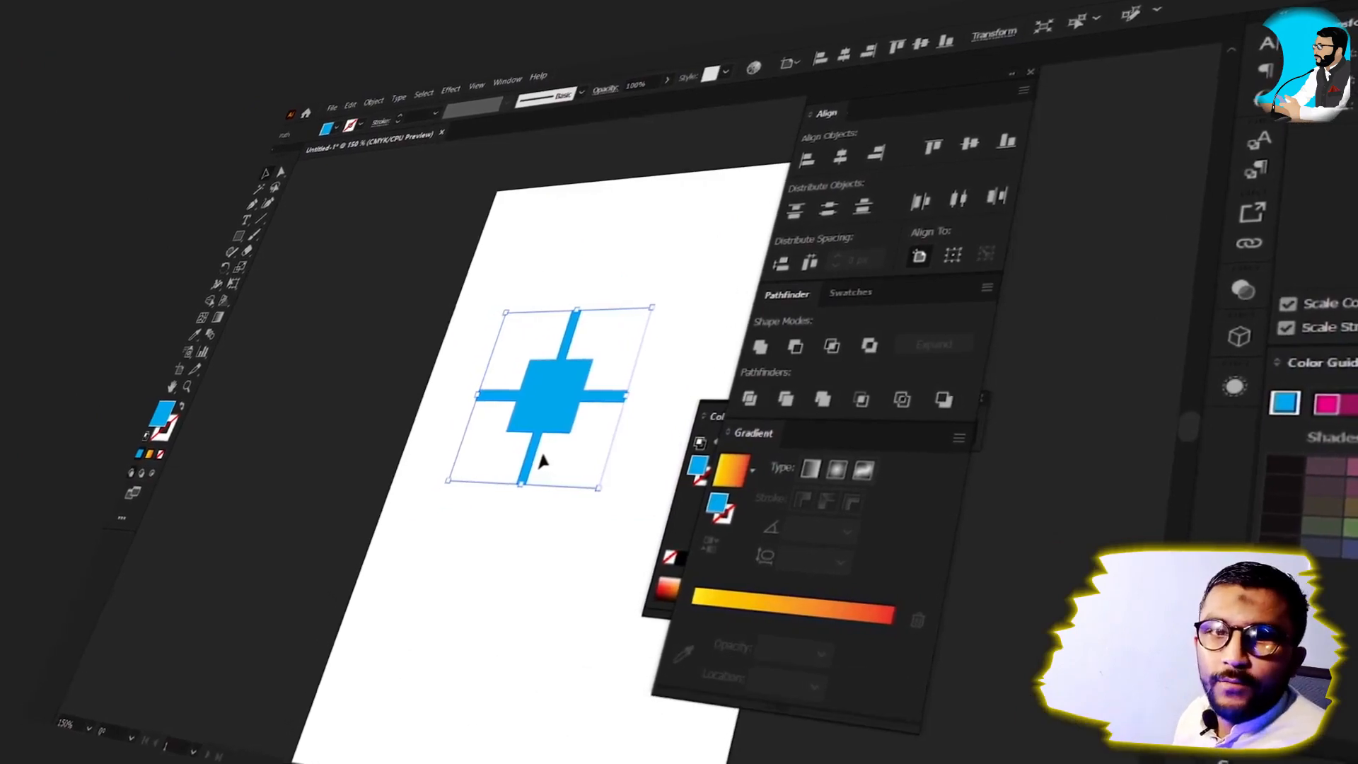
Step: Duplicate the blue cross-shaped square into a two-by-two grid of connected shapes
key(v)
scroll(566, 368, up, 1)
drag(442, 391, 619, 396)
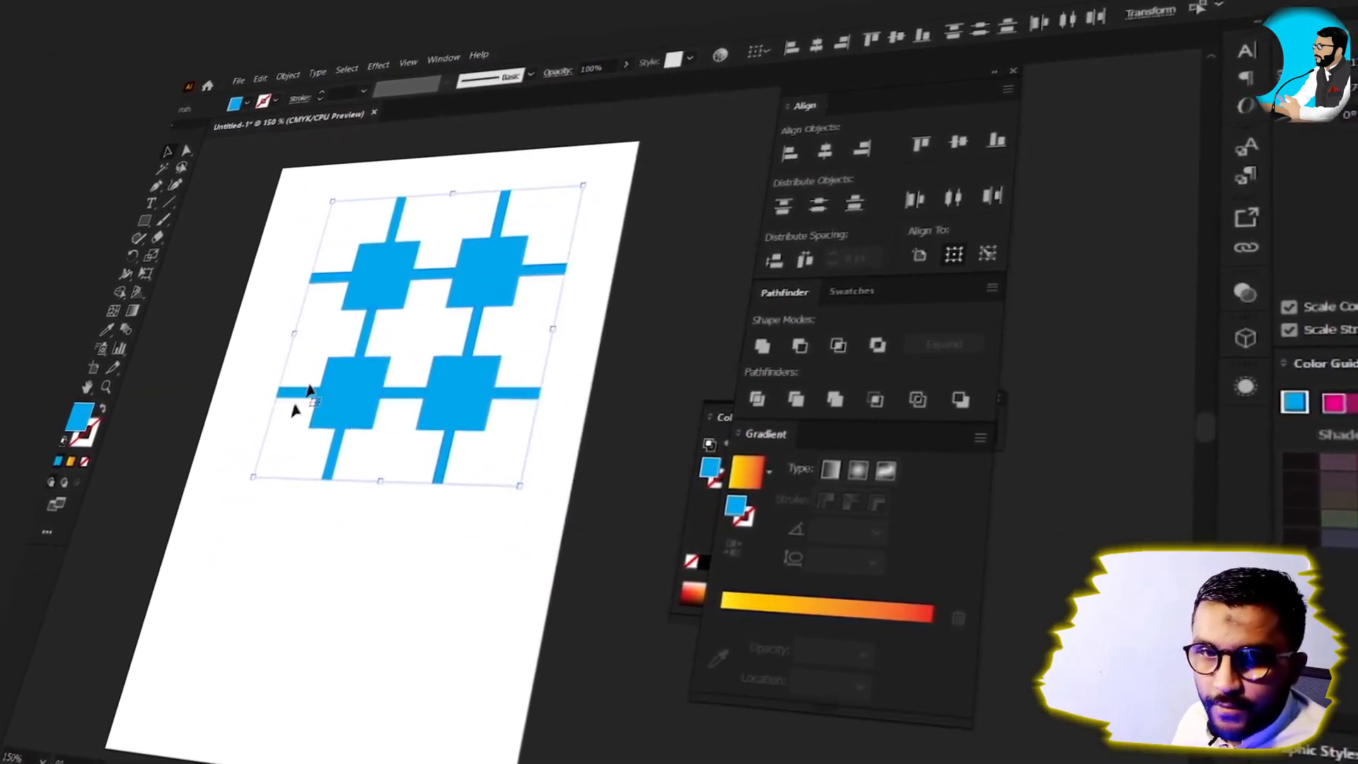
key(Return)
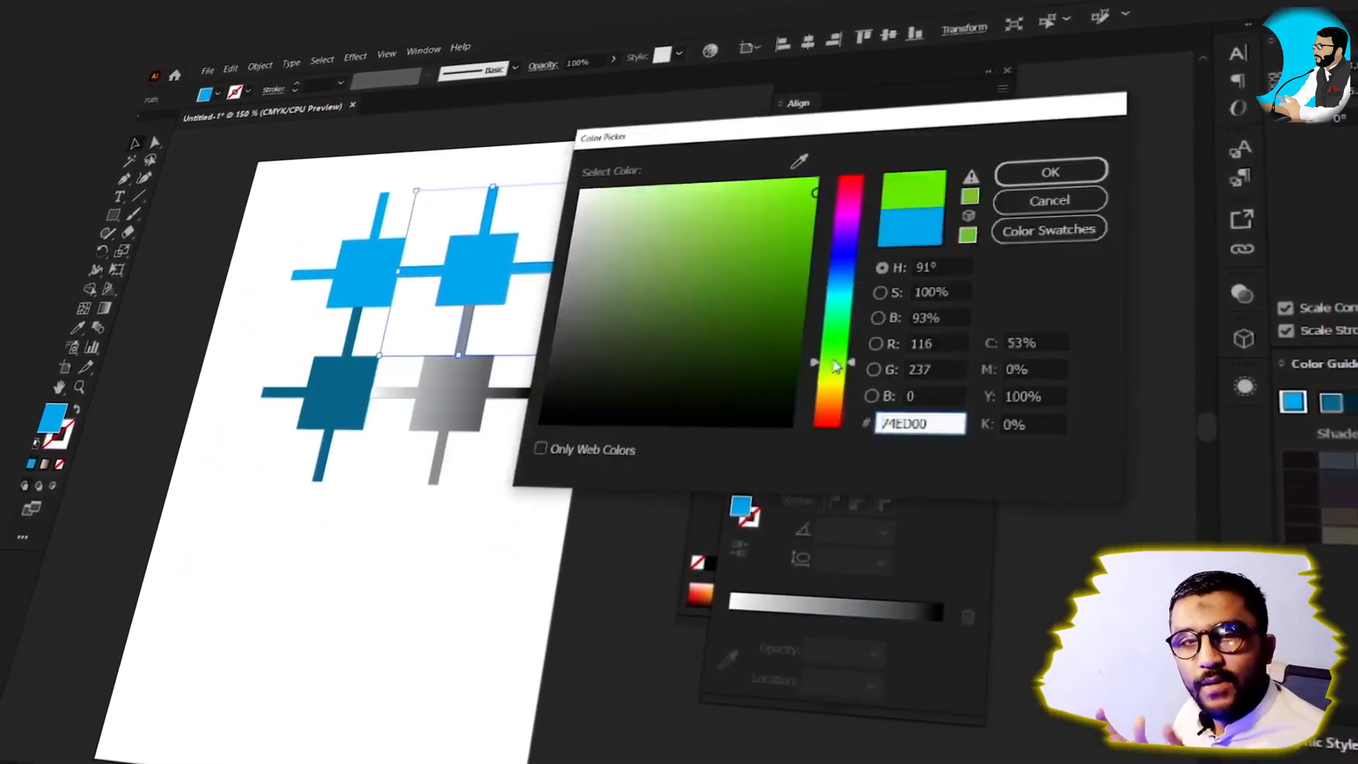
key(ctrl+z)
key(ctrl+shift+bracketright)
key(ctrl+z)
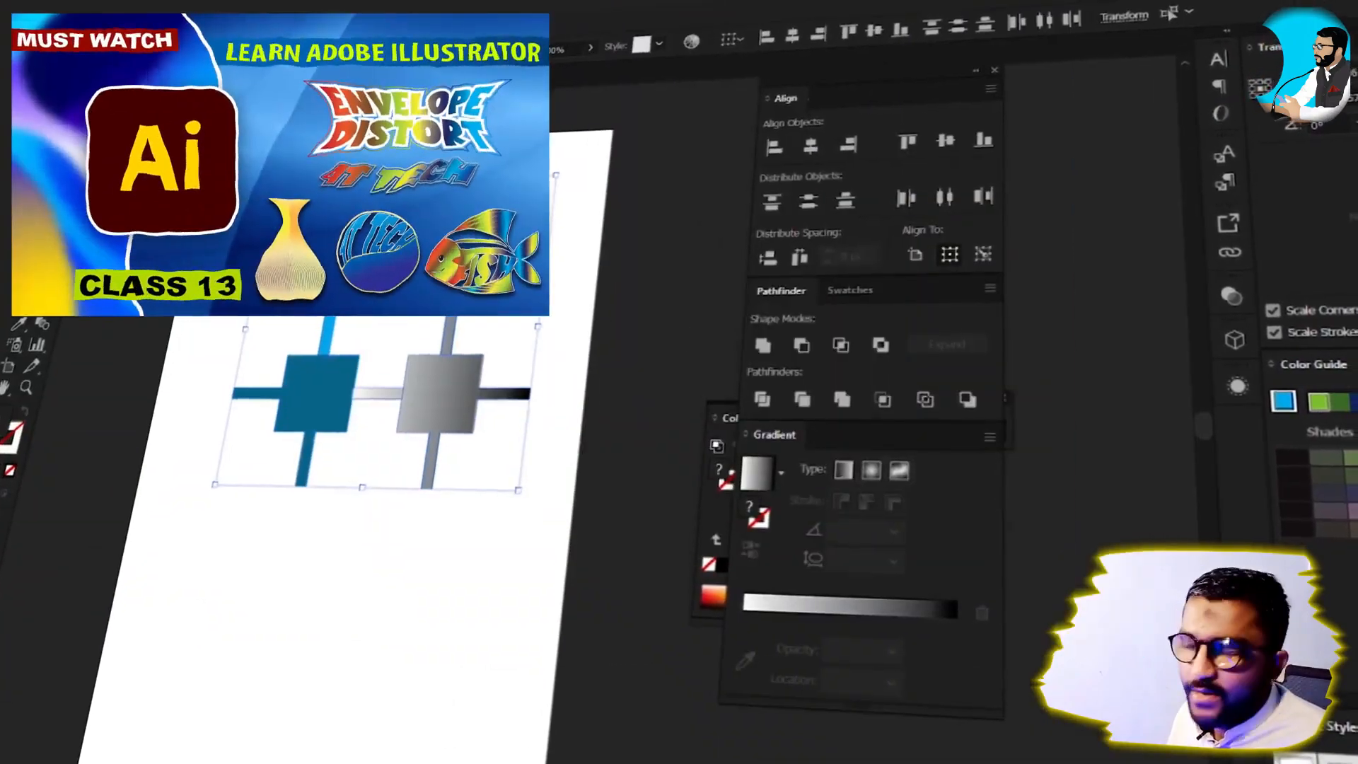
Step: Display the document's layer list and bring the selected cross-shaped square to the front
click(468, 456)
click(332, 11)
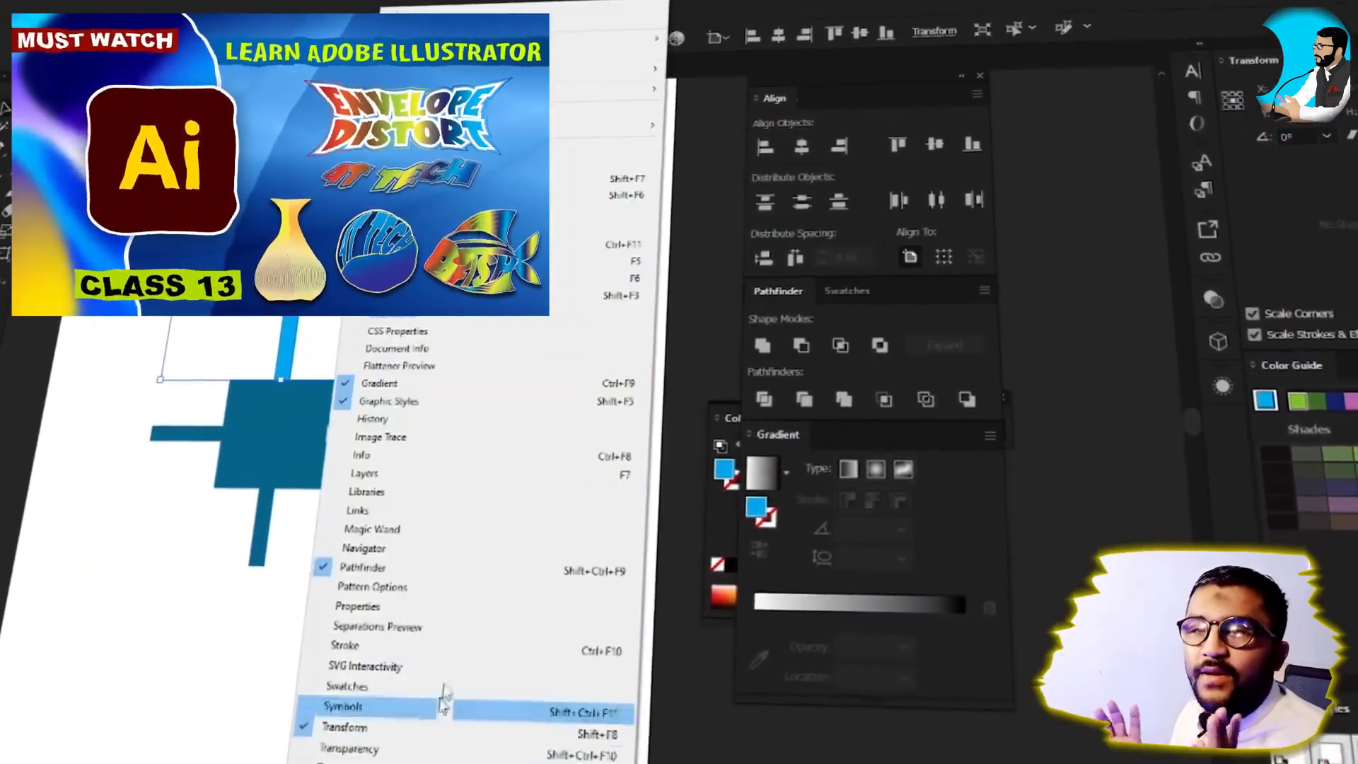
click(365, 472)
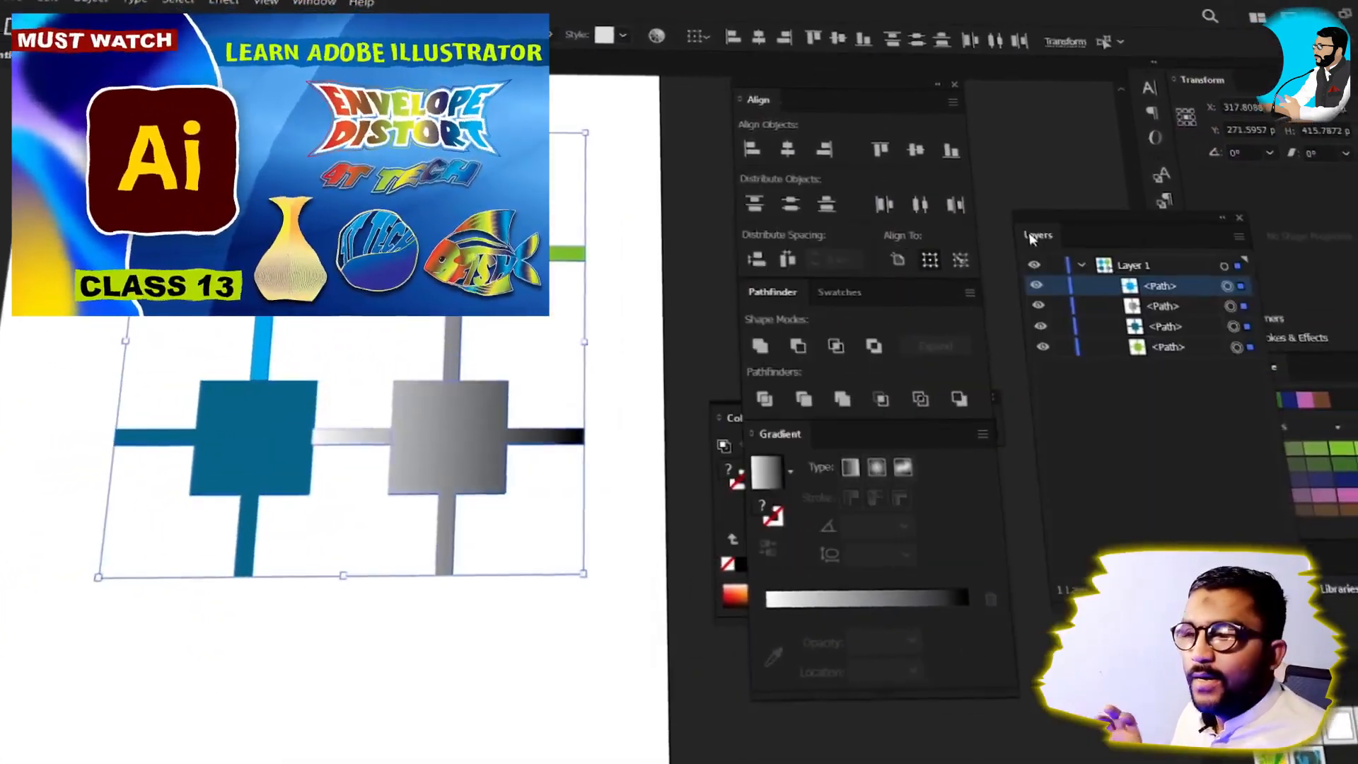
key(ctrl+shift+bracketright)
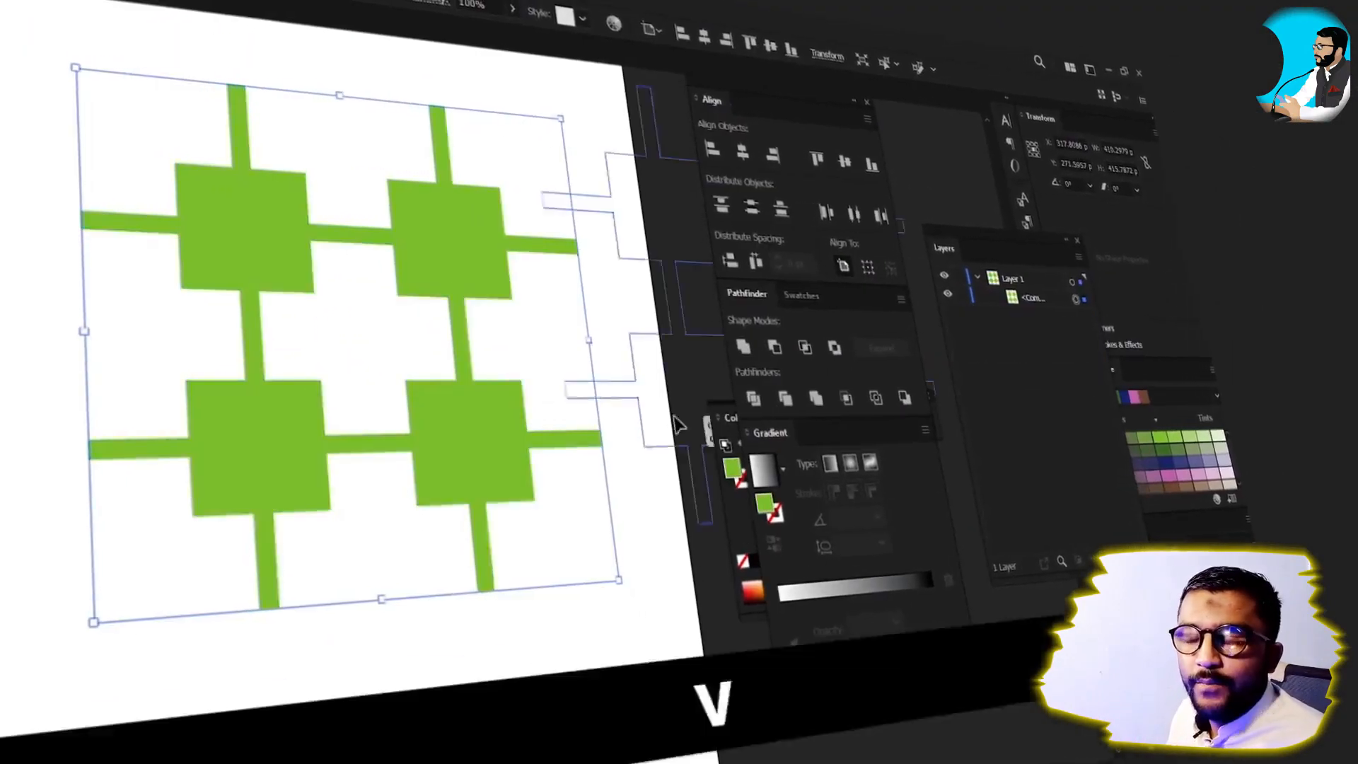
key(space)
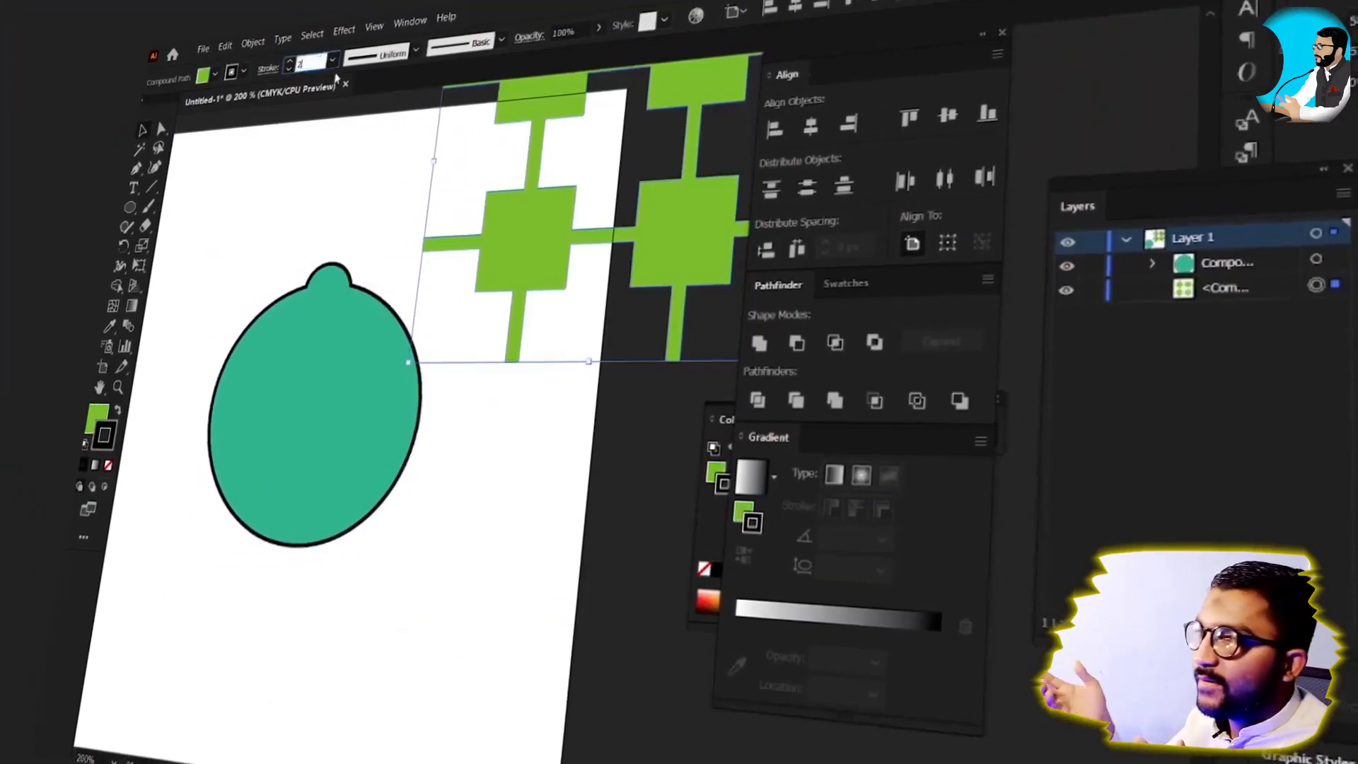
drag(342, 302, 349, 333)
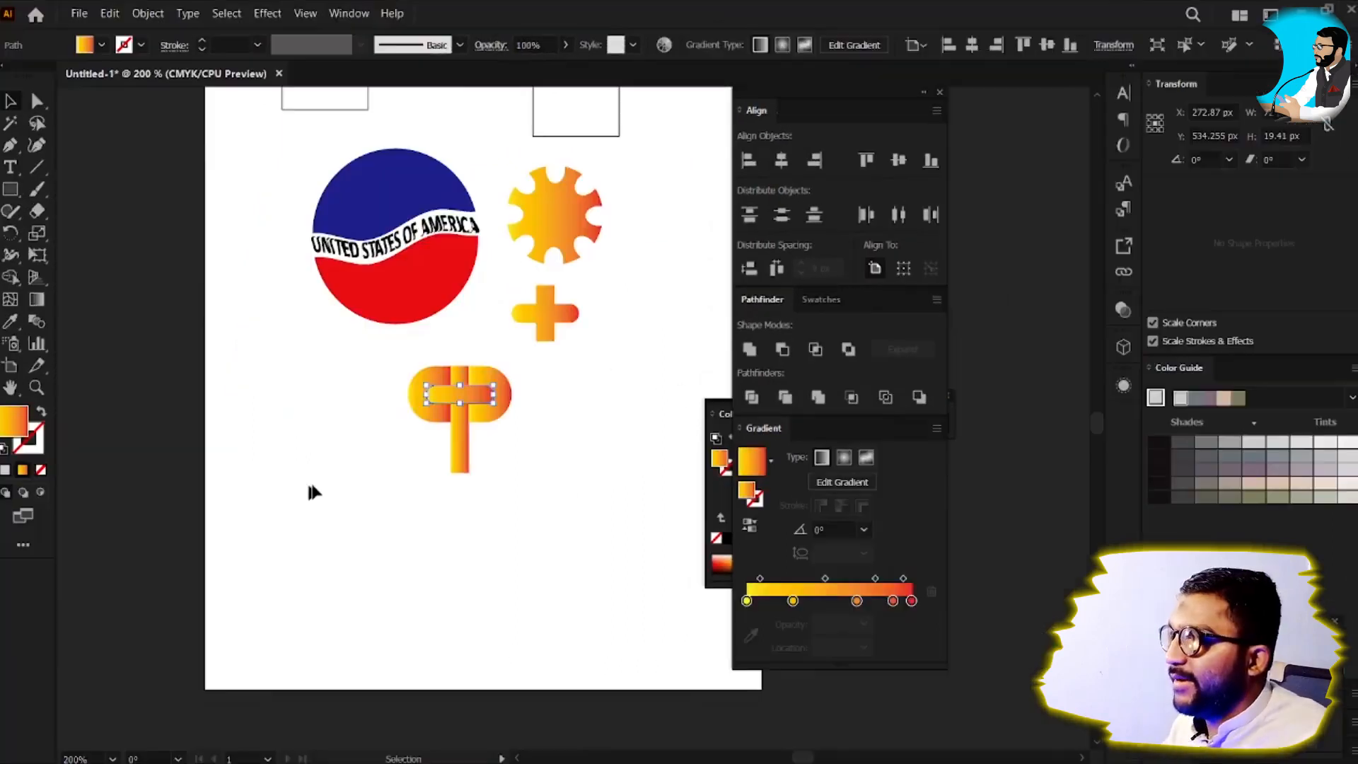
Step: Examine the earlier practice artwork: the notched gear, the warped-text circle badge and the overlapping rounded gradient shapes
click(319, 488)
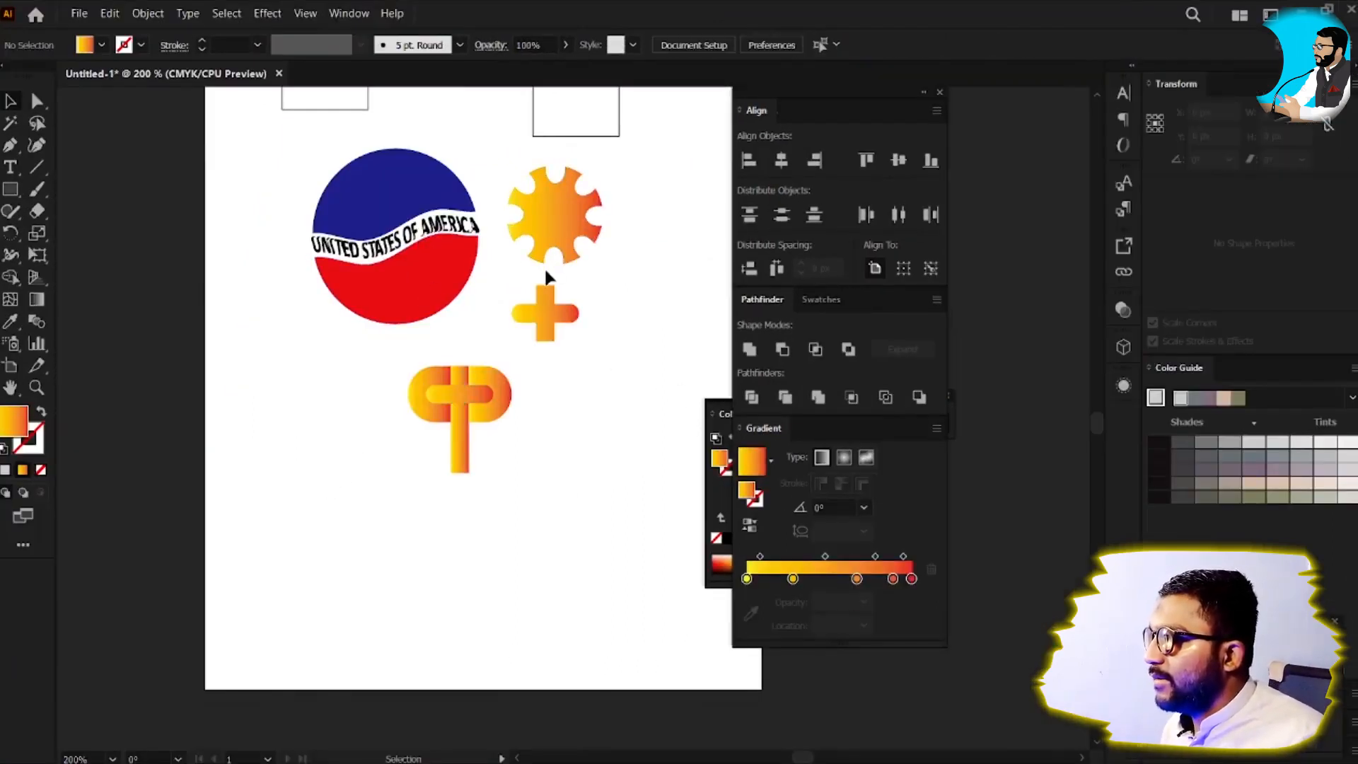
scroll(562, 212, up, 2)
click(560, 225)
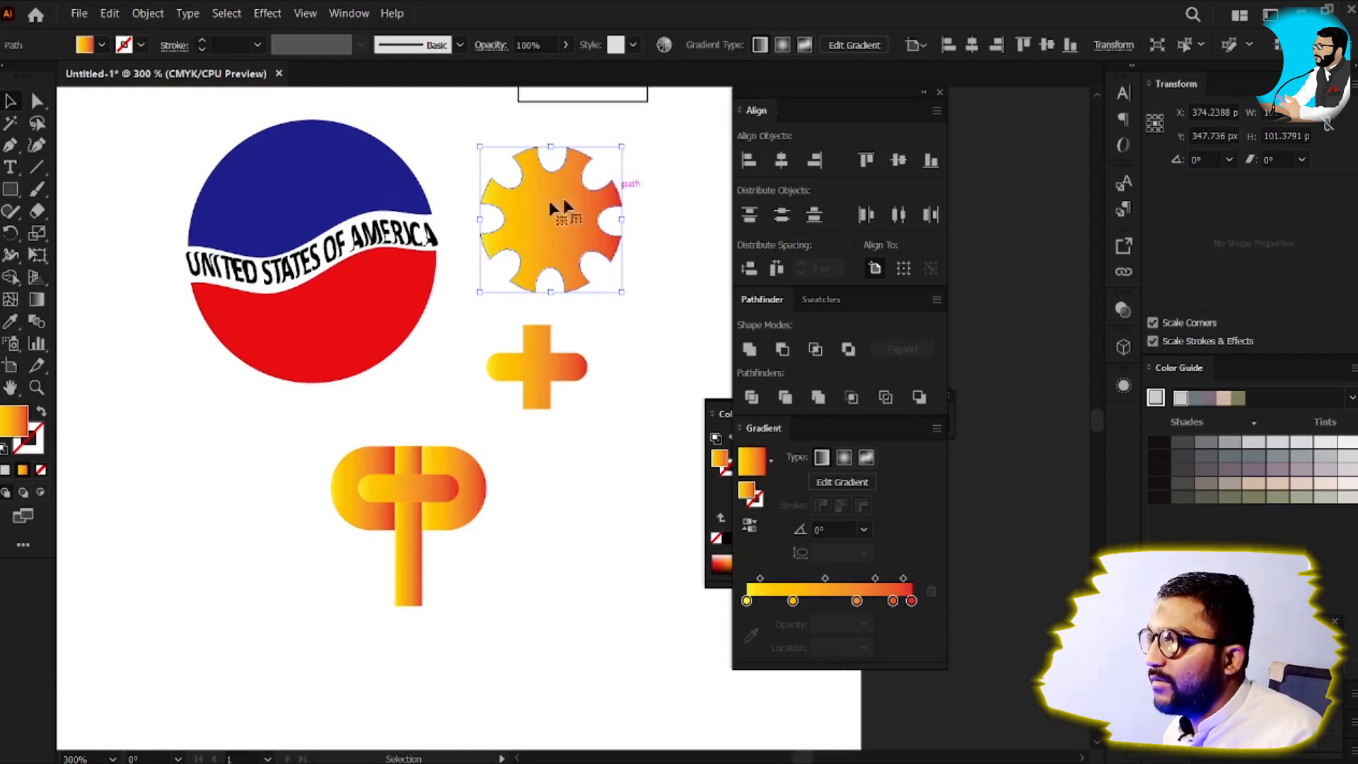
click(340, 204)
click(338, 261)
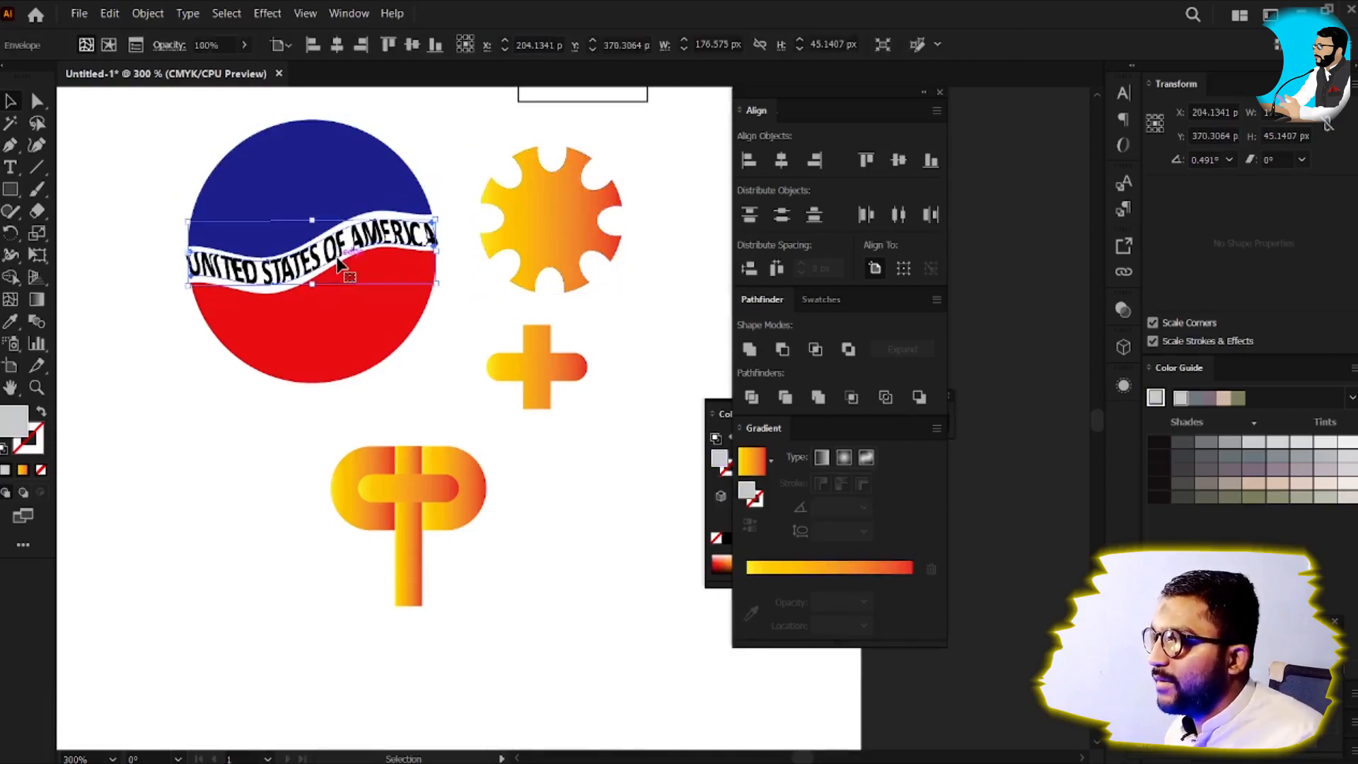
click(284, 375)
scroll(301, 277, up, 1)
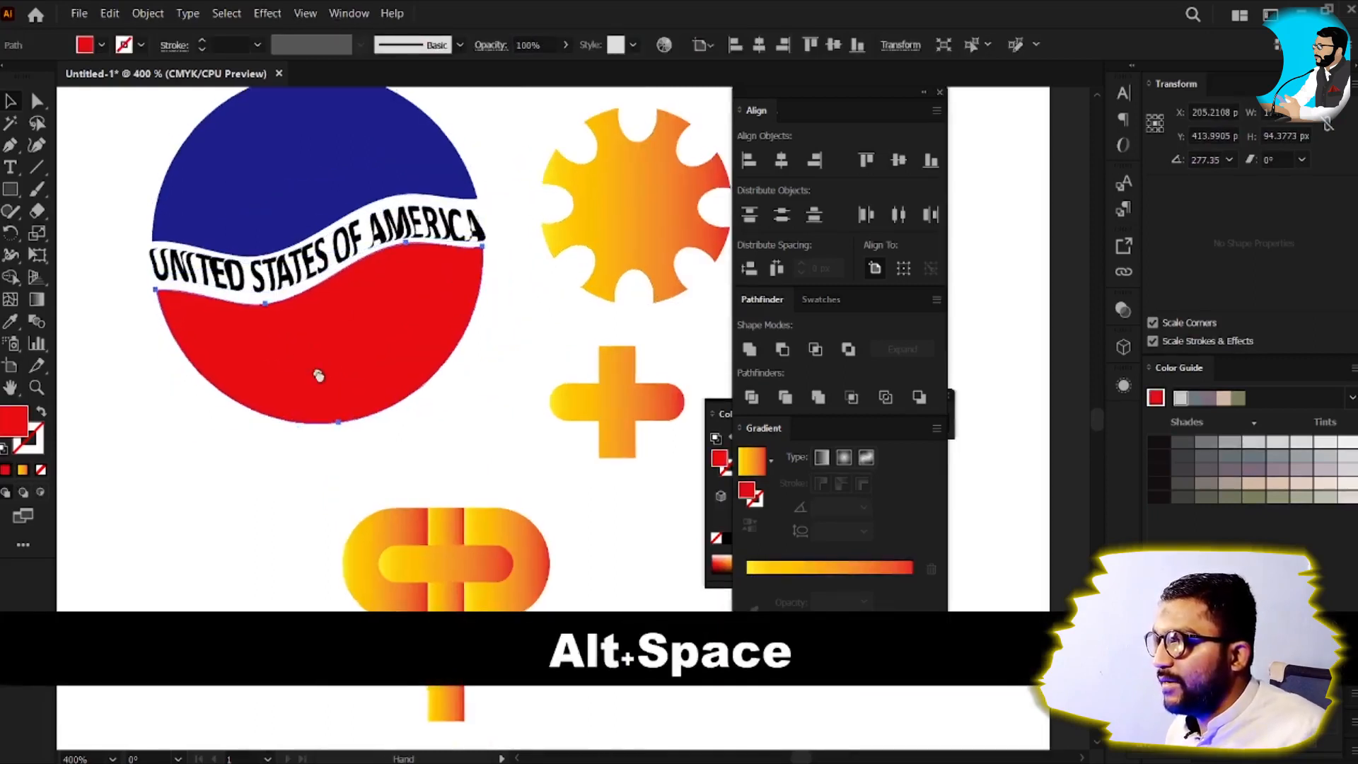
drag(317, 373, 344, 416)
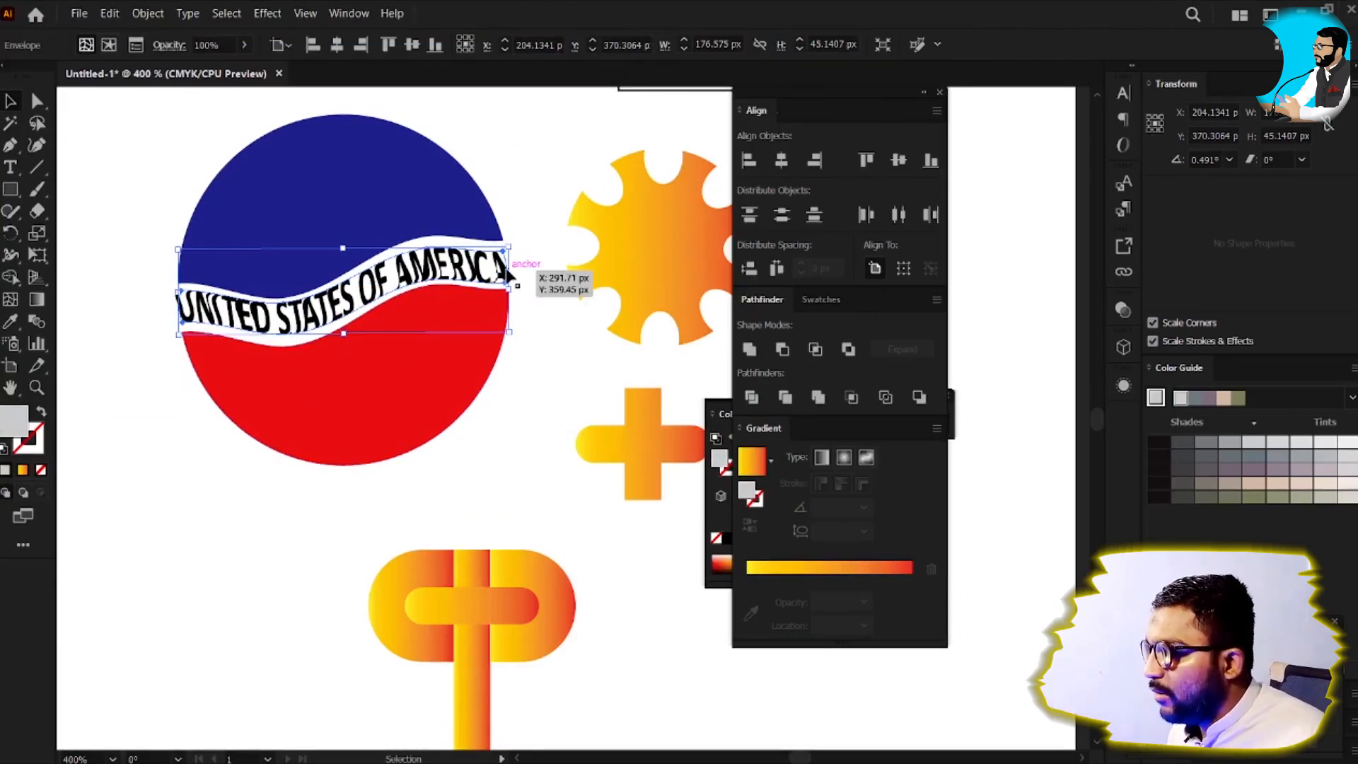
drag(570, 506, 585, 291)
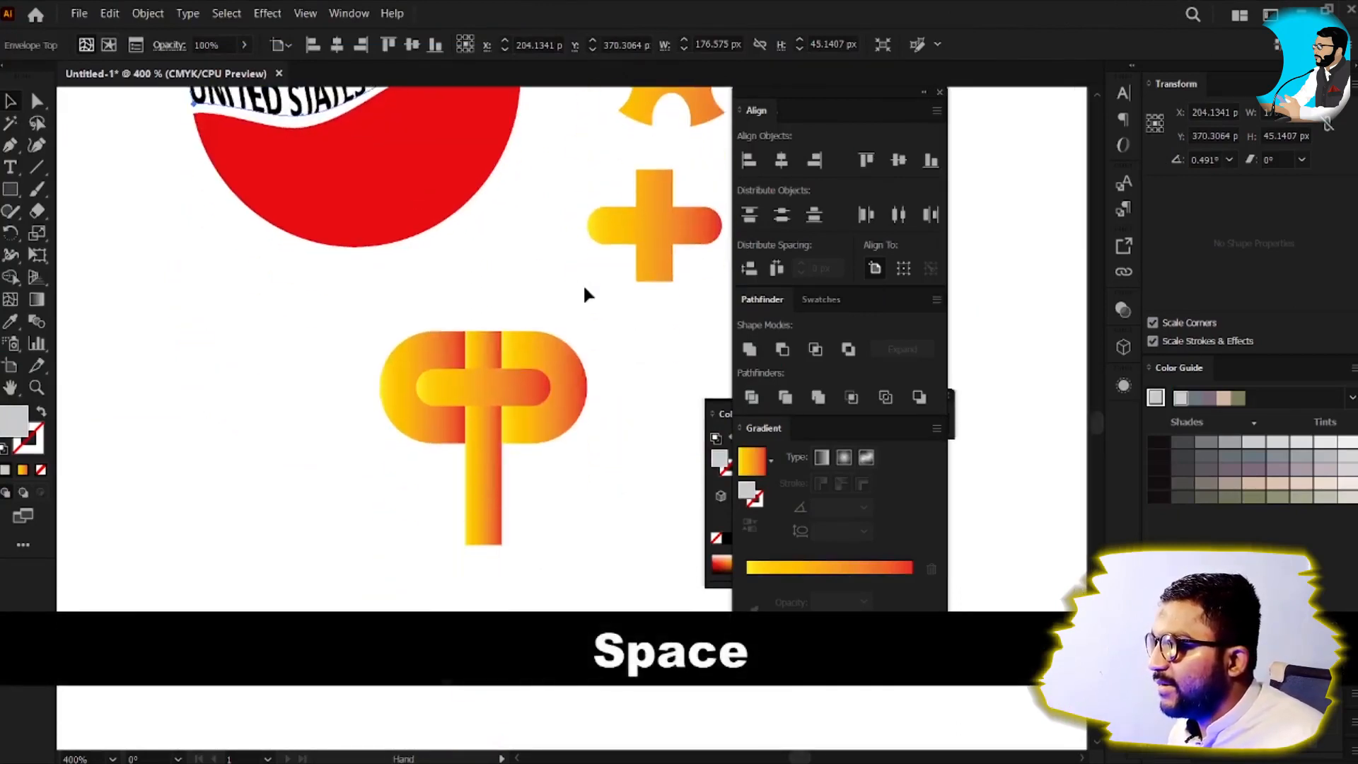
click(507, 416)
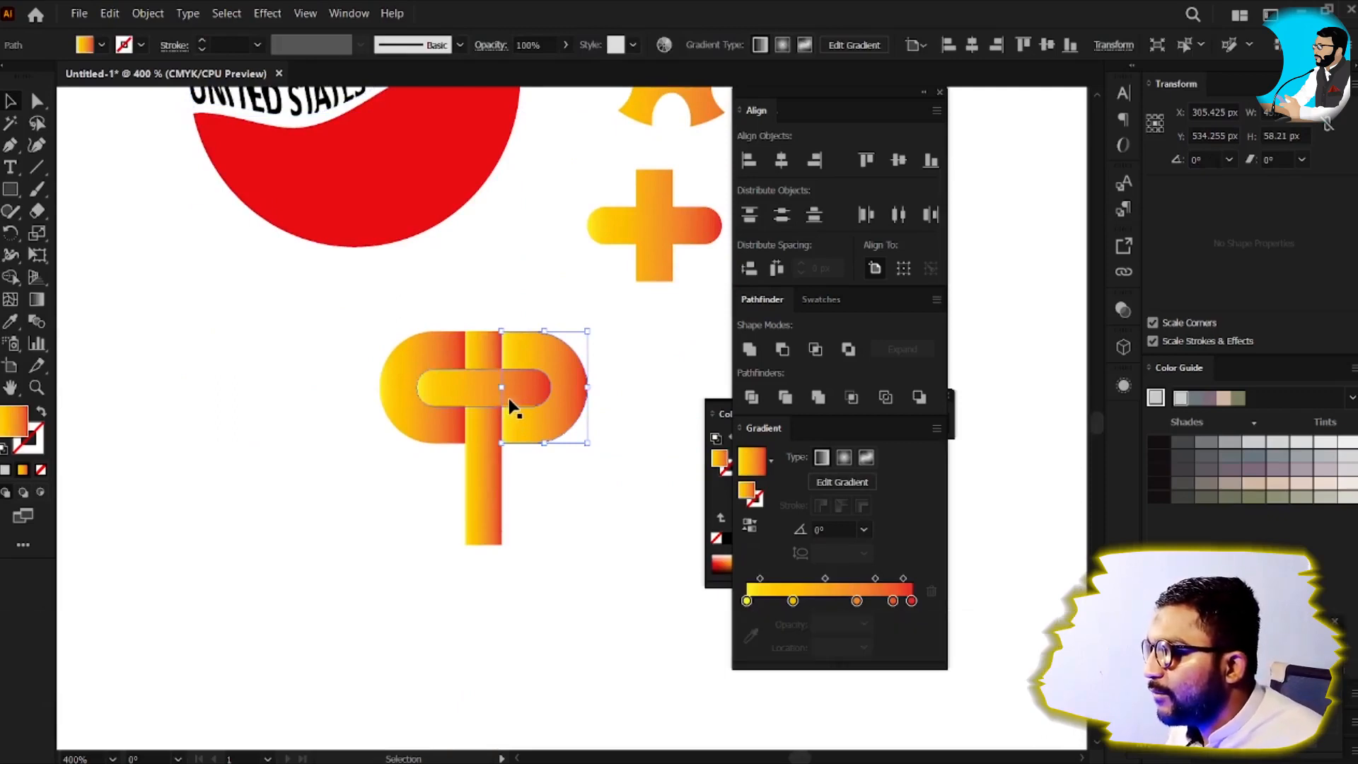
Step: Delete the overlapping rounded gradient shapes and the gradient plus shape
drag(314, 300, 727, 621)
key(v)
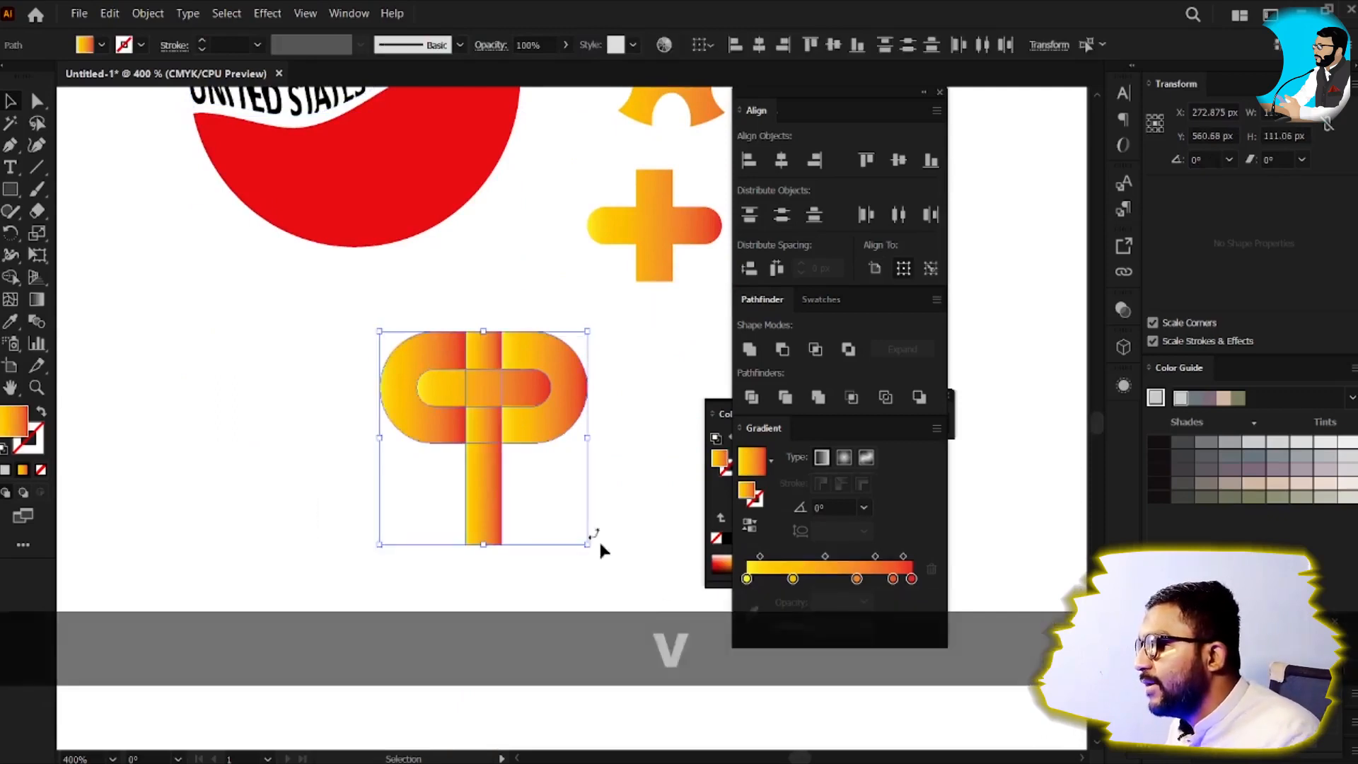
key(Delete)
drag(574, 137, 698, 356)
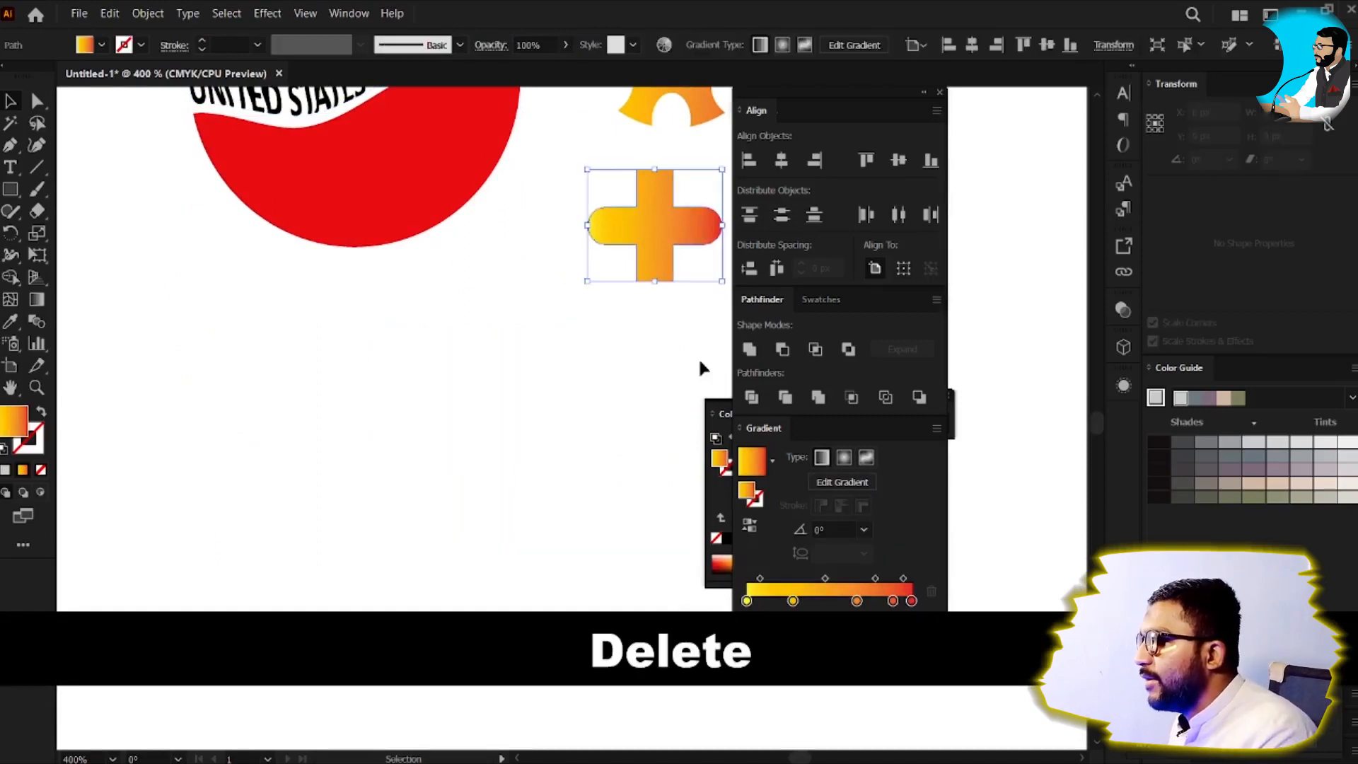
key(Delete)
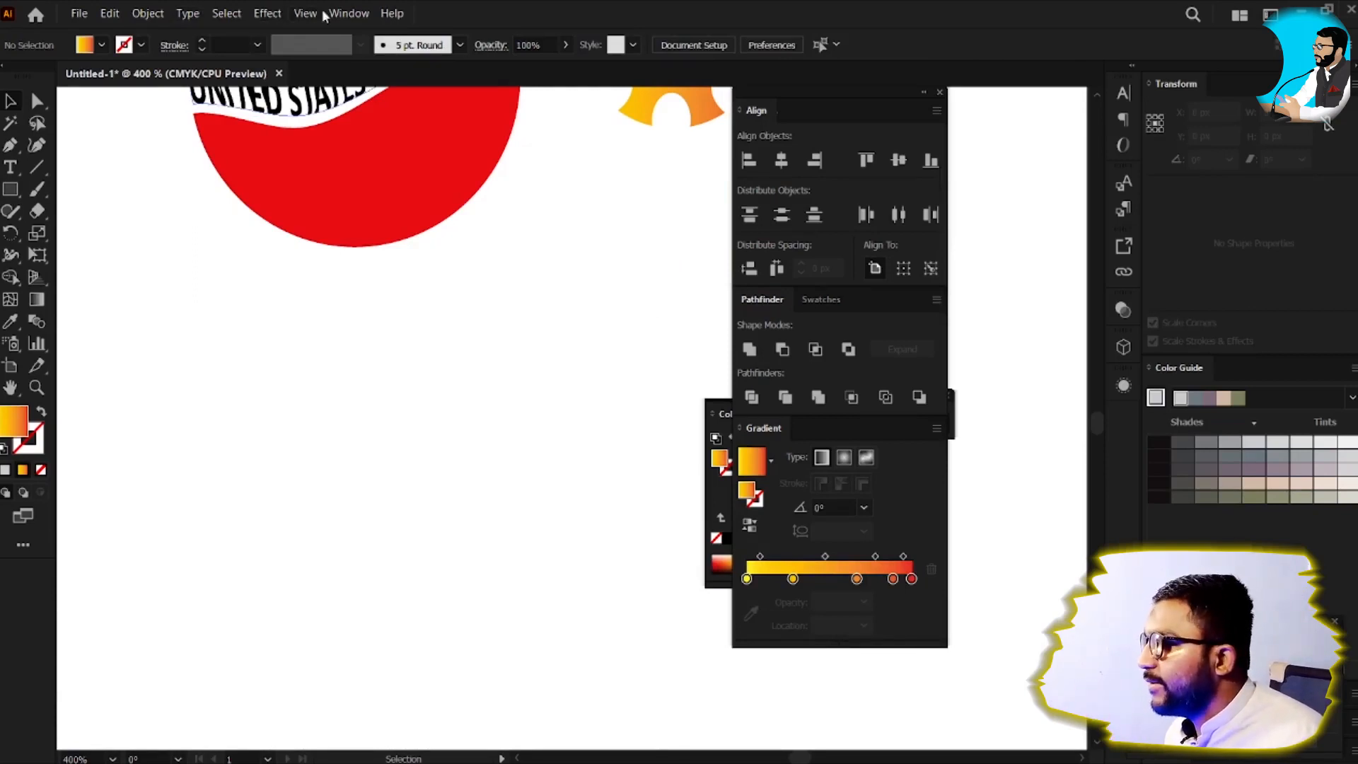
Step: Locate the Pathfinder entry among the available panels
click(346, 13)
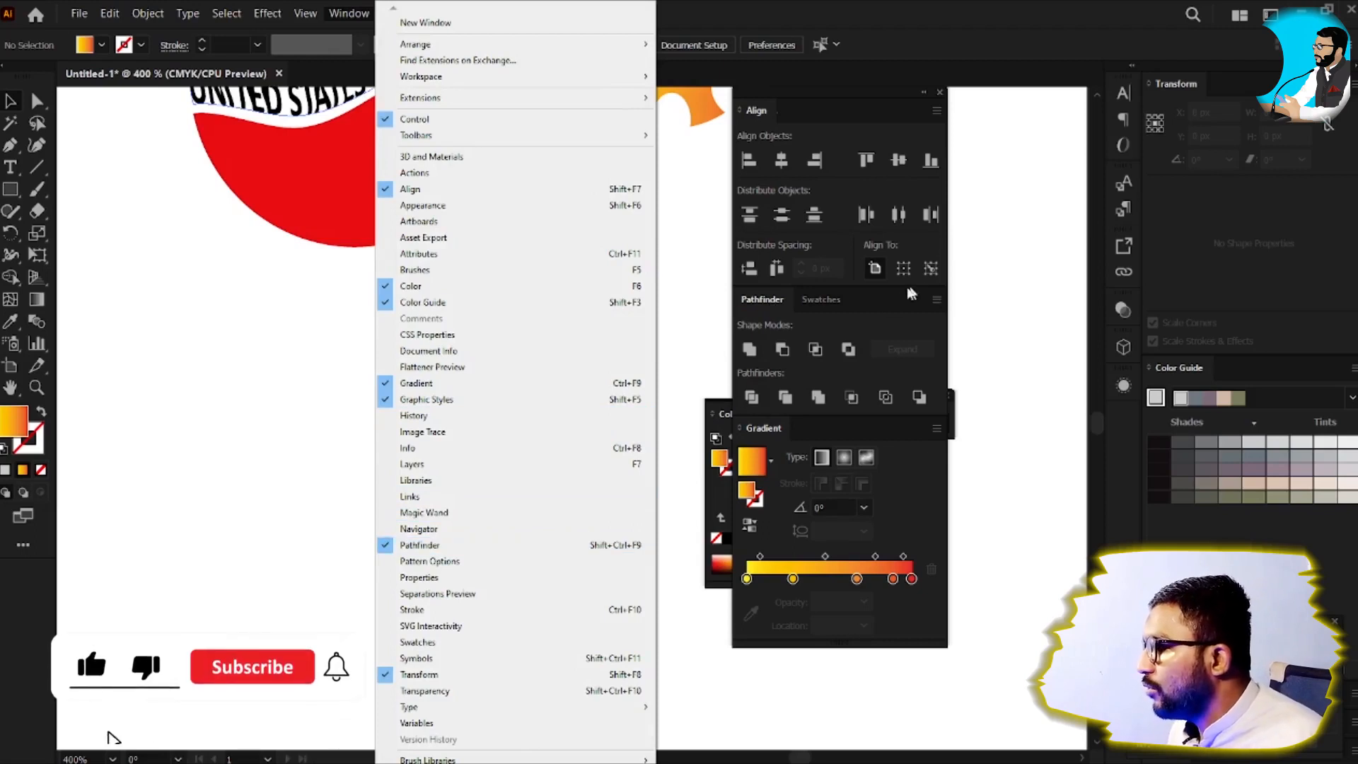
click(564, 546)
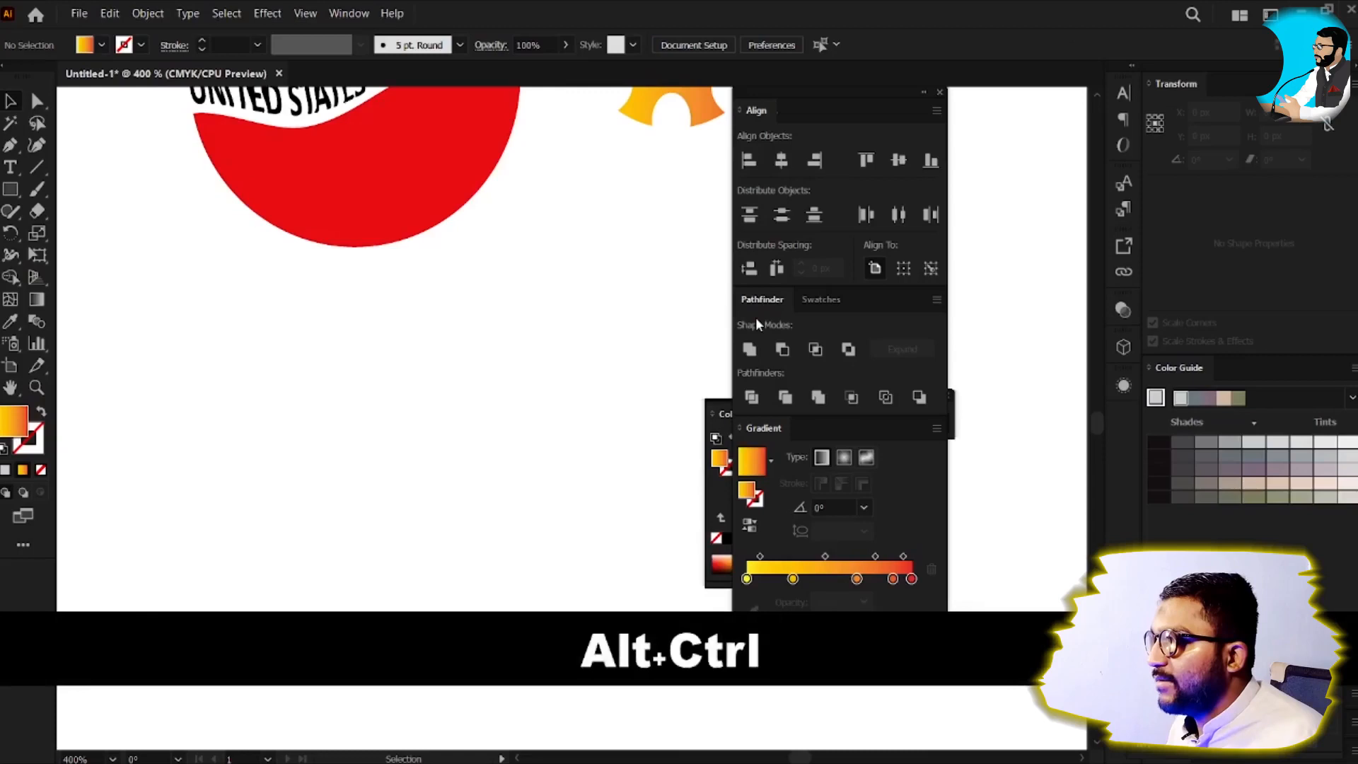
key(ctrl+alt+v)
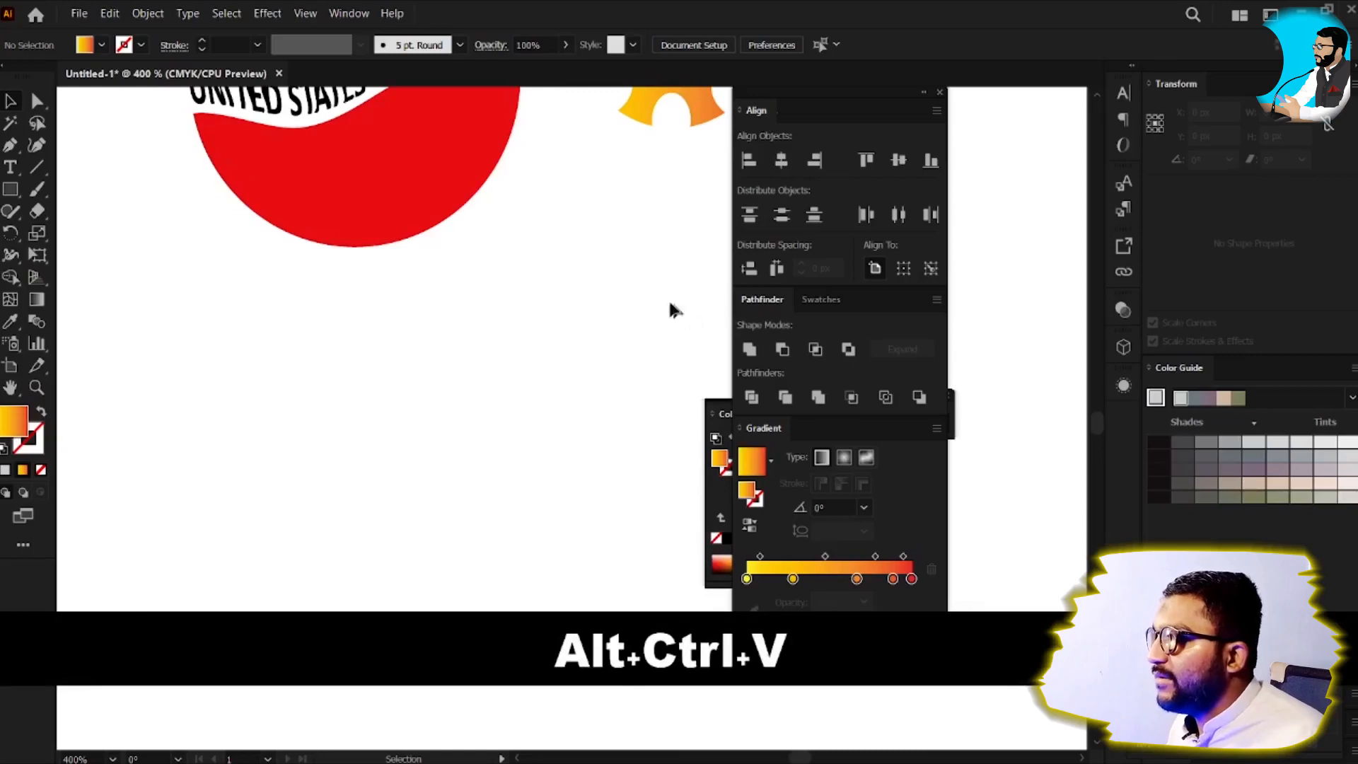
Step: Draw a gradient-filled square about 102 px wide in the empty area below the circle badge
key(space)
drag(485, 280, 499, 236)
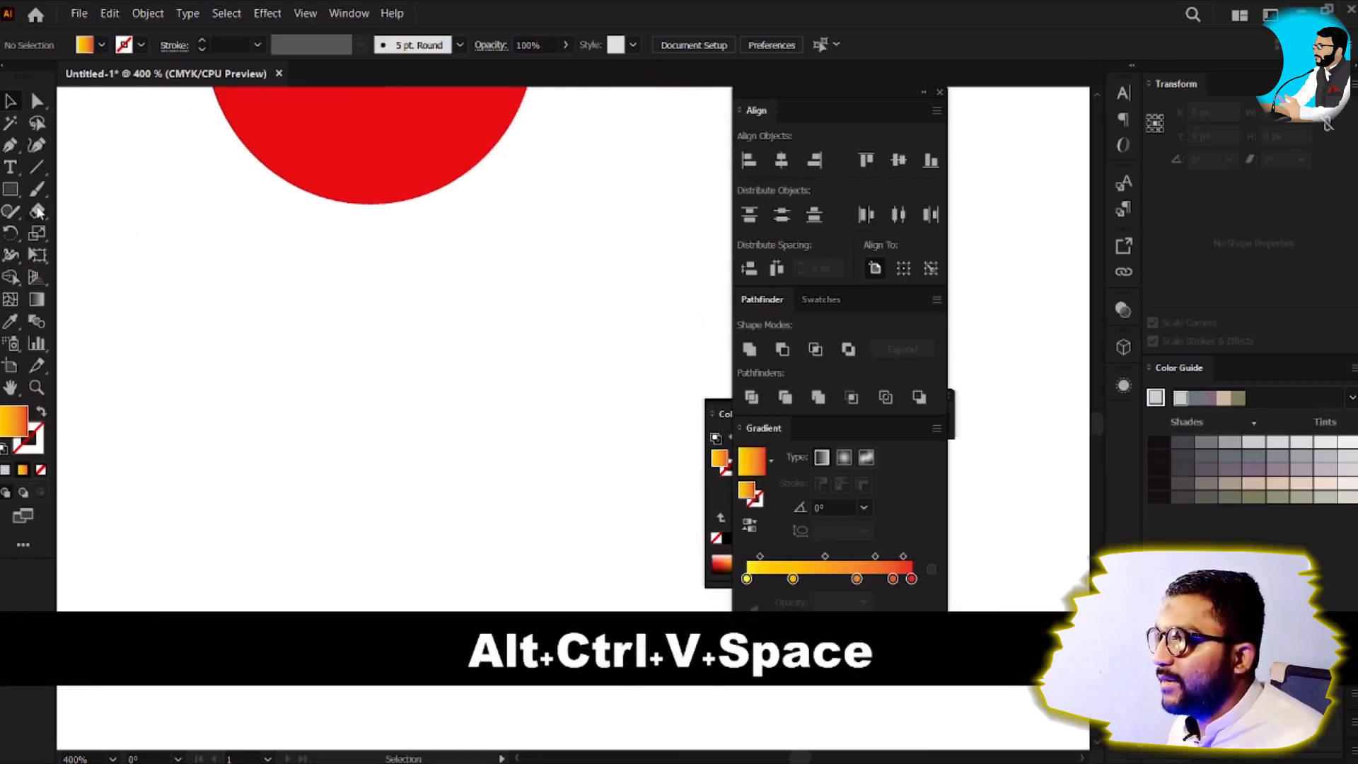
click(11, 190)
drag(228, 264, 324, 361)
key(v)
drag(227, 324, 251, 422)
scroll(463, 318, down, 2)
Step: Delete the circle badge, the gear and the outlined rectangles above the new square
key(space)
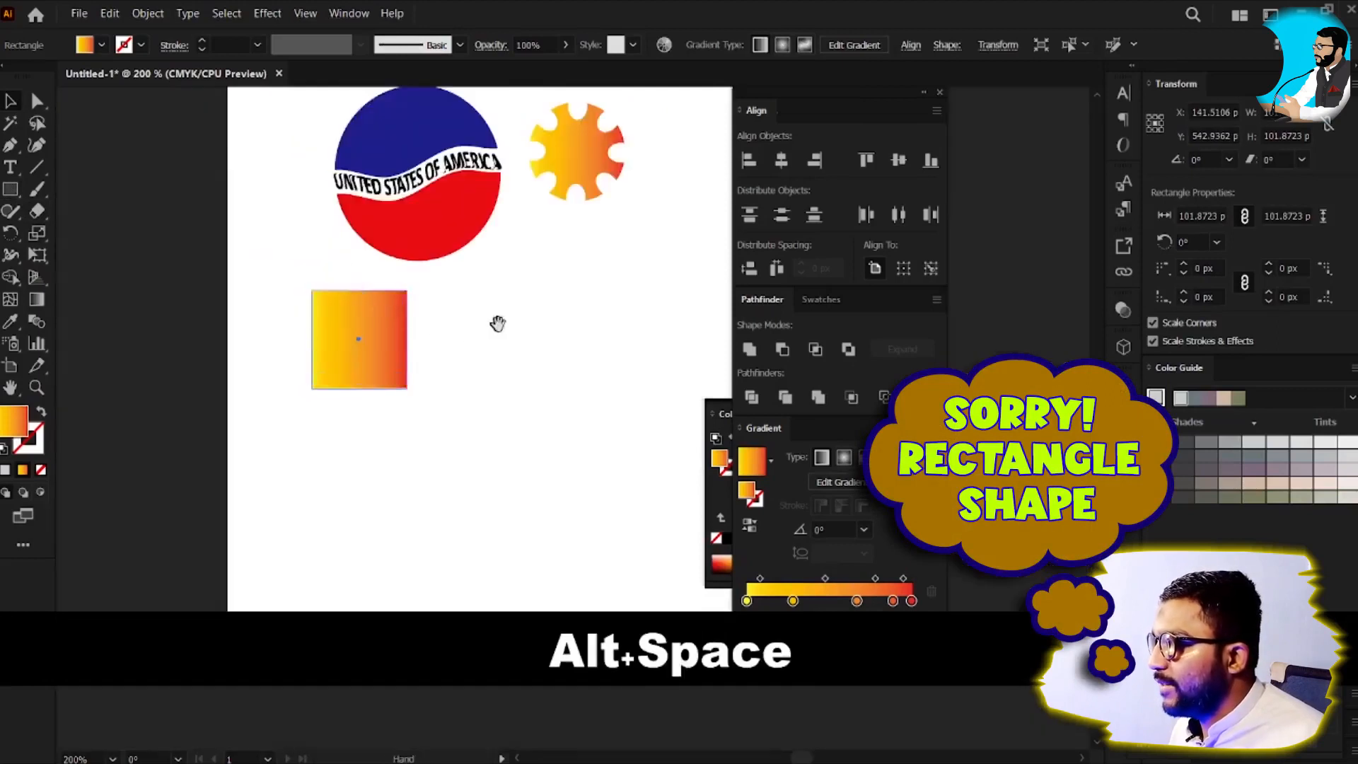
drag(497, 324, 521, 544)
drag(297, 188, 669, 435)
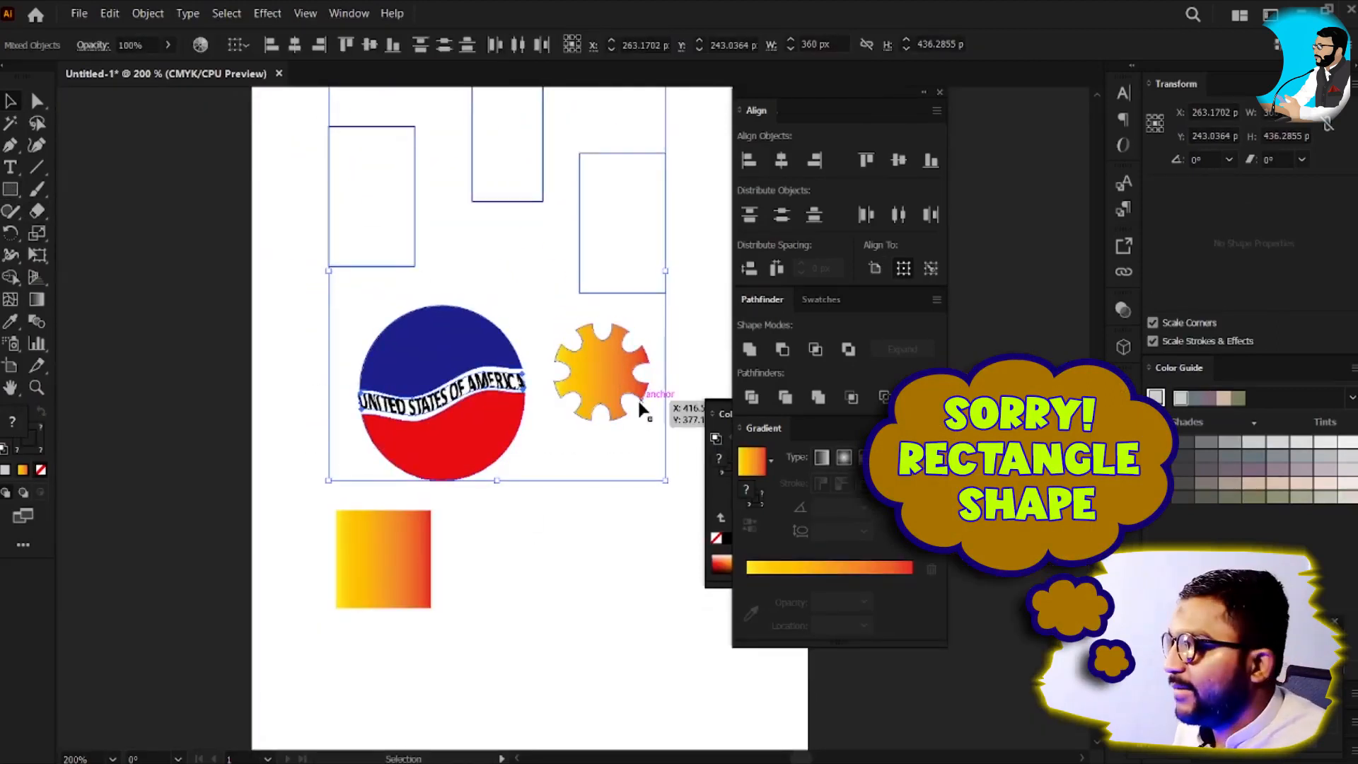
key(Delete)
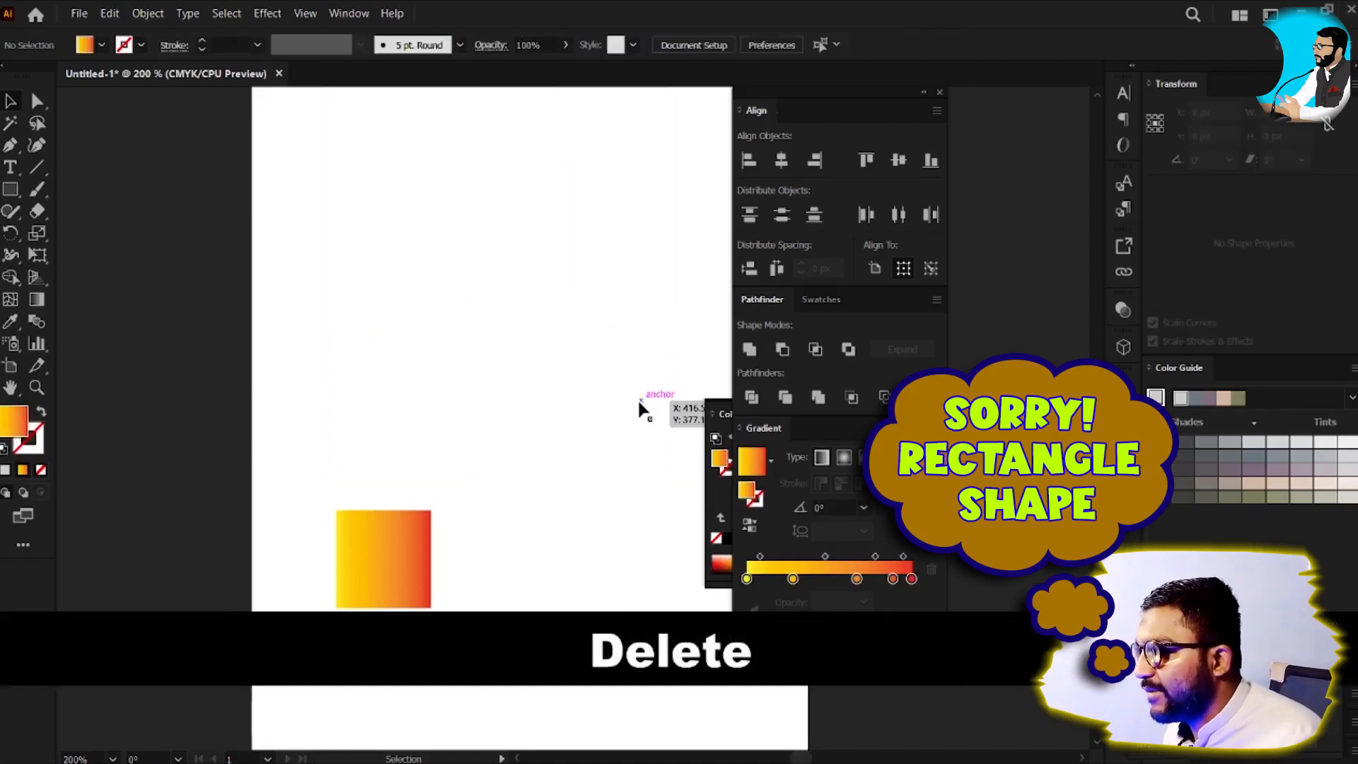
Step: Move the gradient square up and to the right into the cleared area, to about X 218 px, Y 326 px
drag(411, 566, 482, 355)
scroll(469, 389, up, 1)
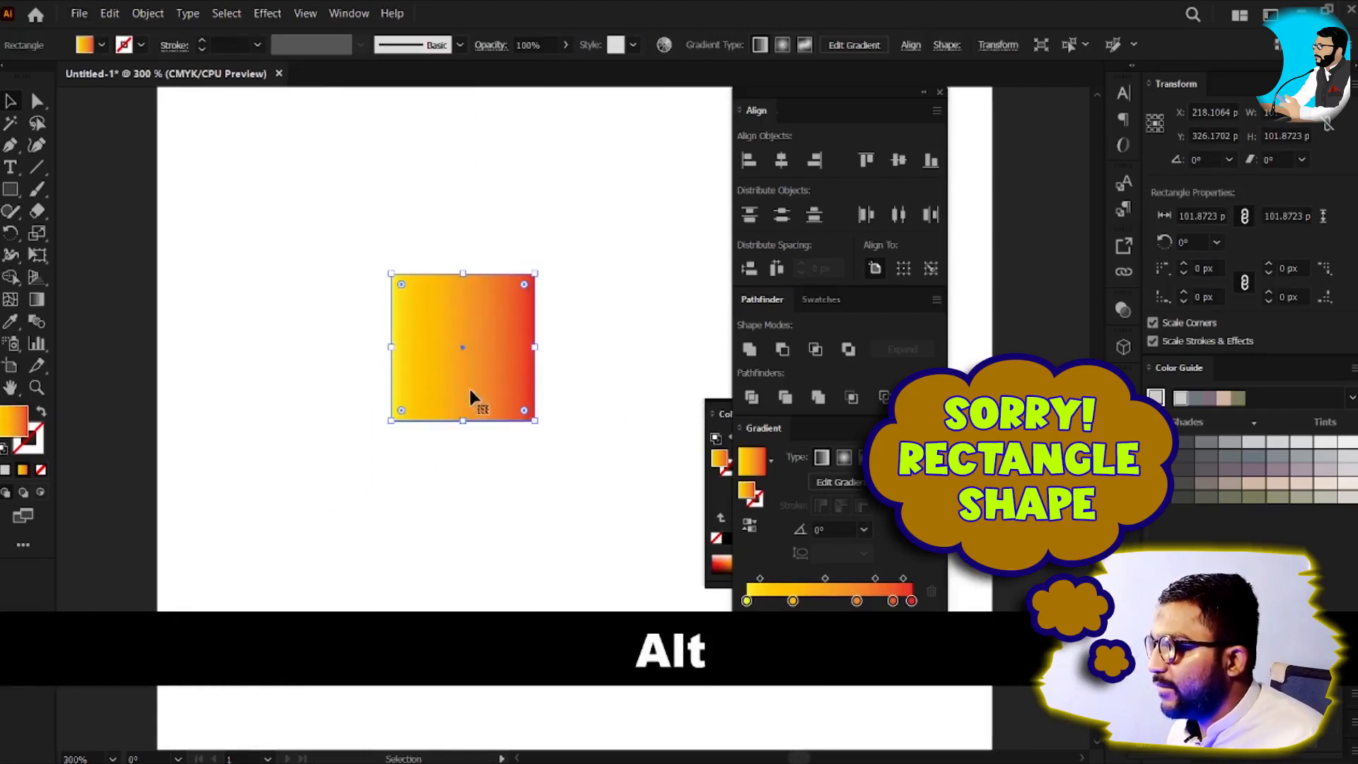
scroll(469, 374, up, 1)
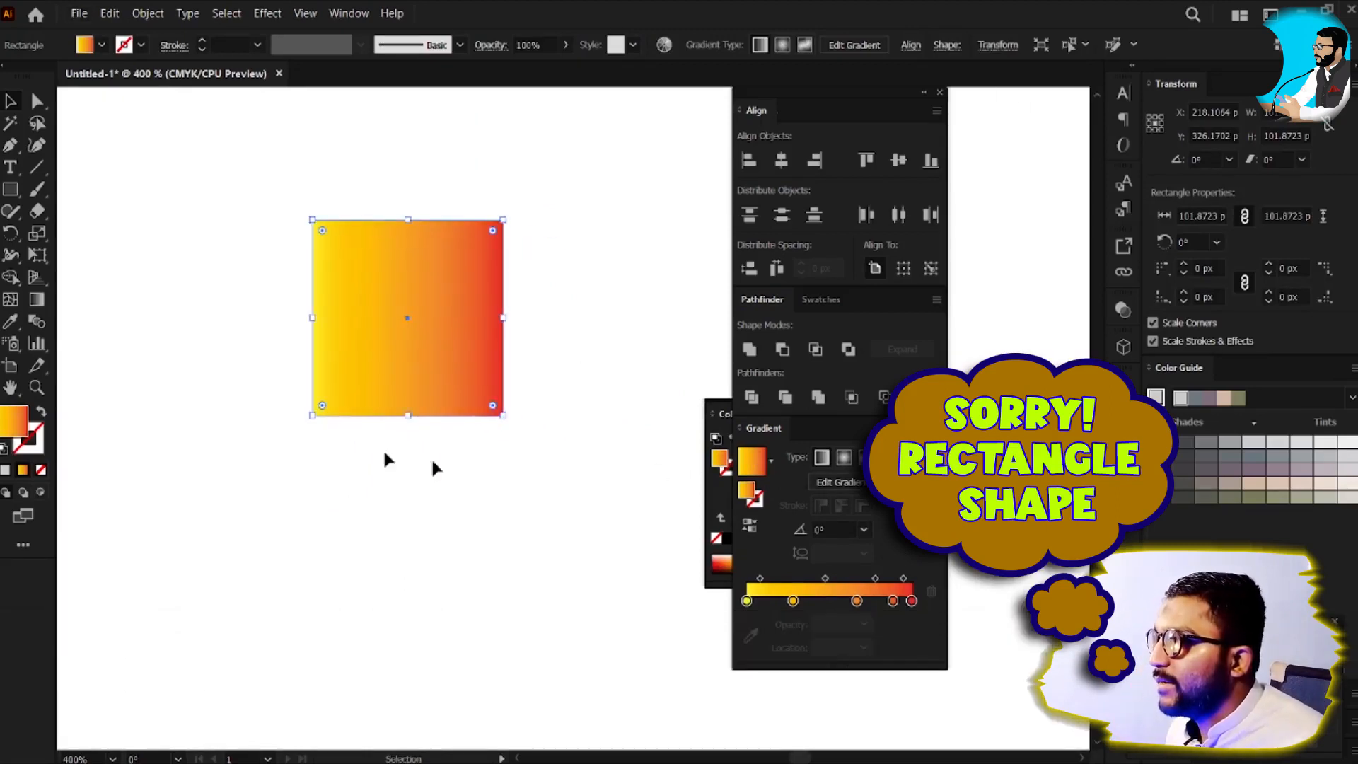
Step: Change the square's fill from the gradient to solid dark blue
click(102, 47)
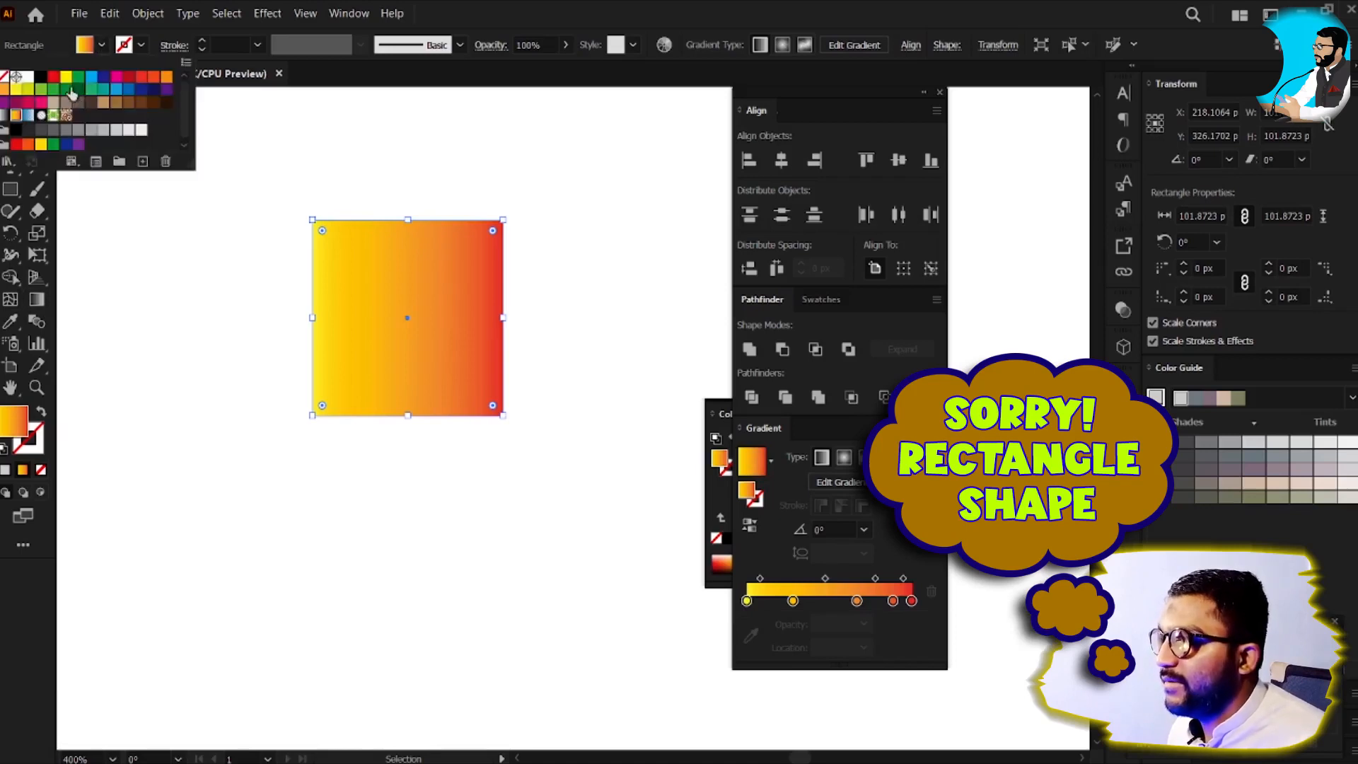
click(69, 77)
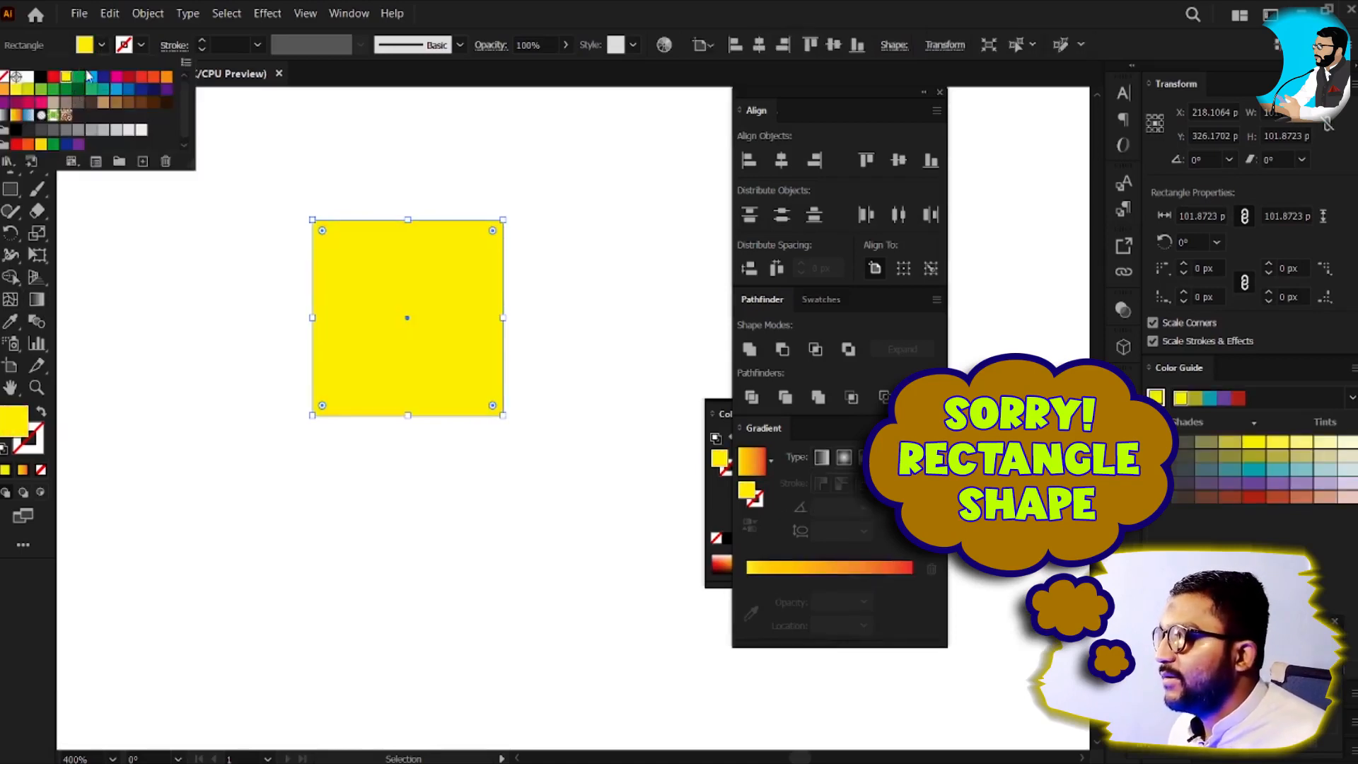
click(106, 84)
key(v)
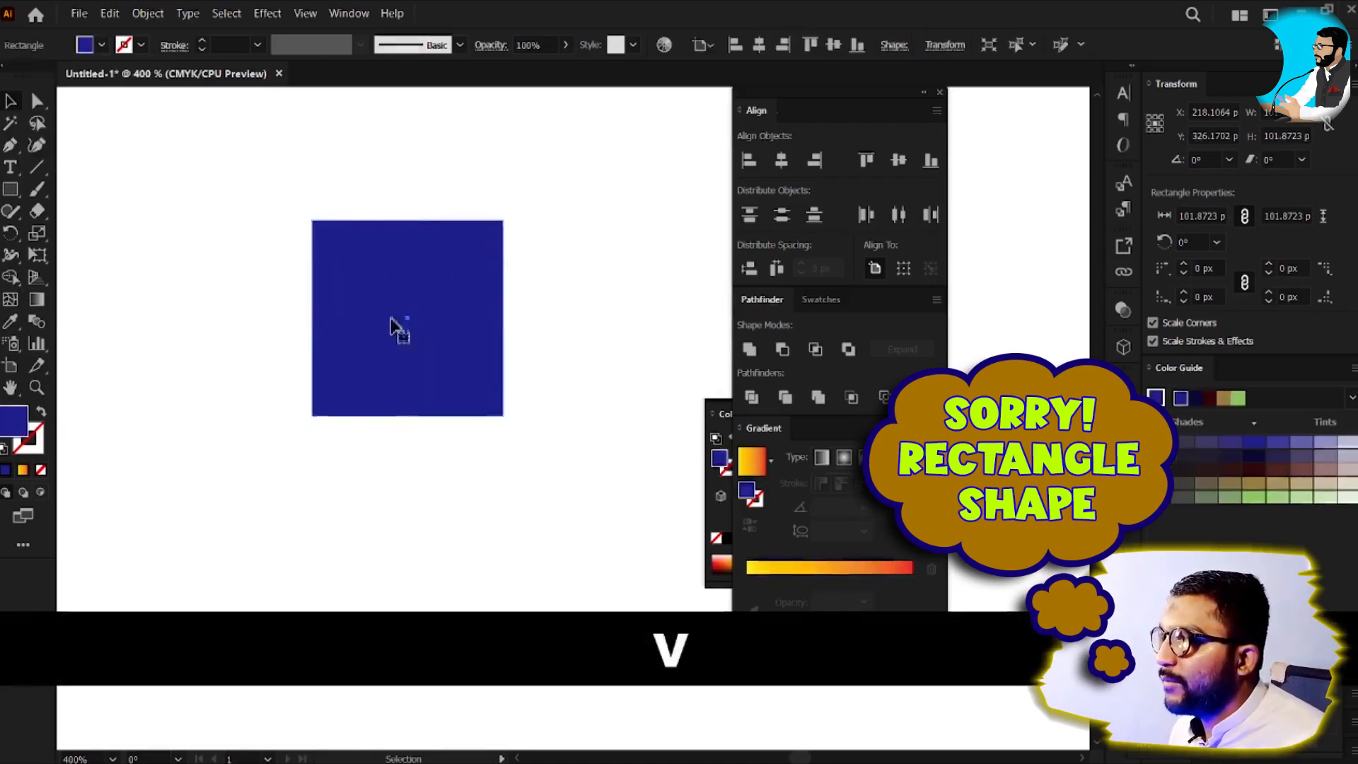
Step: Copy the dark blue square and paste the copy in front at the same place
key(space)
drag(403, 366, 336, 373)
key(v)
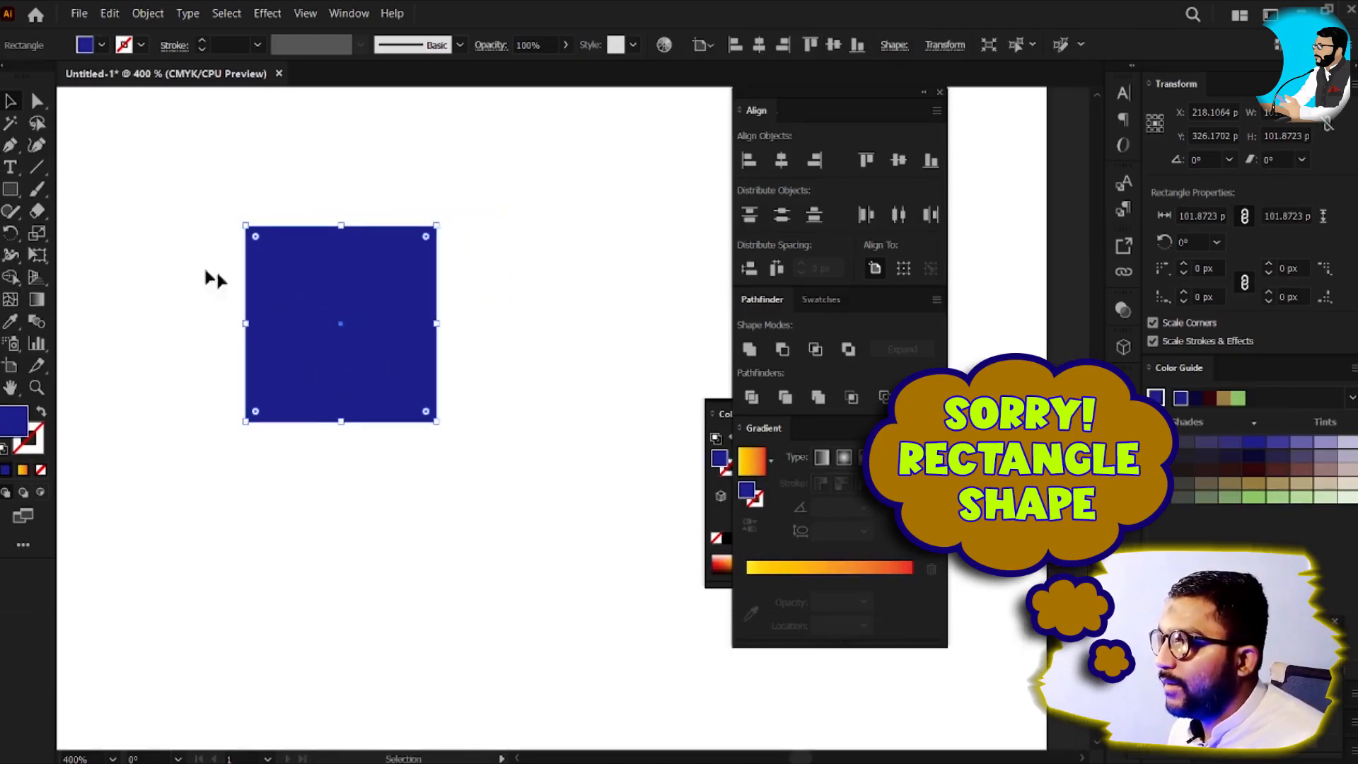
scroll(350, 253, up, 1)
key(space)
drag(333, 295, 393, 318)
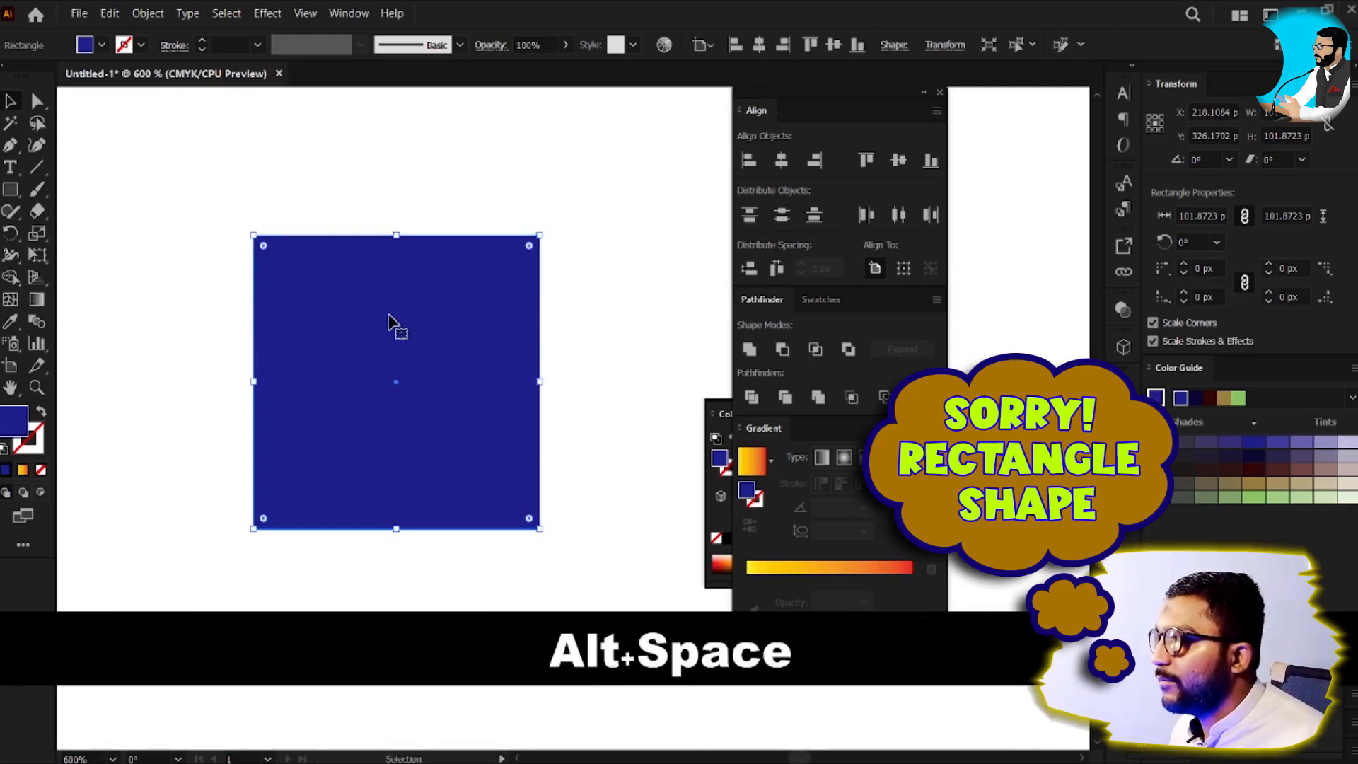
key(ctrl)
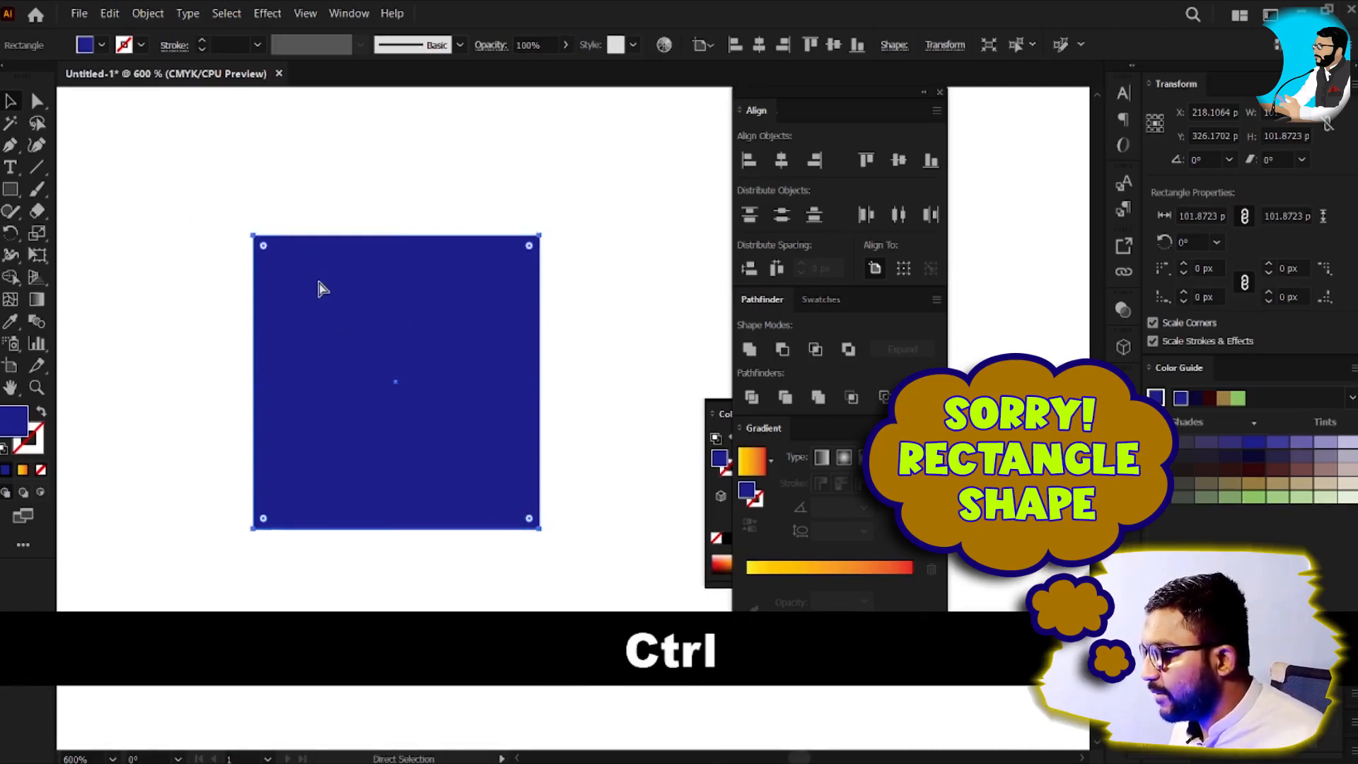
key(ctrl+c)
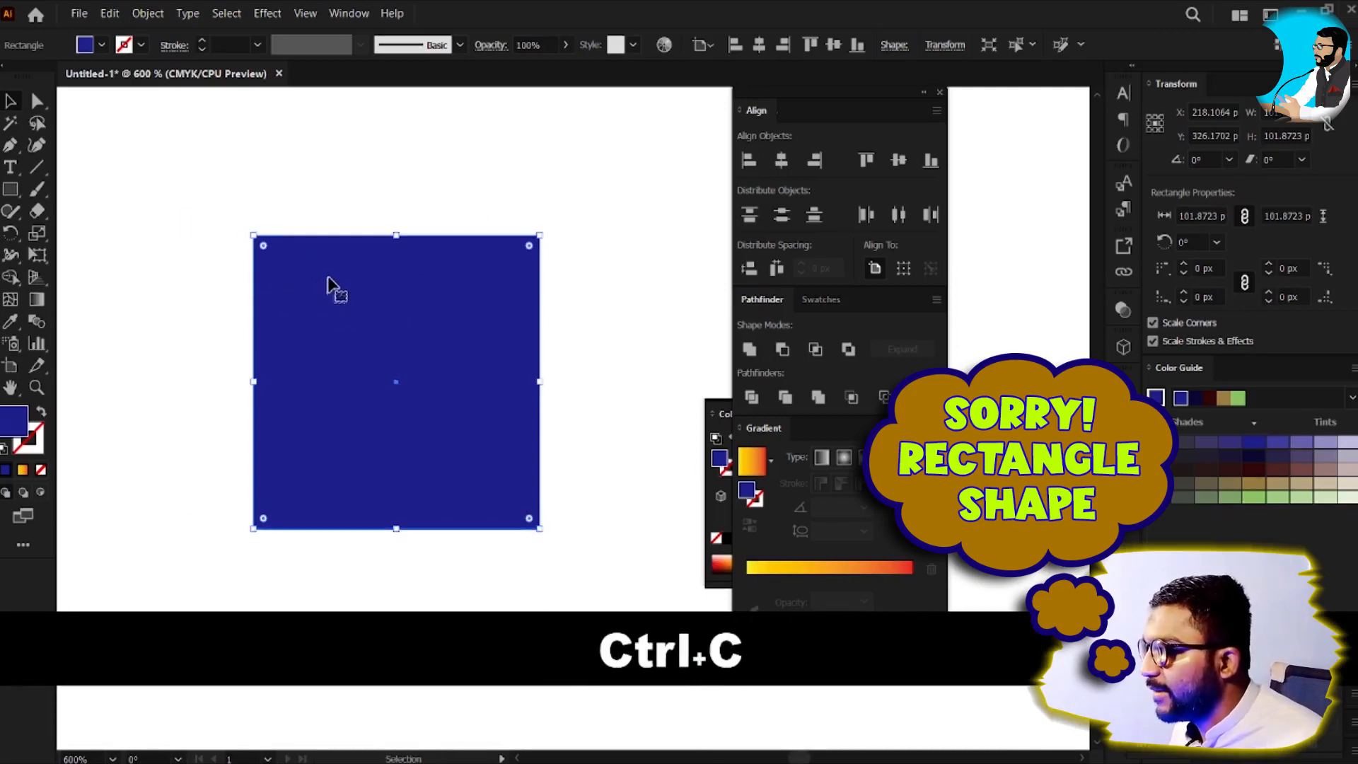
key(ctrl+f)
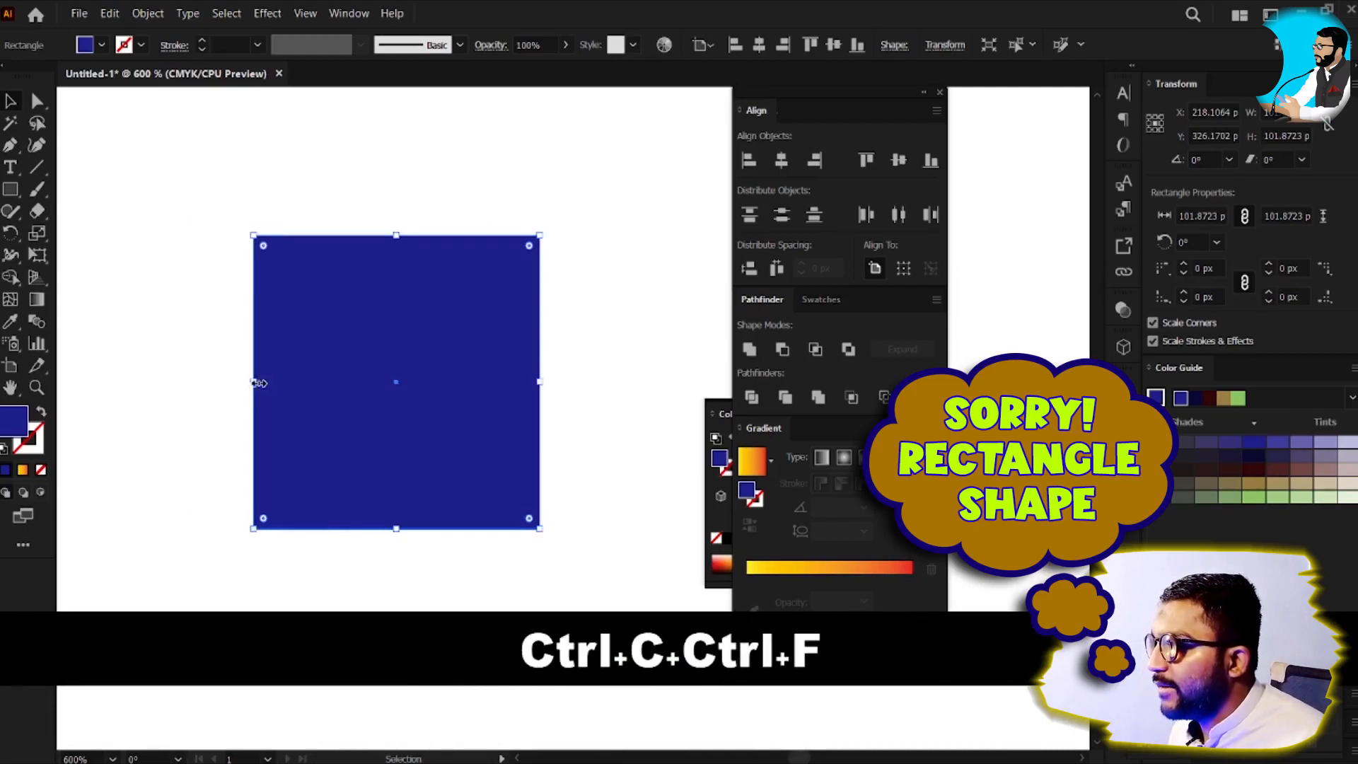
Step: Narrow the front copy to a bar about 14.6 px wide and raise it over the square's upper edge, to about Y 275 px
drag(255, 387, 399, 291)
Step: Create a copy of the bar rotated 270° around its lower end at the square's center
key(r)
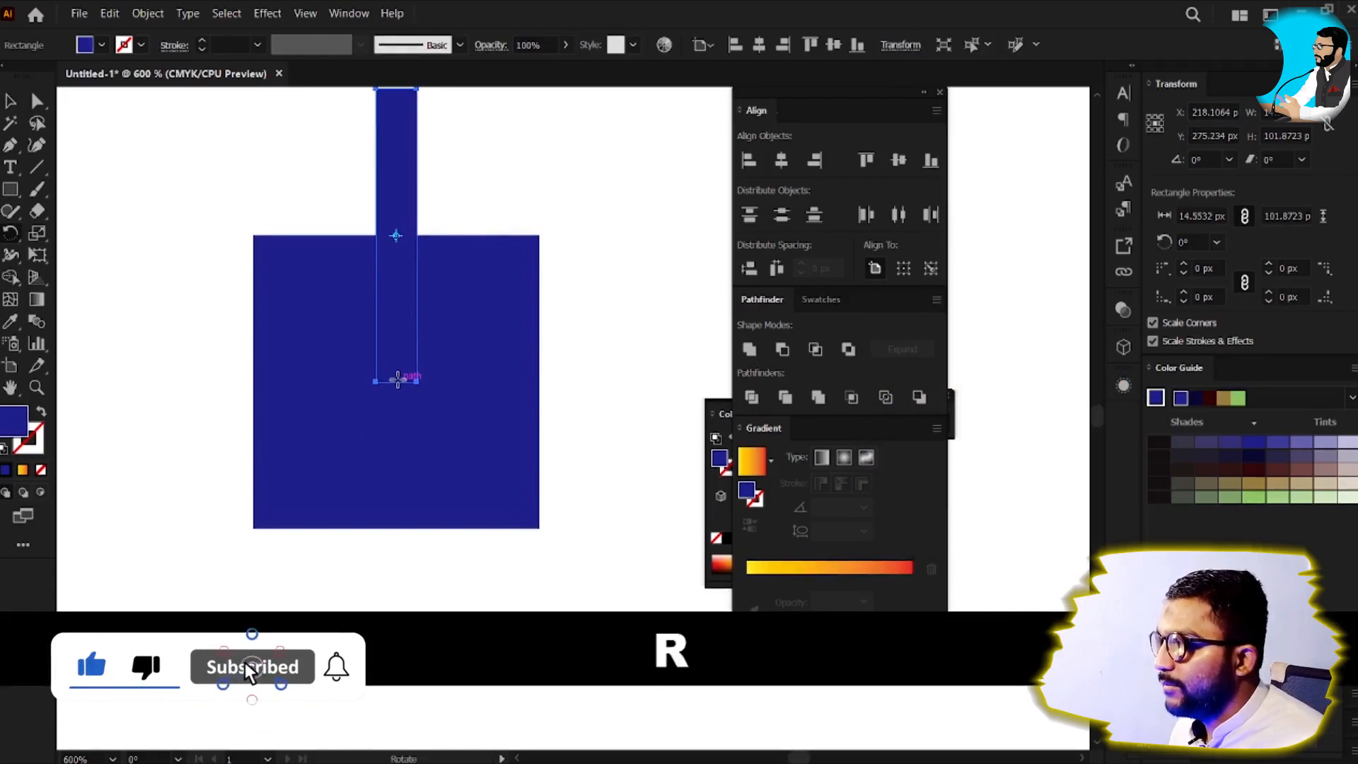
click(396, 381)
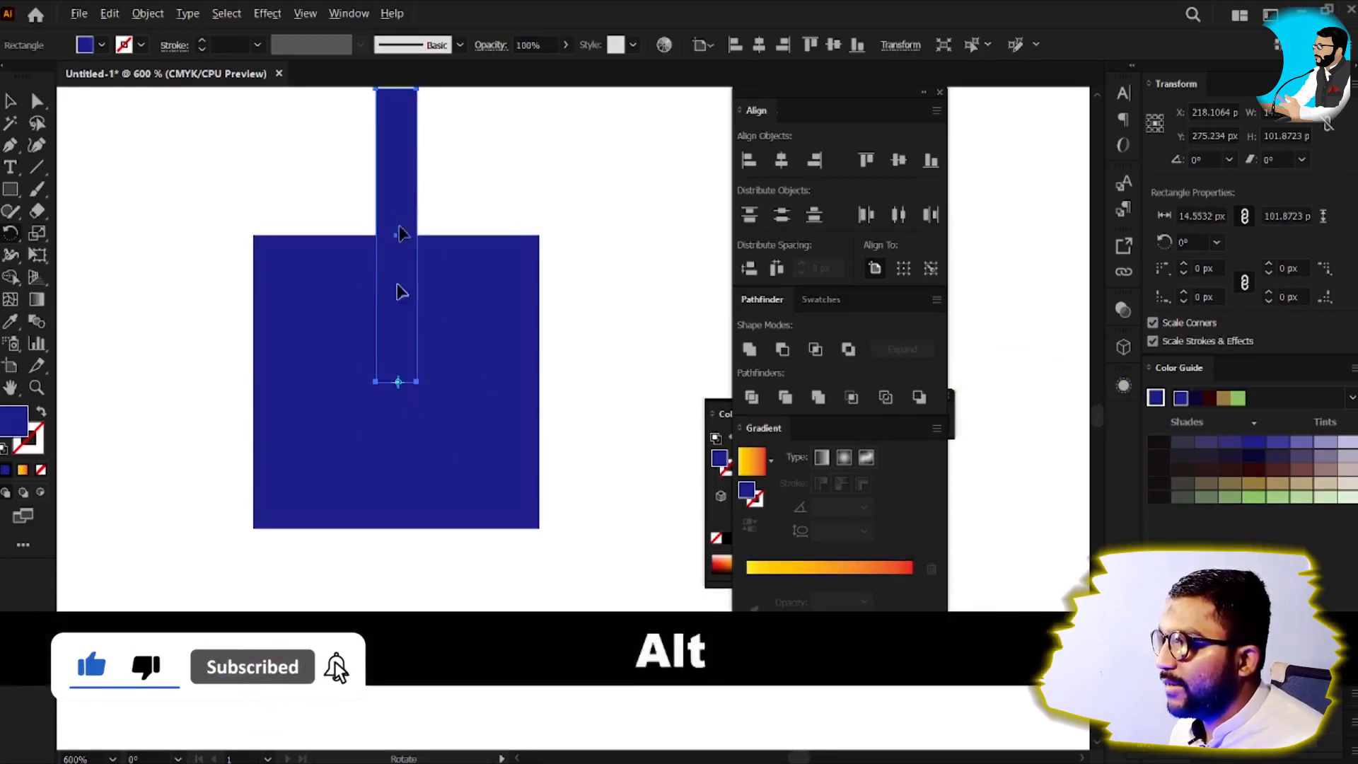
alt+click(400, 381)
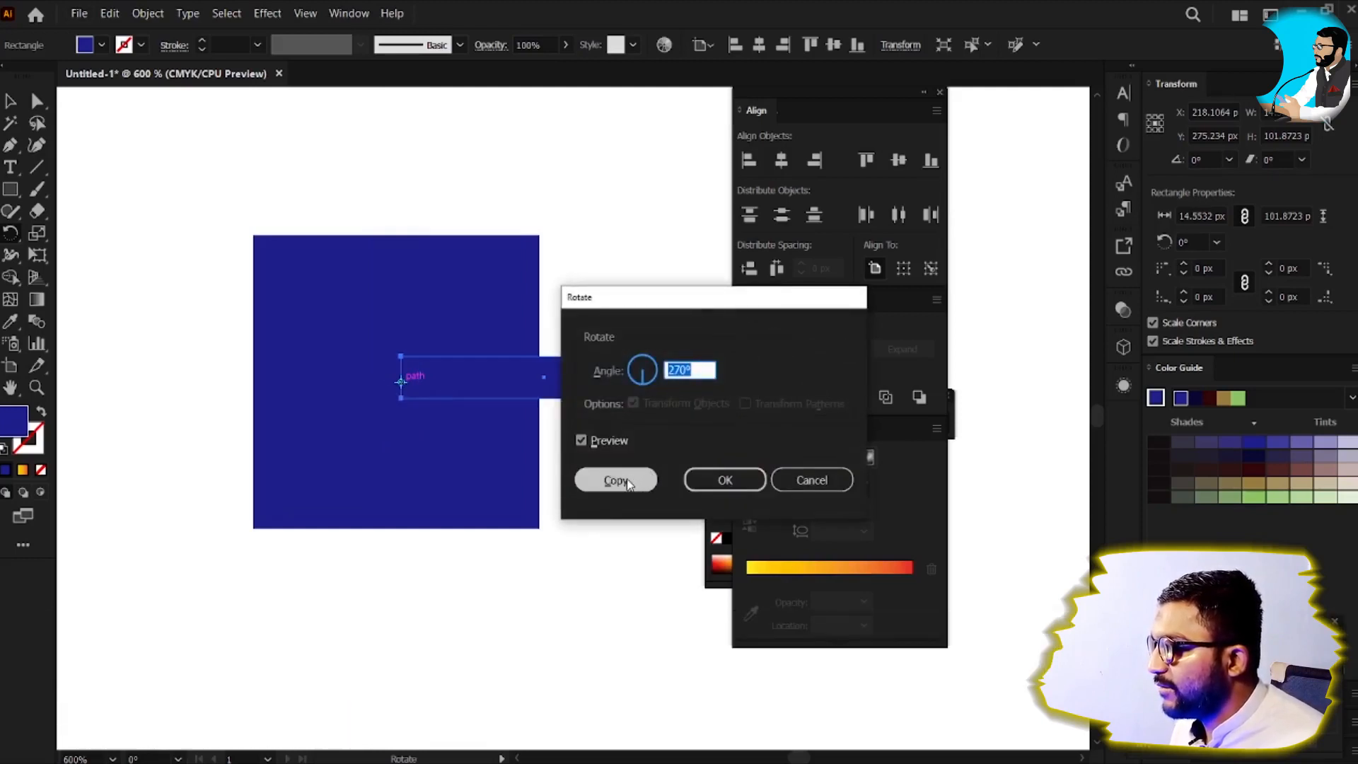
key(alt)
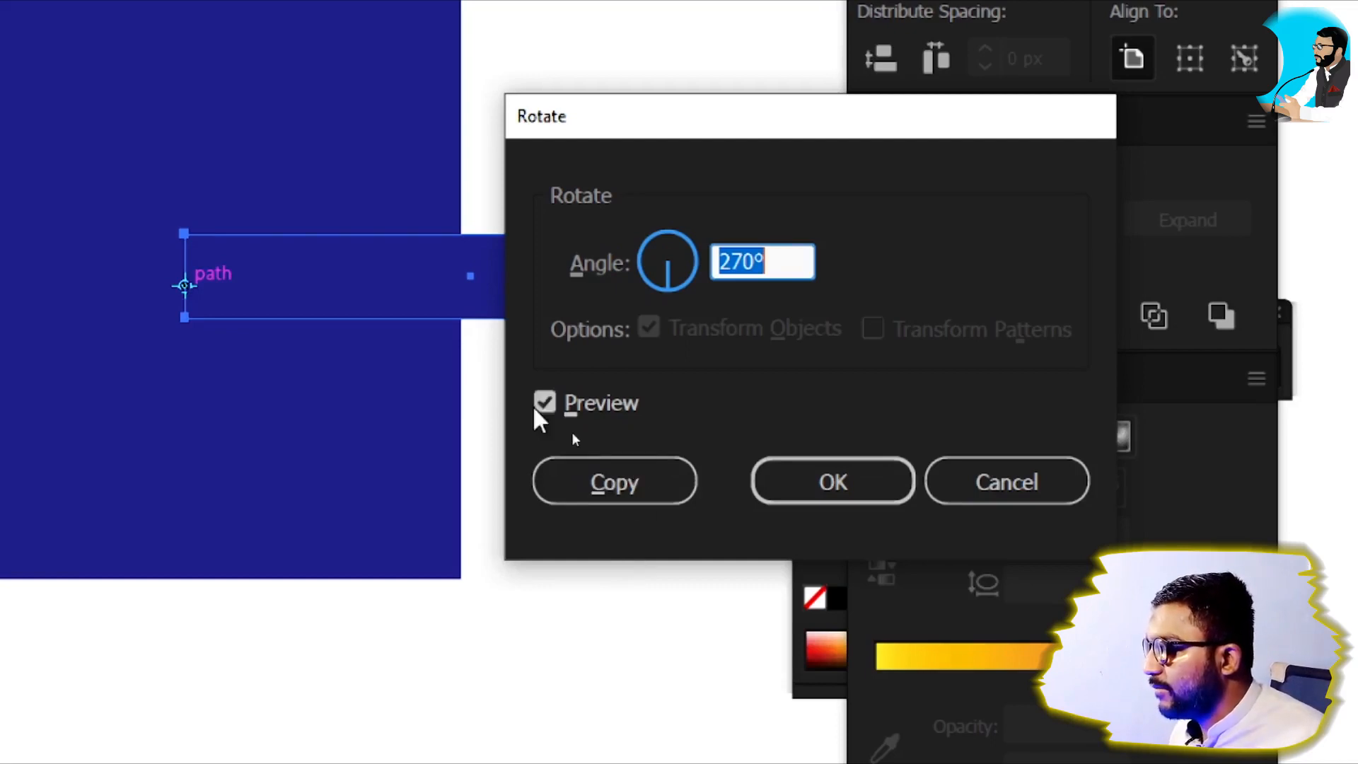
click(601, 493)
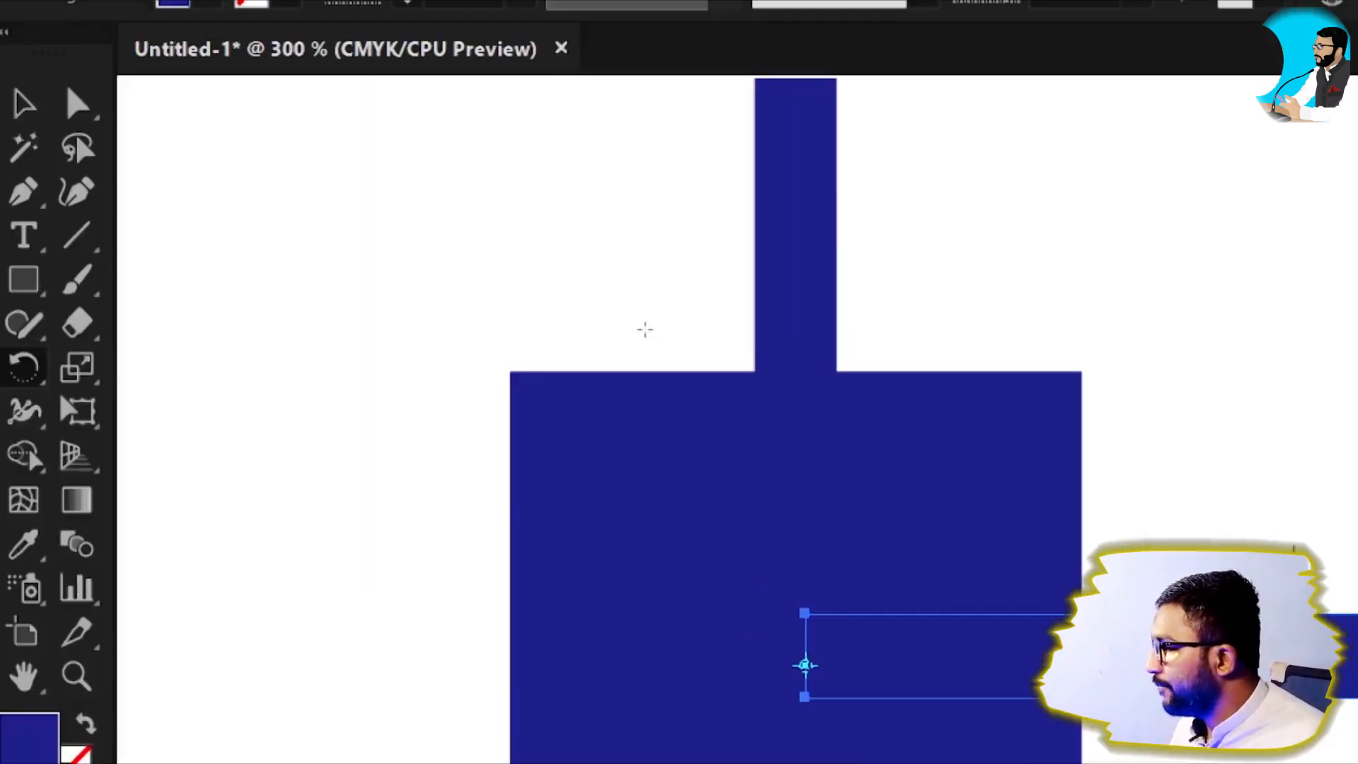
Step: Repeat the rotated copy twice so that a bar extends from each of the square's four sides
key(ctrl+minus)
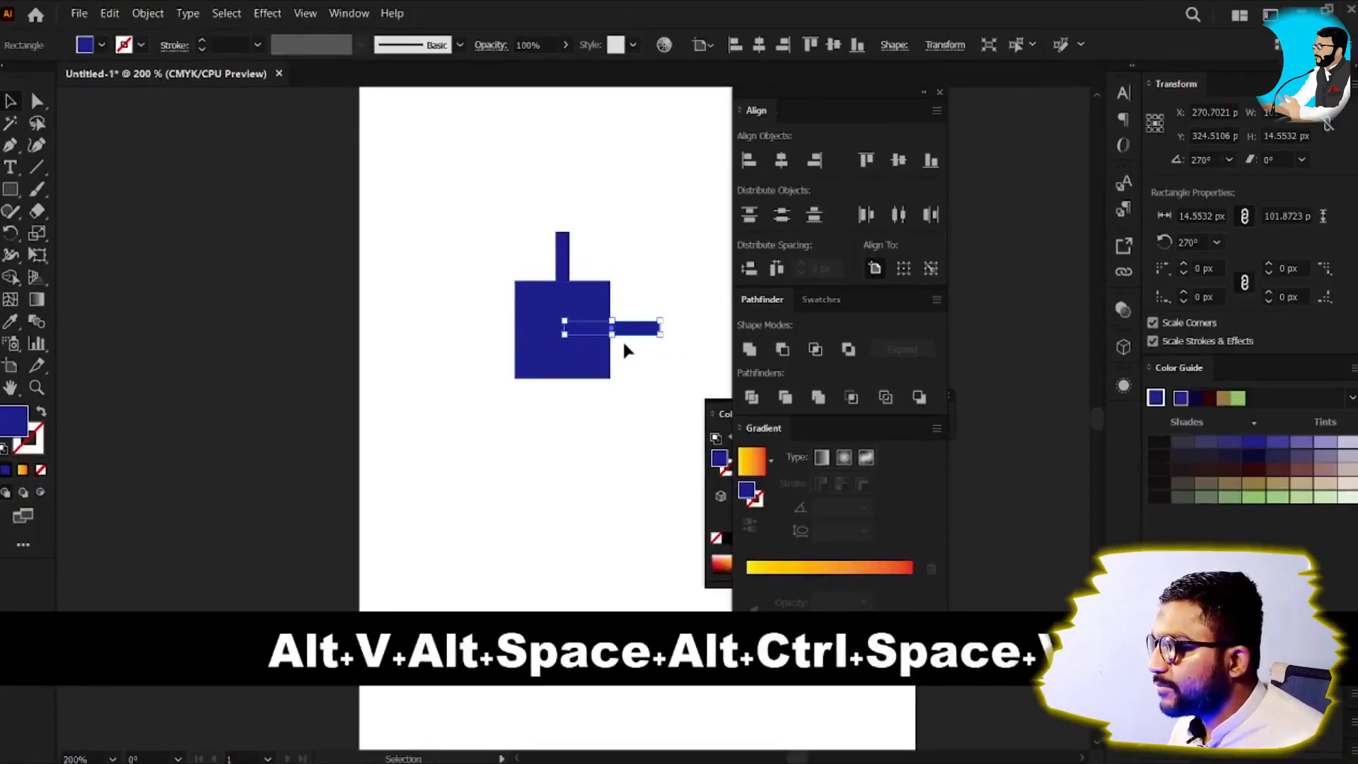
key(ctrl+plus)
key(ctrl+plus)
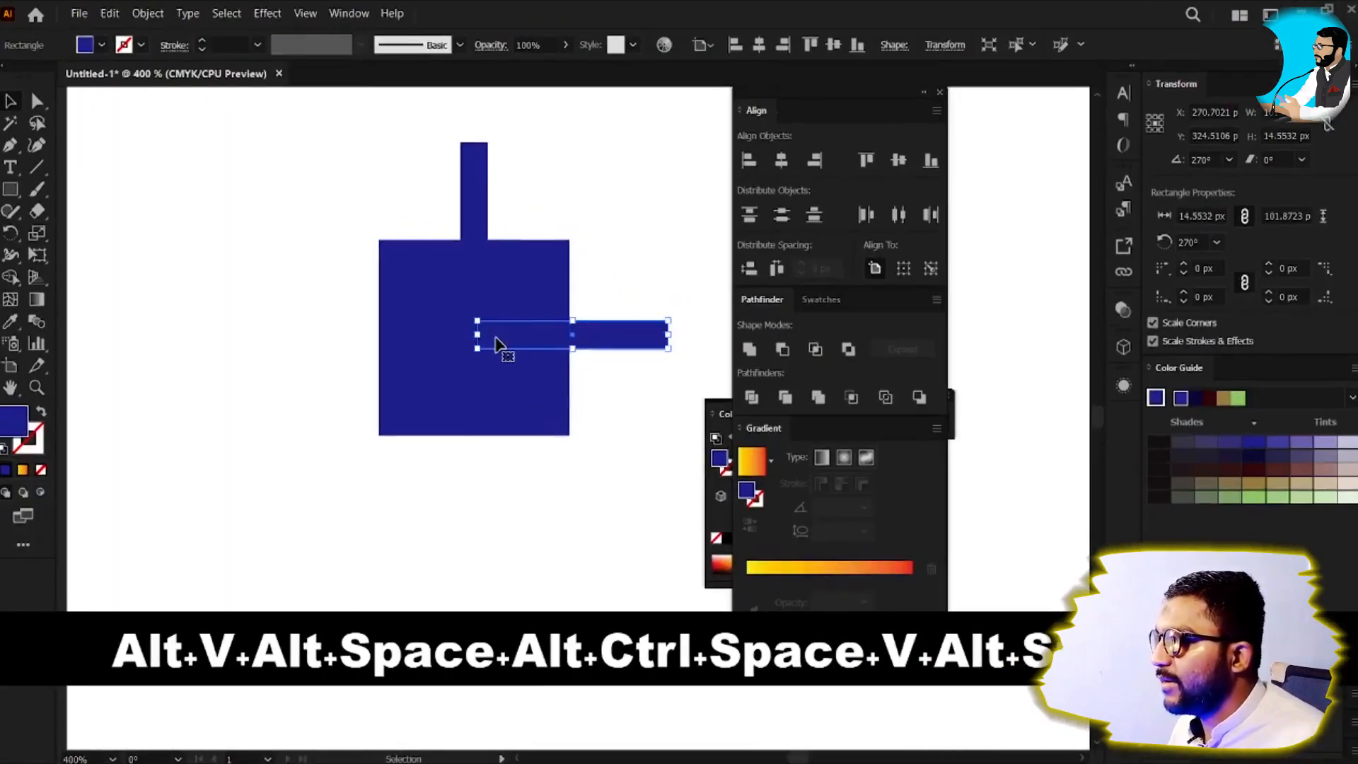
key(ctrl)
key(ctrl+d)
key(ctrl+d)
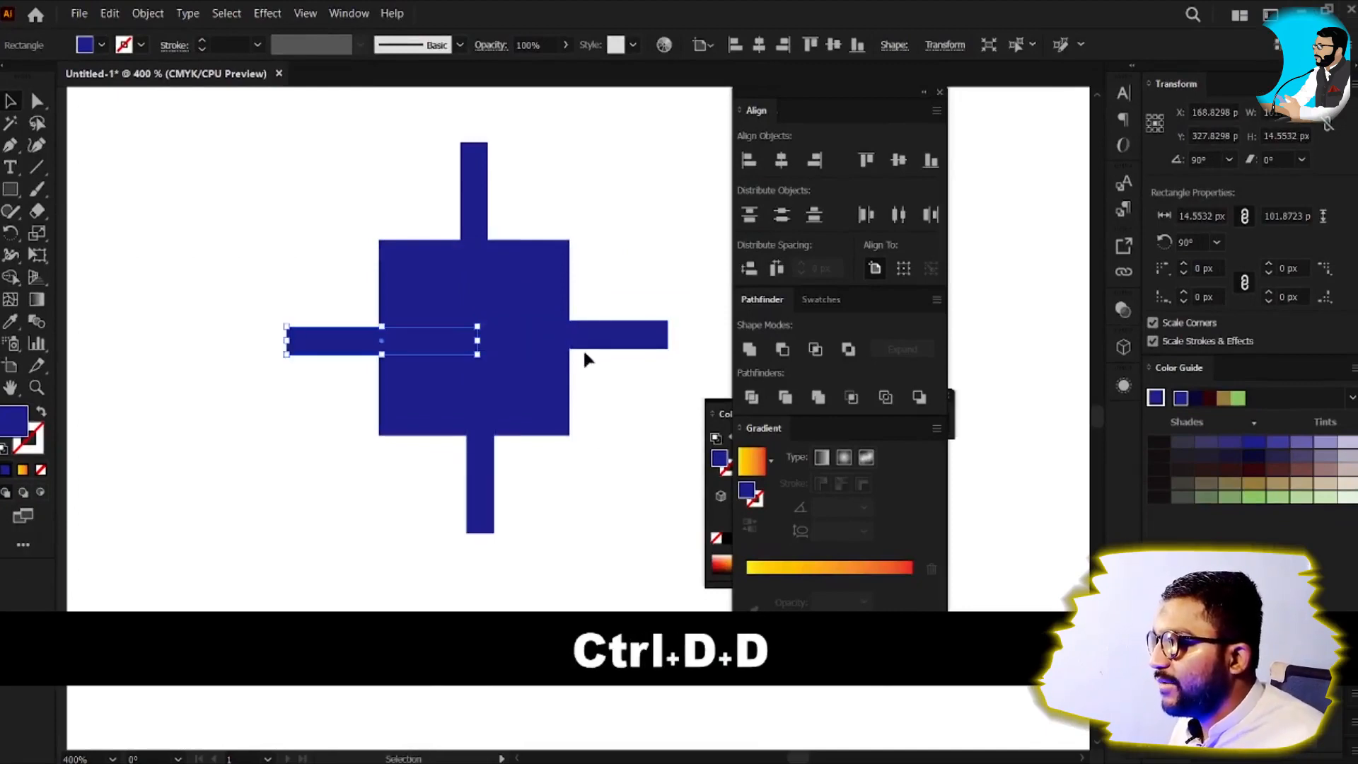
Step: Move all four bars outward from the square's center, leaving their inner ends overlapping the square
key(v)
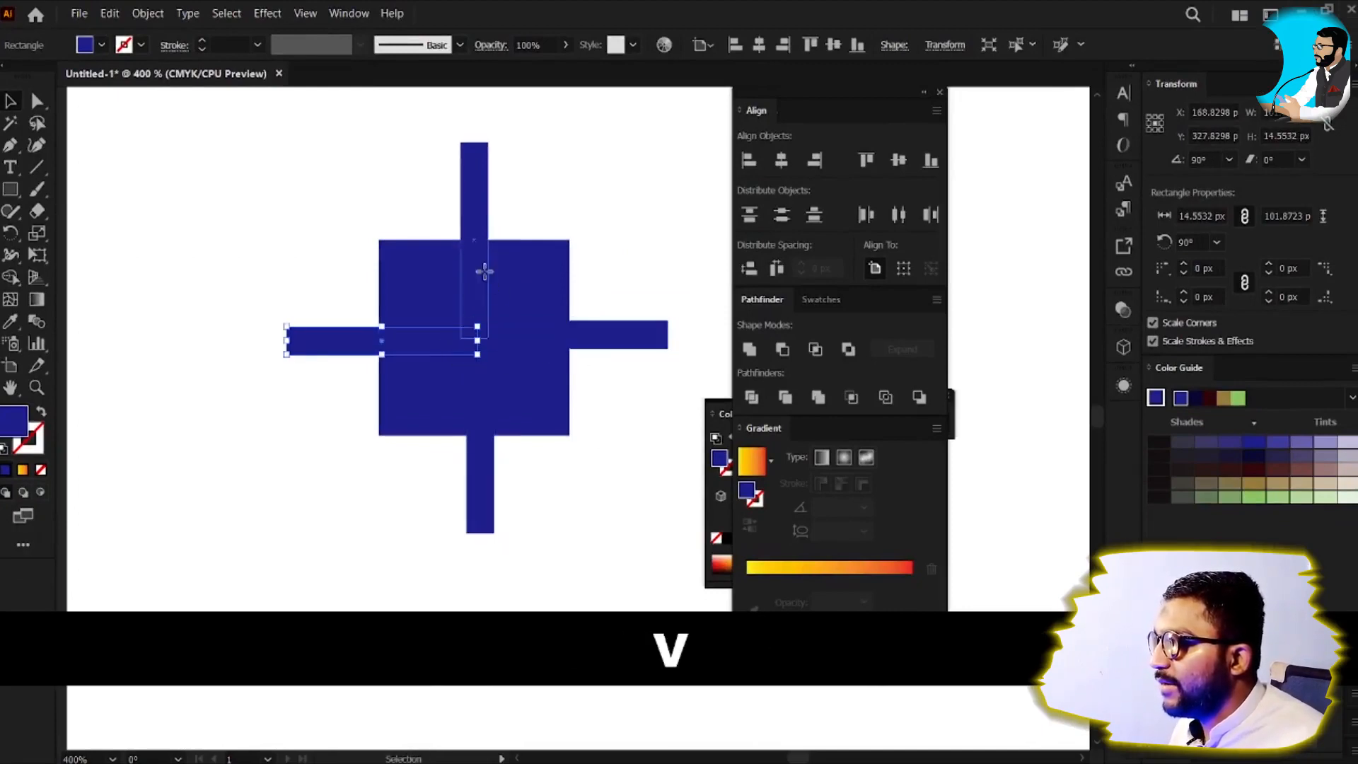
drag(523, 343, 551, 344)
key(shift)
drag(427, 354, 389, 357)
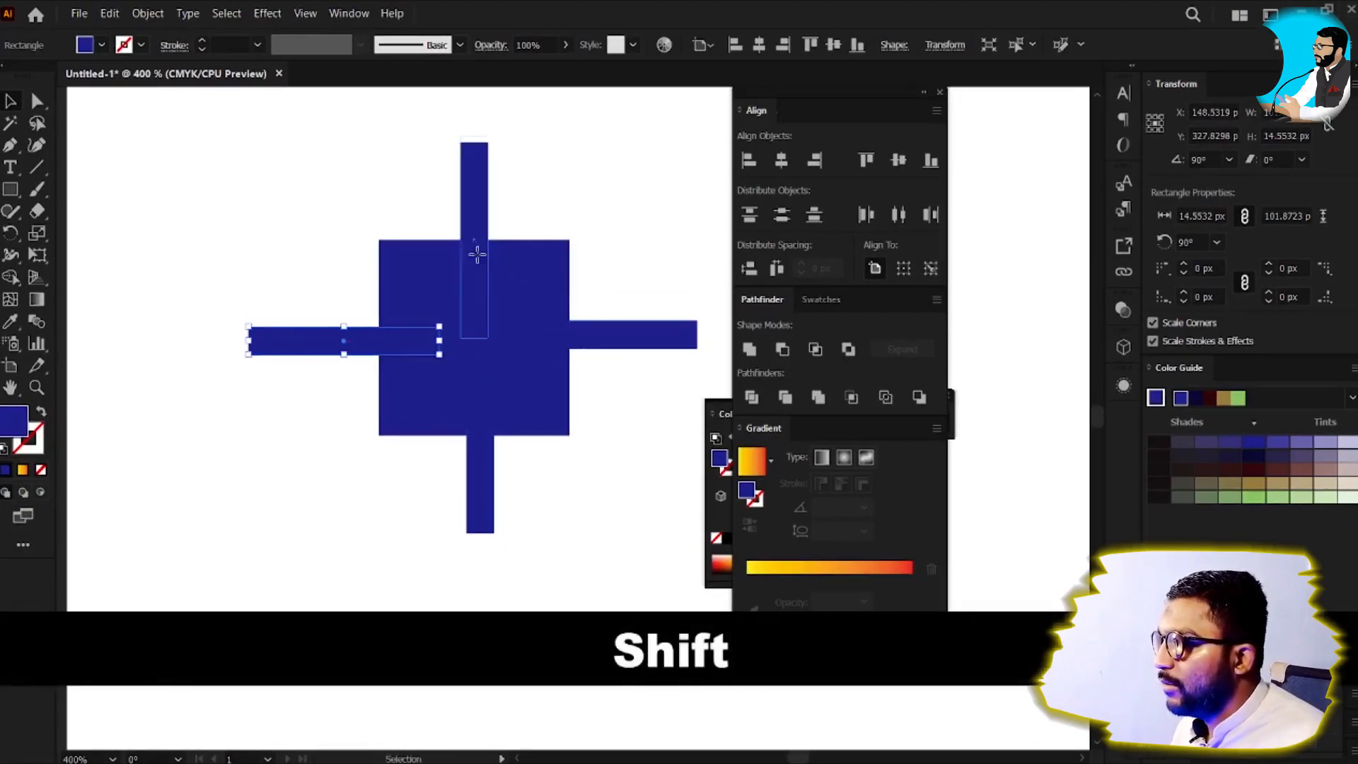
drag(478, 255, 478, 216)
drag(484, 468, 479, 514)
Step: Select the square and all four bars and change their fill to light blue
key(shift+v)
drag(292, 191, 630, 507)
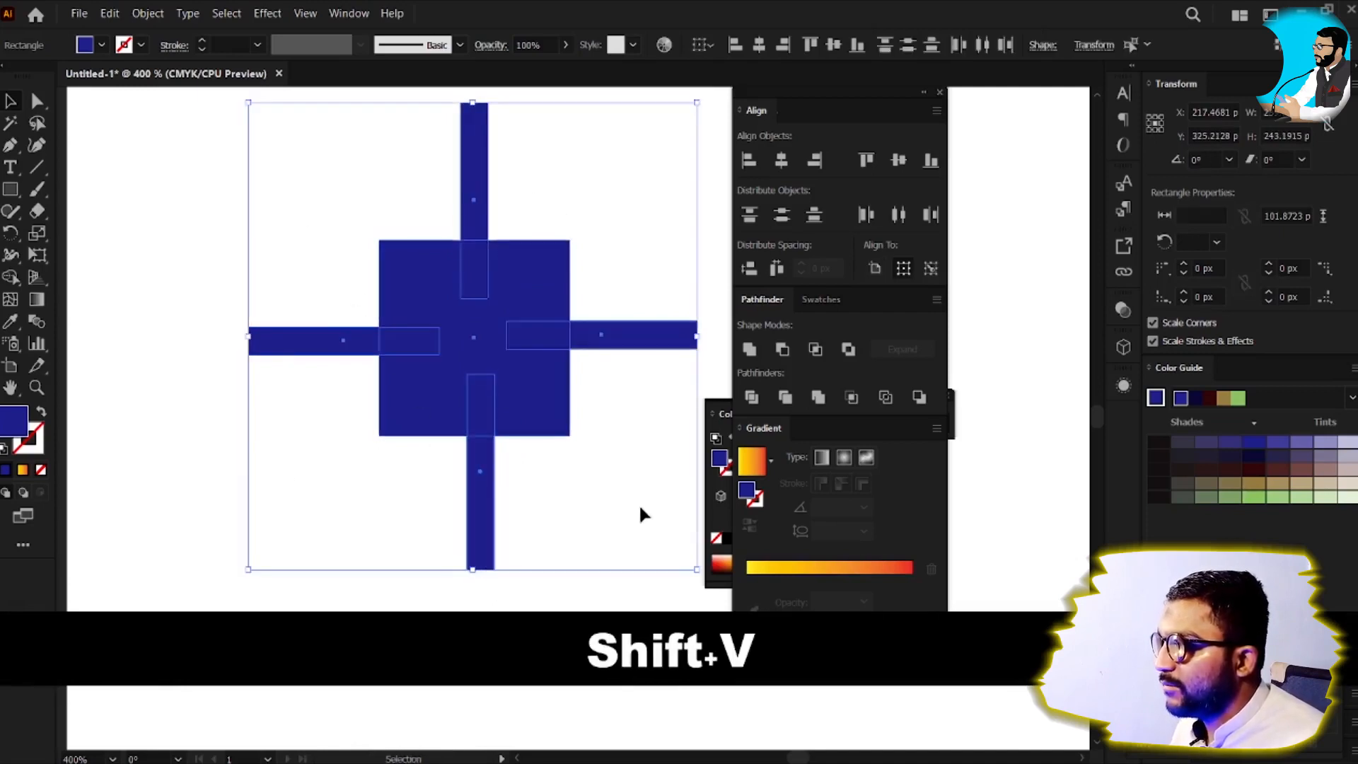
key(ctrl)
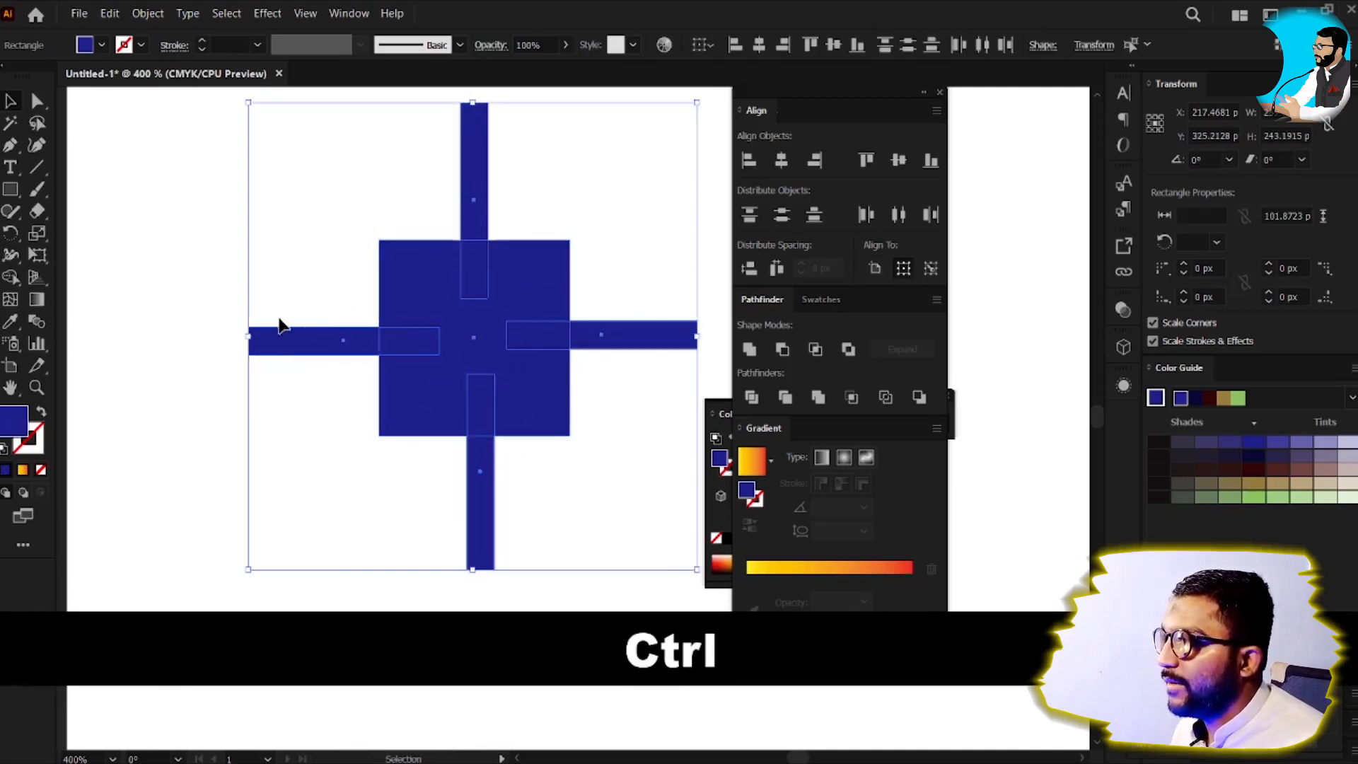
click(102, 46)
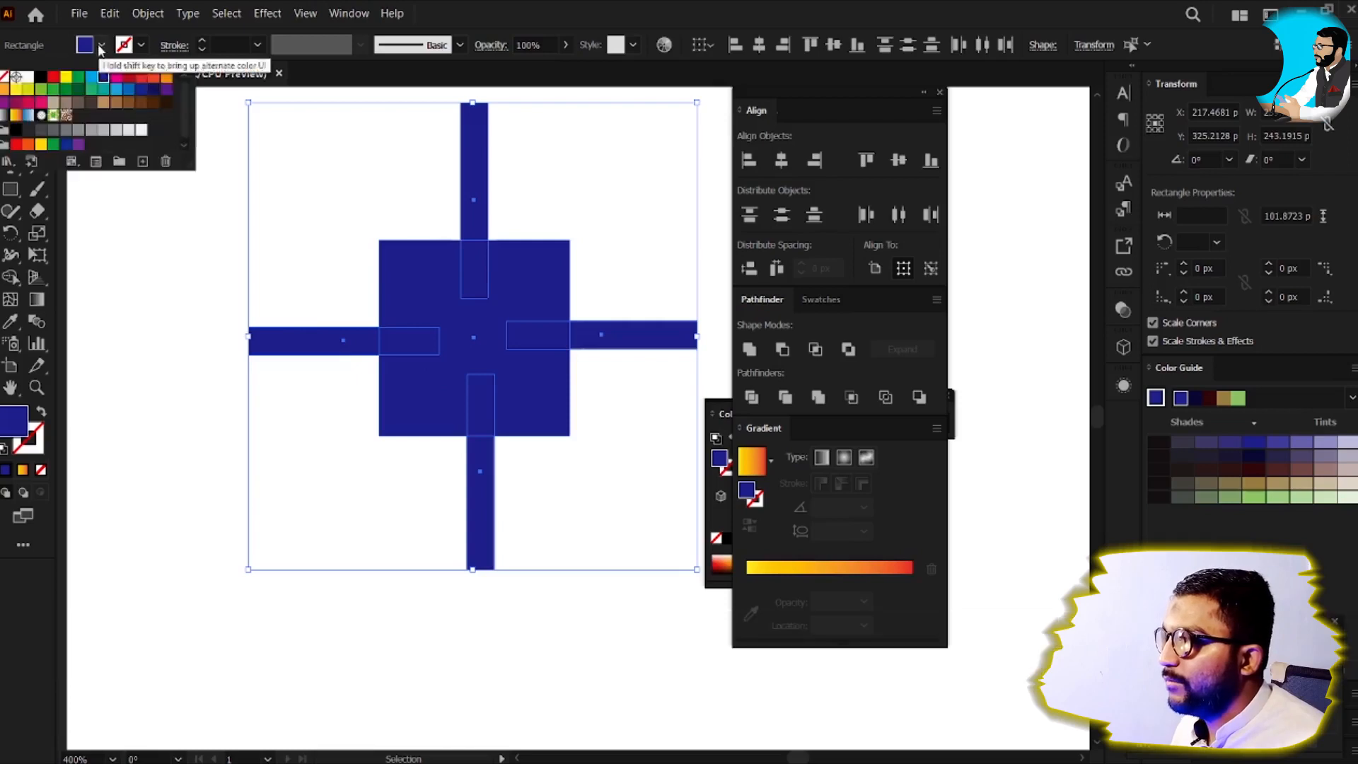
click(93, 80)
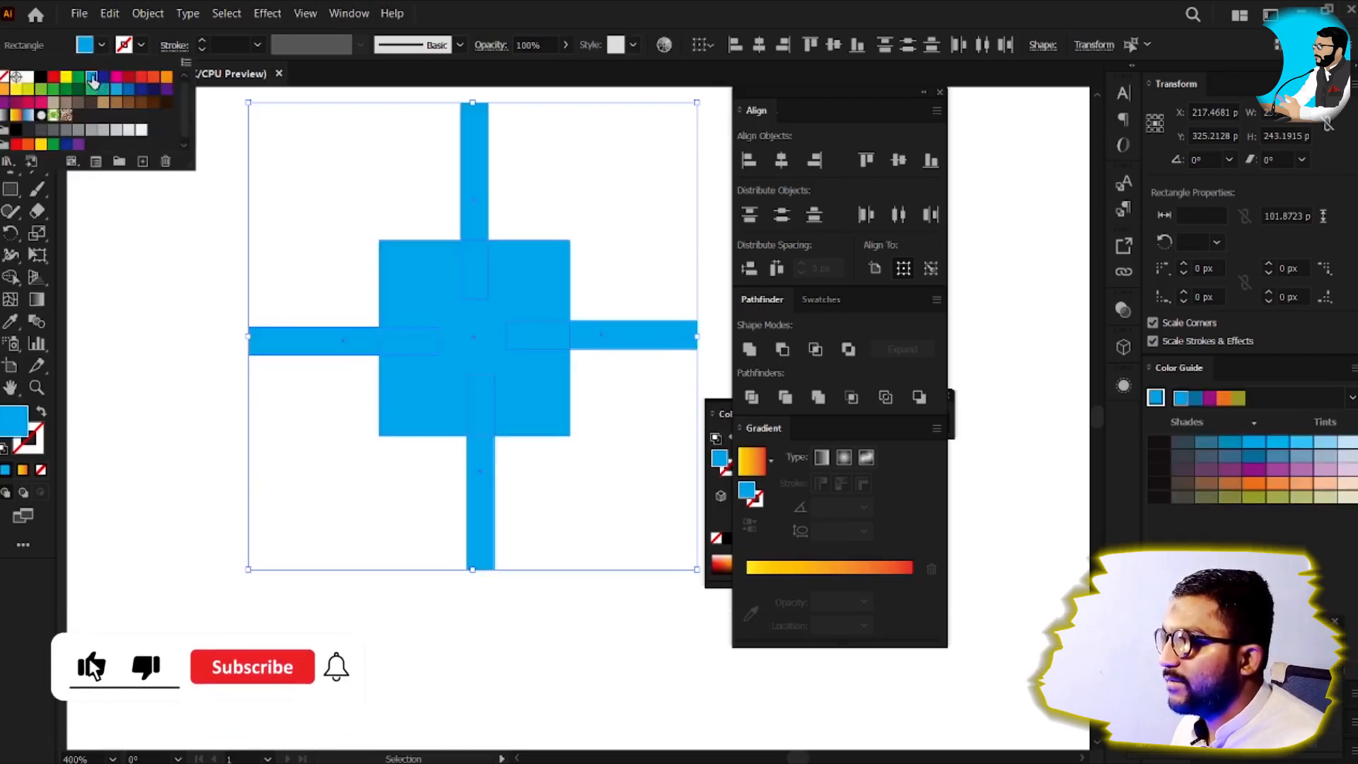
click(317, 263)
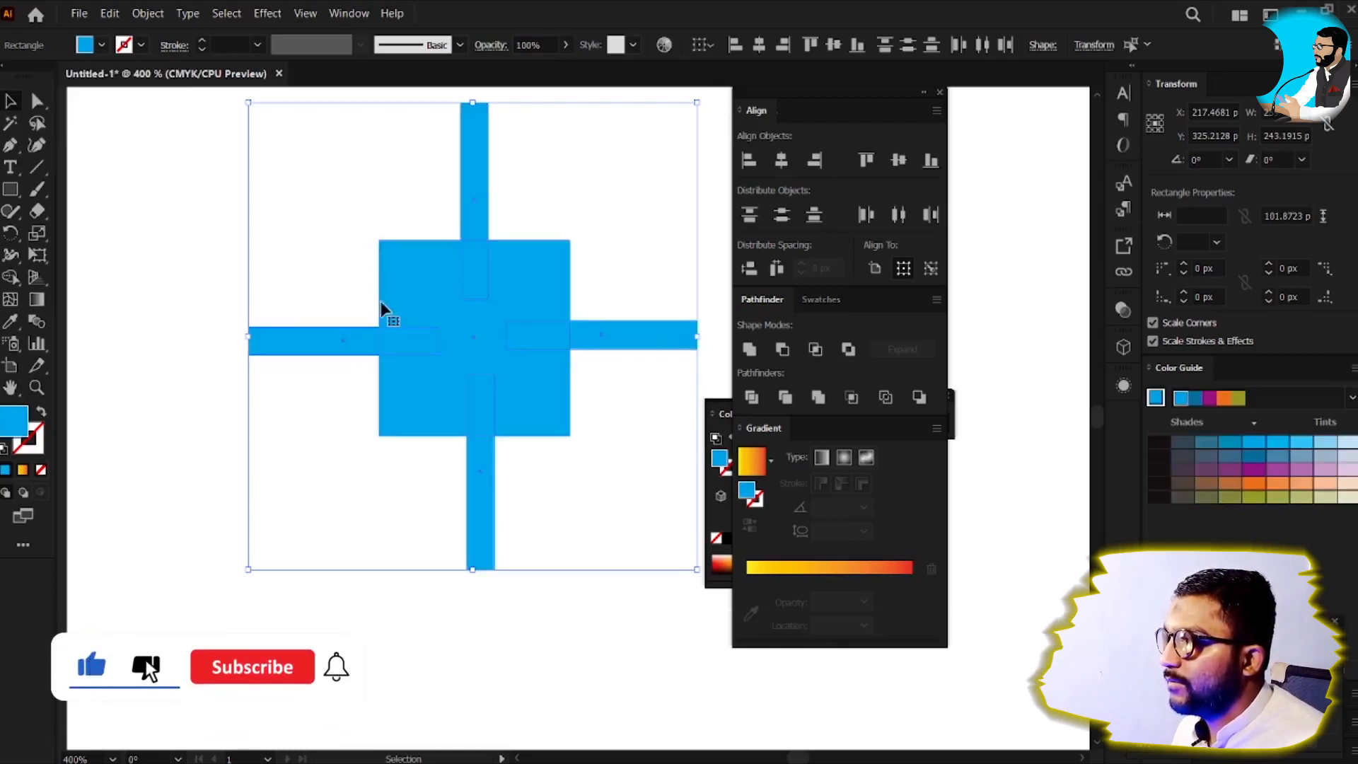
Step: Change only the central square's fill to magenta so it contrasts with the bars
click(280, 252)
click(401, 274)
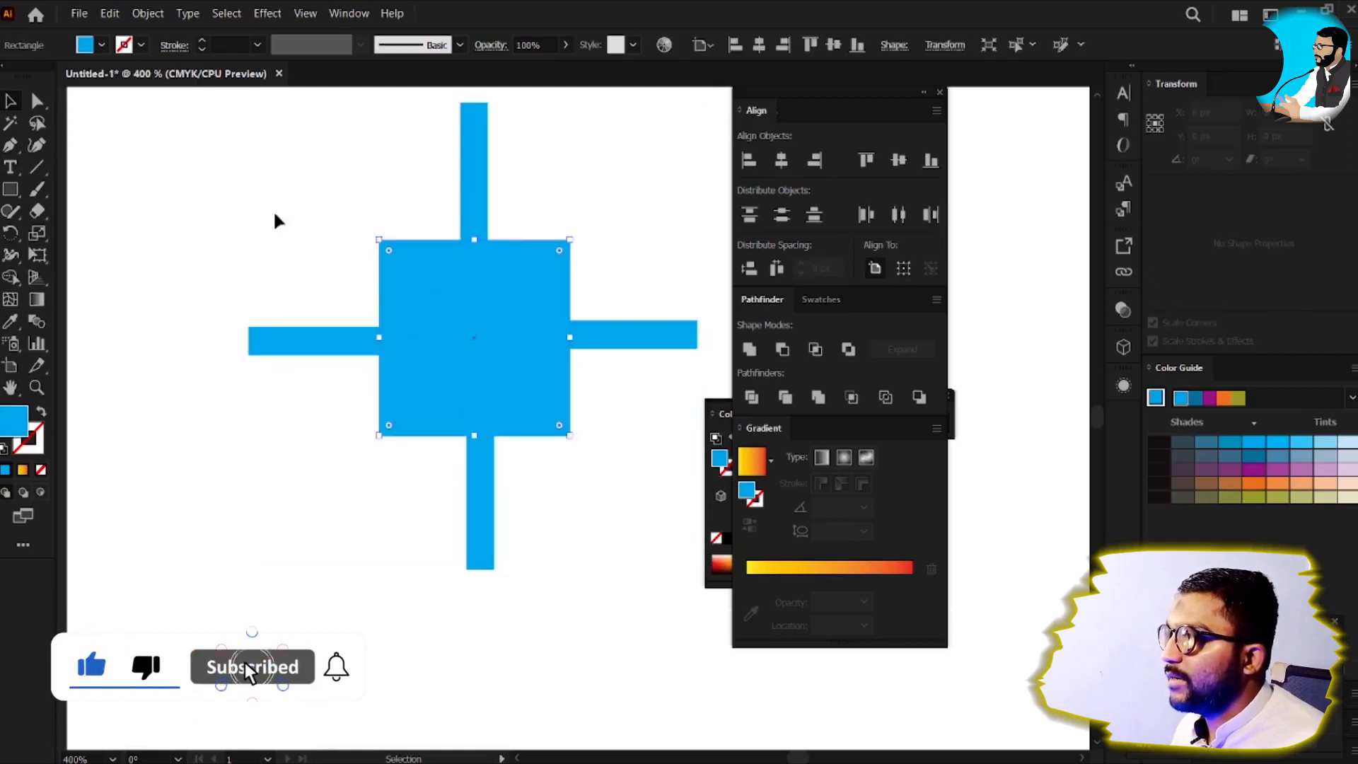
click(103, 45)
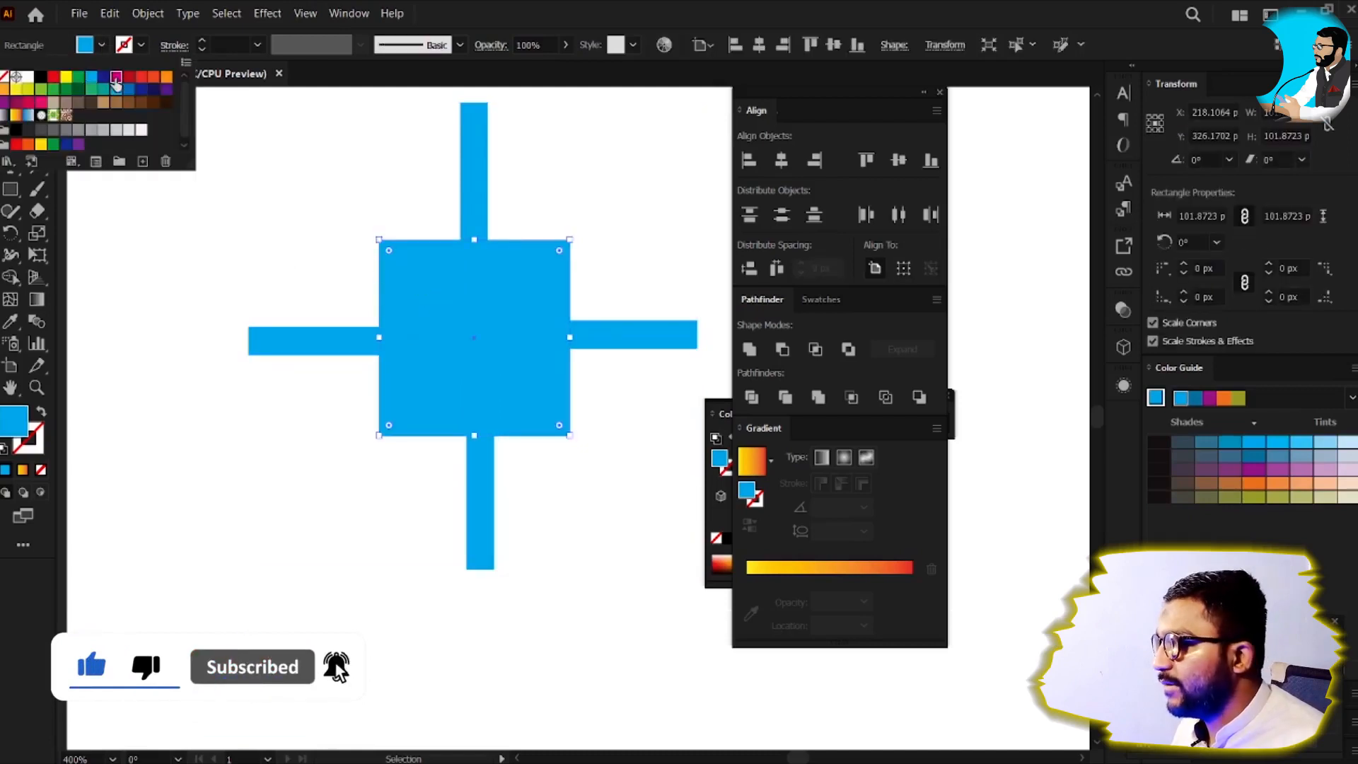
click(116, 78)
key(v)
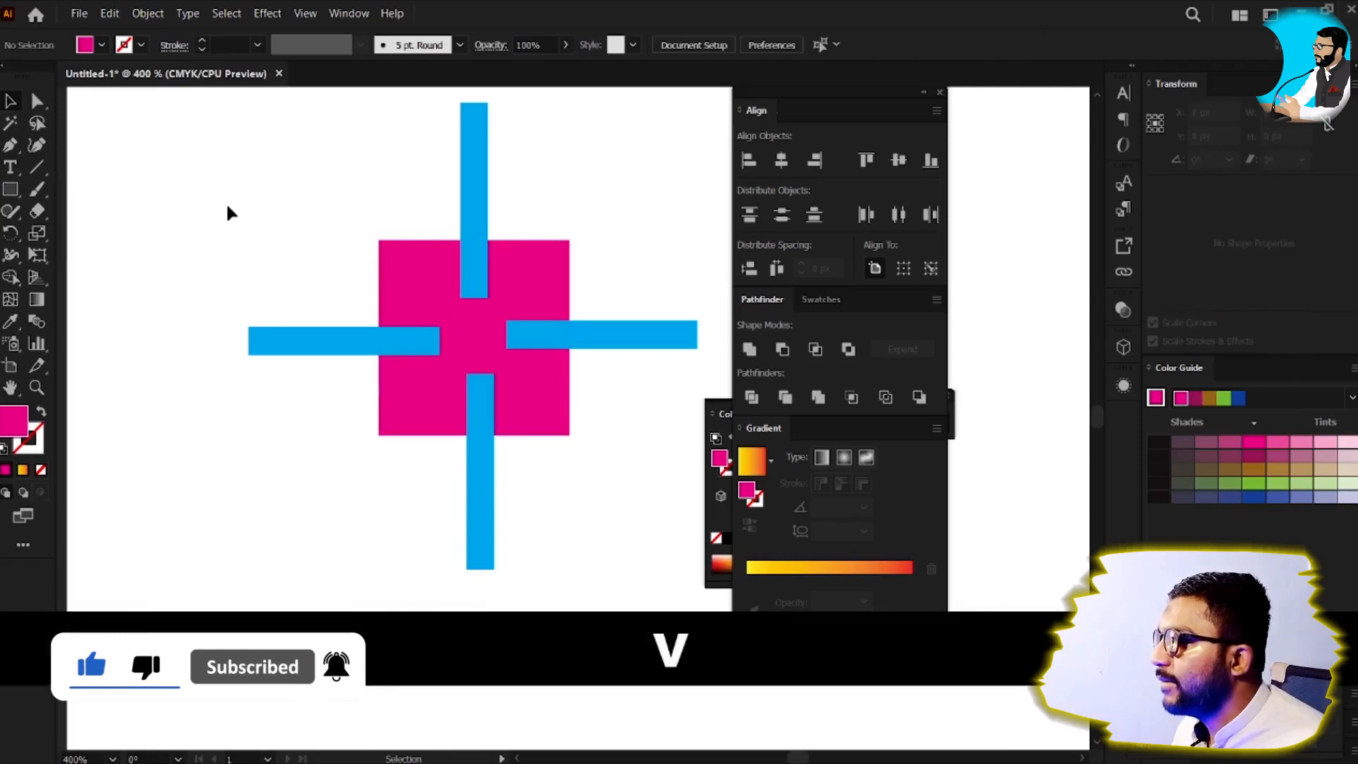
Step: Align the two horizontal bars to the vertical center of the square, using the square as the key object
drag(235, 195, 628, 357)
drag(317, 302, 627, 354)
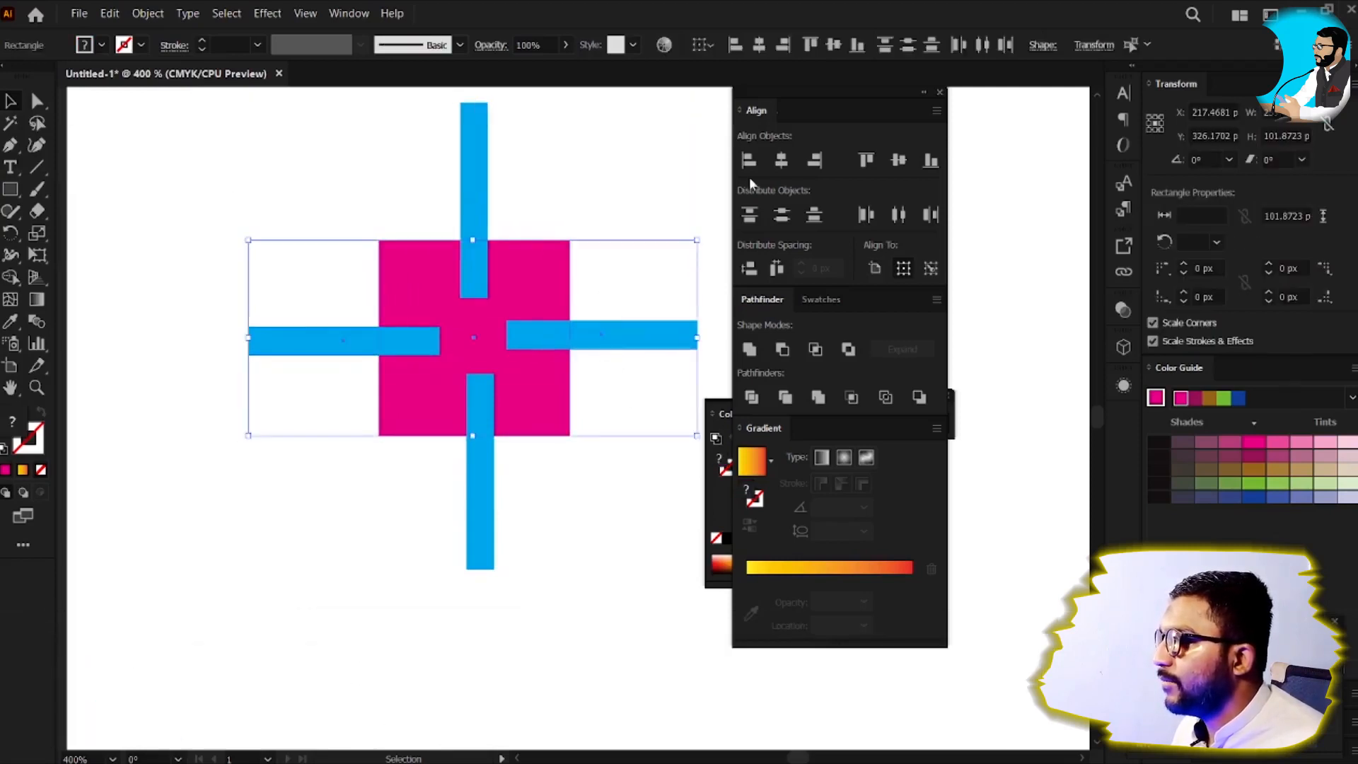
click(554, 292)
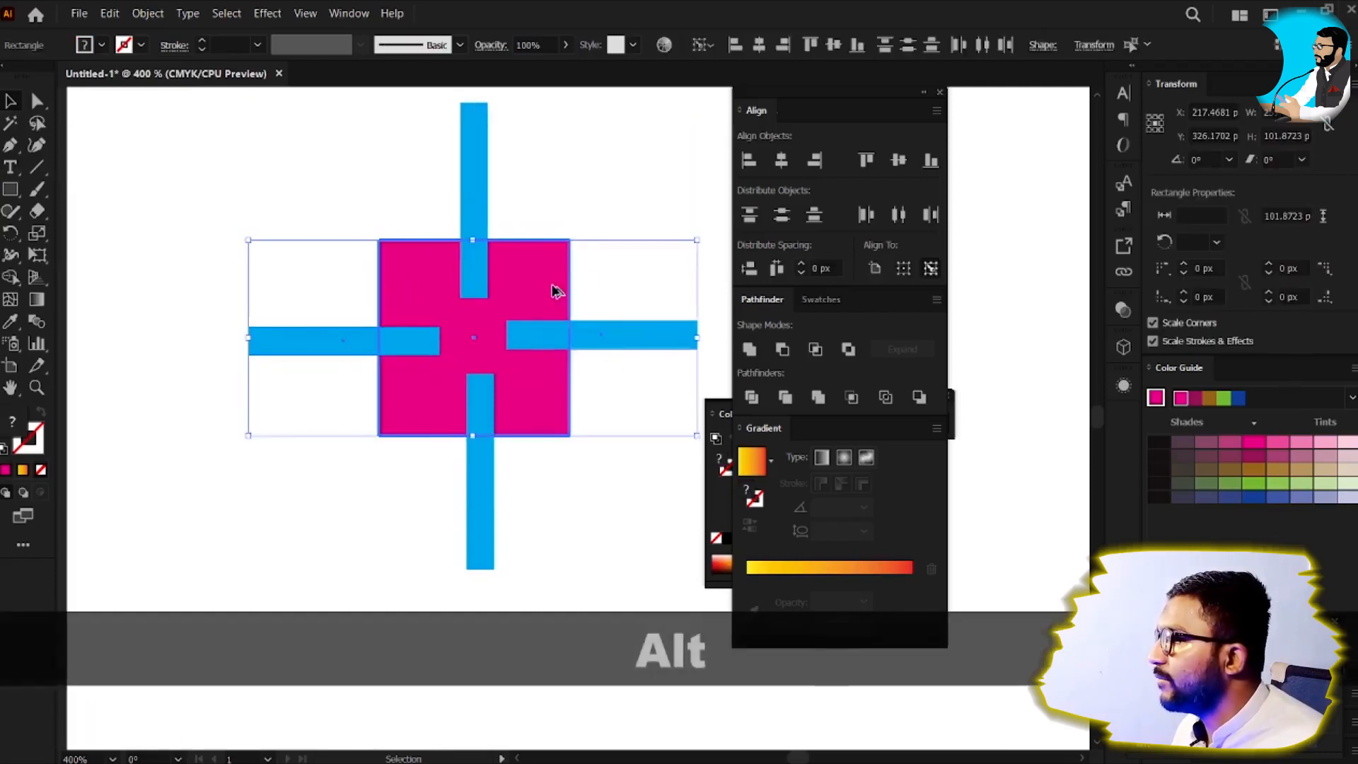
click(898, 161)
Step: Align the two vertical bars to the horizontal center of the square, using the square as the key object
drag(429, 185, 507, 256)
drag(418, 403, 549, 485)
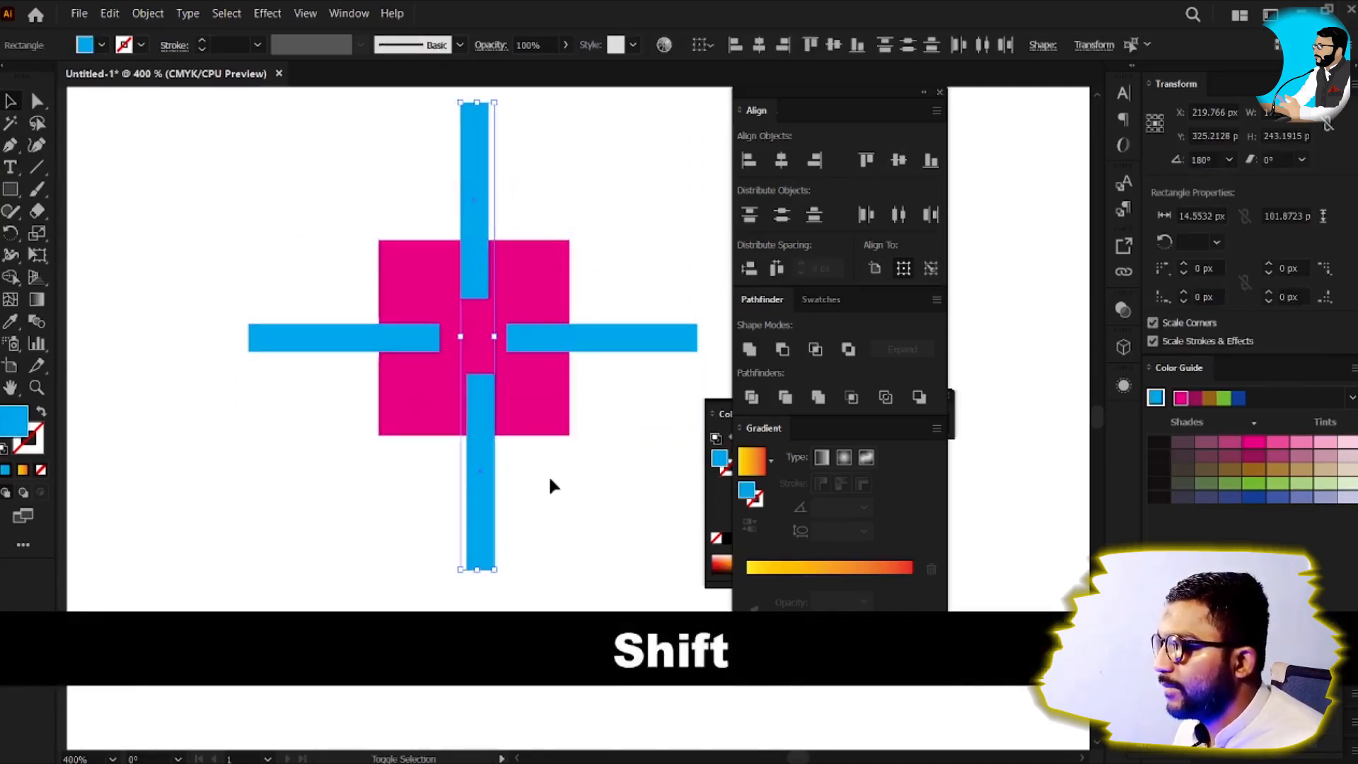
shift+click(543, 410)
click(546, 415)
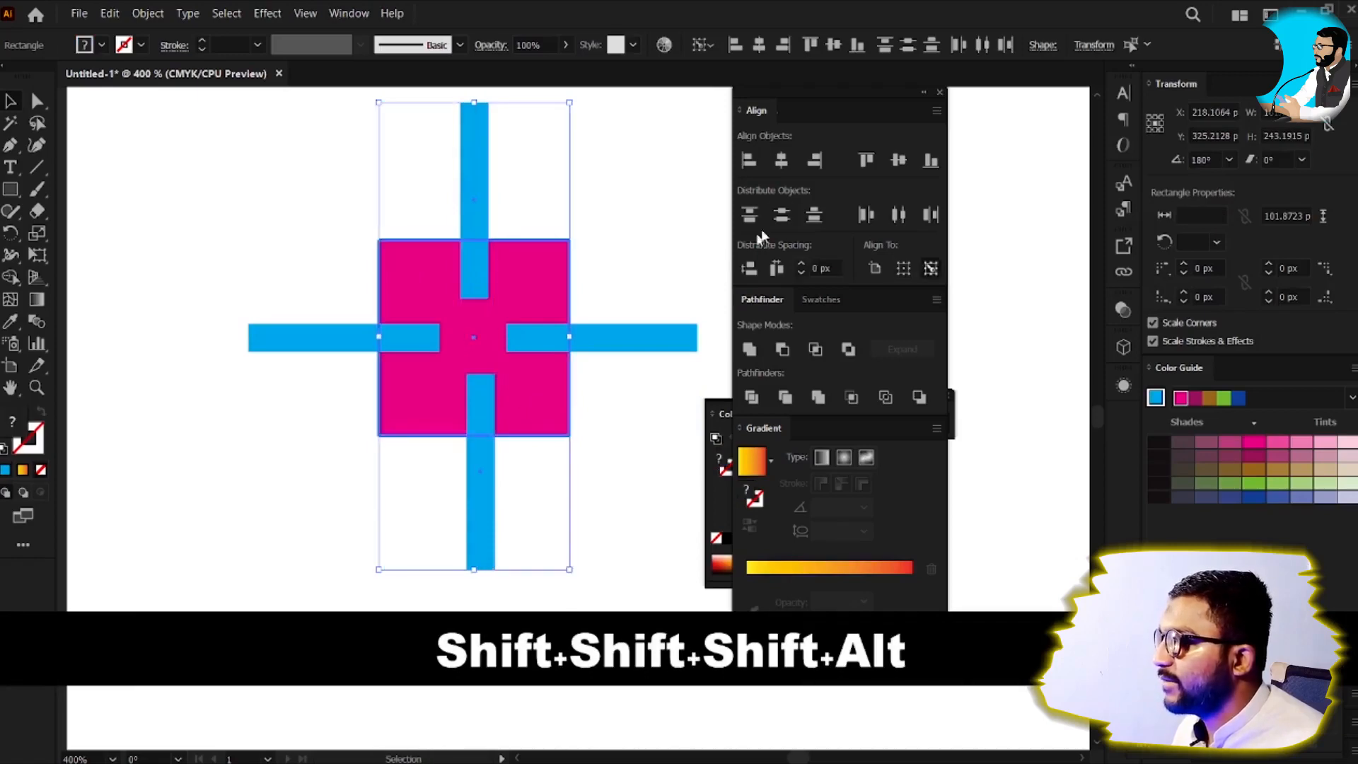
click(781, 161)
Step: Select the square and all four bars and merge them into one shape with the Pathfinder Unite mode
drag(286, 230, 683, 486)
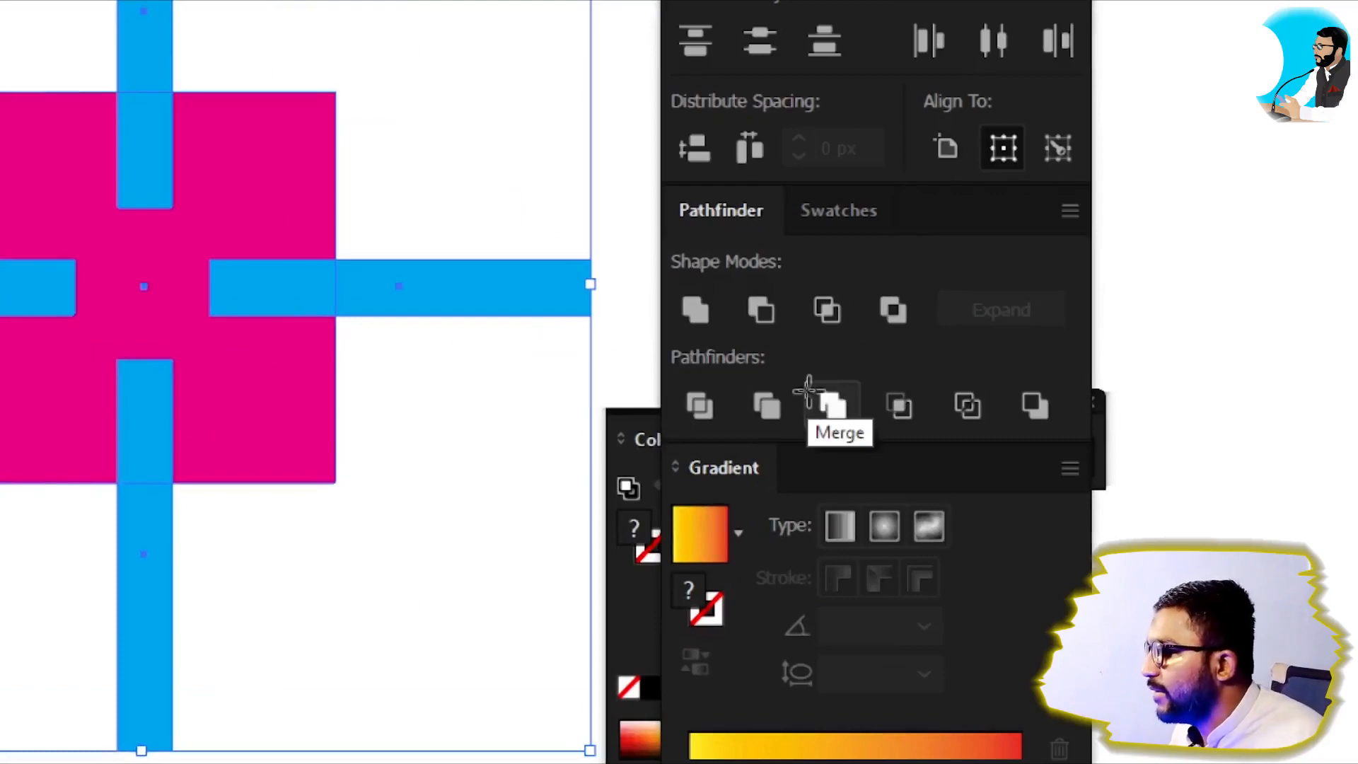
key(Return)
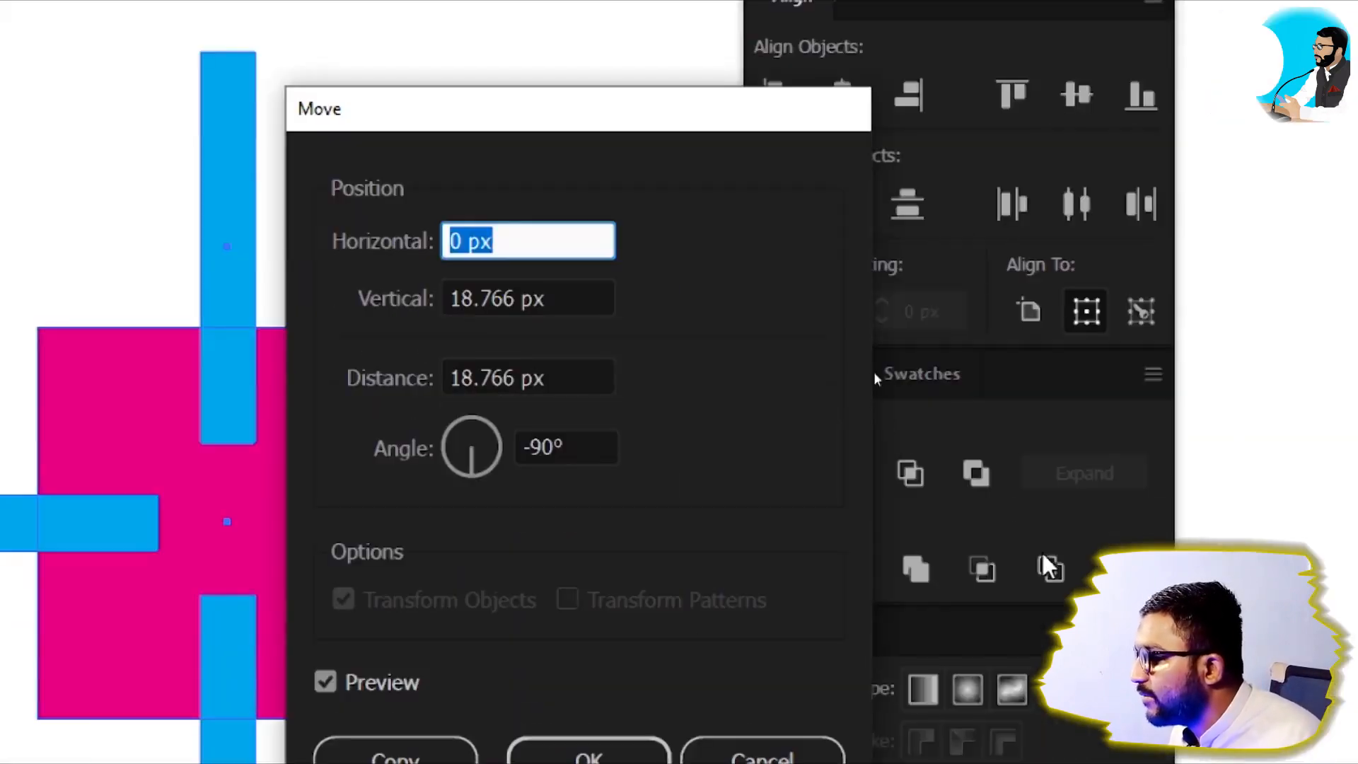
key(Escape)
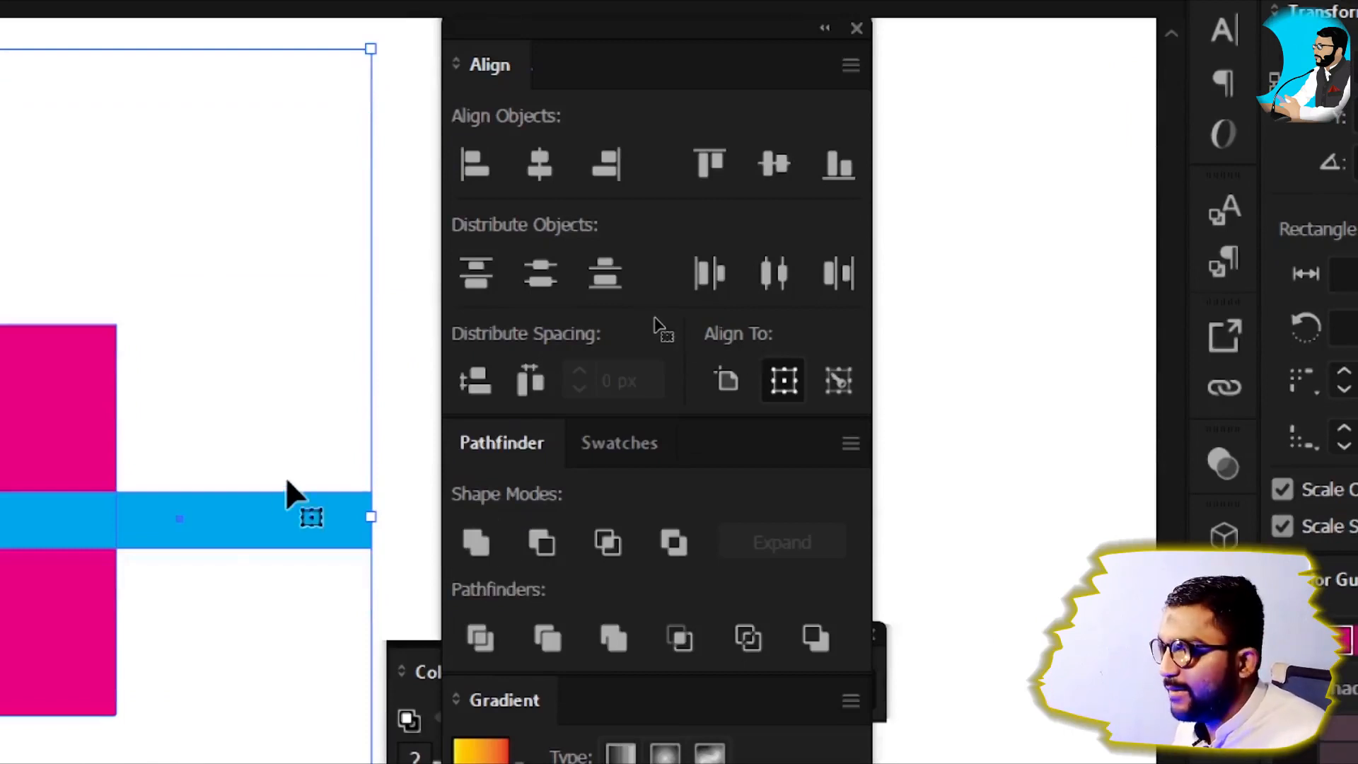
scroll(286, 476, down, 2)
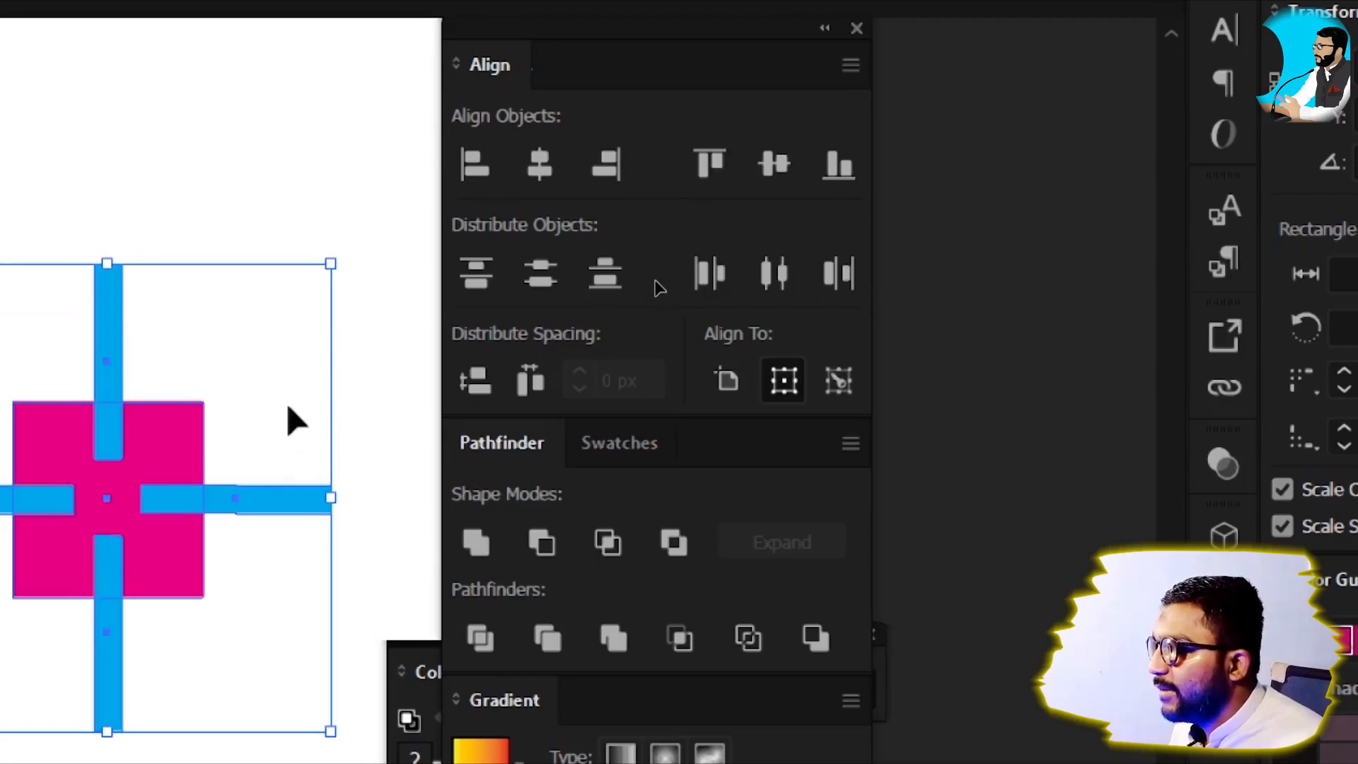
key(a)
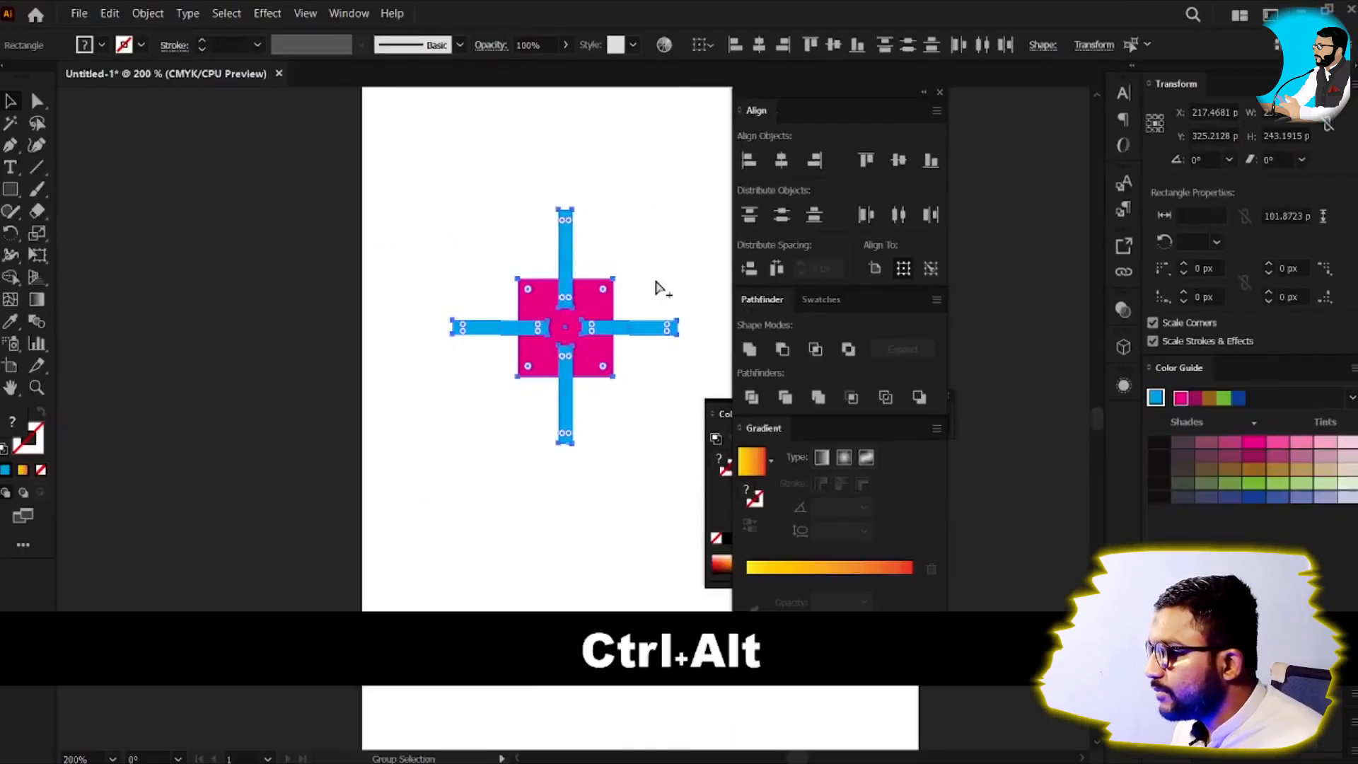
key(ctrl+alt+v)
scroll(635, 306, up, 1)
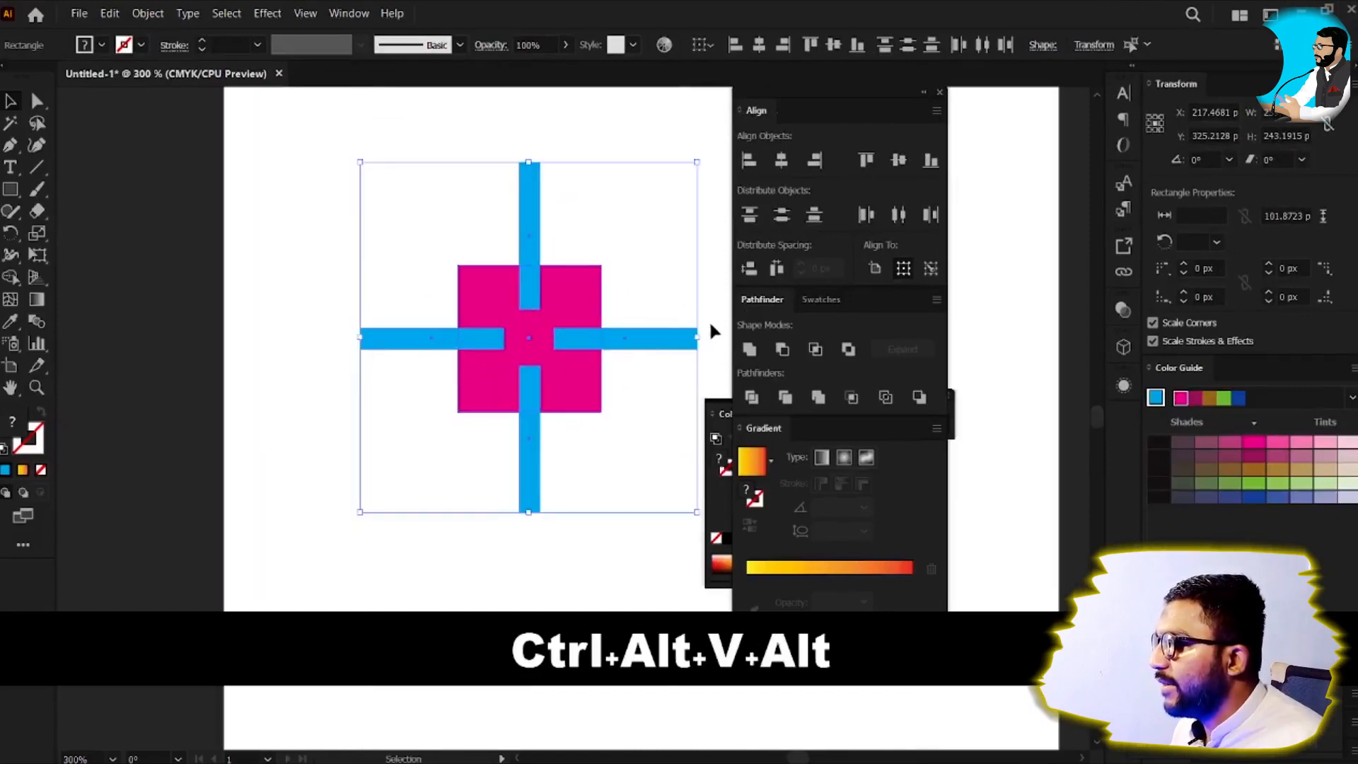
click(749, 349)
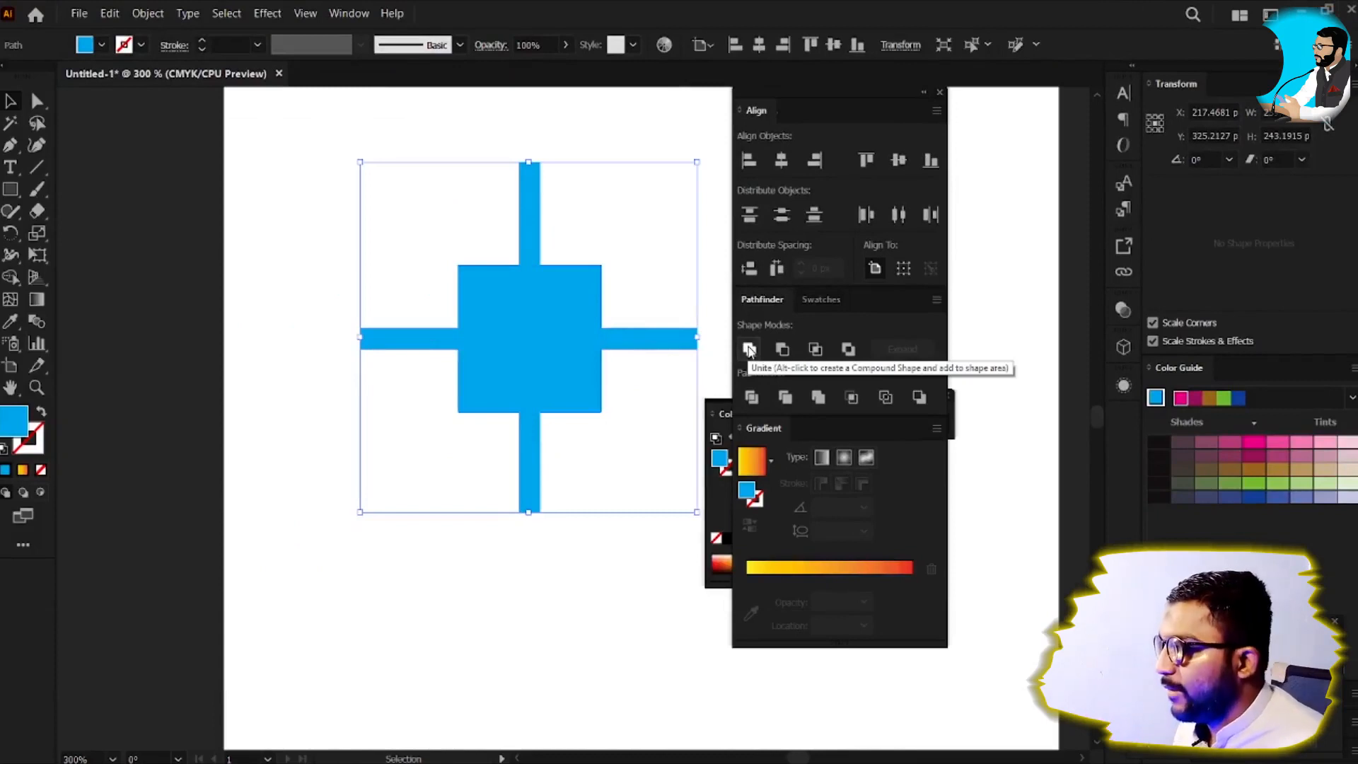
Step: Switch to outline view and examine the contour of the united shape
key(ctrl+y)
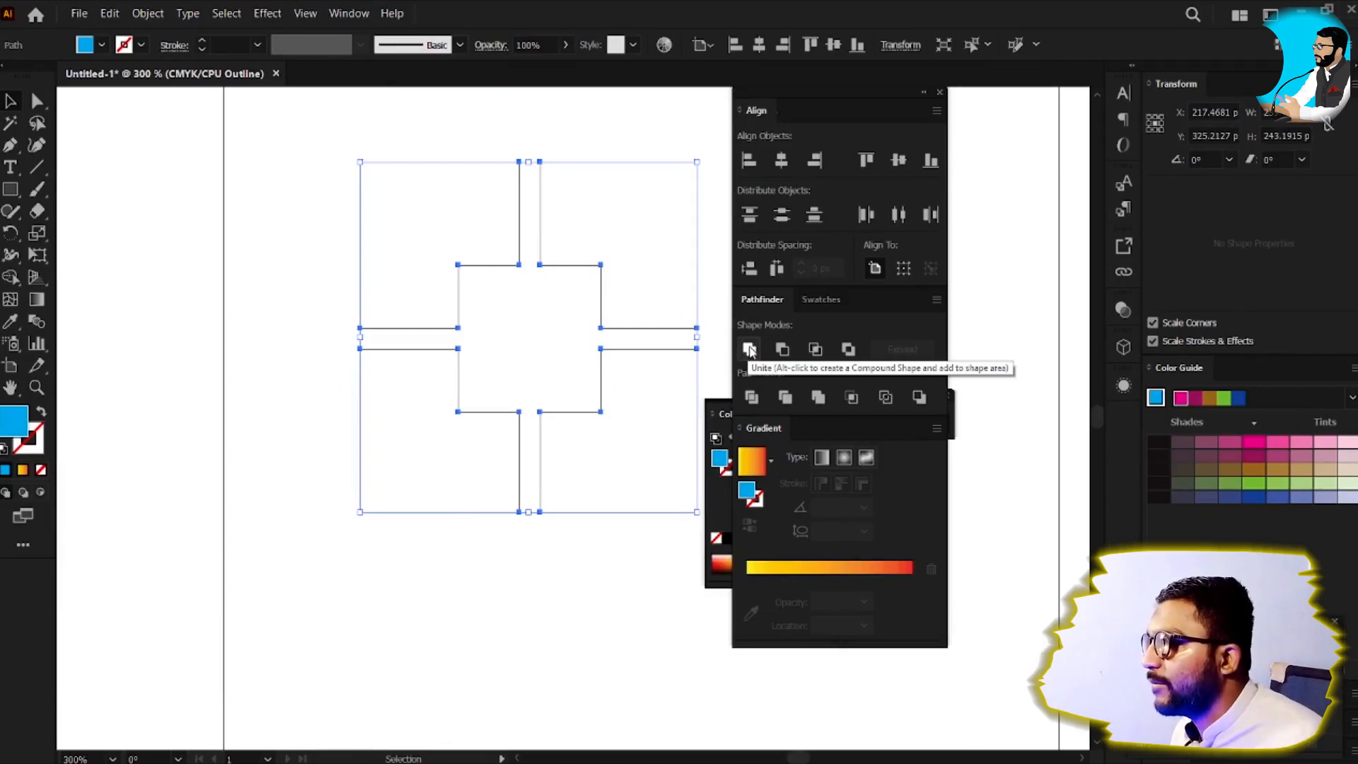
key(ctrl)
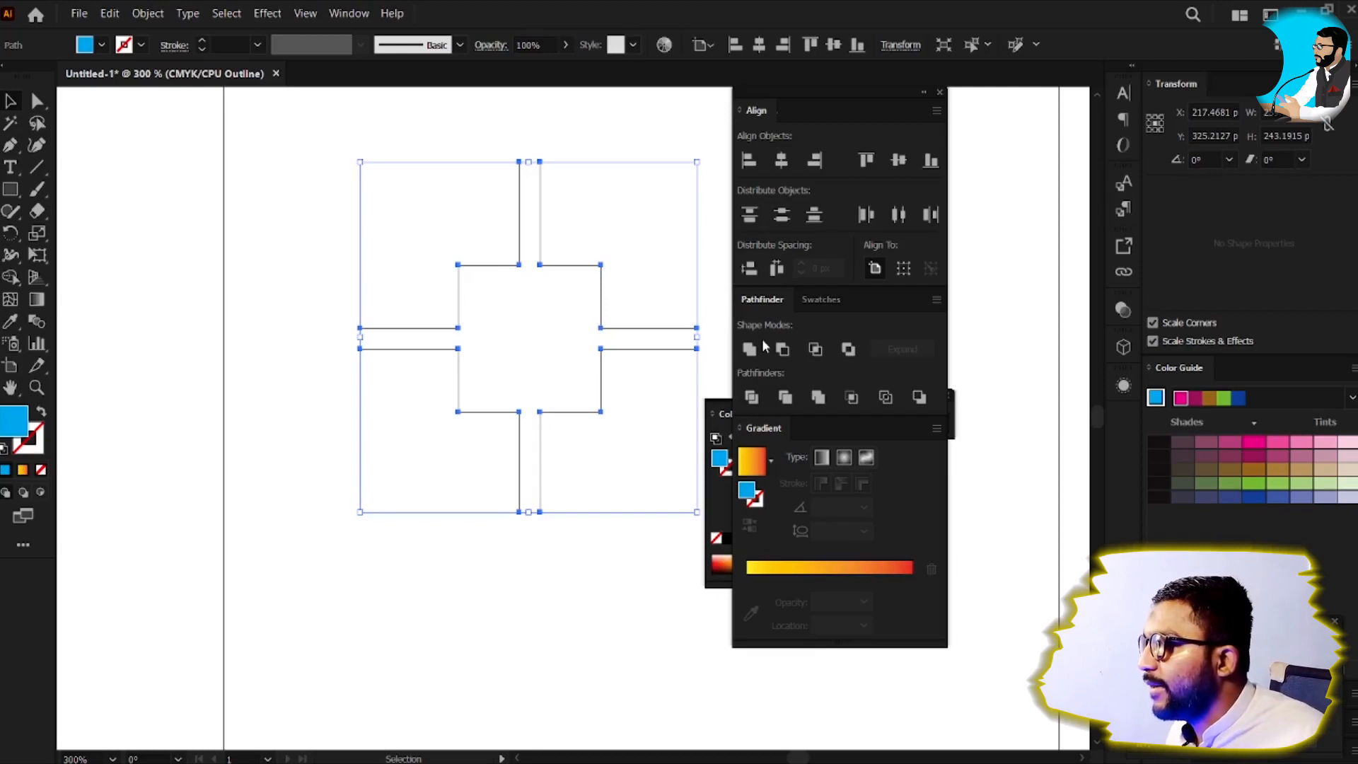
key(v)
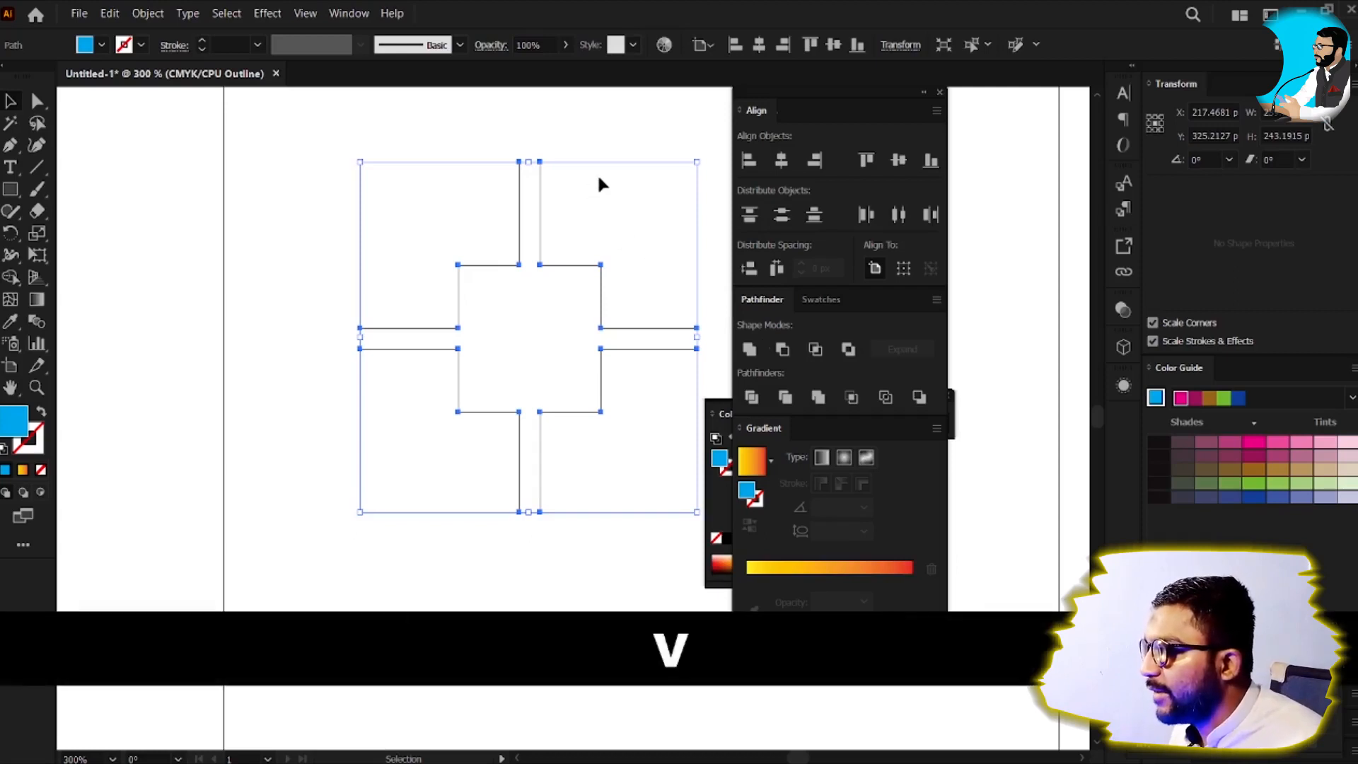
click(512, 522)
click(553, 412)
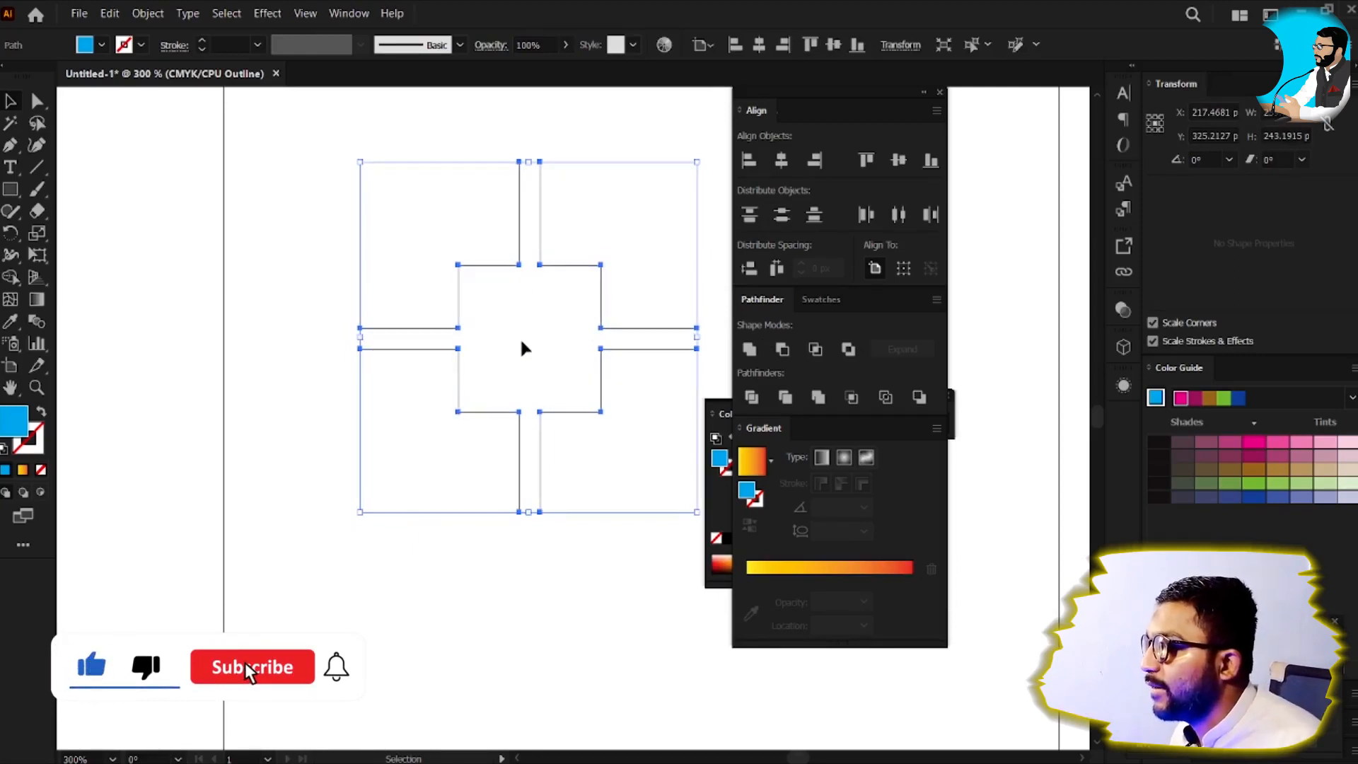
Step: Undo the Unite operation on the square and bars
key(ctrl)
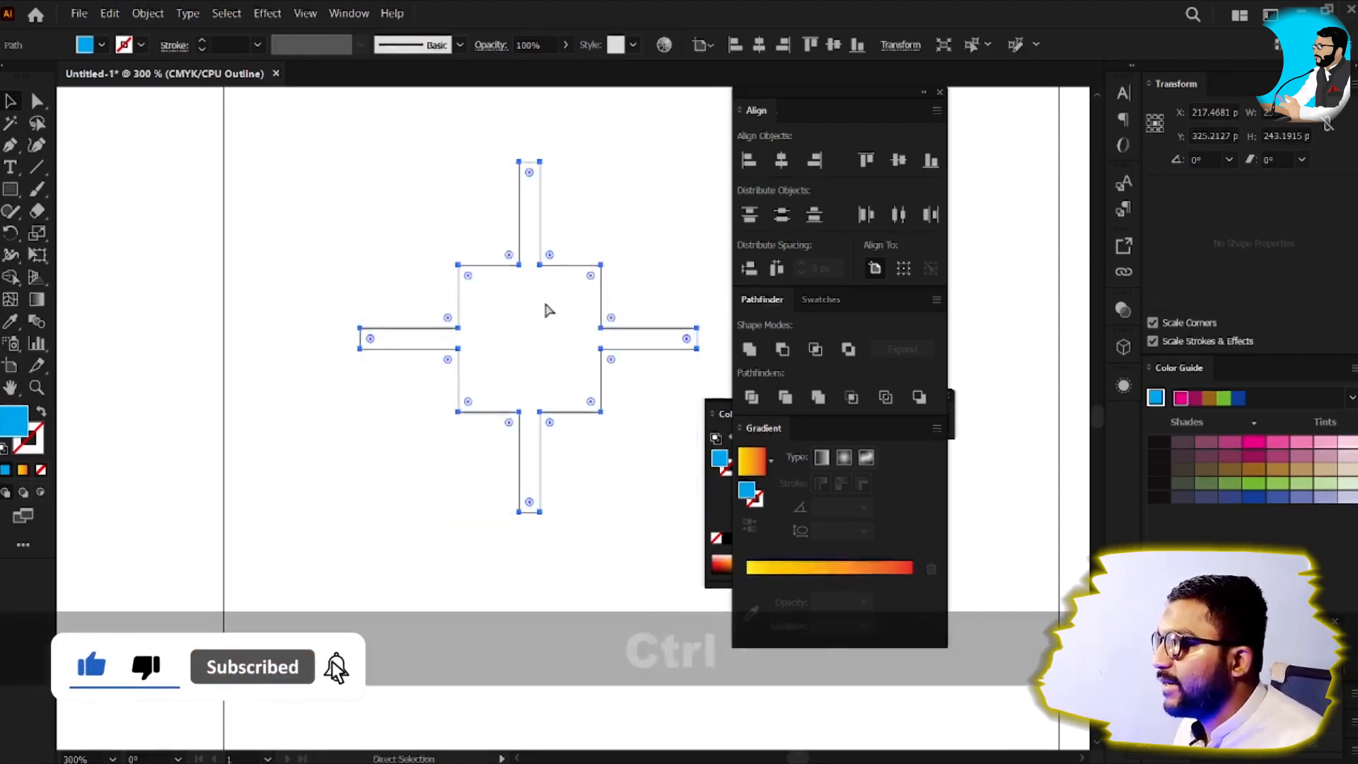
key(ctrl+z)
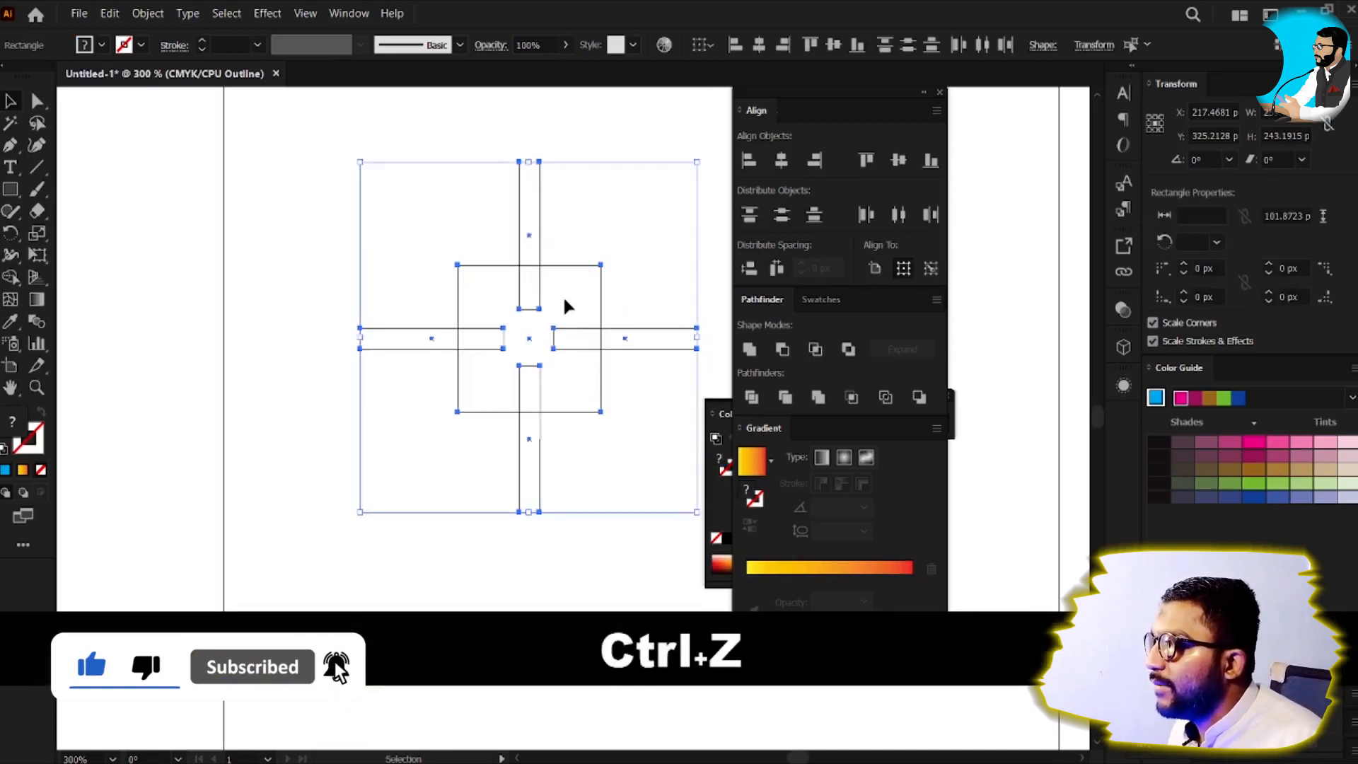
Step: Select the square and all four bars, merge them with the Pathfinder Unite mode, and switch back to preview view
key(v)
drag(440, 202, 608, 219)
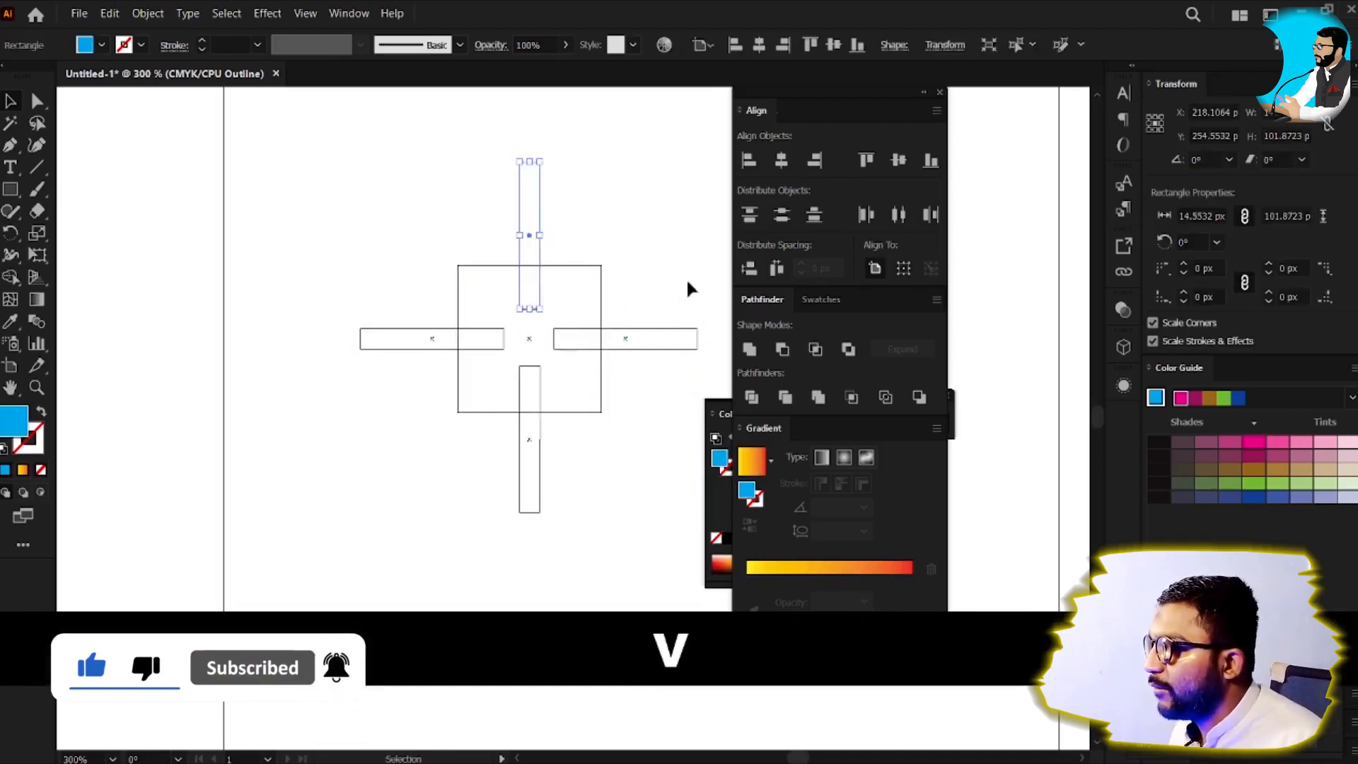
drag(687, 281, 676, 391)
drag(443, 467, 546, 497)
drag(304, 224, 471, 494)
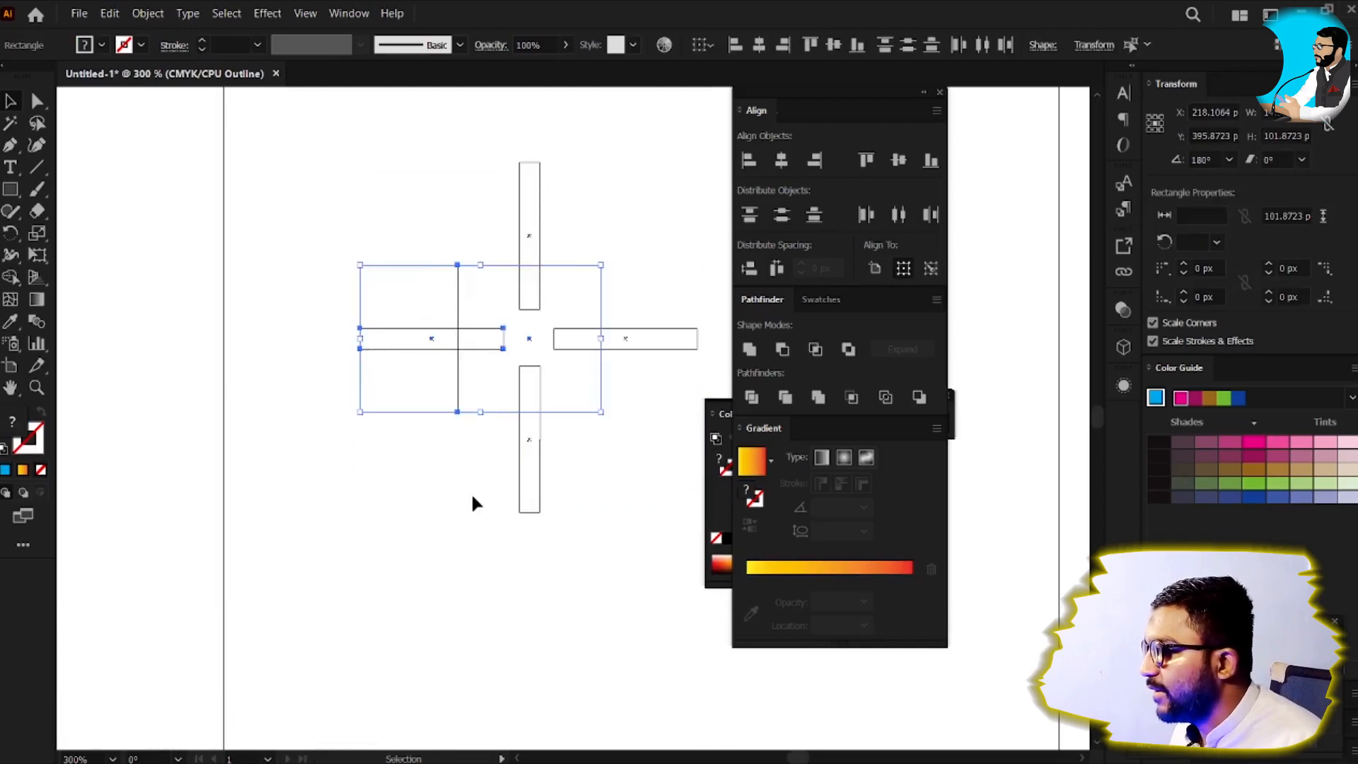
drag(339, 149, 700, 518)
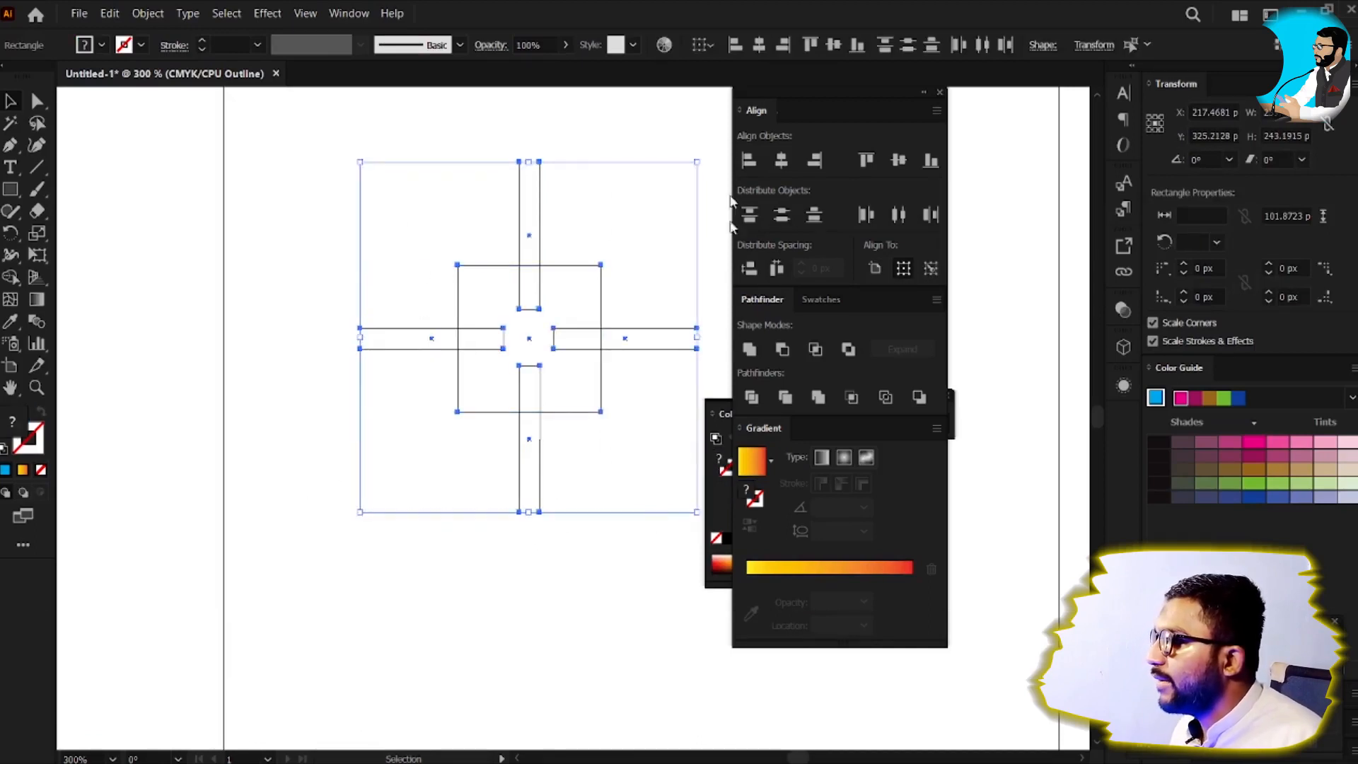
click(749, 349)
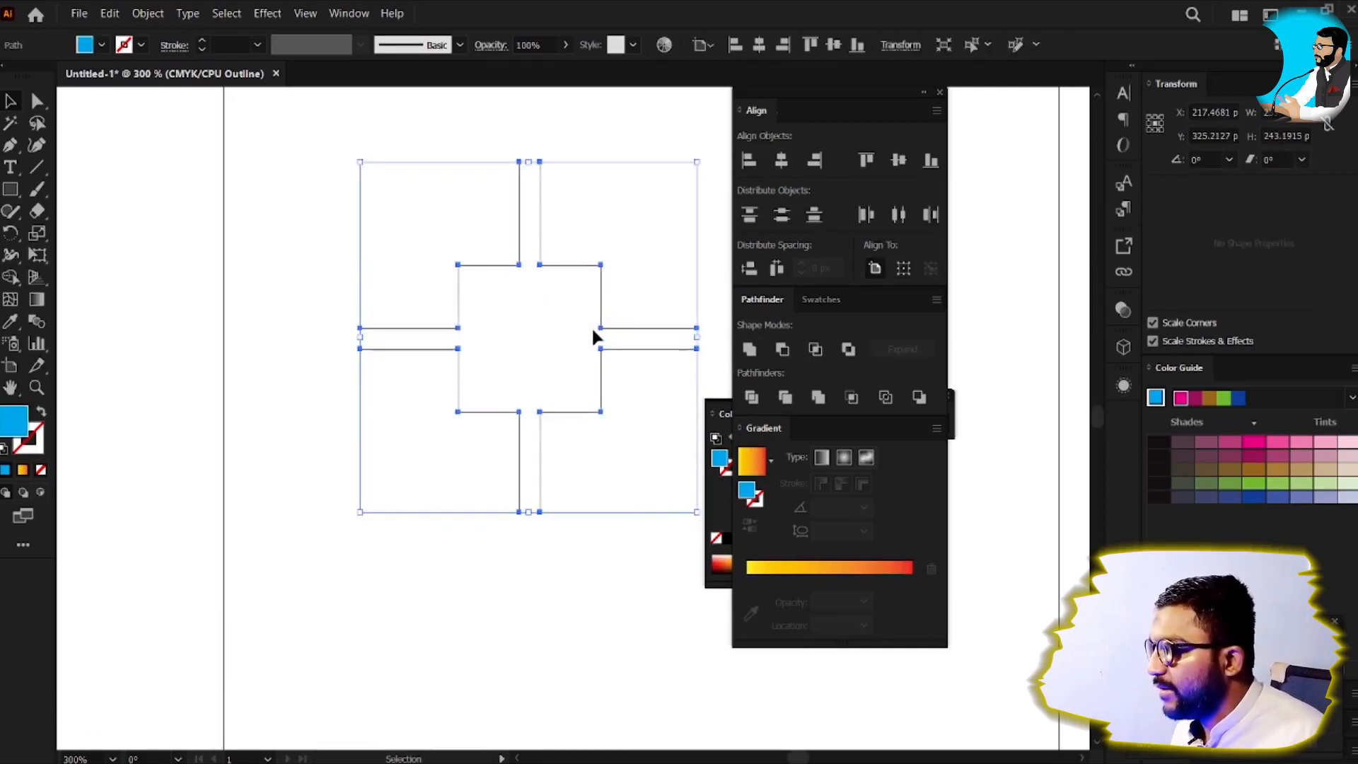
key(ctrl+y)
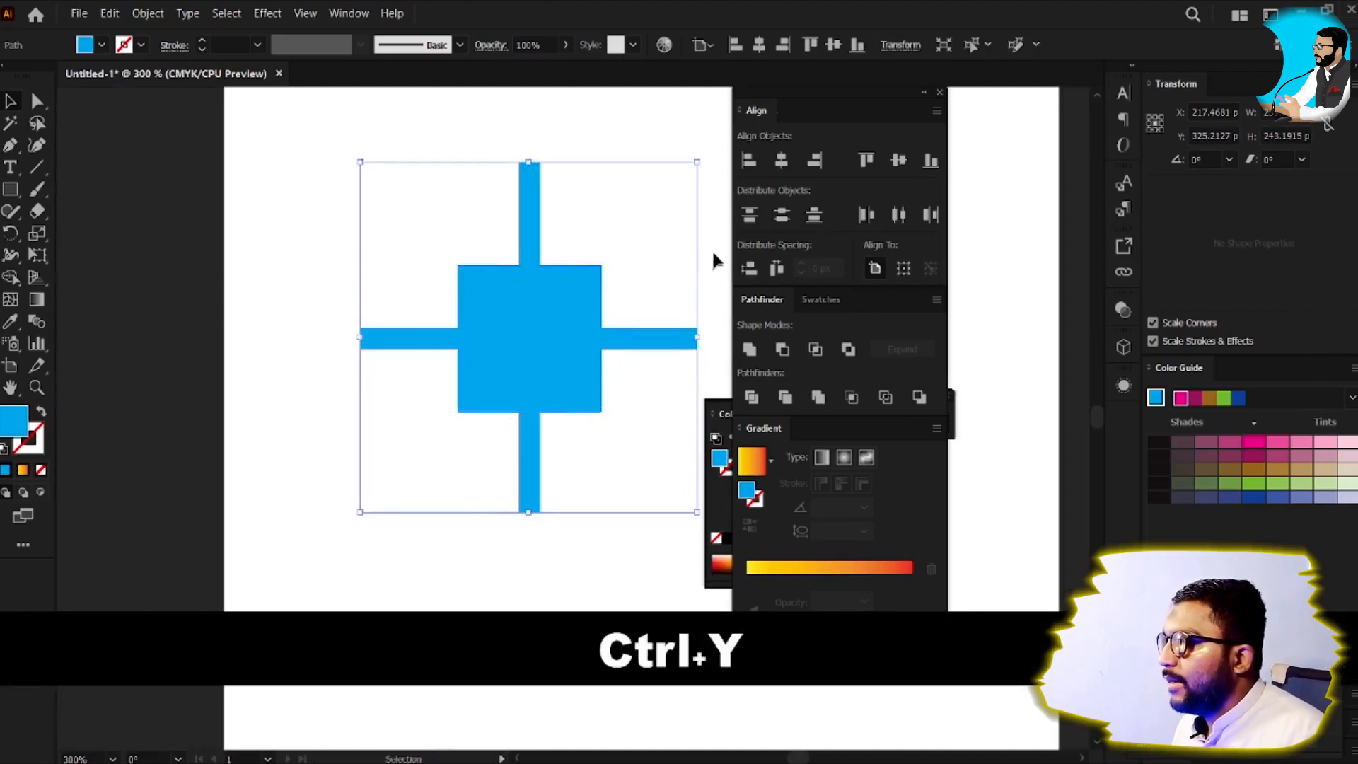
key(v)
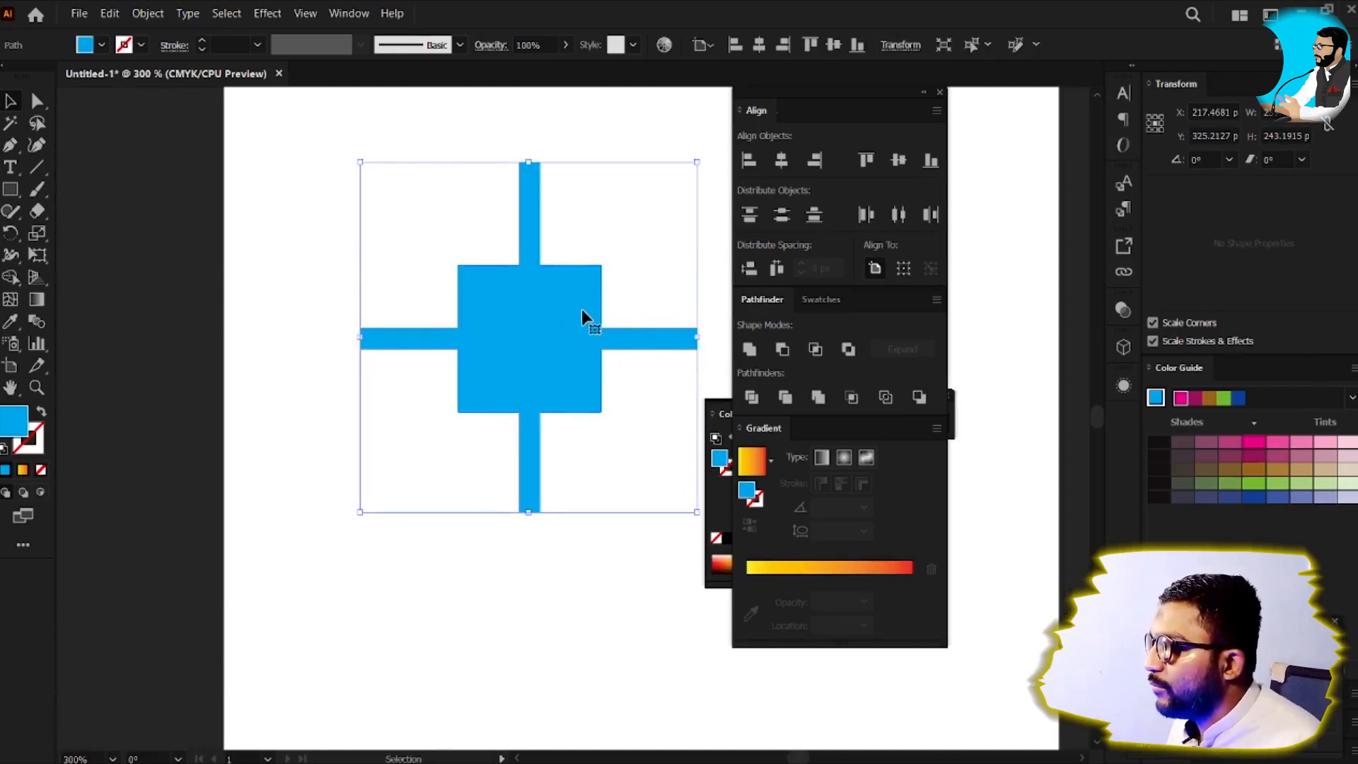
Step: Move the united shape up the artboard to about X 232.5 px, Y 185.3 px, then delete it and undo the deletion
scroll(556, 450, down, 2)
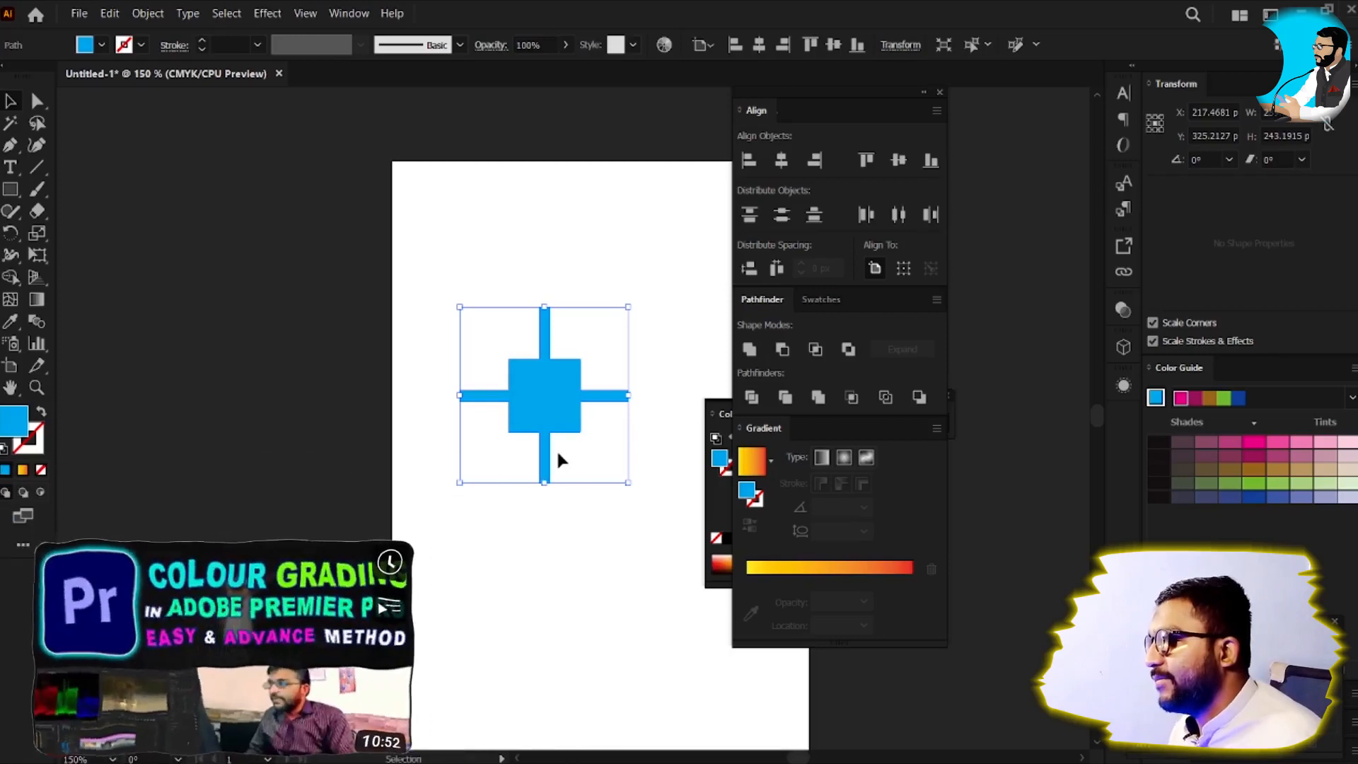
key(v)
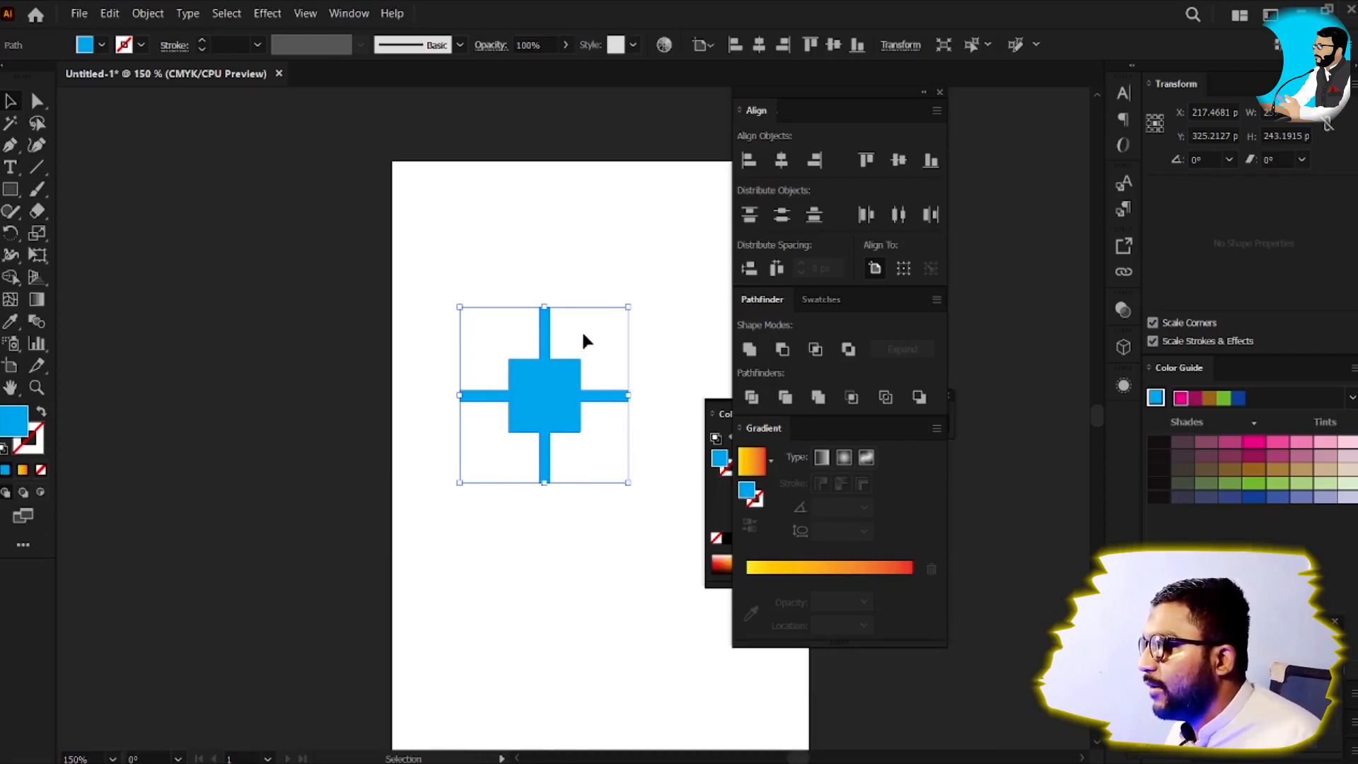
key(v)
scroll(607, 384, up, 1)
drag(572, 399, 455, 205)
key(v)
scroll(437, 391, up, 1)
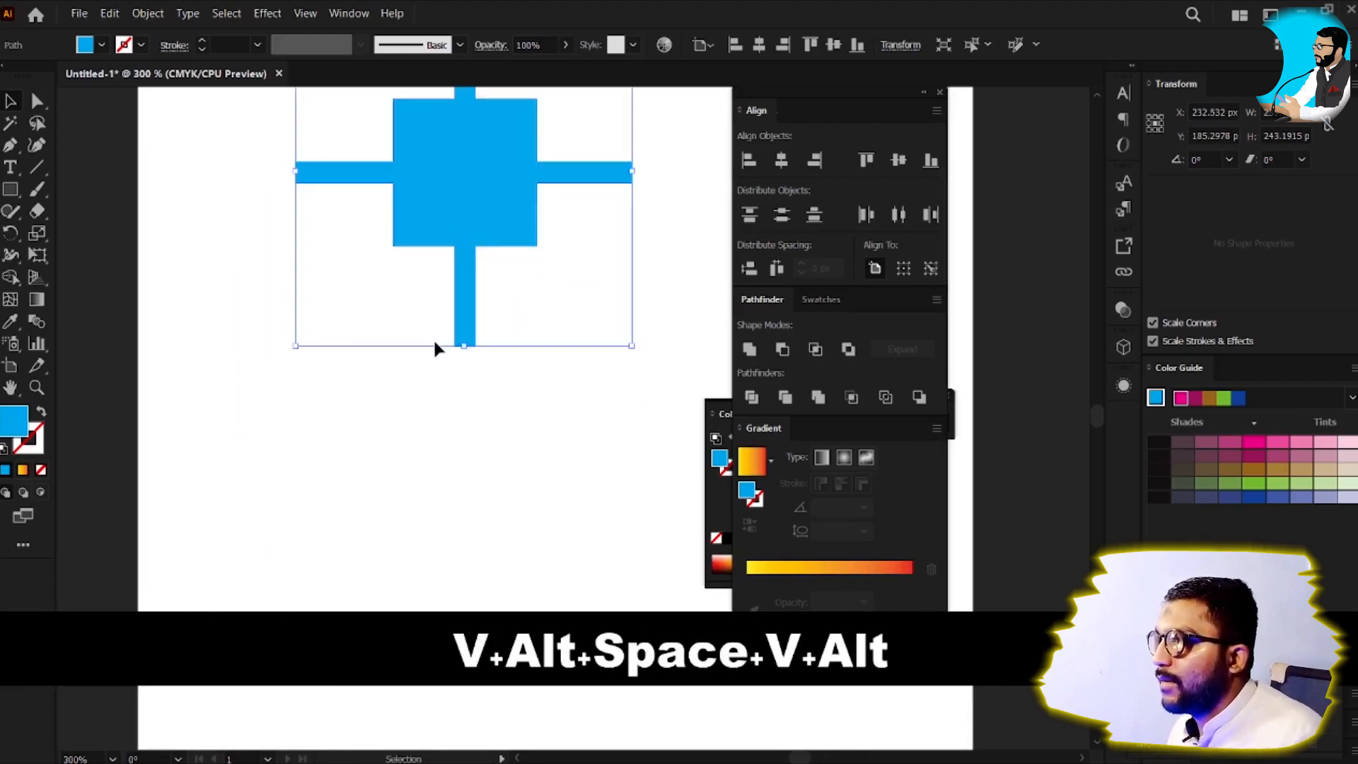
key(Delete)
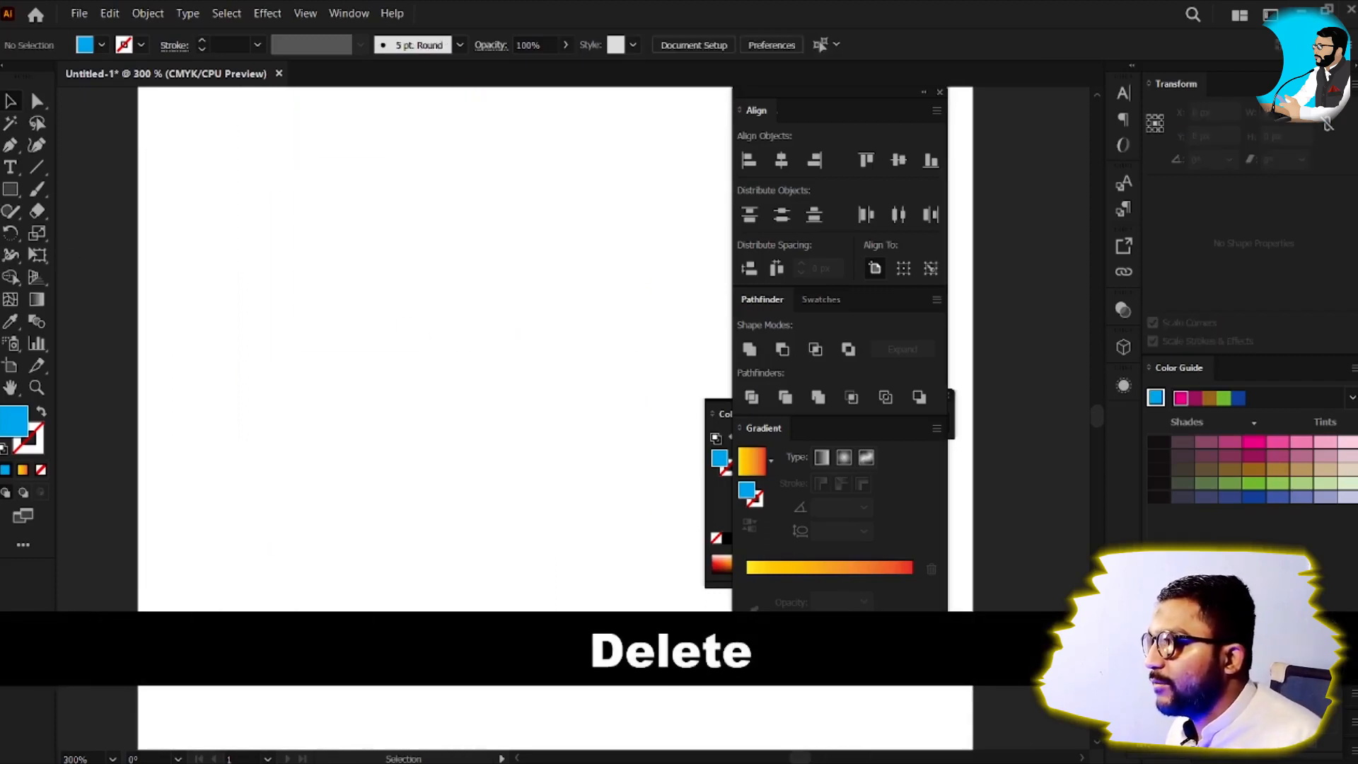
key(ctrl+z)
Step: Duplicate the united shape into a two-by-two grid whose horizontal and vertical bars overlap between neighbouring squares
key(v)
drag(428, 219, 535, 378)
key(v)
scroll(537, 391, down, 4)
key(v)
drag(567, 313, 500, 397)
shift+click(430, 243)
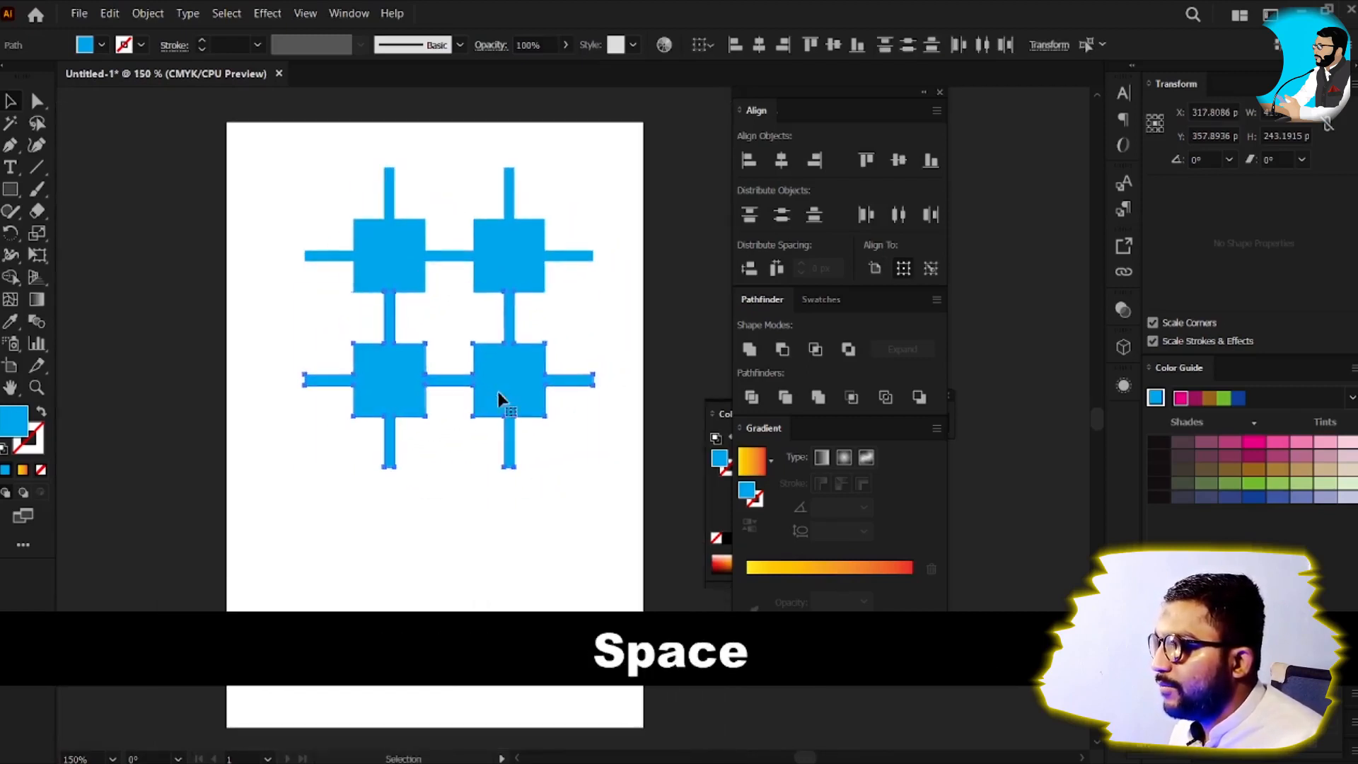
drag(493, 346, 447, 359)
drag(196, 178, 608, 518)
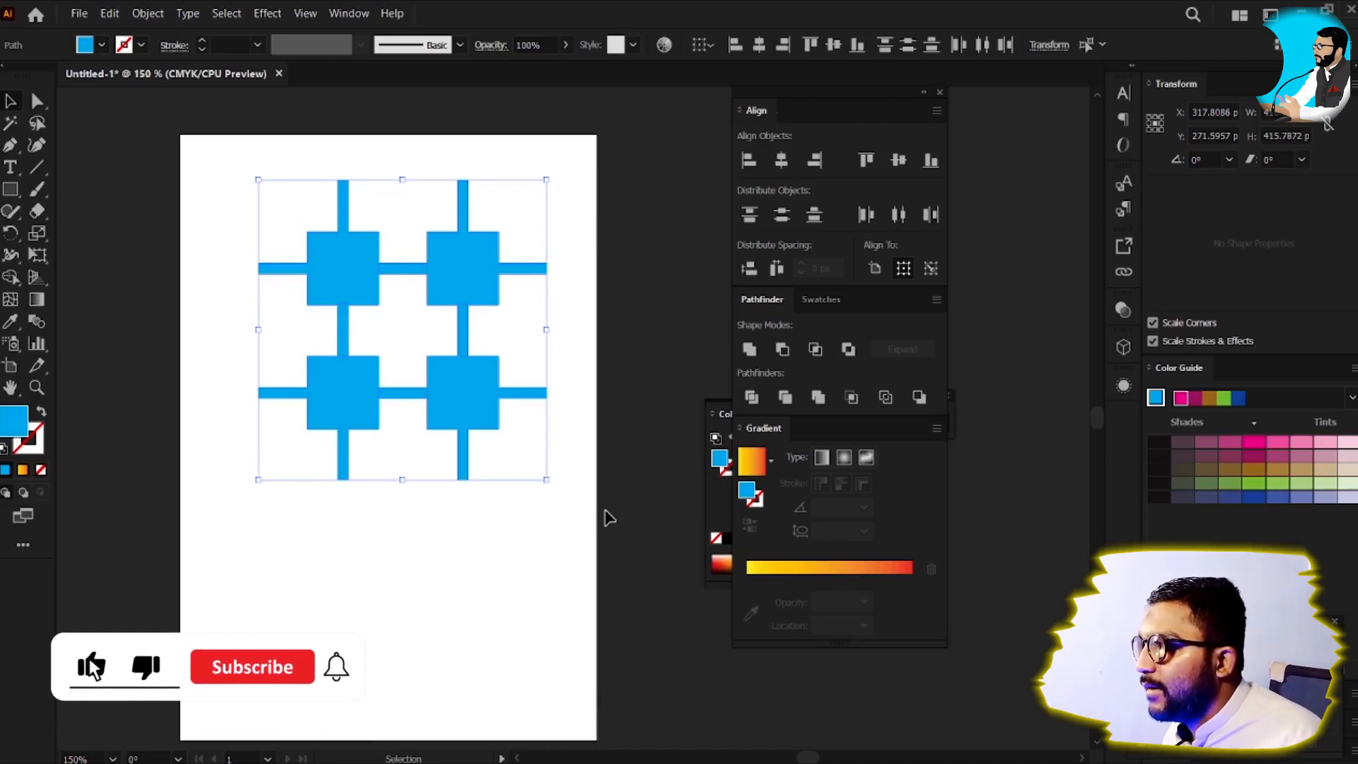
click(265, 474)
Step: Fill the lower-left shape of the grid with dark blue, about #0C7291
click(347, 447)
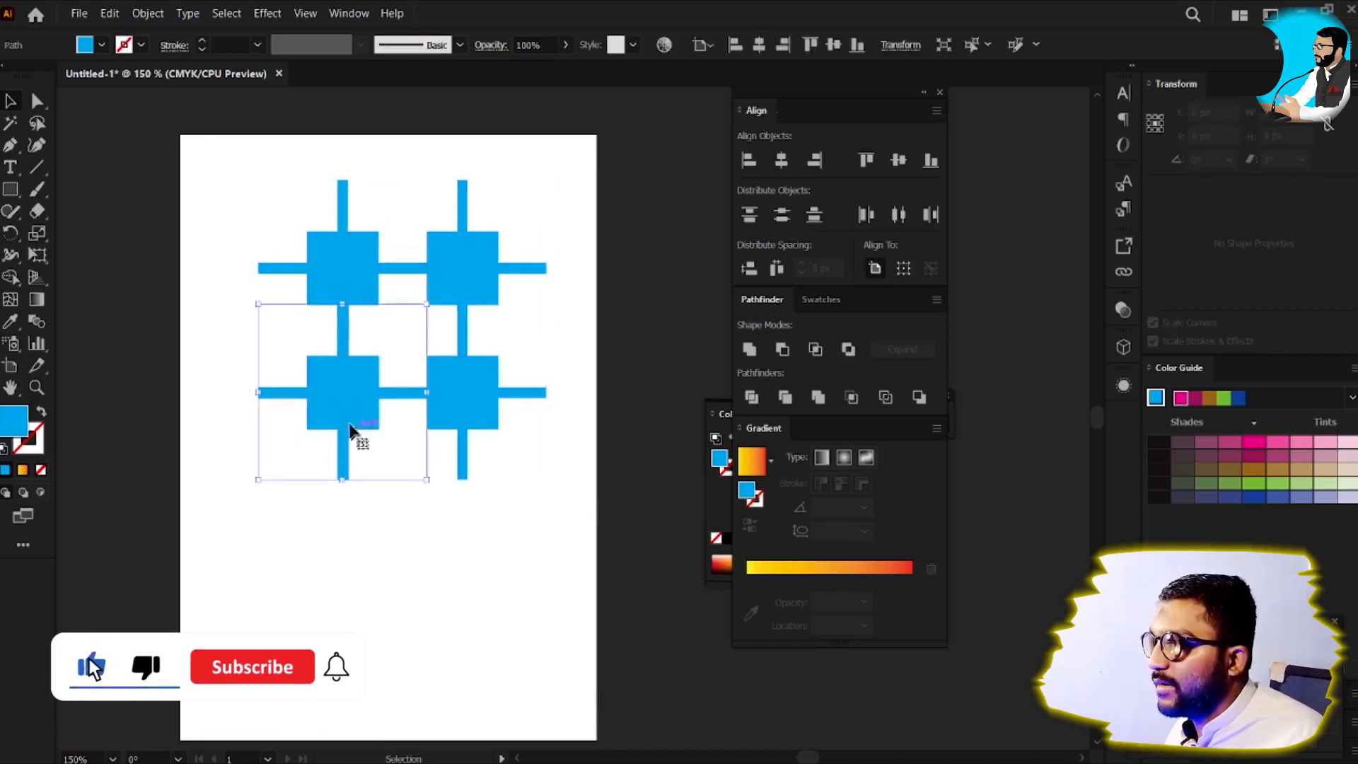
double_click(14, 419)
drag(699, 280, 767, 289)
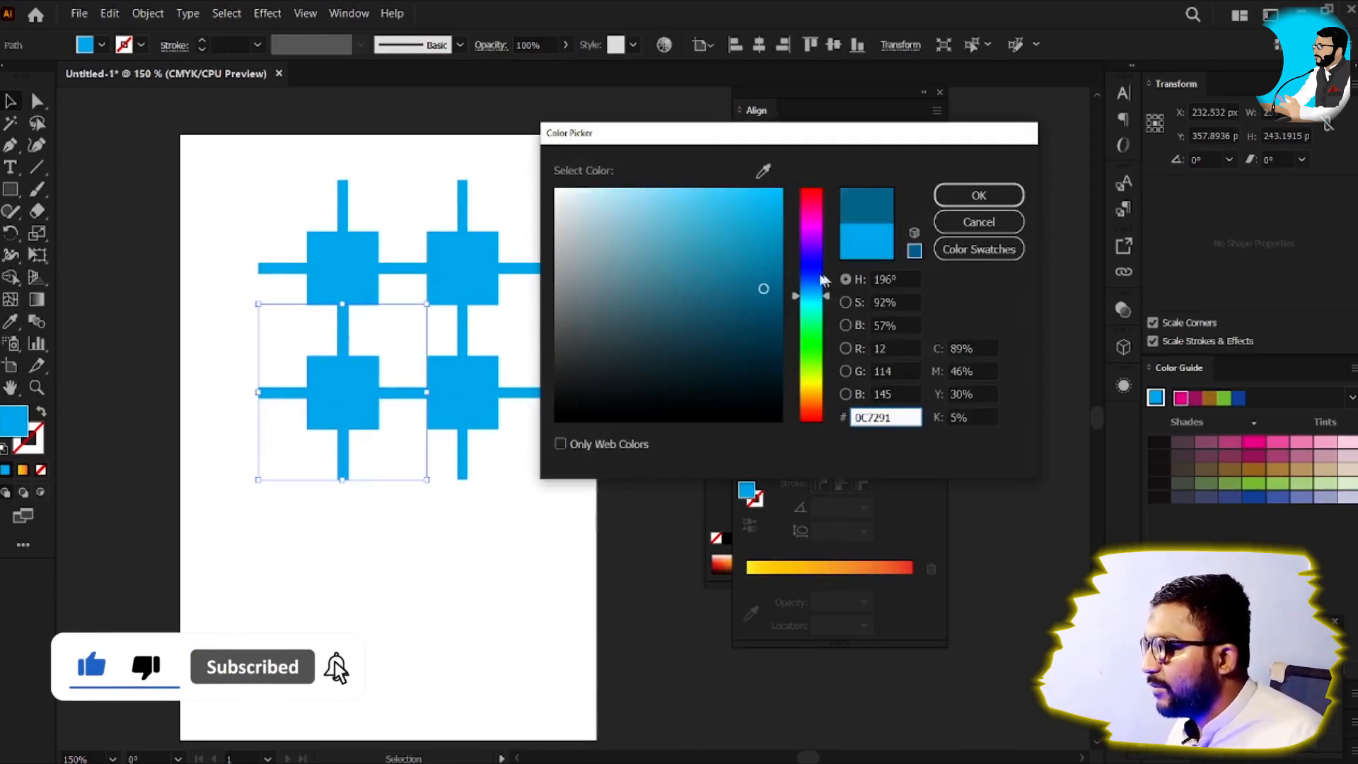
key(Return)
Step: Fill the lower-right shape of the grid with a white-to-black linear gradient
click(493, 395)
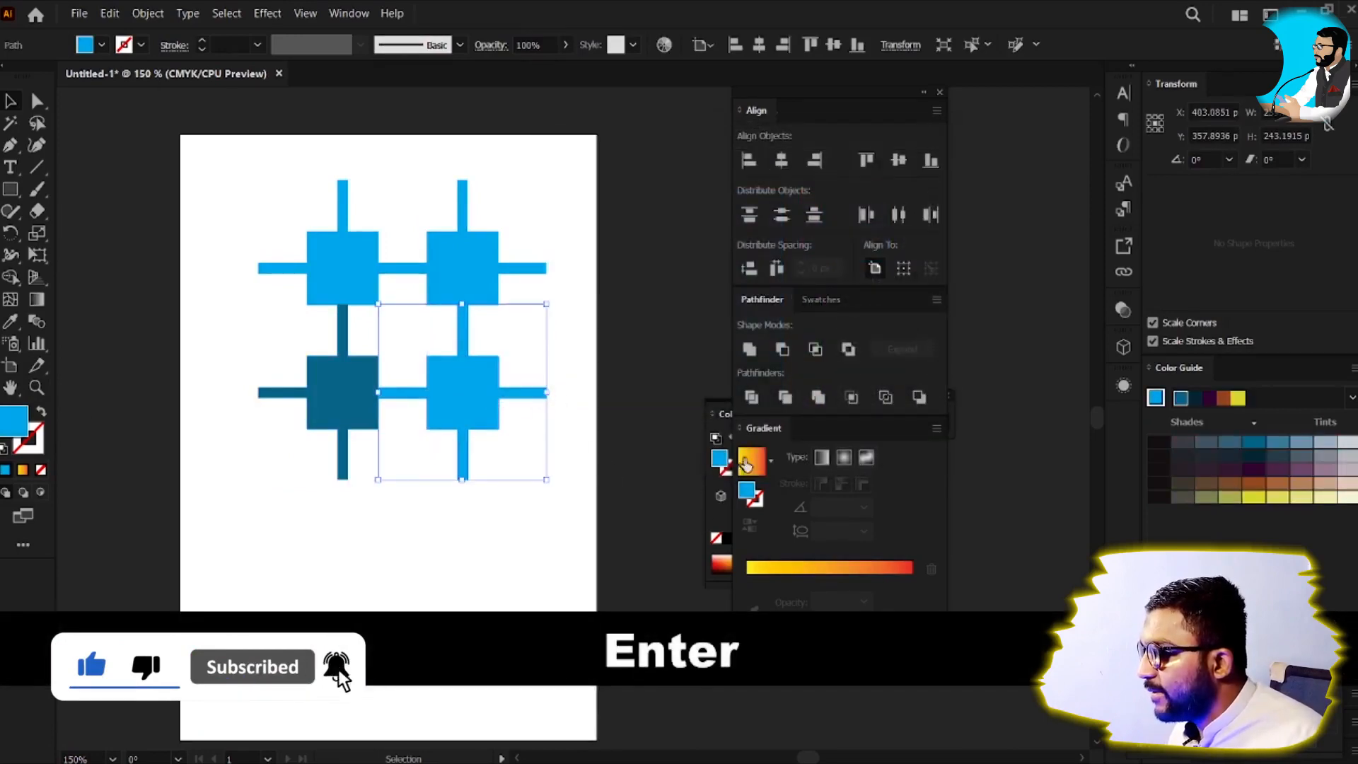
click(769, 472)
click(679, 497)
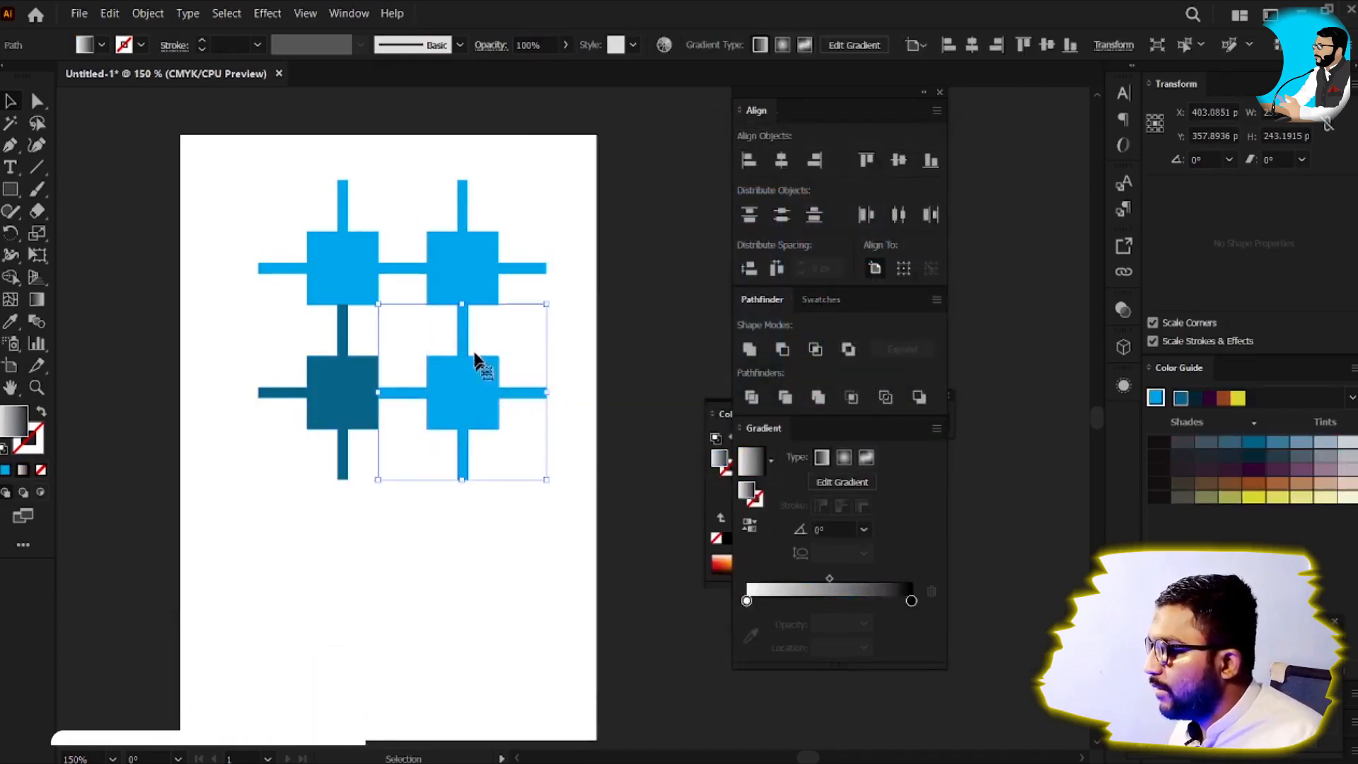
Step: Fill the upper-right shape of the grid with green
click(476, 273)
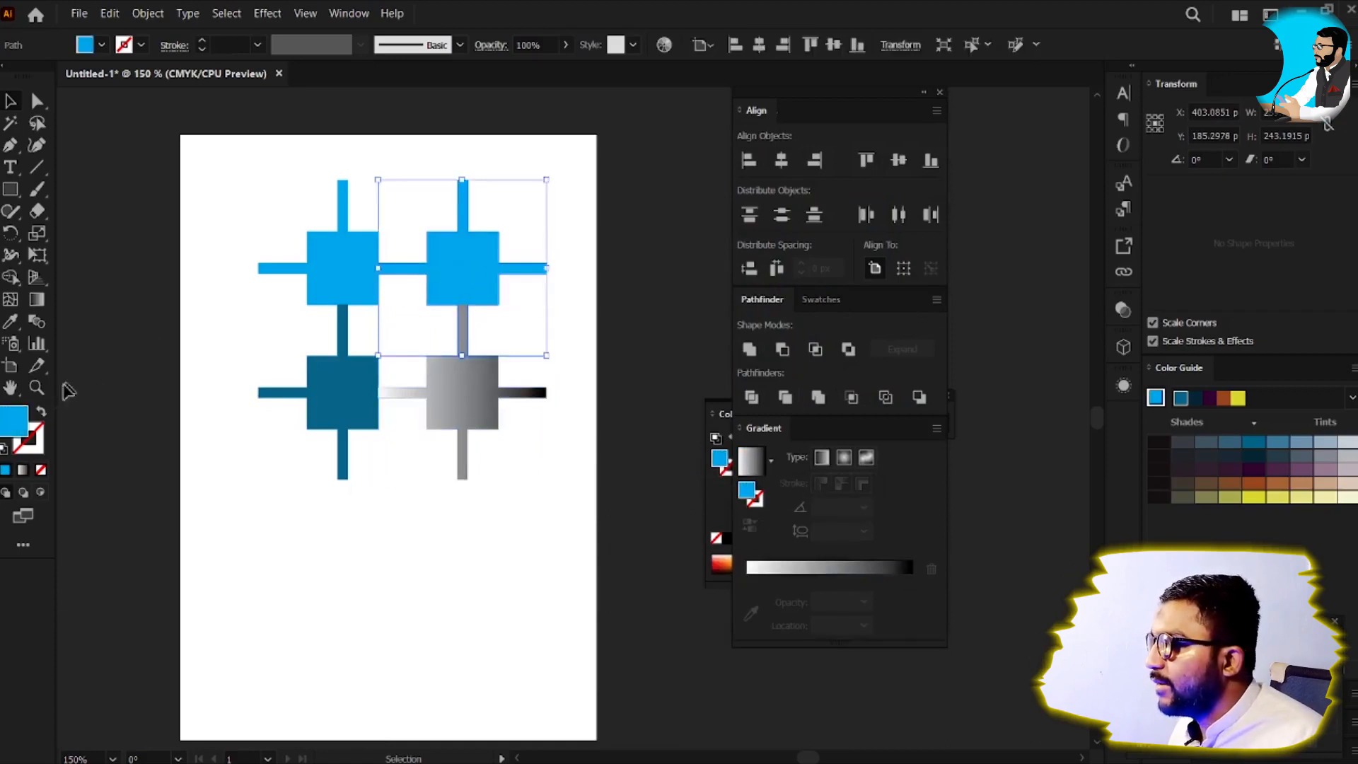
double_click(14, 420)
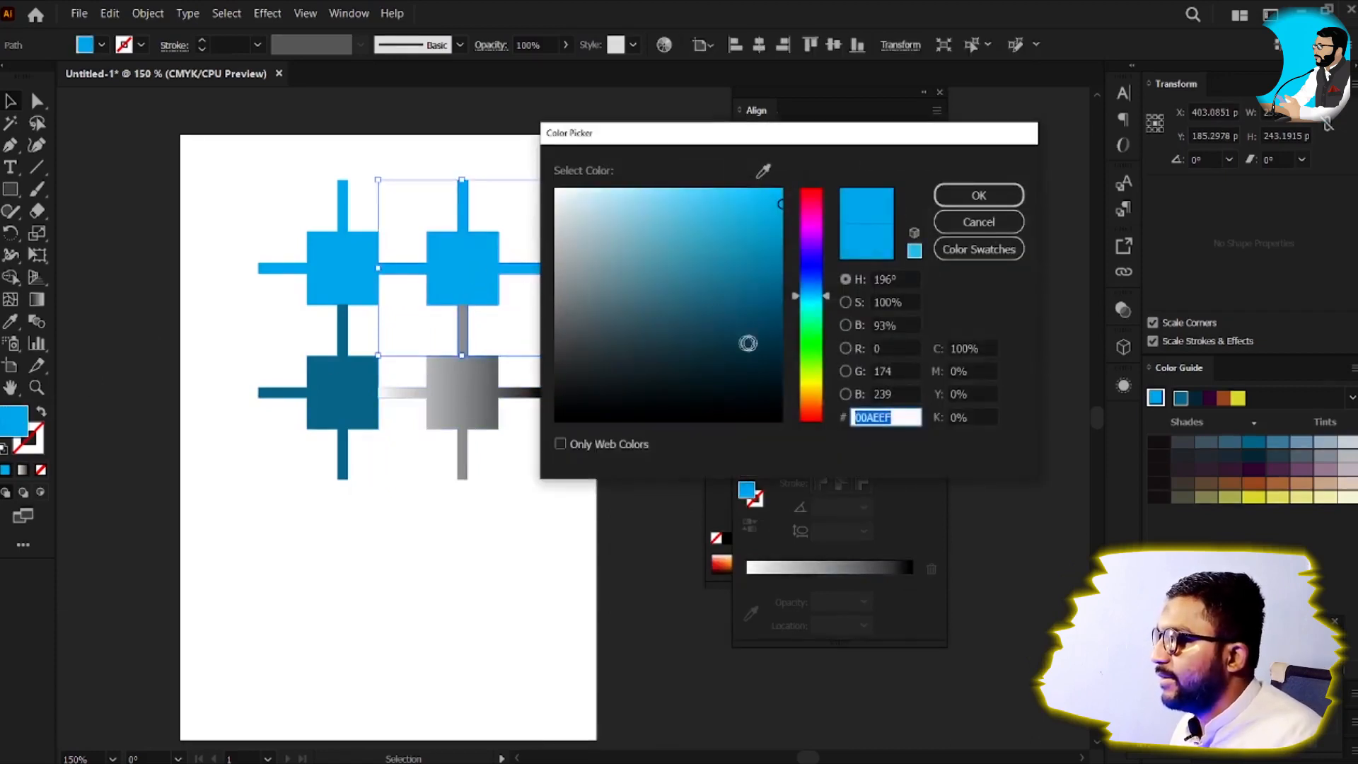
drag(800, 345, 815, 363)
key(Return)
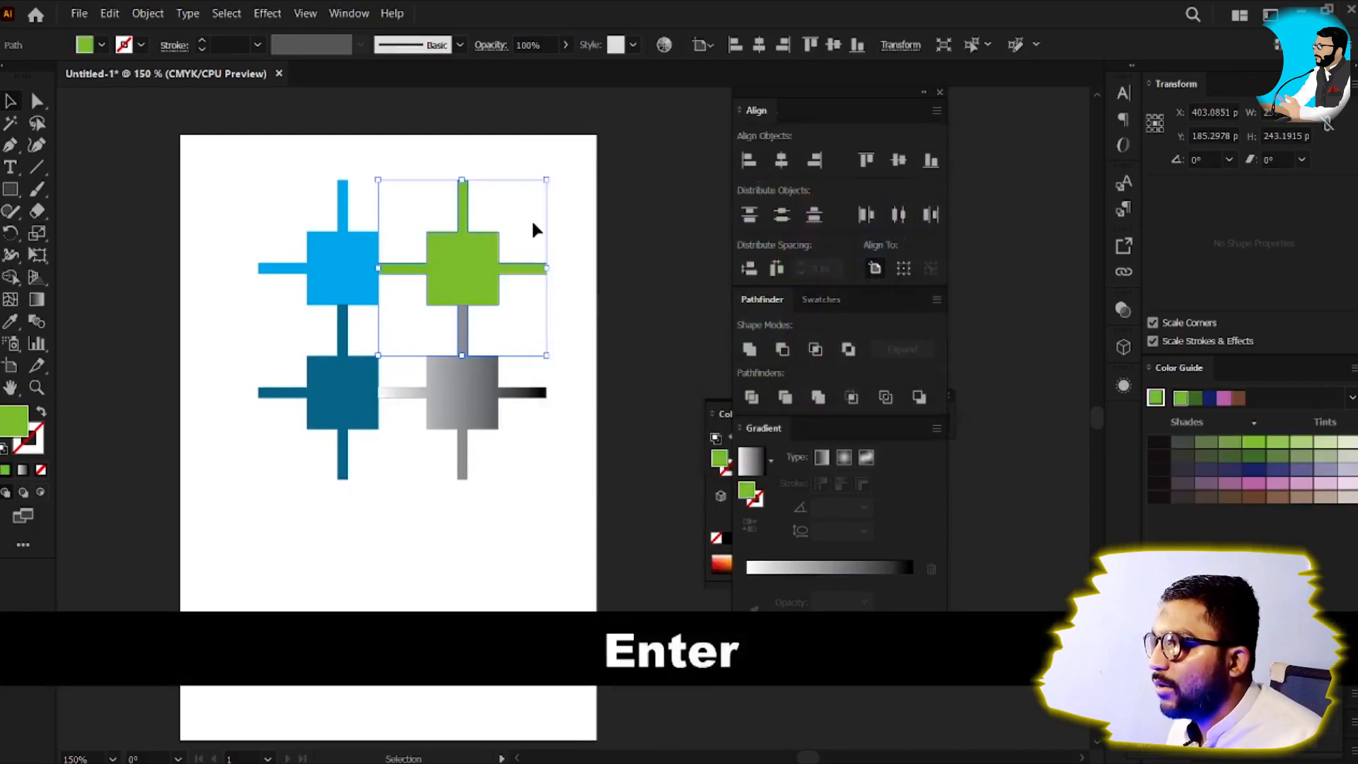
Step: Merge all four coloured shapes with the Pathfinder Unite mode, then undo the merge and deselect everything
key(v)
drag(225, 189, 572, 505)
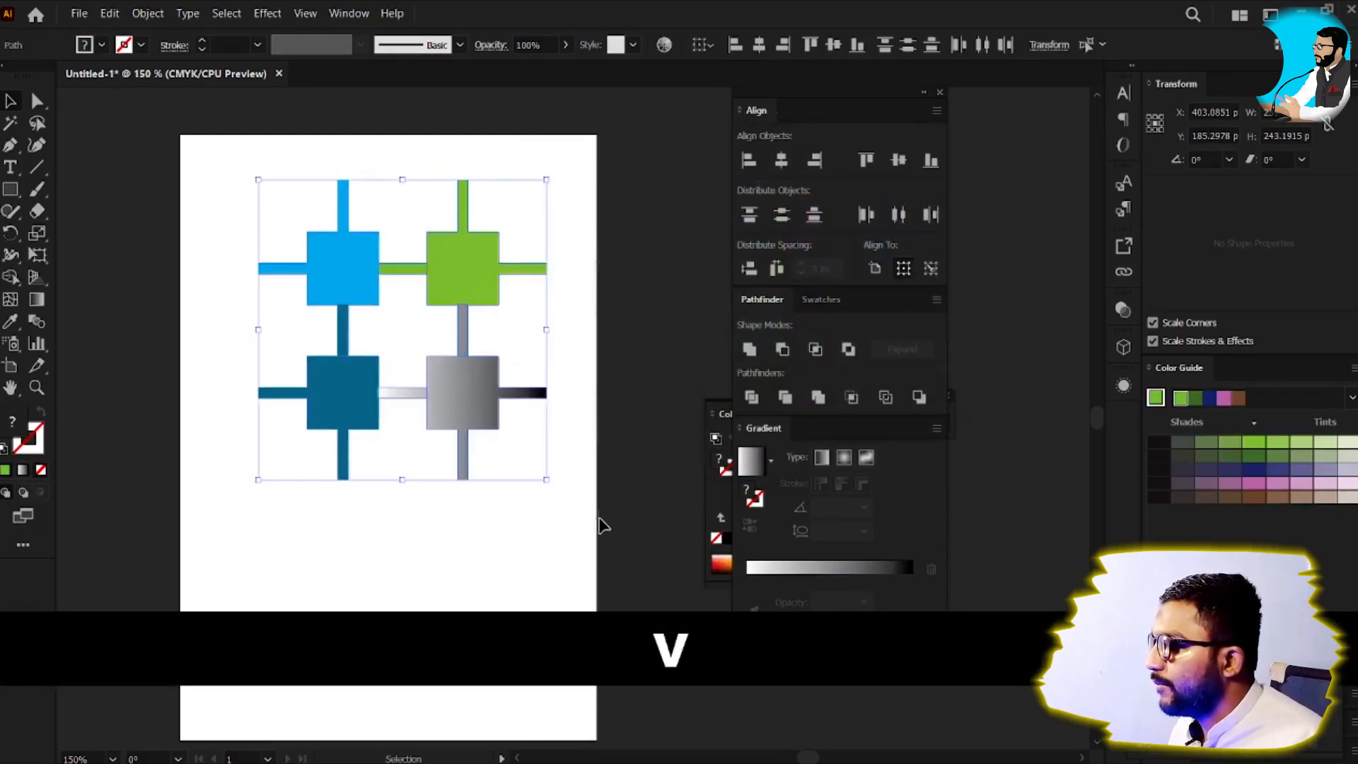
click(749, 350)
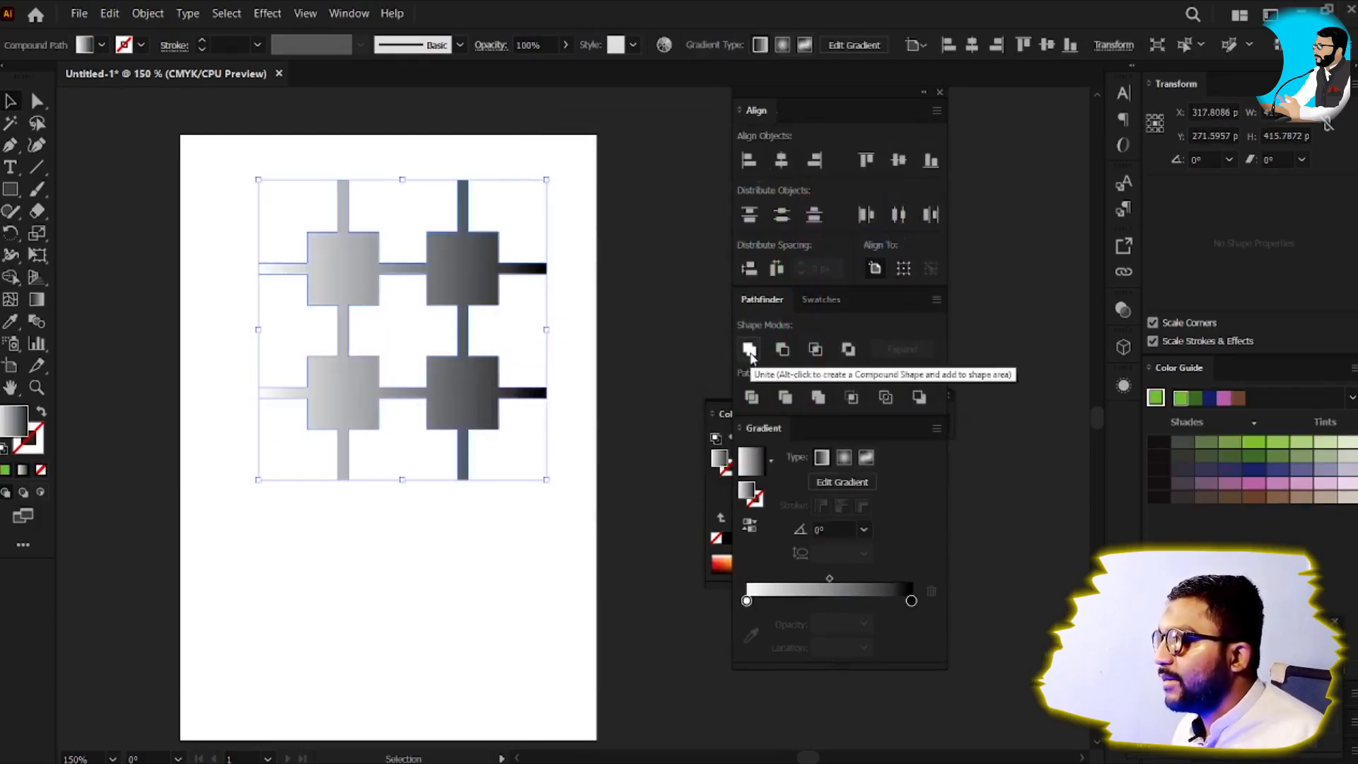
key(ctrl+z)
click(638, 335)
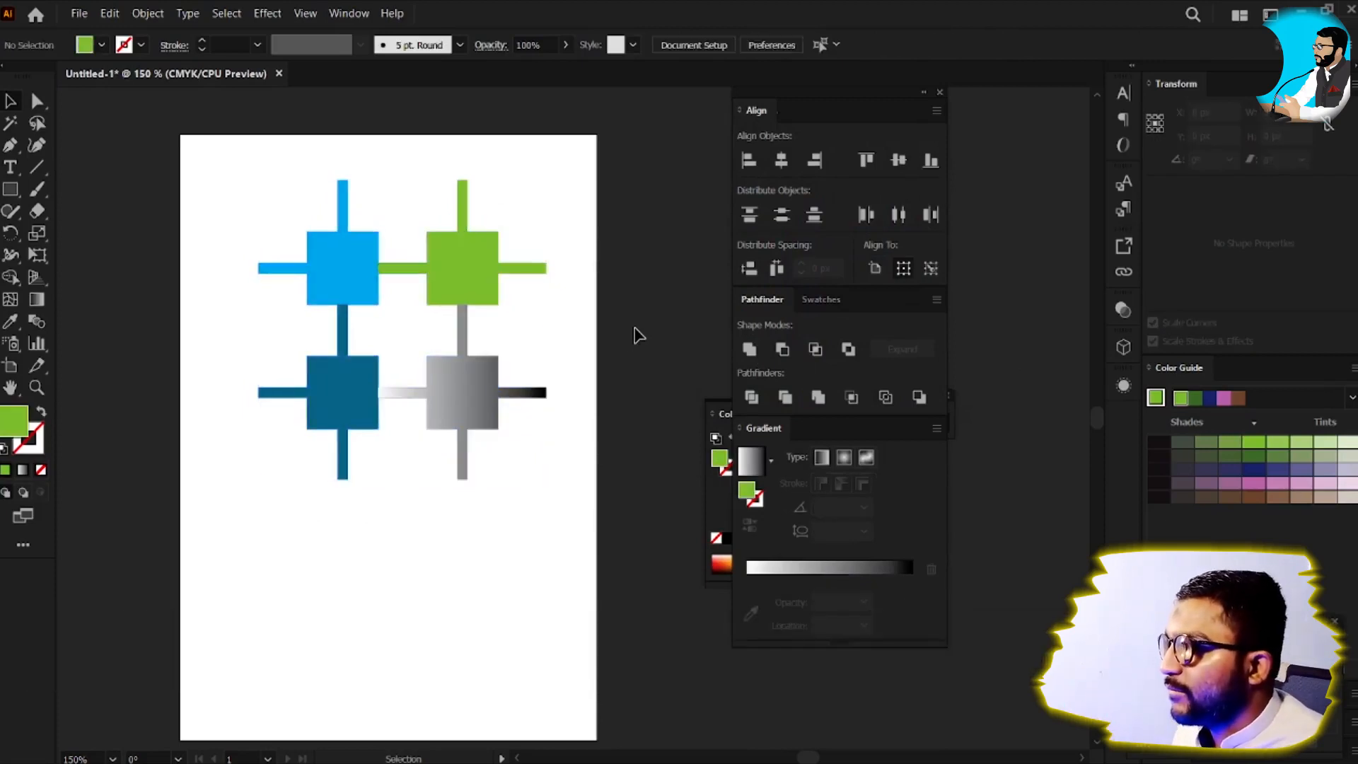
Step: Bring the gradient shape to the front of the stacking order, then bring the light blue shape in front of it
click(458, 409)
key(ctrl+shift+bracketright)
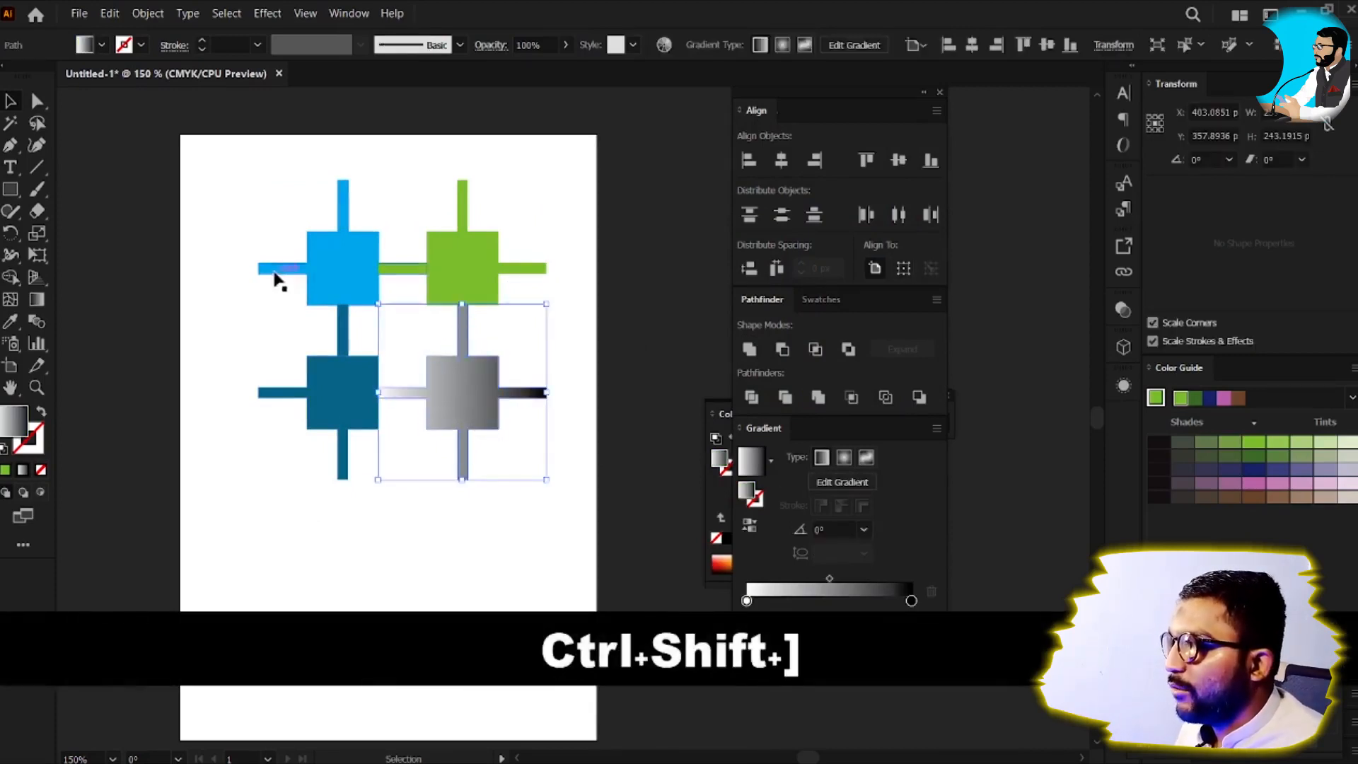
ctrl+click(306, 267)
key(ctrl+shift+bracketright)
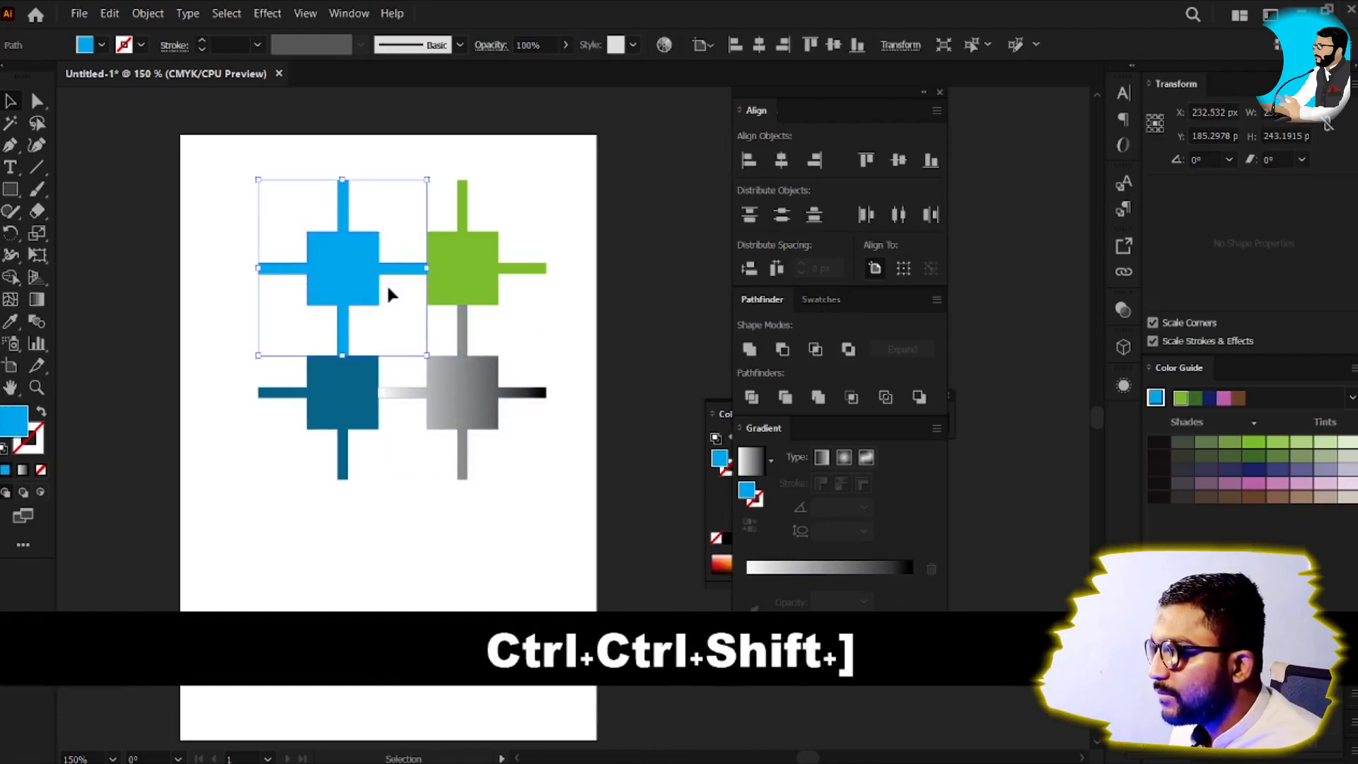
Step: Reselect the four restacked shapes, apply Pathfinder Unite to them again, and undo it
drag(174, 183, 594, 516)
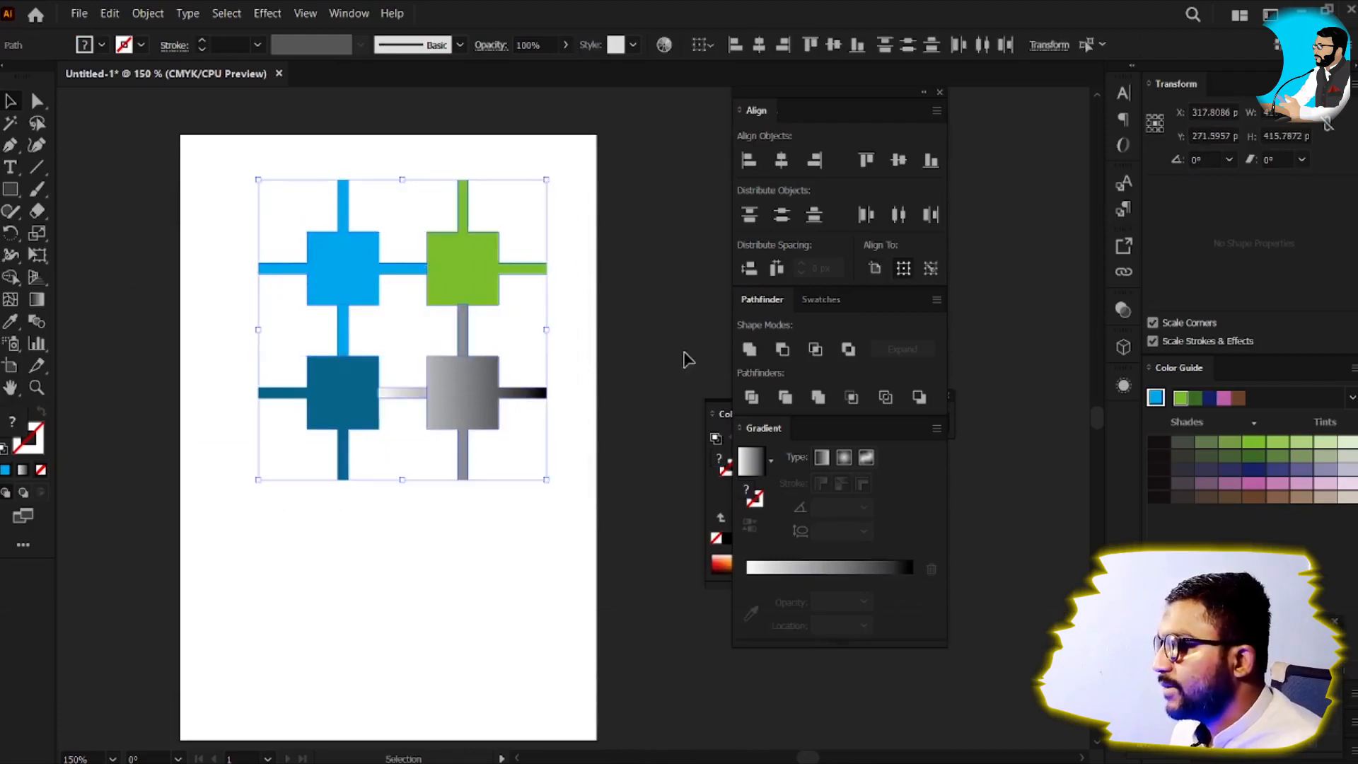
click(749, 349)
key(ctrl+z)
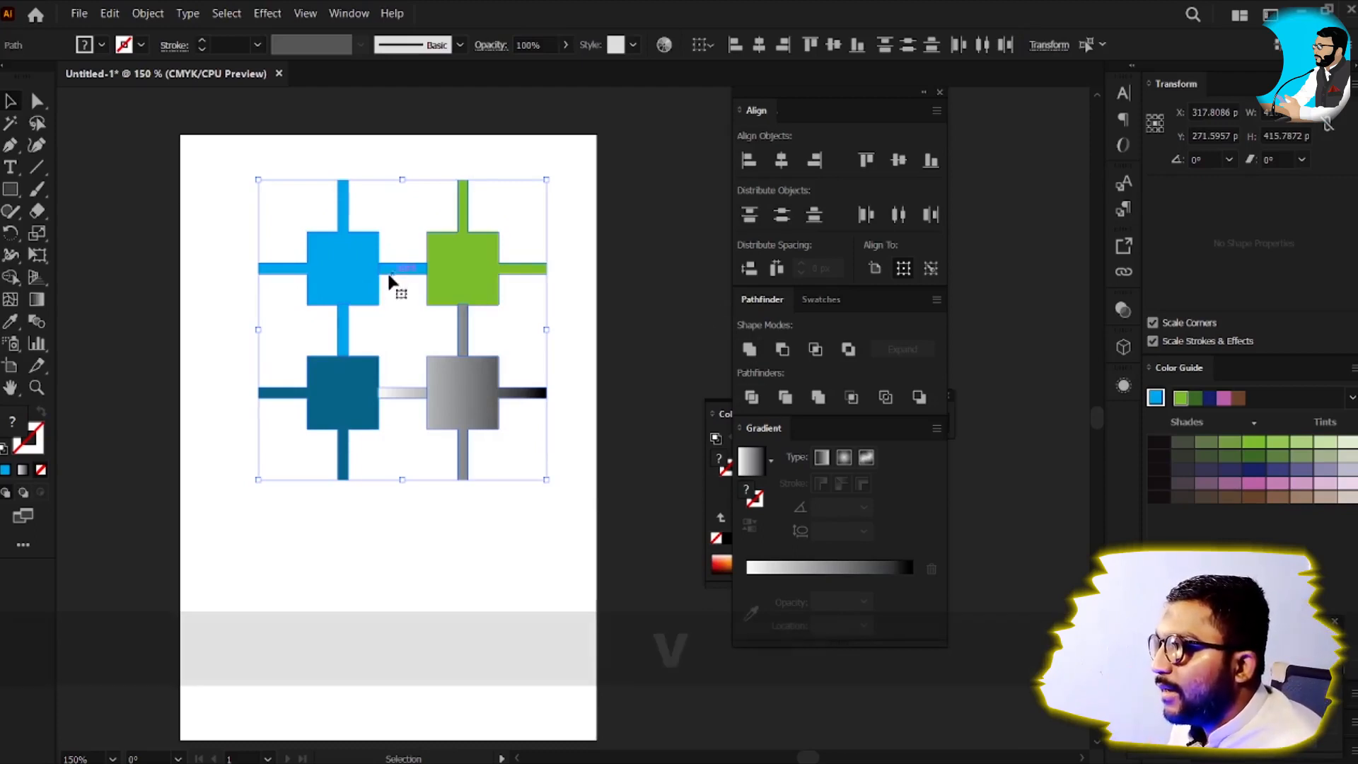
Step: With the light blue shape selected, show the Layers panel, float it beside the artwork and make it taller
scroll(390, 274, up, 1)
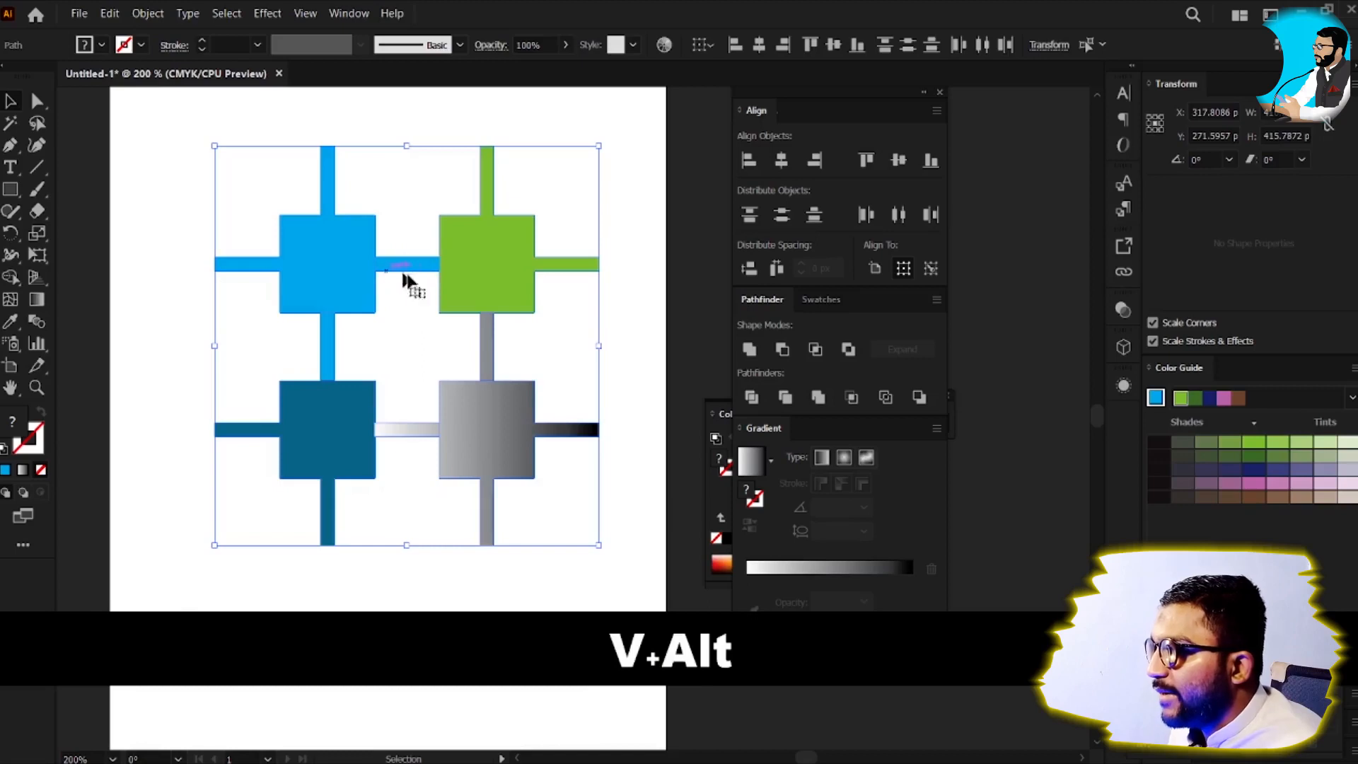
click(303, 302)
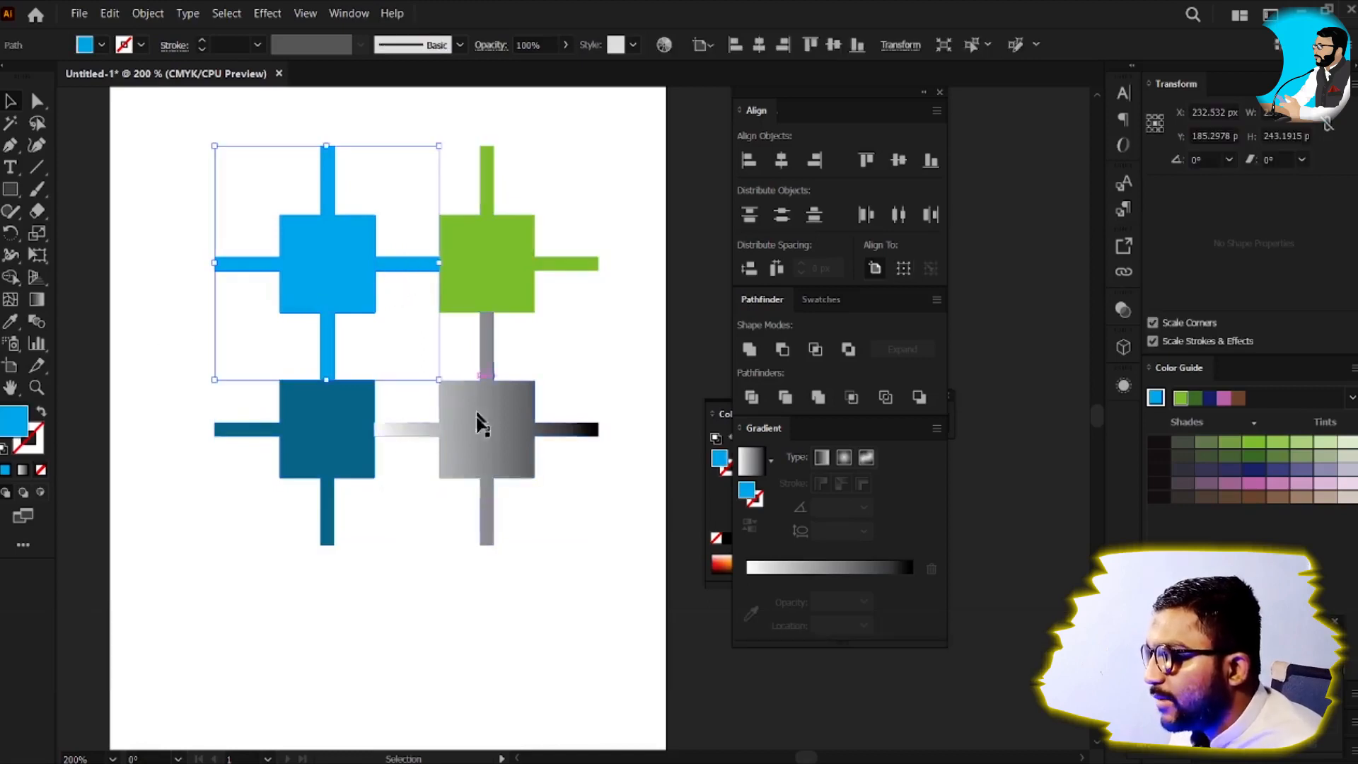
click(507, 459)
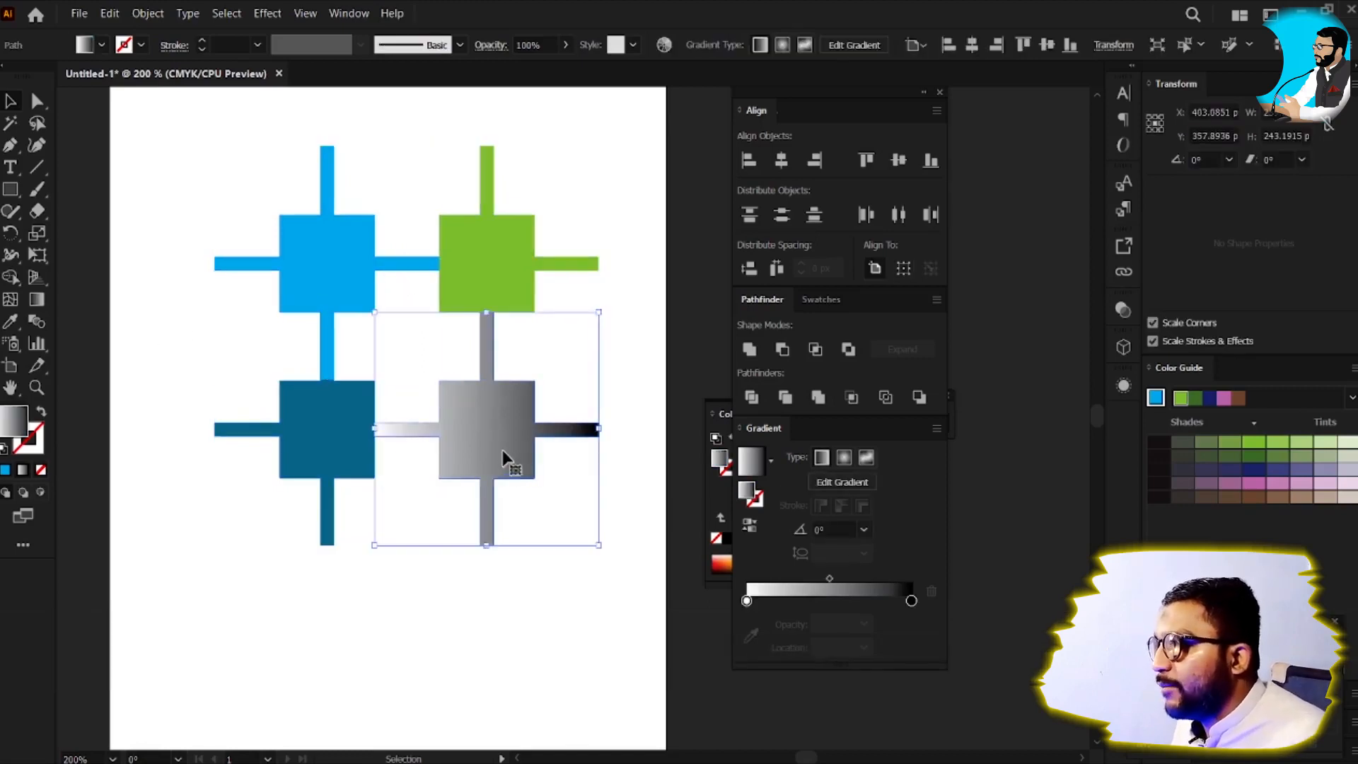
click(302, 288)
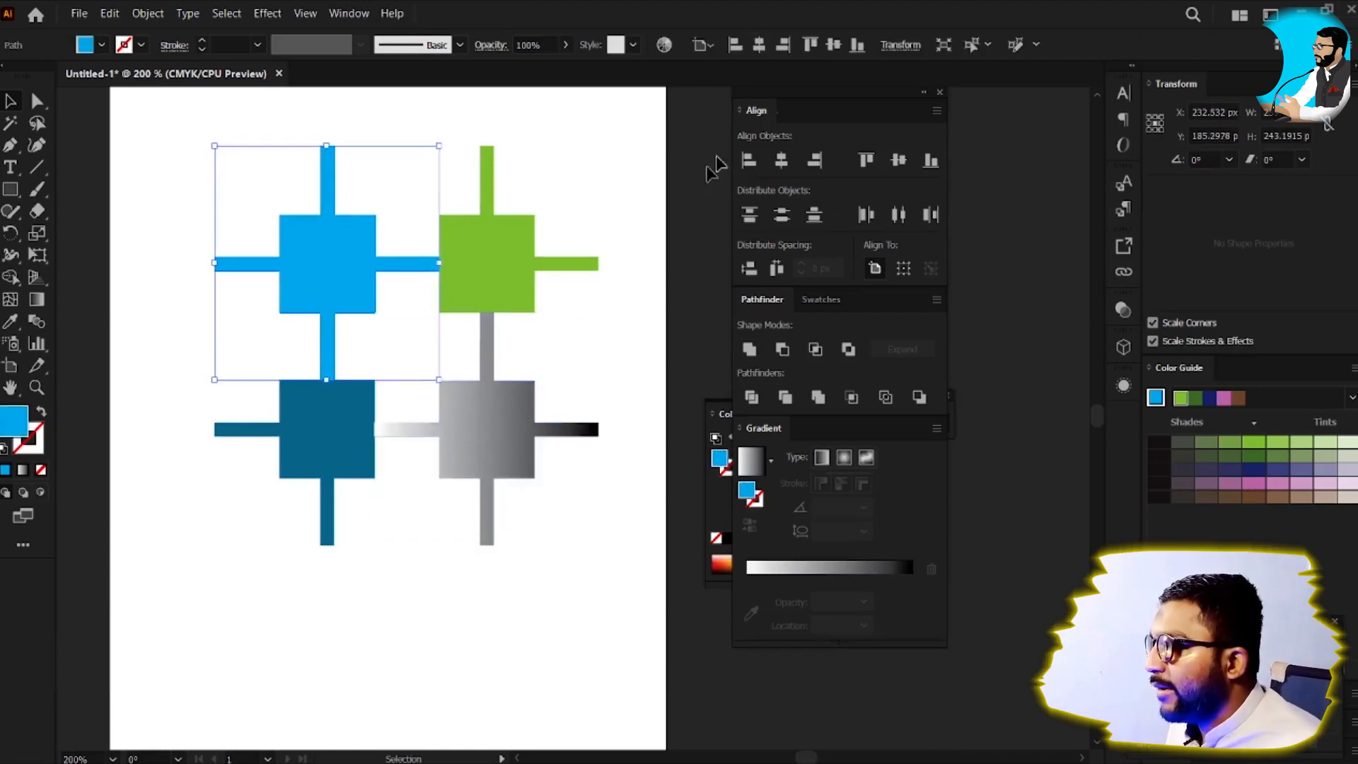
click(359, 17)
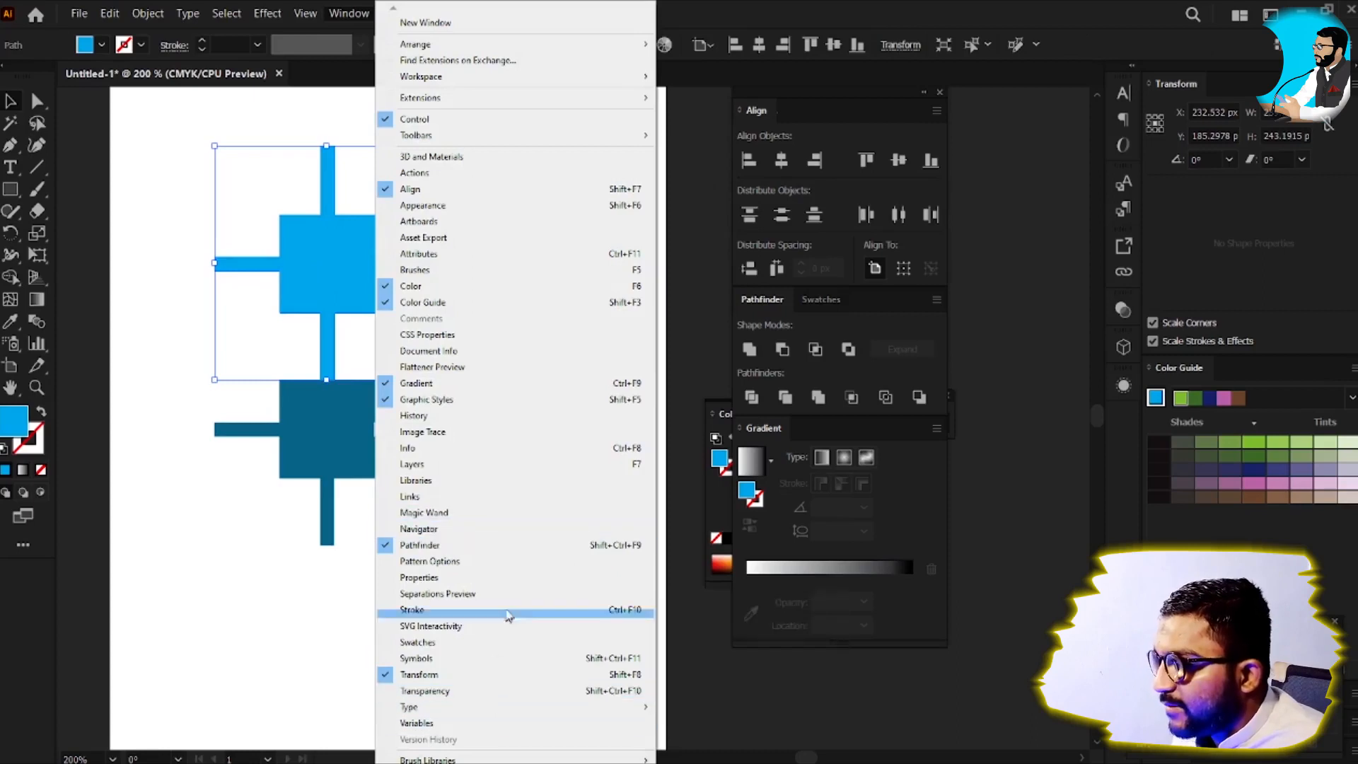
click(483, 464)
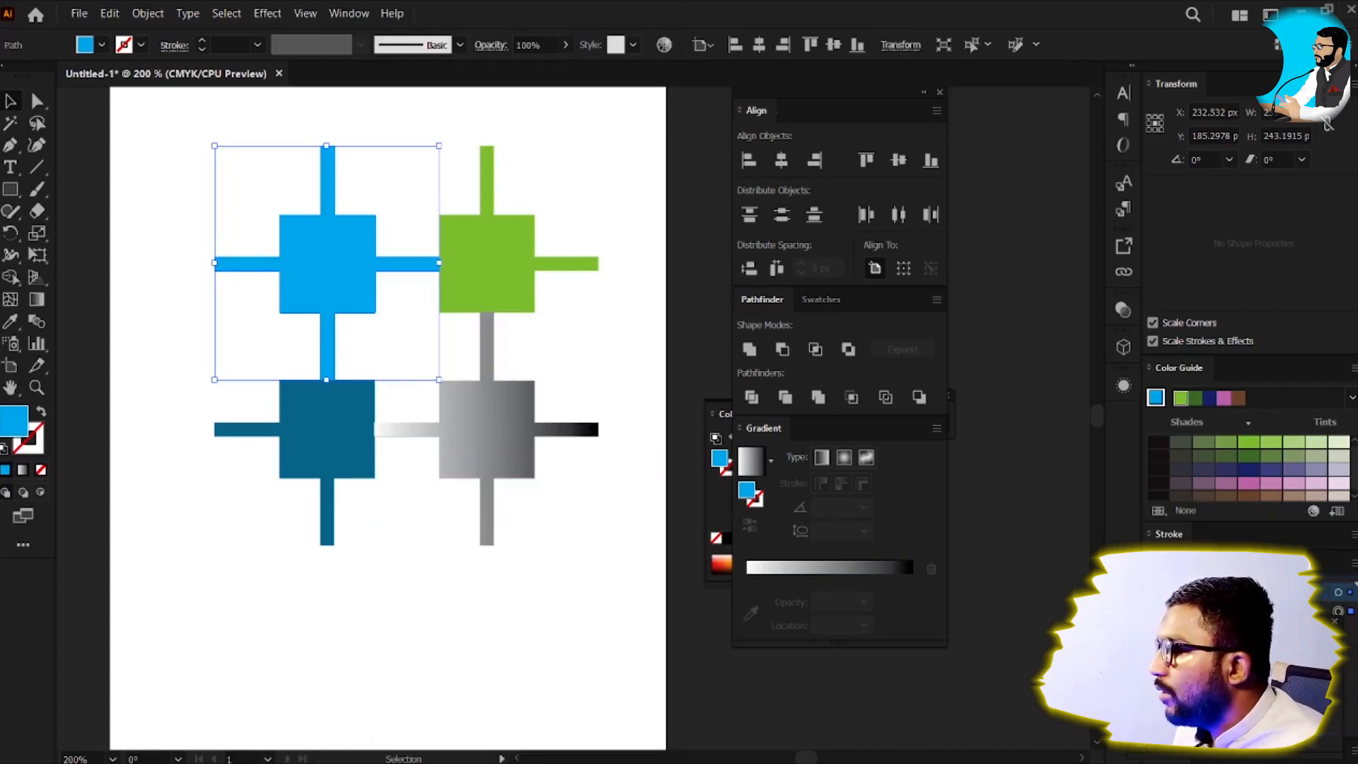
drag(1172, 558, 649, 204)
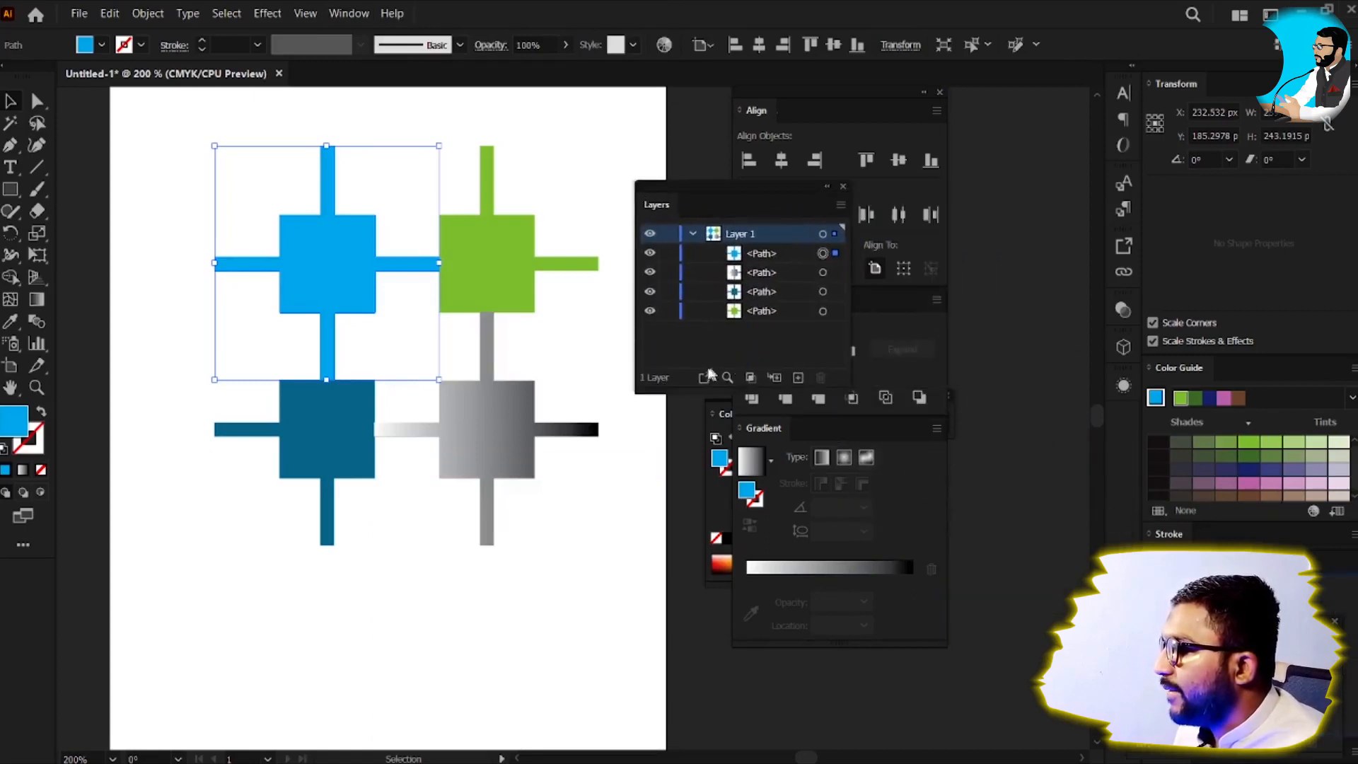
drag(689, 393, 689, 539)
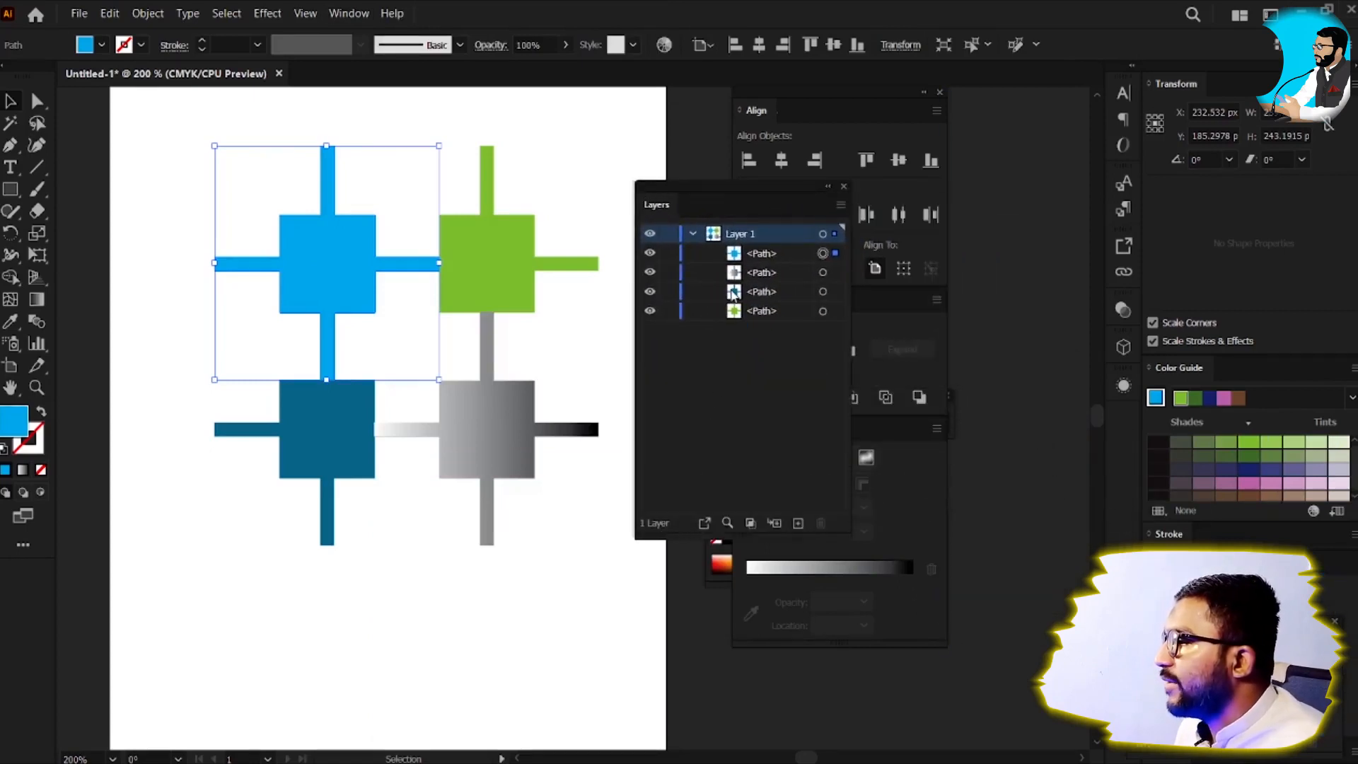
Step: Toggle the light blue path's visibility off and on, then move the floating Layers panel clear of the Pathfinder options
click(775, 257)
click(650, 254)
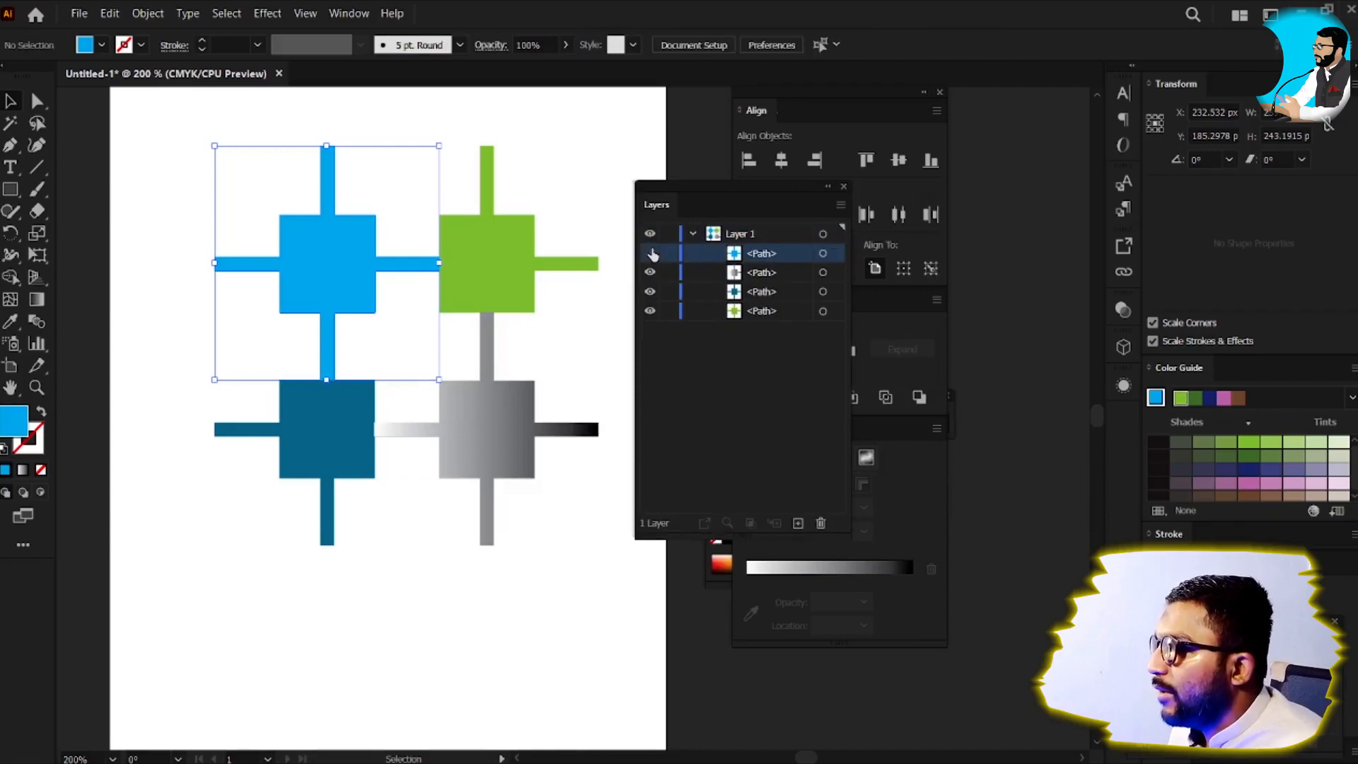
click(650, 253)
drag(205, 182, 534, 546)
drag(642, 212, 994, 240)
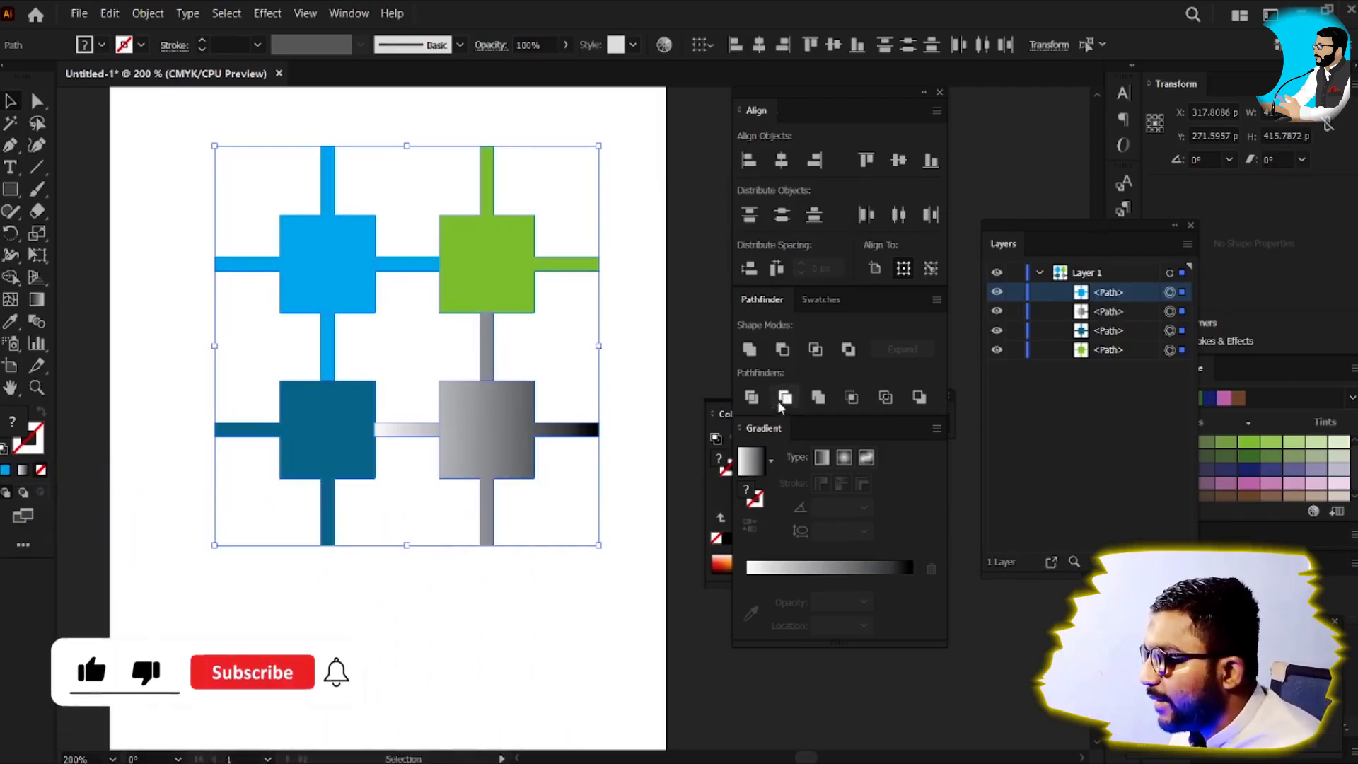
Step: Select the gradient, dark blue and green shapes one by one to check each one's position in the layer stacking order
click(479, 605)
click(513, 453)
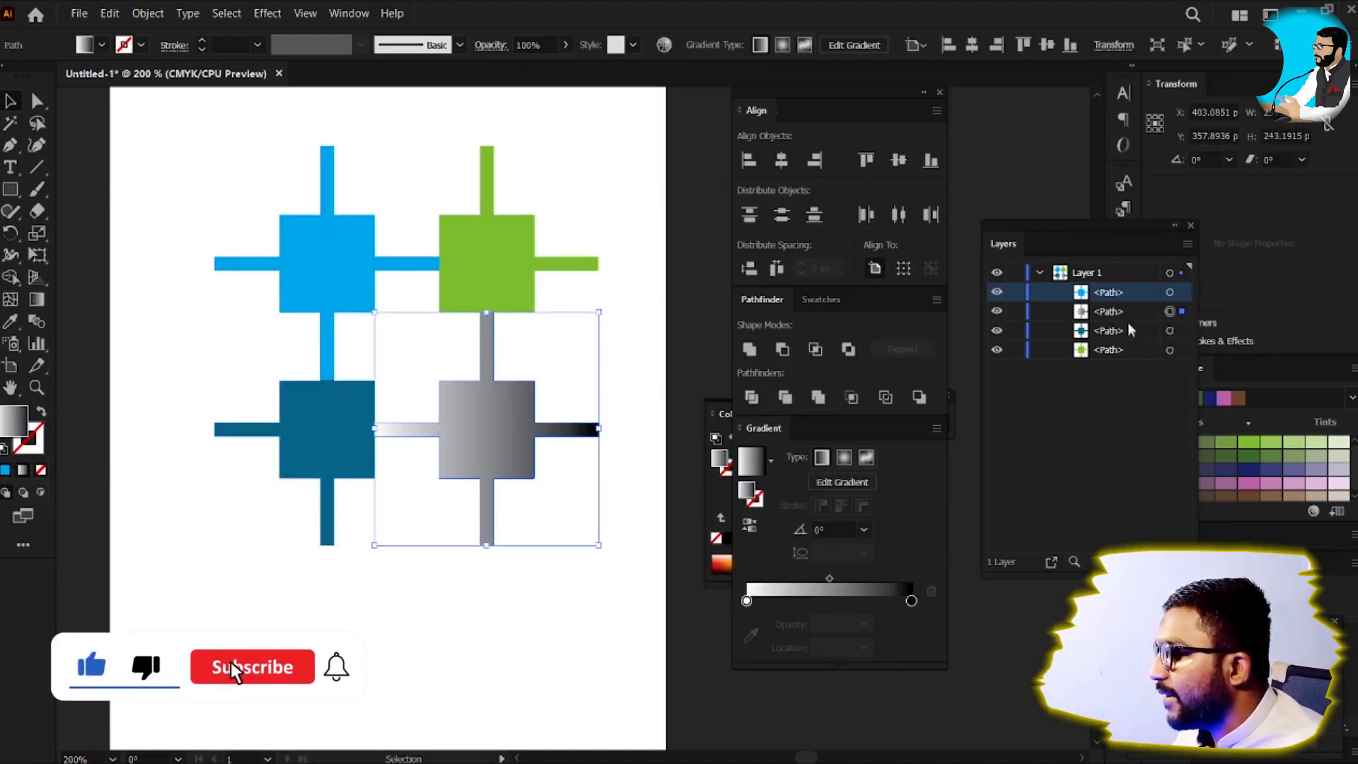
shift+click(335, 455)
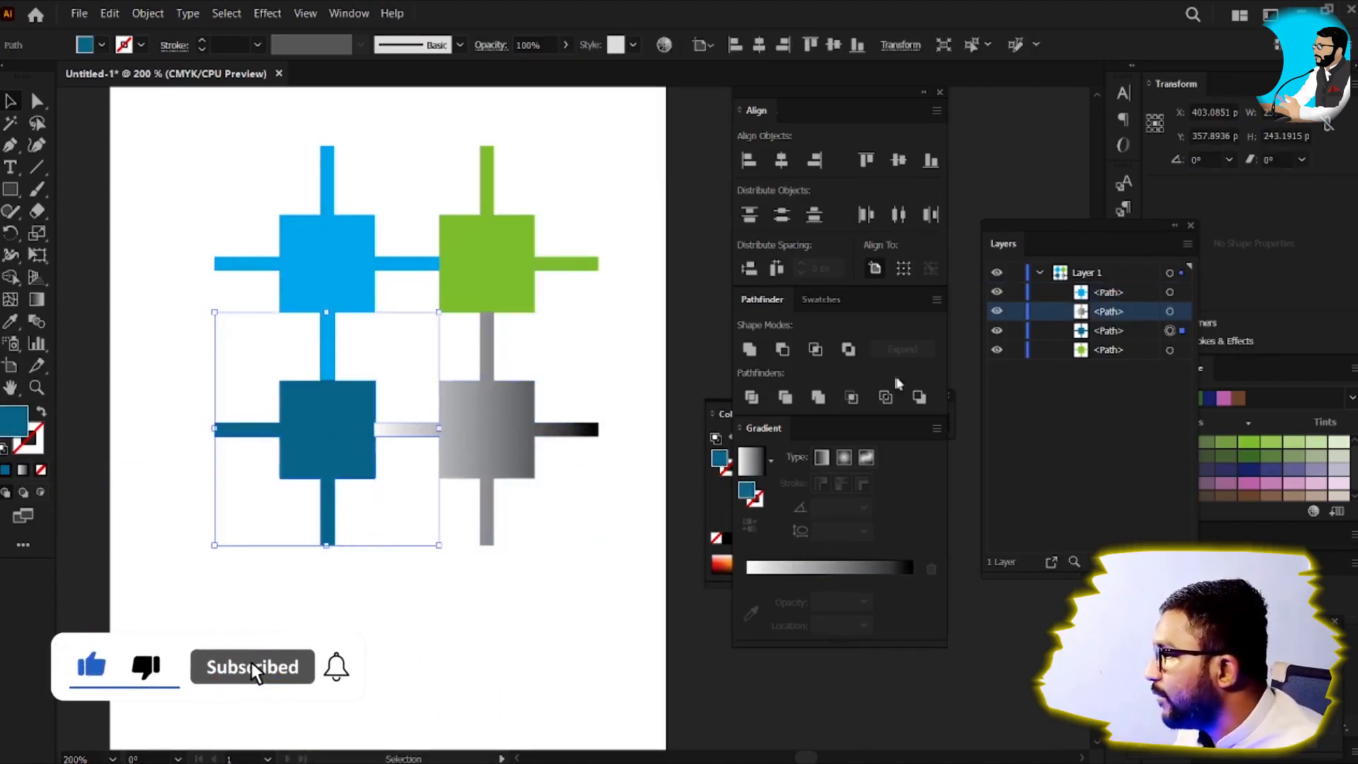
click(545, 276)
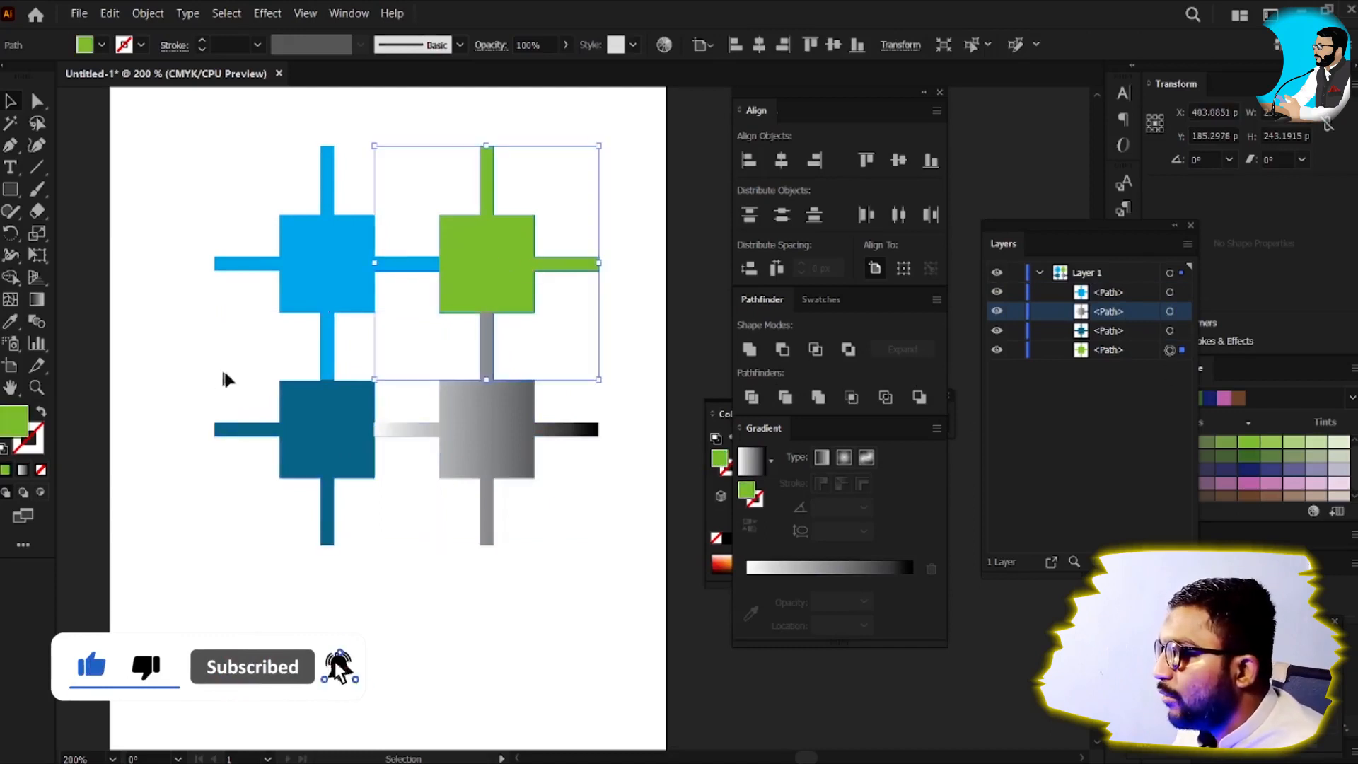
Step: Bring the gradient shape to the front of the stacking order, above the light blue shape
click(489, 584)
click(515, 403)
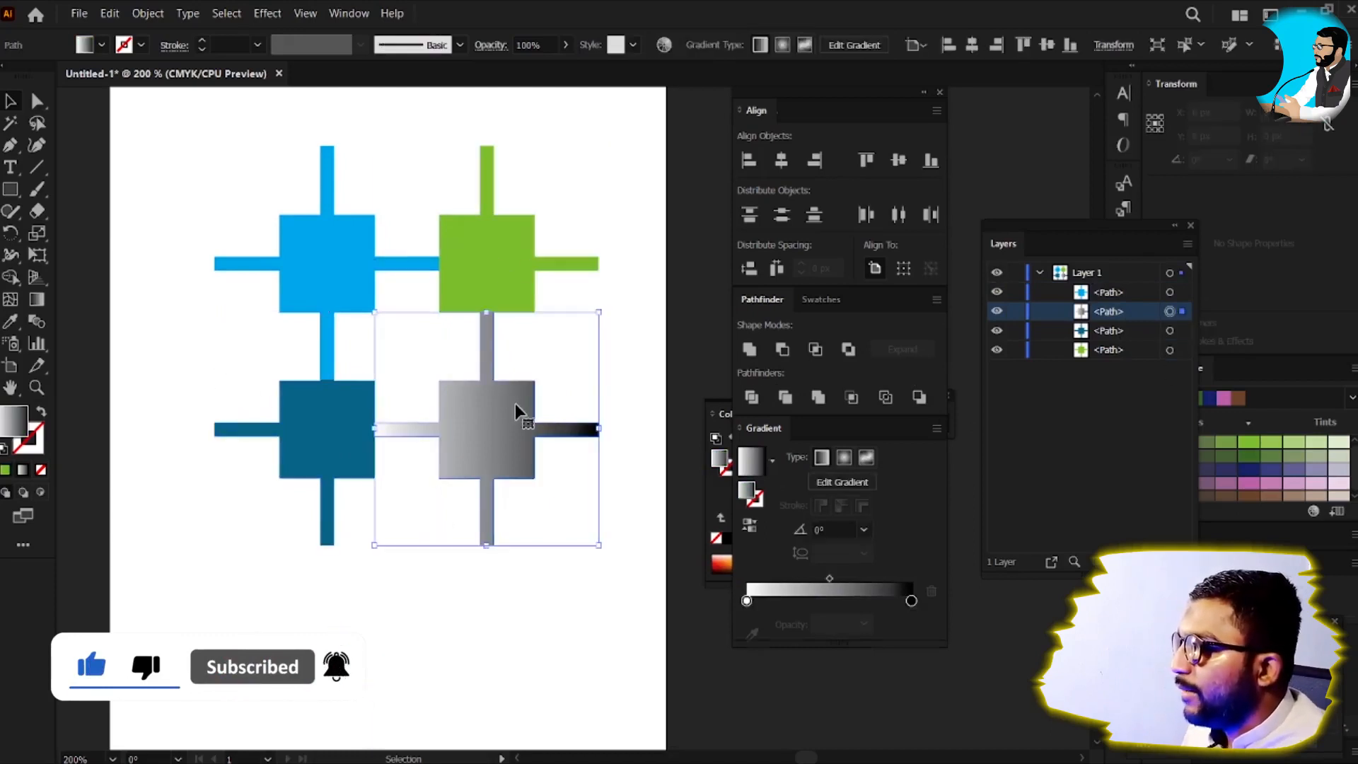
key(ctrl+shift+bracketright)
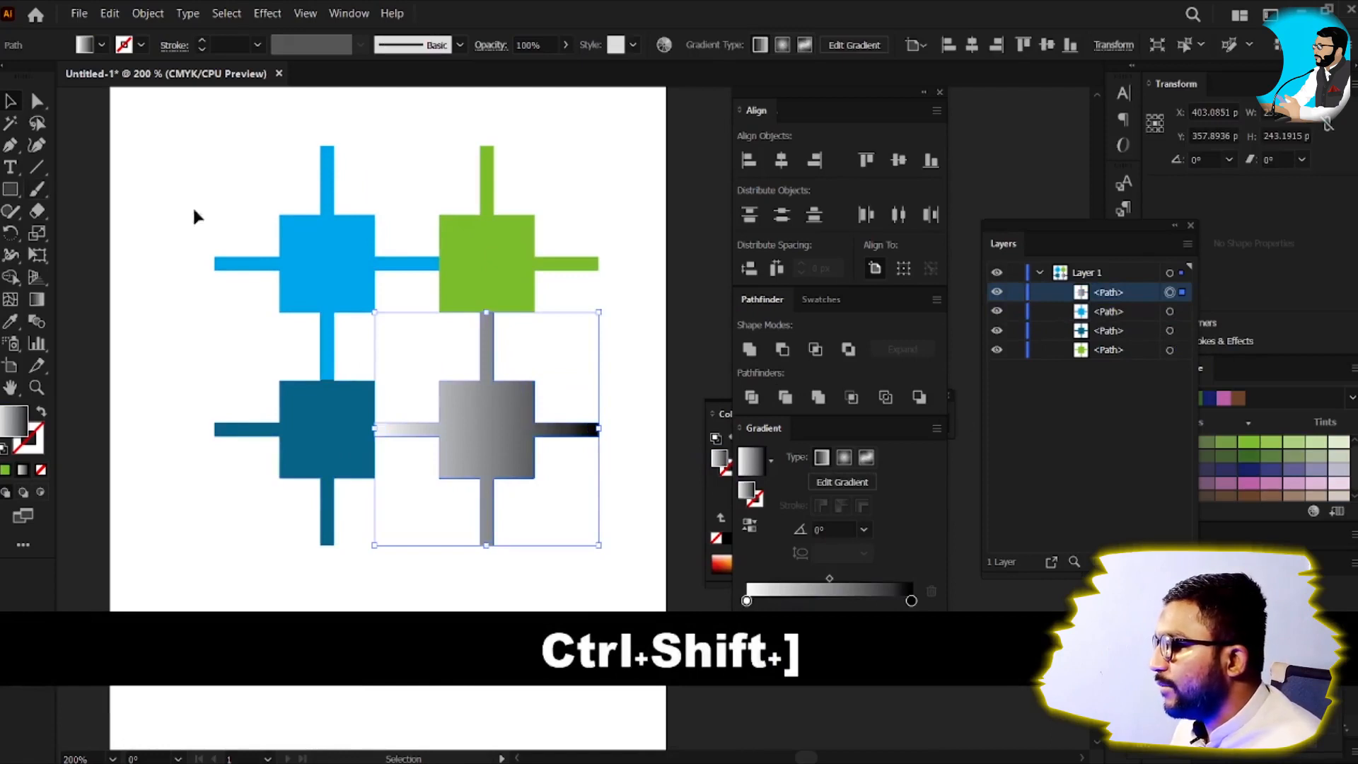
Step: Merge all four shapes with Pathfinder Unite while the gradient shape is in front, then undo the merge
drag(176, 174, 453, 470)
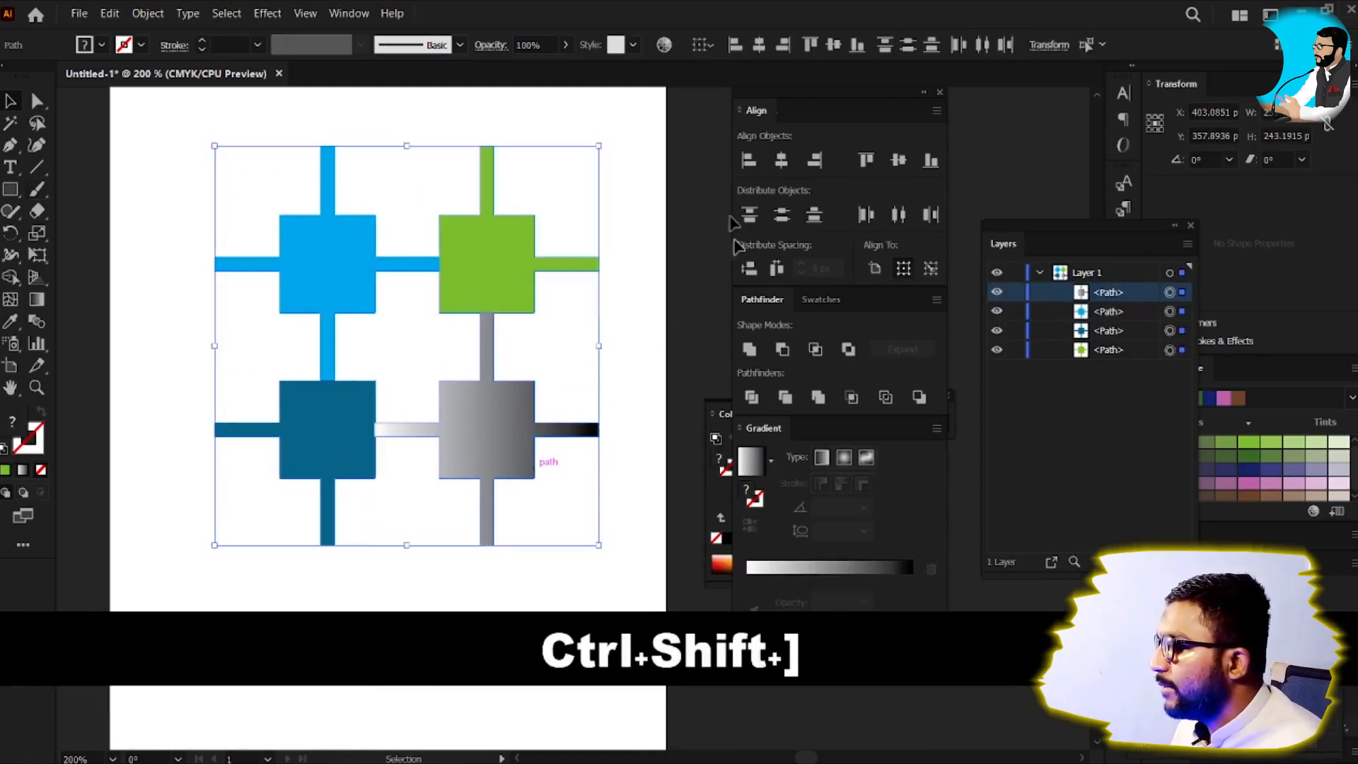
click(758, 349)
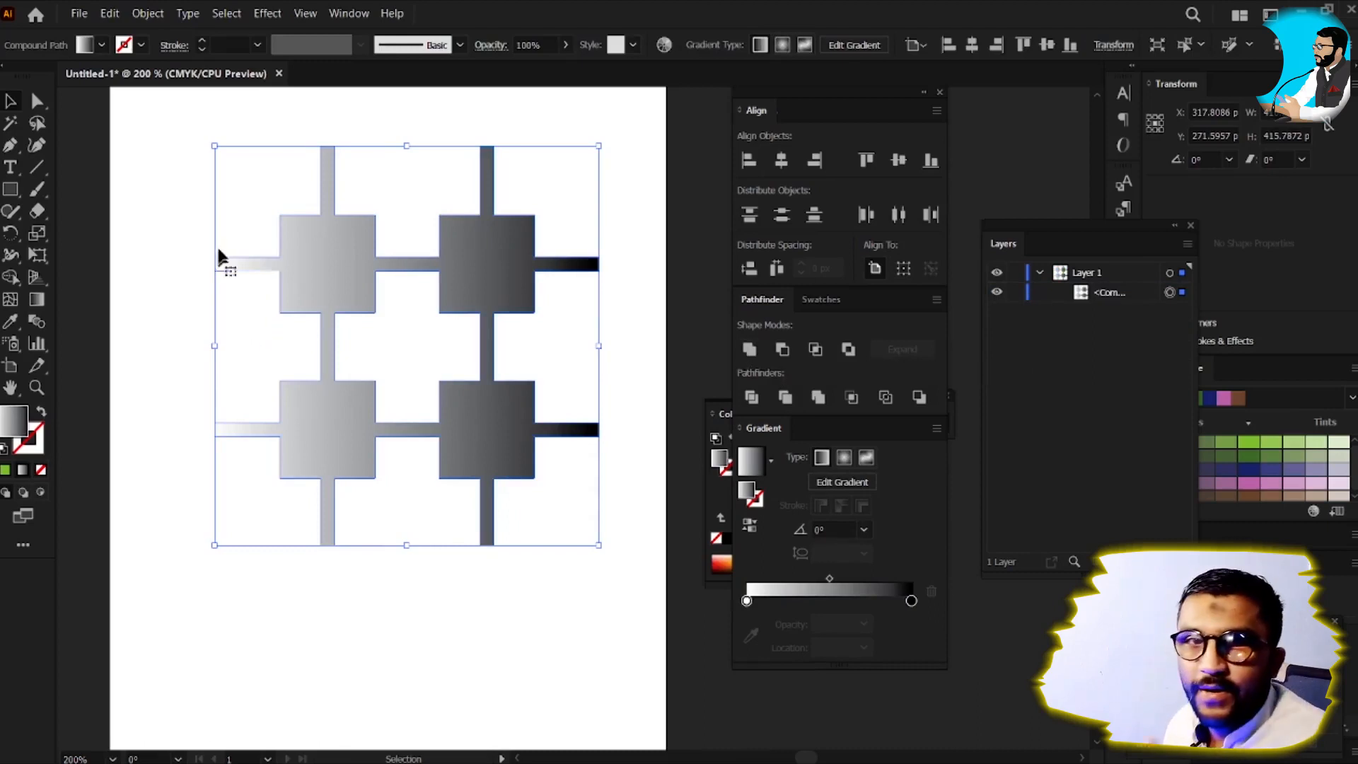
key(v)
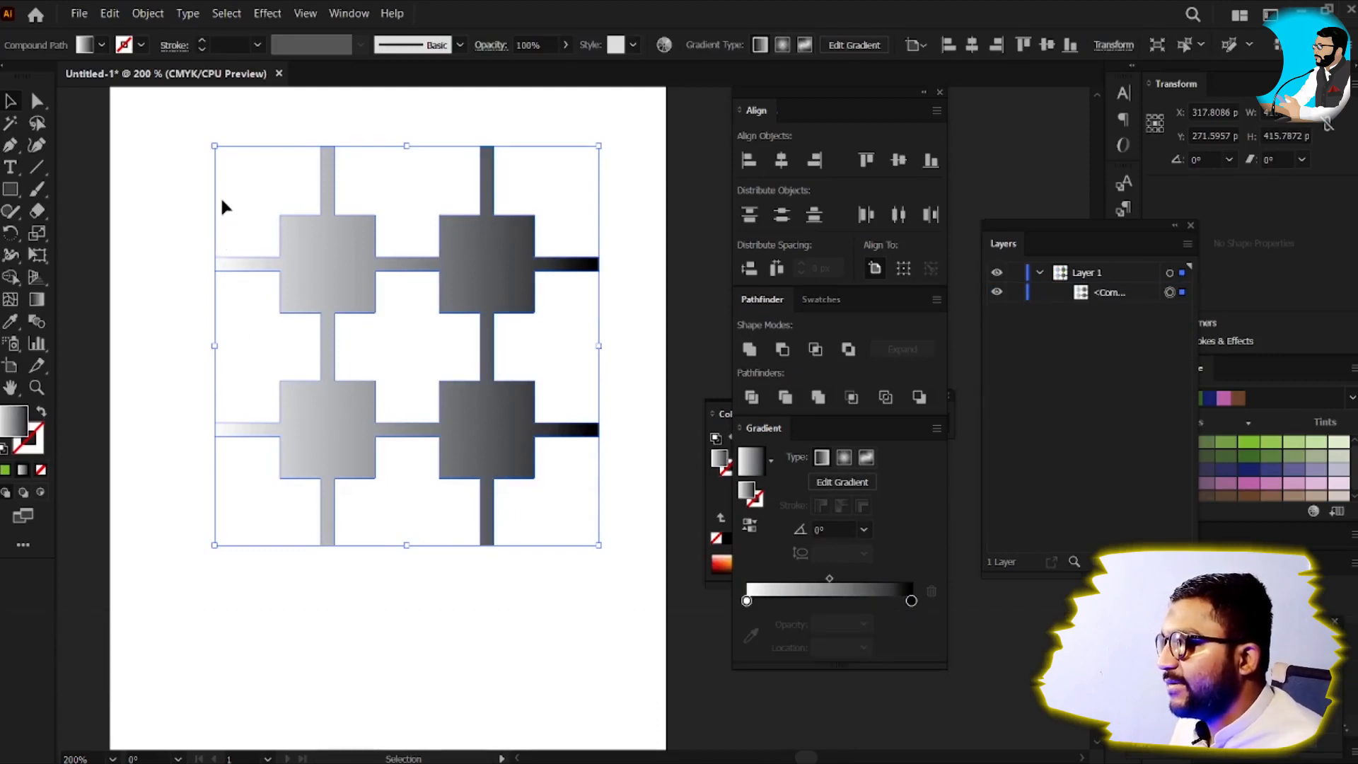
key(ctrl+z)
key(ctrl+z)
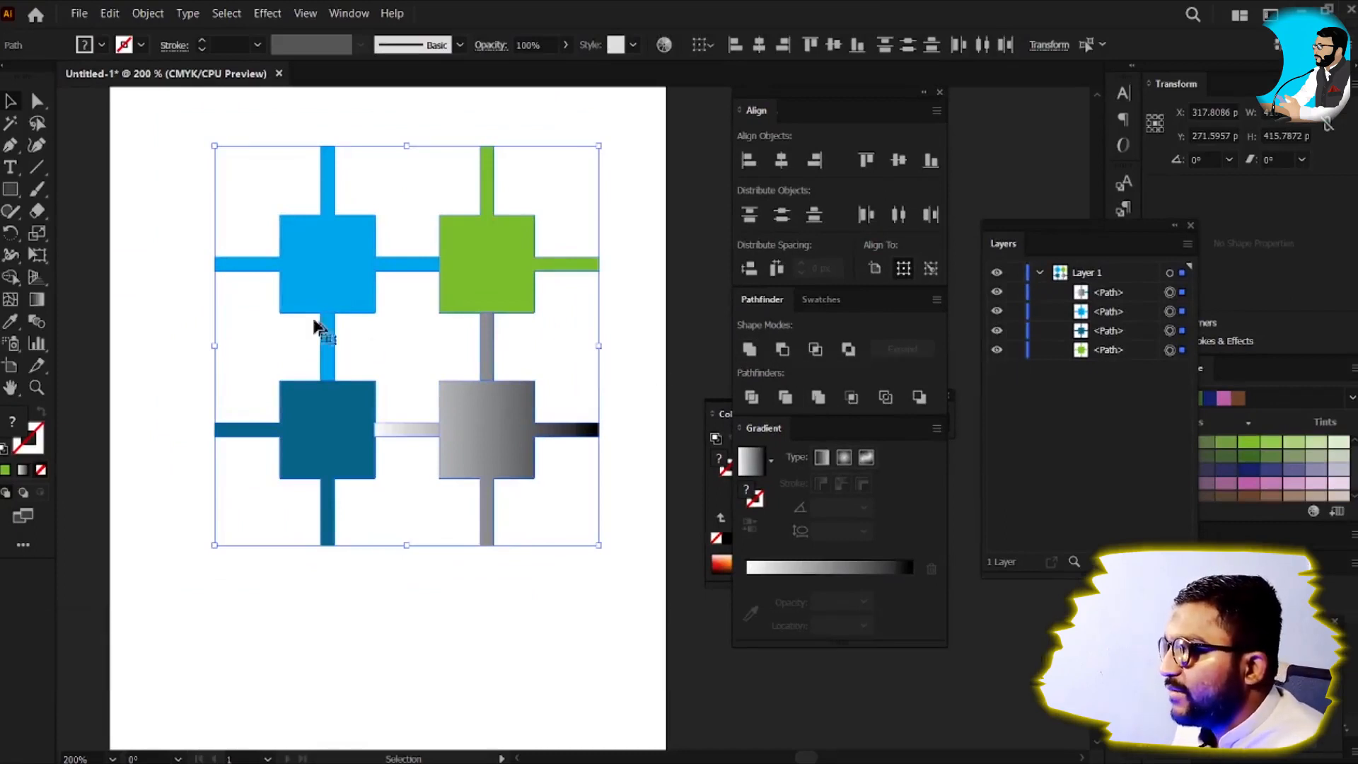
Step: Select only the green shape and bring it to the front of the stacking order
click(177, 198)
mouse_move(168, 150)
mouse_down()
mouse_move(315, 354)
mouse_move(623, 597)
mouse_up()
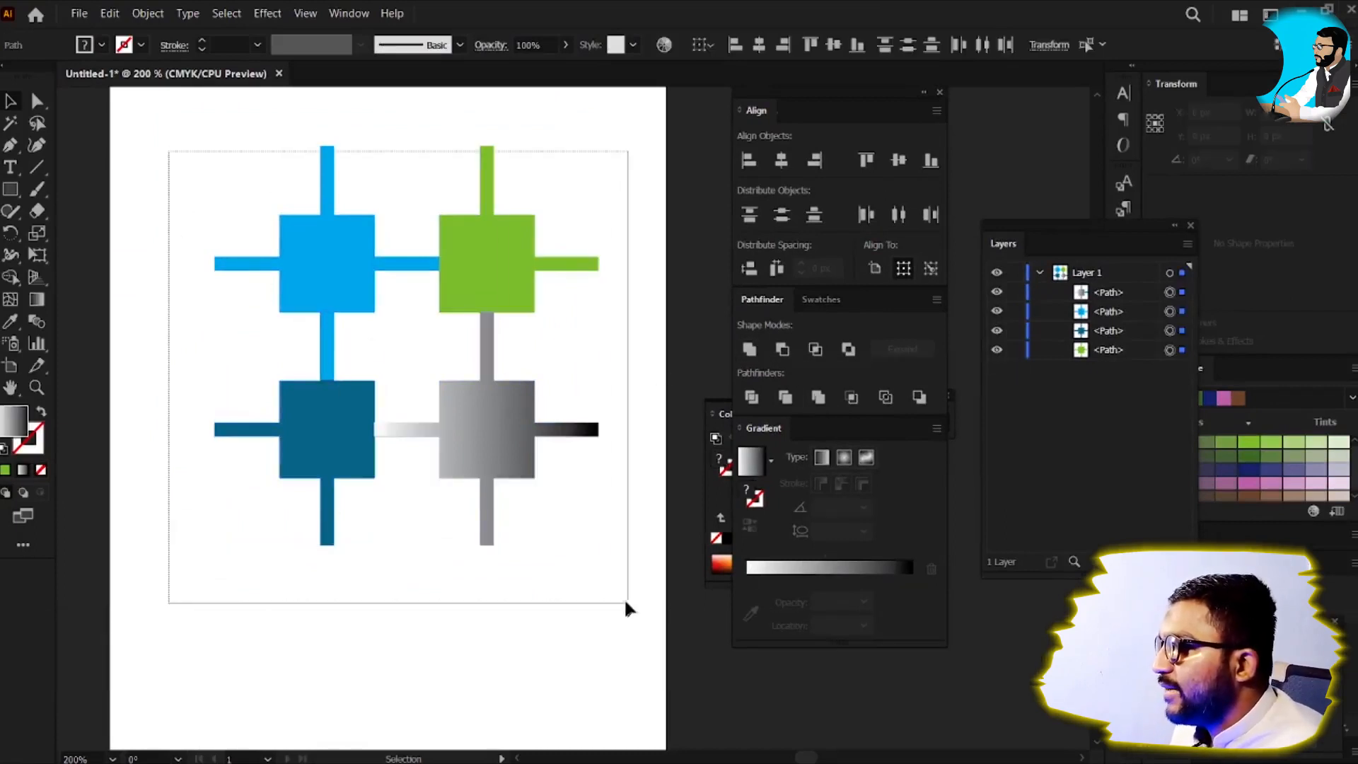
click(622, 593)
click(491, 306)
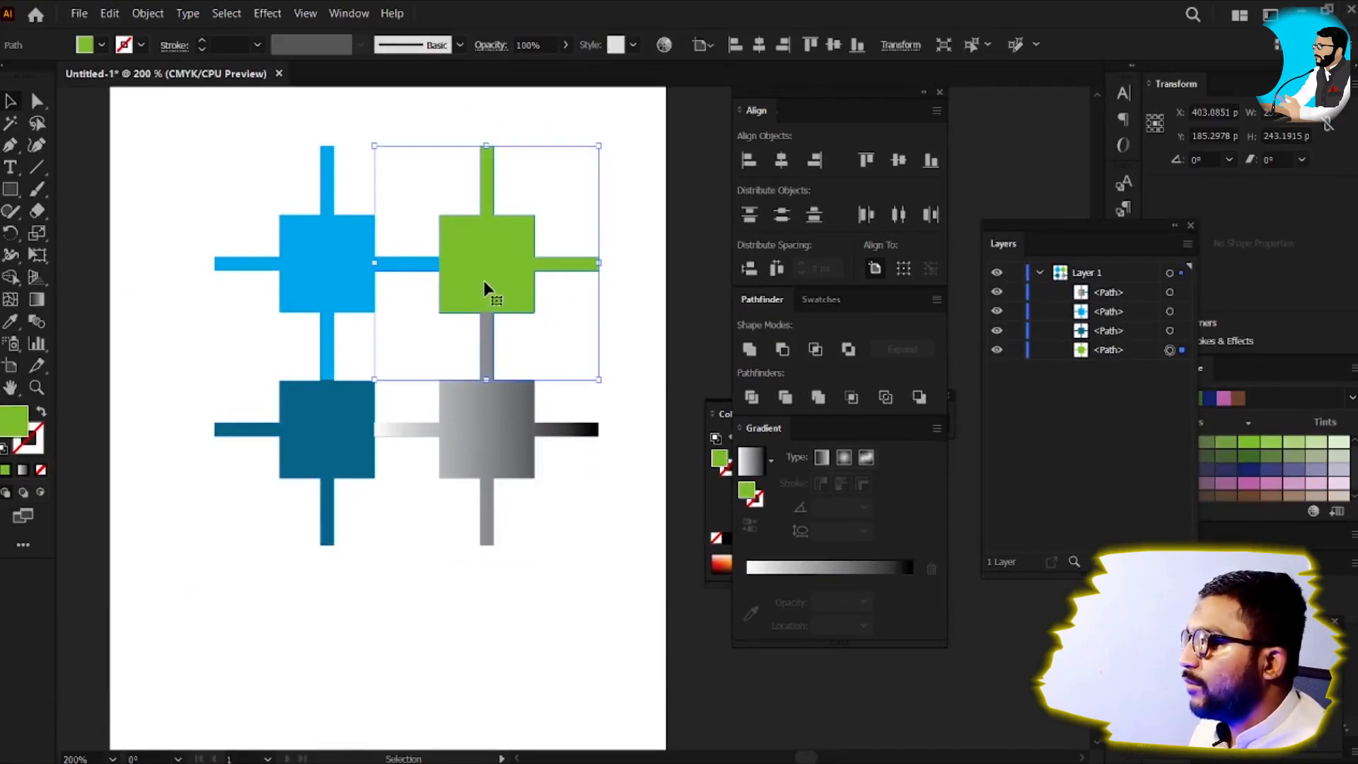
key(ctrl+shift+bracketright)
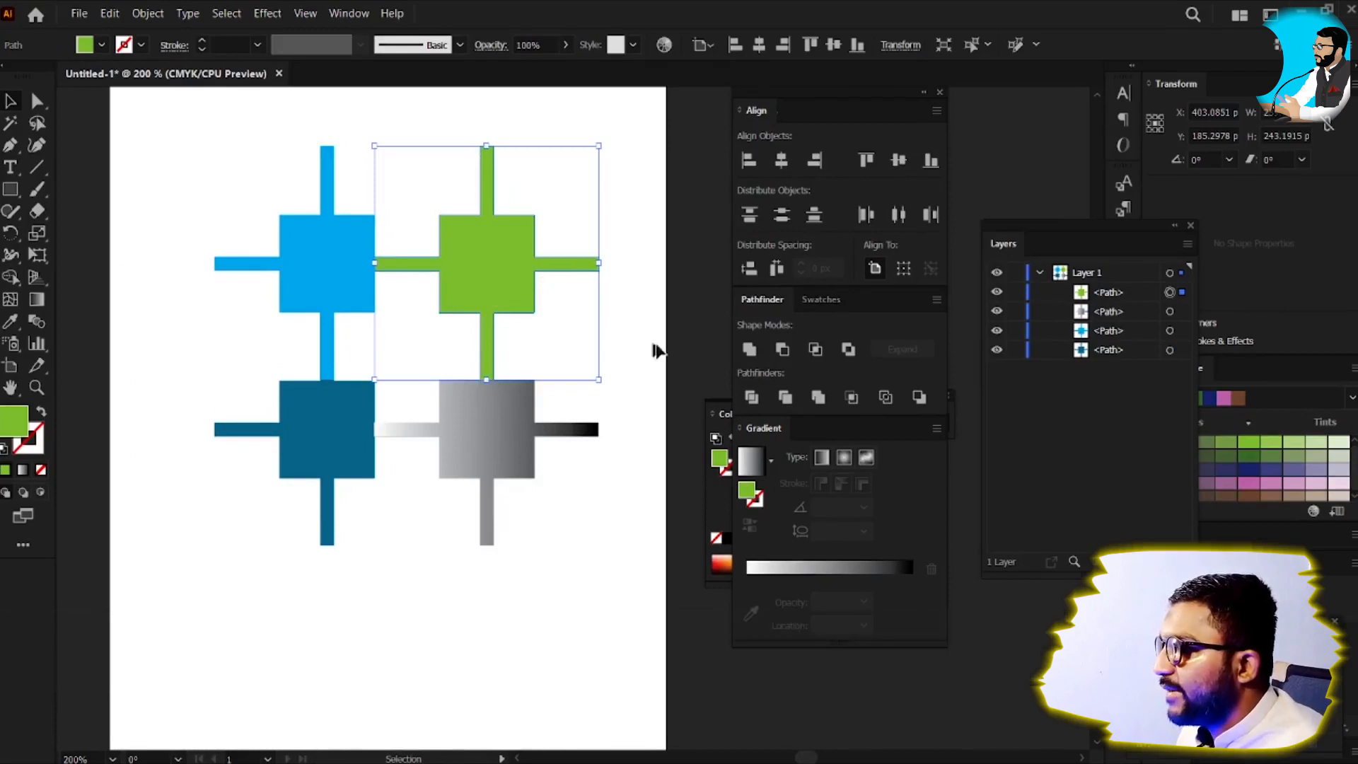
Step: Select all four shapes and merge them with Pathfinder Unite, taking the front shape's green fill
key(ctrl+a)
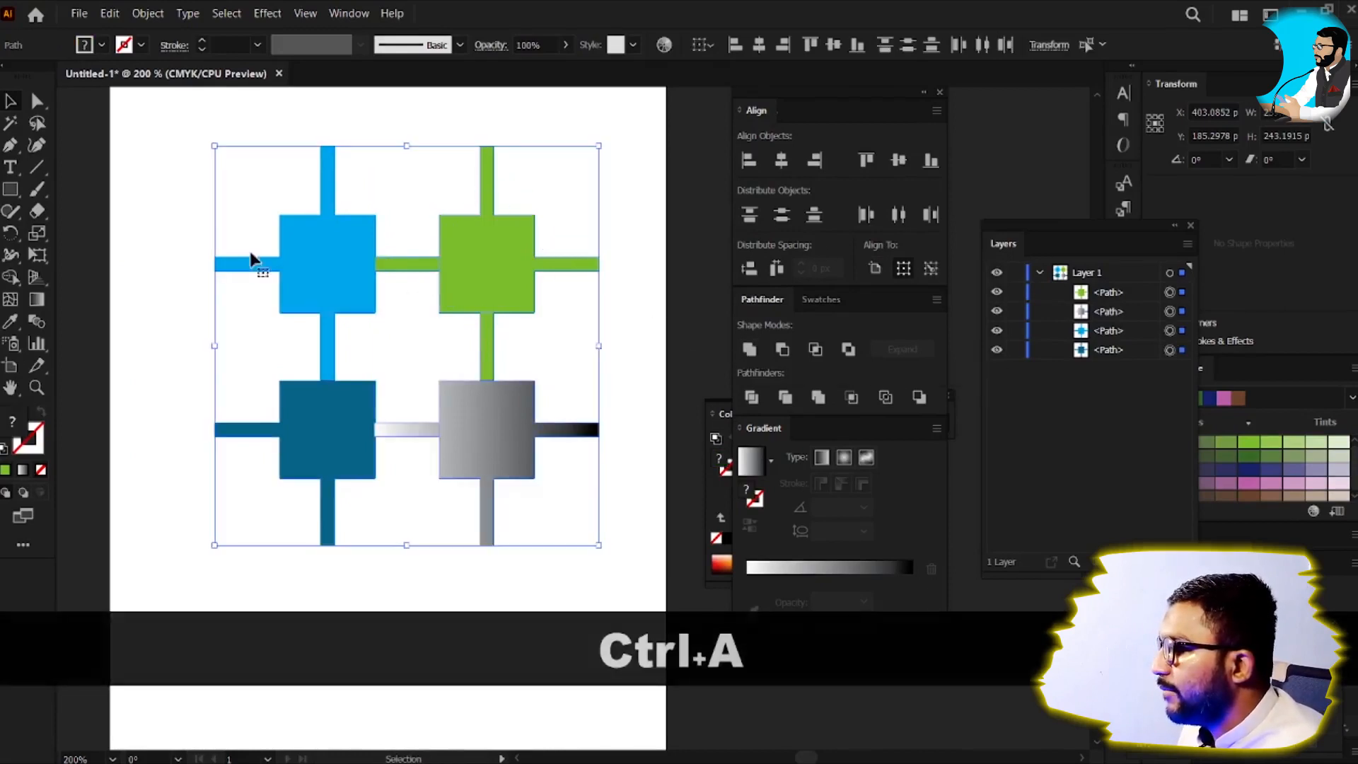
click(749, 349)
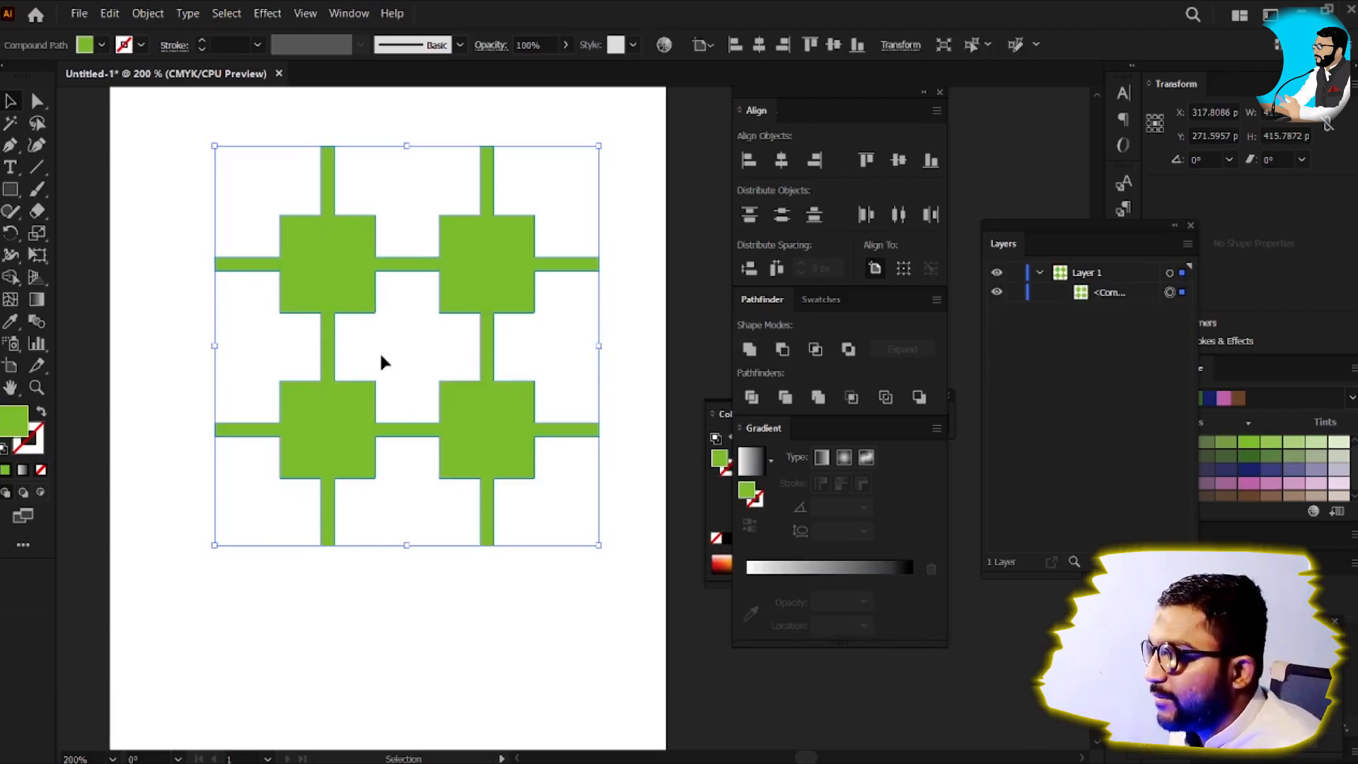
key(v)
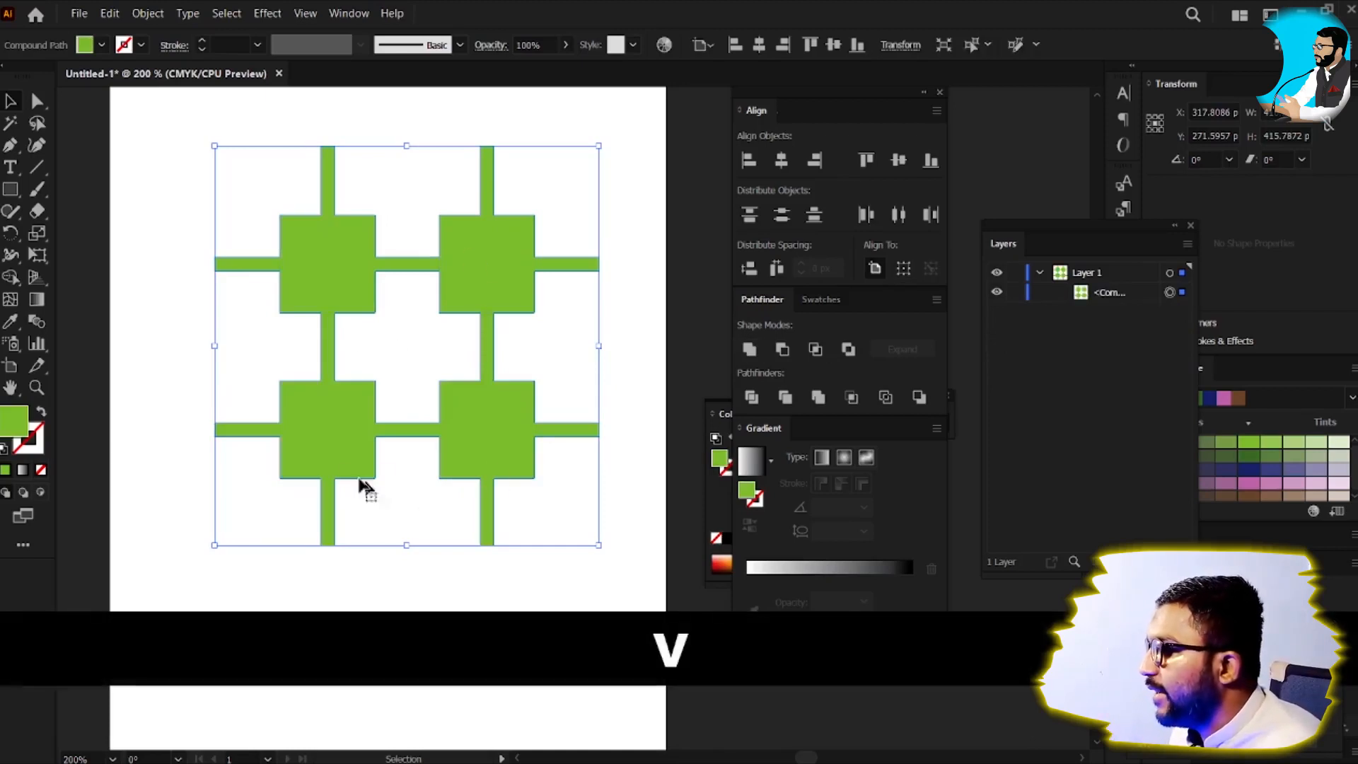
Step: Move the united green grid off the artboard, up beyond its upper-right corner
drag(321, 456, 751, 426)
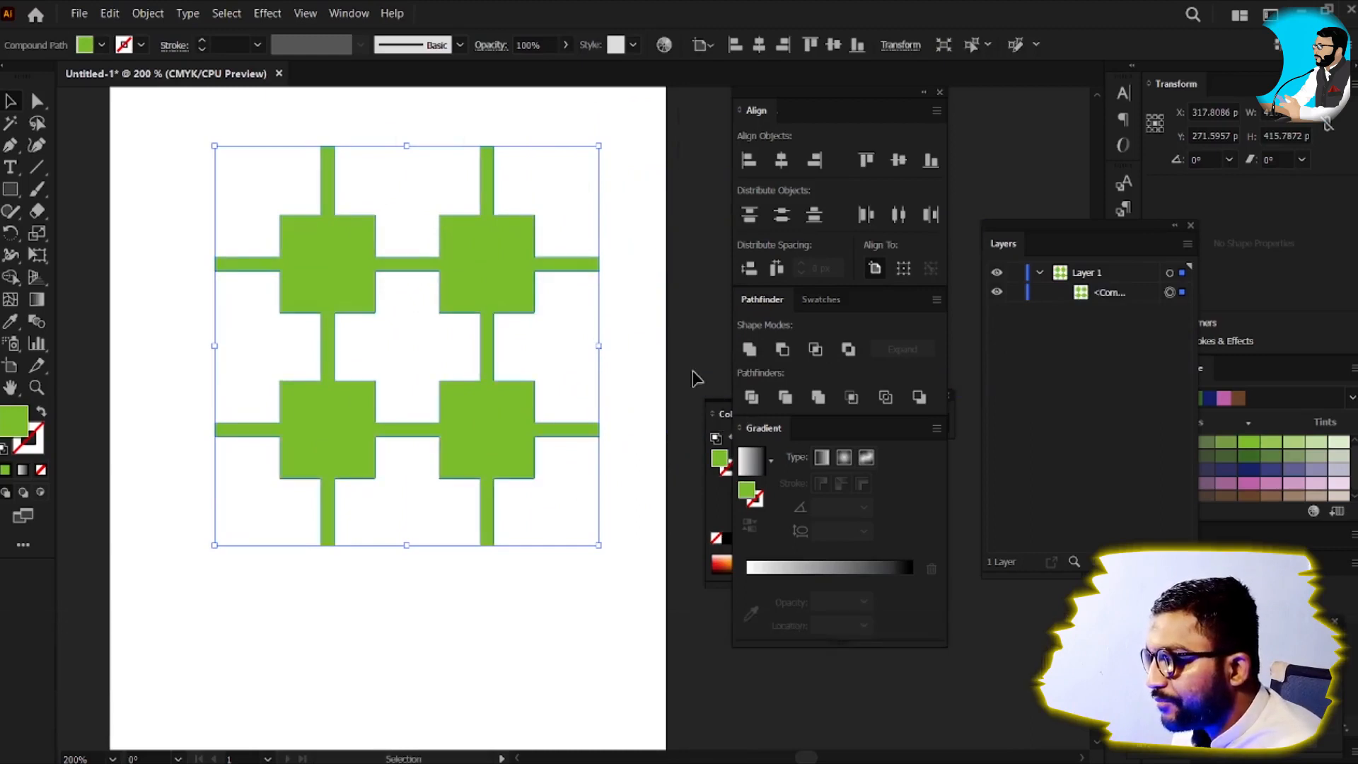
scroll(340, 452, down, 2)
drag(391, 536, 321, 550)
key(v)
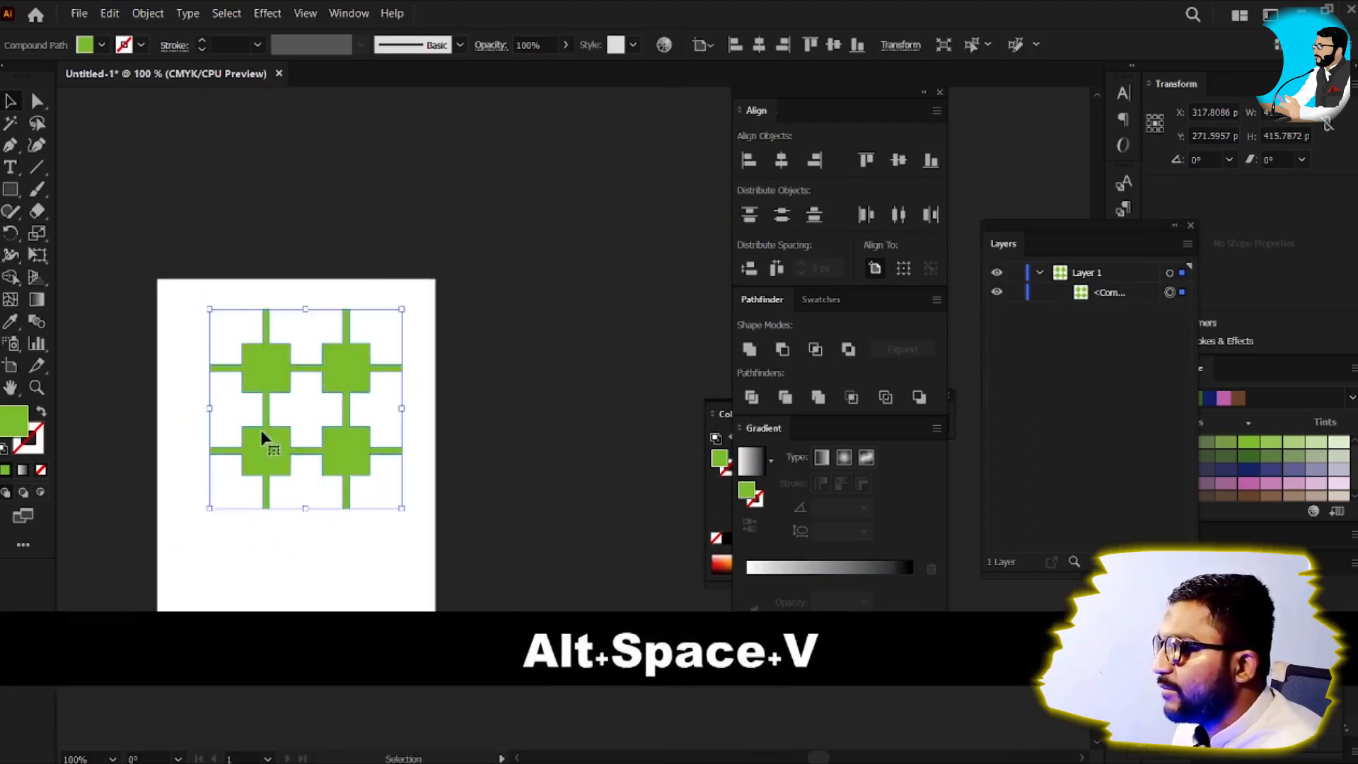
drag(272, 452, 532, 261)
drag(343, 373, 530, 318)
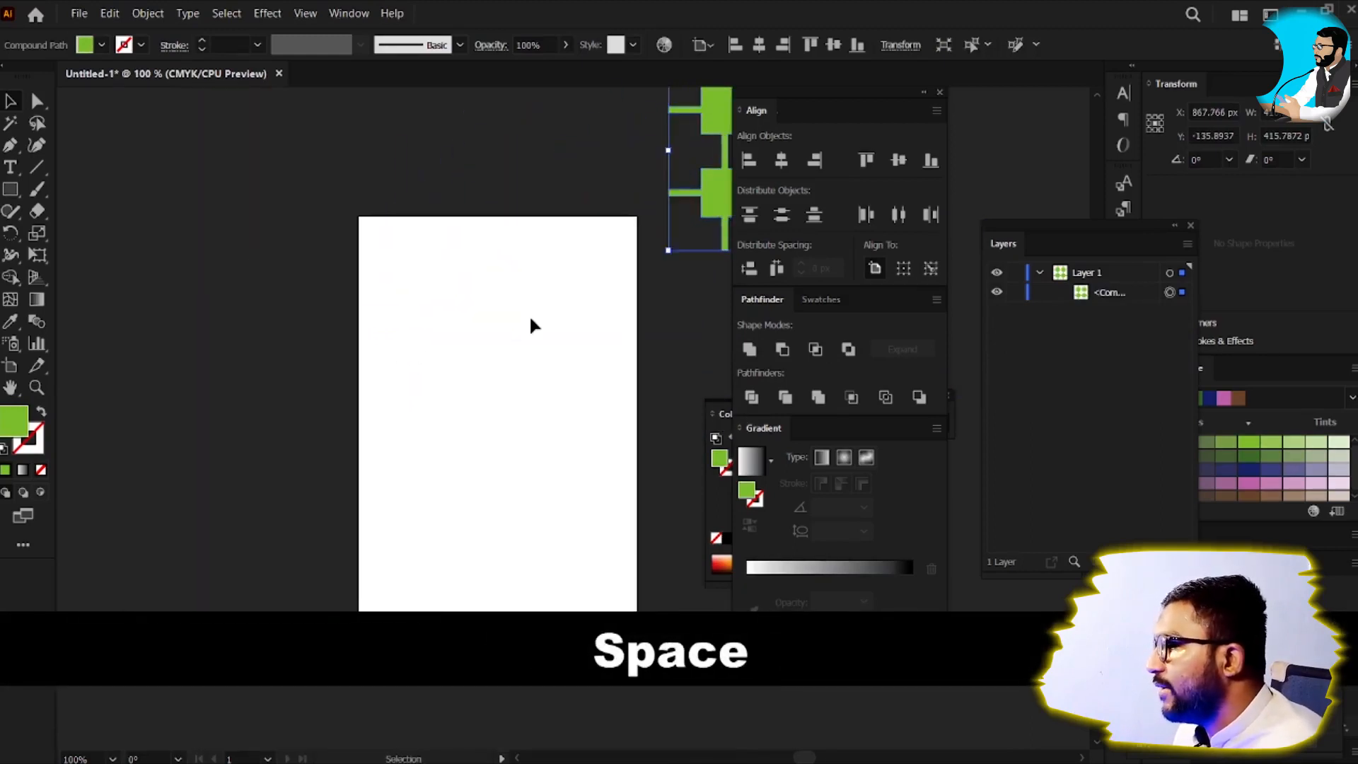
Step: Draw a green circle about 268 px in diameter on the empty artboard with the Ellipse tool
key(v)
scroll(541, 347, up, 1)
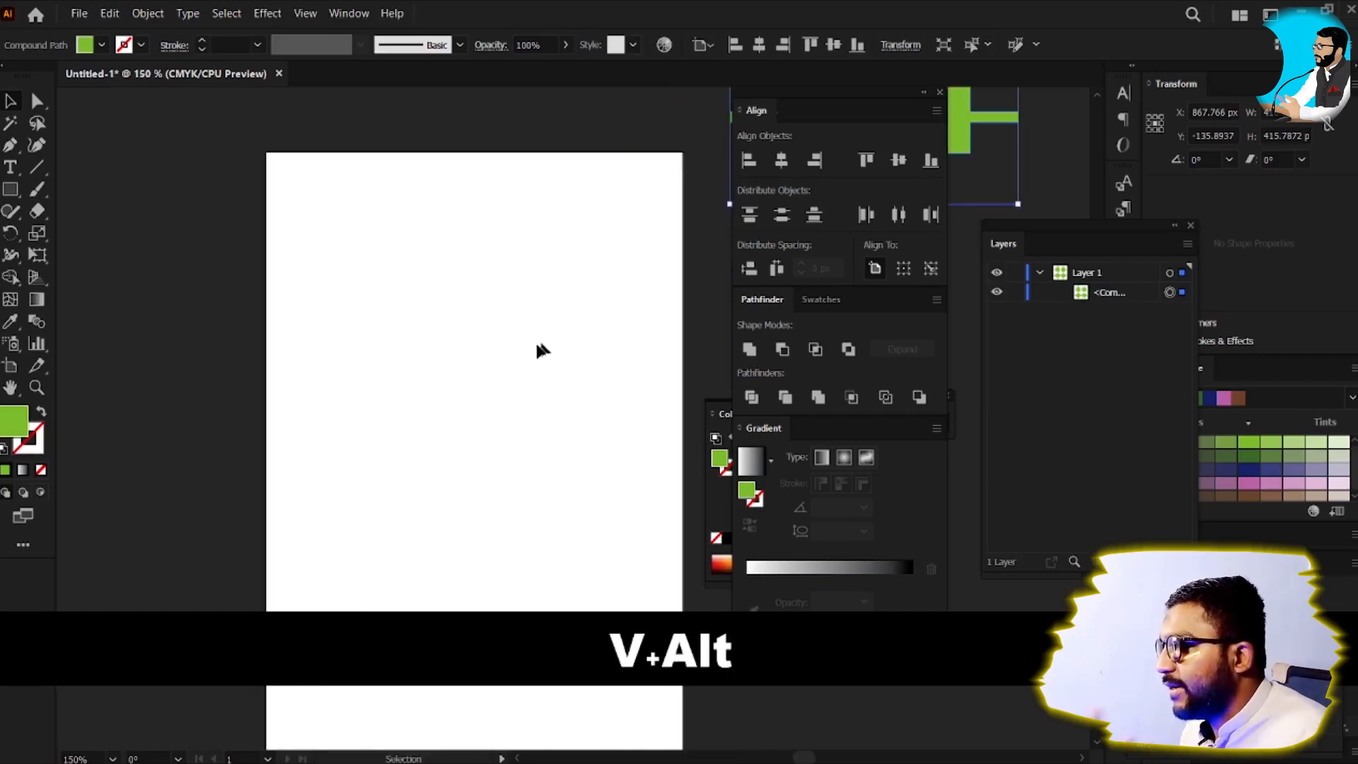
drag(507, 432, 487, 363)
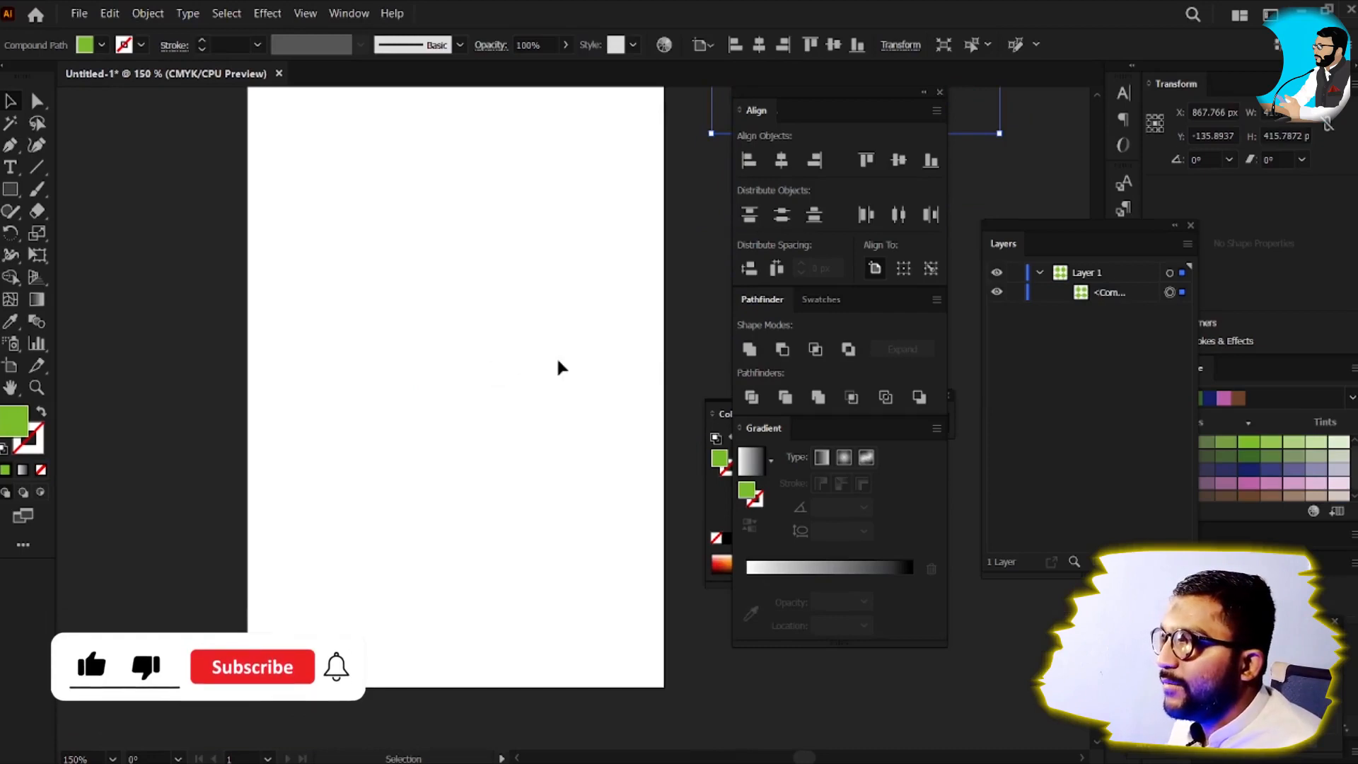
drag(10, 189, 106, 234)
mouse_move(380, 221)
mouse_down()
mouse_move(472, 324)
mouse_move(455, 259)
mouse_move(459, 344)
mouse_up()
key(v)
scroll(514, 250, up, 1)
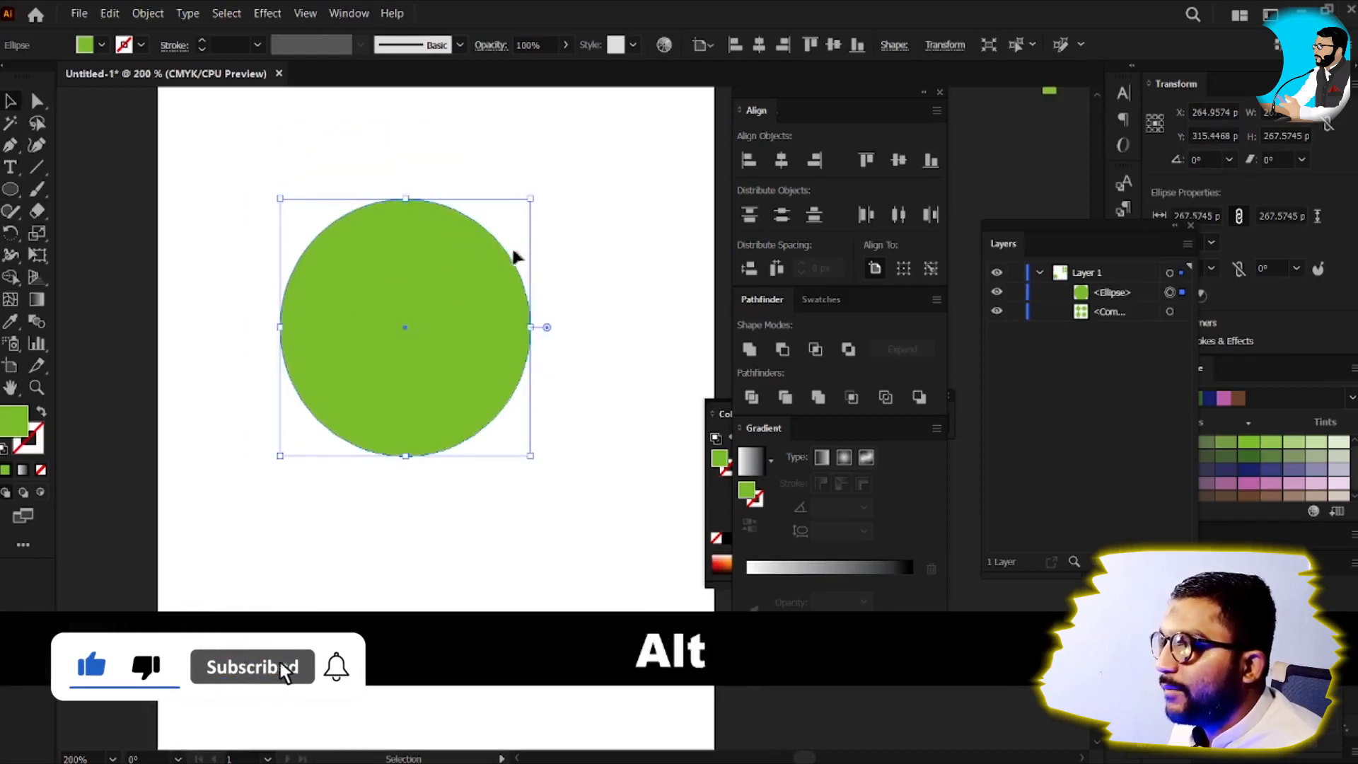
Step: Paste a copy of the circle in front and shrink it to a small circle overlapping the large circle's top edge
drag(12, 189, 106, 233)
key(v)
key(ctrl)
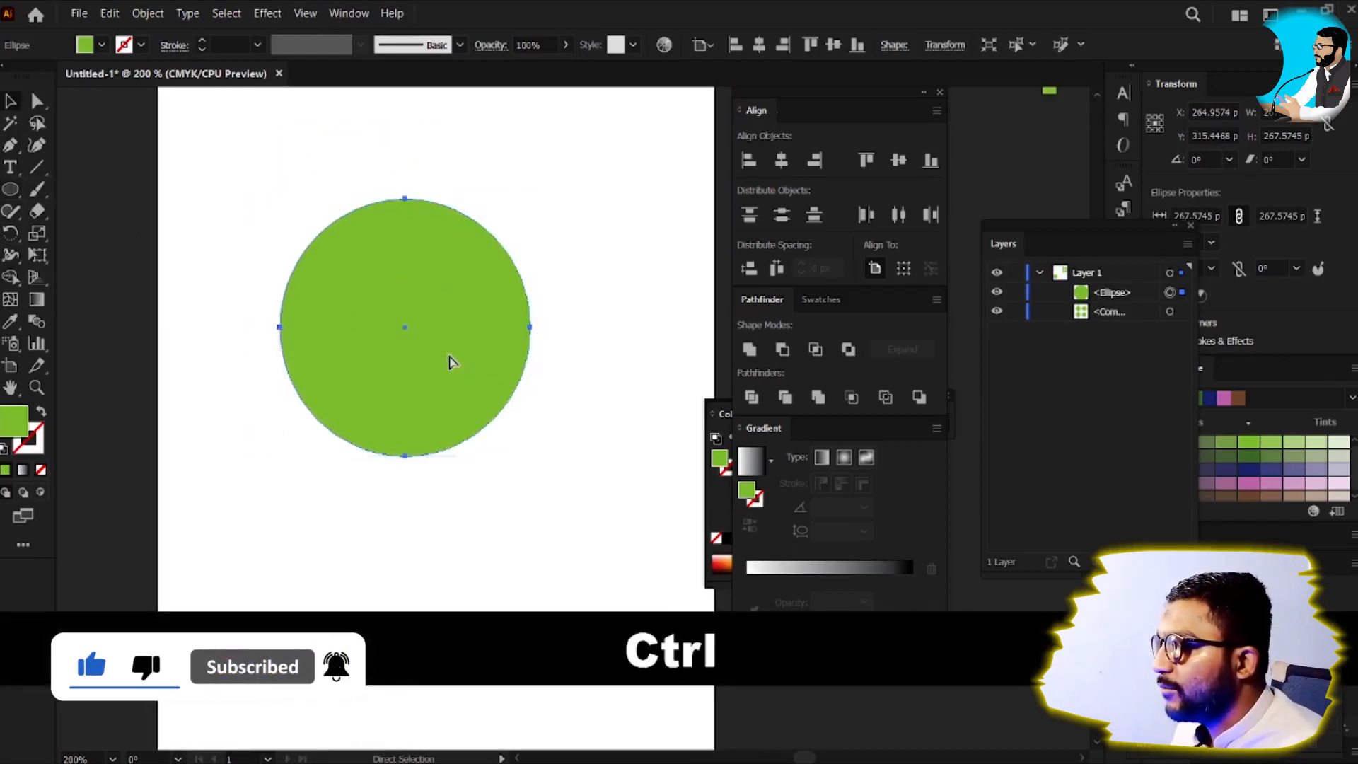
key(ctrl+c)
key(ctrl+f)
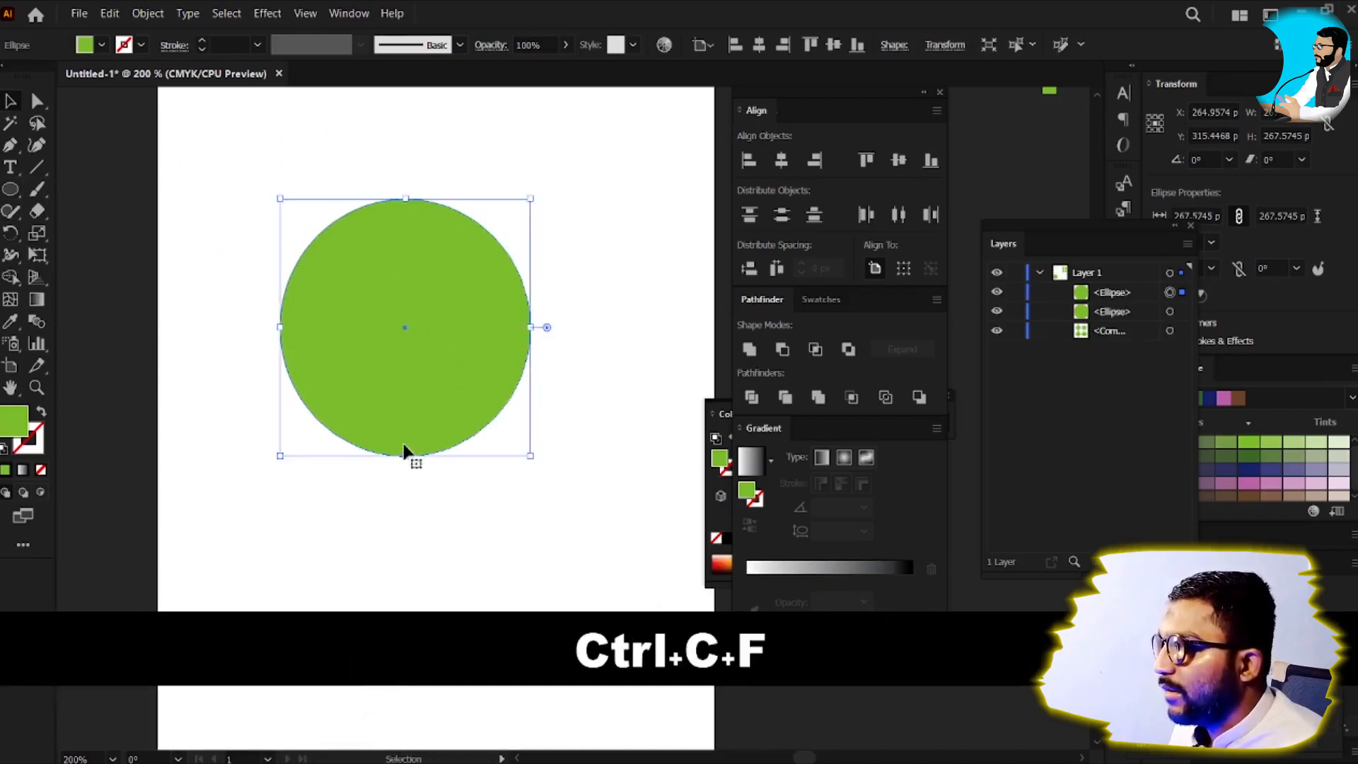
drag(408, 459, 415, 212)
Step: Combine the large and small circles into an editable compound shape with Pathfinder Unite, and reselect it to show its component outlines
drag(483, 156, 343, 416)
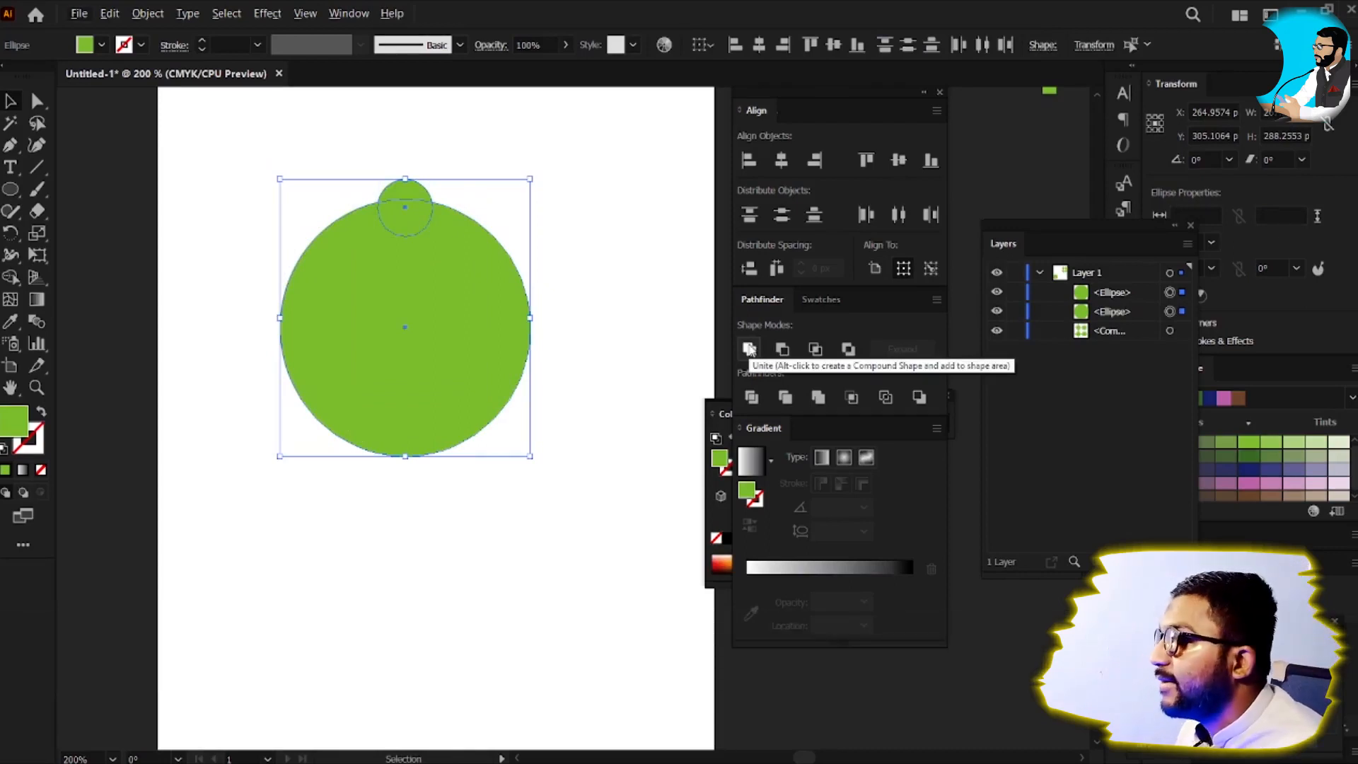
alt+click(749, 347)
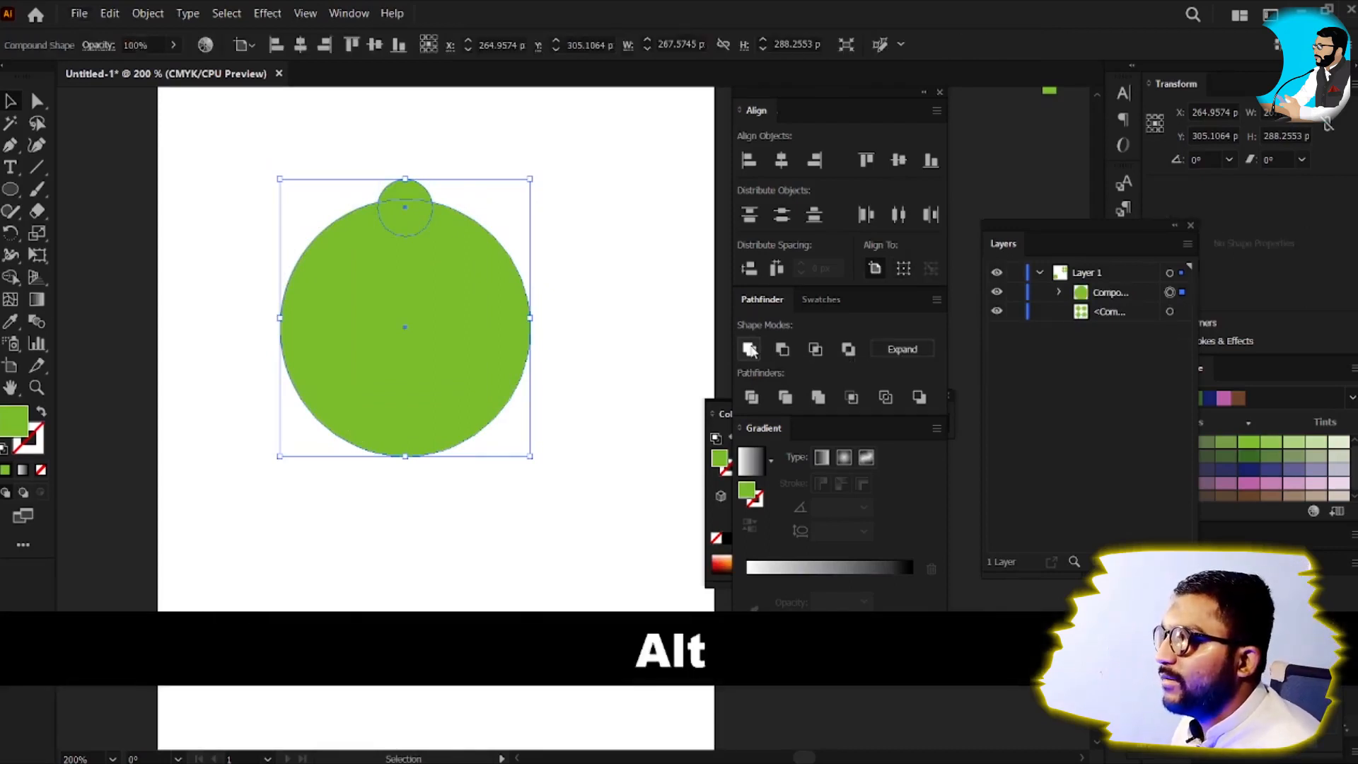
click(538, 270)
click(456, 248)
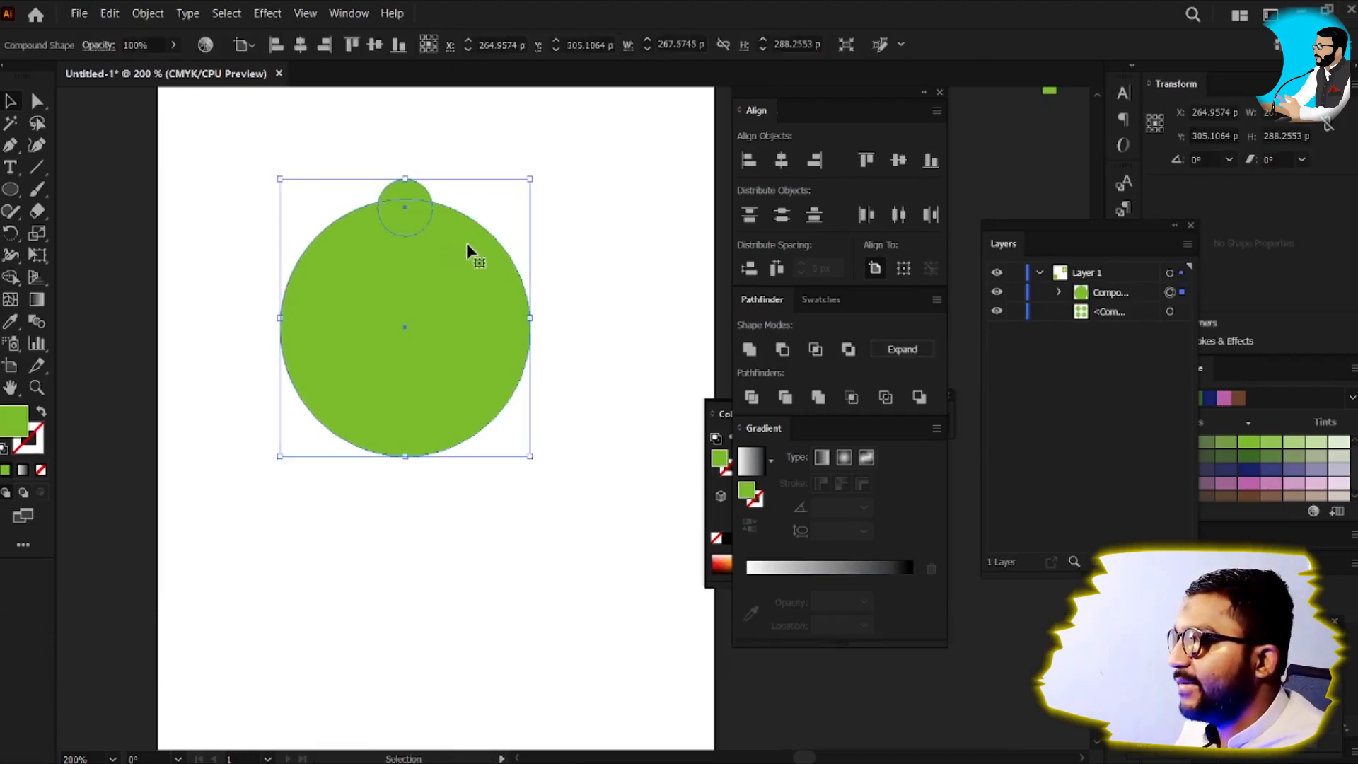
Step: Move the united square grid back beside the compound shape so that it overlaps the artboard's upper-right corner
drag(267, 153, 628, 328)
key(v)
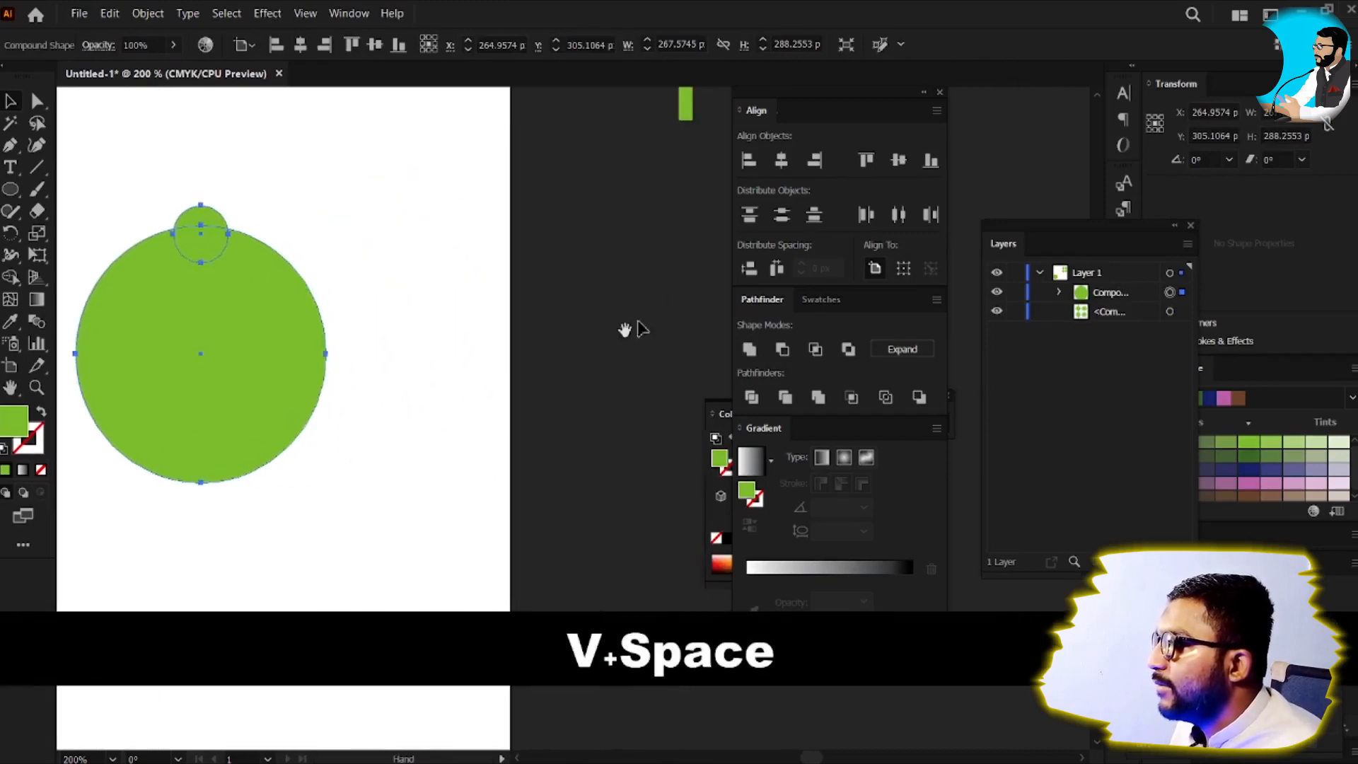
alt+click(612, 331)
key(v)
drag(669, 119, 569, 361)
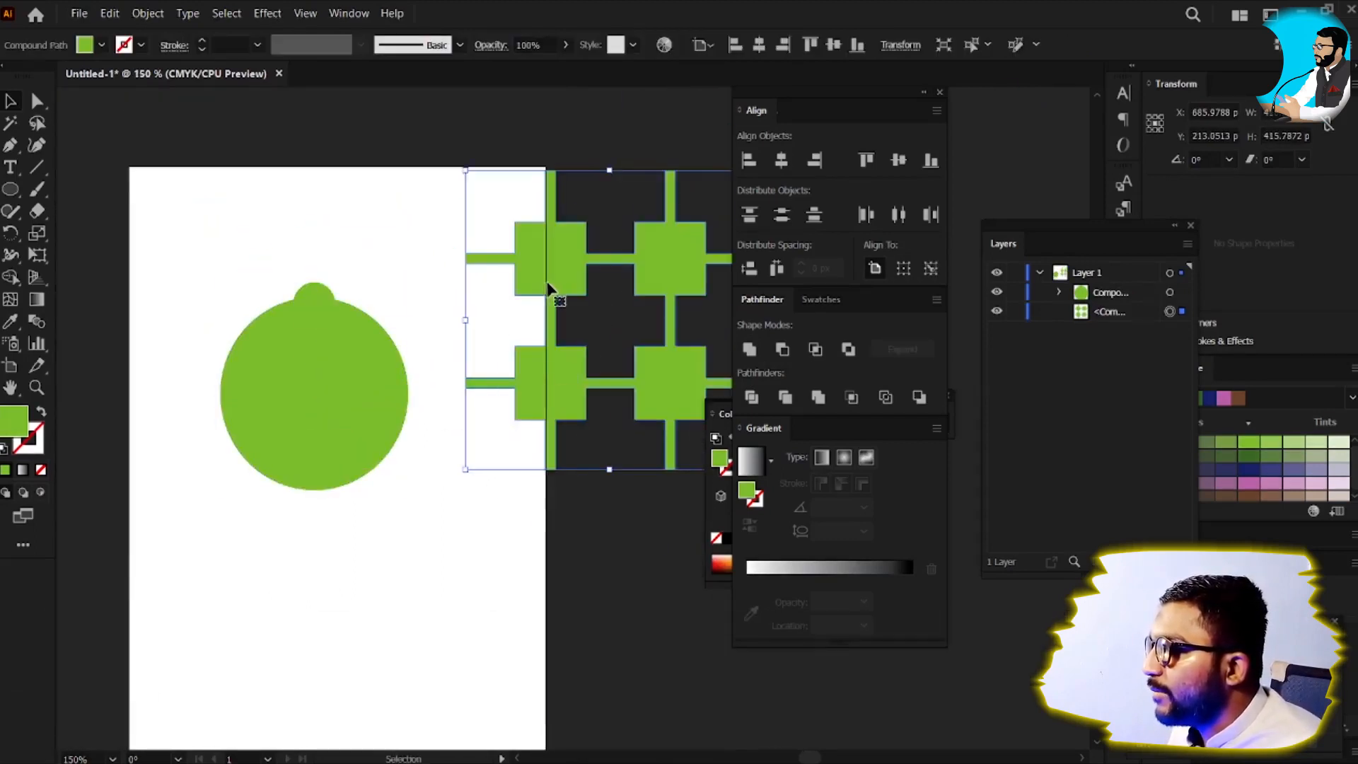
drag(559, 376, 487, 264)
Step: Select the compound shape and the united grid in turn to compare their outlines, and check the compound shape's available commands
click(341, 336)
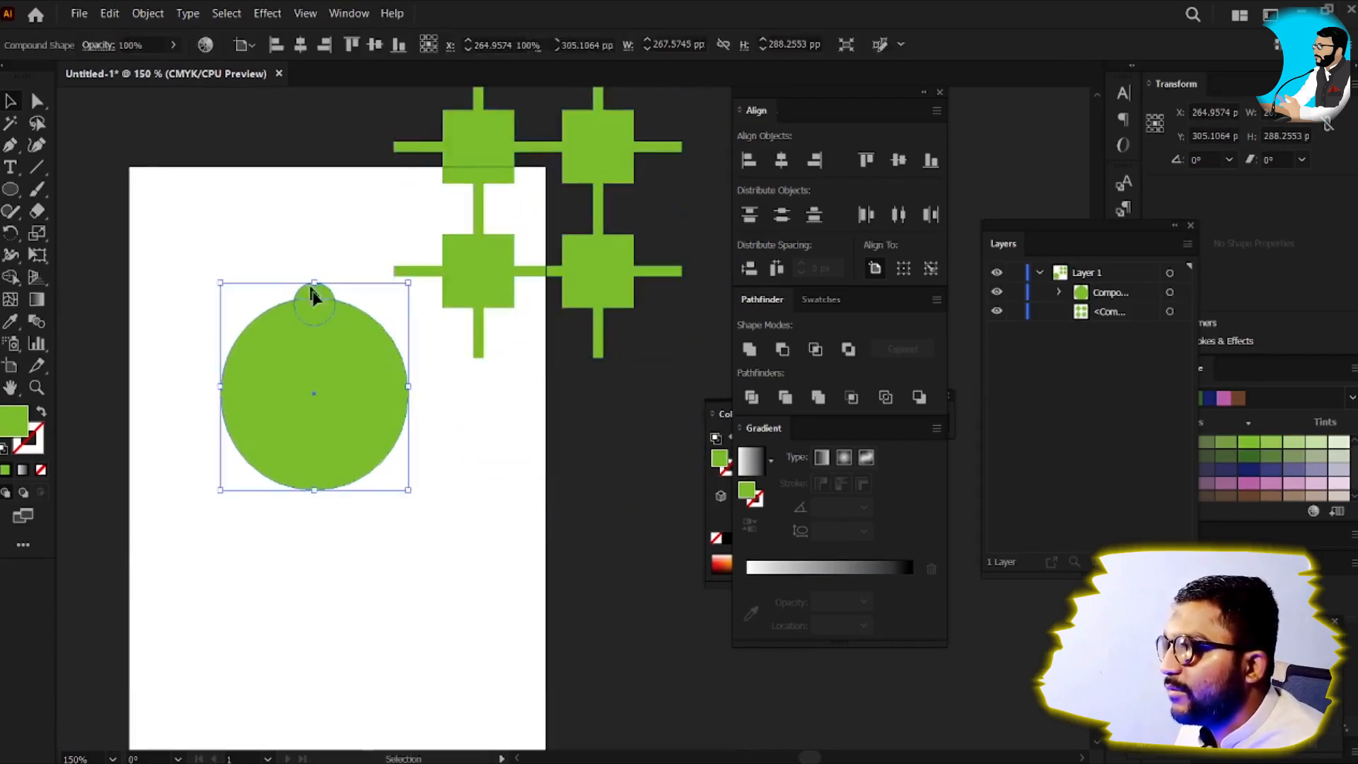
click(426, 280)
click(472, 289)
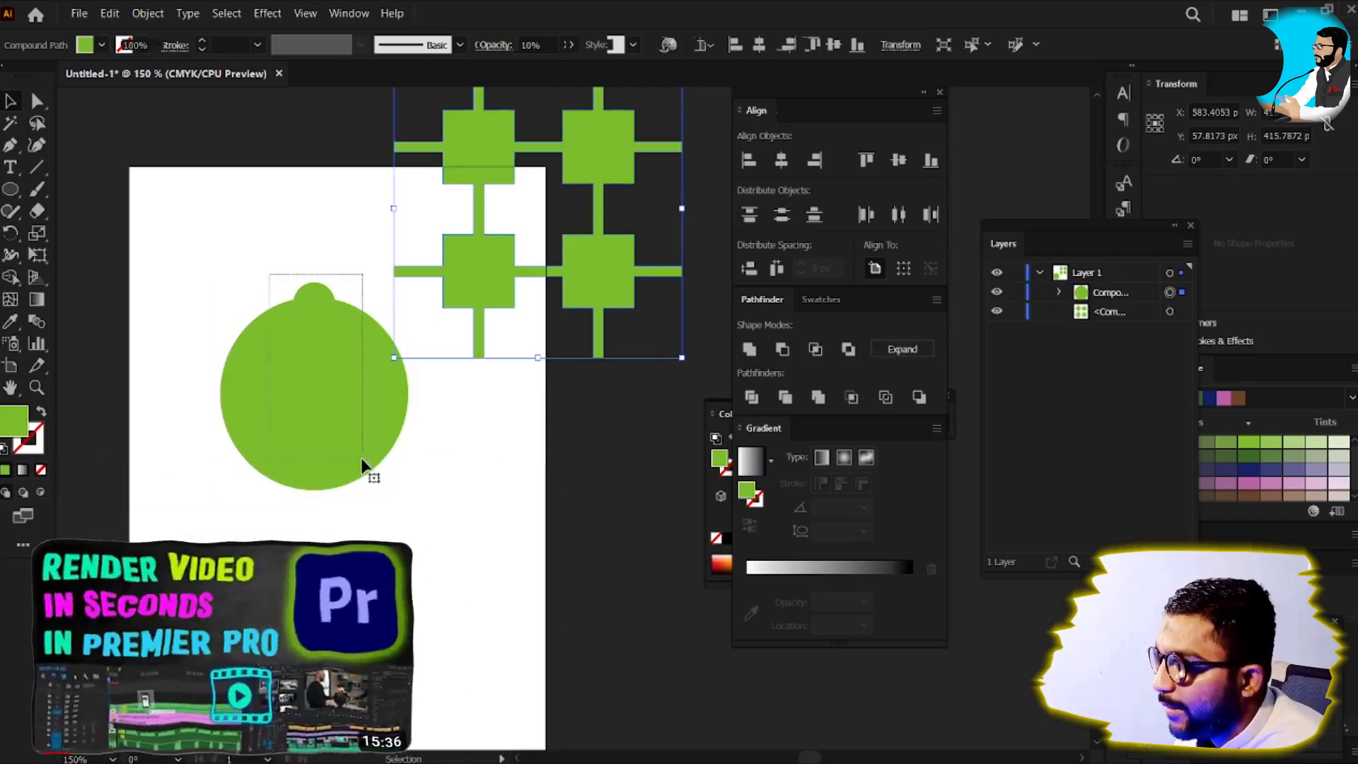
click(340, 400)
right_click(329, 363)
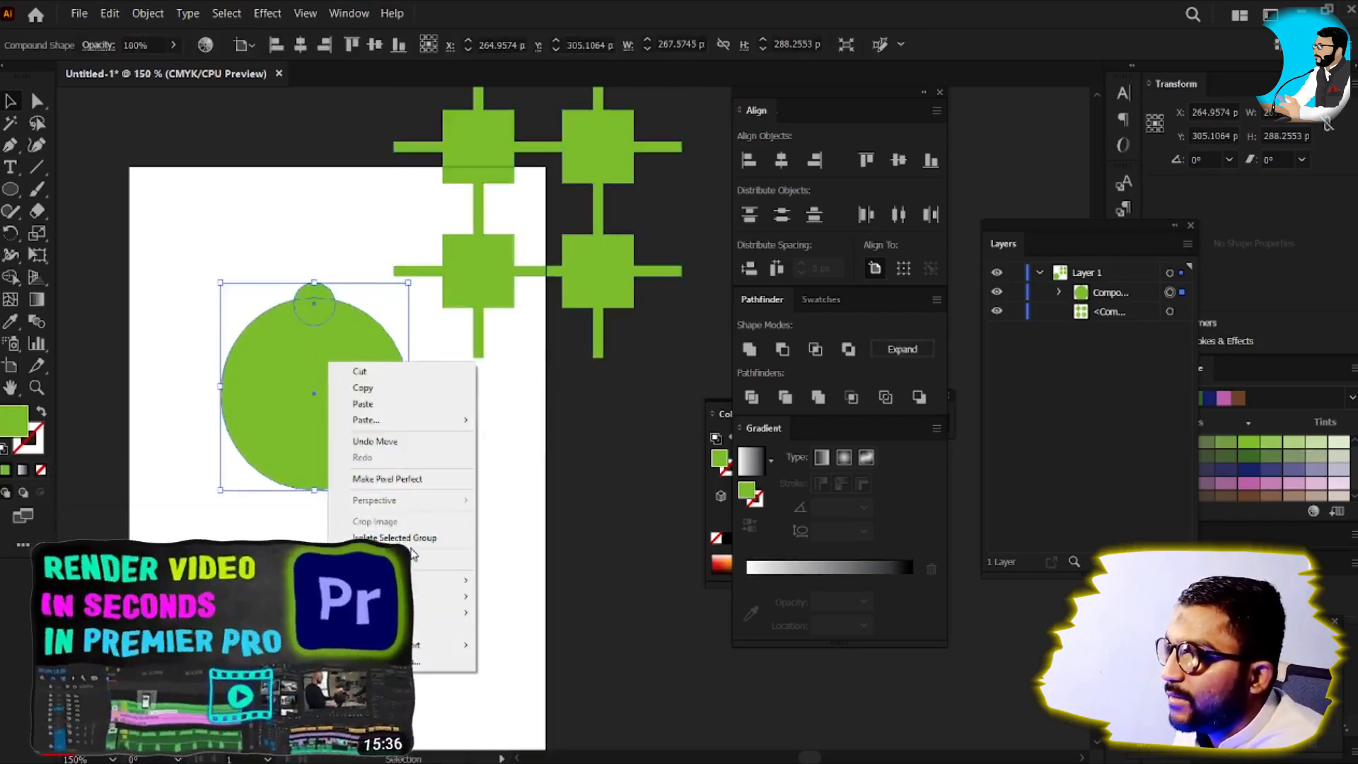
click(292, 228)
click(292, 228)
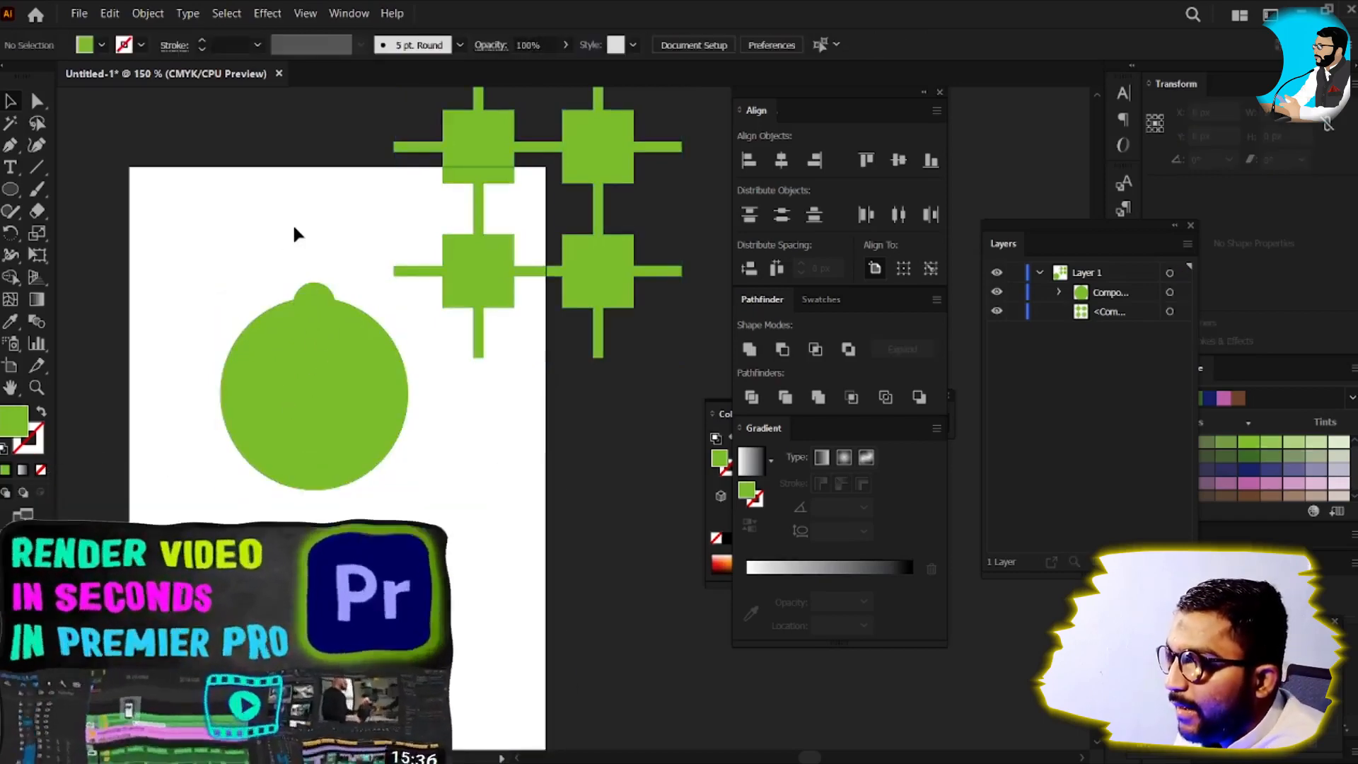
Step: Isolate the compound shape, select its large circle and change the fill from the green hue range to teal
click(320, 421)
double_click(345, 360)
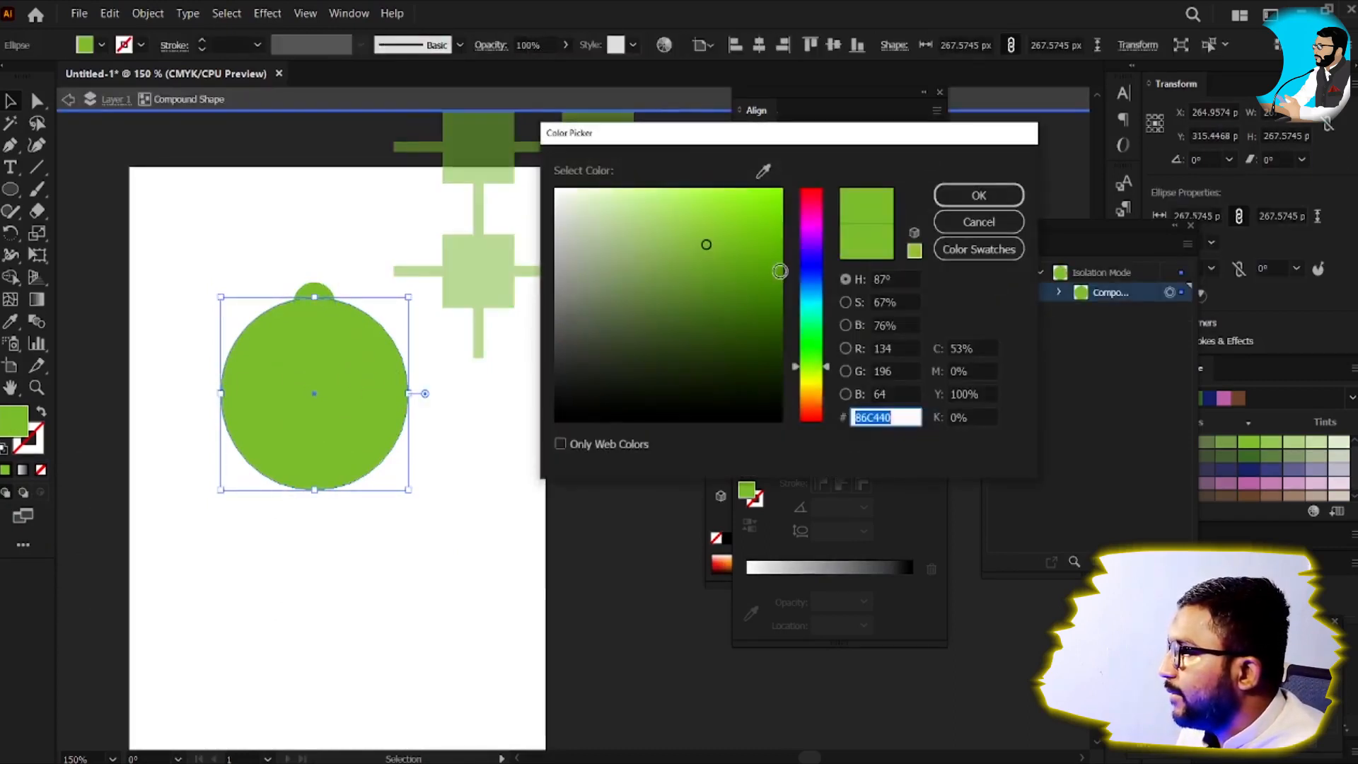
drag(811, 366, 811, 318)
click(961, 198)
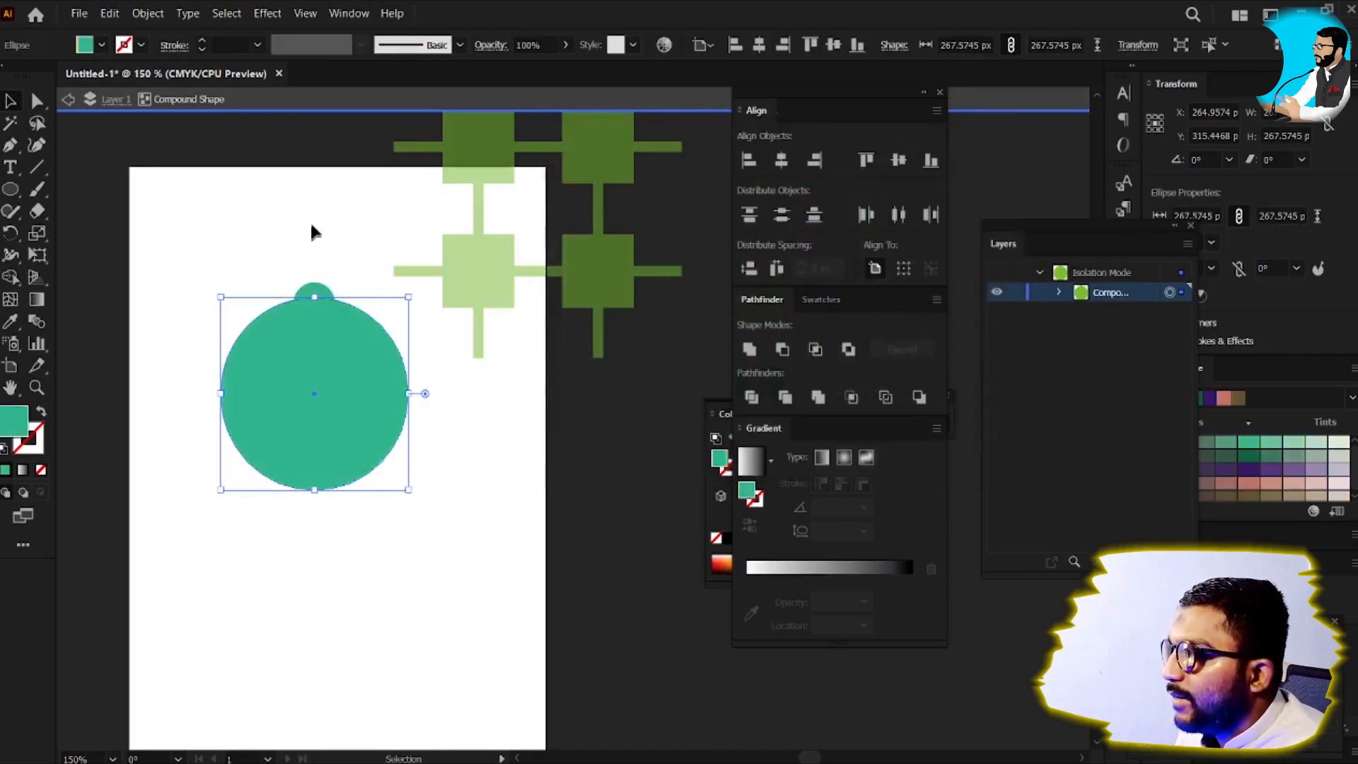
Step: Select the small circle inside the isolated compound shape and exit isolation mode with it still selected
click(324, 346)
double_click(323, 347)
click(328, 318)
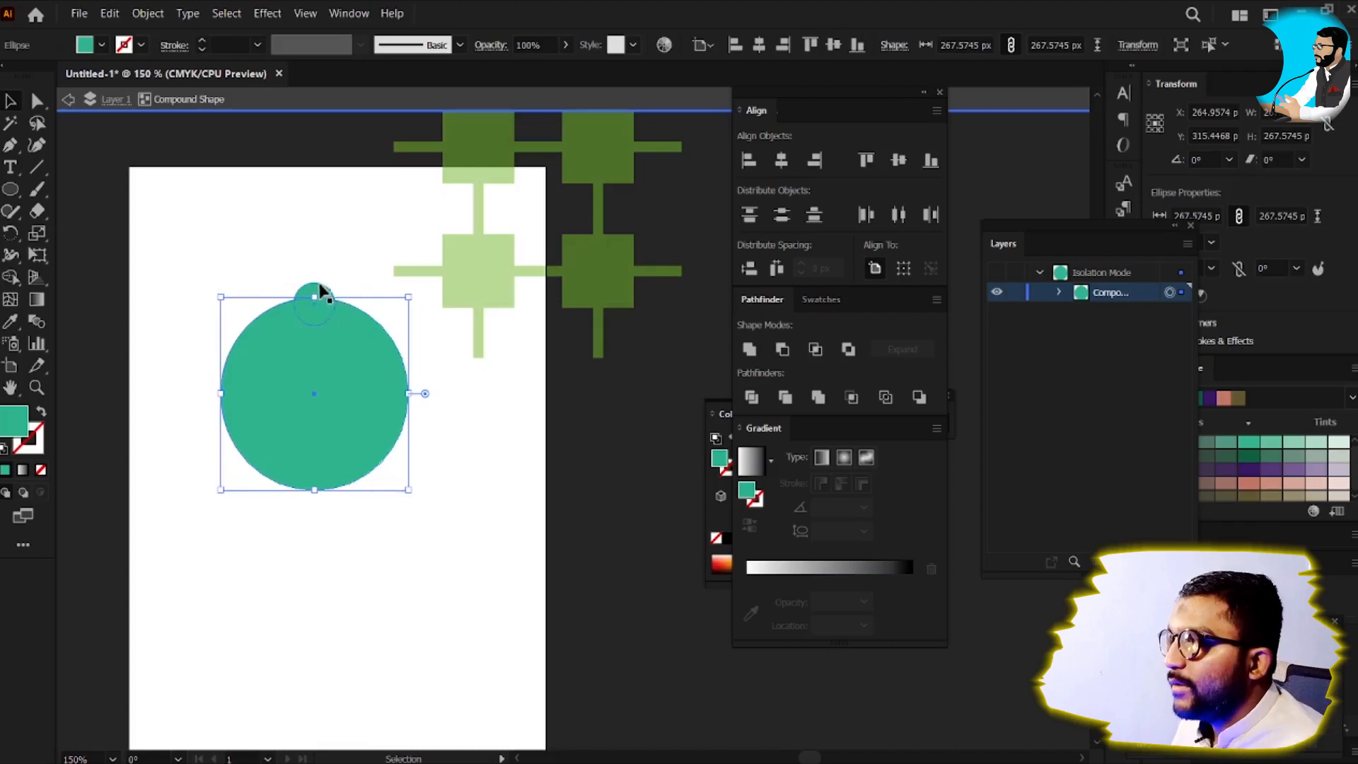
click(320, 287)
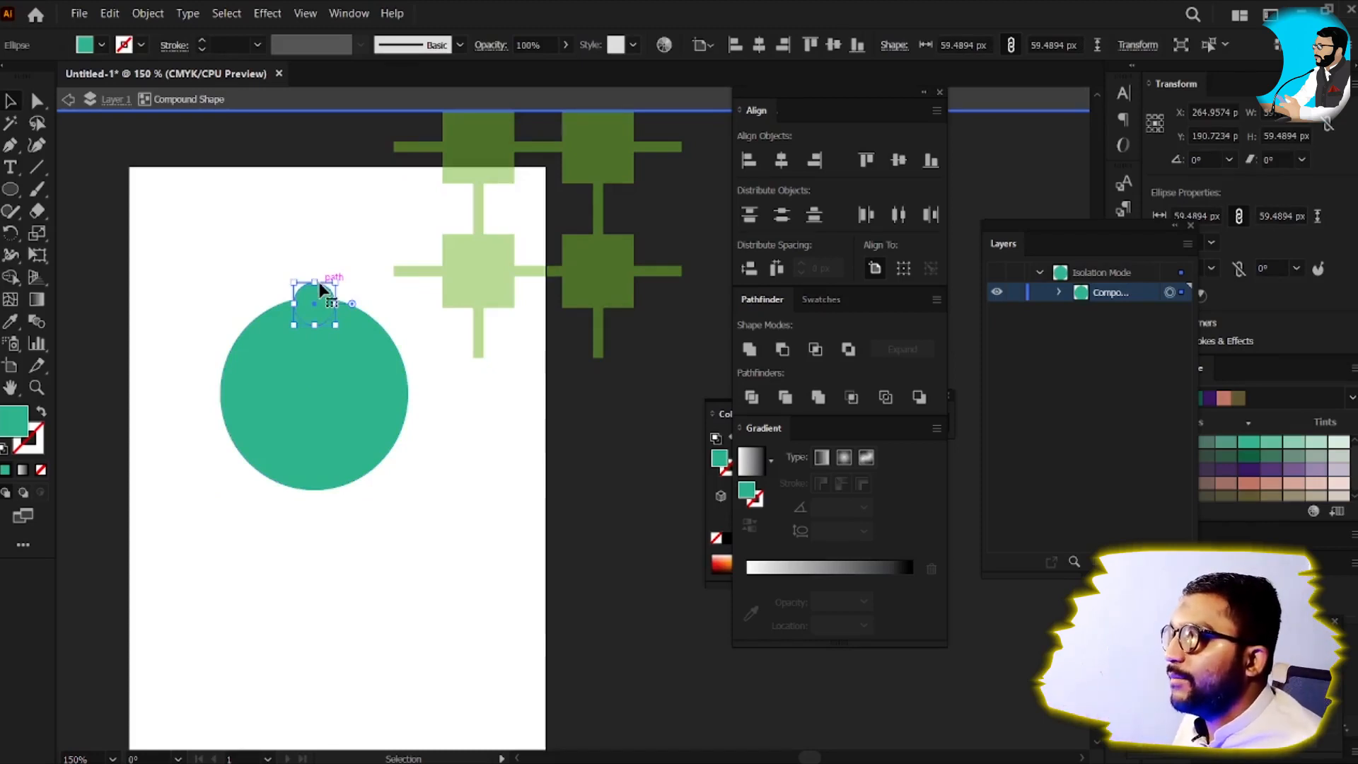
click(384, 109)
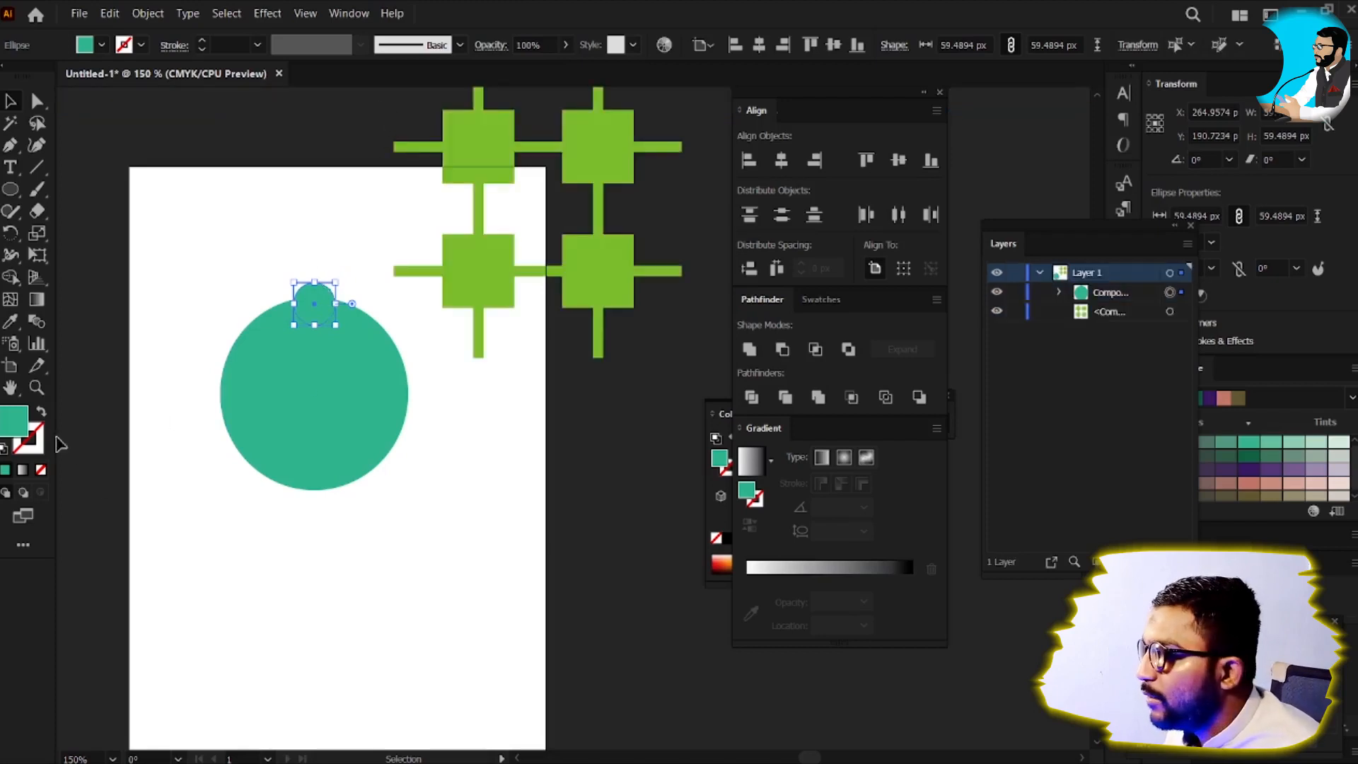
Step: Give the circles' compound shape a black (000000) stroke with a weight of 2 pt
double_click(32, 439)
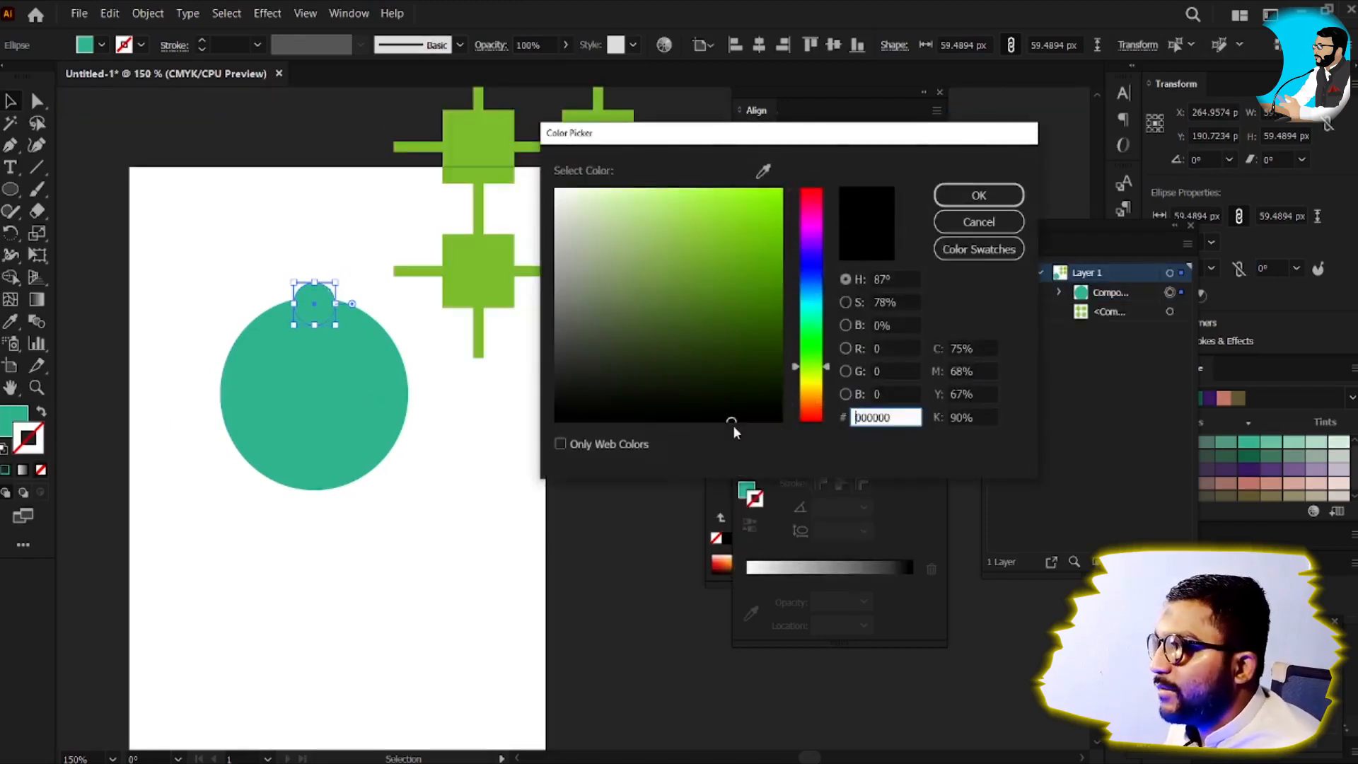
key(Return)
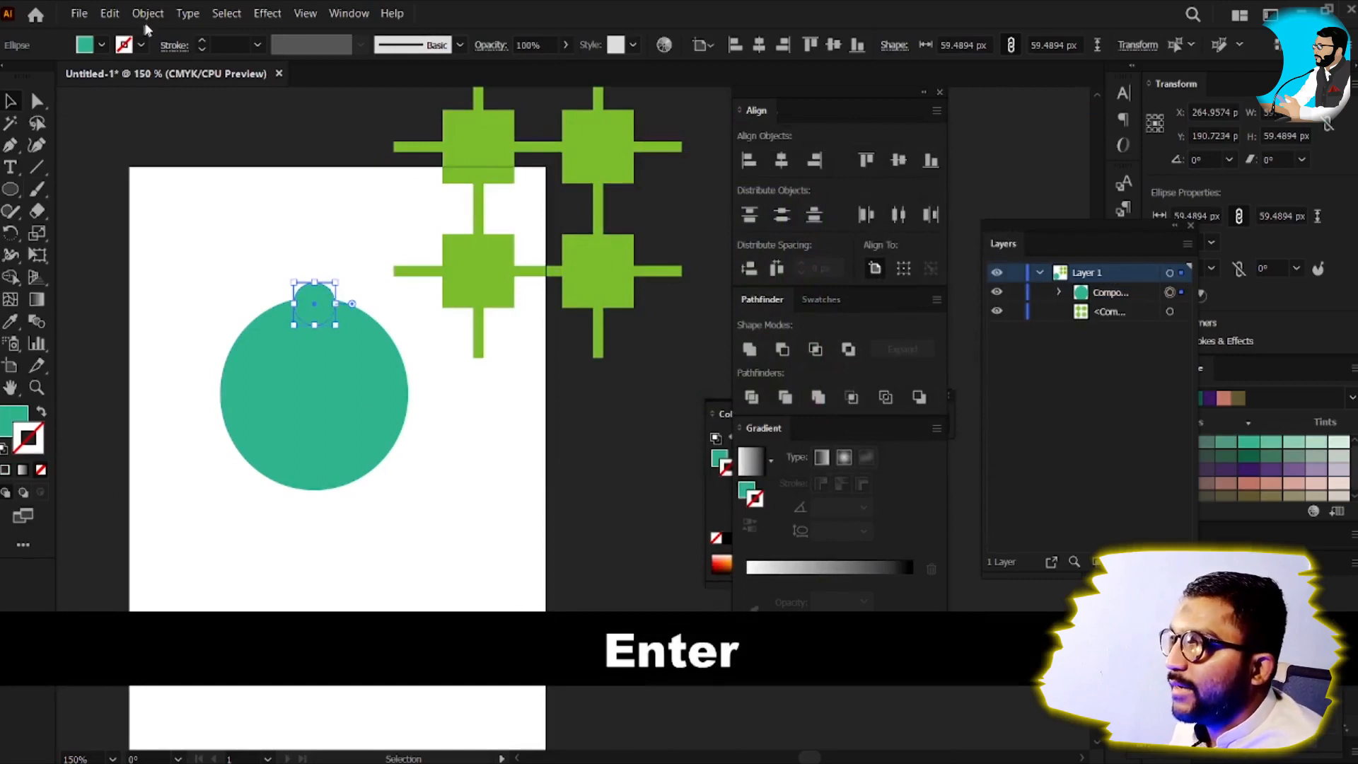
click(239, 37)
text(2)
key(Return)
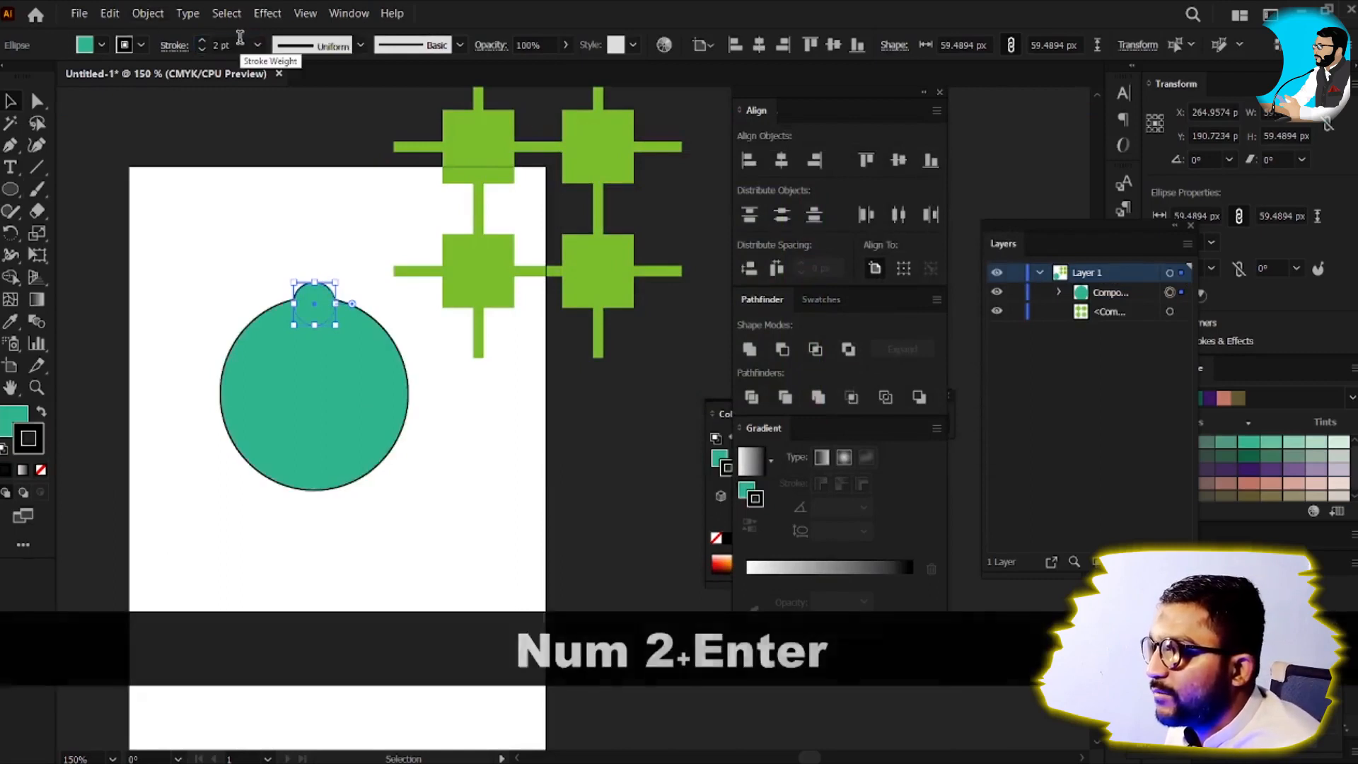
Step: Select and deselect the compound shape to examine its merged stroke and the component outlines of both circles
click(438, 344)
scroll(379, 398, up, 1)
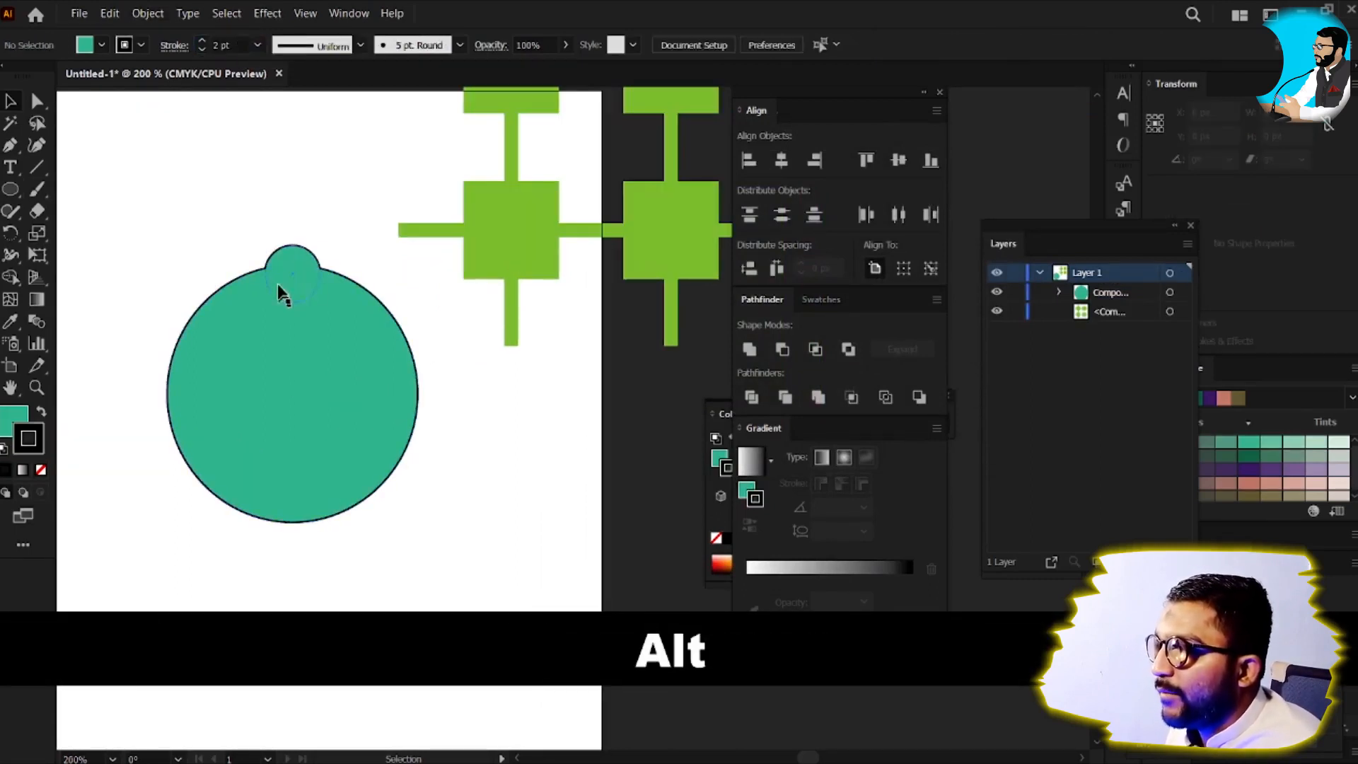
click(315, 398)
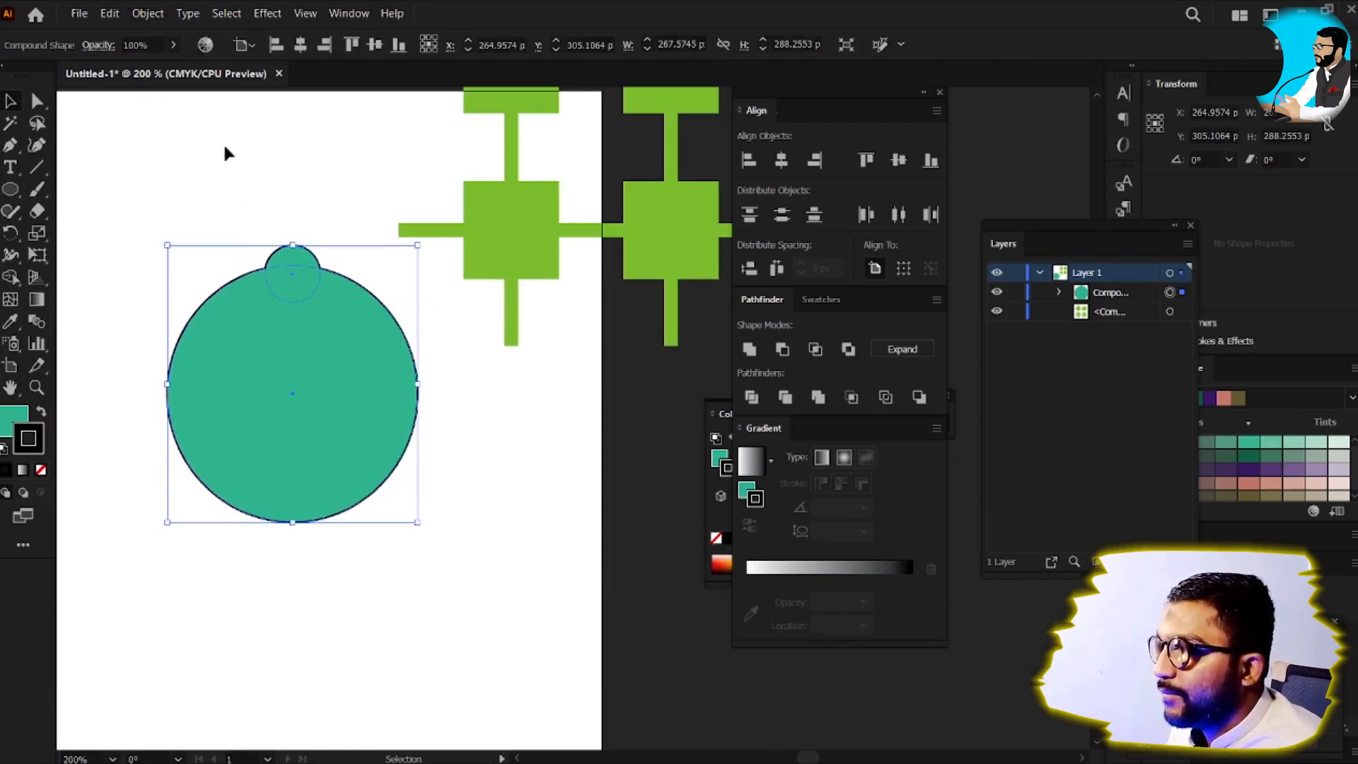
key(v)
click(230, 173)
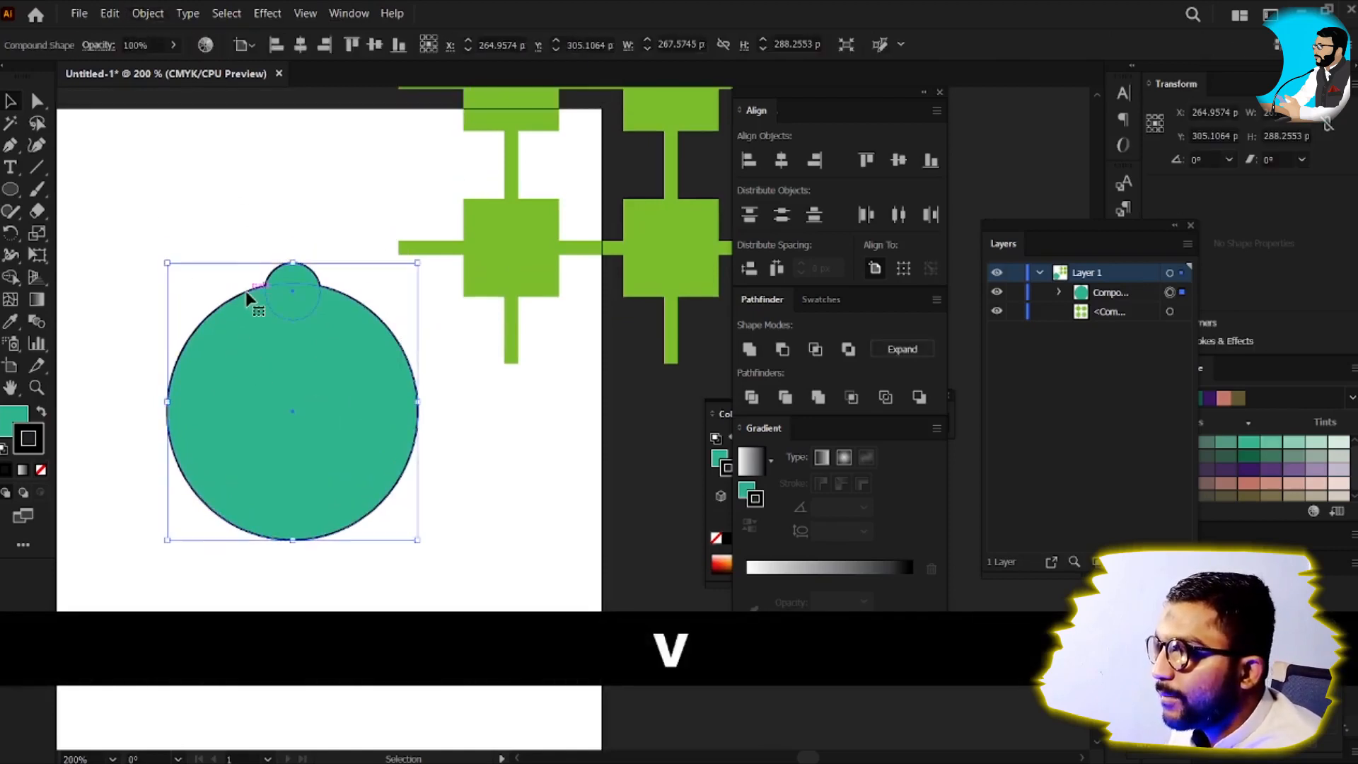
scroll(294, 288, up, 1)
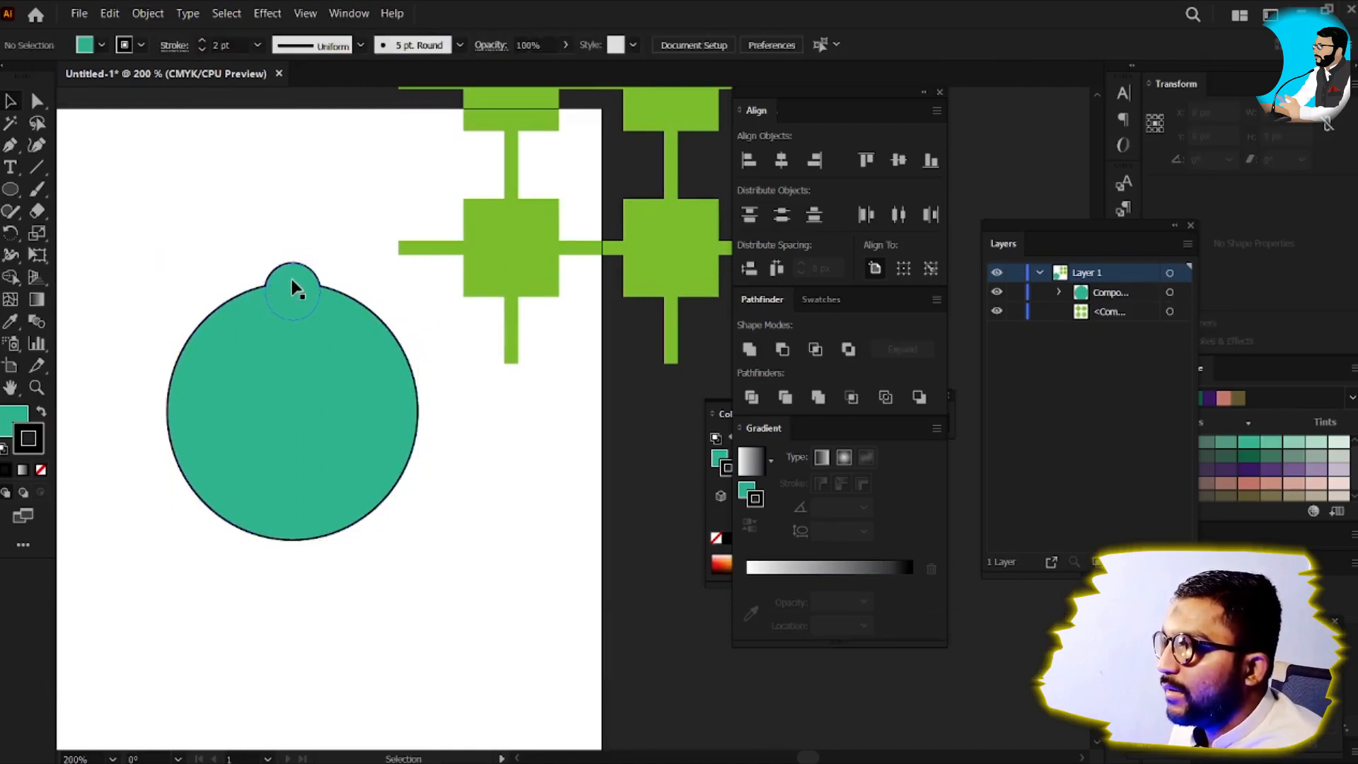
drag(172, 212, 312, 387)
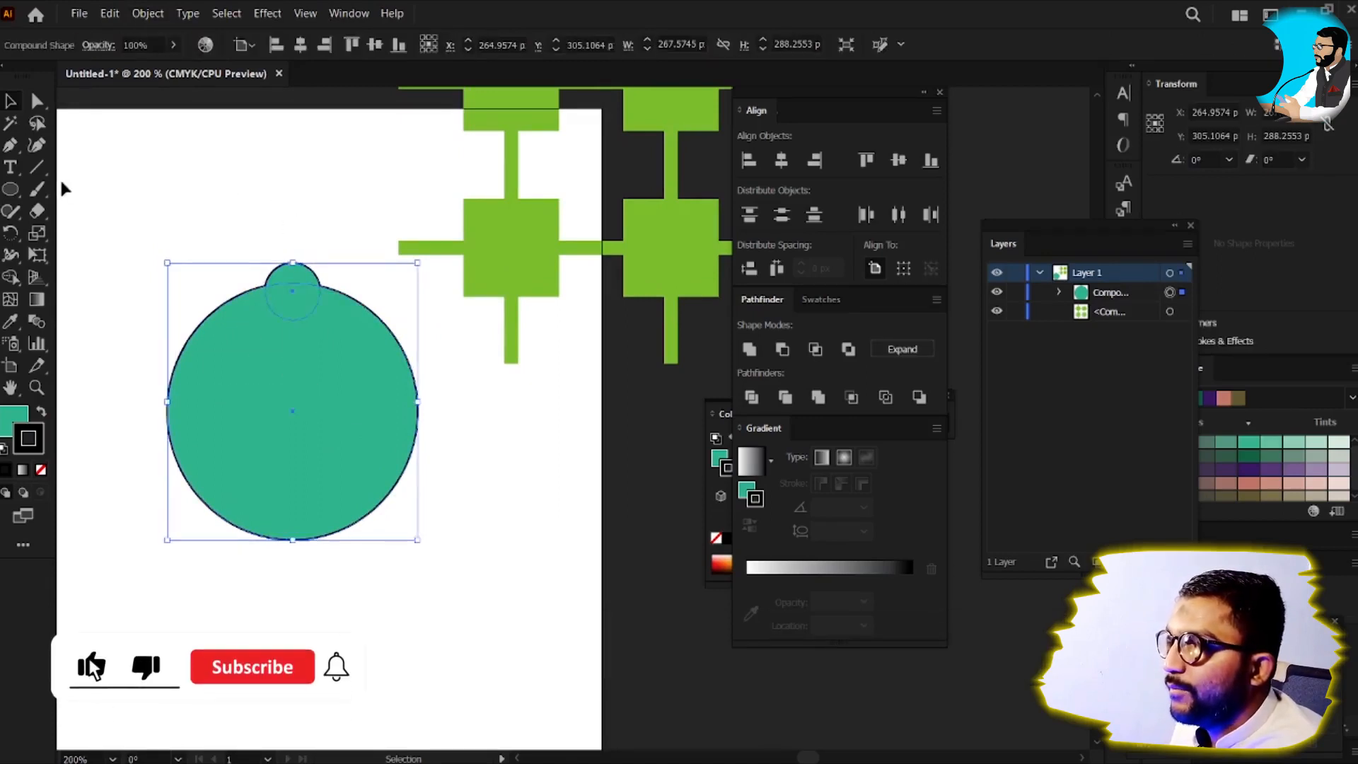
key(a)
key(v)
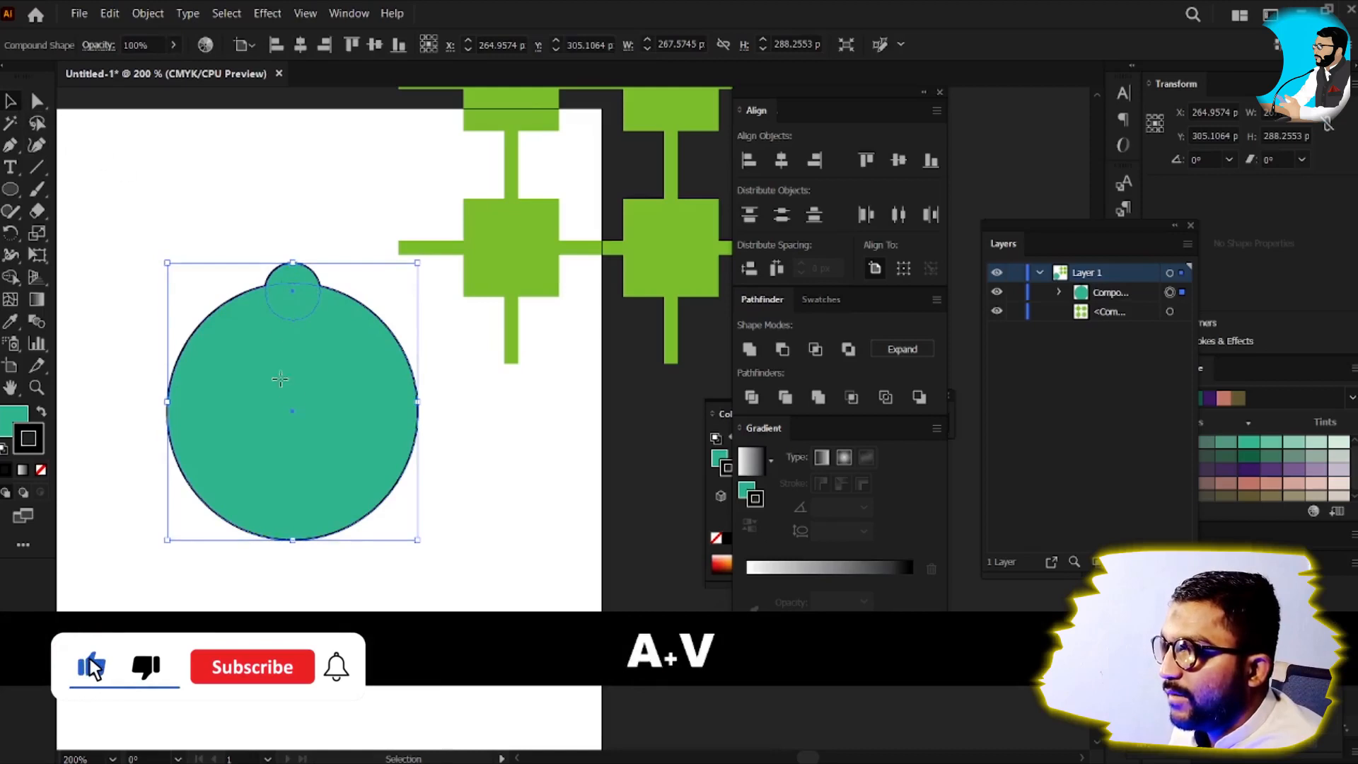
Step: Isolate the compound shape, set its large circle's stroke weight to 4 pt, and exit isolation mode
double_click(308, 375)
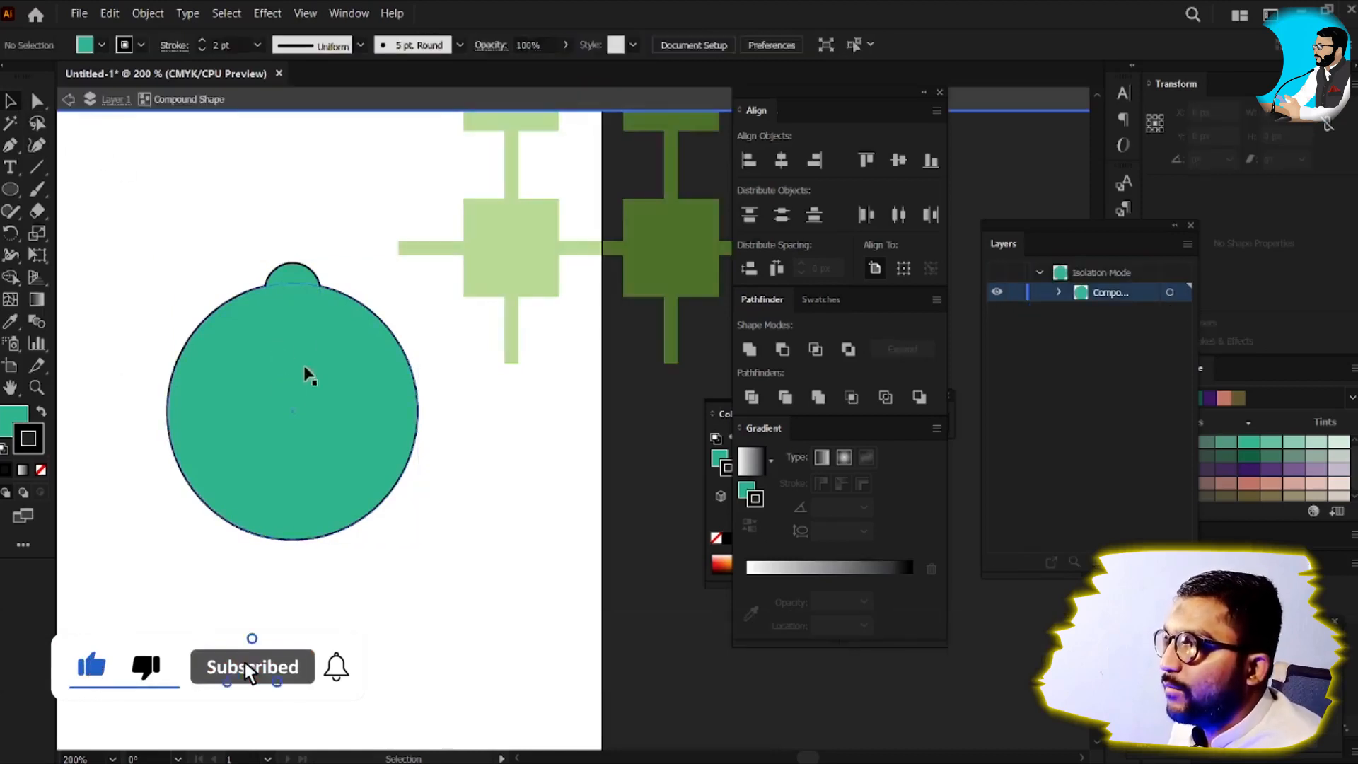
click(309, 374)
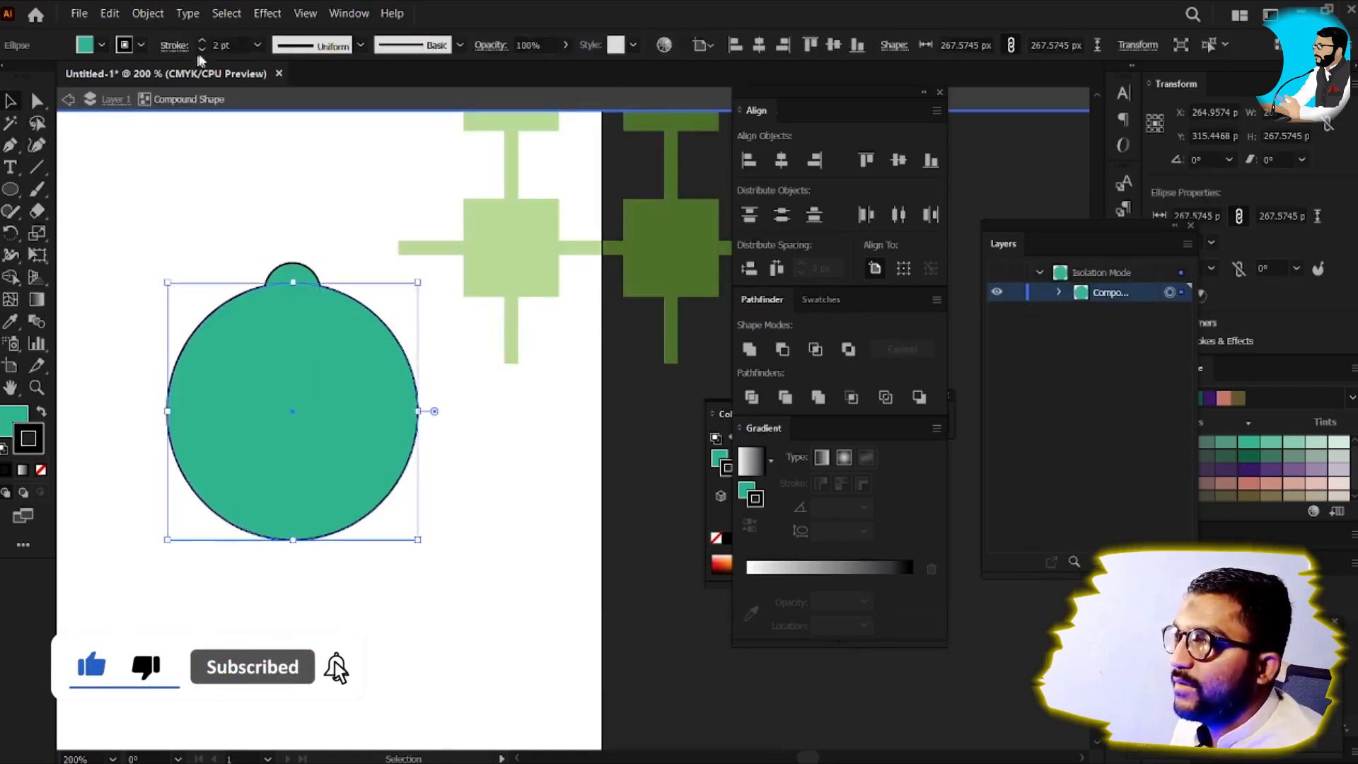
click(229, 45)
text(4)
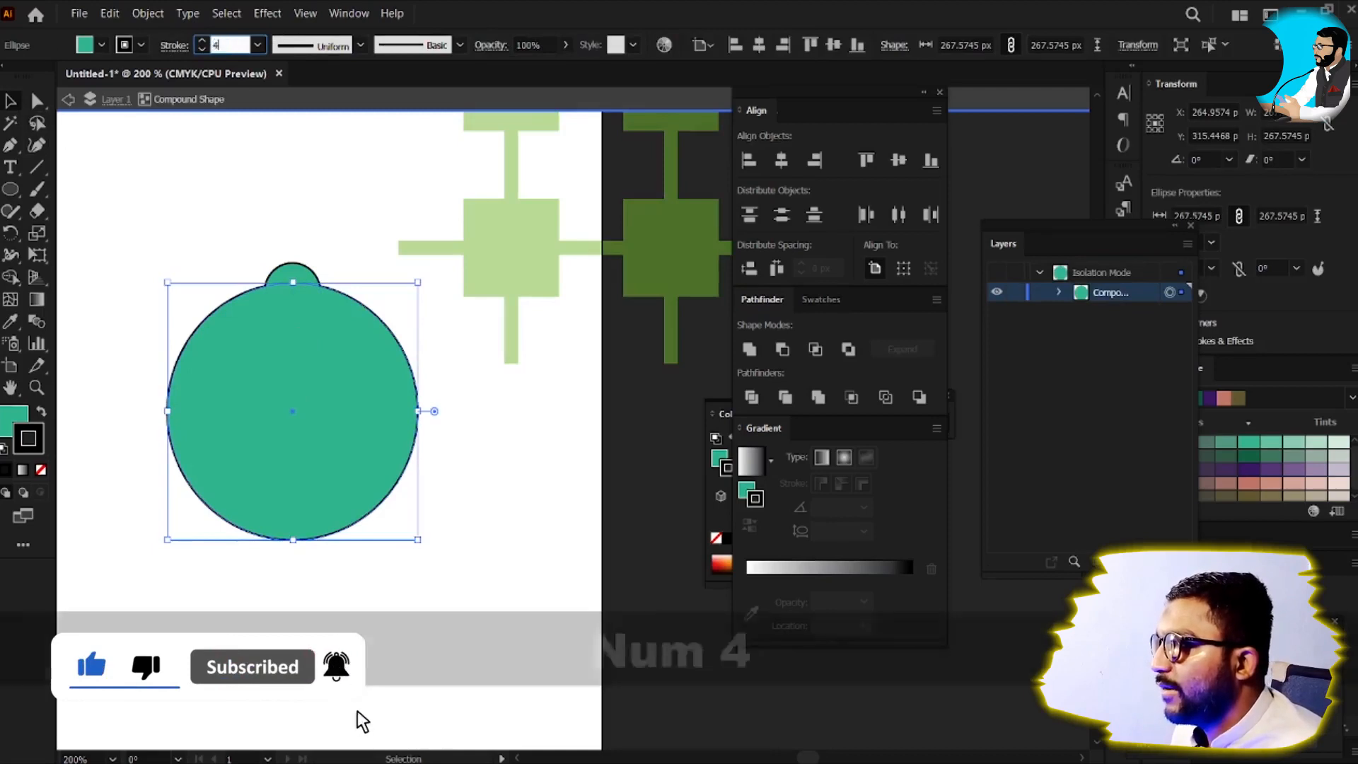
key(Return)
double_click(401, 107)
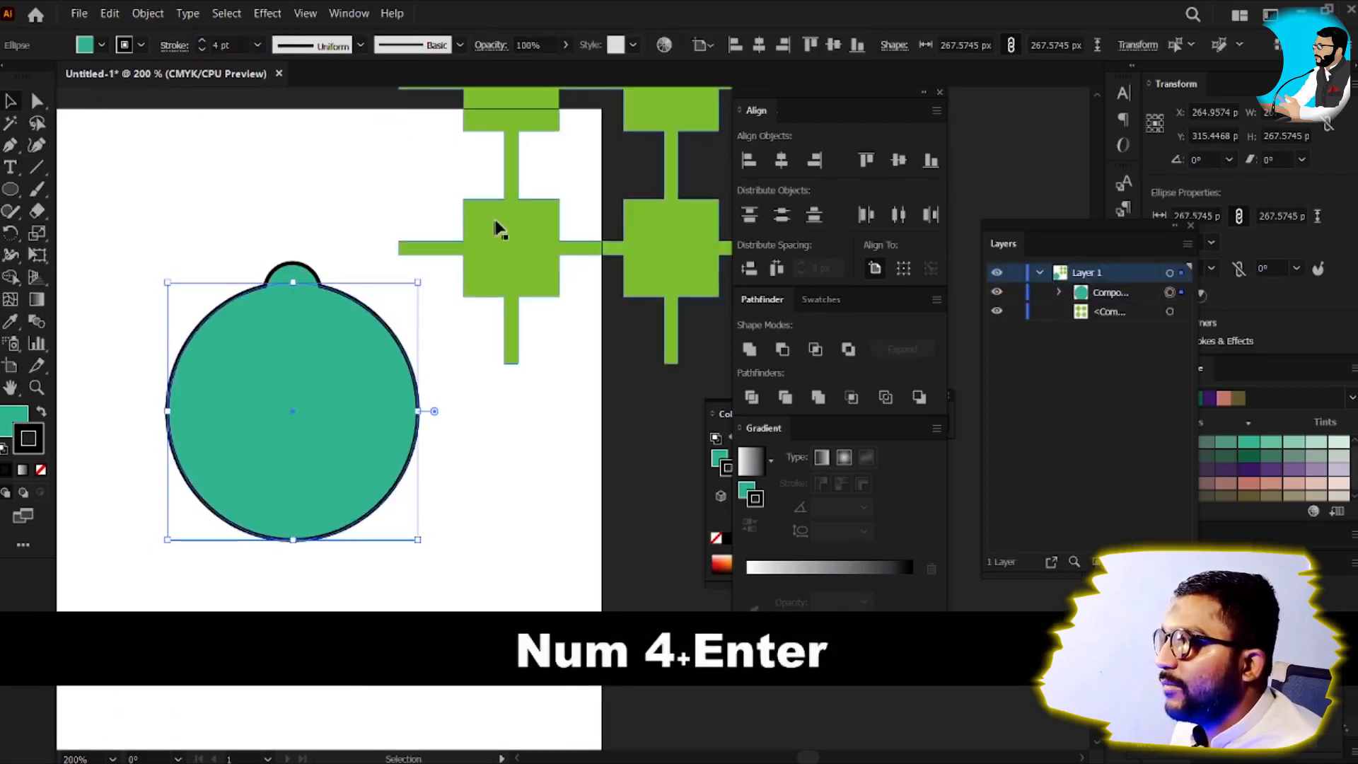
Step: Give the united square grid a black stroke, trying 2 pt before setting its weight to 5 pt
click(497, 228)
click(207, 47)
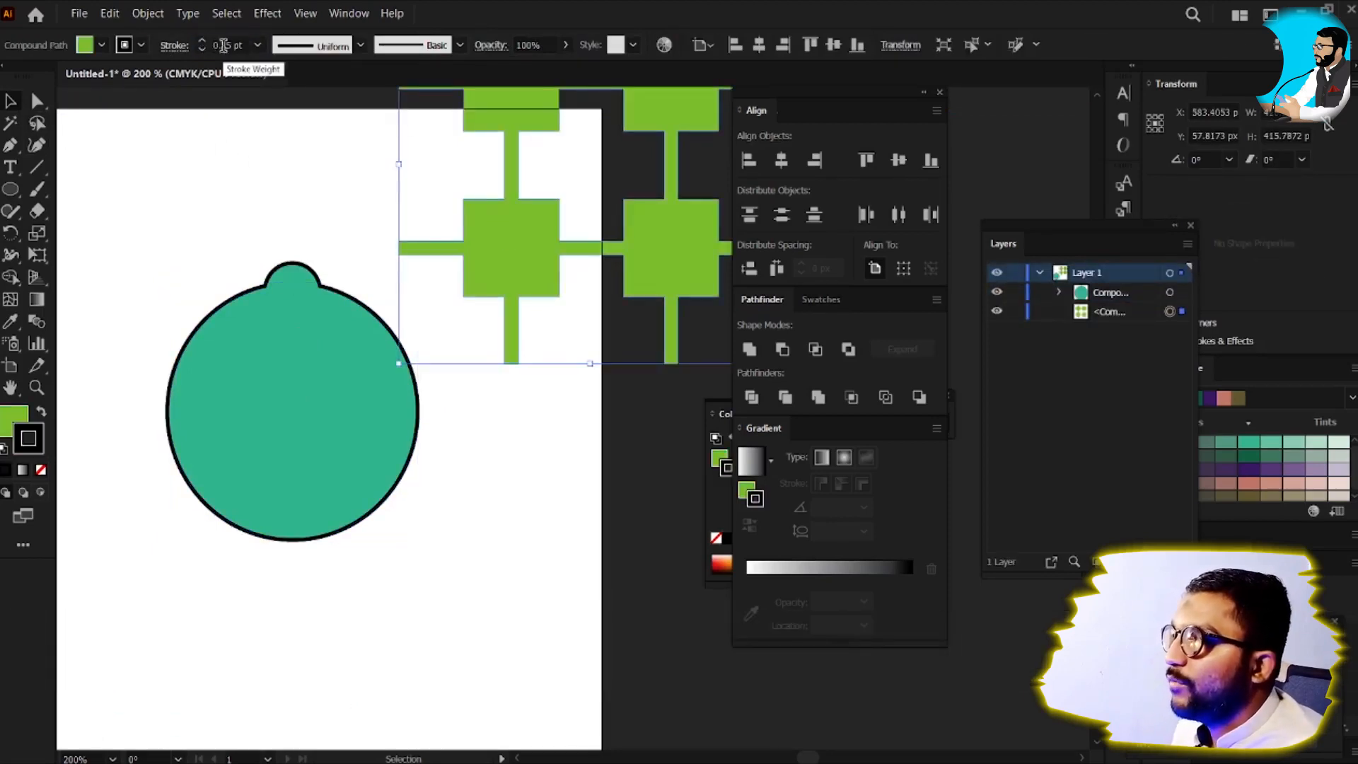
text(2)
key(Return)
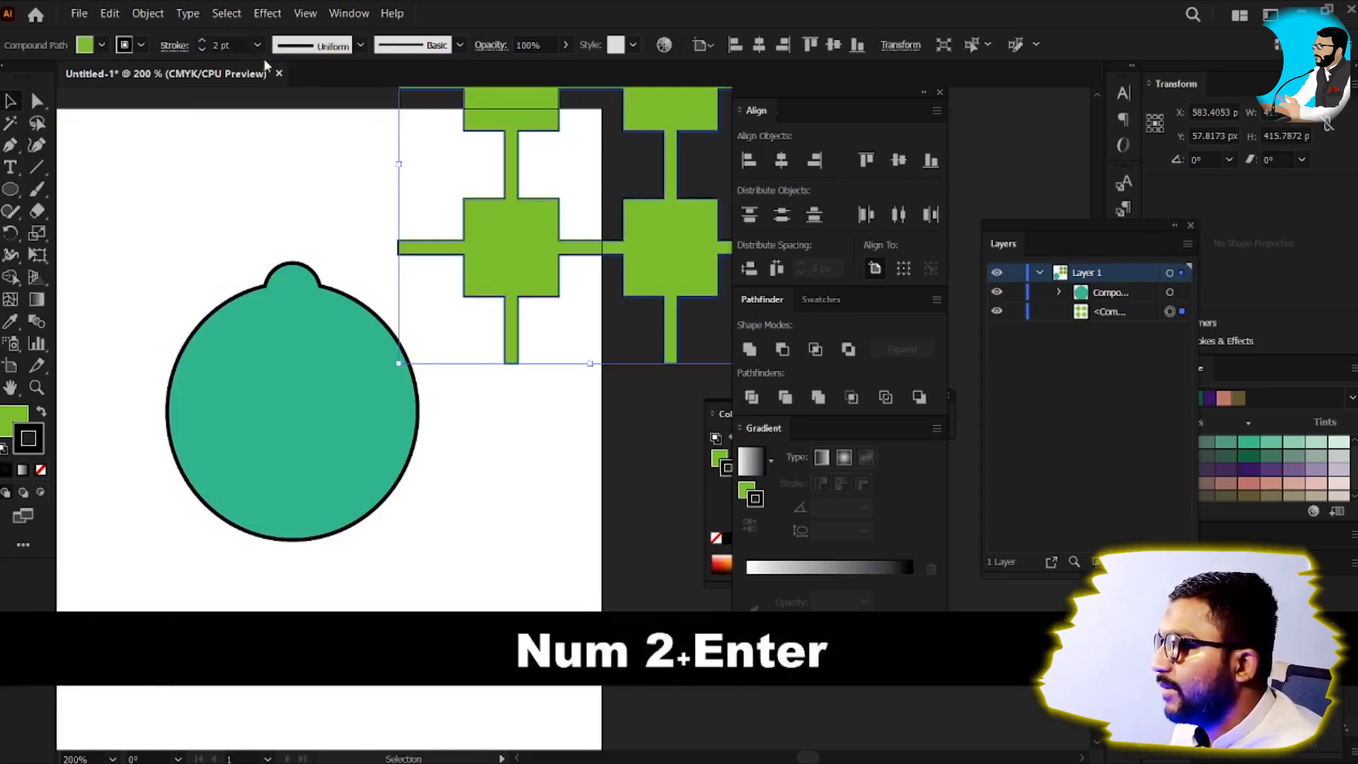
click(225, 44)
text(5)
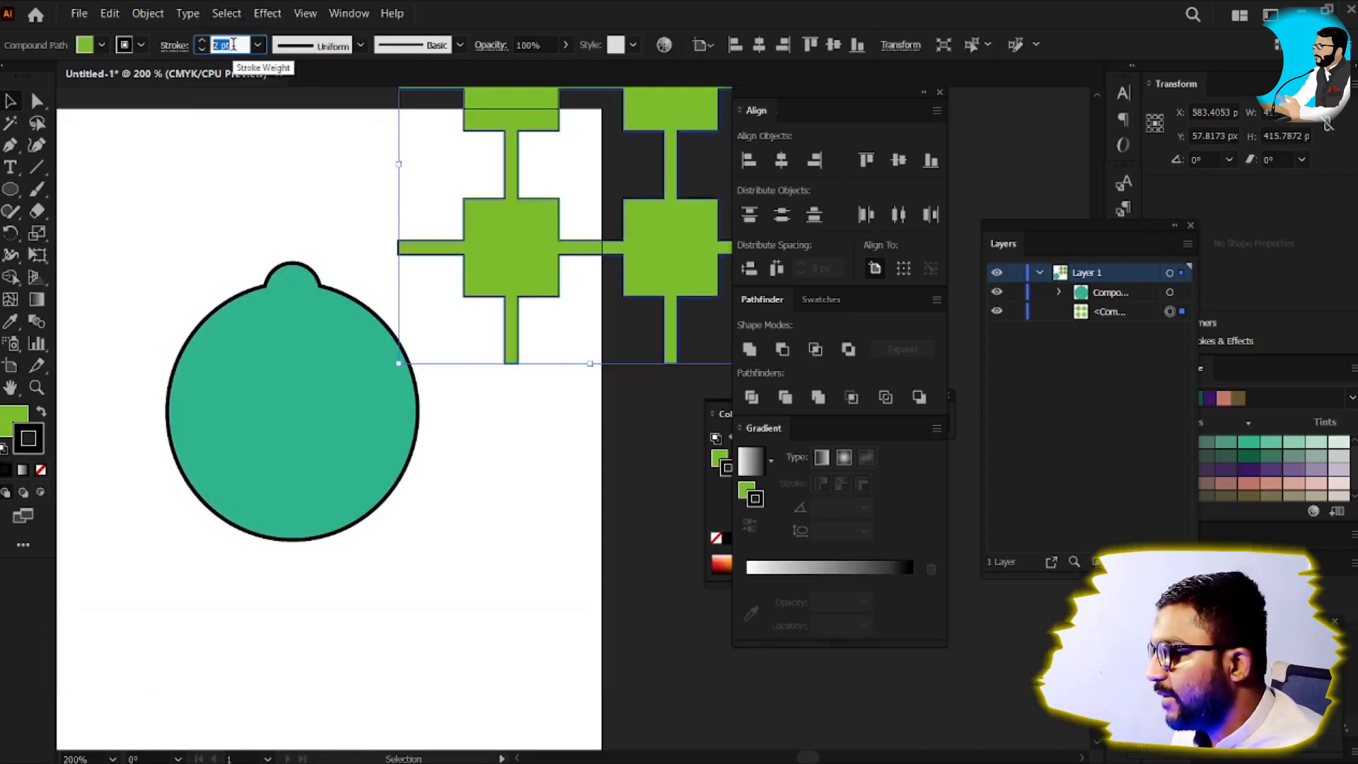
key(Return)
click(549, 502)
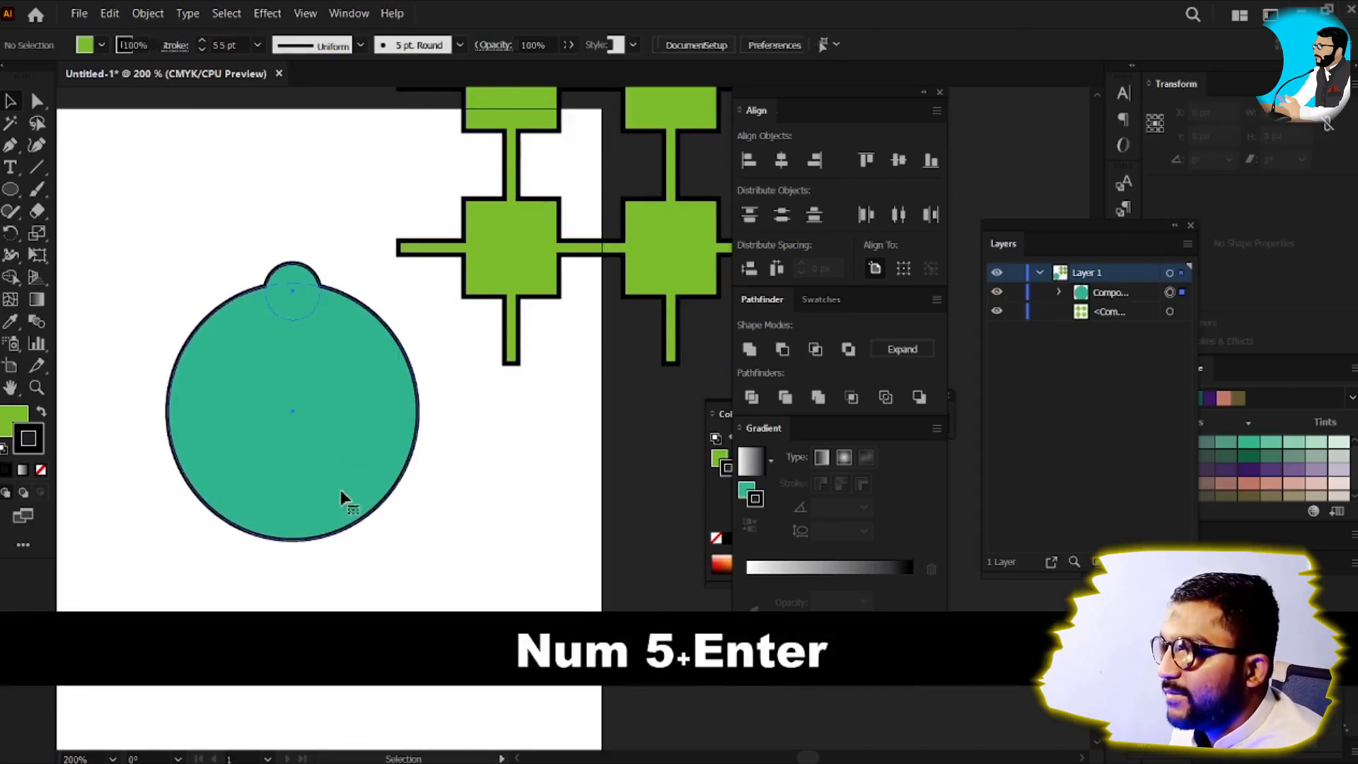
Step: Select the small circle inside the compound shape and move it to the right edge of the large circle
click(343, 500)
double_click(300, 293)
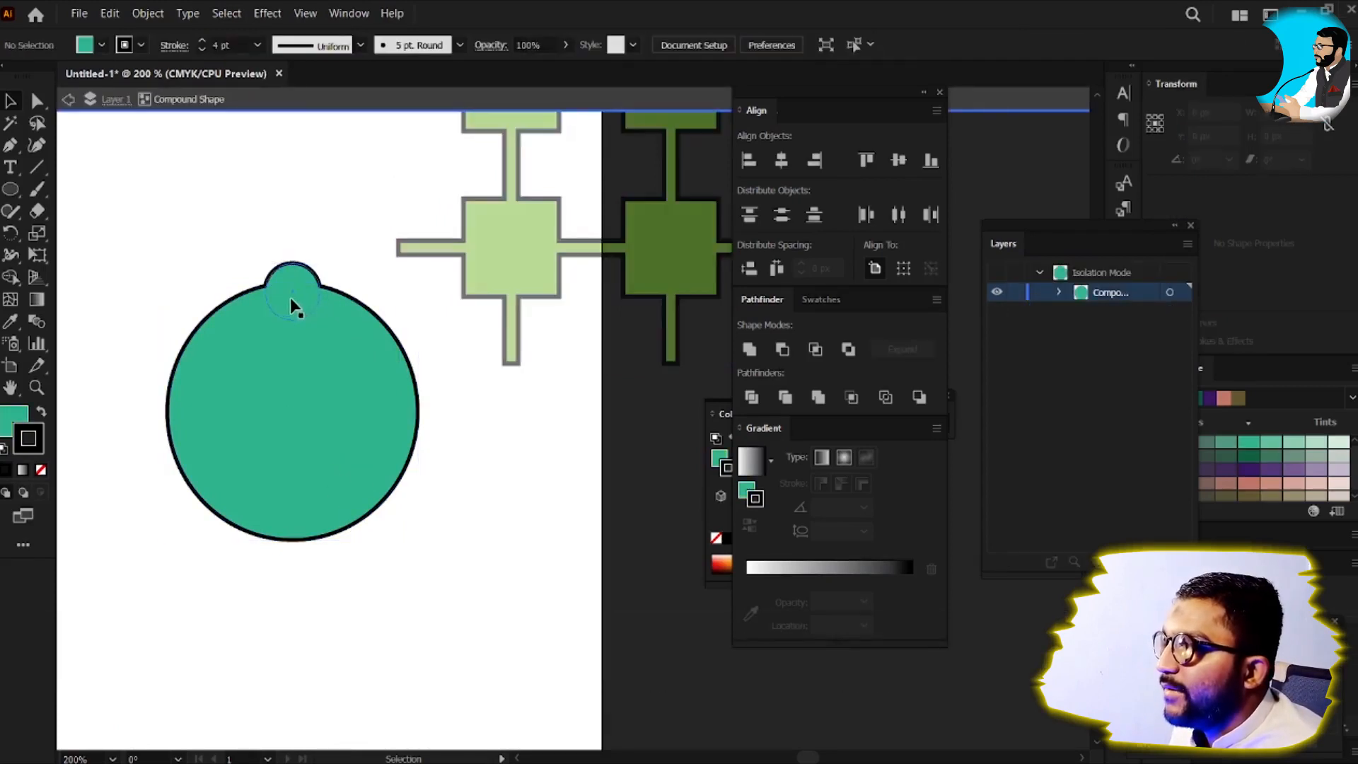
click(303, 315)
double_click(361, 124)
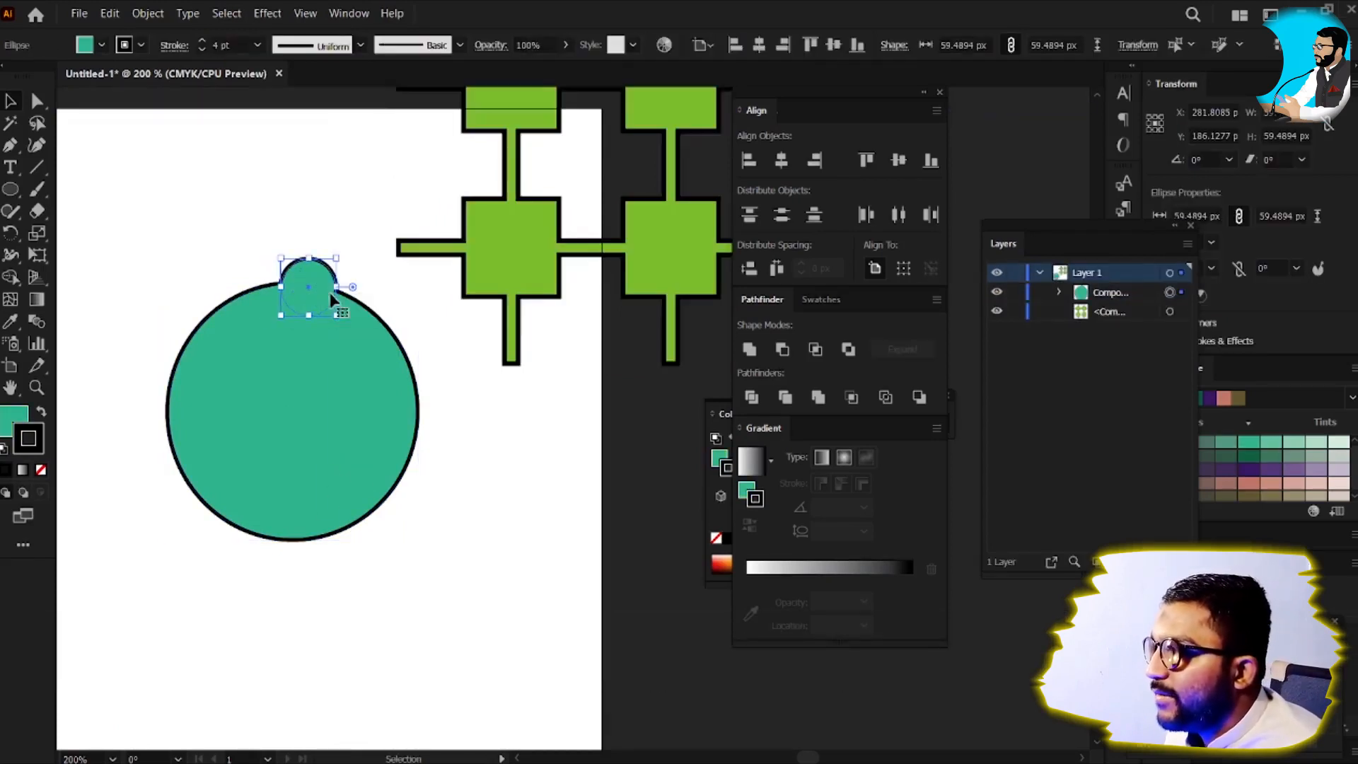
drag(316, 263, 417, 421)
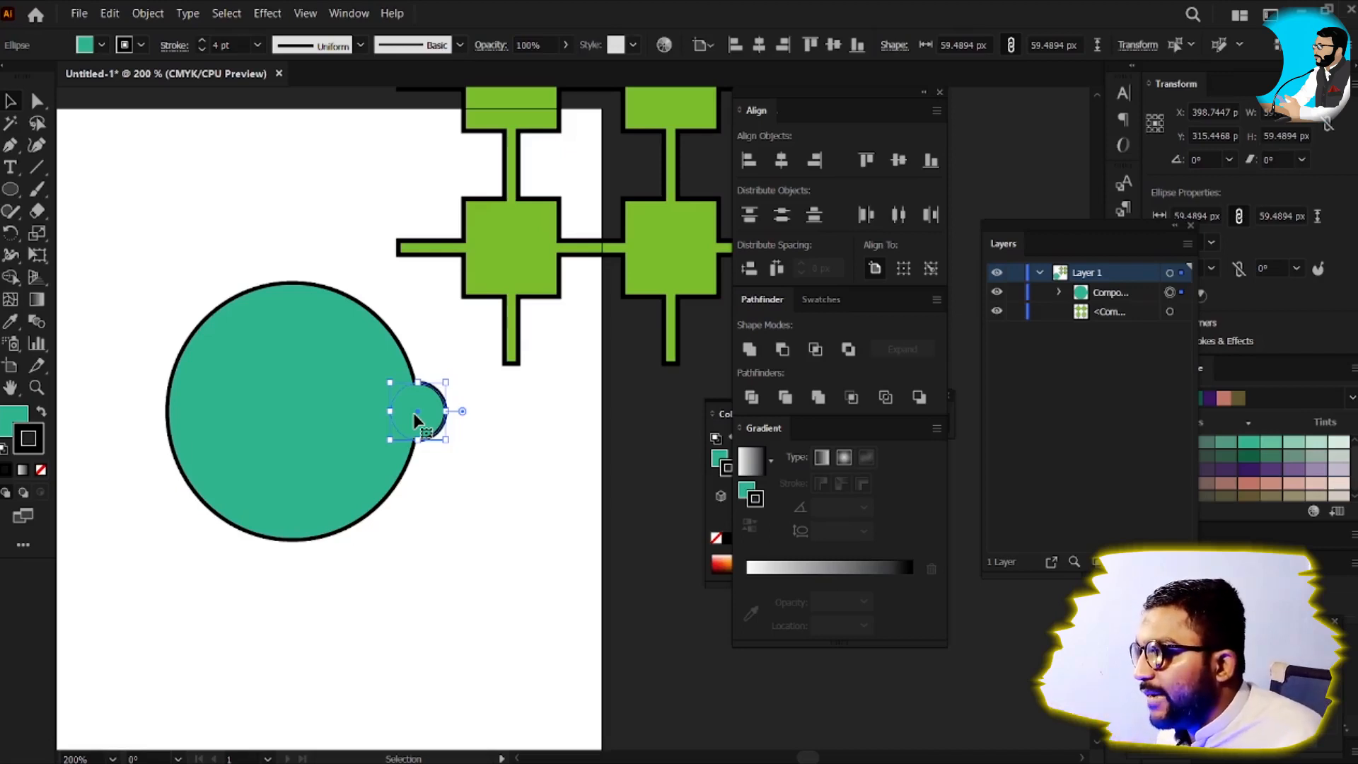
Step: Return the small circle to the large circle's top edge, stretch it to about 81 px tall, and nudge it into the middle
drag(413, 425, 298, 294)
key(Down)
key(Right)
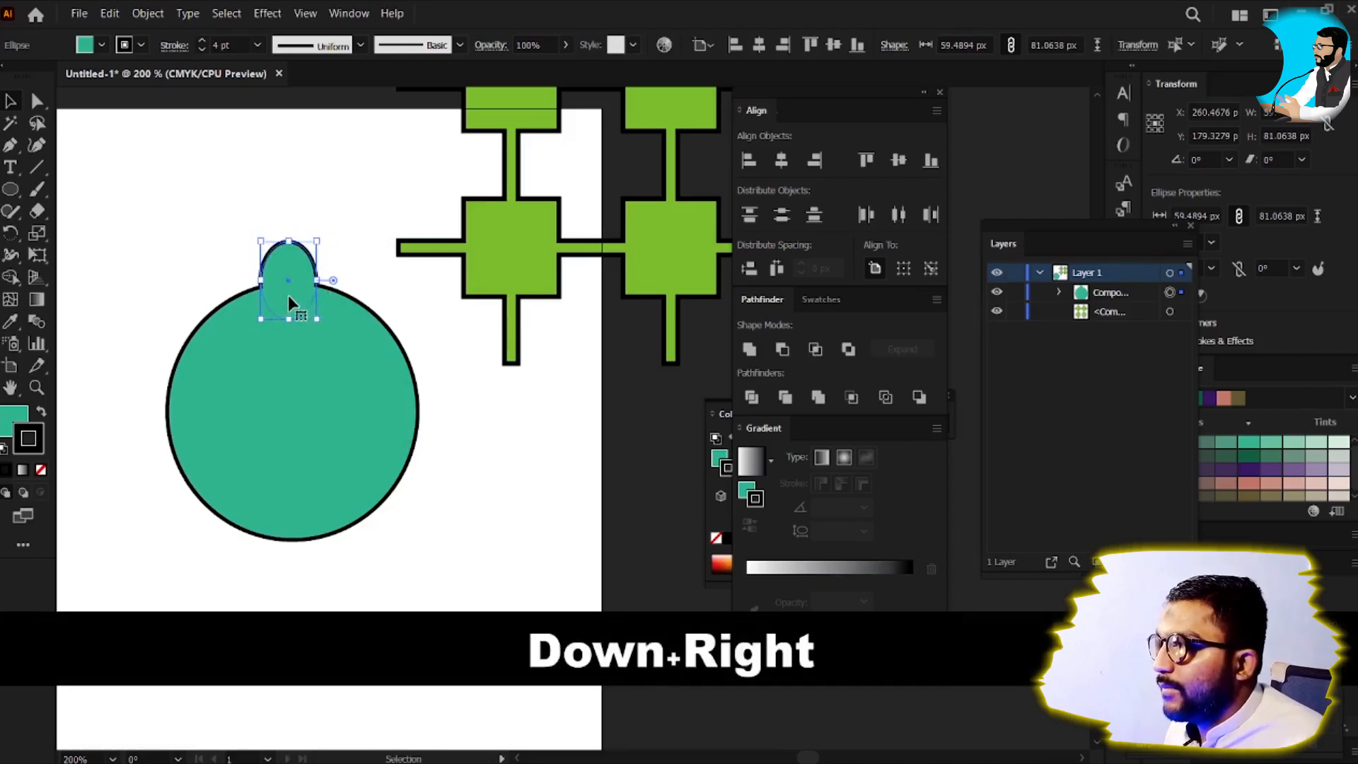
key(Right)
key(Right)
key(Right)
key(Right)
key(Right)
Step: Select the whole compound shape and center it horizontally on the artboard
drag(209, 253, 391, 402)
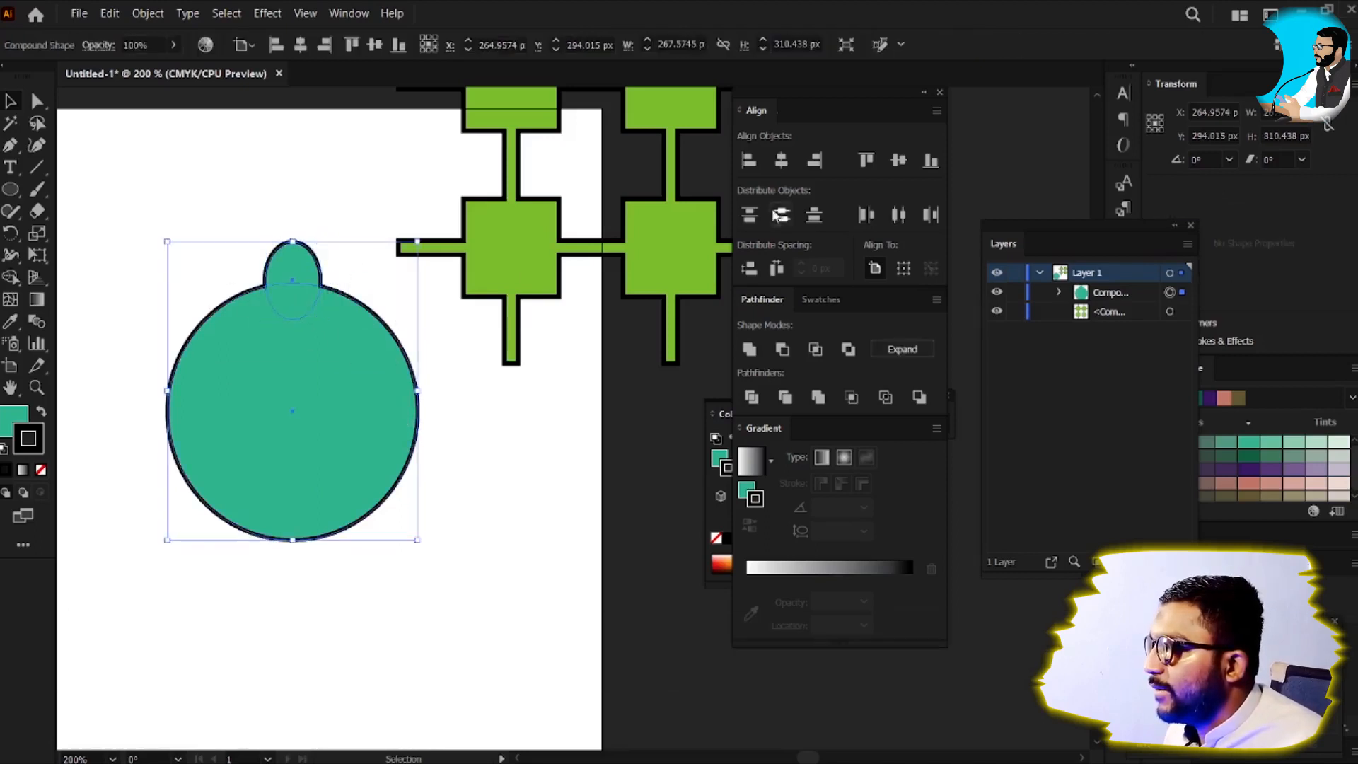
click(780, 159)
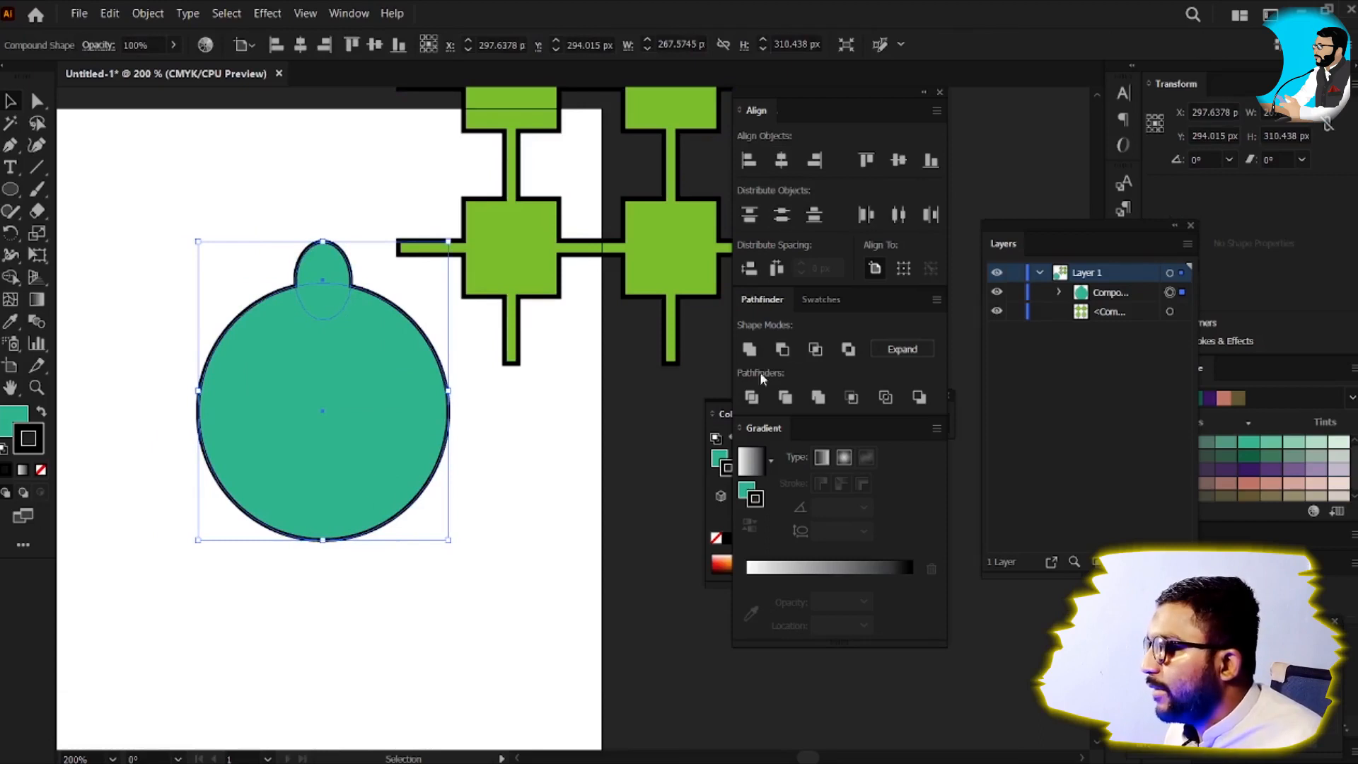
key(alt)
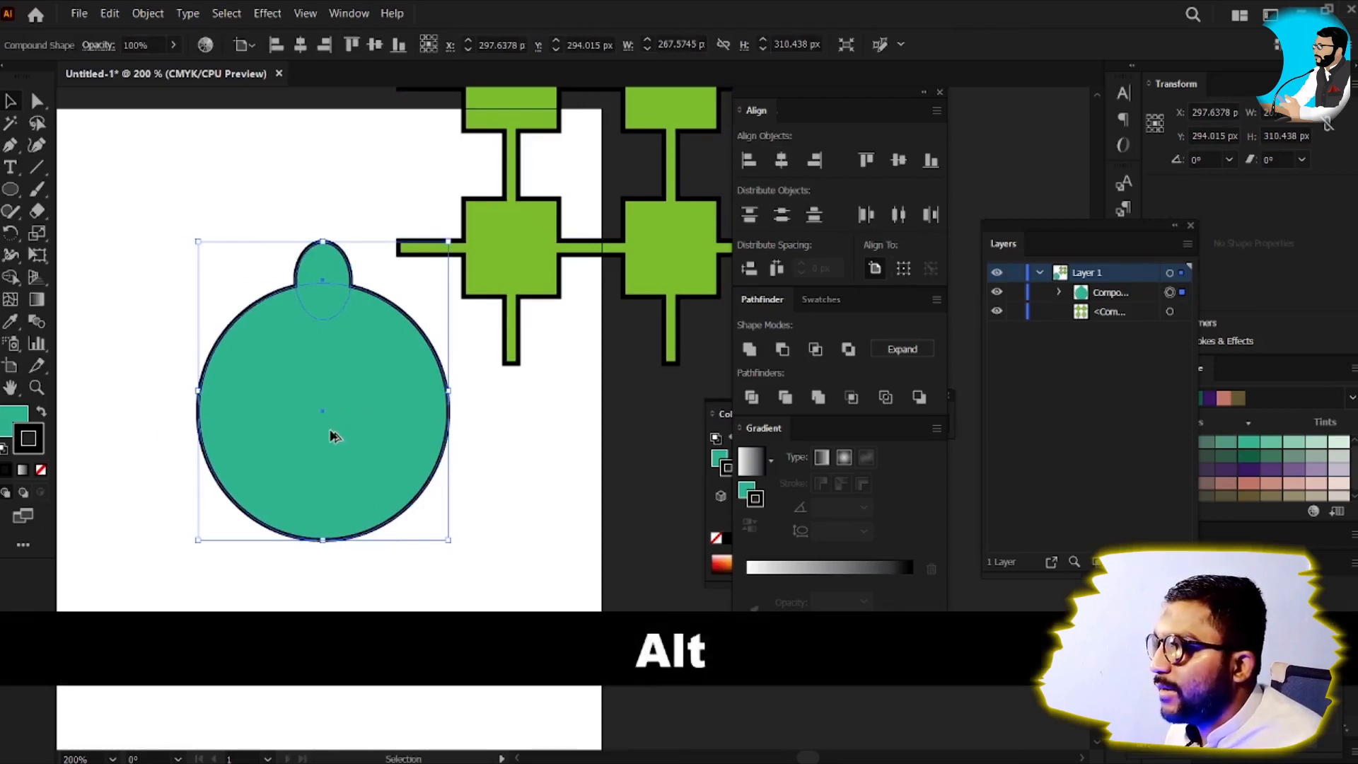
Step: Isolate the compound shape to inspect its large circle and the whole shape in turn, and exit isolation mode
double_click(375, 372)
click(357, 418)
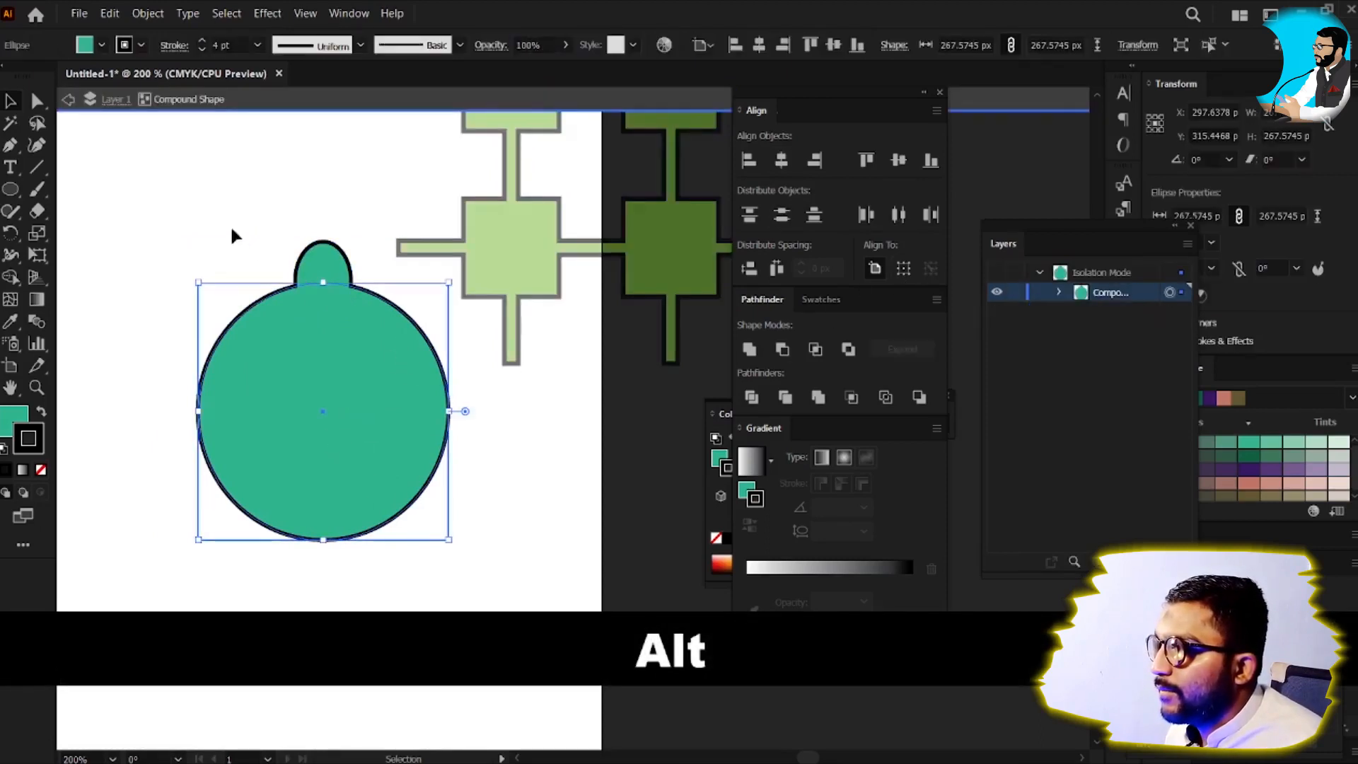
alt+click(343, 425)
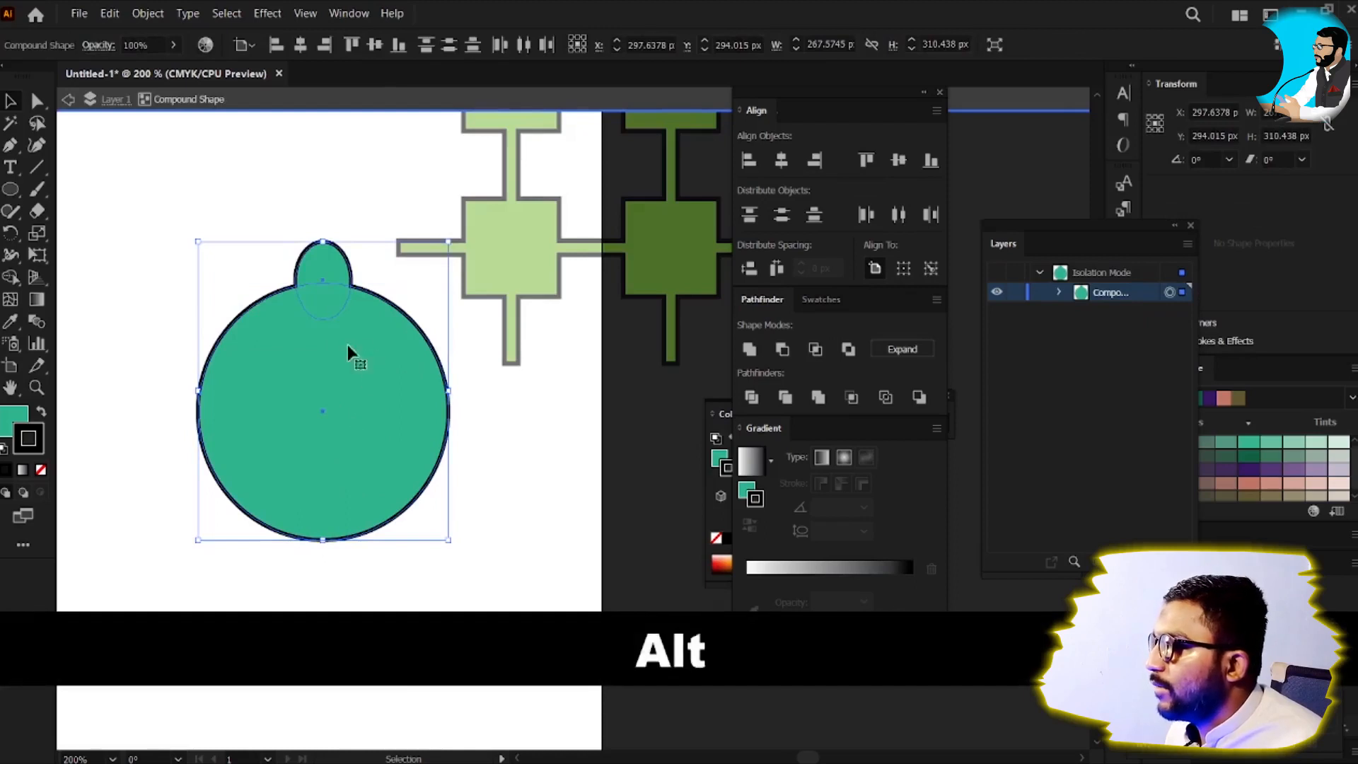
click(380, 104)
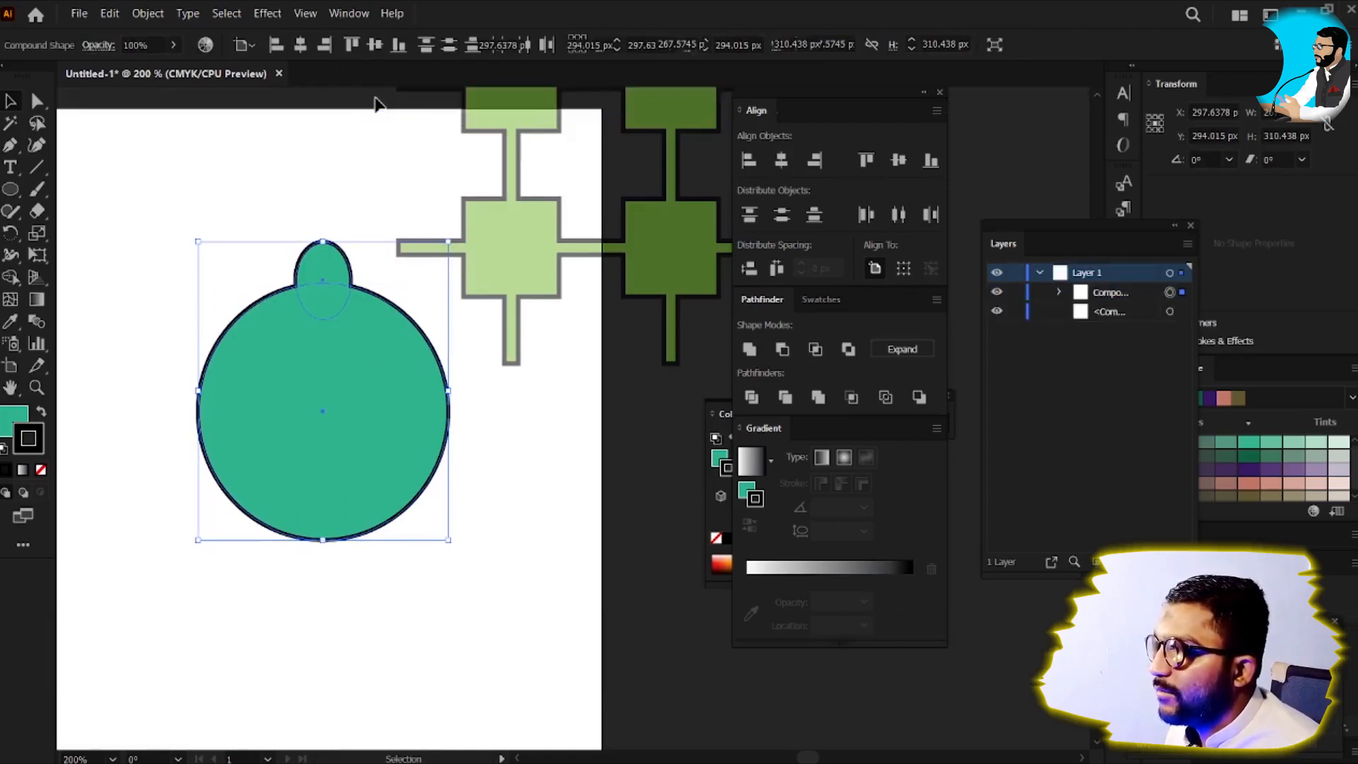
Step: Try to permanently unite the selected compound shape with Pathfinder Unite and dismiss the alert
drag(243, 206, 419, 511)
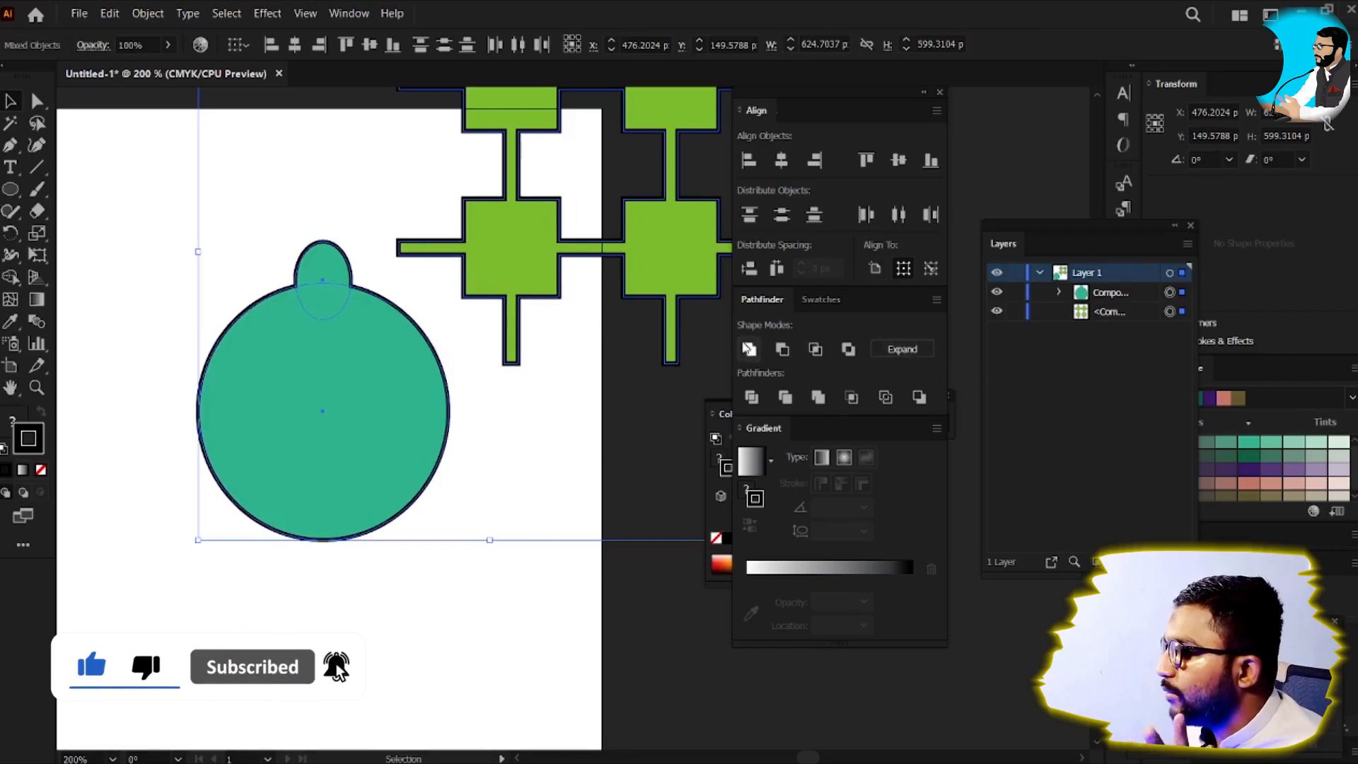
click(474, 613)
click(396, 461)
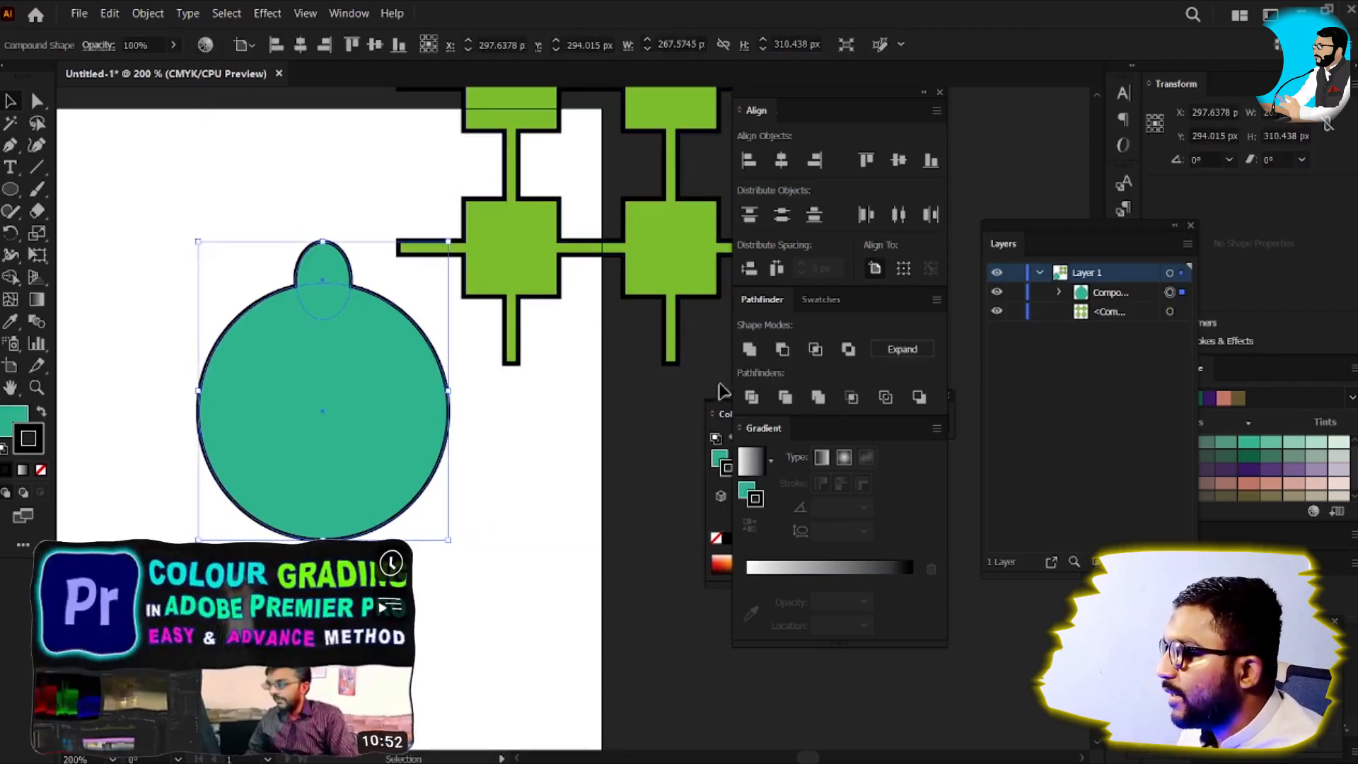
click(747, 351)
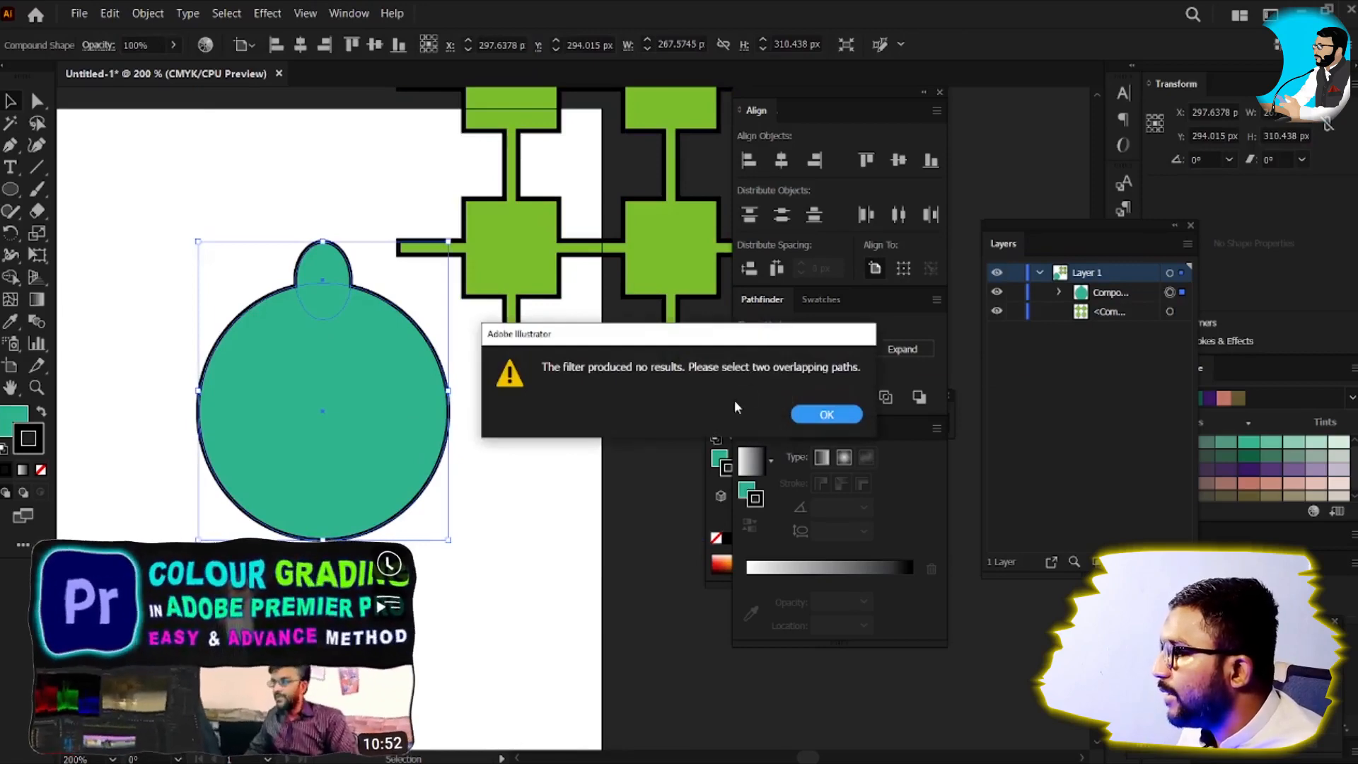
click(821, 417)
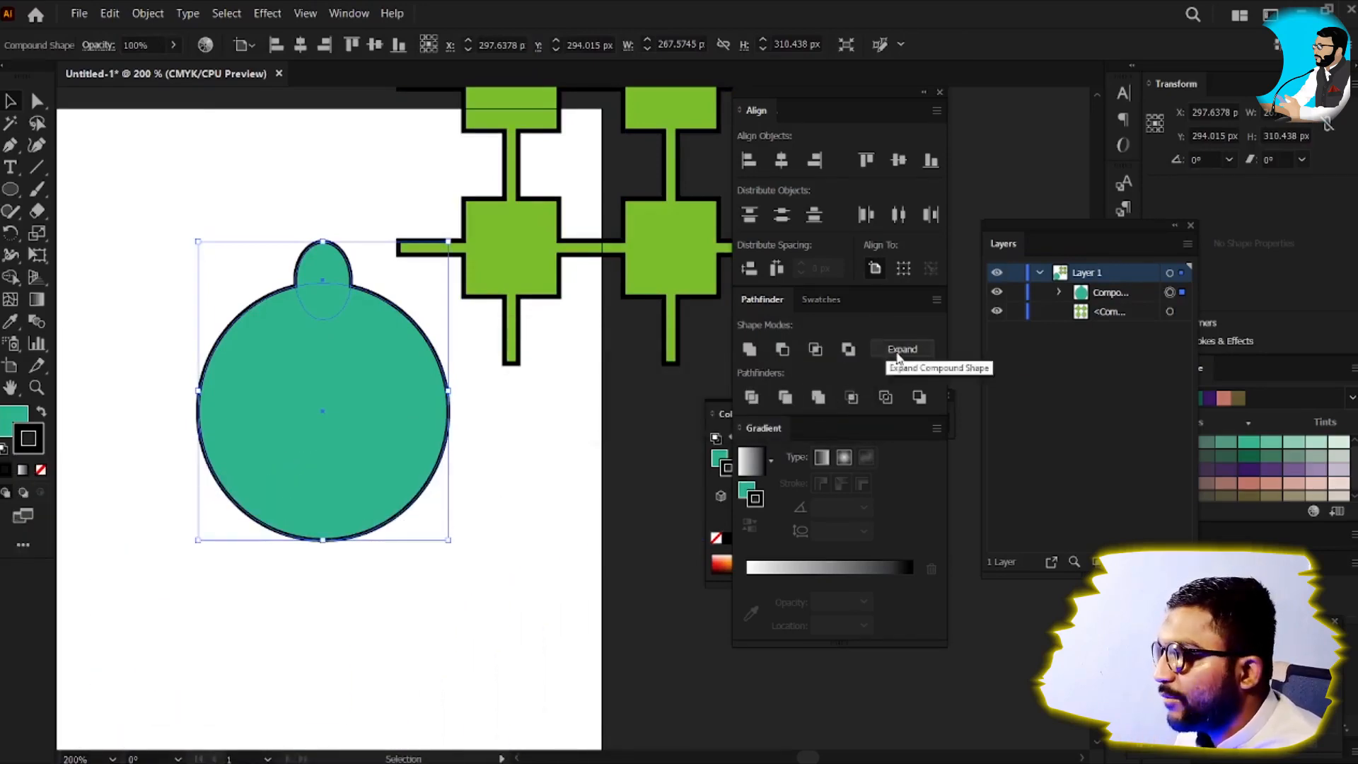
Step: Expand the compound shape into a plain path and undo the expansion
click(110, 12)
mouse_move(149, 8)
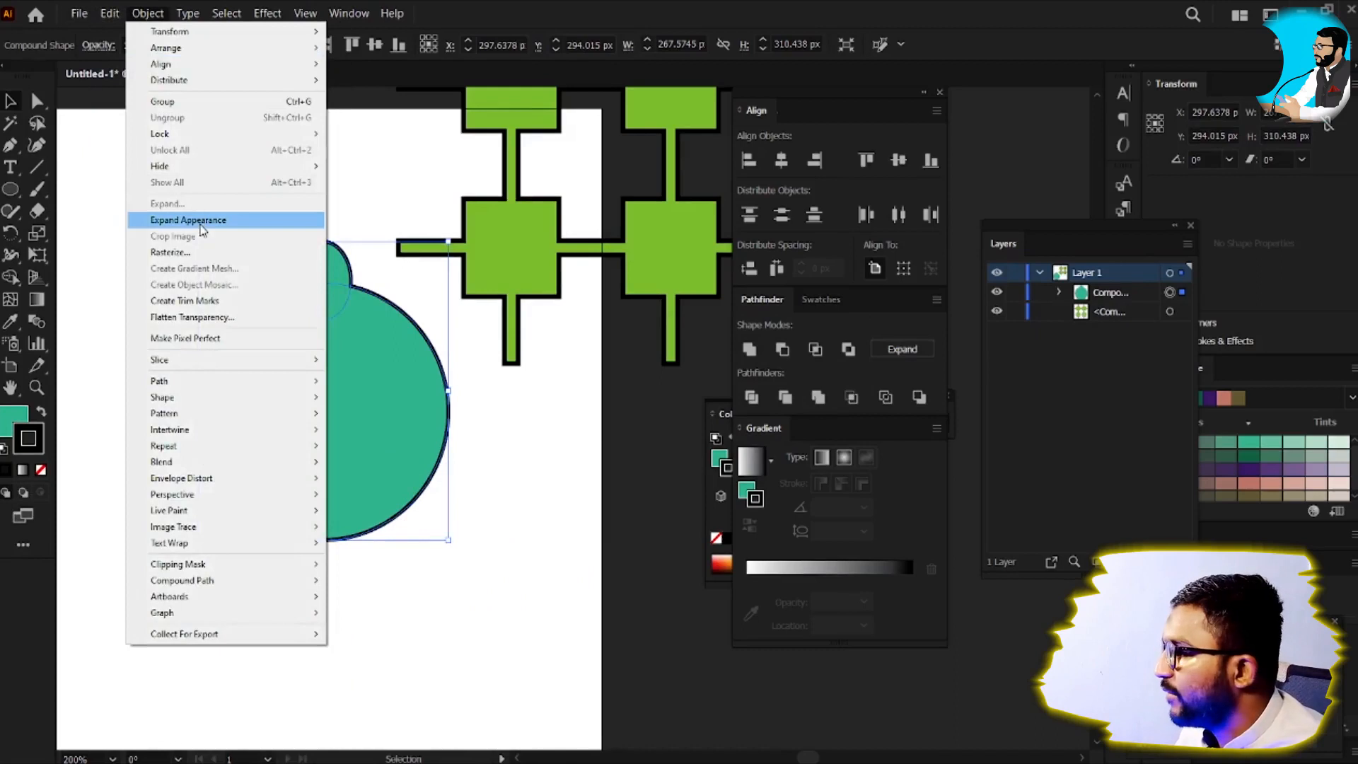
click(899, 355)
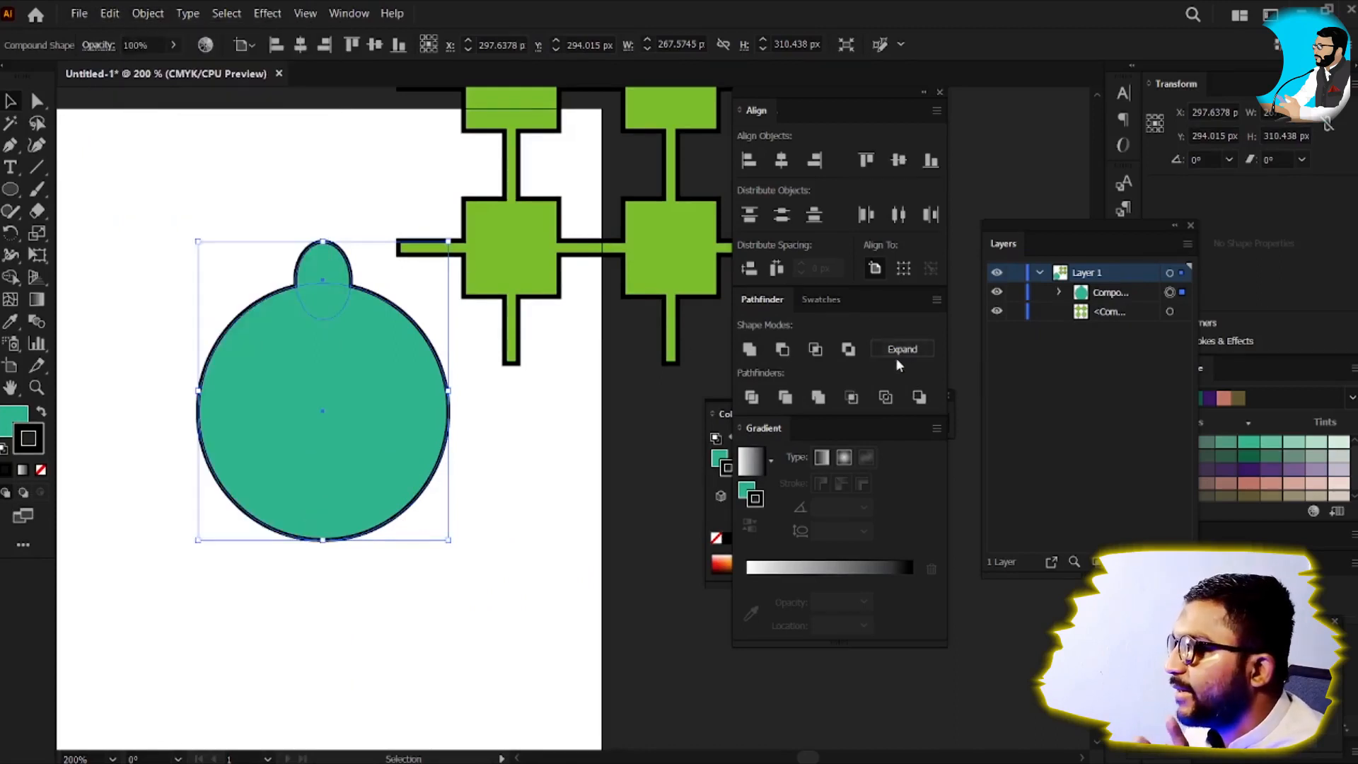
click(890, 348)
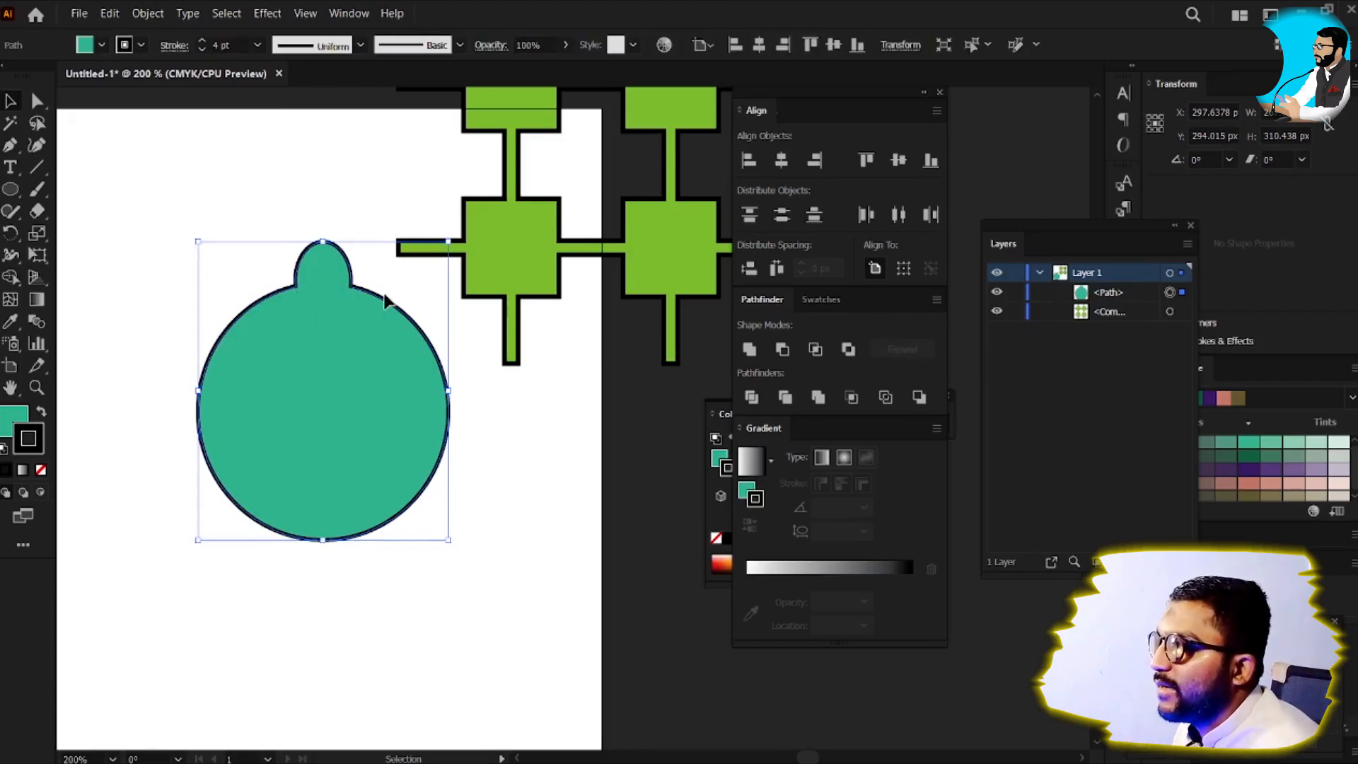
key(ctrl+z)
key(v)
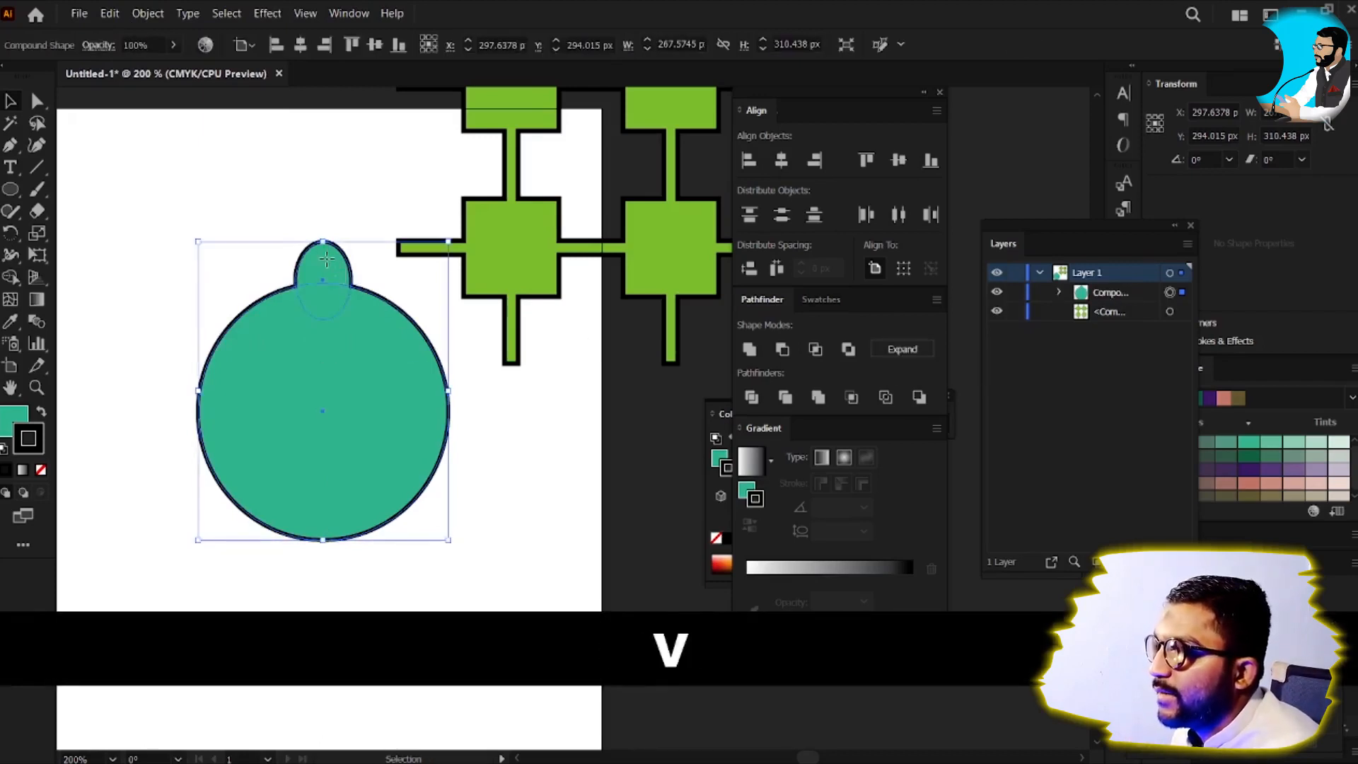
Step: Isolate the compound shape, place a copy of its small ellipse beside the original, and delete the copy
double_click(326, 258)
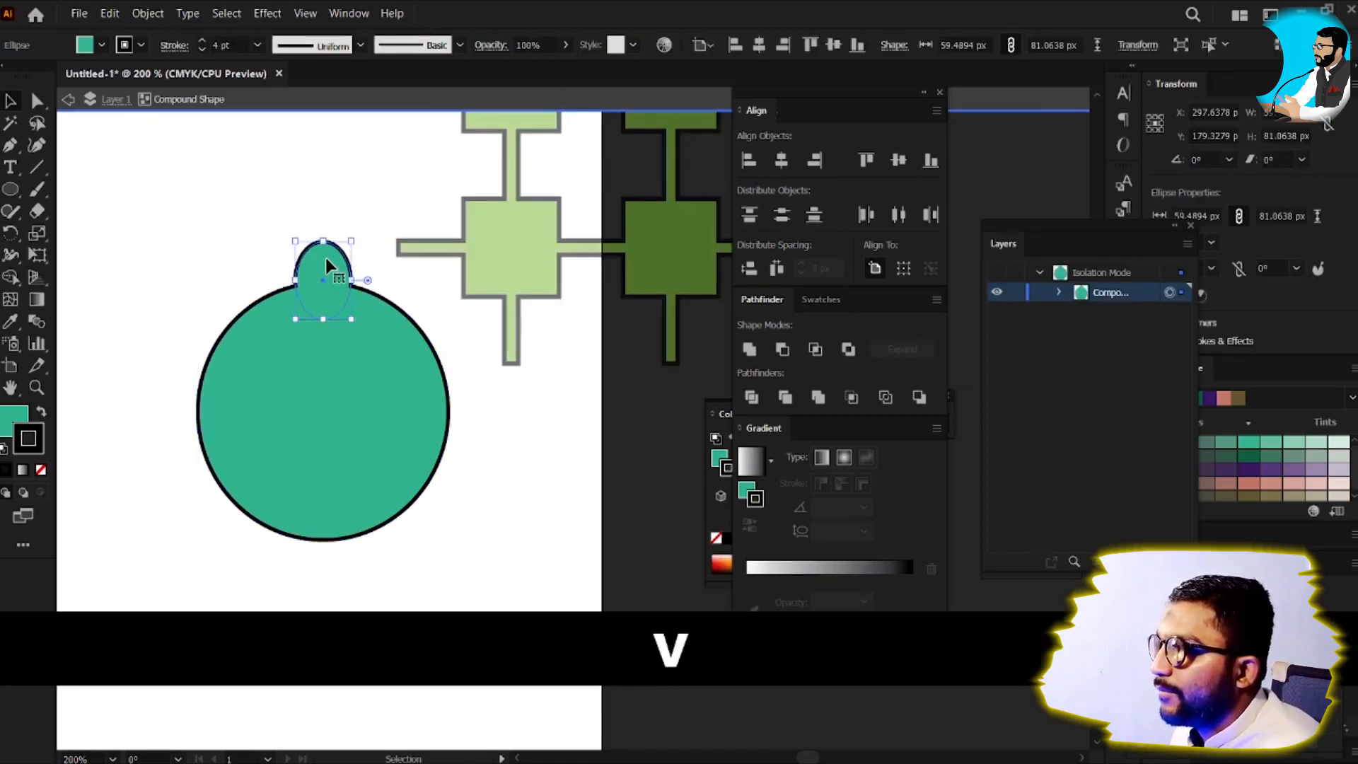
drag(326, 257, 373, 259)
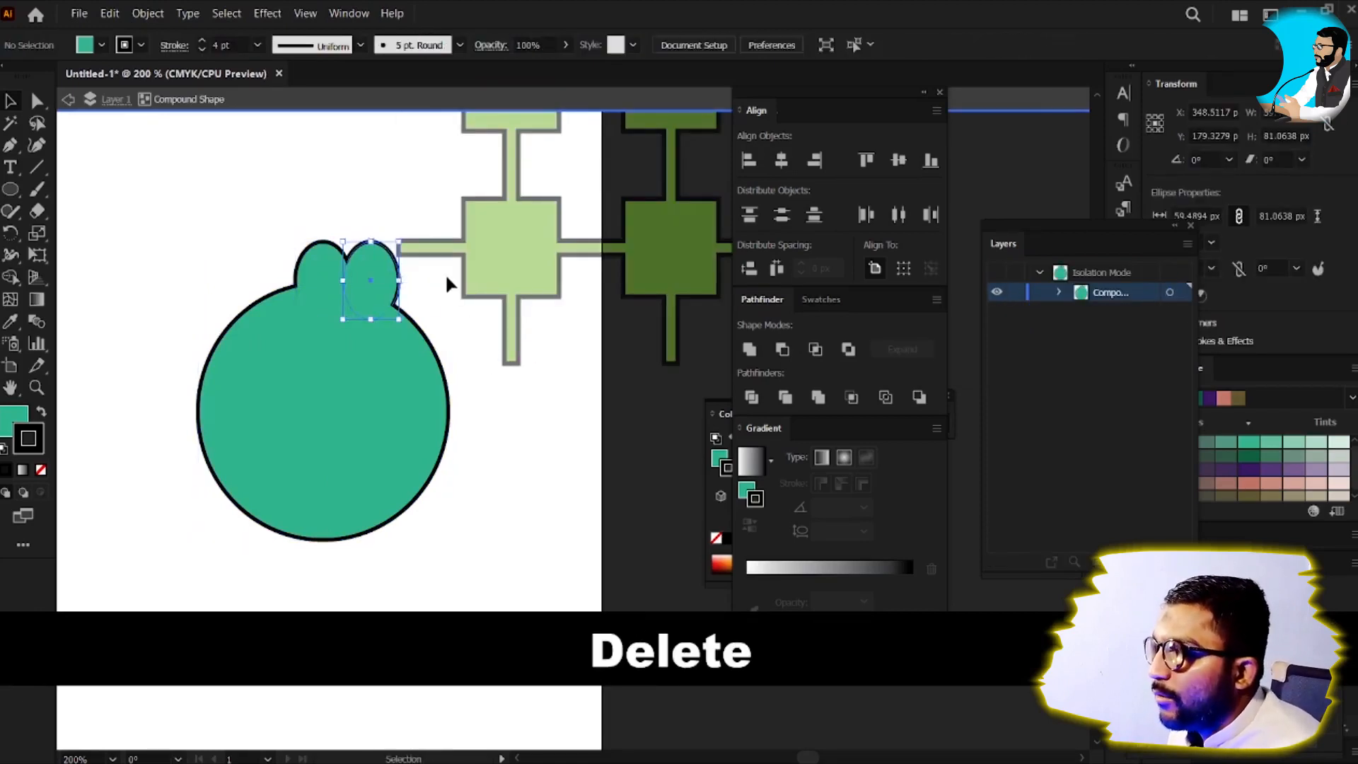
key(Delete)
Step: Create a copy of the small ellipse rotated 45° around the large circle's center
click(339, 266)
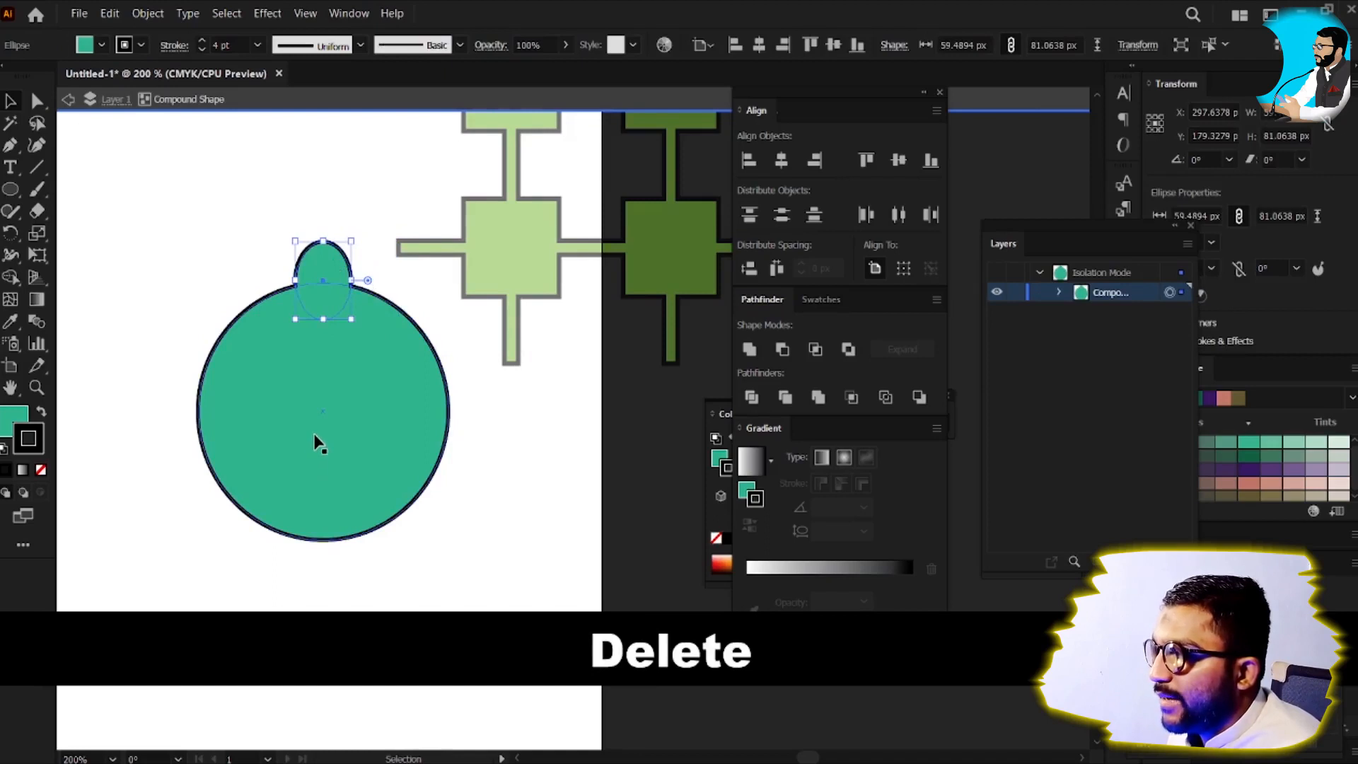
key(r)
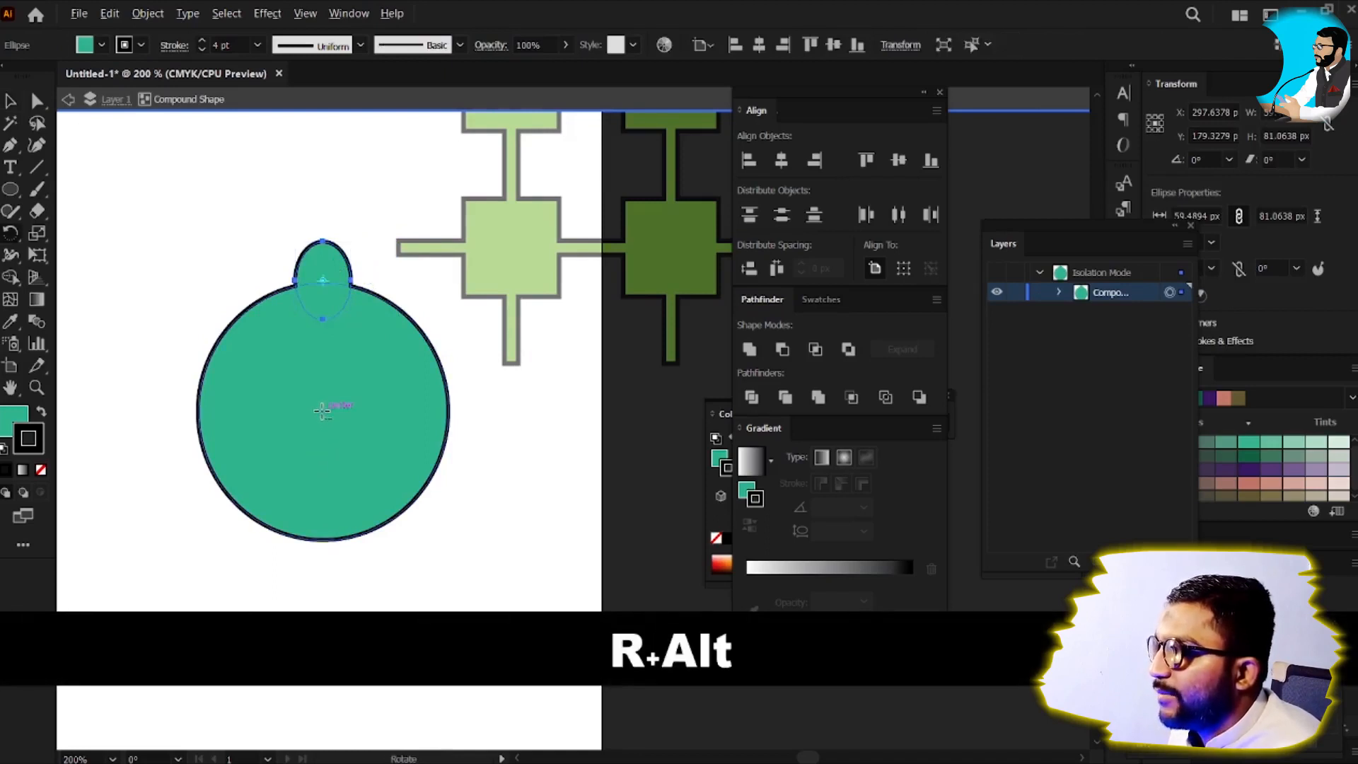
alt+click(322, 410)
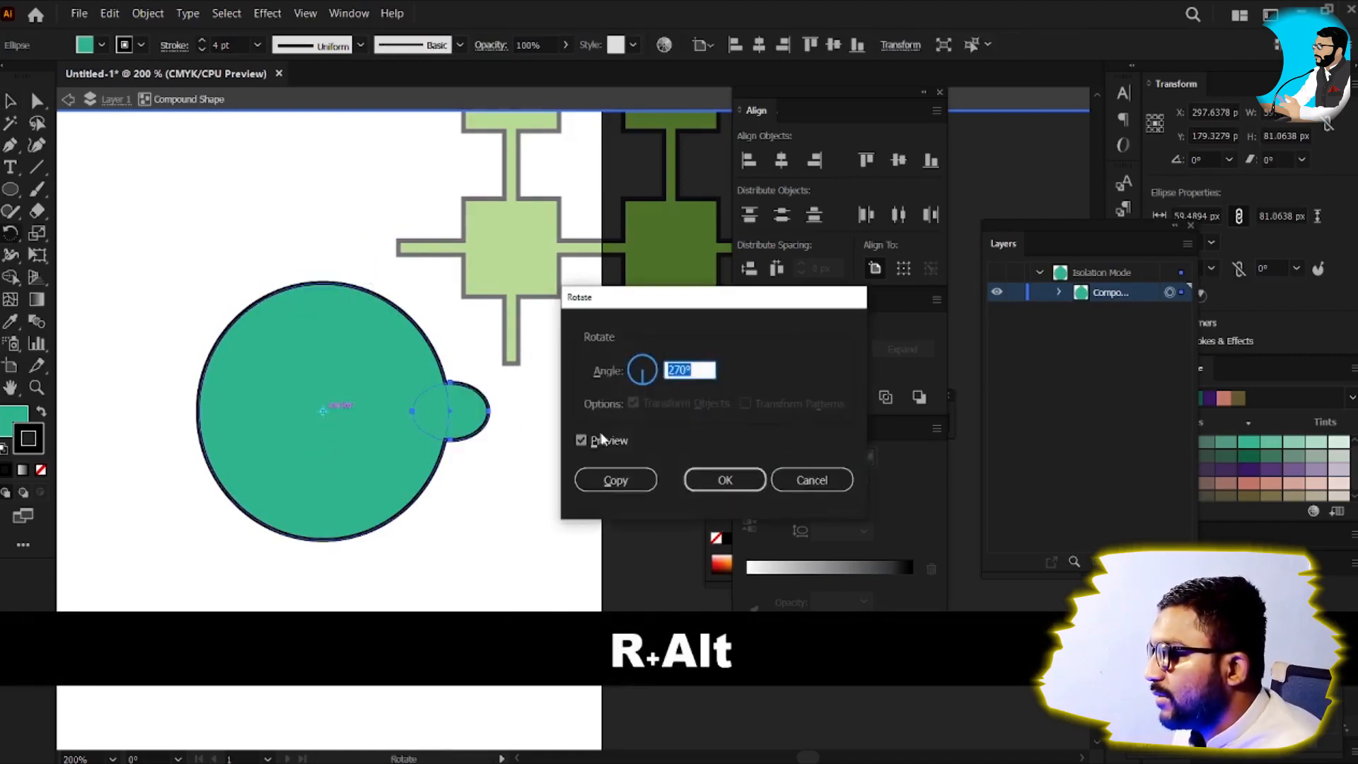
text(45)
key(Tab)
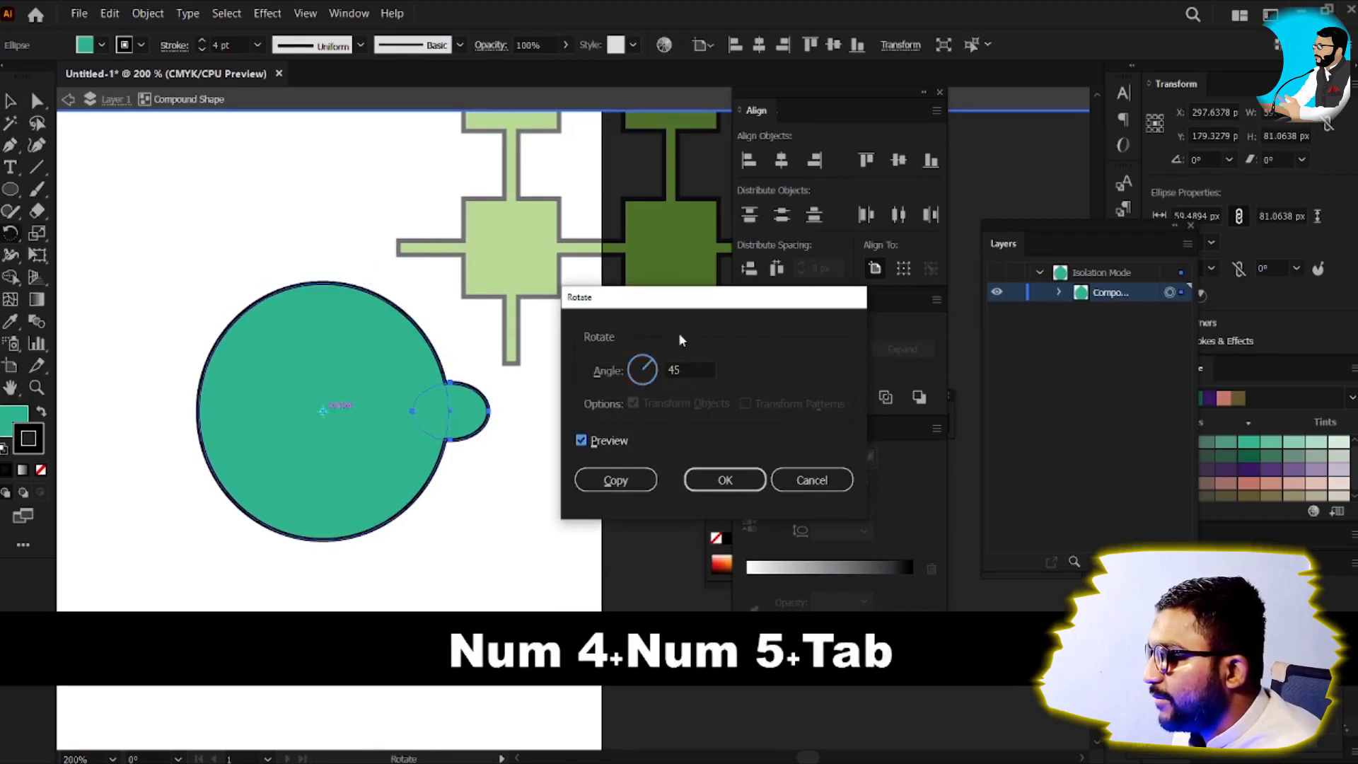
key(alt+c)
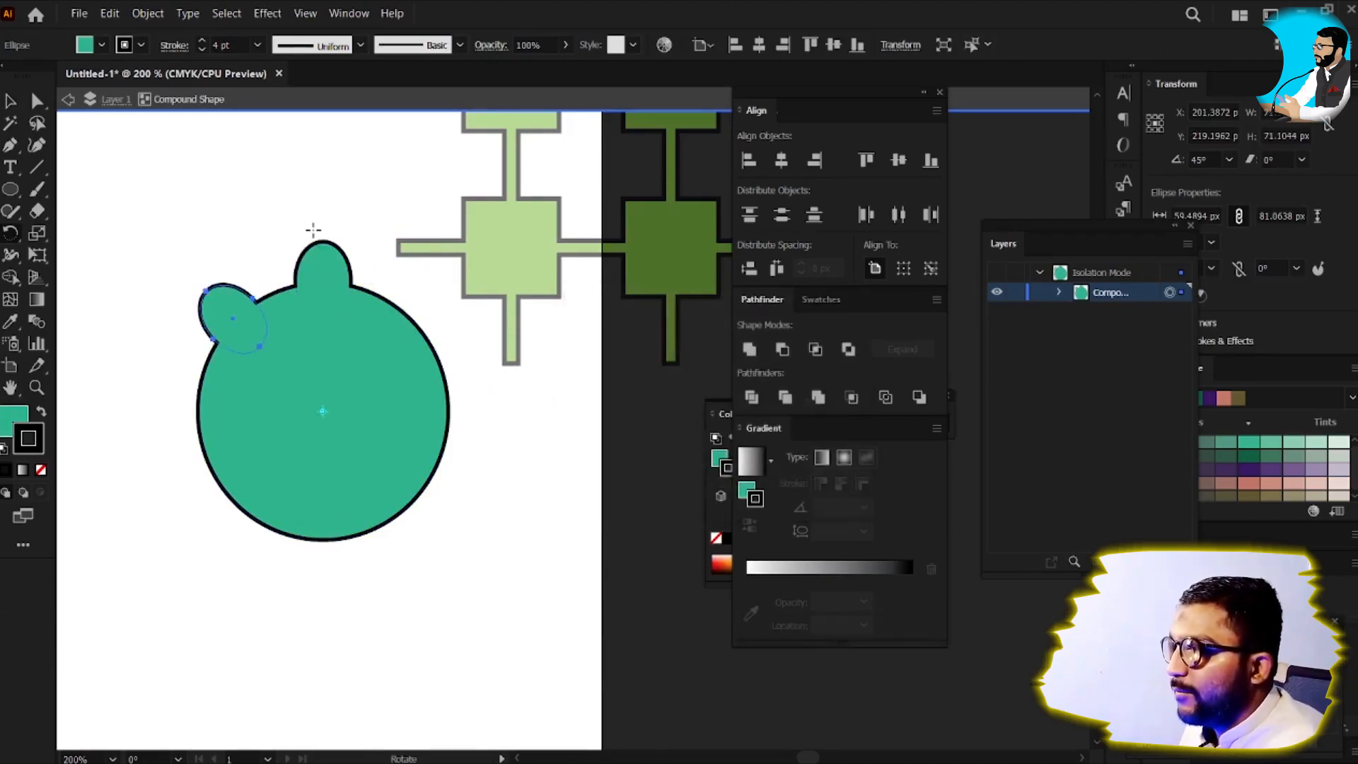
Step: Repeat the rotated copy until eight small ellipses ring the large circle, and exit isolation mode
key(ctrl+d)
key(ctrl+d)
key(ctrl+d)
key(ctrl+d)
key(ctrl+d)
key(ctrl+d)
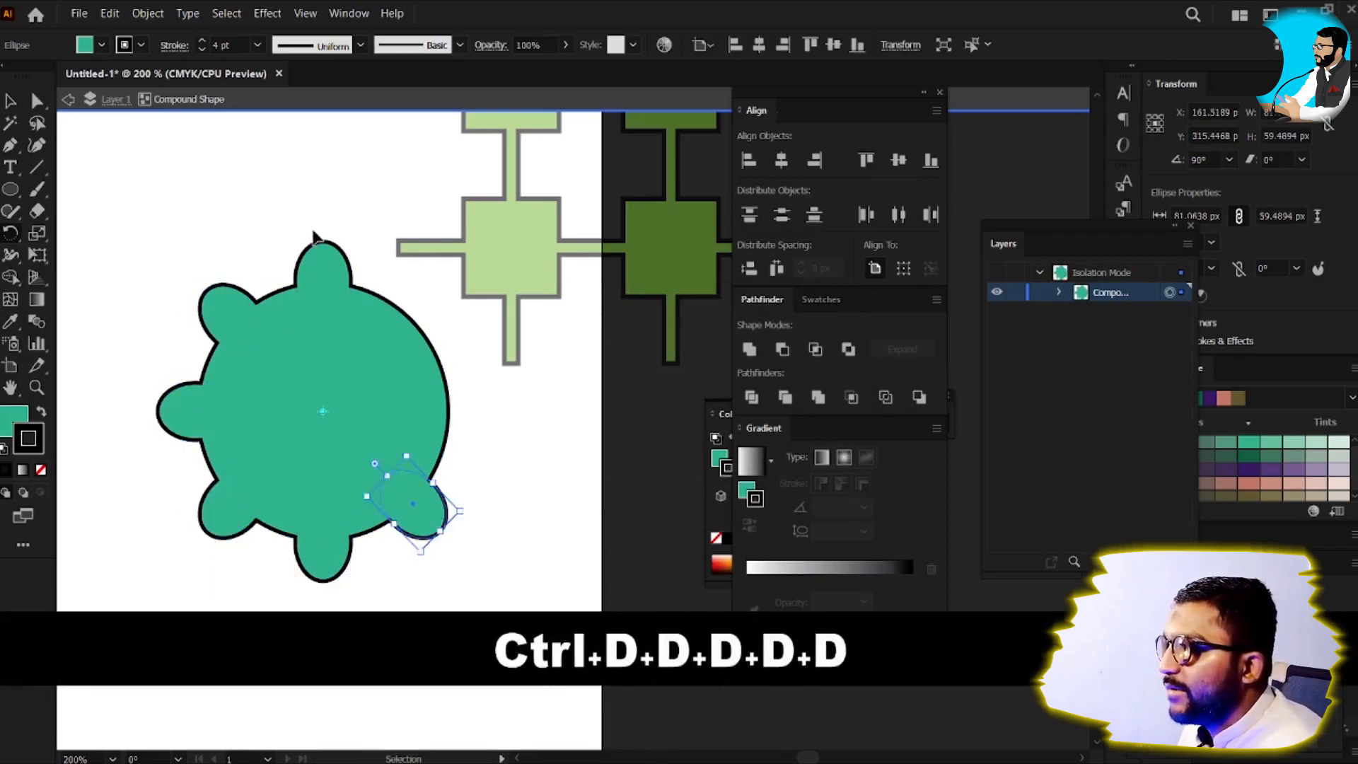
key(r)
key(v)
click(338, 98)
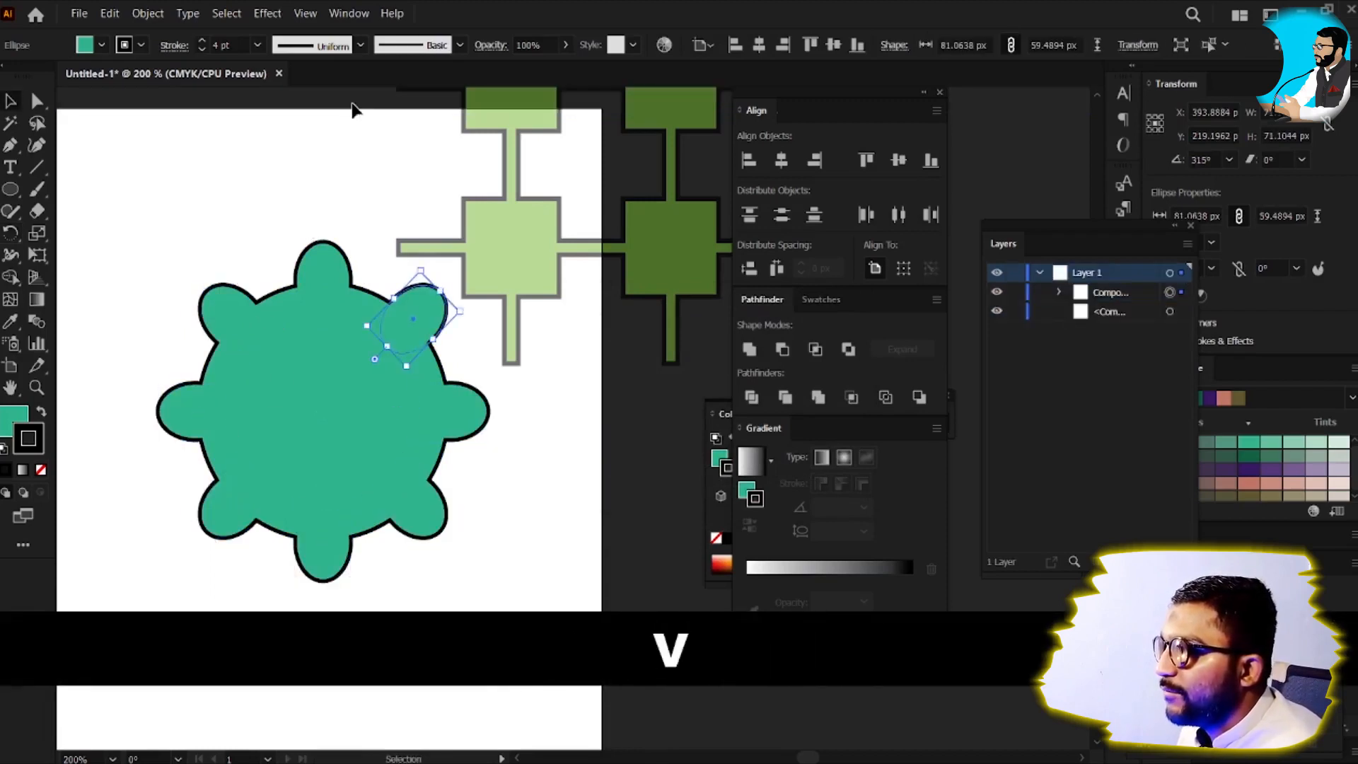
Step: Select the whole eight-lobed compound shape and expand it into a single path
click(291, 316)
click(312, 324)
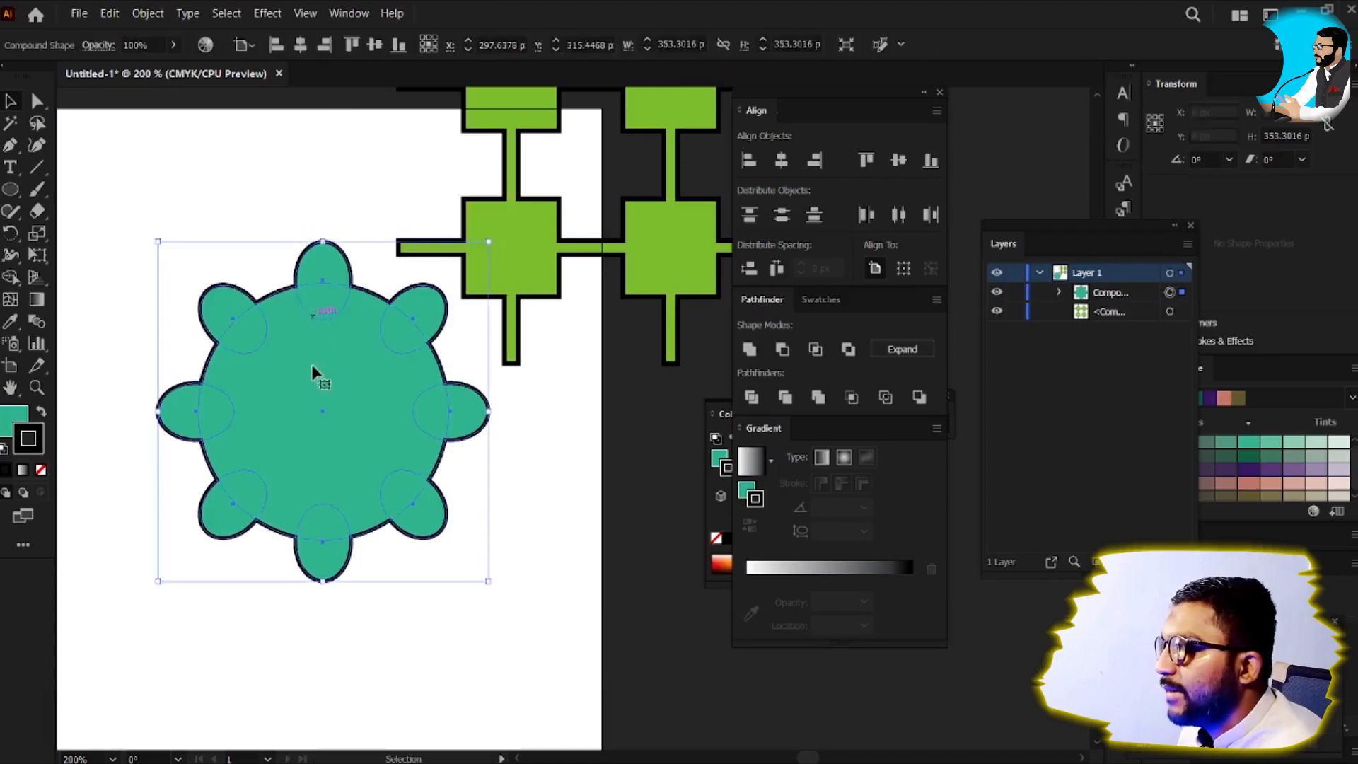
click(892, 349)
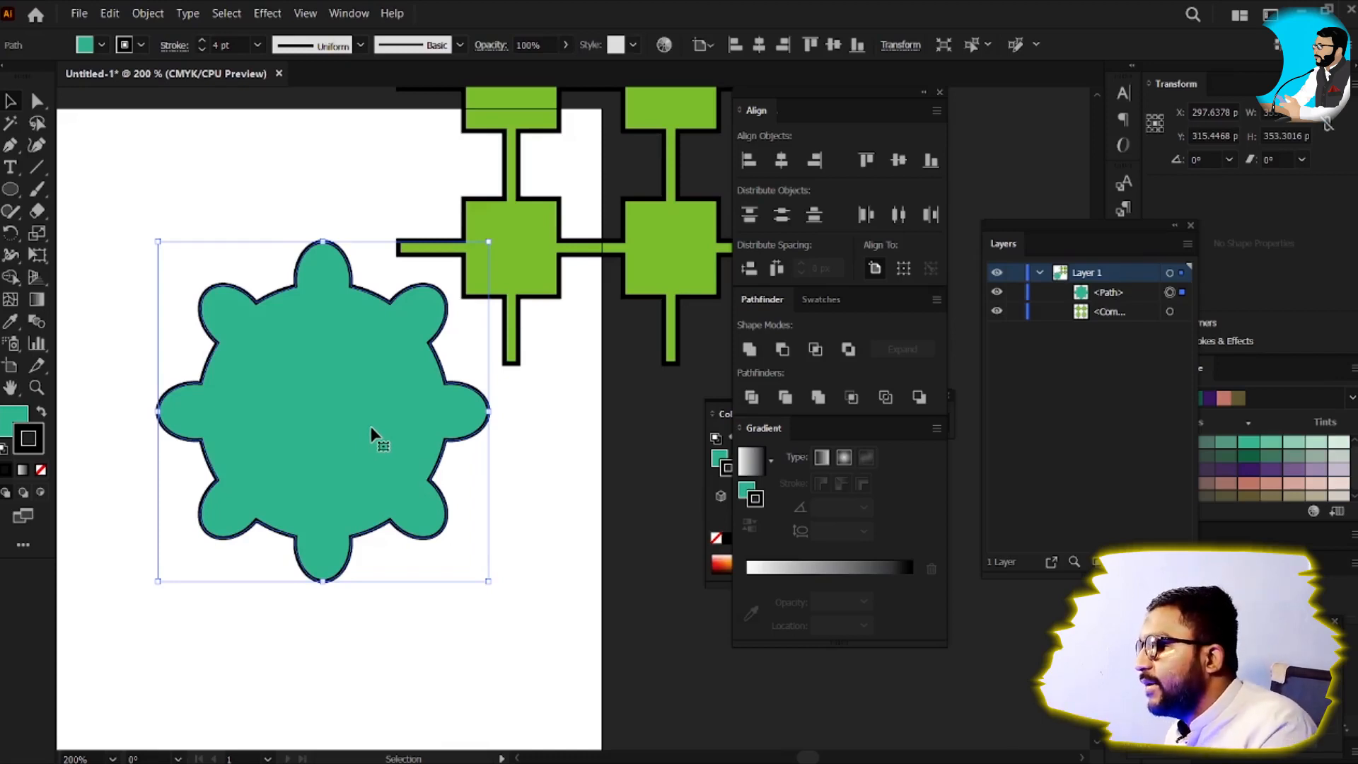
key(v)
key(Delete)
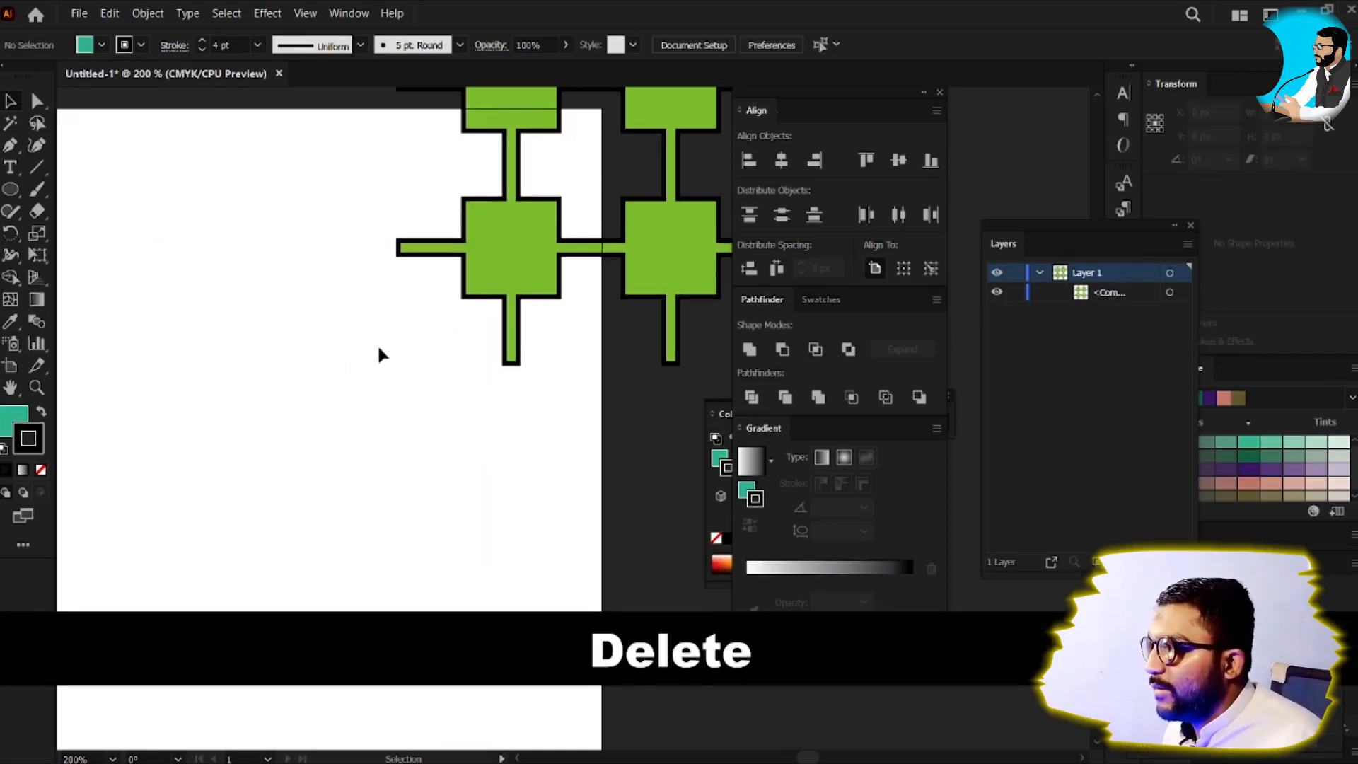
key(ctrl+z)
Step: Move the expanded eight-lobed shape off the artboard's right edge to about X 795 px, Y 528 px, and deselect it
drag(354, 393, 793, 553)
drag(361, 424, 628, 537)
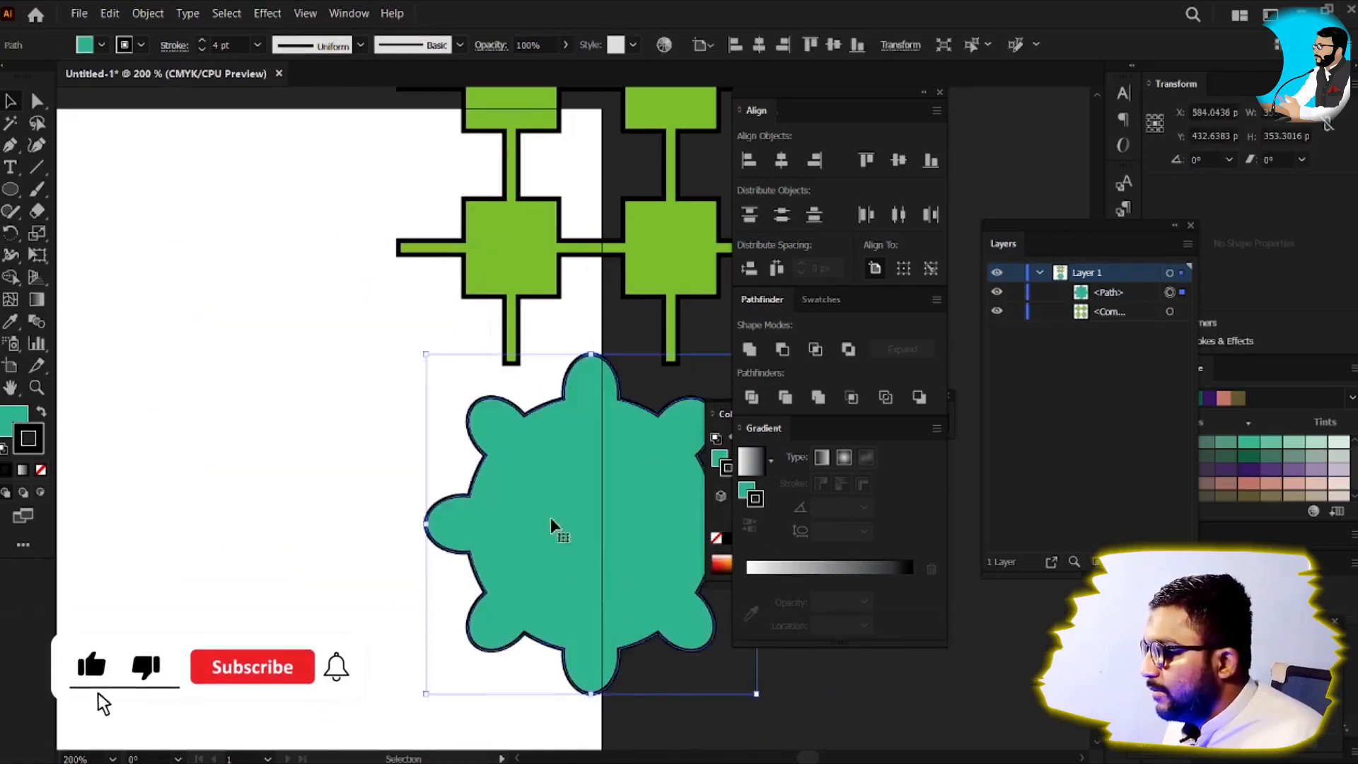
drag(552, 521, 749, 612)
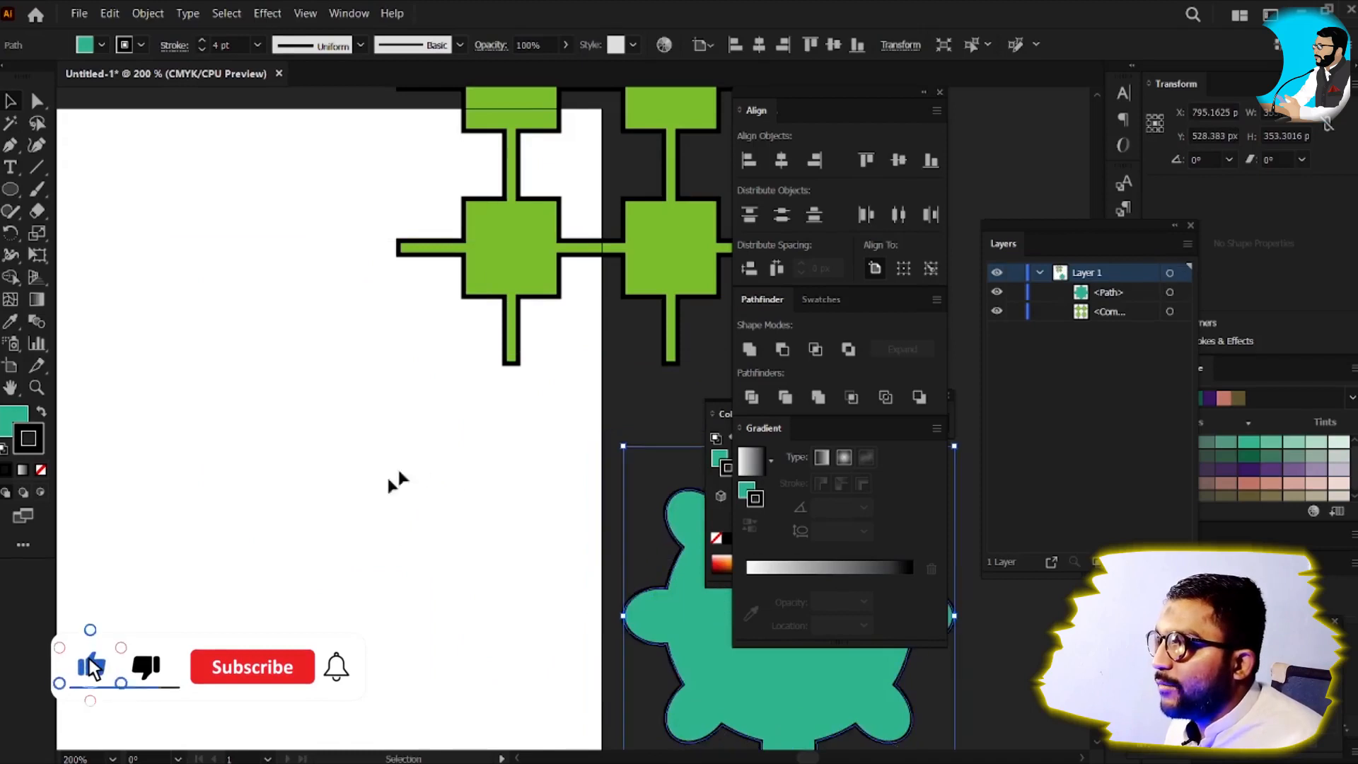
click(398, 481)
Step: Draw a circle about 193 px in diameter in the empty upper area of the artboard
key(space)
drag(398, 480, 611, 453)
key(v)
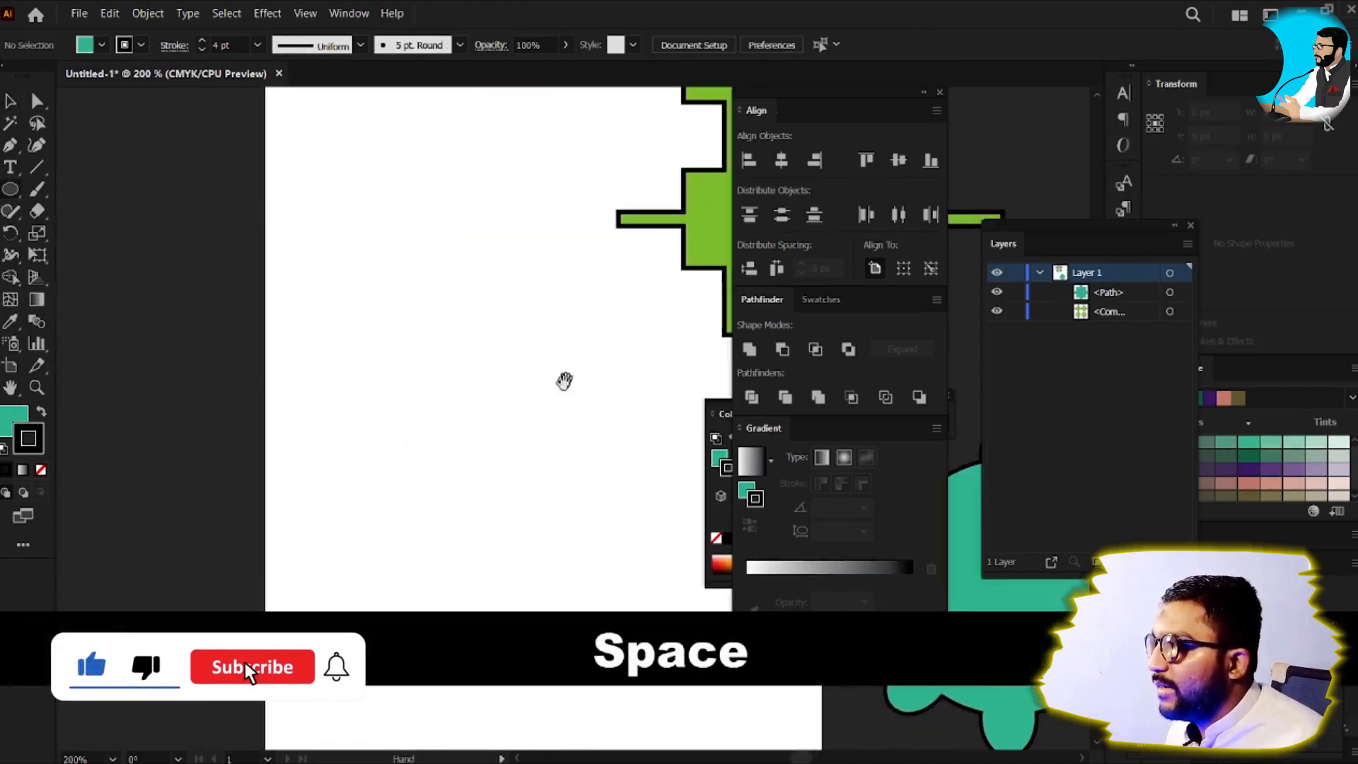
drag(564, 380, 452, 288)
key(v)
drag(337, 304, 448, 394)
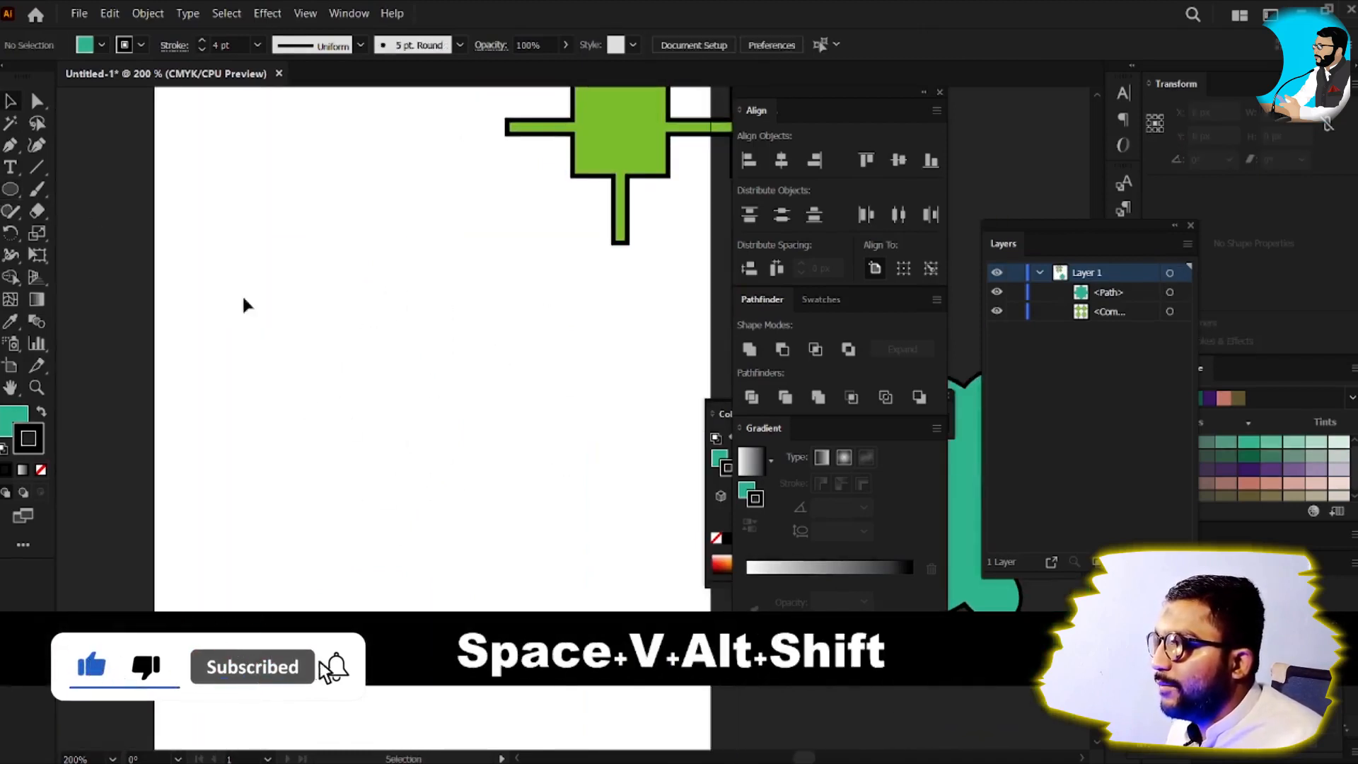
key(l)
drag(428, 278, 490, 370)
key(v)
drag(459, 307, 448, 311)
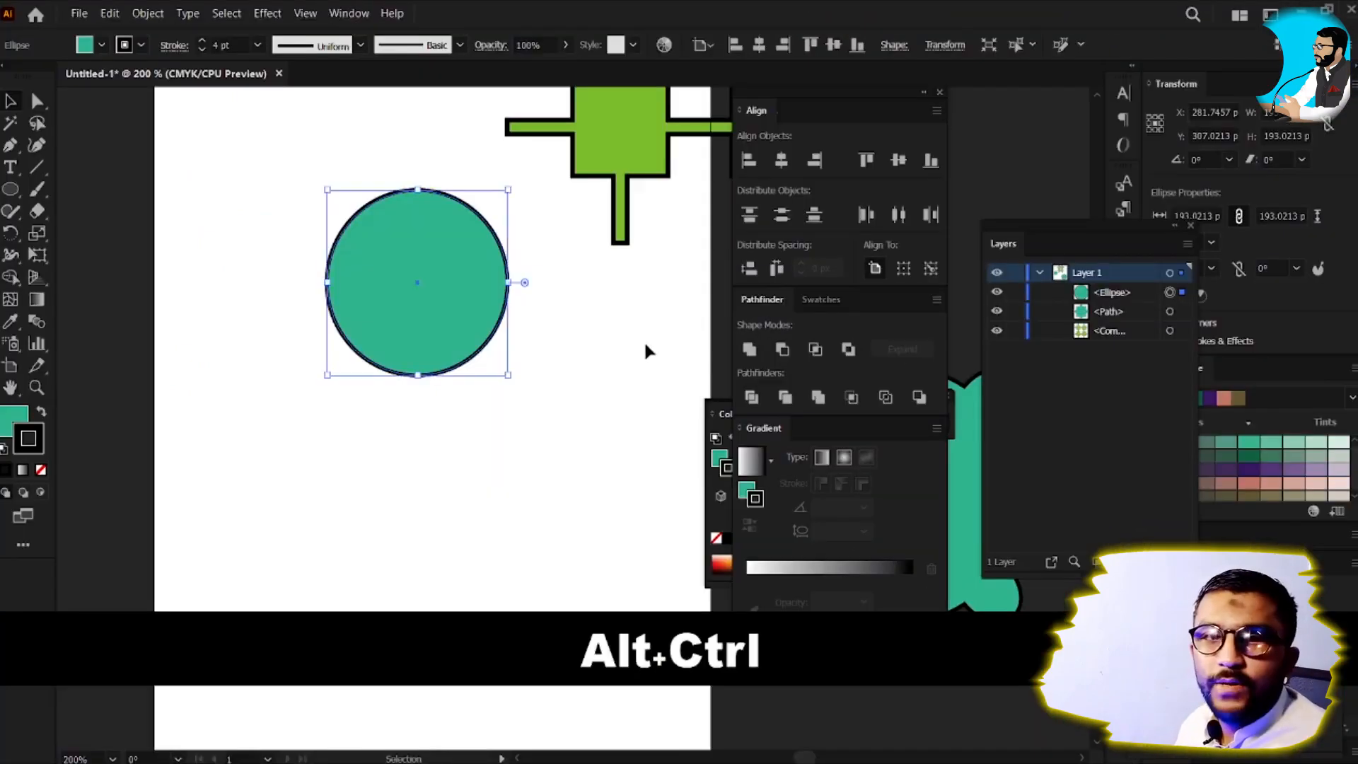
Step: Delete the new circle from the artboard
key(ctrl+alt+v)
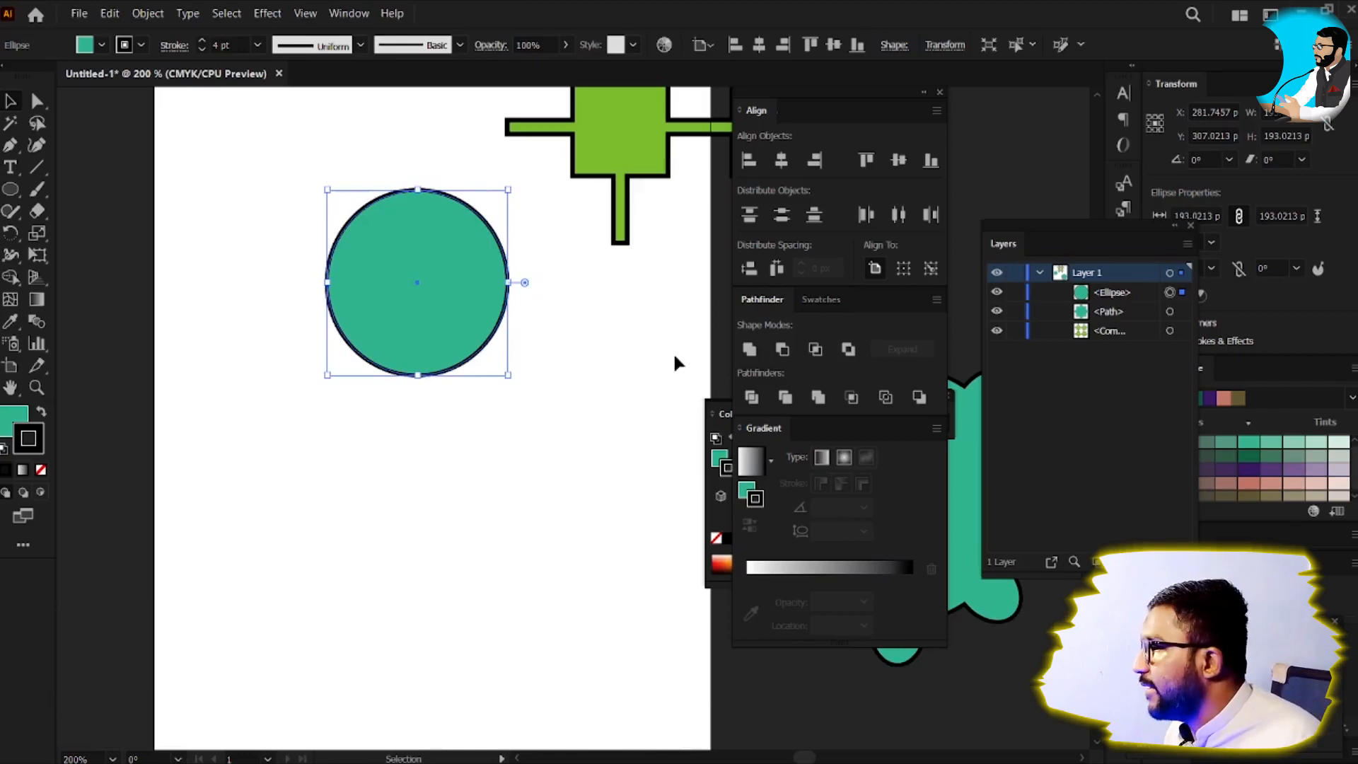
click(443, 445)
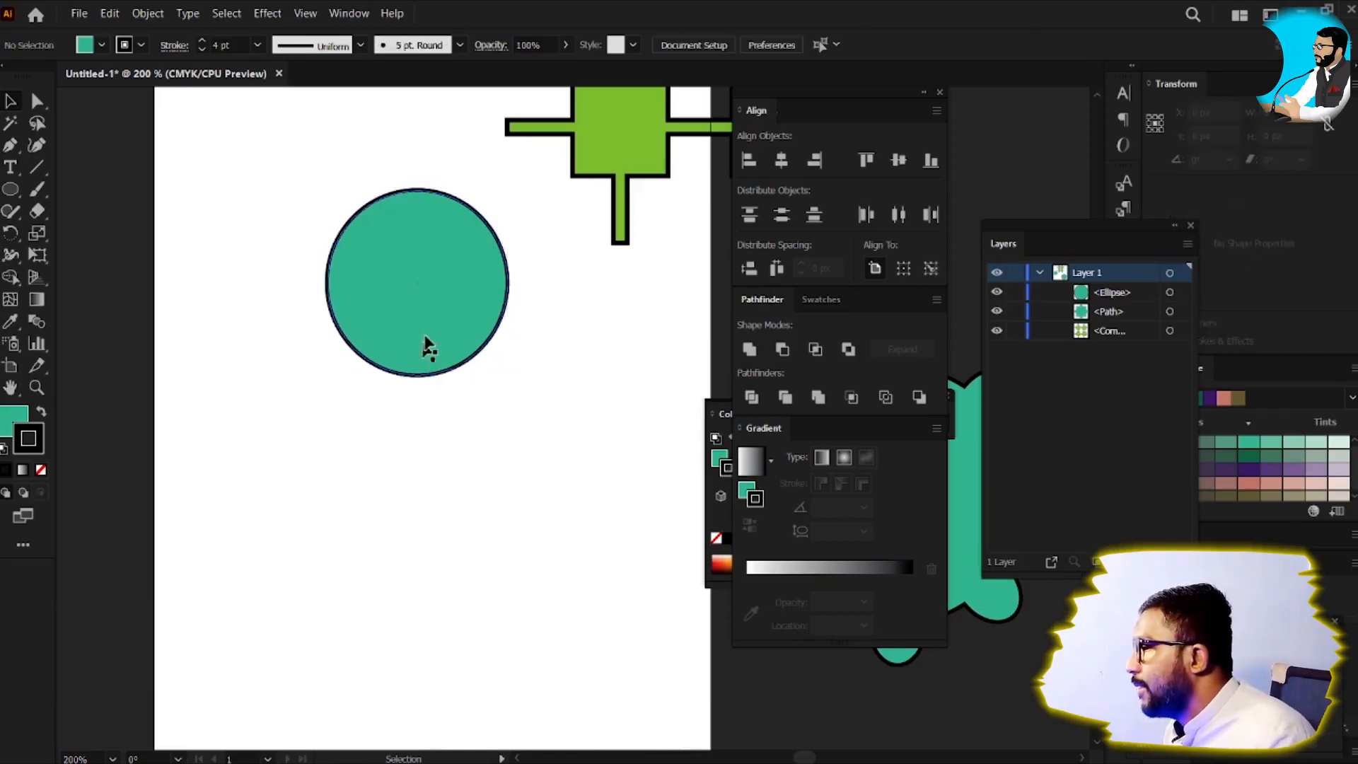
key(Delete)
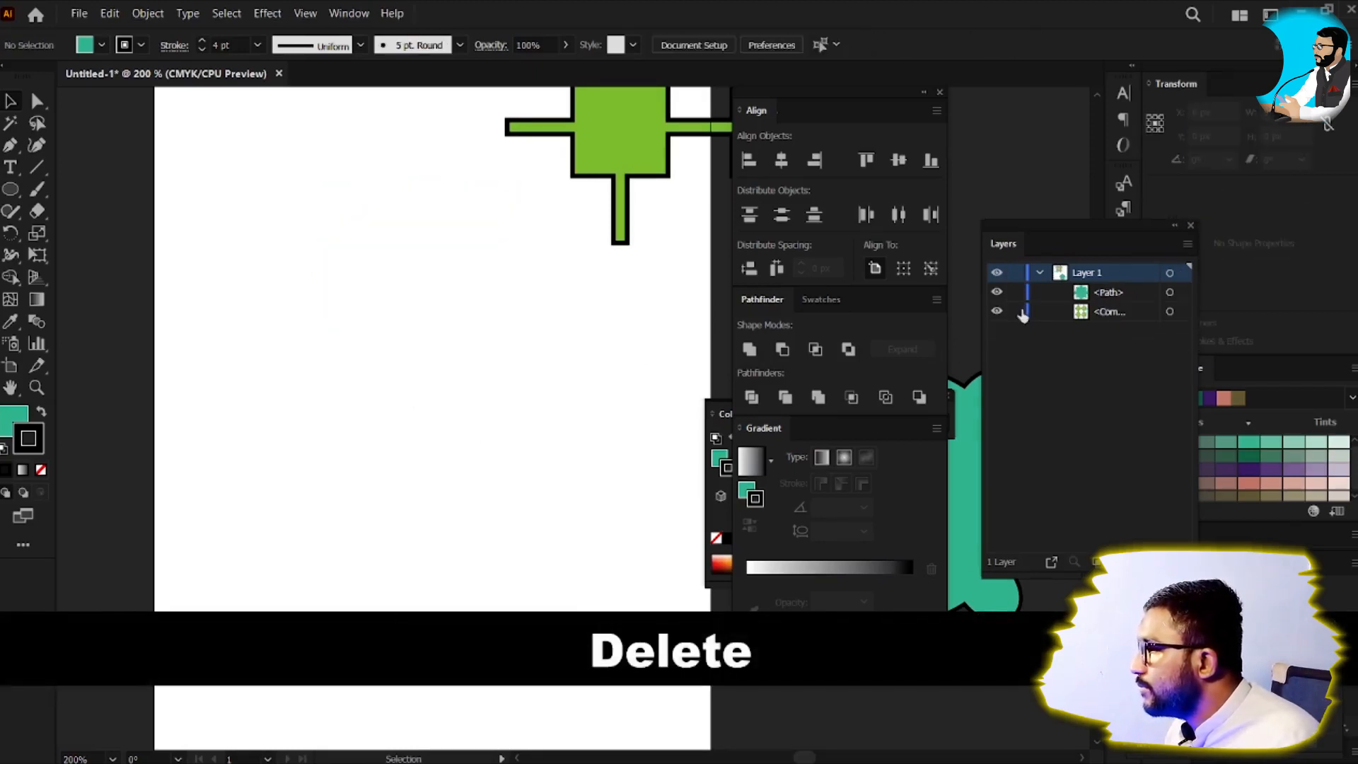
Step: Draw a circle about 208 px in diameter in the artboard's upper-left area with Layer 1 collapsed, and expand the layer's object list
click(1040, 273)
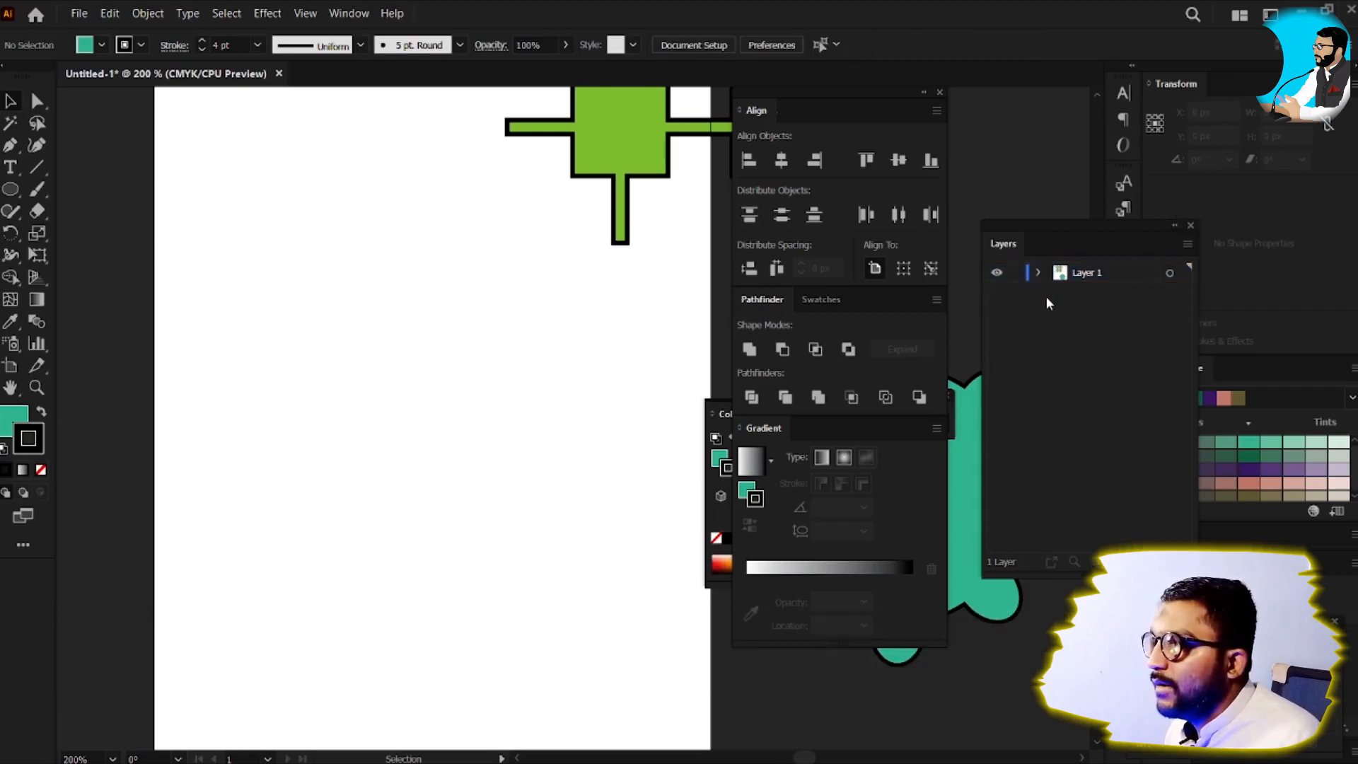
click(15, 194)
drag(360, 276, 441, 376)
key(v)
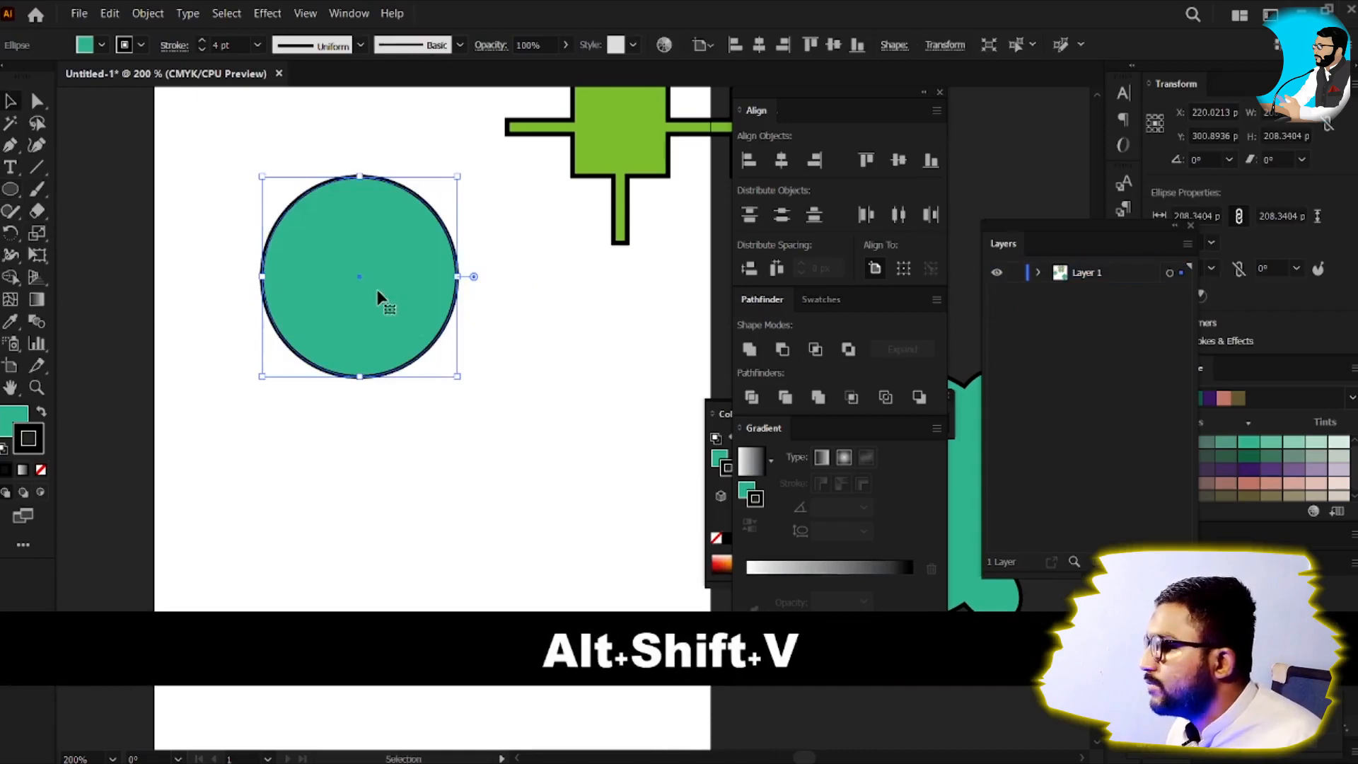
click(470, 375)
click(416, 297)
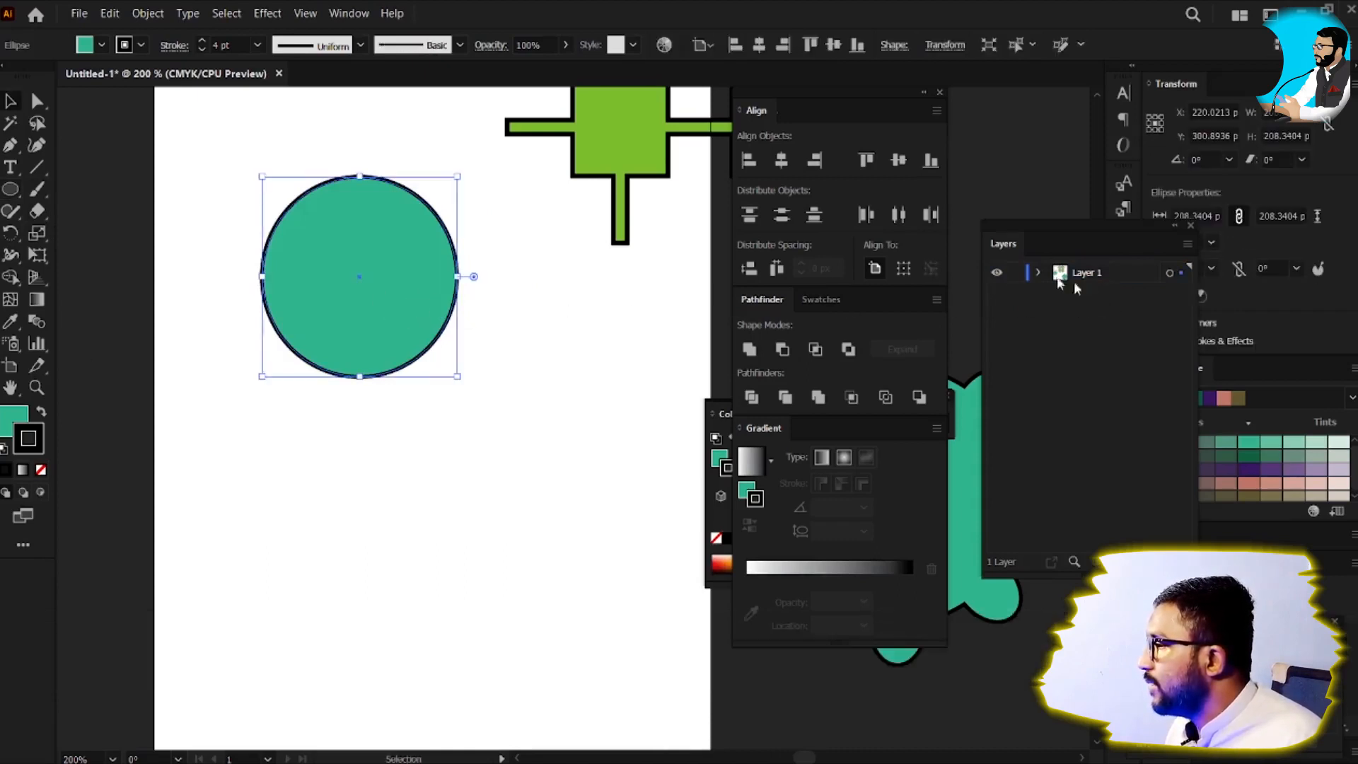
click(1034, 273)
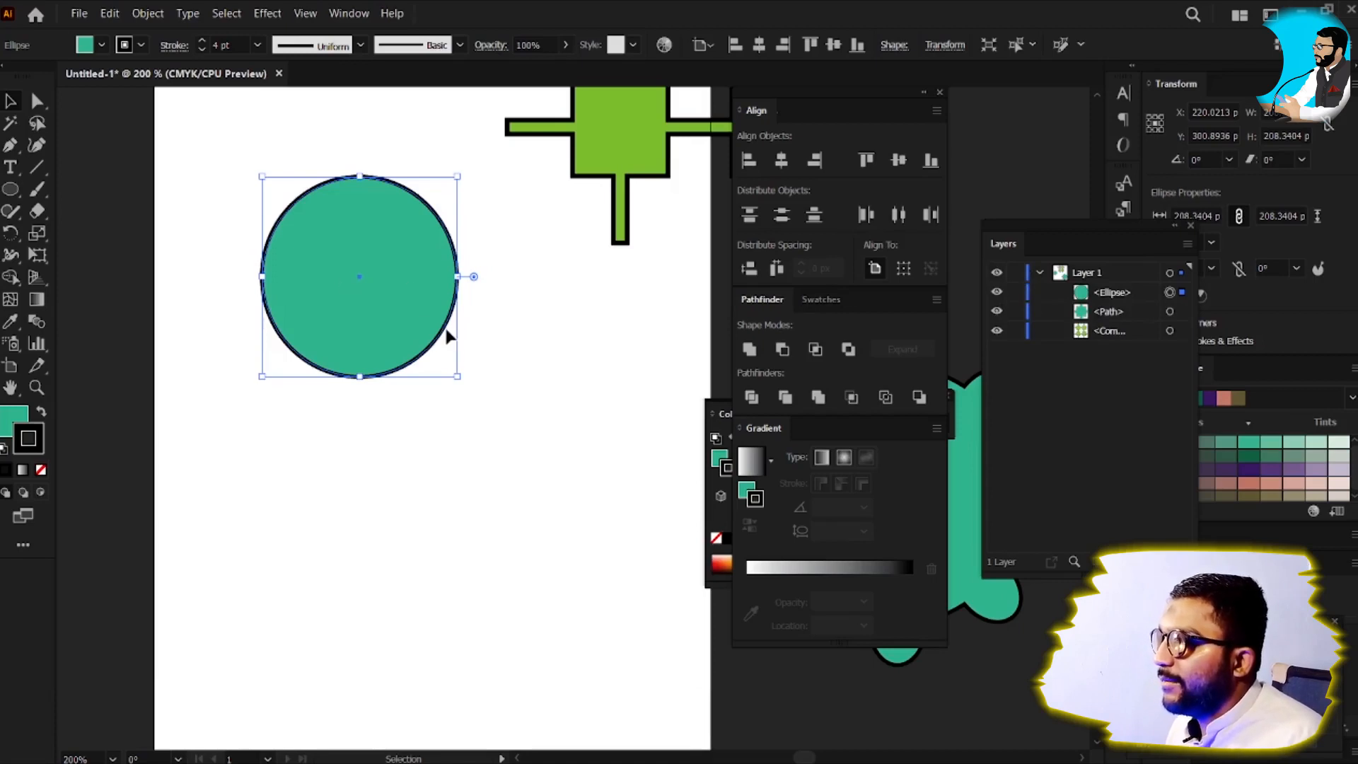
Step: Copy the circle diagonally down and to the right so both overlap, and bring the original circle to the front
key(v)
drag(423, 318, 459, 400)
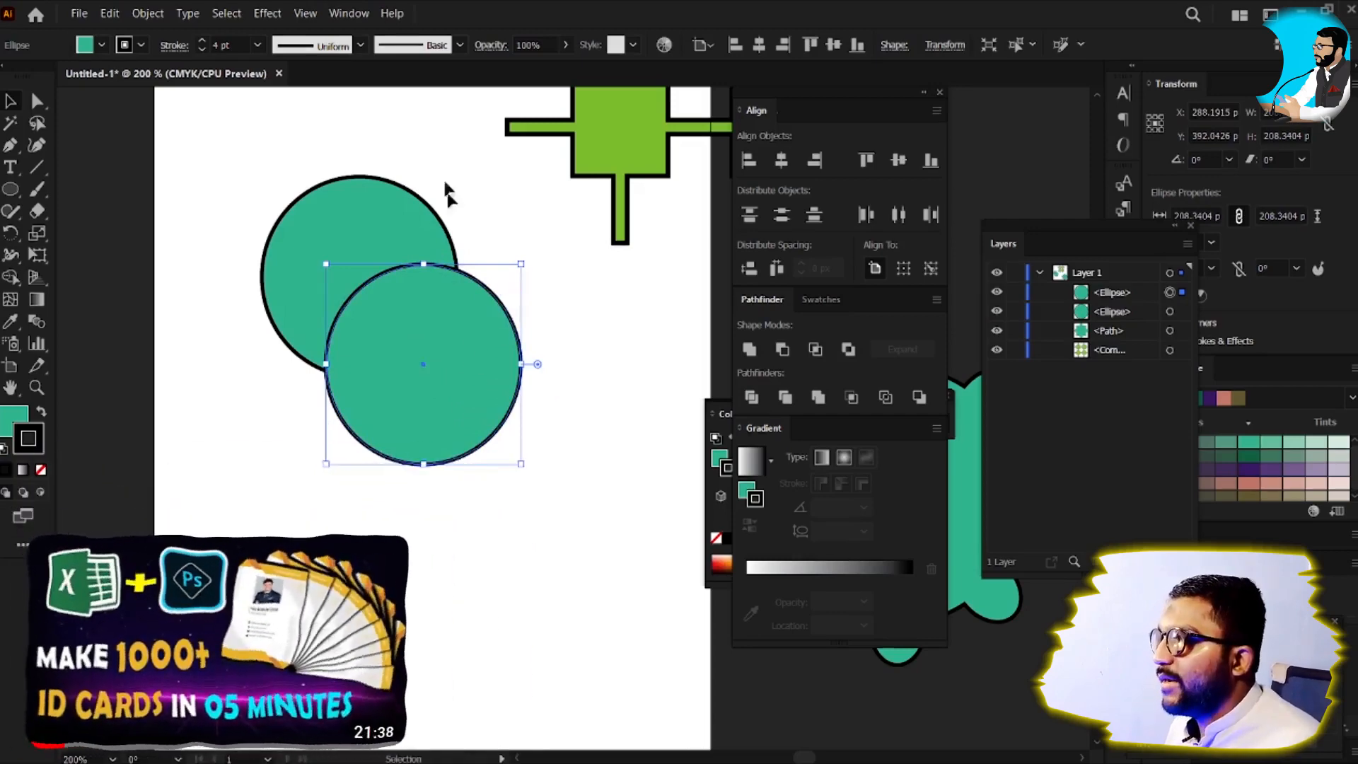
click(385, 219)
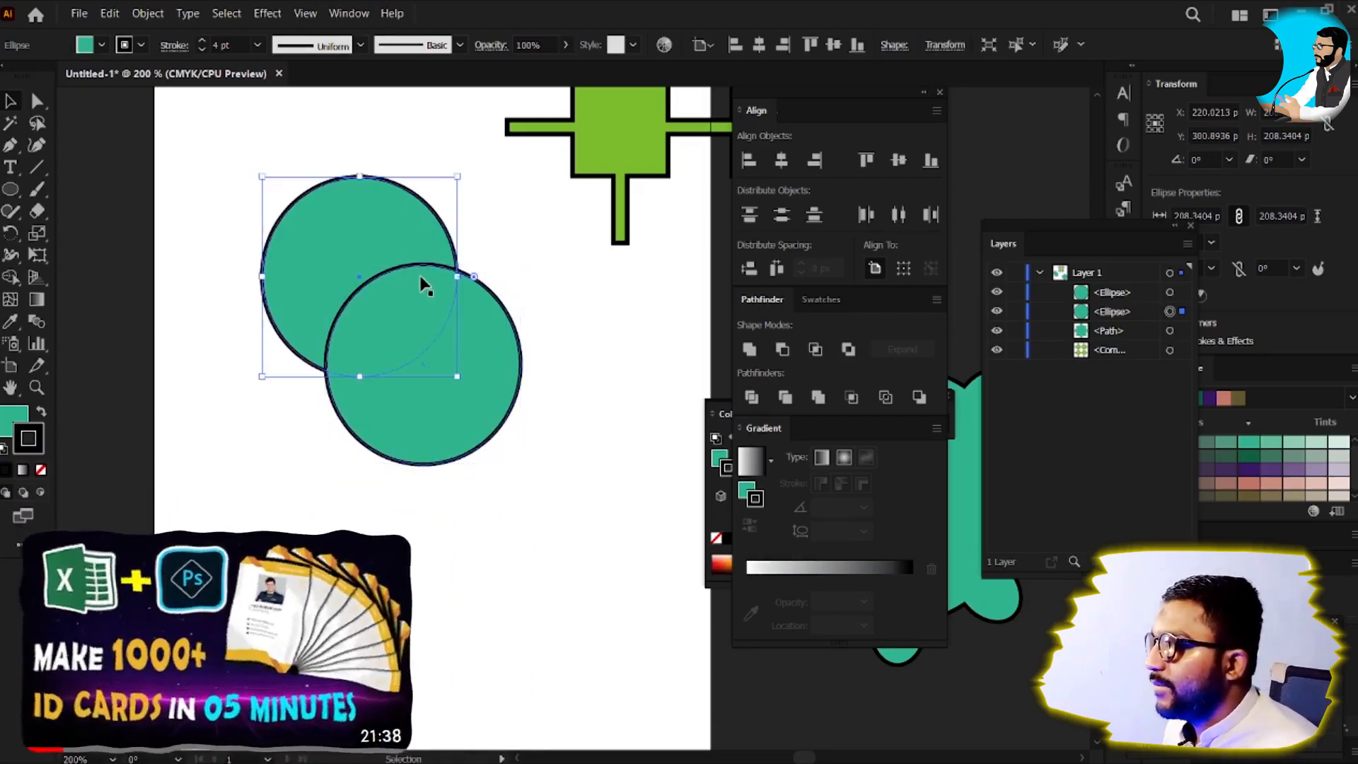
key(ctrl+shift+bracketright)
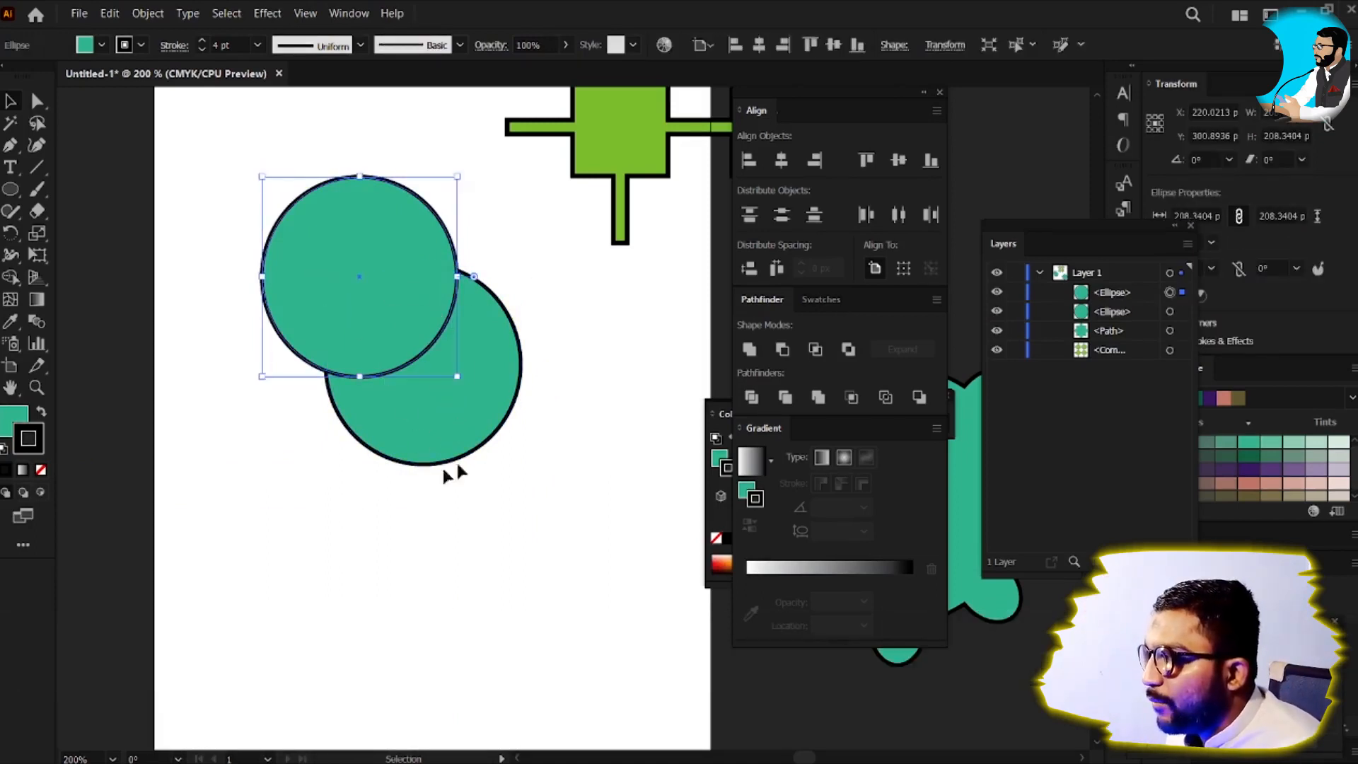
Step: Select the two overlapping circles and the neighbouring shapes in turn to compare their stacking order in Layer 1
click(466, 443)
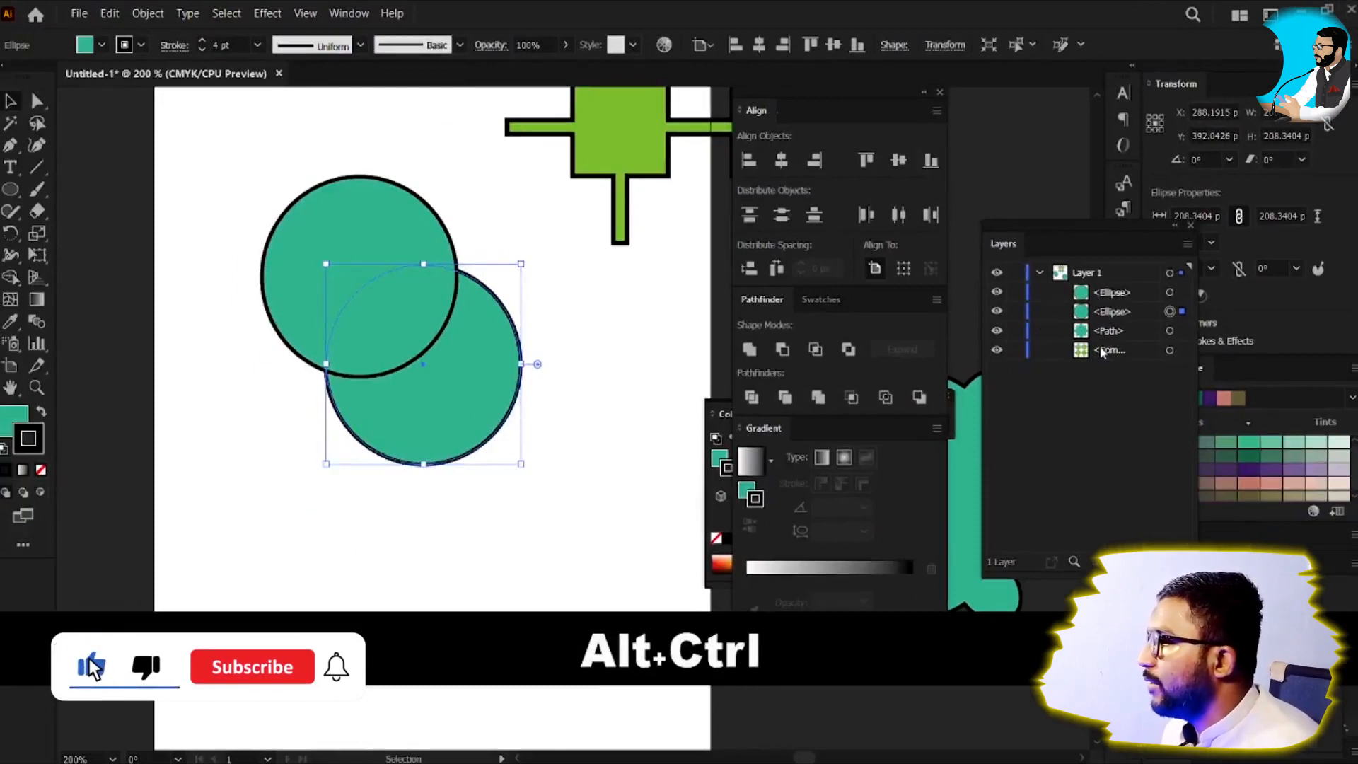
click(1040, 349)
click(649, 170)
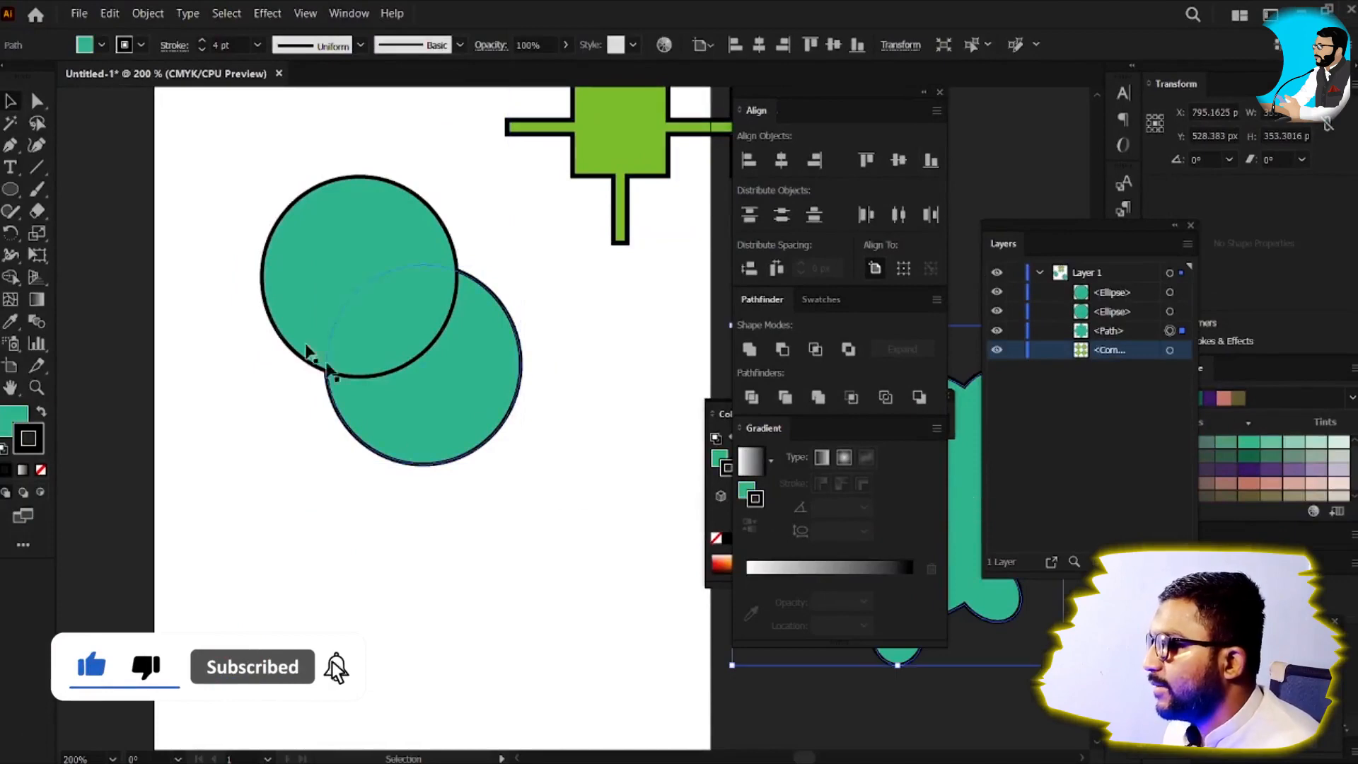
drag(246, 244, 438, 494)
click(379, 273)
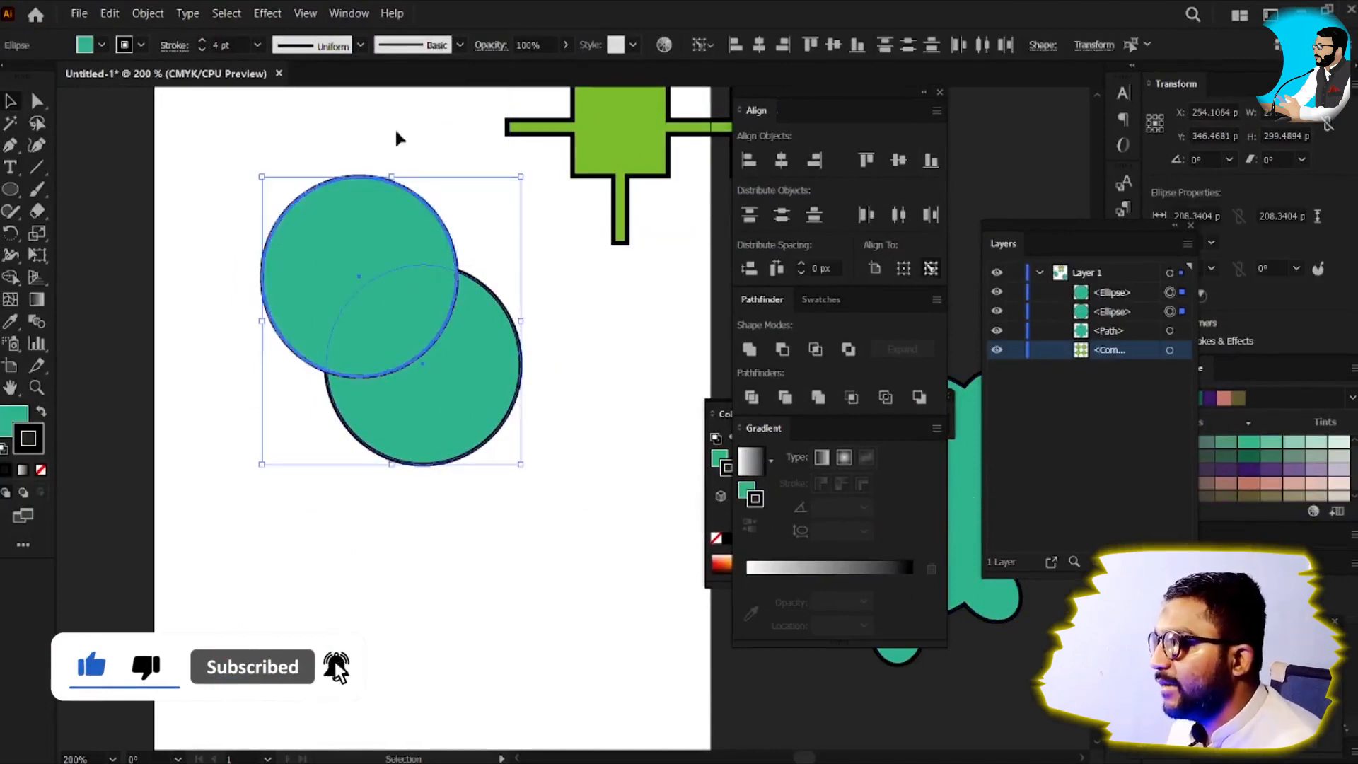
click(394, 137)
click(375, 252)
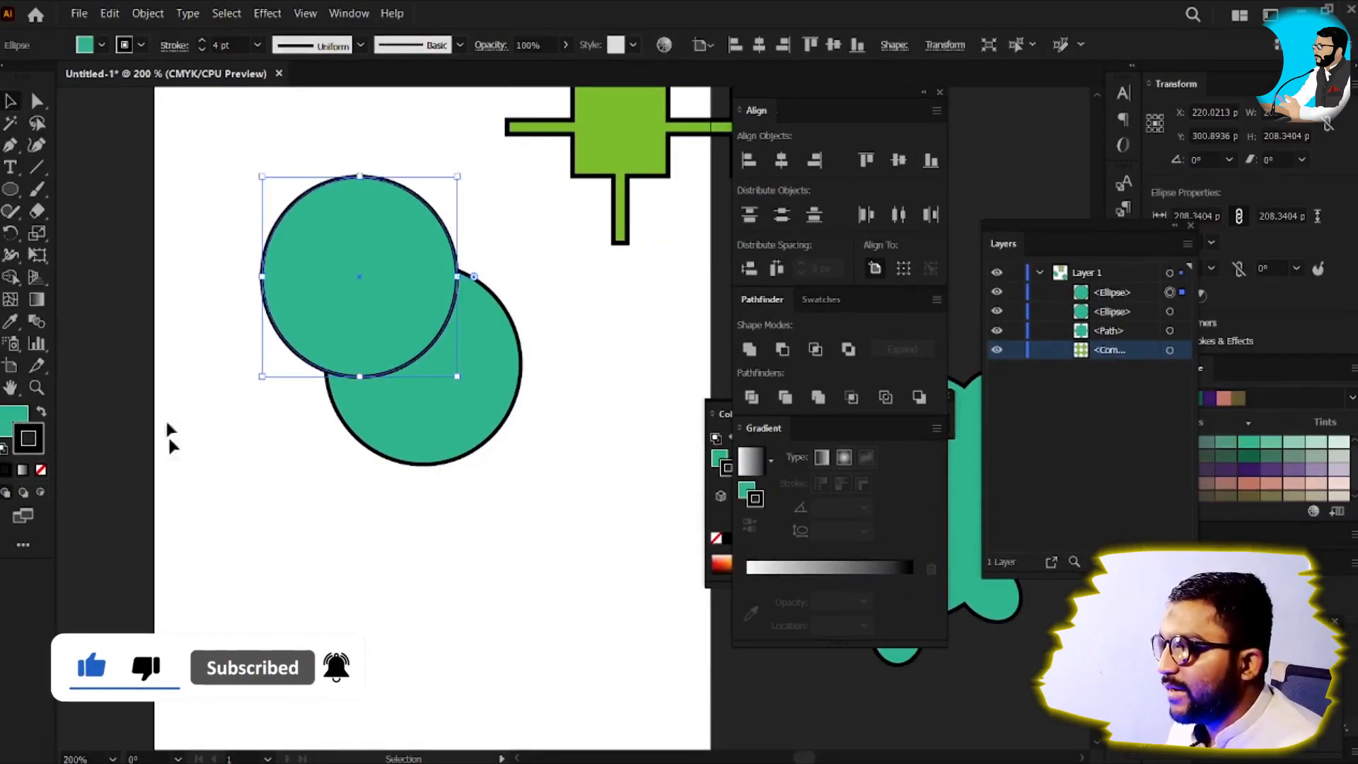
Step: Try Minus Front on both overlapping circles with the upper-left circle in front, and undo it
drag(206, 324, 563, 571)
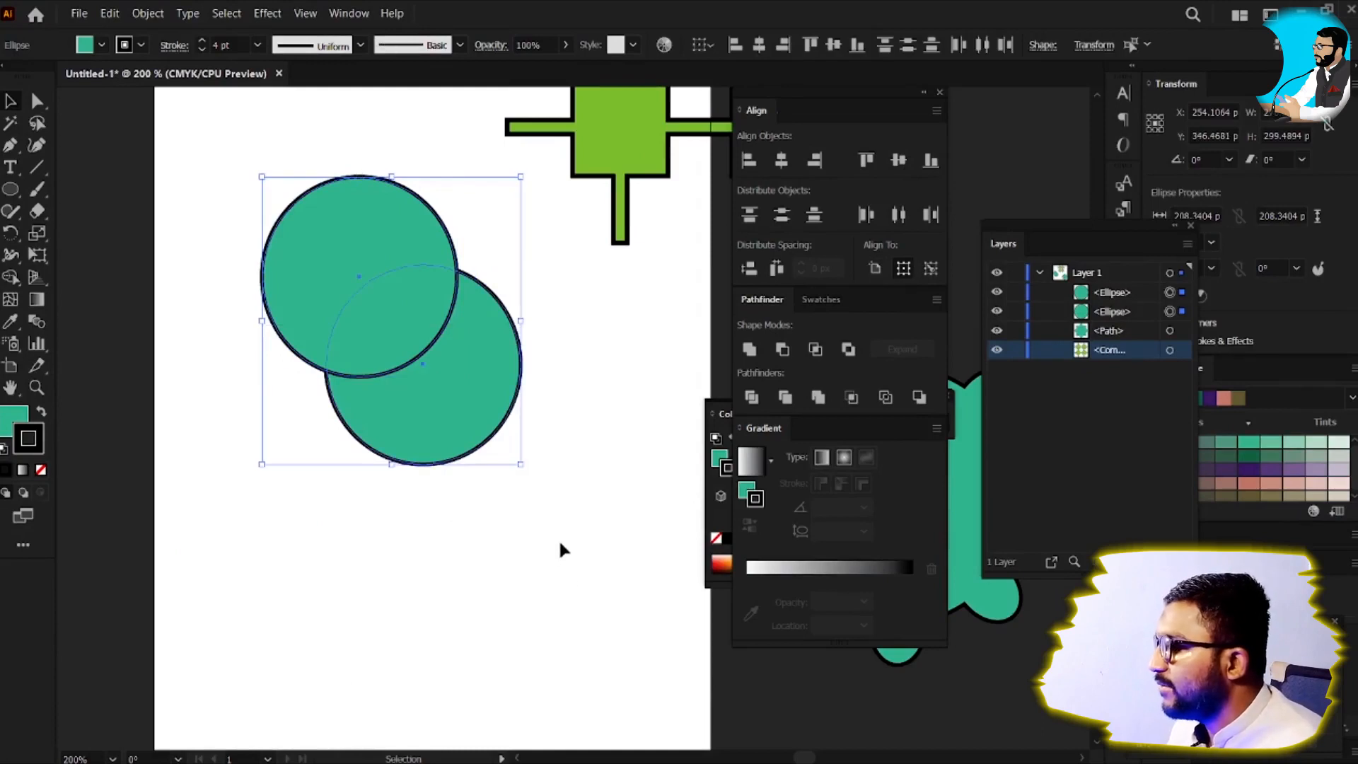
click(782, 348)
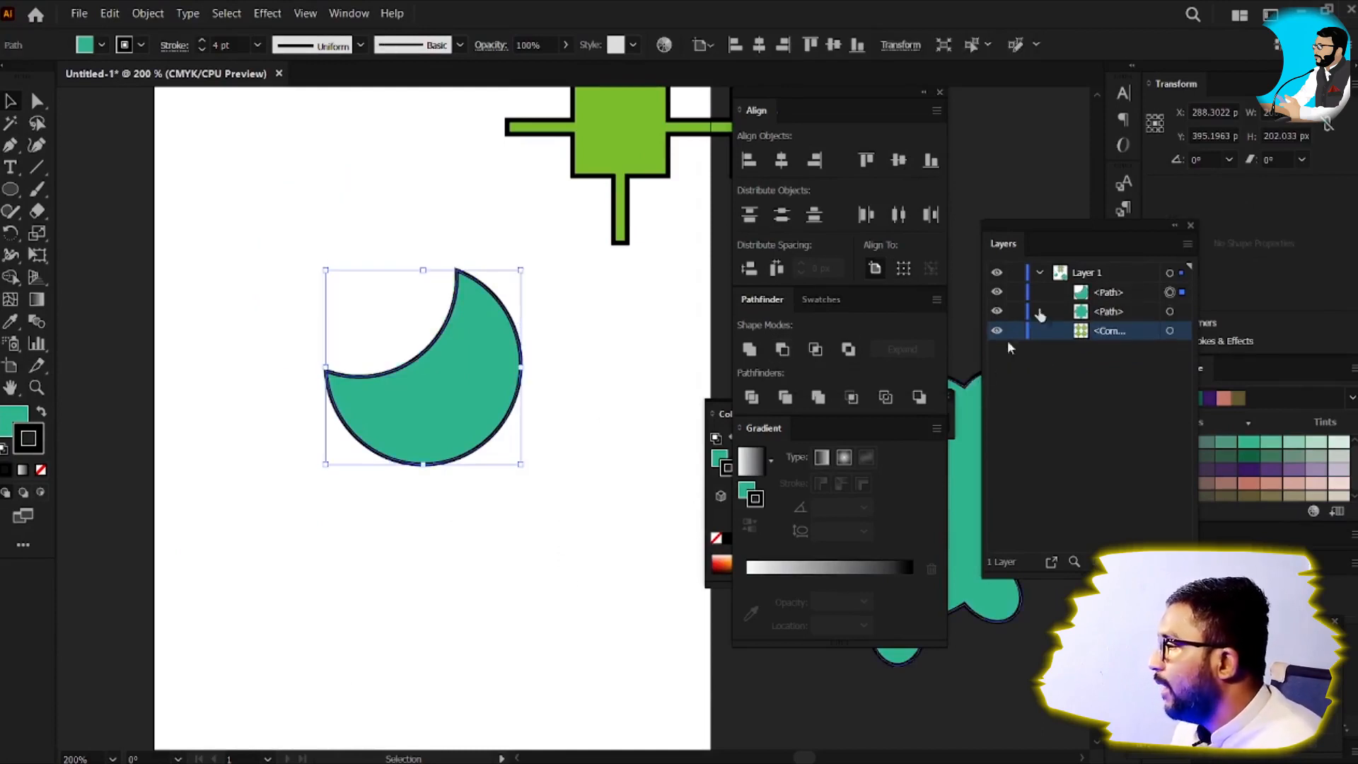
key(ctrl+z)
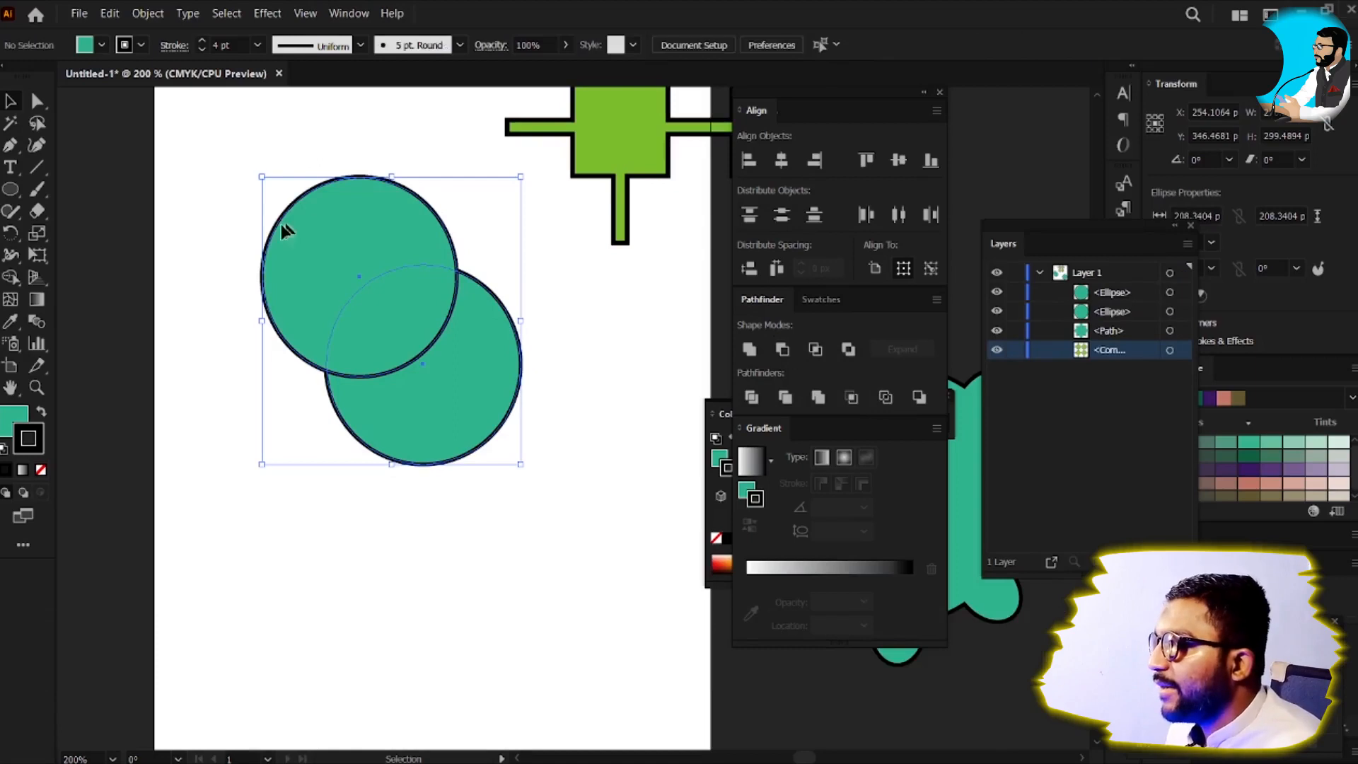
Step: Bring the lower-right circle to the front of the upper-left circle
drag(207, 227, 506, 518)
click(485, 445)
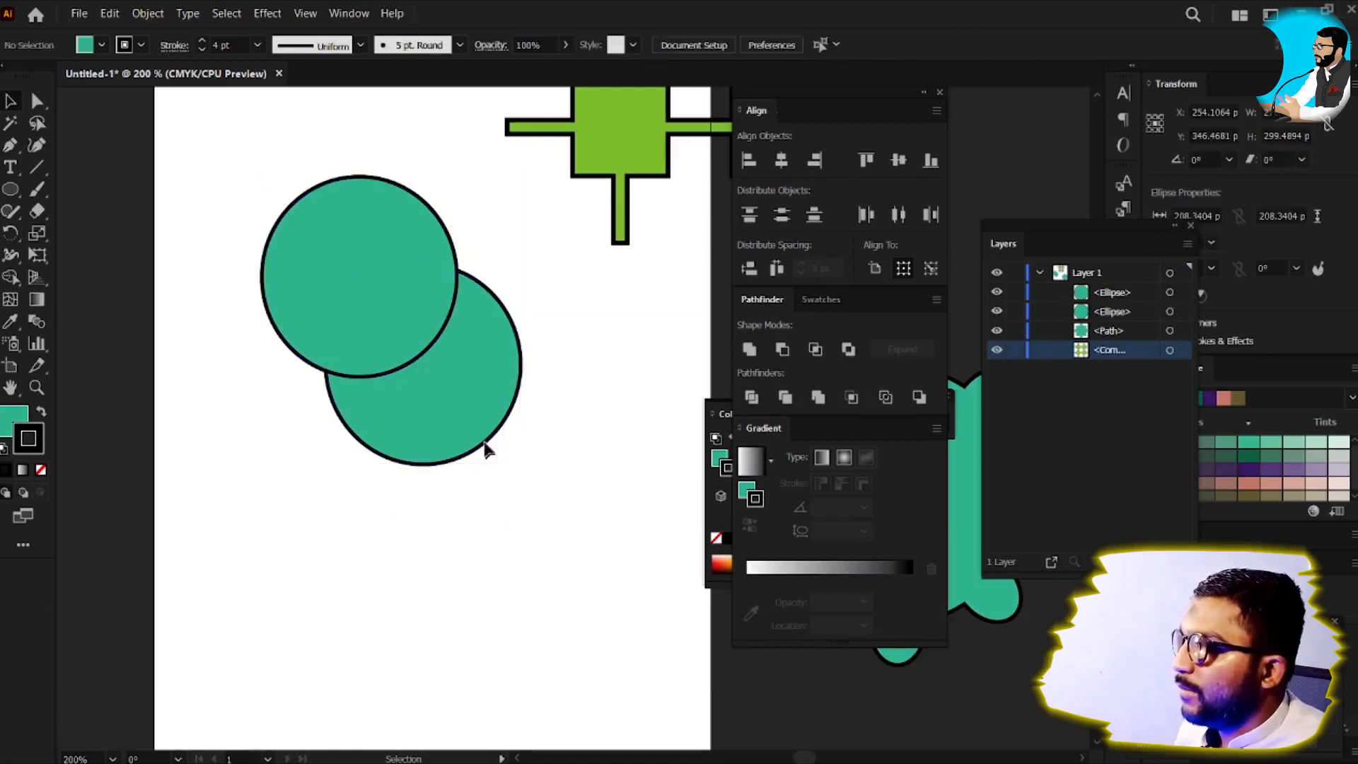
click(476, 434)
key(a)
key(ctrl+shift+bracketright)
key(v)
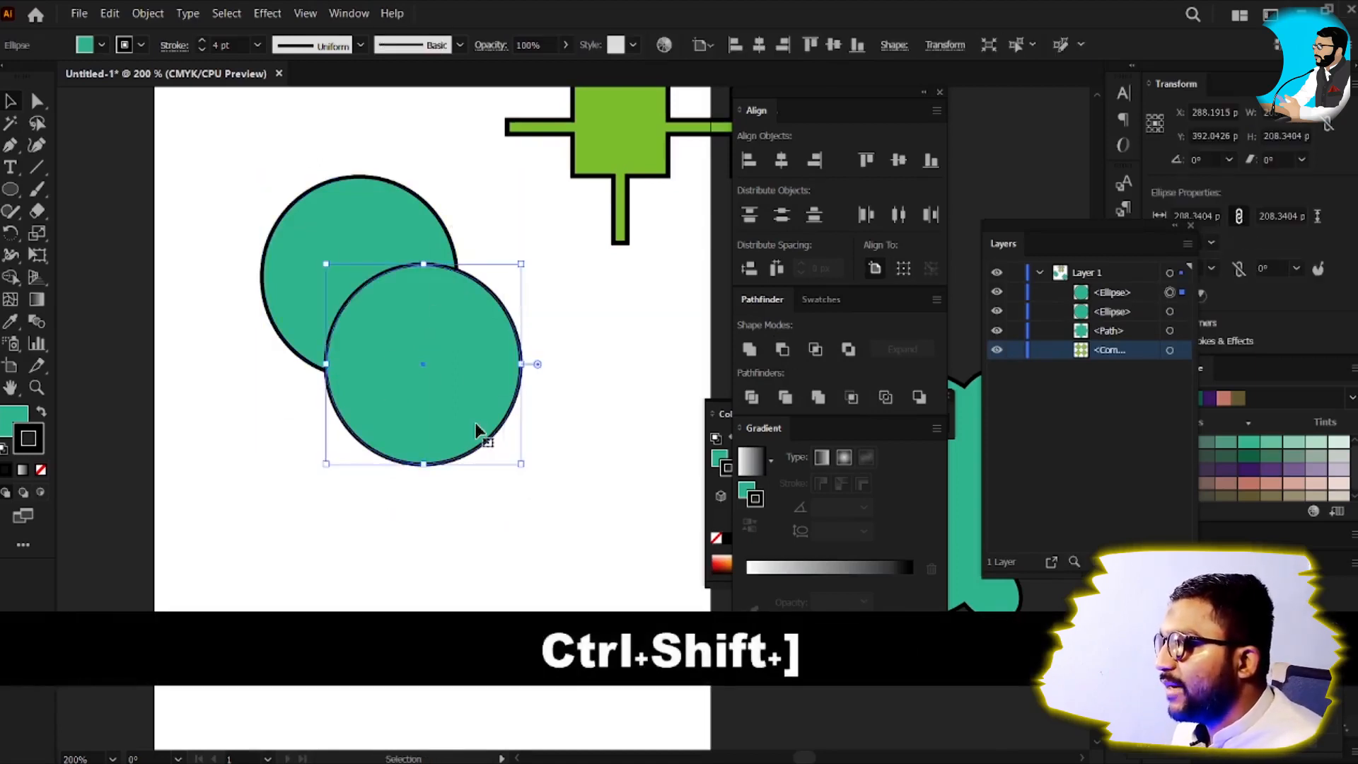
Step: Try Minus Front on the reordered circles, delete the resulting crescent, and undo both actions
drag(173, 200, 471, 431)
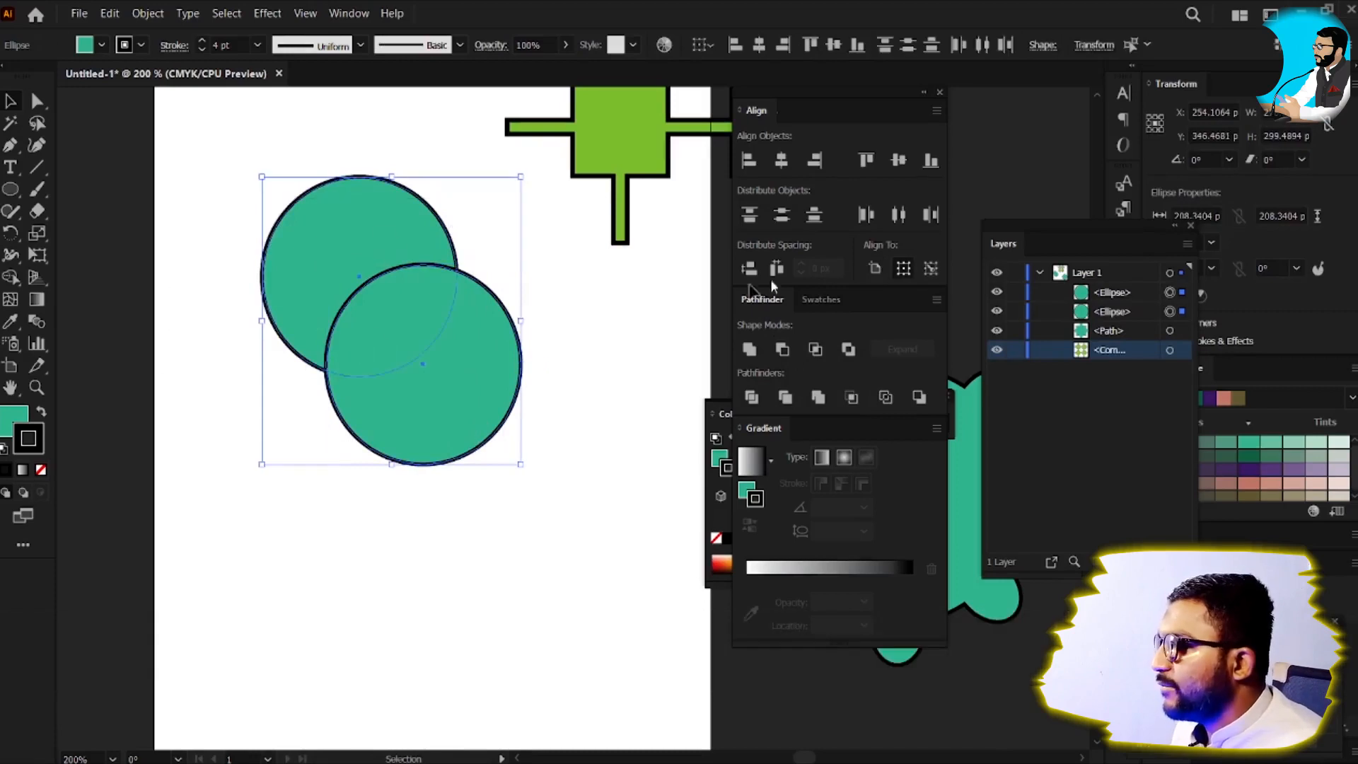
click(782, 350)
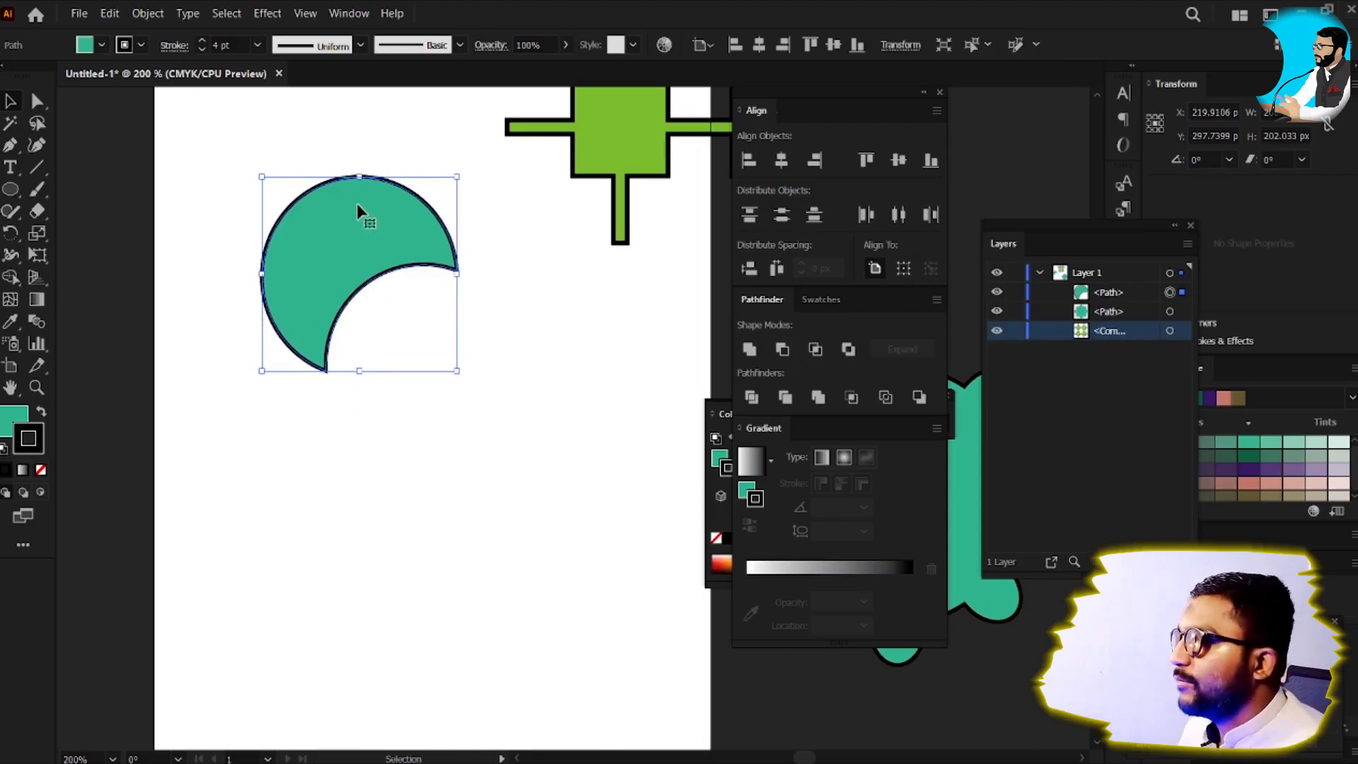
key(Delete)
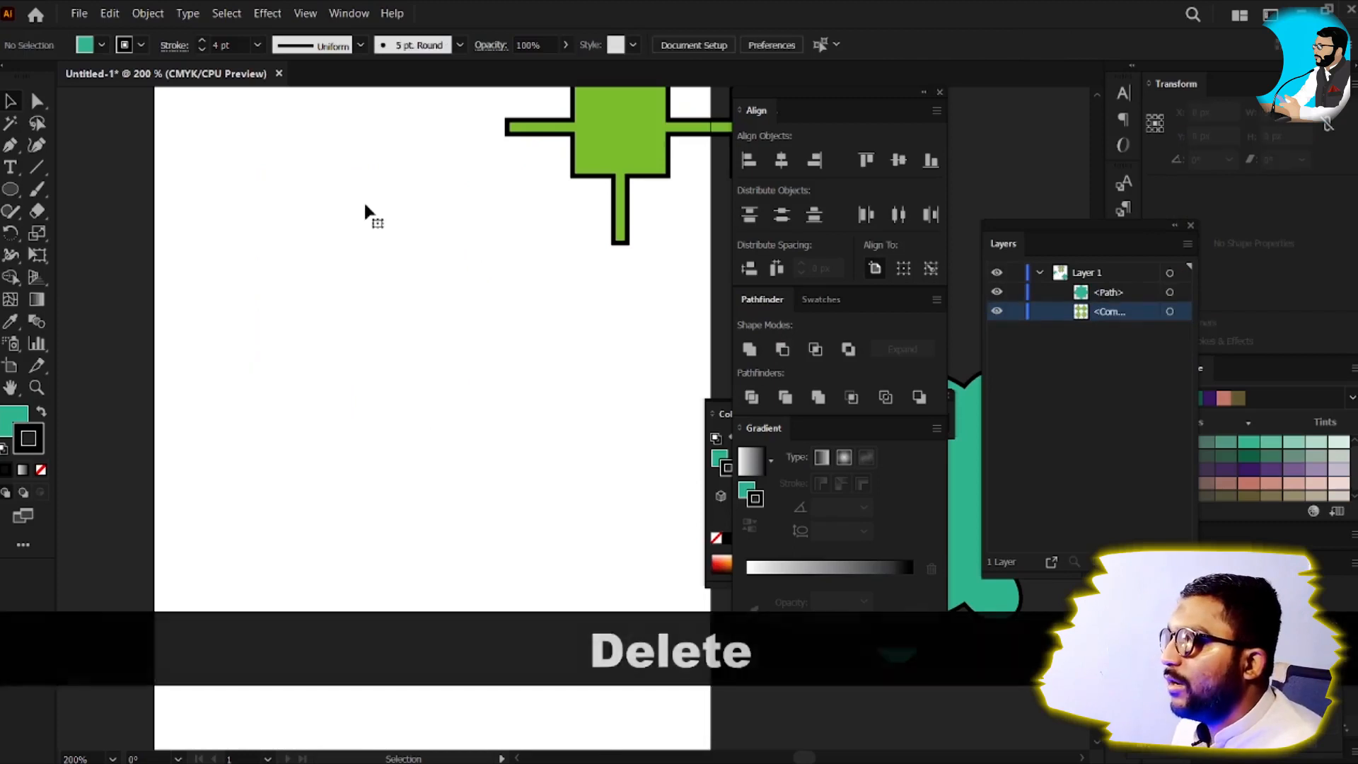
key(ctrl+z)
key(ctrl+z)
key(v)
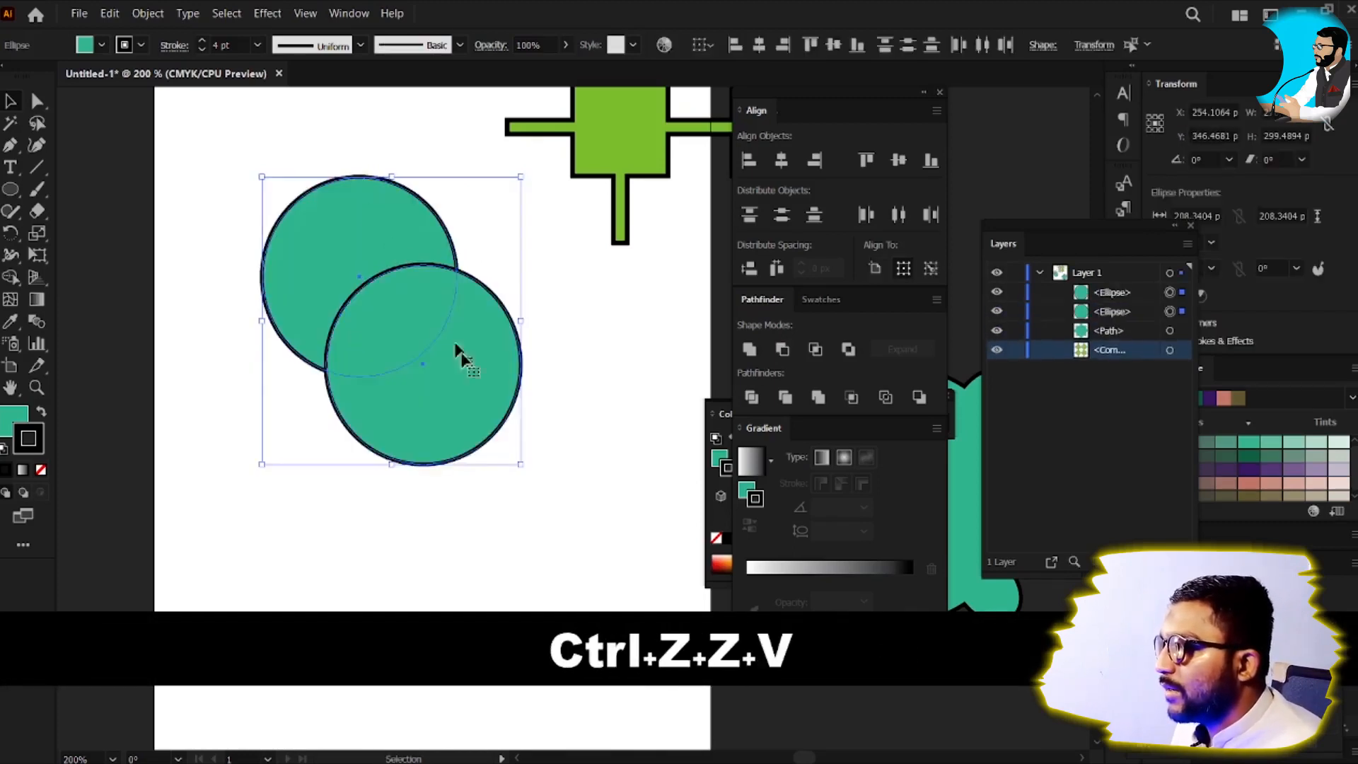
Step: Subtract the front circle from the rear one as an editable Minus Front compound shape
click(230, 238)
drag(228, 233, 553, 522)
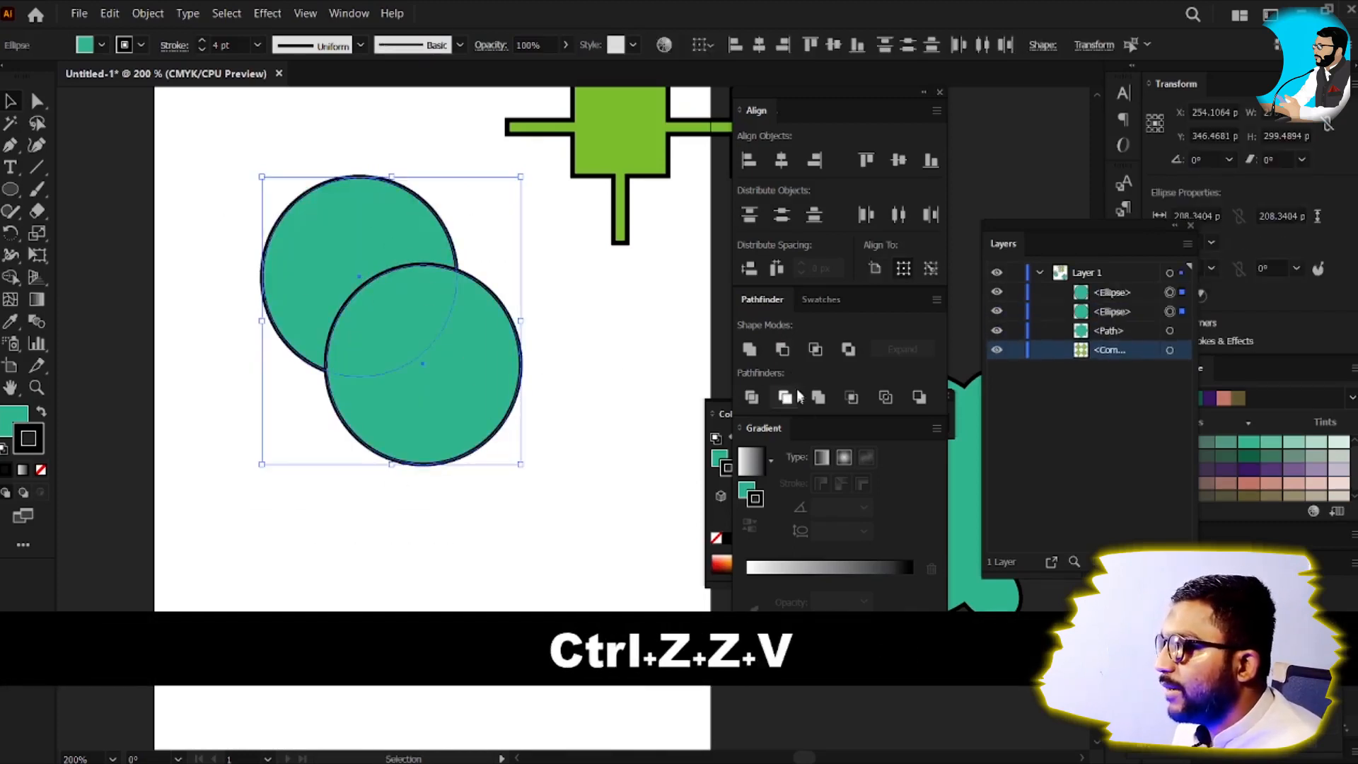
alt+click(782, 350)
click(595, 373)
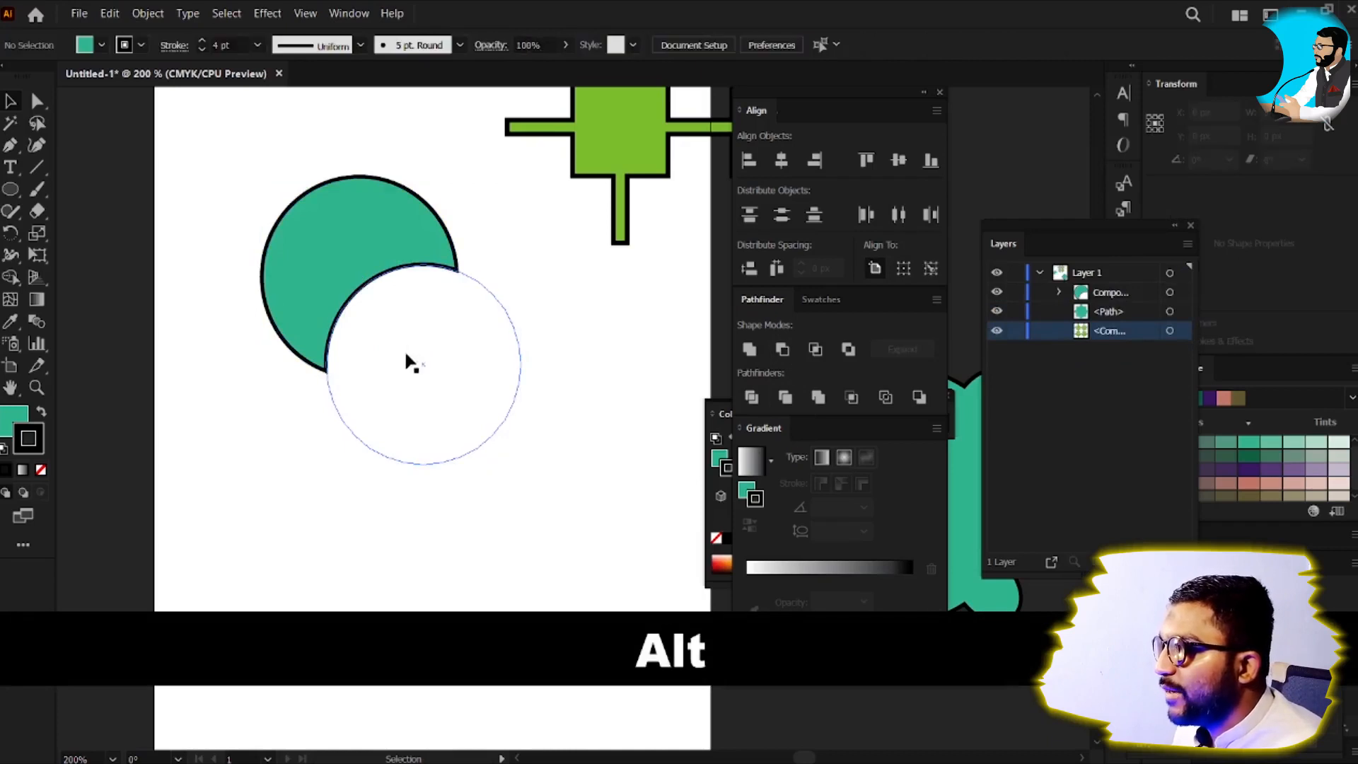
click(409, 357)
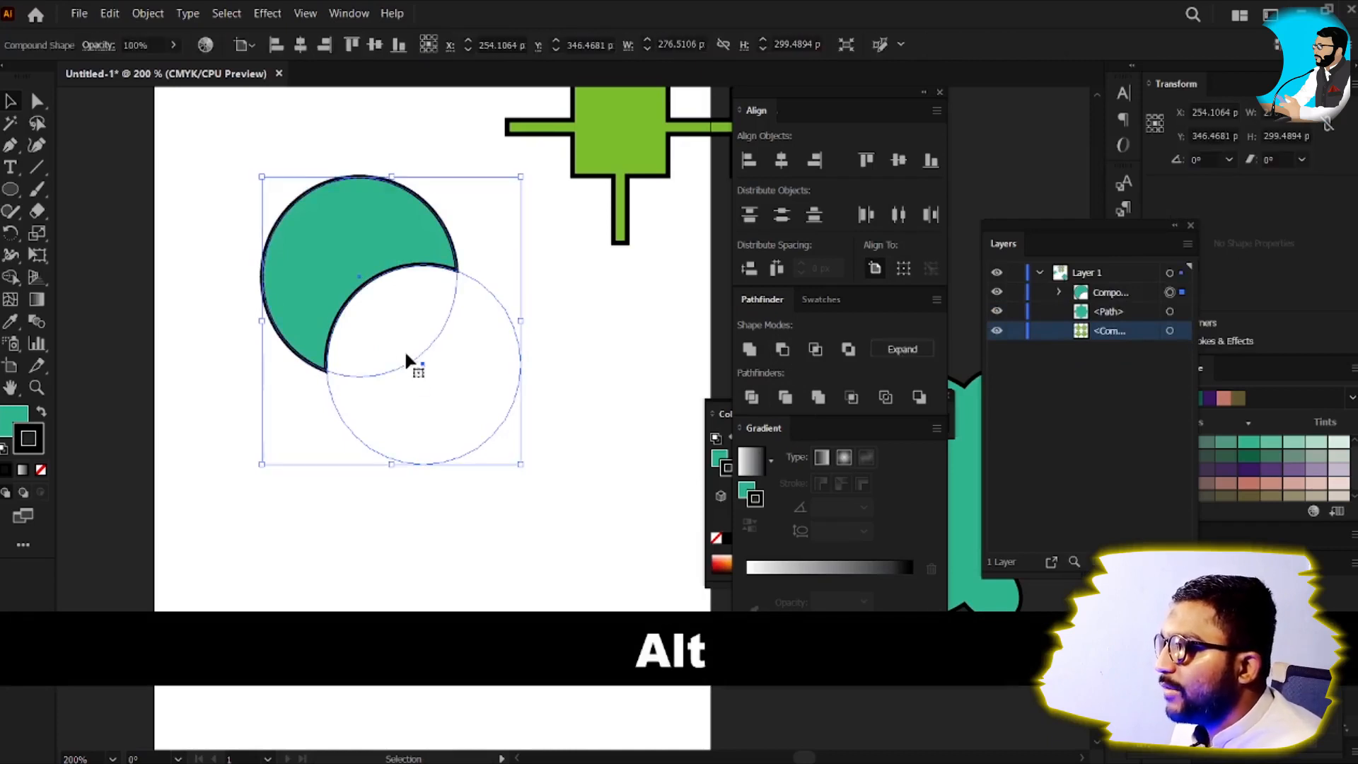
click(510, 414)
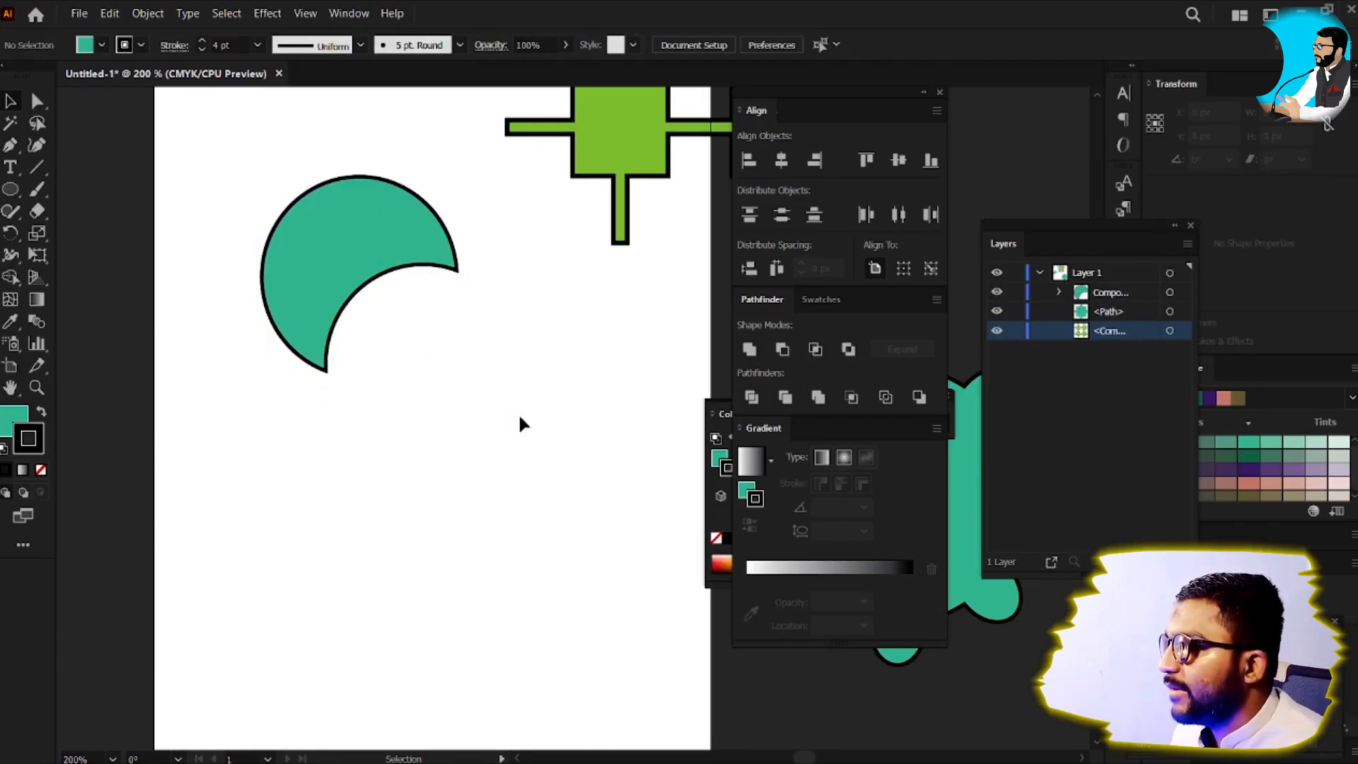
click(438, 357)
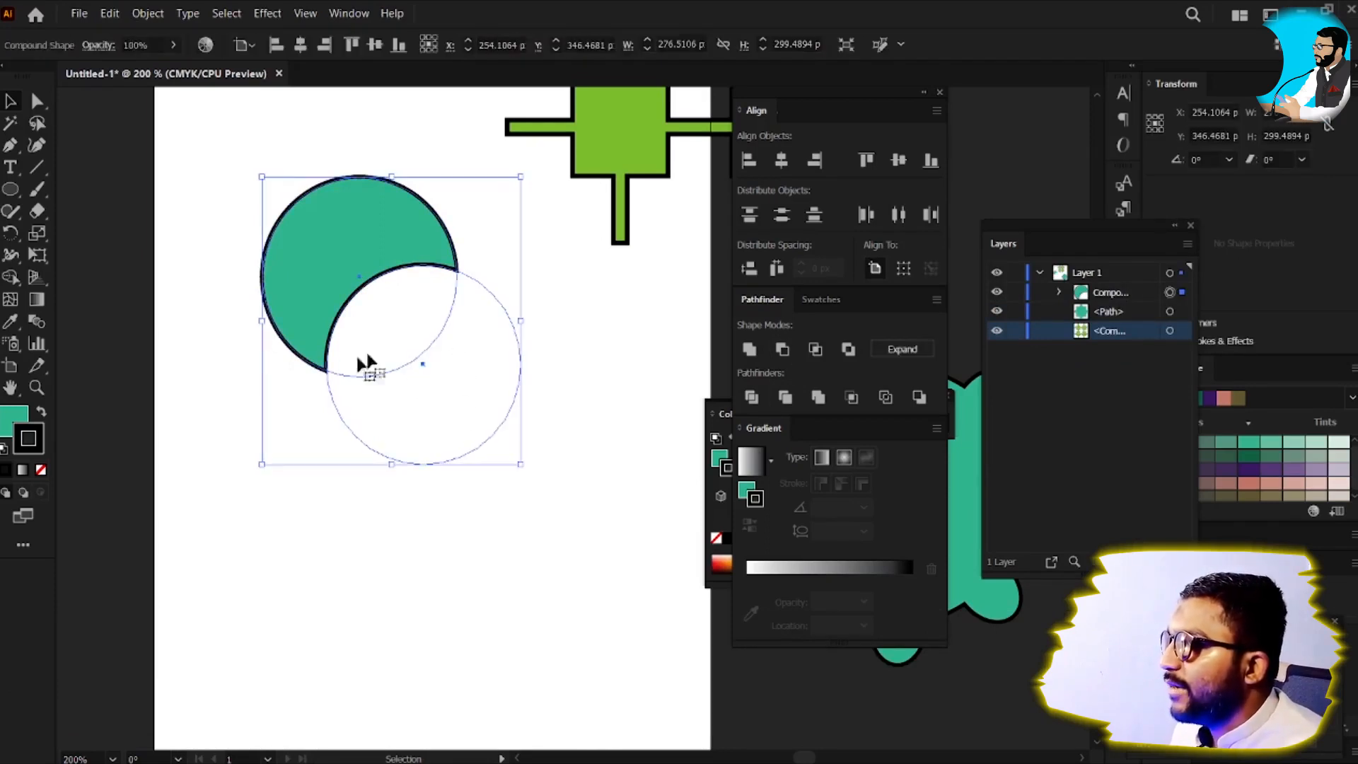
Step: Isolate the compound shape, move its subtracting circle up over the rear circle to leave a thin crescent, and exit isolation
double_click(481, 278)
click(482, 282)
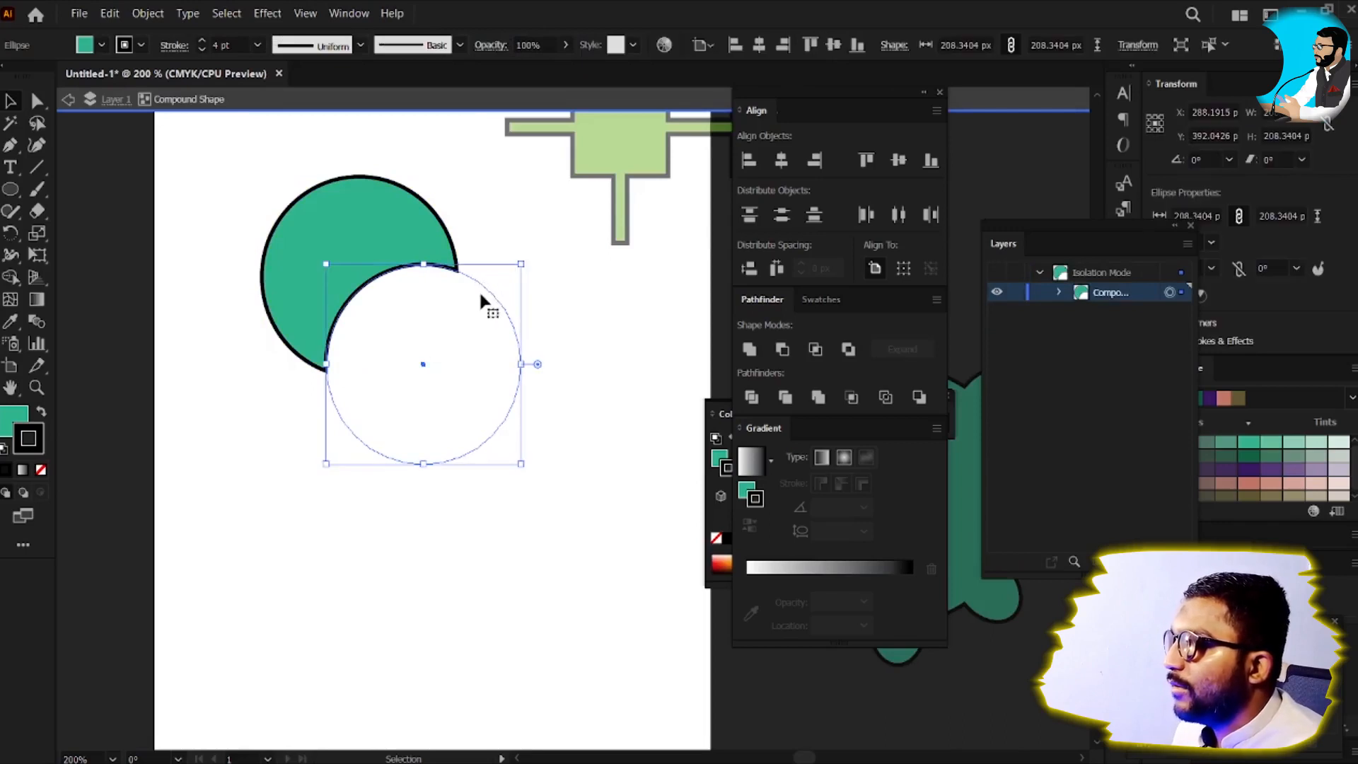
drag(481, 291, 399, 178)
drag(351, 286, 436, 295)
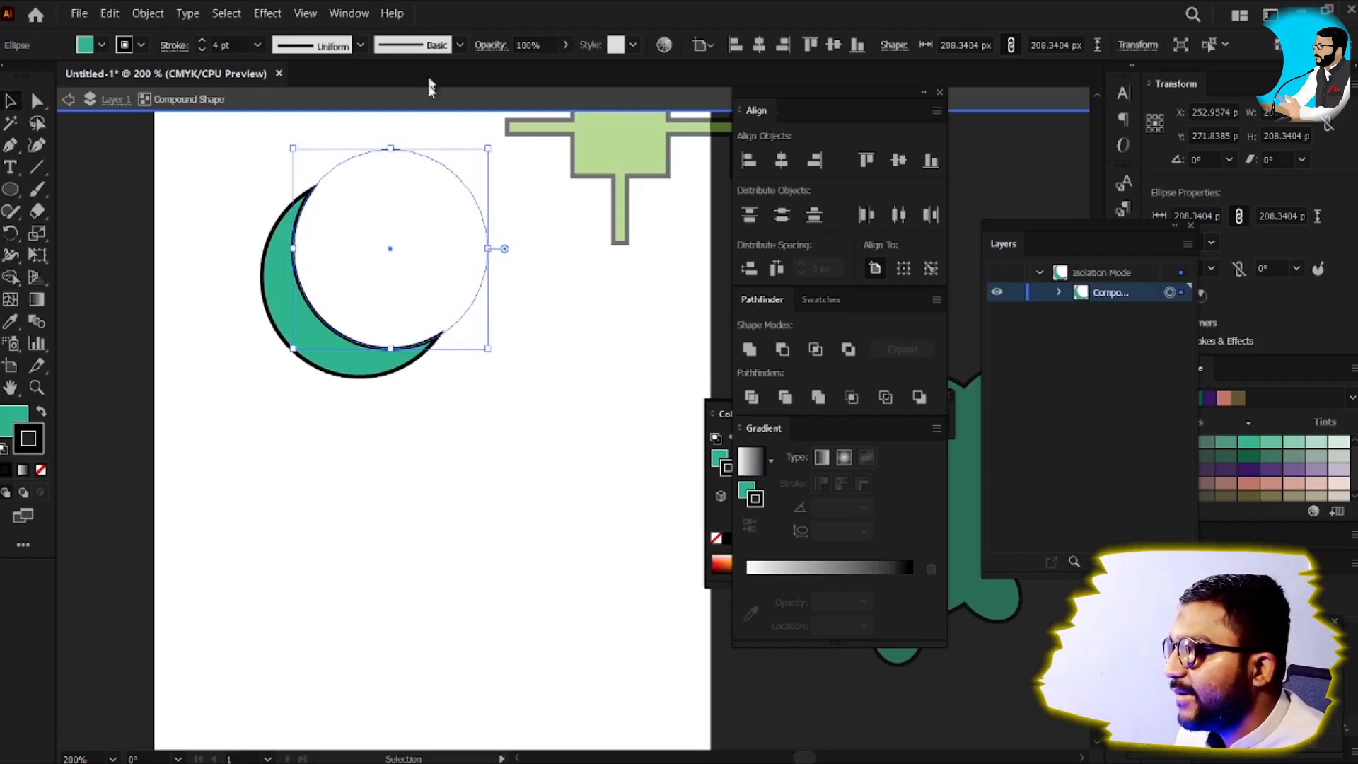
click(427, 111)
Step: Expand the compound shape into a plain crescent path and move it down and to the left on the artboard
click(280, 339)
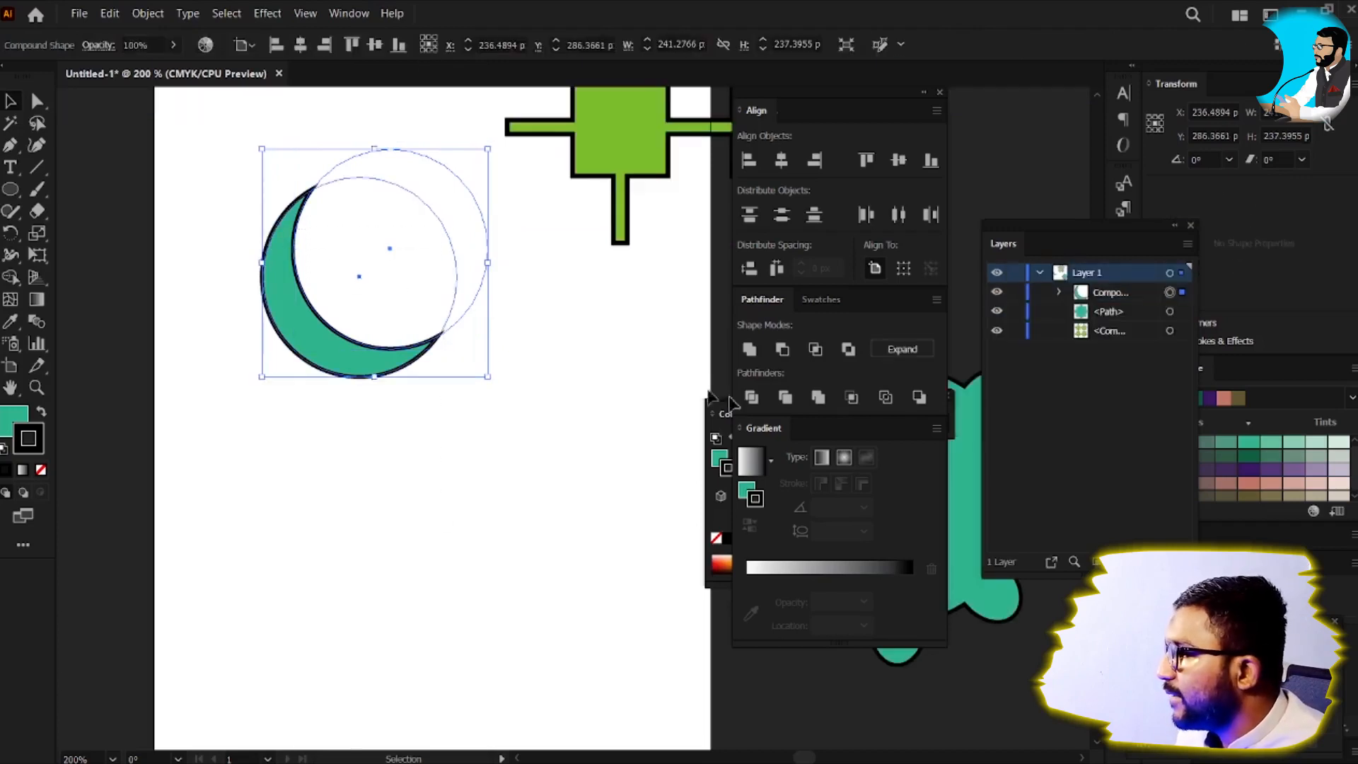
click(887, 349)
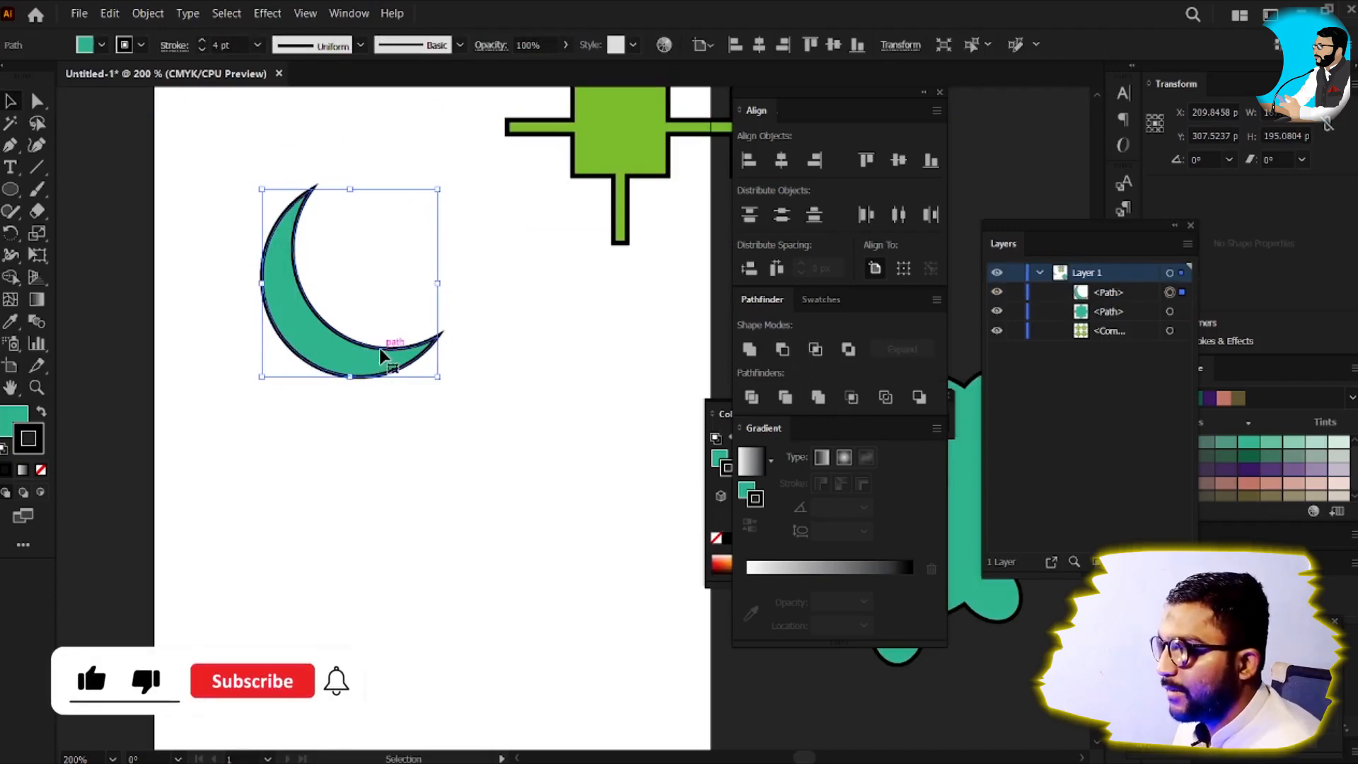
drag(376, 358, 325, 465)
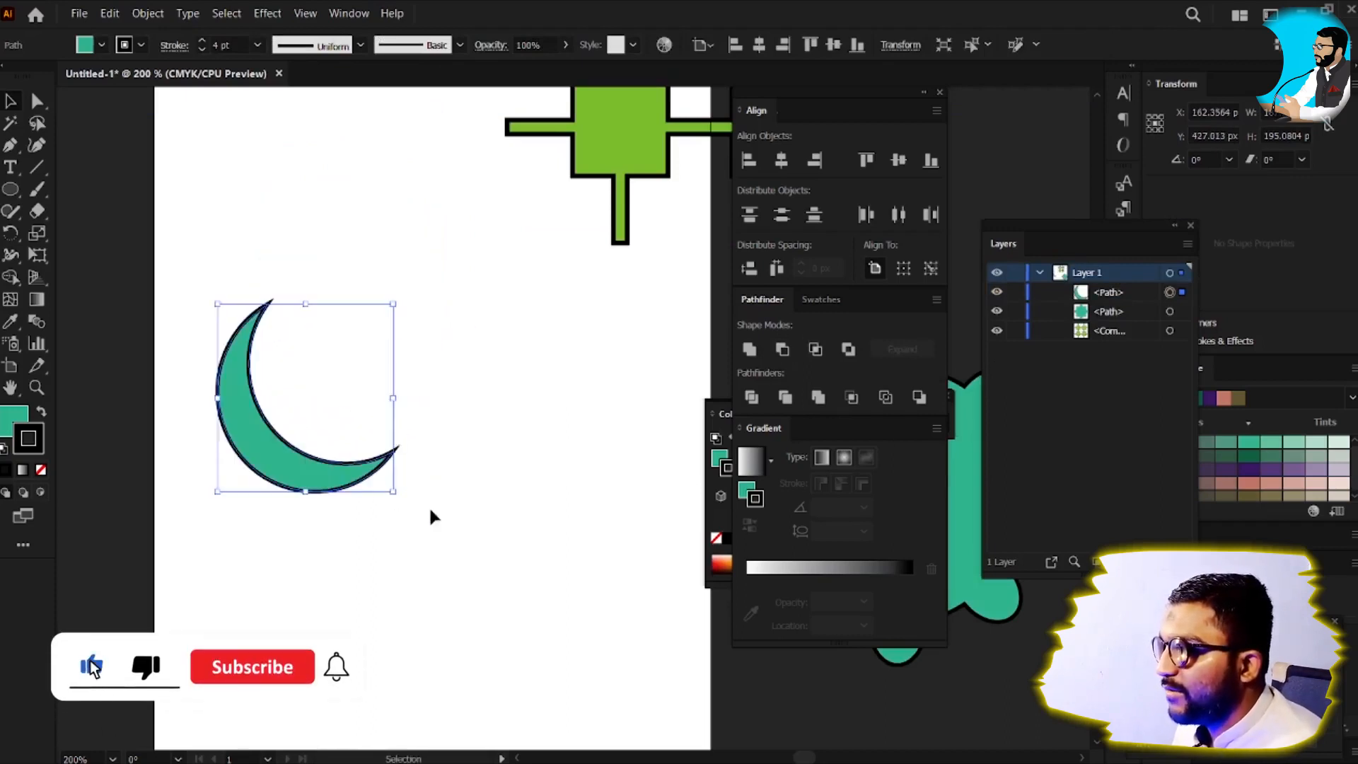
Step: Copy the crescent at 45° rotation about its lower-right tip, repeating until eight crescents form a full pinwheel, and undo any surplus copy
key(r)
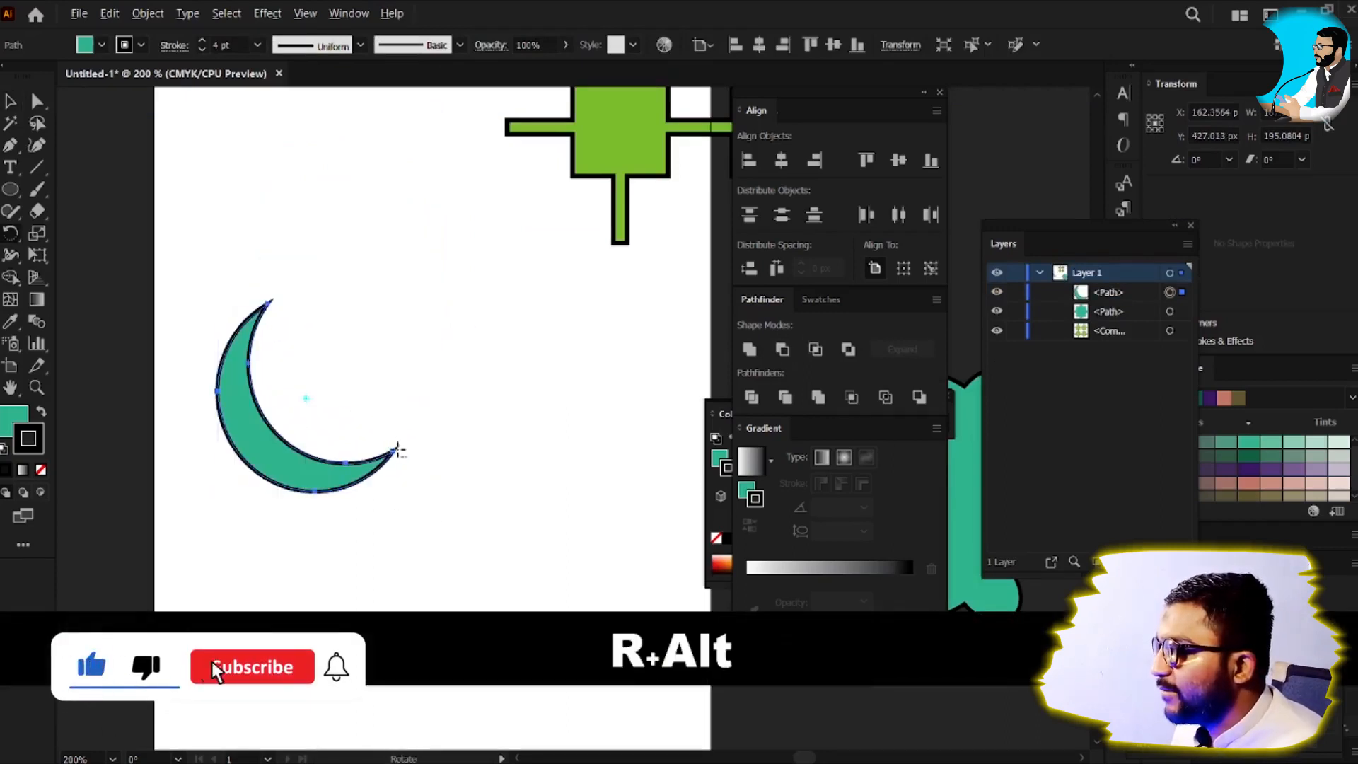
alt+click(398, 447)
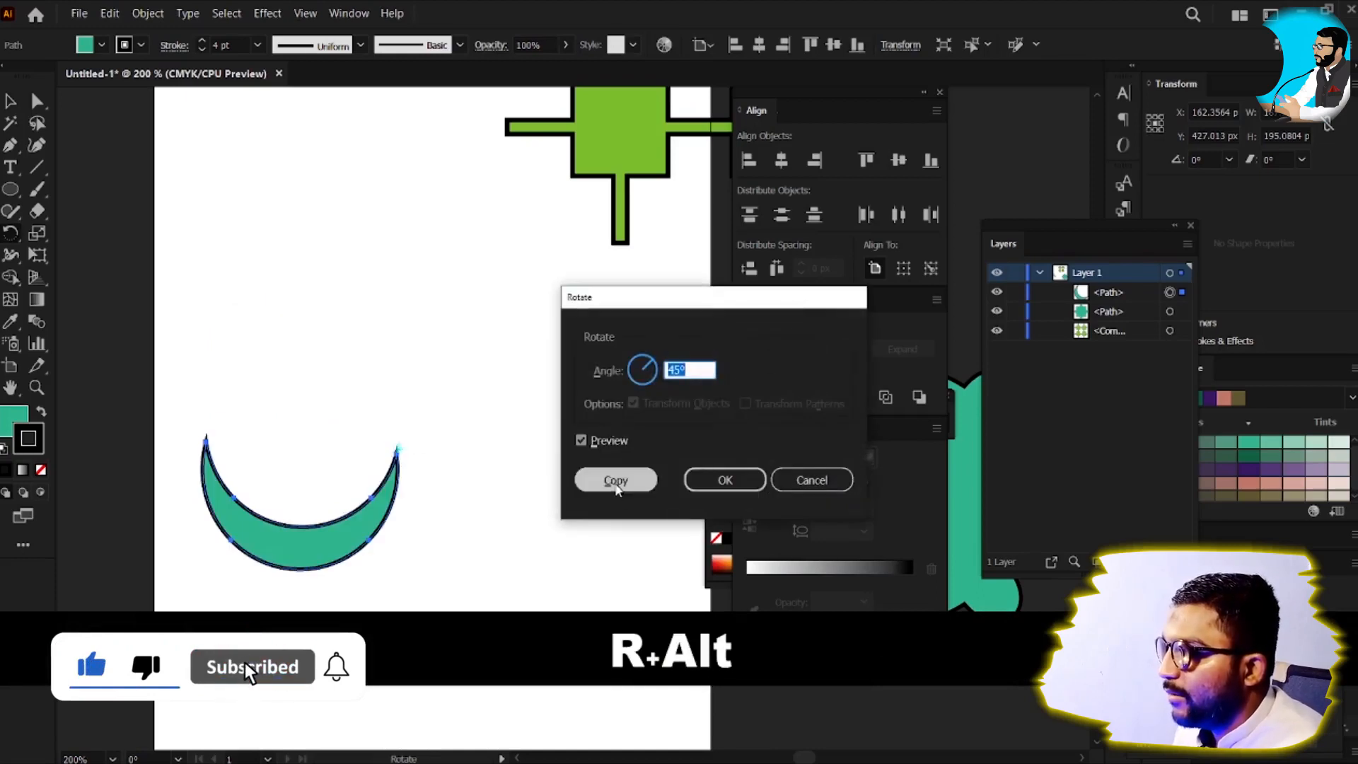
click(616, 481)
key(ctrl+d)
key(ctrl+d)
key(ctrl+d)
key(ctrl+d)
key(ctrl+d)
key(ctrl+d)
key(ctrl+d)
key(ctrl+d)
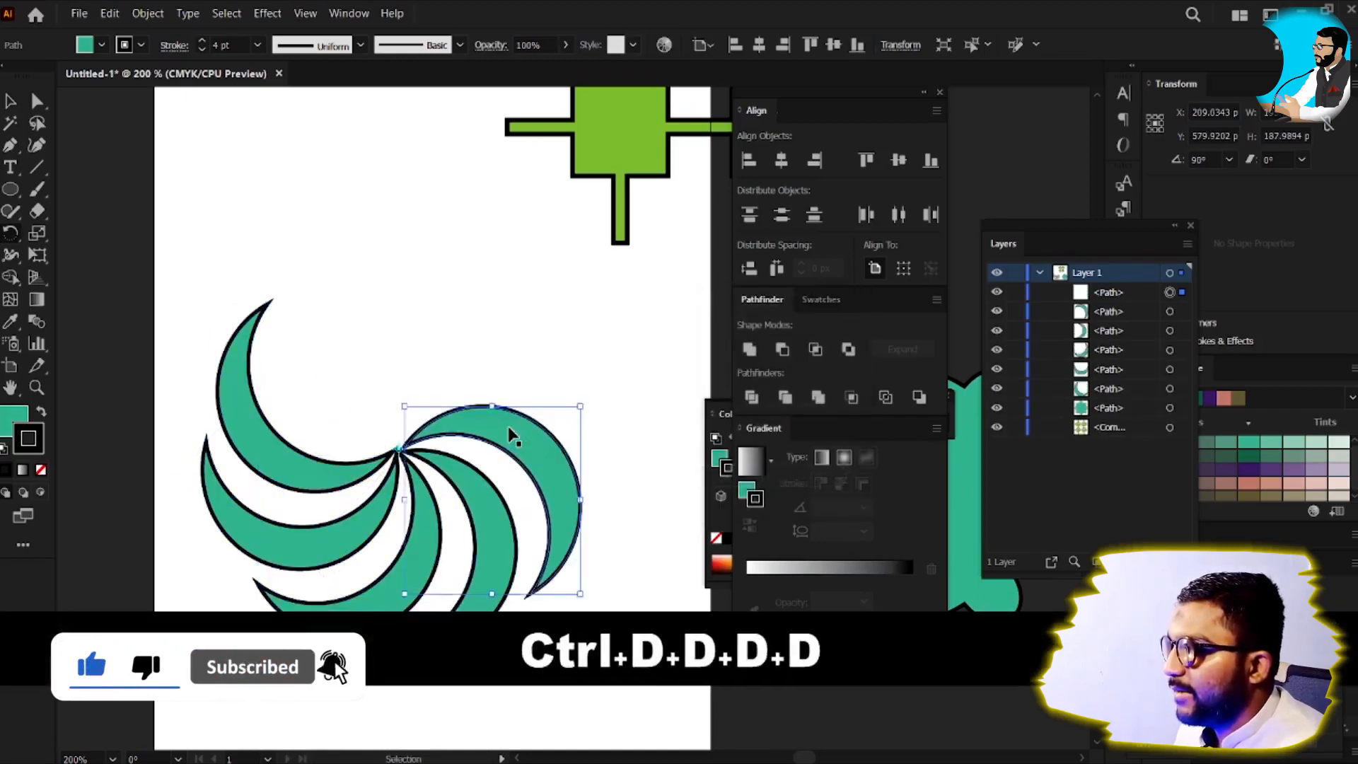
key(ctrl+z)
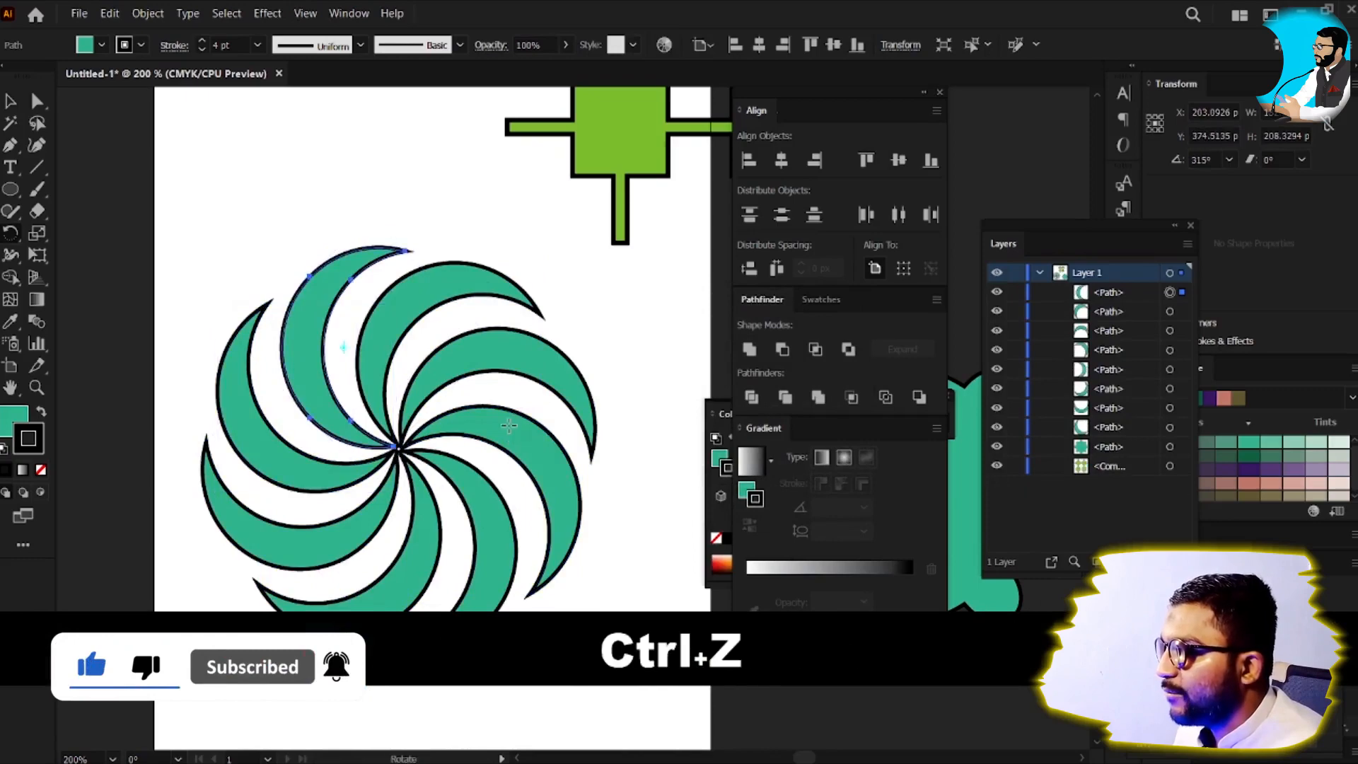
Step: Select all eight pinwheel crescents without the green grid shape and move them off the artboard, below the teal gear shape
key(v)
drag(205, 197, 654, 629)
shift+click(622, 181)
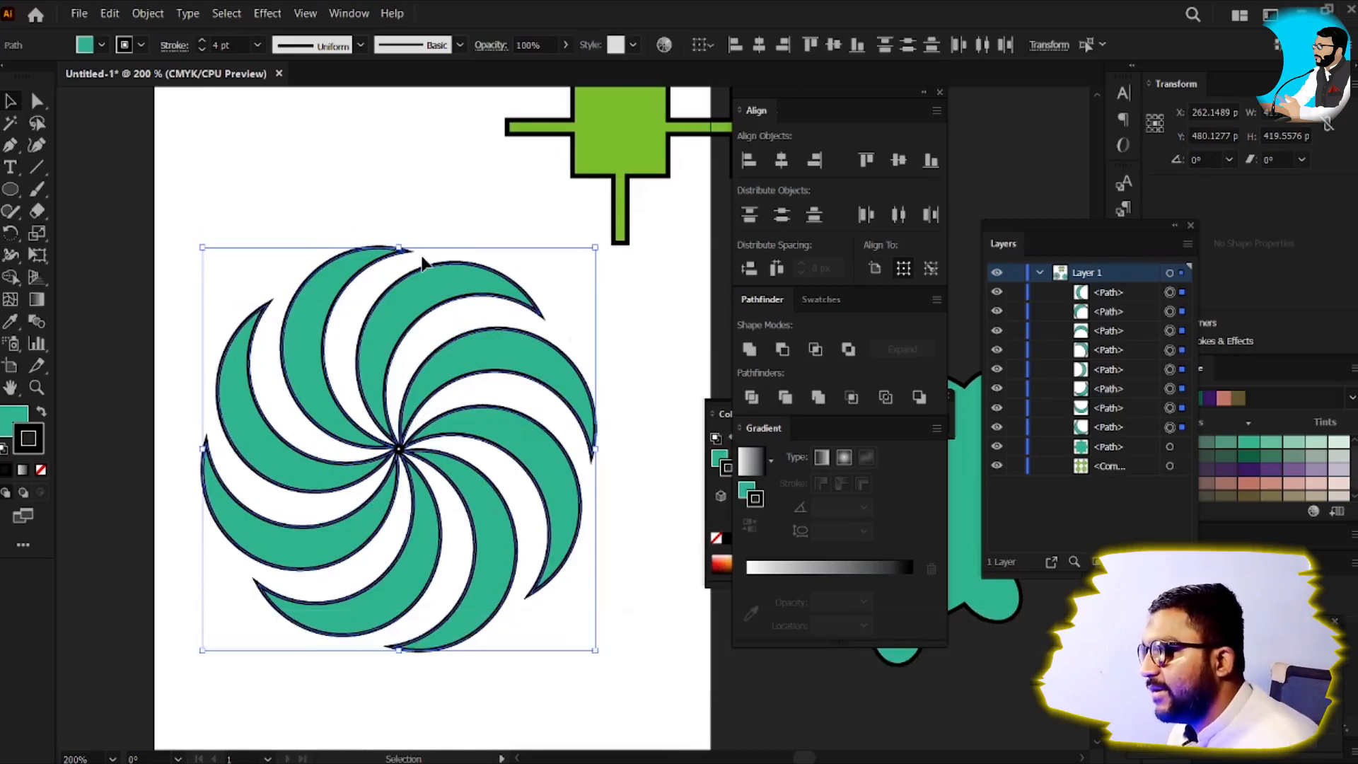
scroll(404, 337, down, 4)
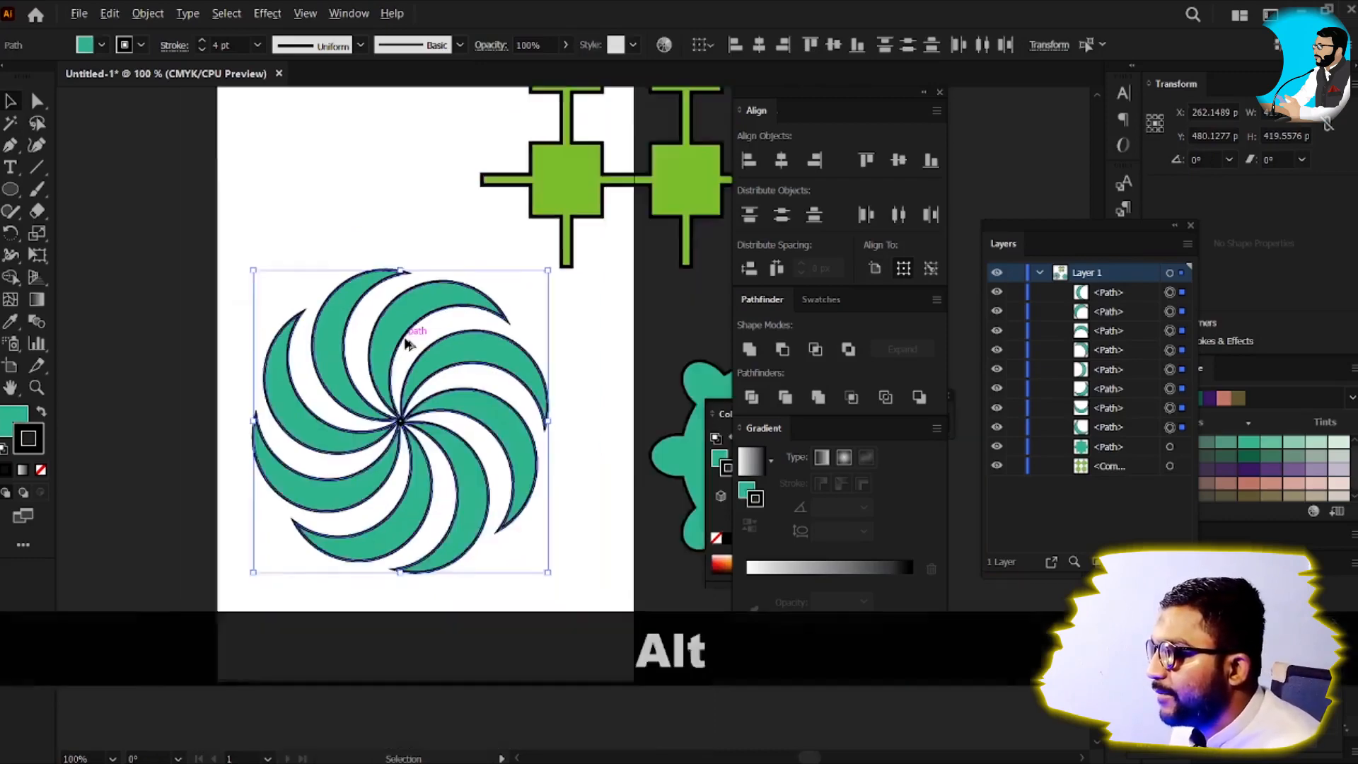
drag(441, 384, 690, 643)
click(468, 345)
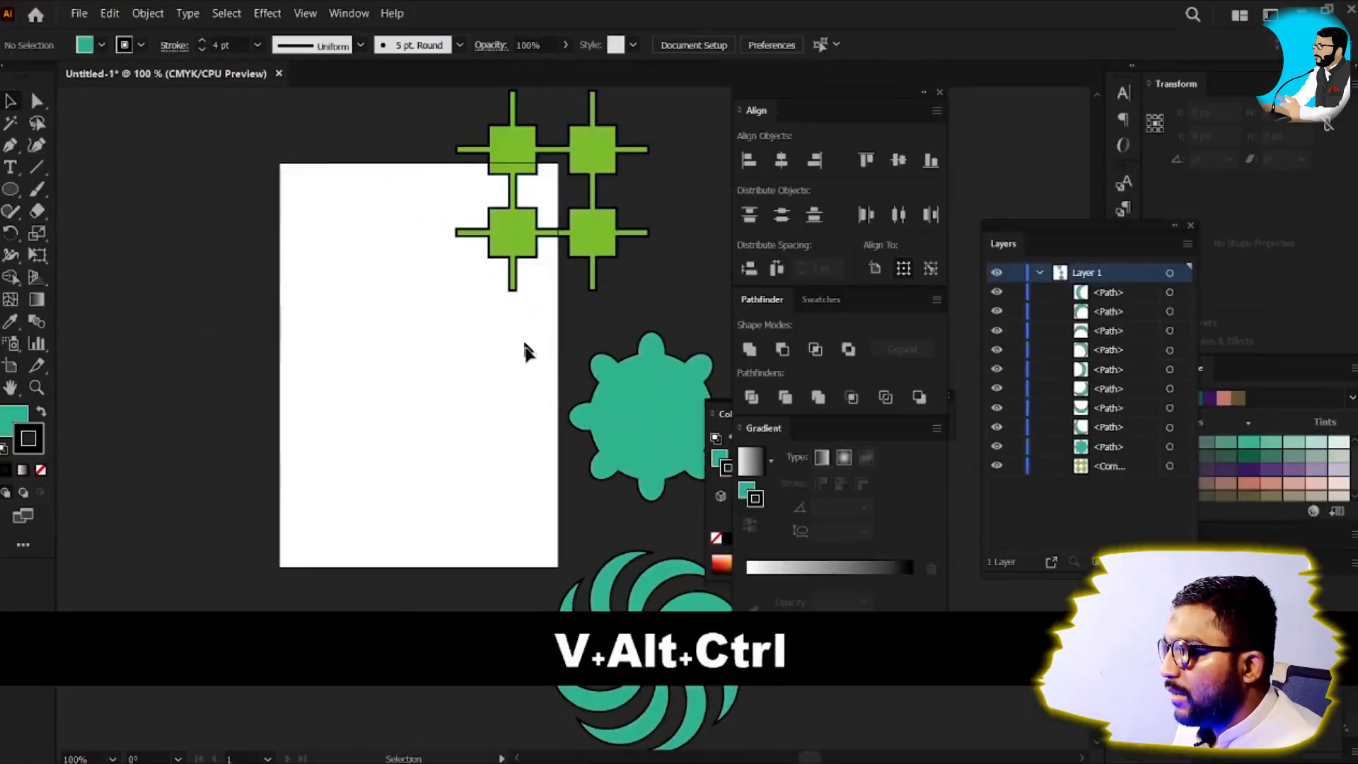
Step: Draw a rectangle on the artboard's upper-left area and widen it to about 173 by 218 px
key(space)
drag(460, 387, 467, 418)
key(v)
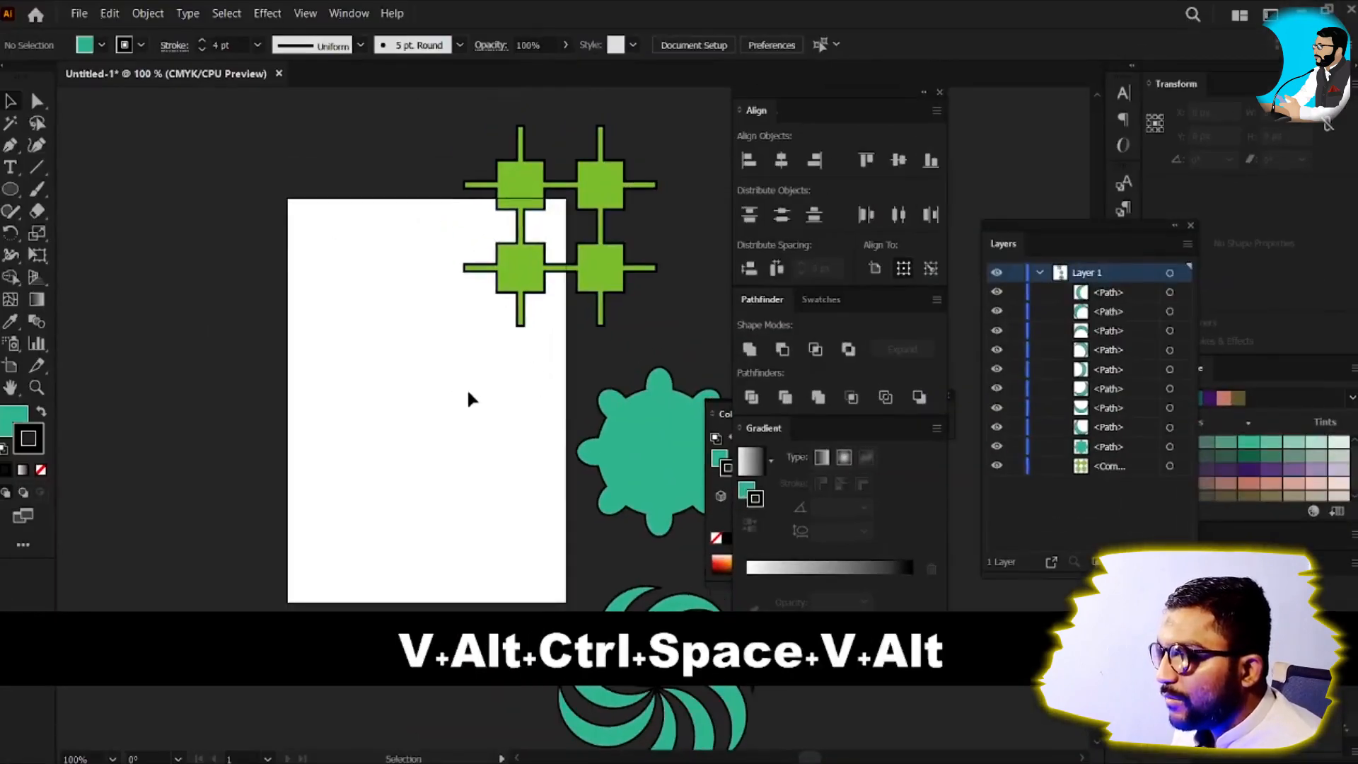
scroll(466, 387, up, 2)
drag(10, 191, 71, 188)
drag(257, 281, 333, 434)
key(v)
scroll(344, 381, up, 1)
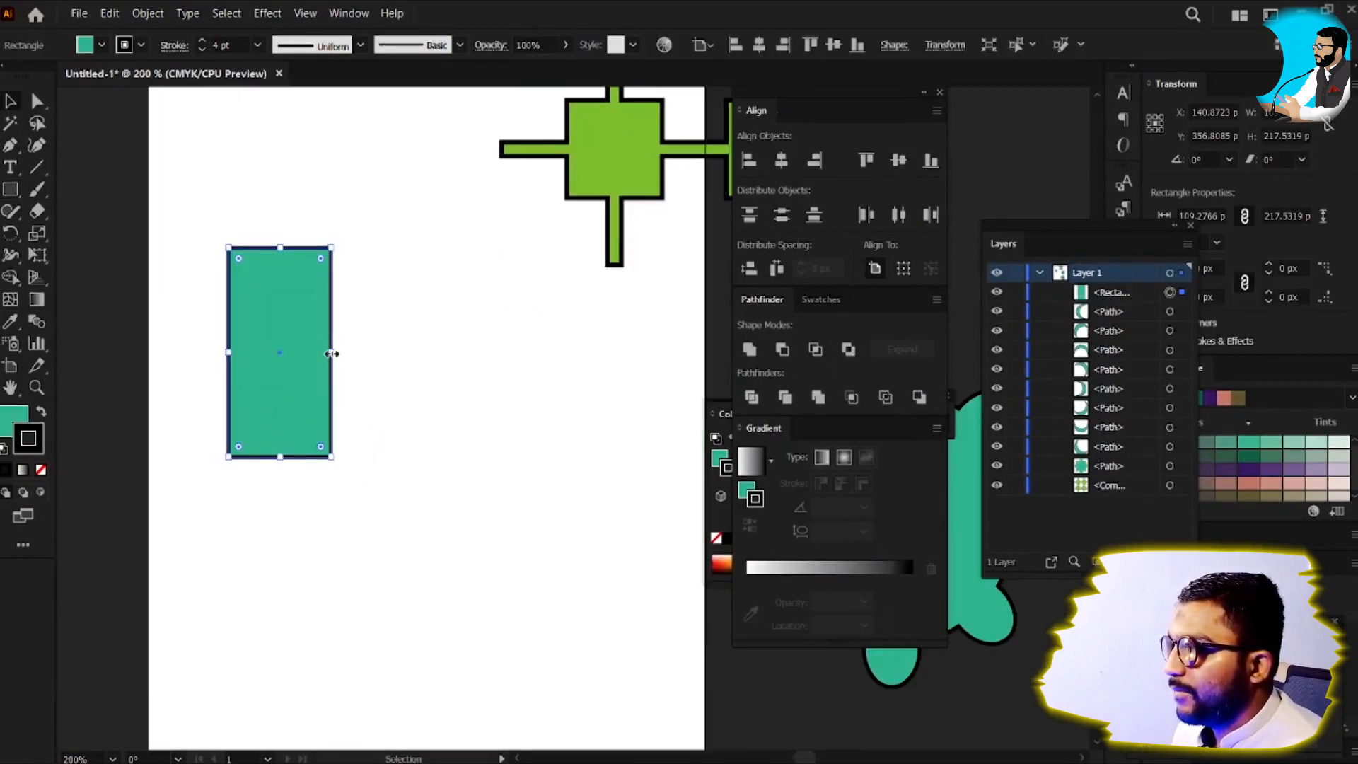
drag(332, 354, 390, 352)
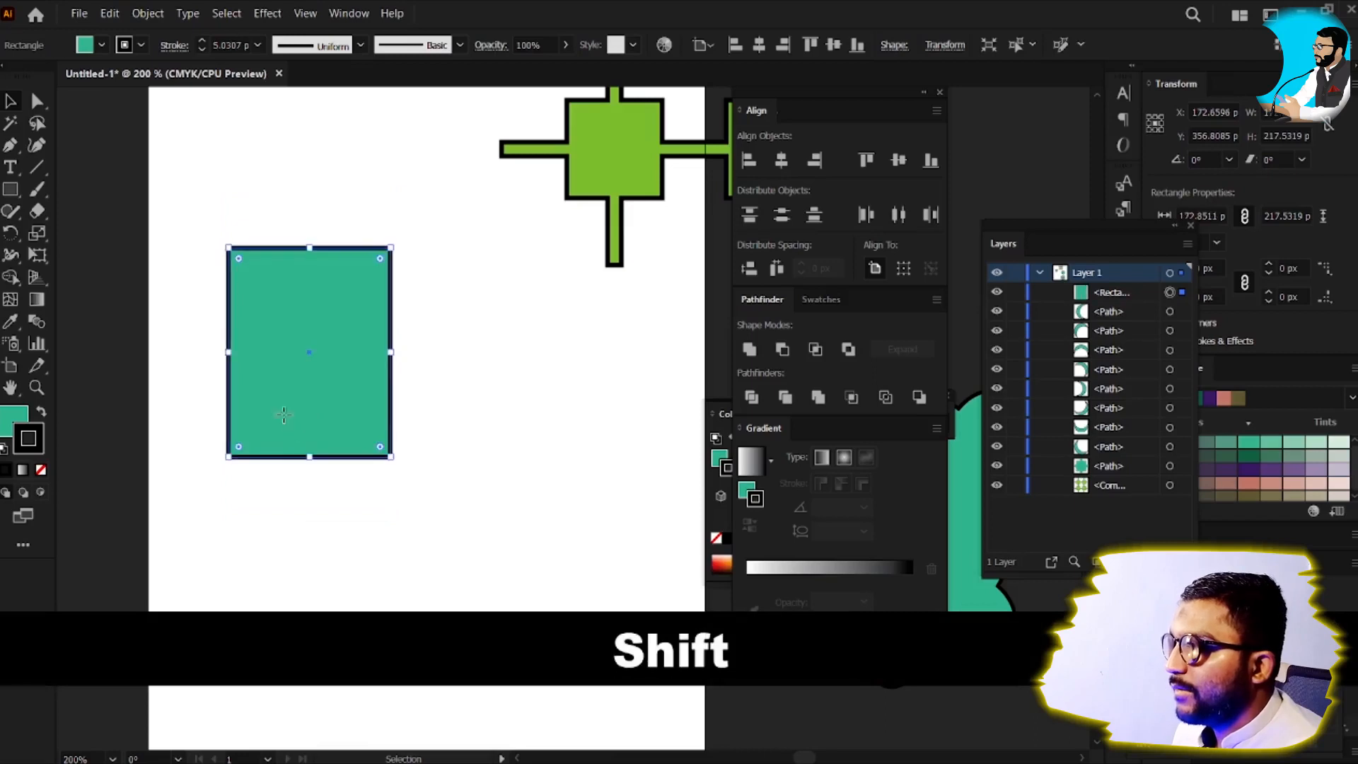
Step: Copy the rectangle horizontally so its edge meets the original's right edge, and unite both rectangles into one shape
drag(283, 415, 447, 422)
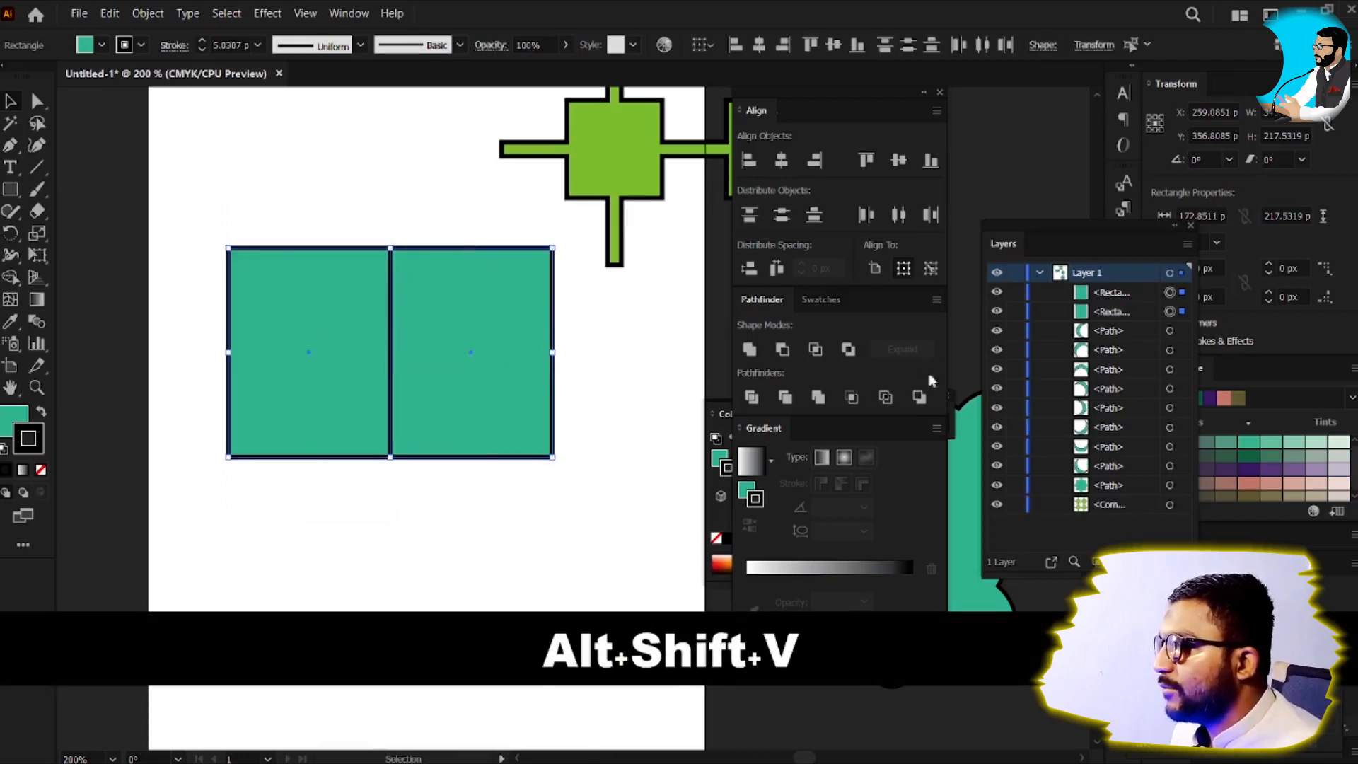
click(749, 349)
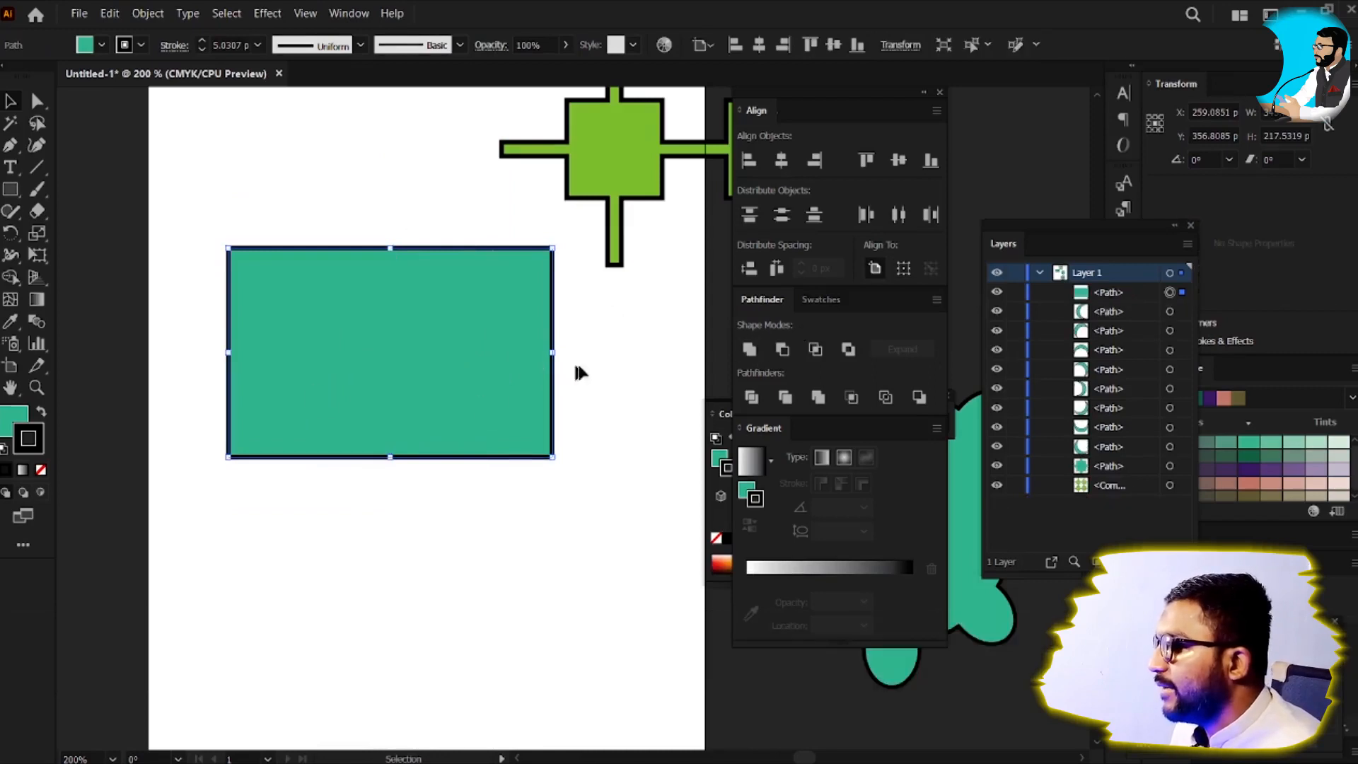
Step: Undo the union of the two adjoining rectangles and try to intersect them without any overlap
key(a)
key(ctrl+z)
key(ctrl+z)
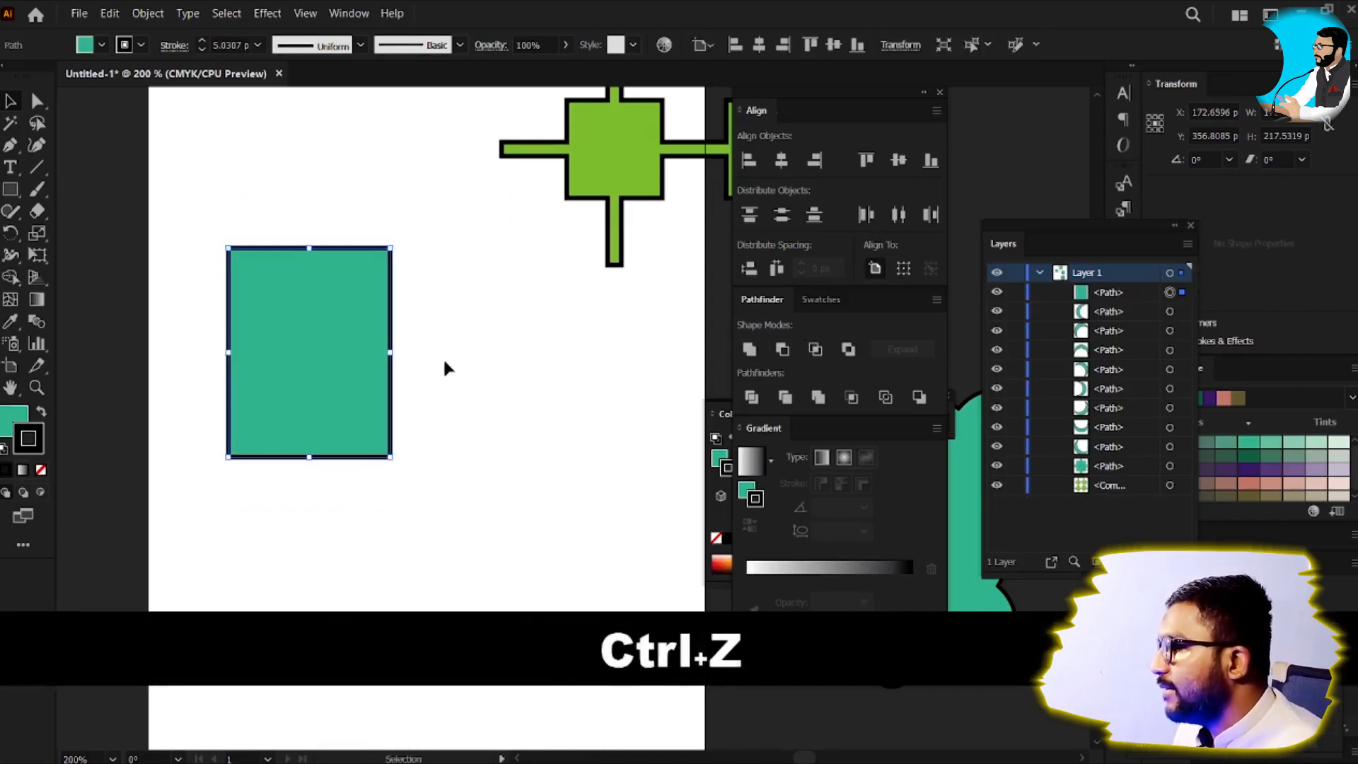
key(ctrl+shift+z)
click(815, 351)
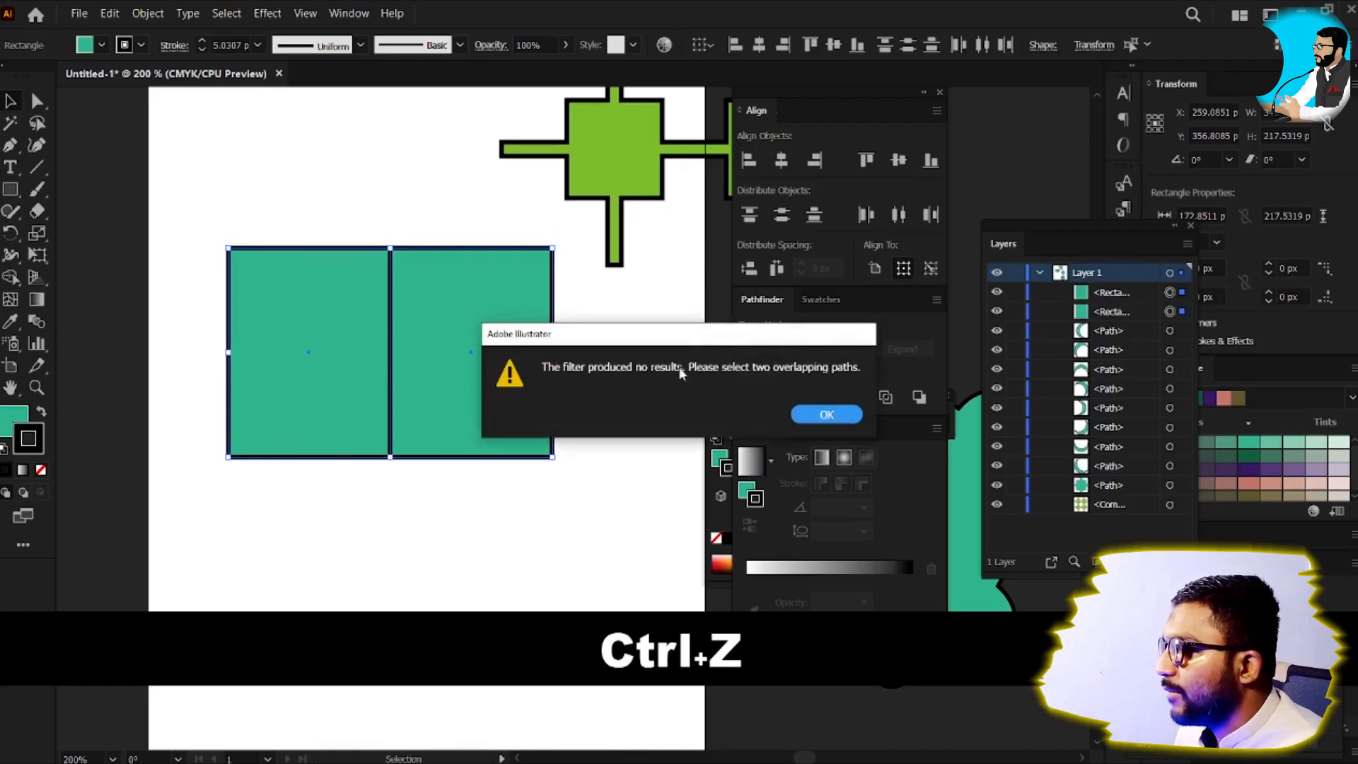
click(826, 414)
drag(327, 230, 507, 385)
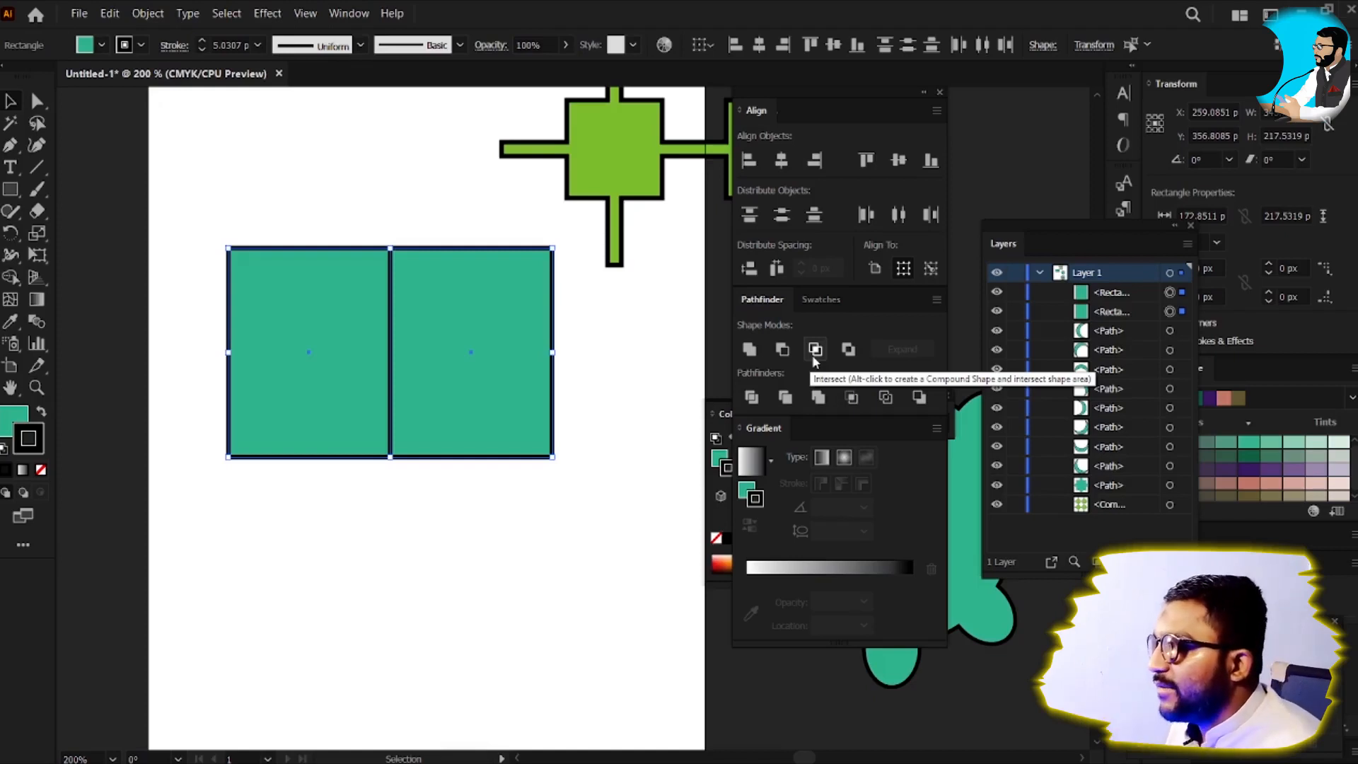
key(v)
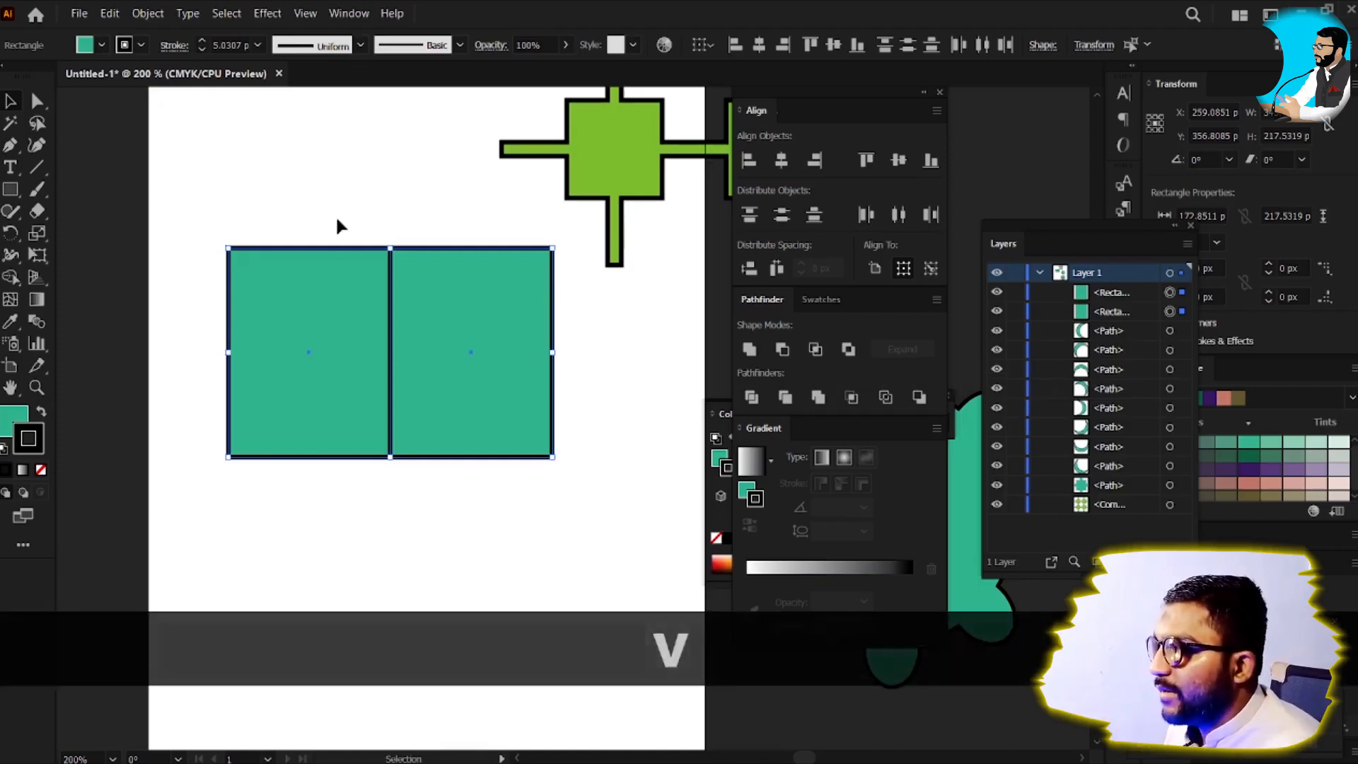
Step: Move the right rectangle horizontally to overlap the left one by about 66 px, and check both in Outline view
click(339, 224)
drag(464, 327, 403, 334)
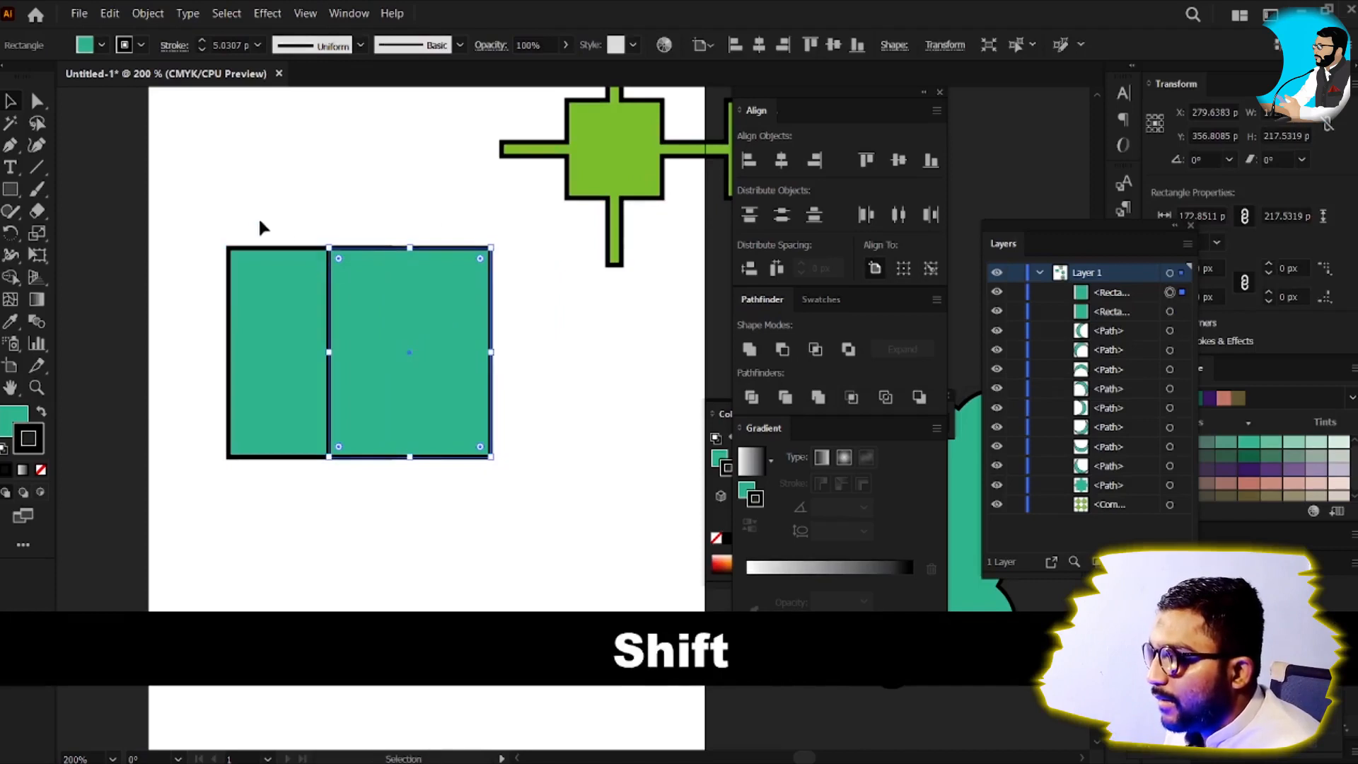
drag(247, 210, 447, 537)
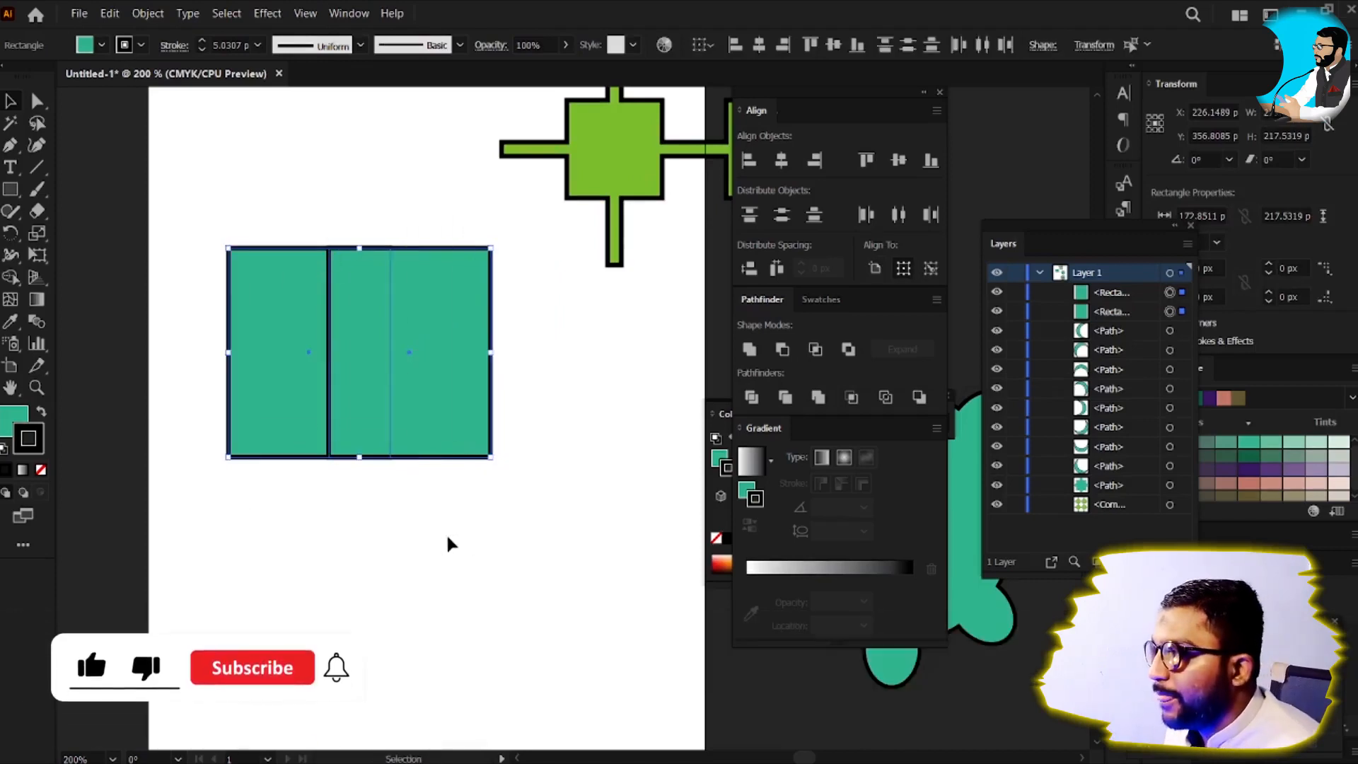
key(ctrl+y)
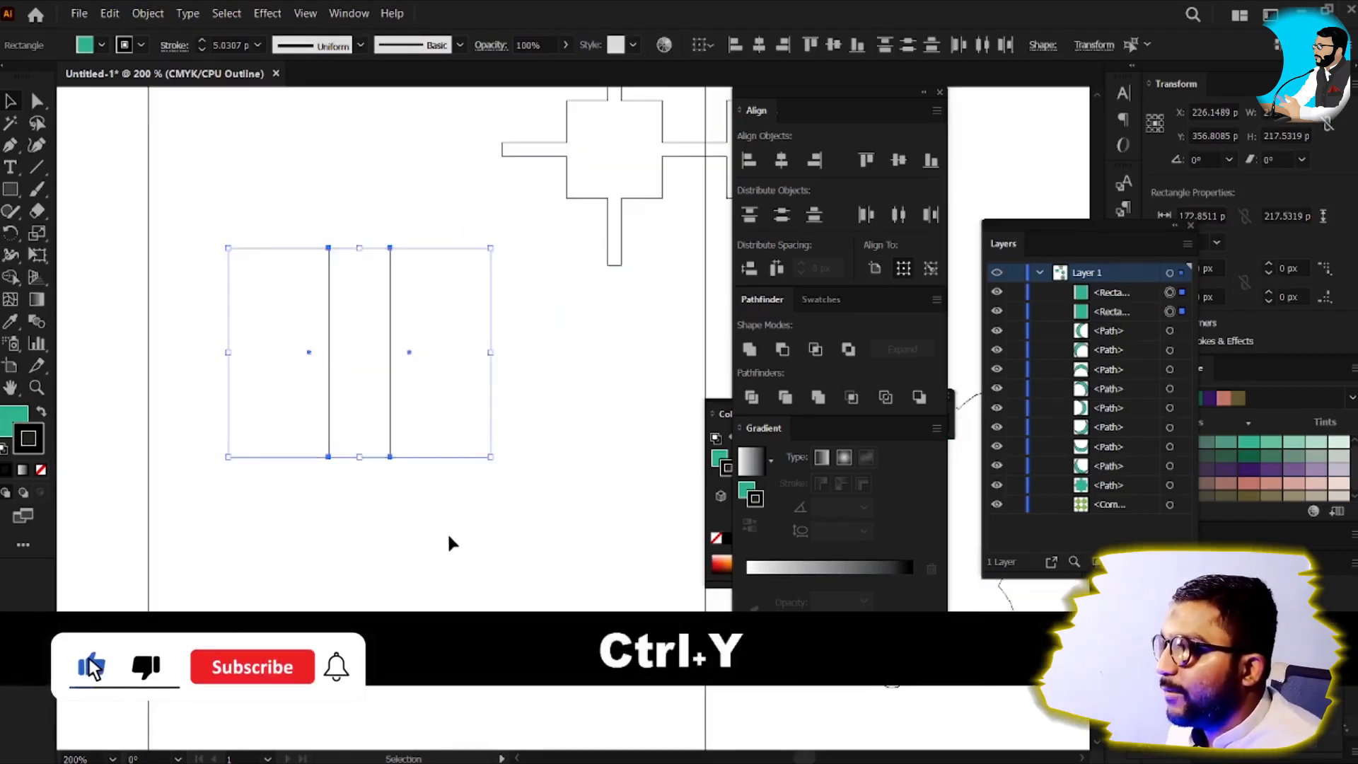
key(ctrl+y)
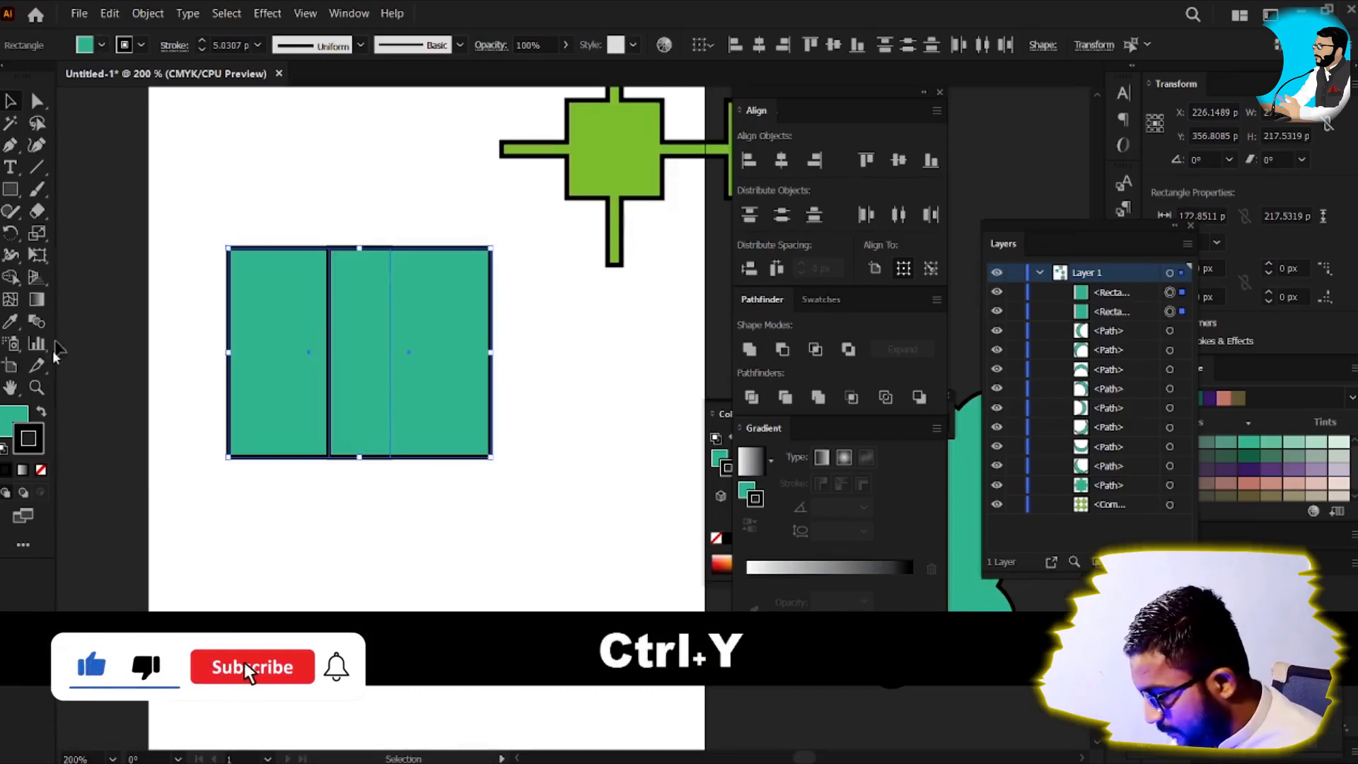
Step: Remove the fill and the stroke from both overlapping rectangles
click(7, 424)
key(slash)
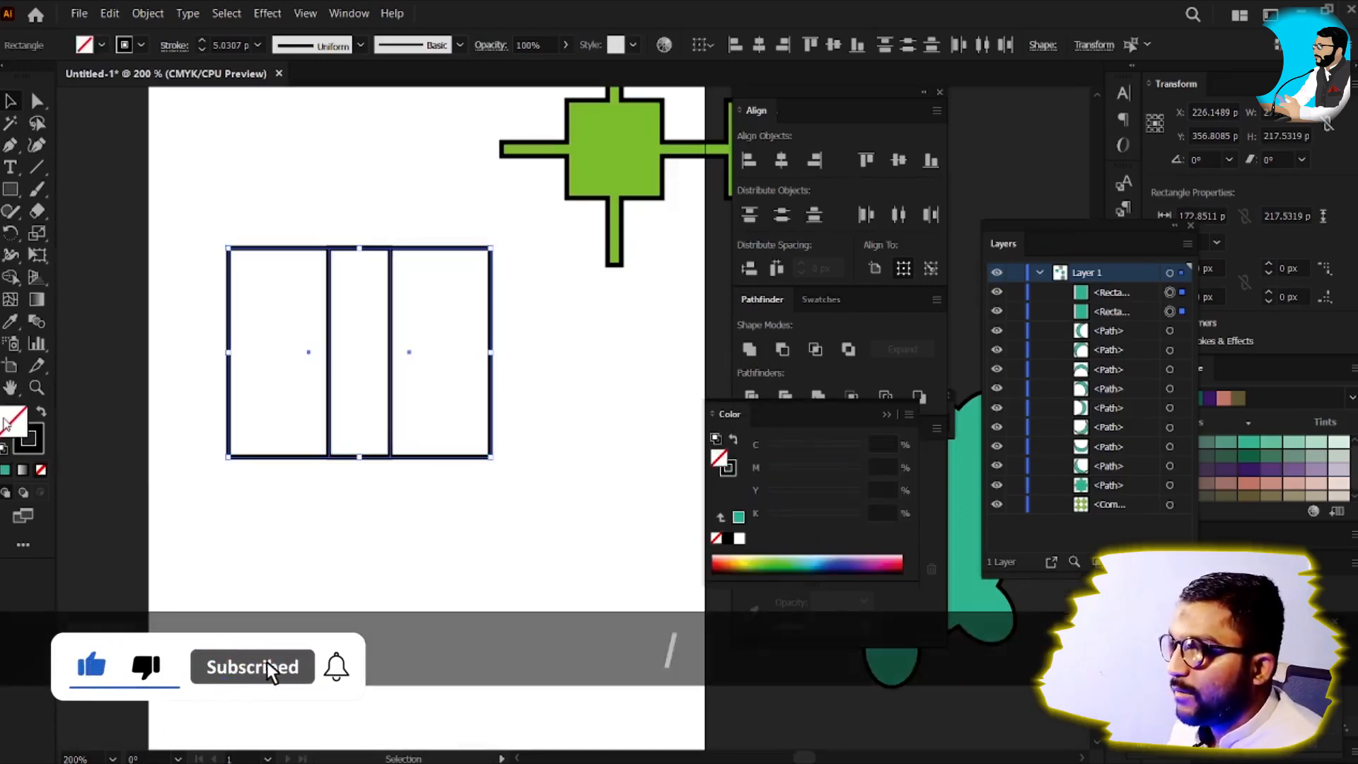
key(v)
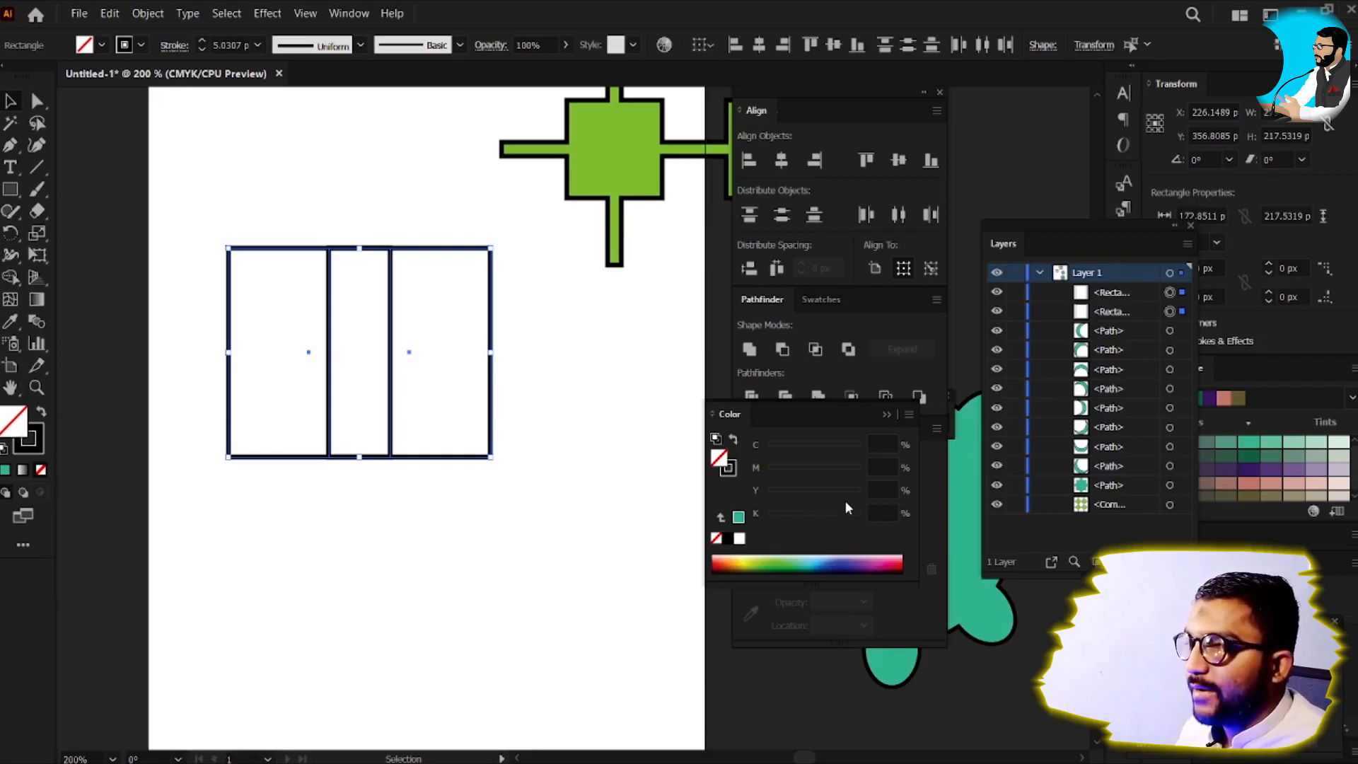
click(37, 444)
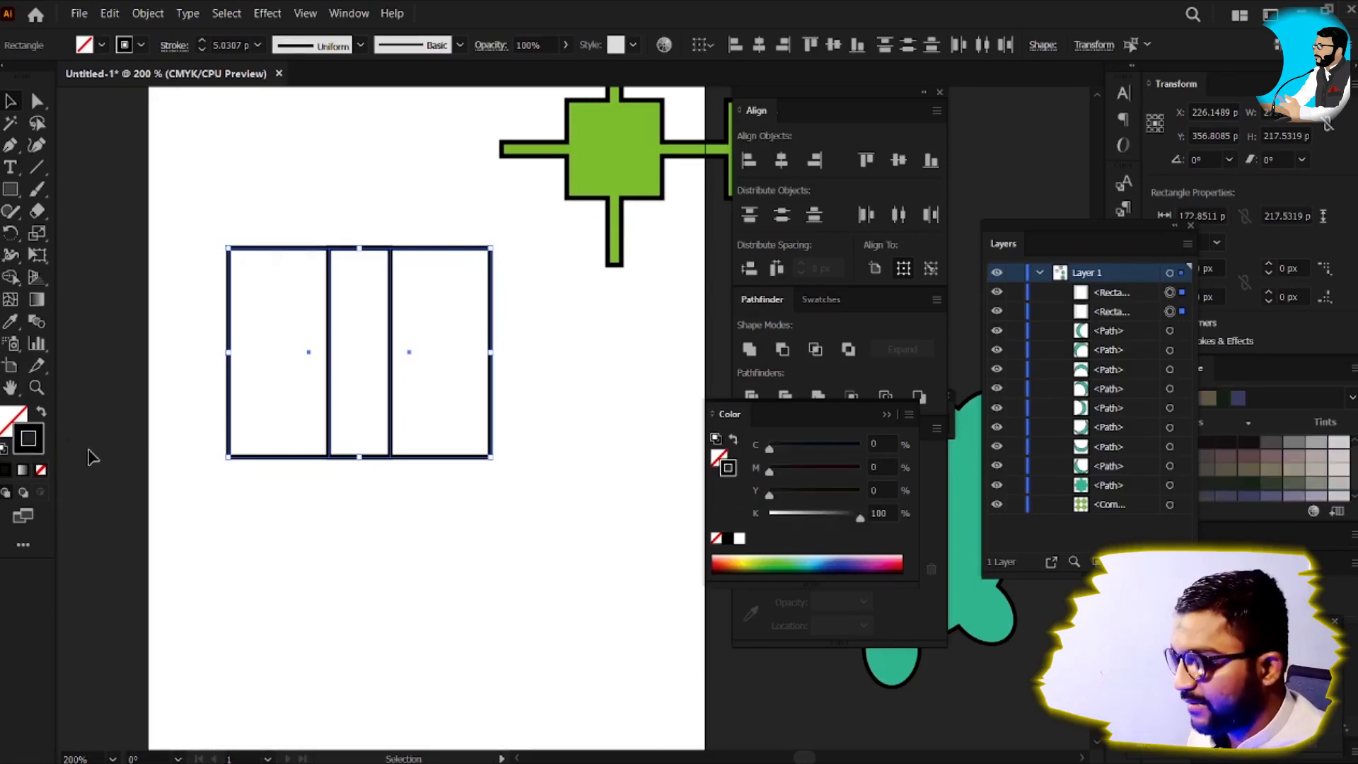
key(slash)
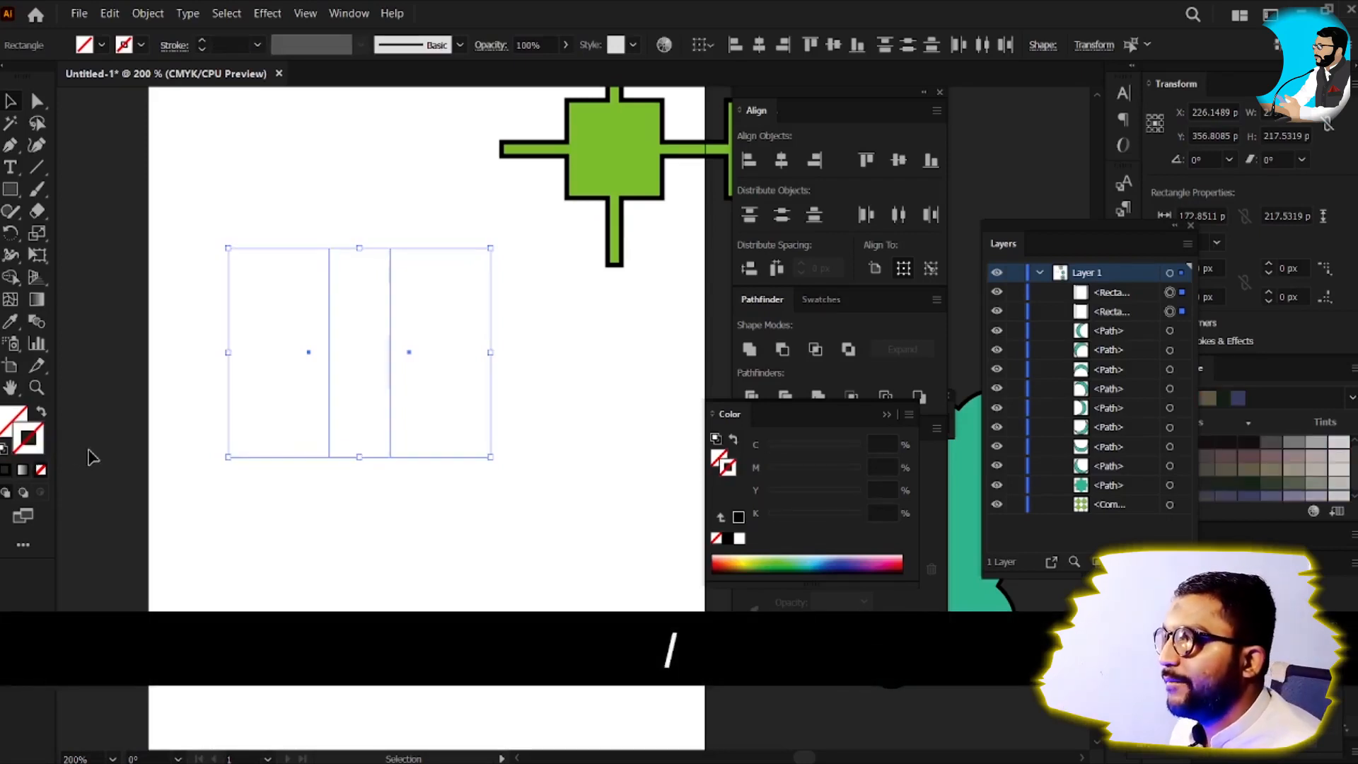
Step: Give both rectangles a CMYK Blue stroke with a weight of 5 pt
click(140, 46)
click(104, 77)
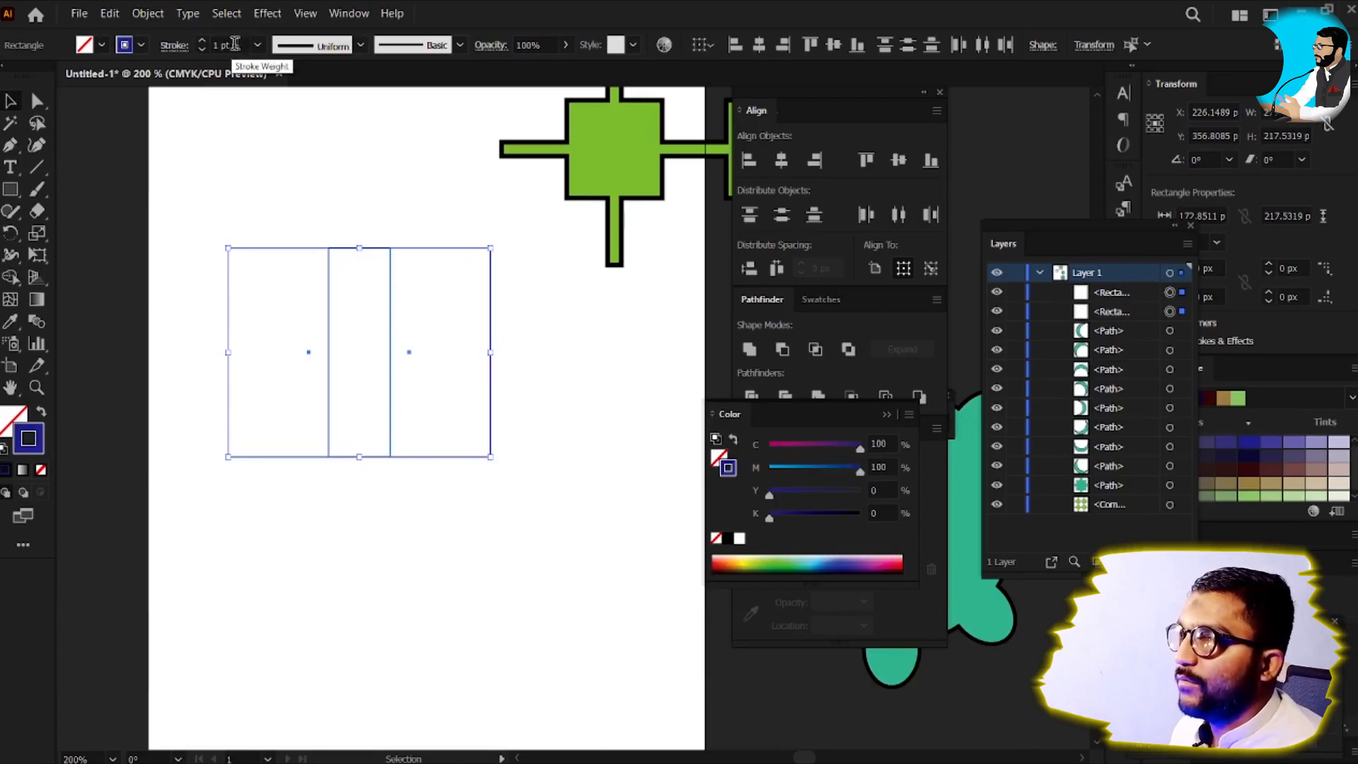
click(240, 43)
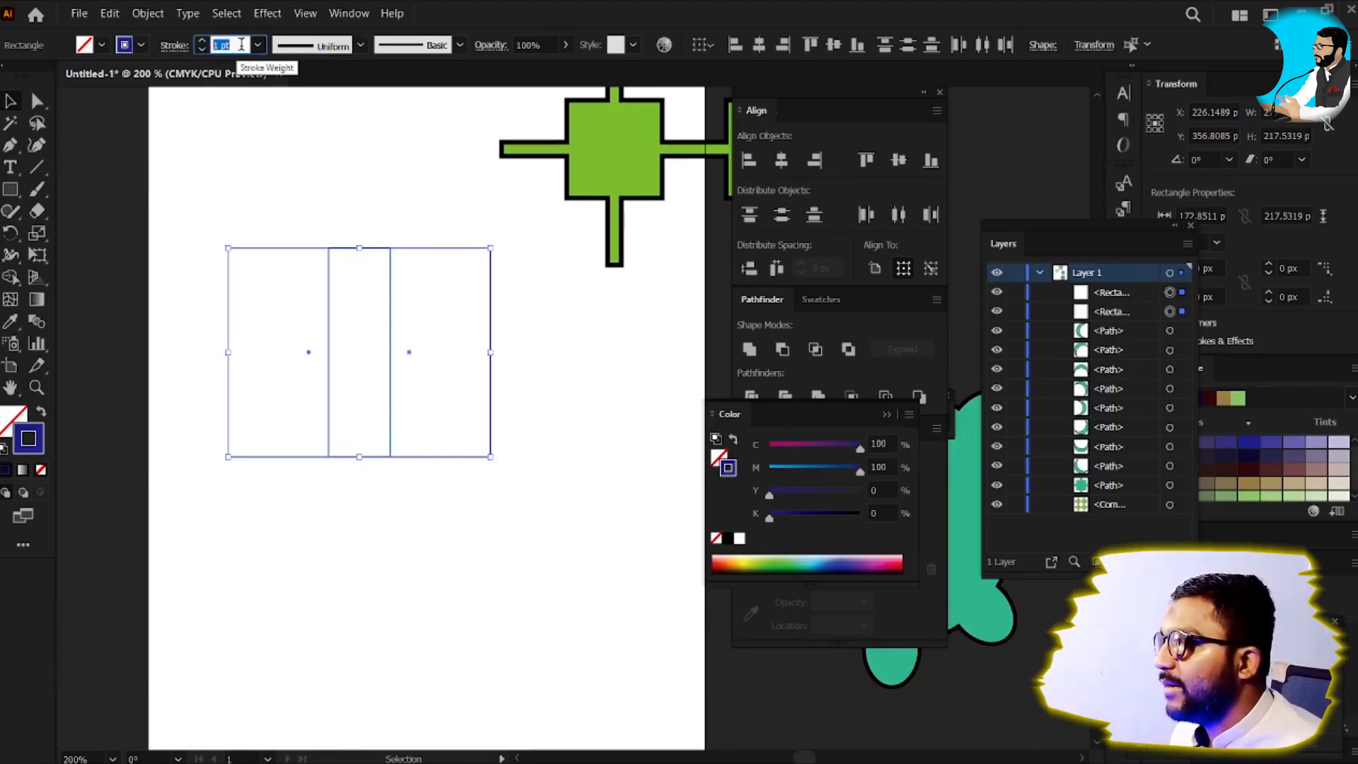
text(5)
key(Return)
key(v)
Step: Select both outlined rectangles, intersect them, and undo the intersection
drag(284, 207, 454, 395)
scroll(454, 424, up, 2)
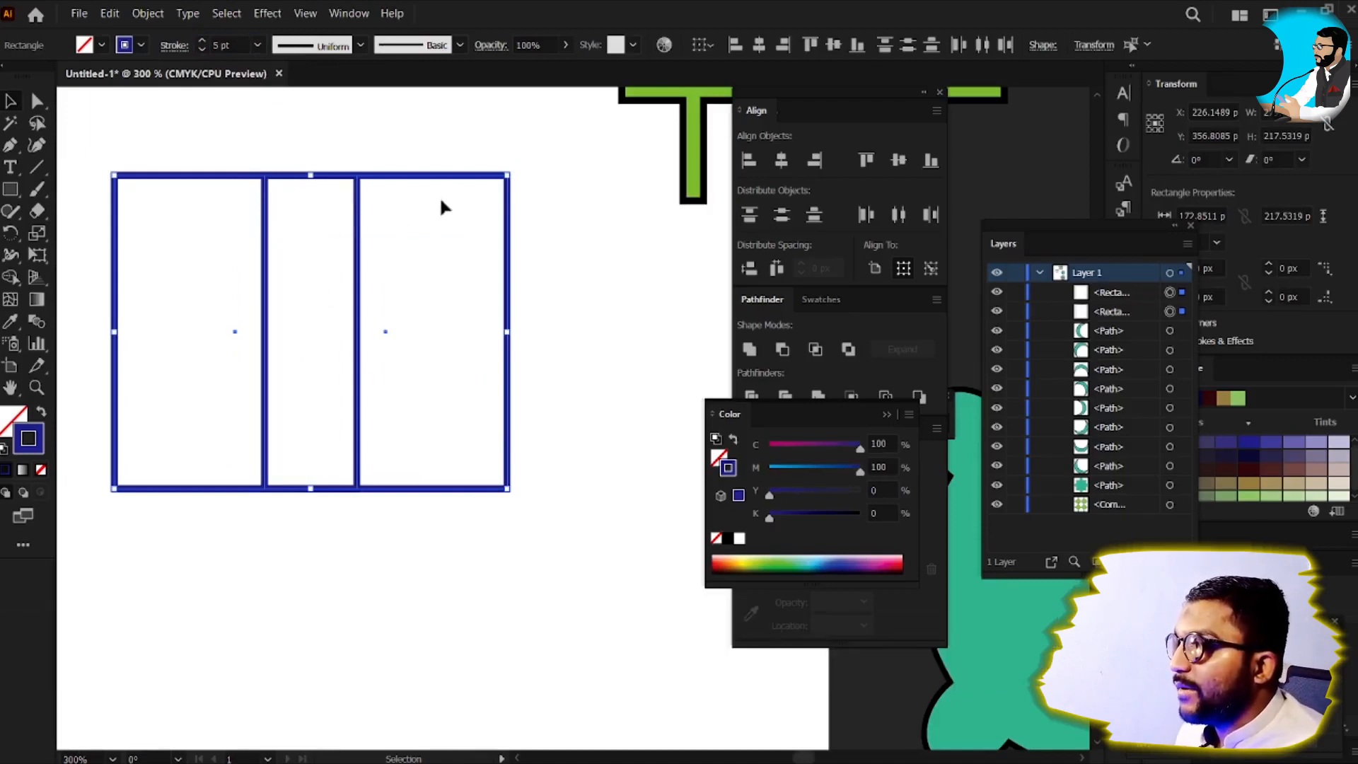
drag(466, 138, 435, 308)
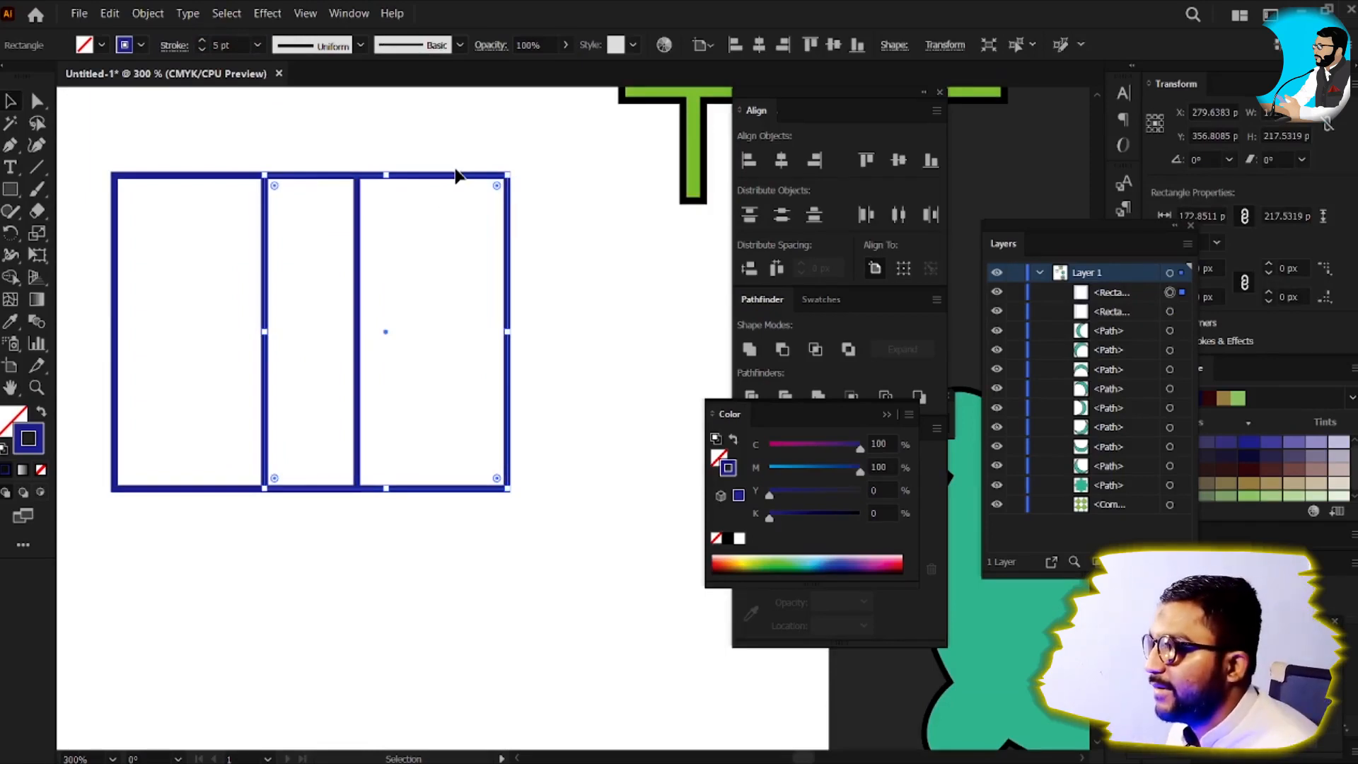
key(v)
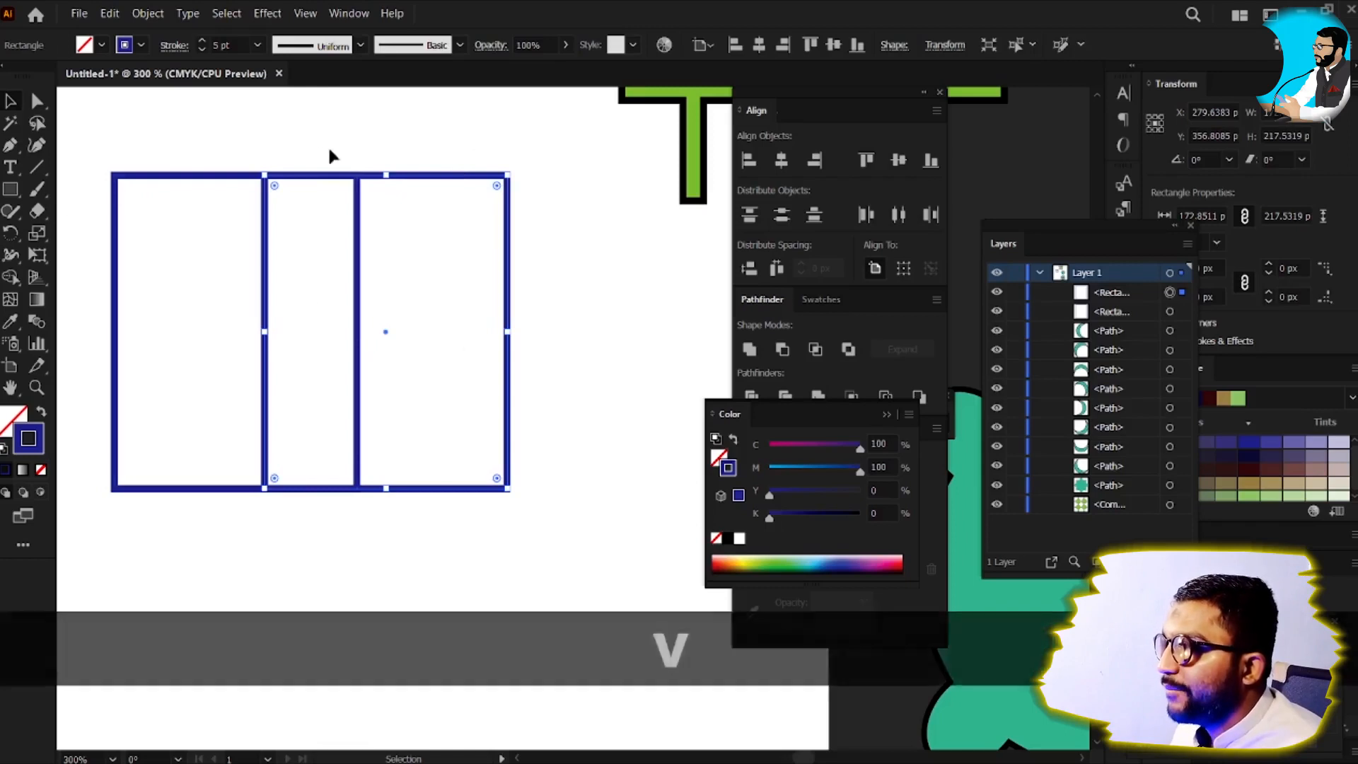
drag(220, 134, 487, 323)
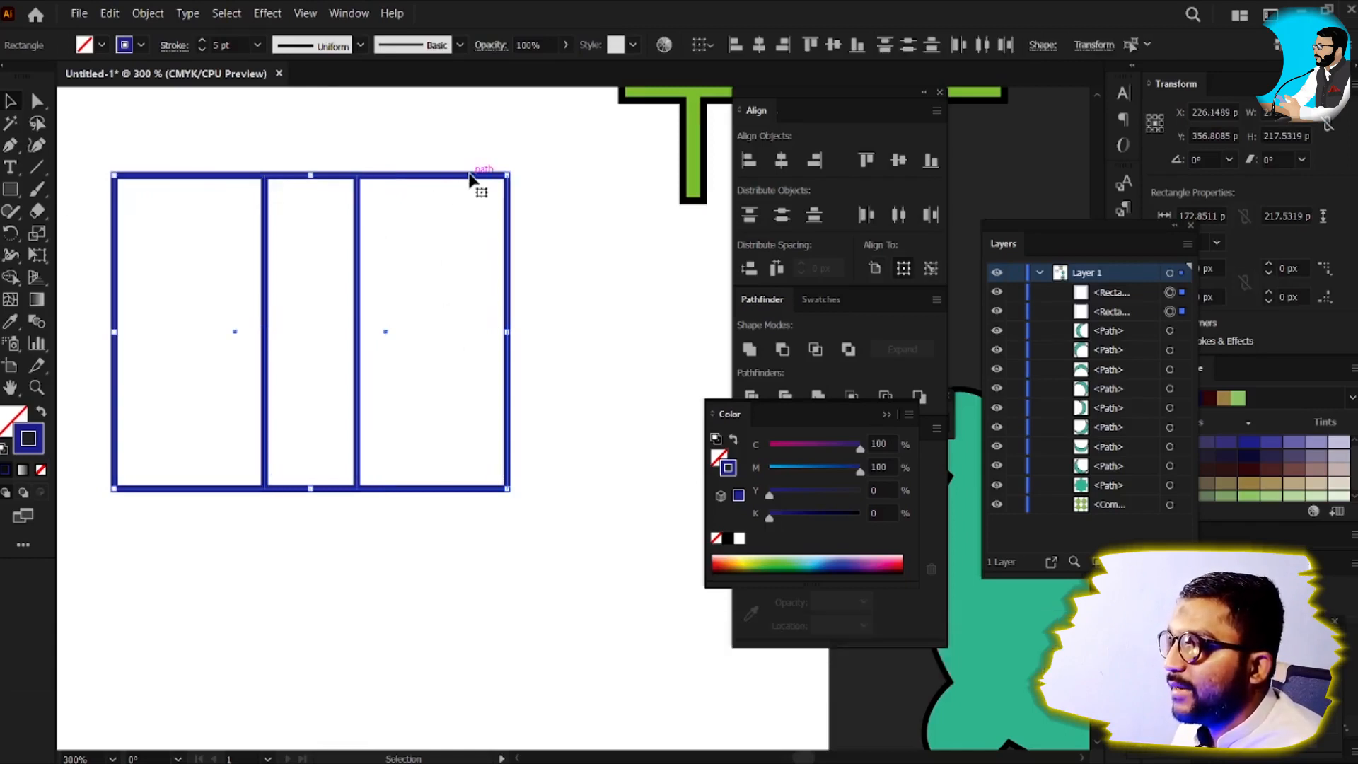
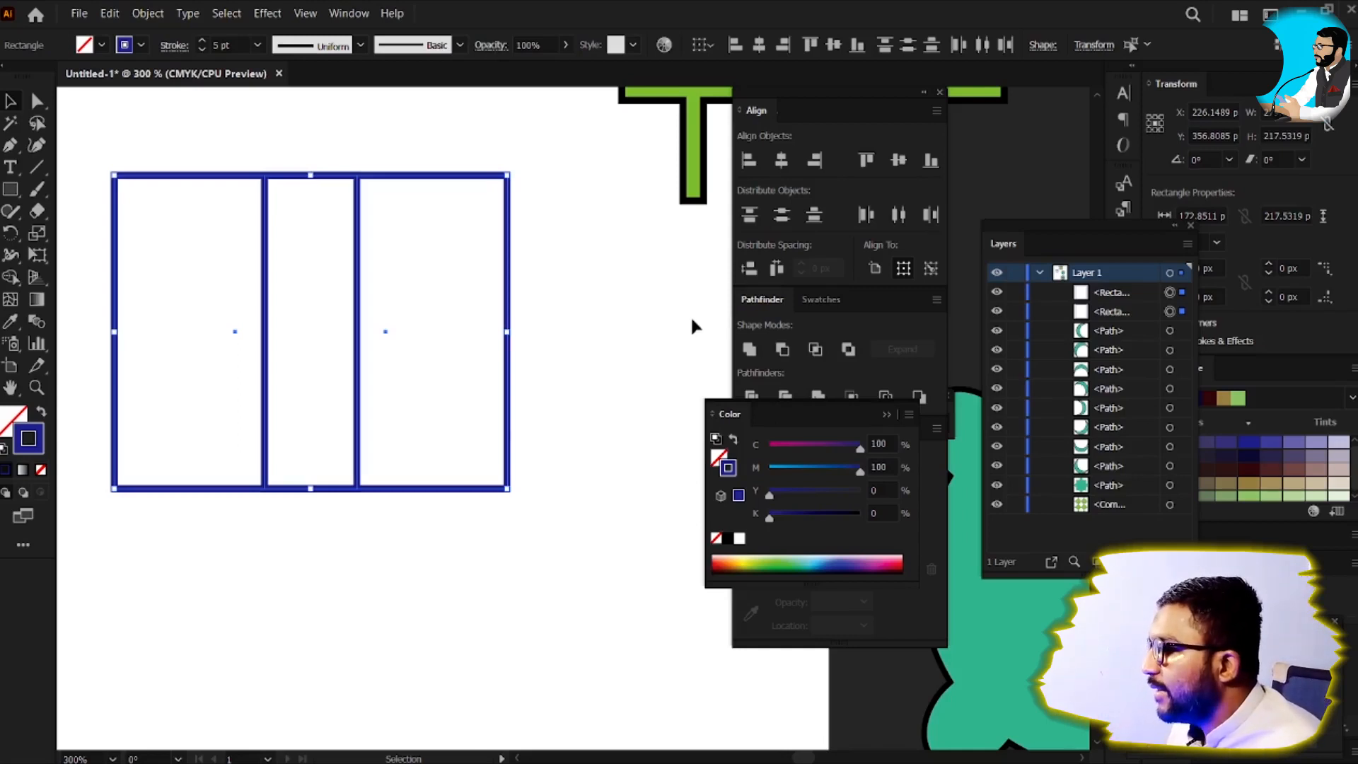
click(821, 349)
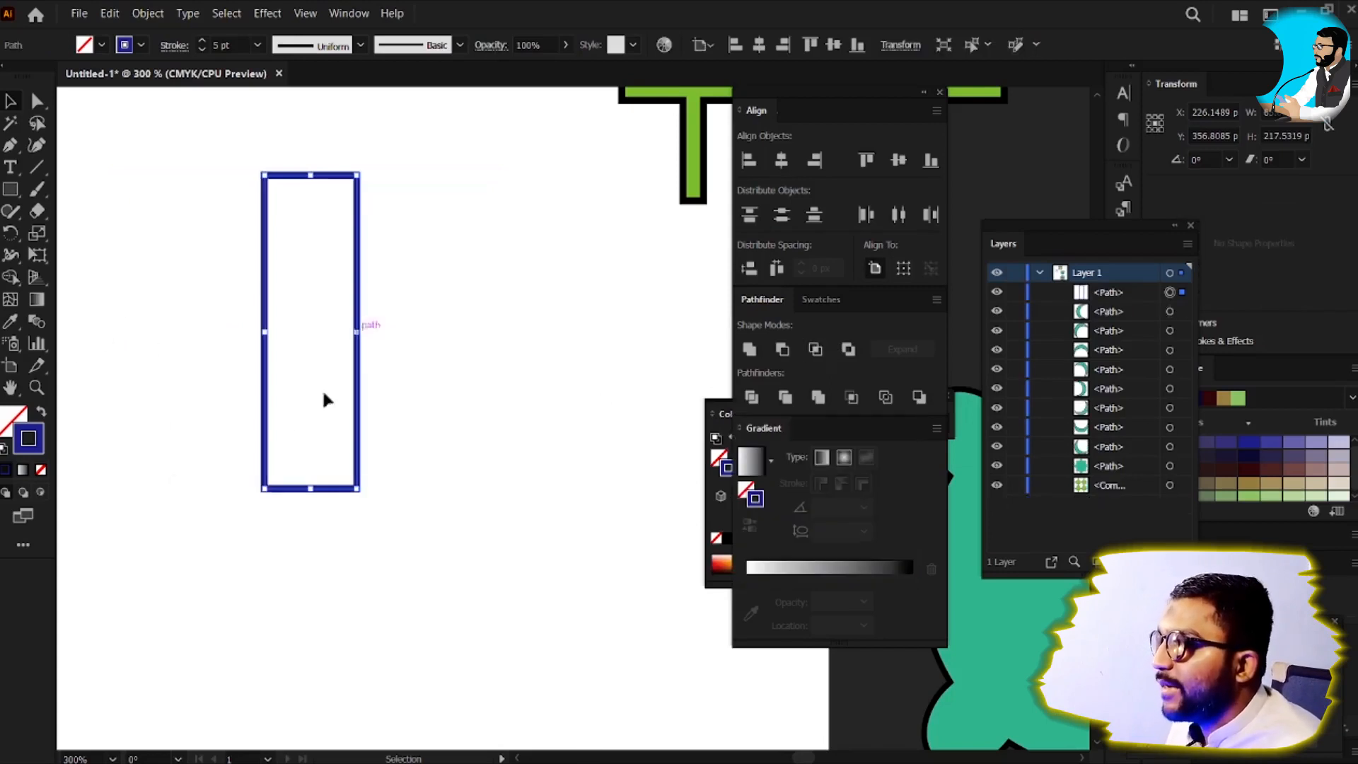
key(ctrl+z)
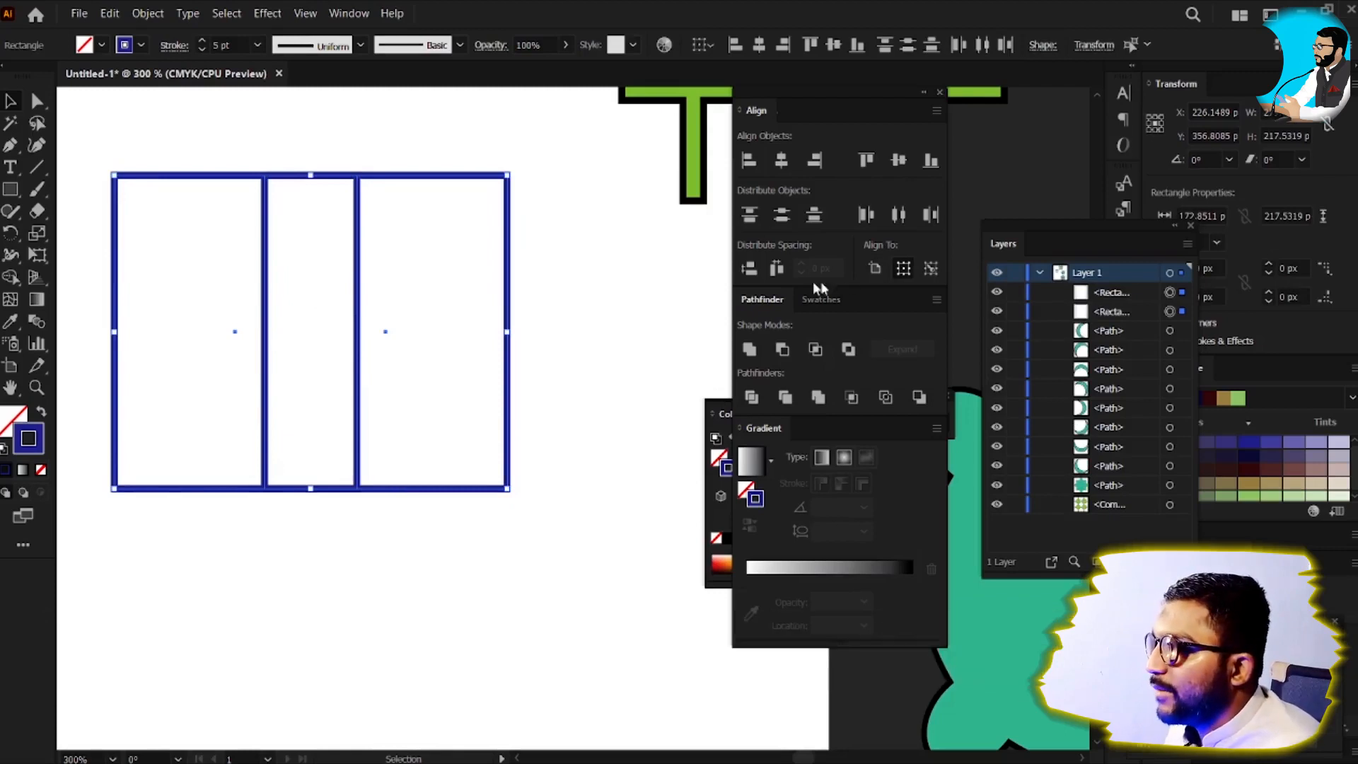
Step: Select both outlined rectangles and combine them into an editable compound shape with the Intersect mode
key(alt)
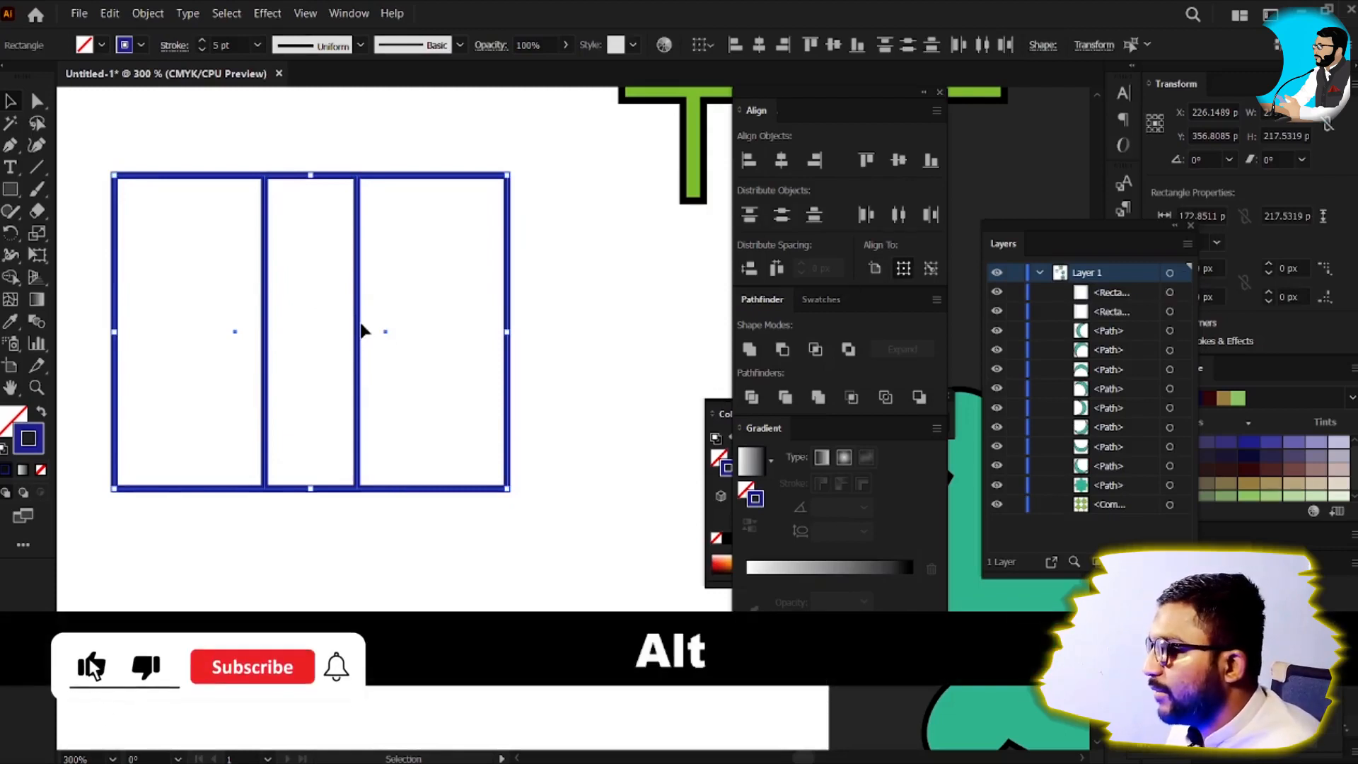
click(579, 354)
key(alt+v)
drag(197, 142, 504, 391)
alt+click(815, 349)
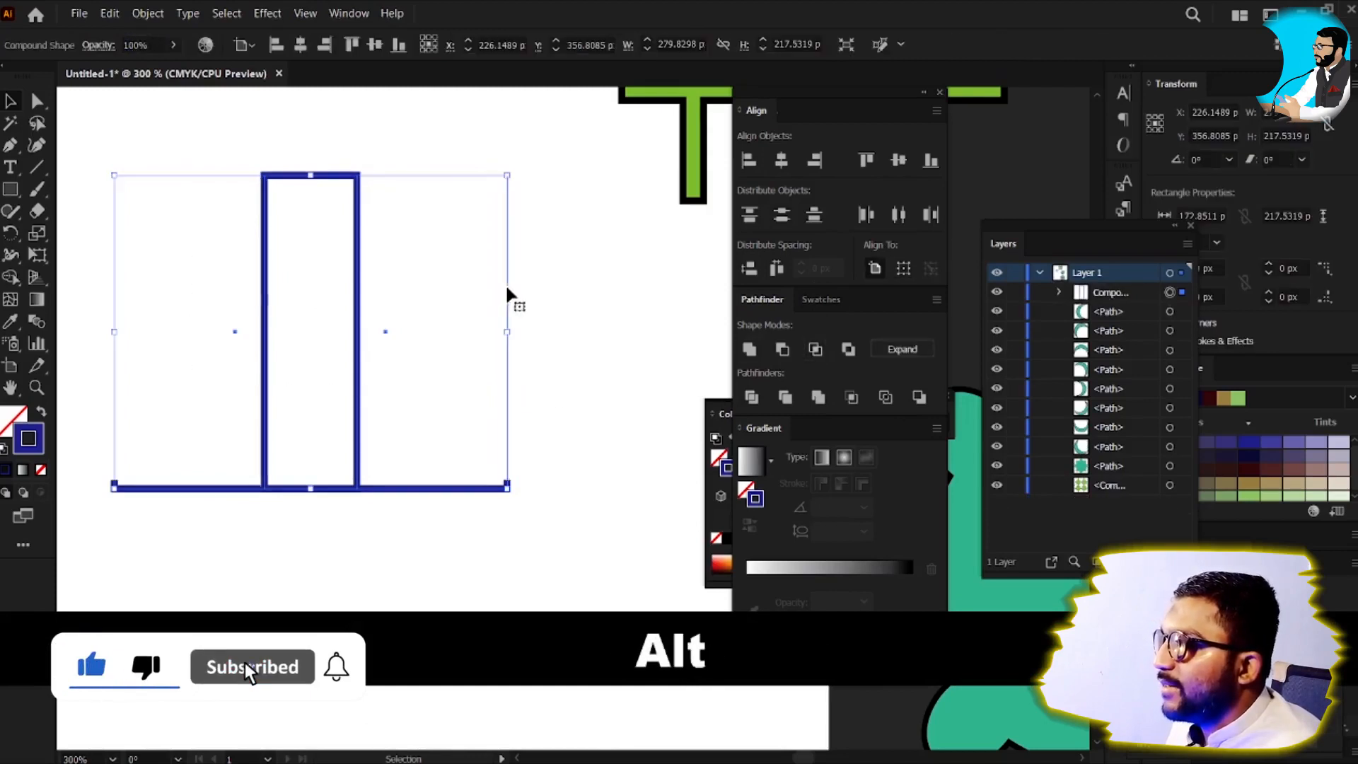
click(430, 182)
click(430, 174)
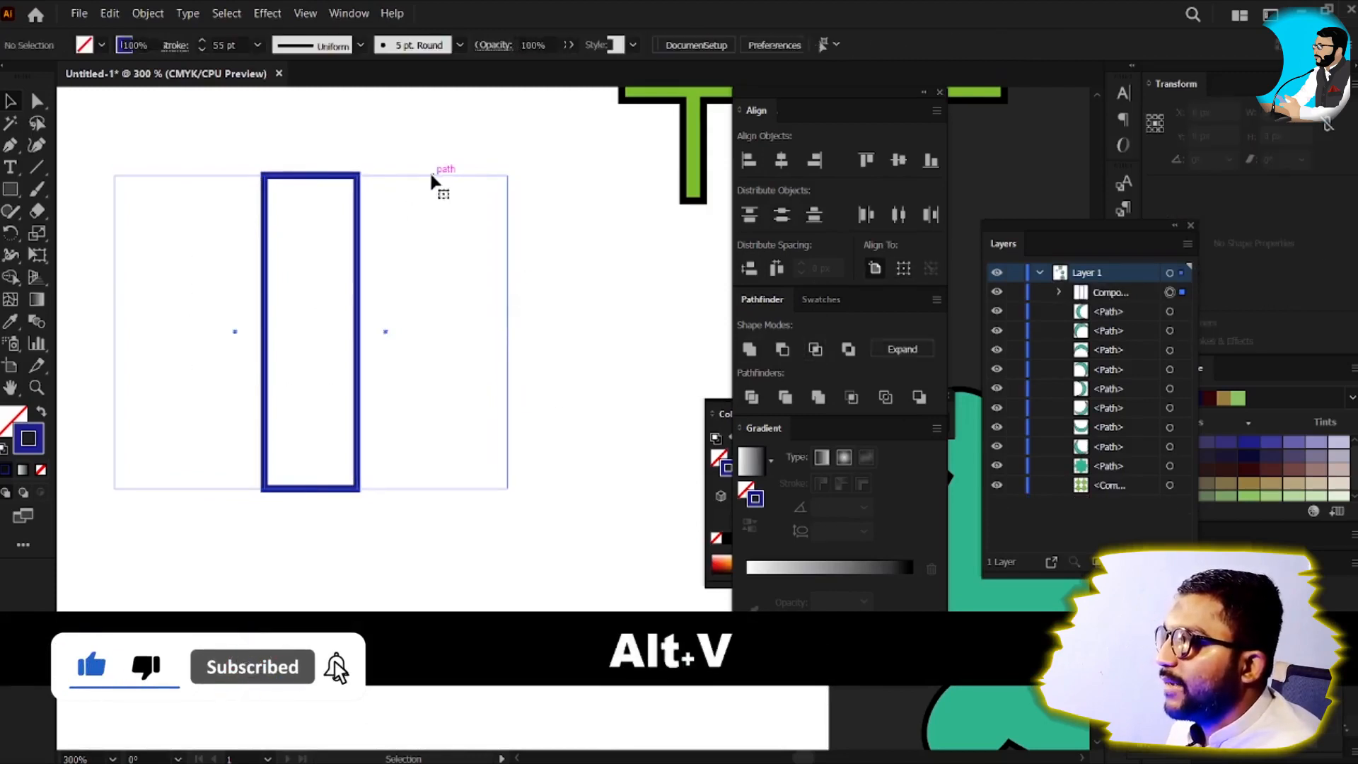
Step: Isolate the compound shape and move its component rectangles around to change the intersecting area
double_click(432, 181)
drag(431, 182, 502, 283)
drag(500, 283, 407, 302)
drag(407, 300, 269, 203)
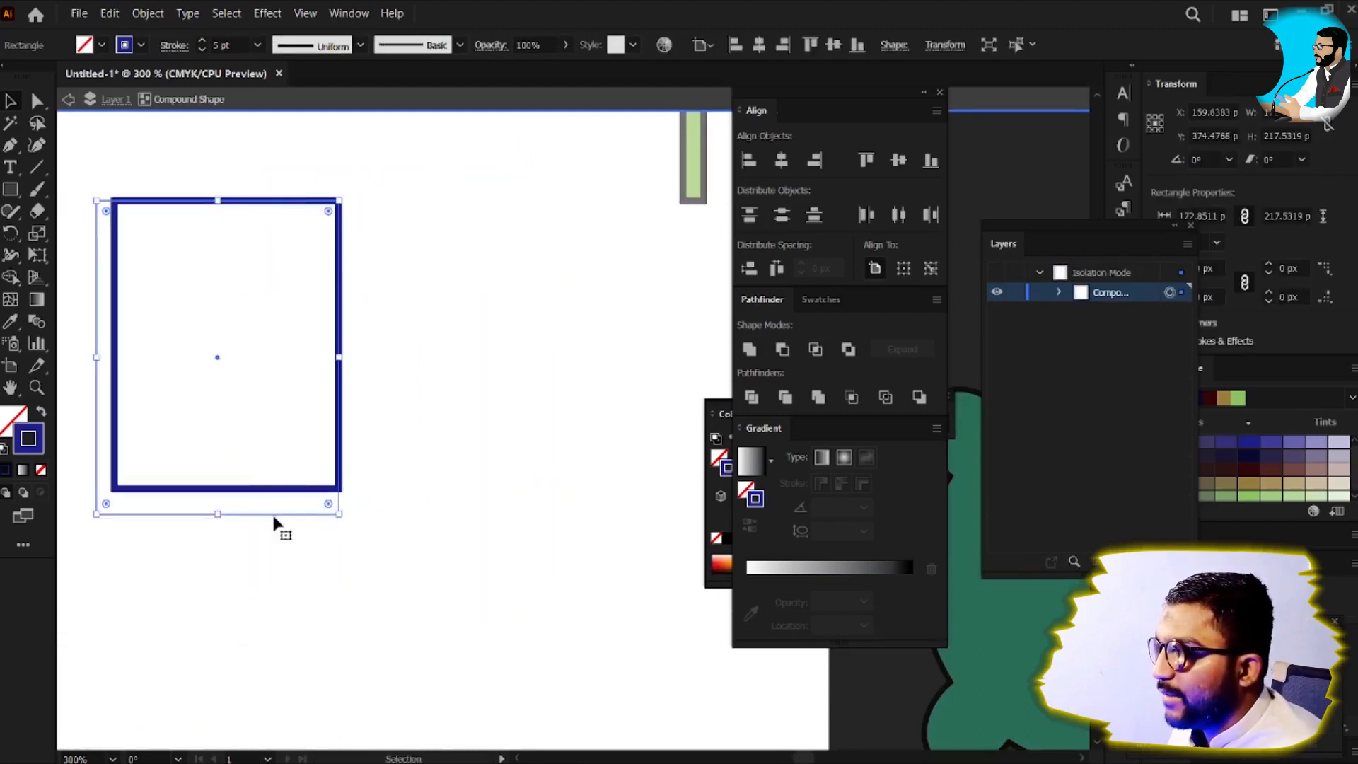
drag(272, 514, 415, 482)
drag(460, 570, 56, 297)
Step: Expand the compound shape into a single path and move it off the artboard over the teal gear shape
click(919, 350)
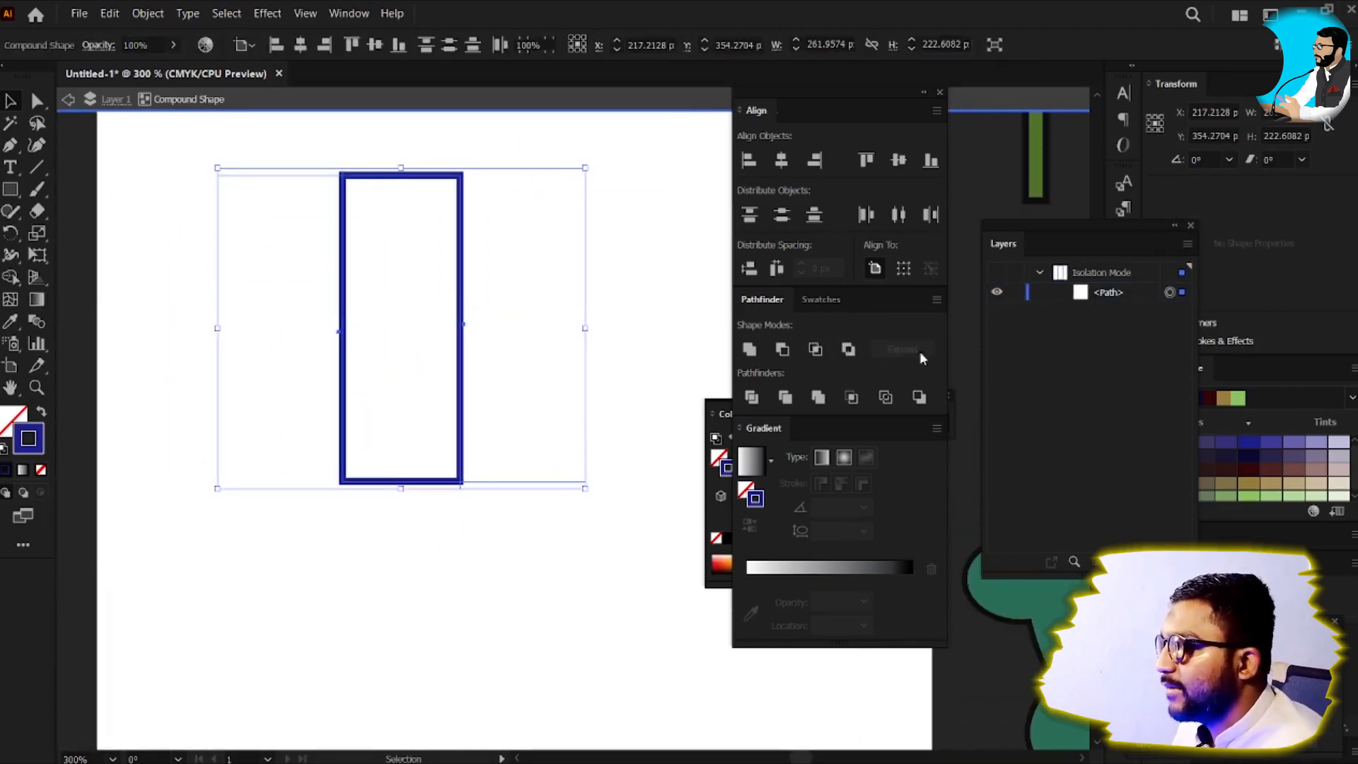
key(v)
scroll(468, 406, down, 1)
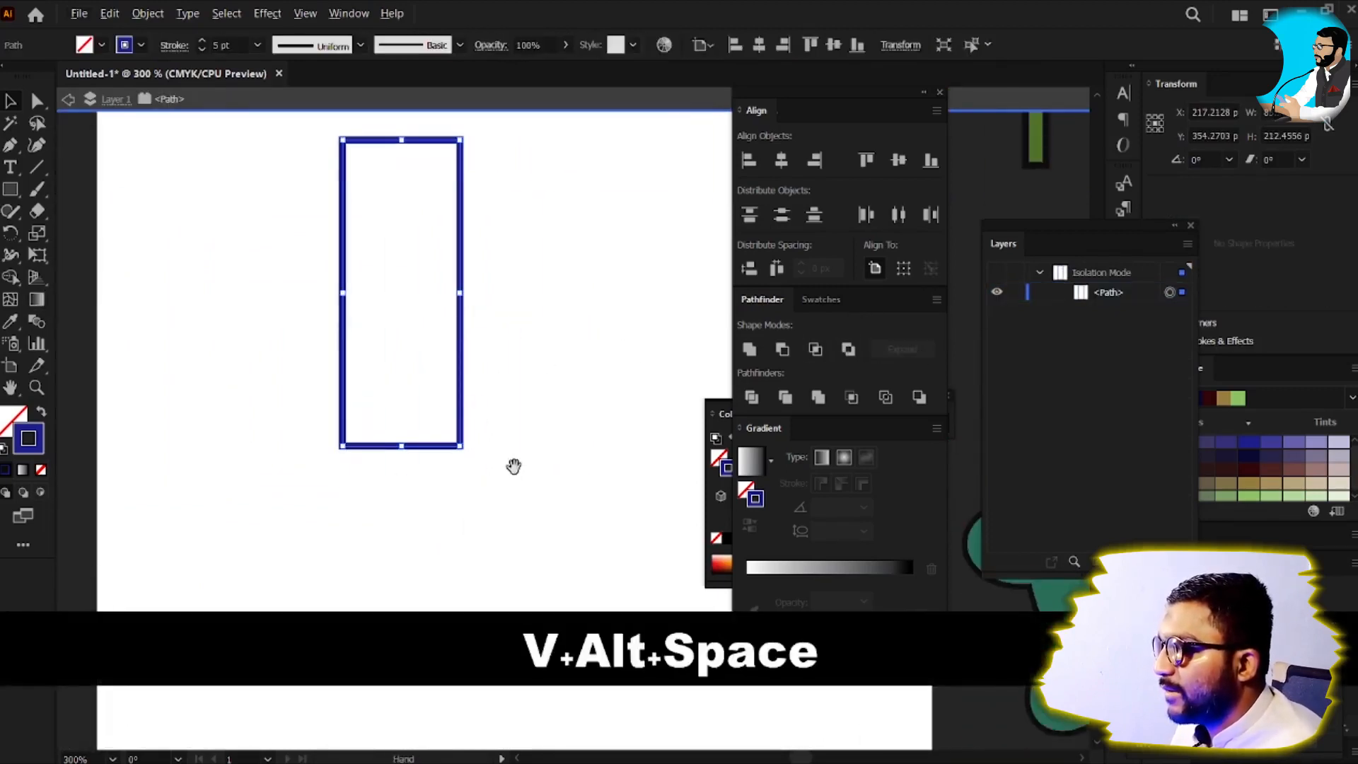
drag(515, 462, 398, 401)
key(v)
scroll(401, 400, down, 1)
drag(425, 446, 348, 436)
key(v)
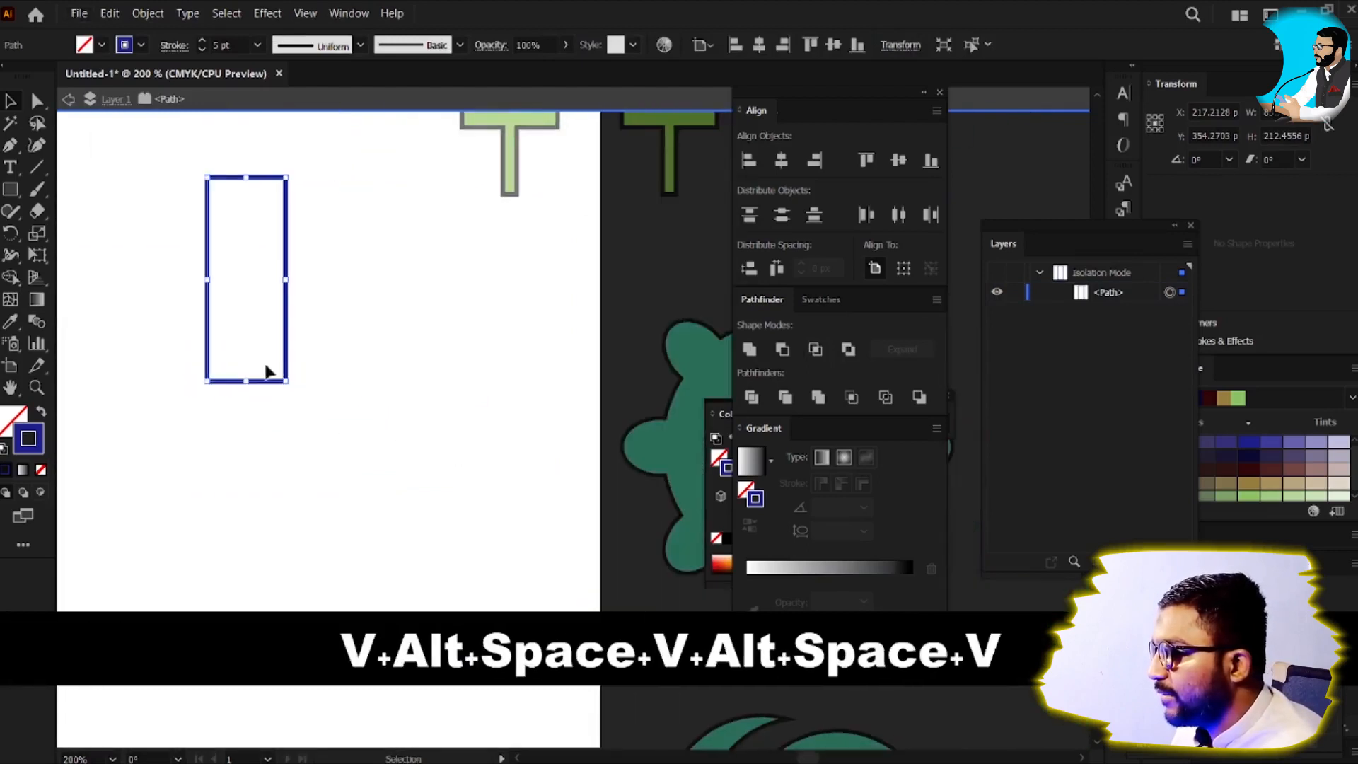
drag(273, 381, 661, 394)
drag(372, 434, 459, 474)
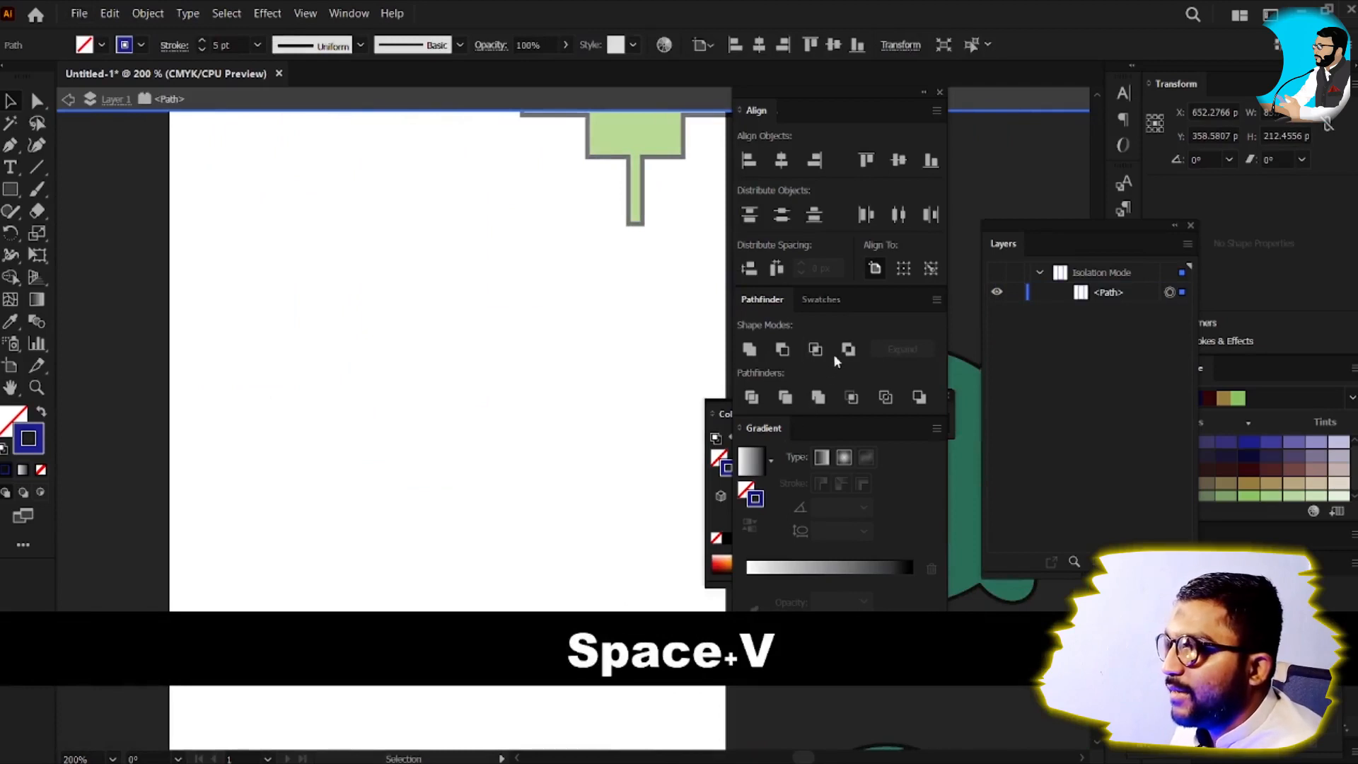
Step: Draw a rectangle about 165 by 197 px on the artboard, leave isolation mode, and delete the rectangle
click(5, 193)
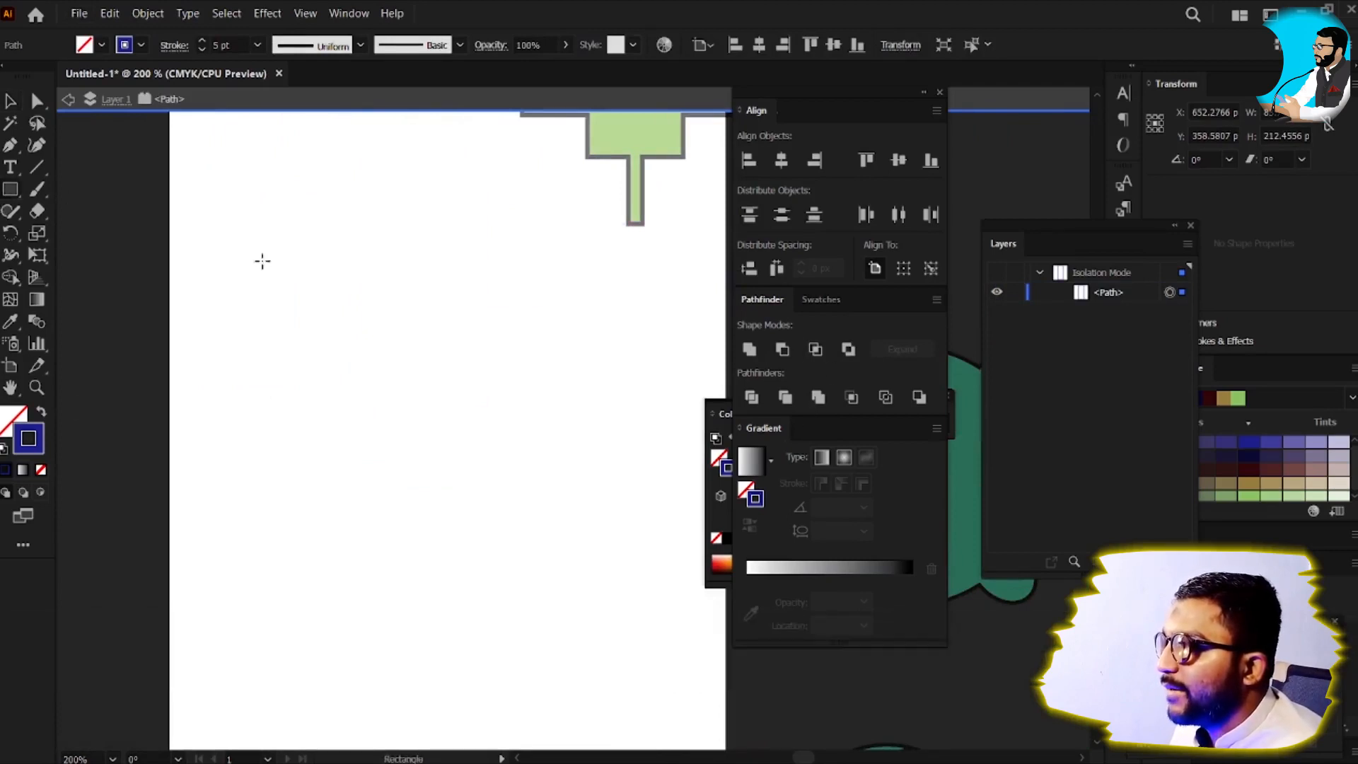
mouse_move(275, 236)
mouse_down()
mouse_move(367, 439)
mouse_move(432, 426)
mouse_up()
key(Escape)
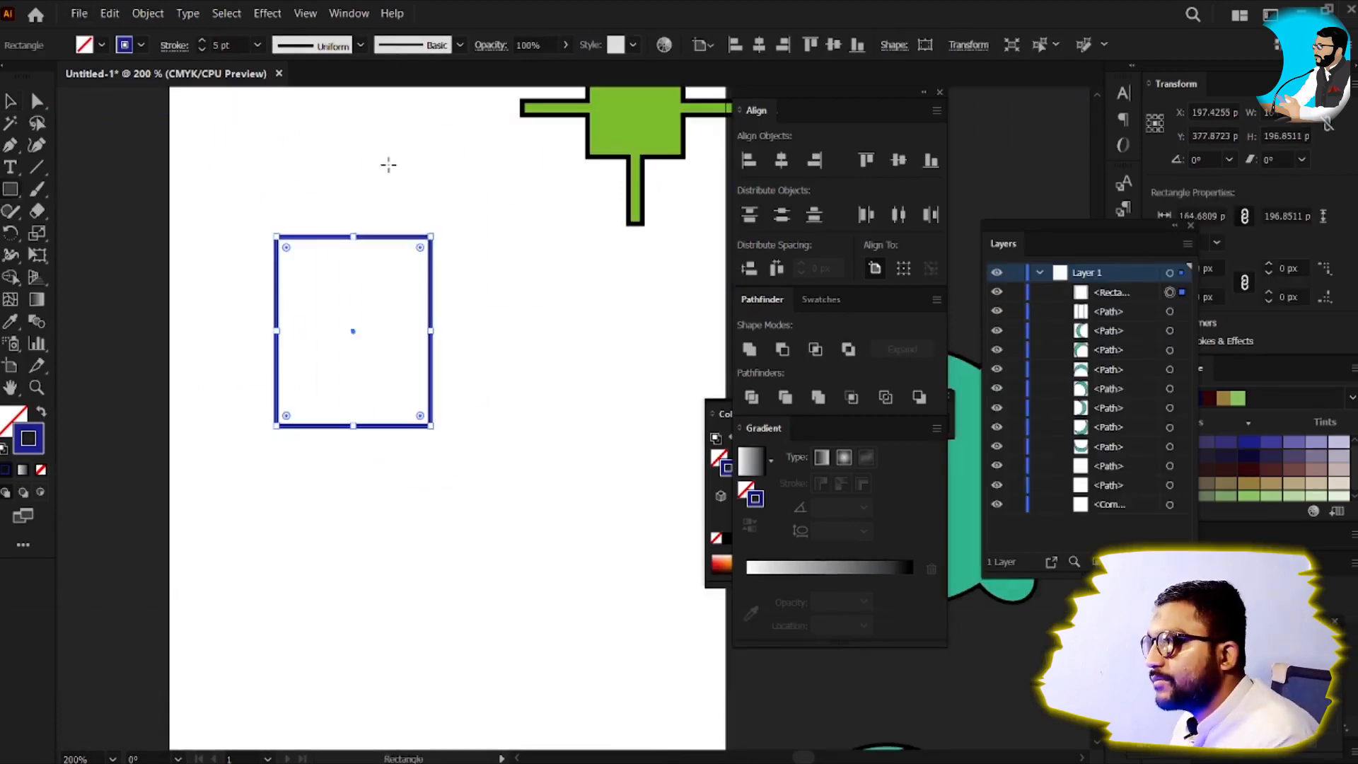
key(v)
click(389, 273)
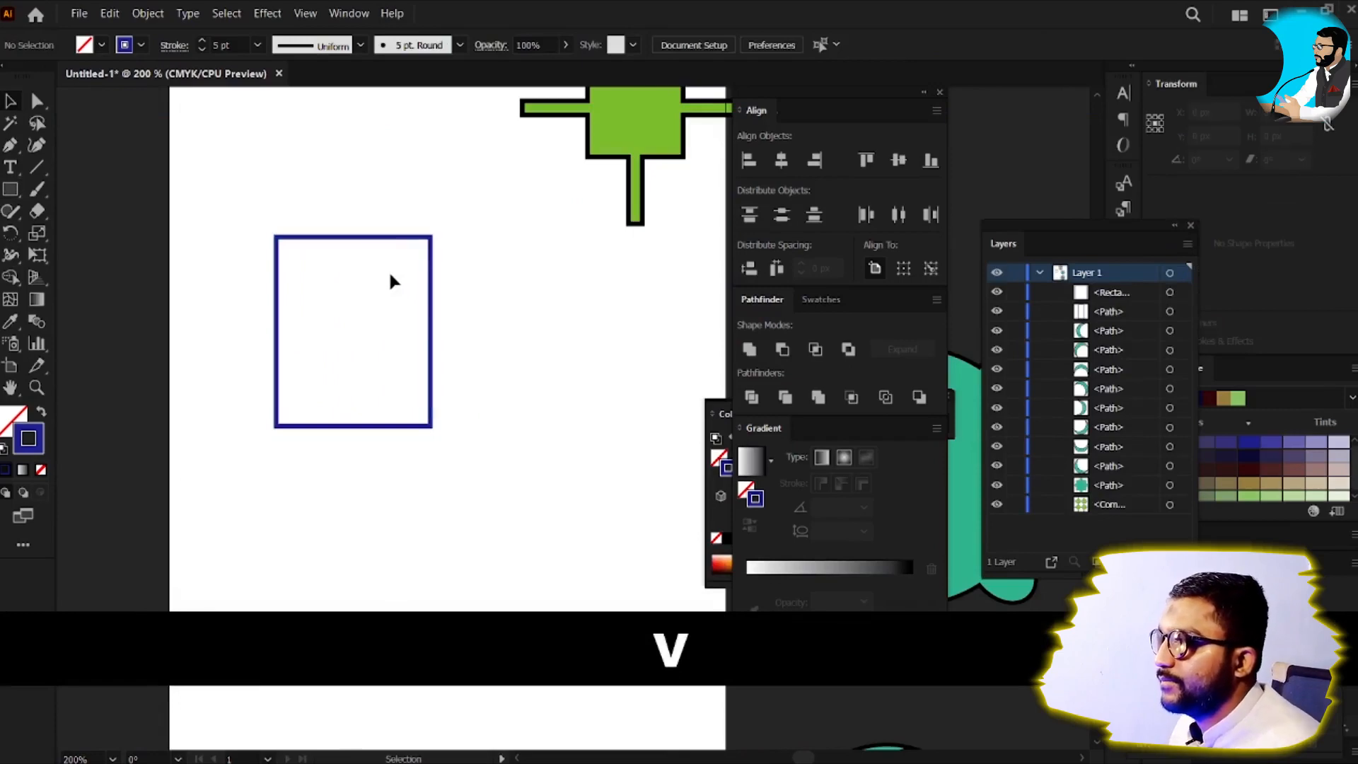
drag(280, 201, 434, 308)
key(Delete)
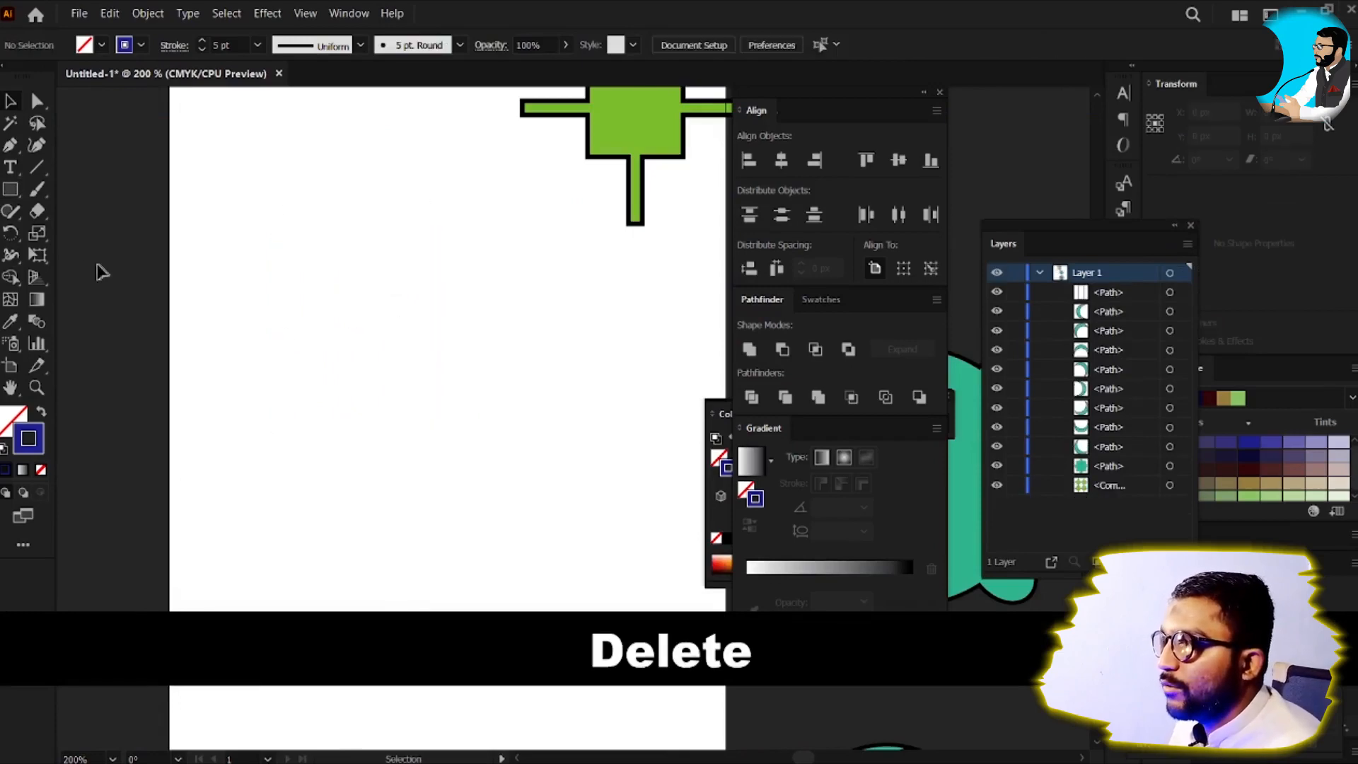
Step: Draw a rectangle about 165 by 217 px on the empty artboard area and fill it with cyan
click(10, 190)
drag(302, 224, 458, 433)
key(v)
drag(373, 370, 294, 401)
key(v)
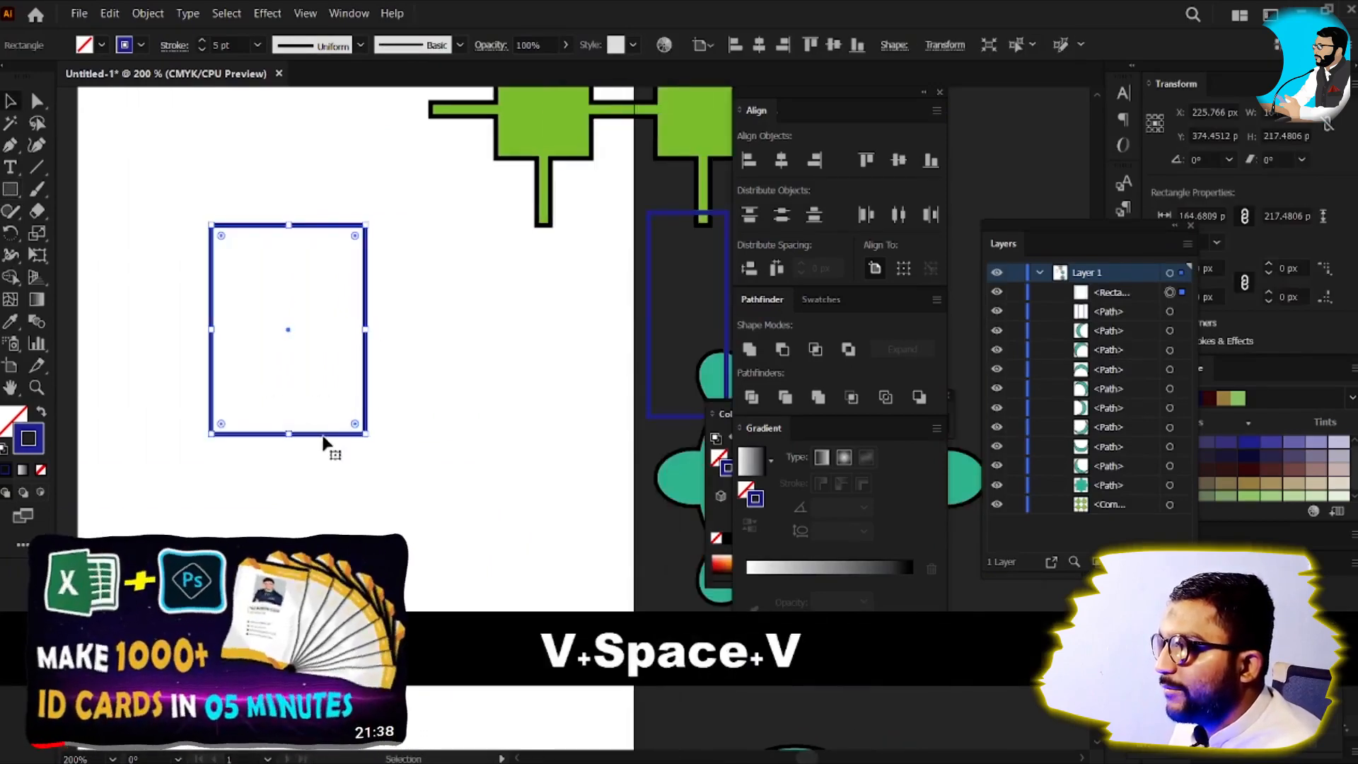
click(101, 45)
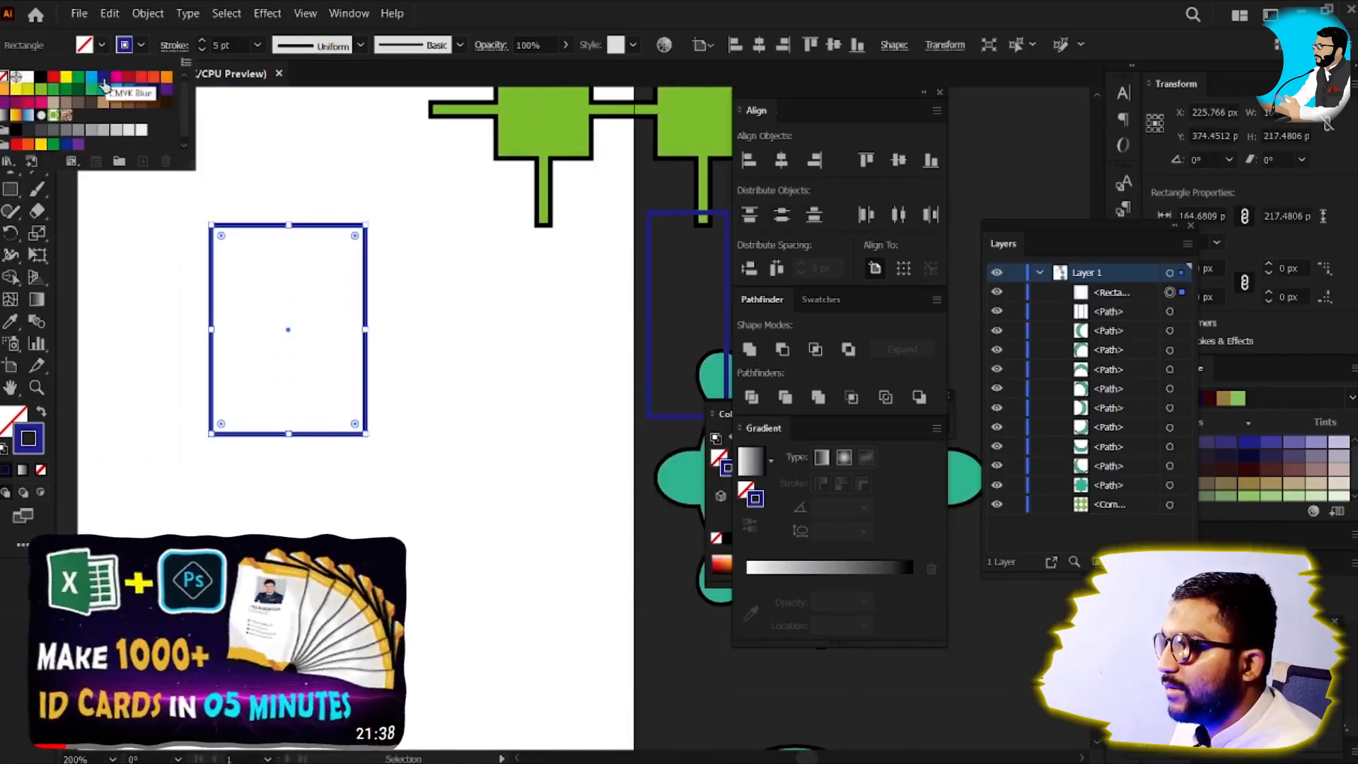
click(90, 78)
Step: Copy the cyan rectangle about 107 px horizontally so it overlaps the original, and select both rectangles
key(v)
drag(333, 364, 375, 375)
key(v)
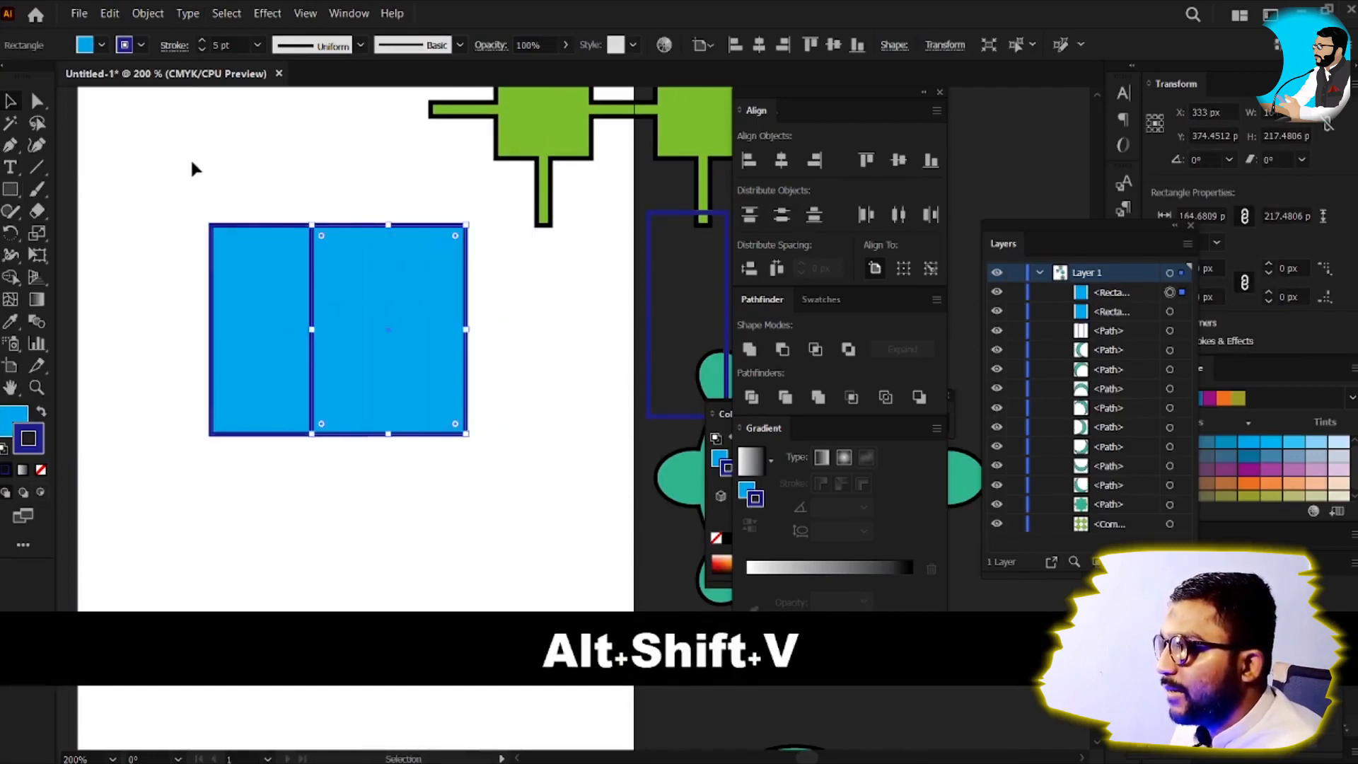
drag(289, 245, 394, 409)
key(ctrl+z)
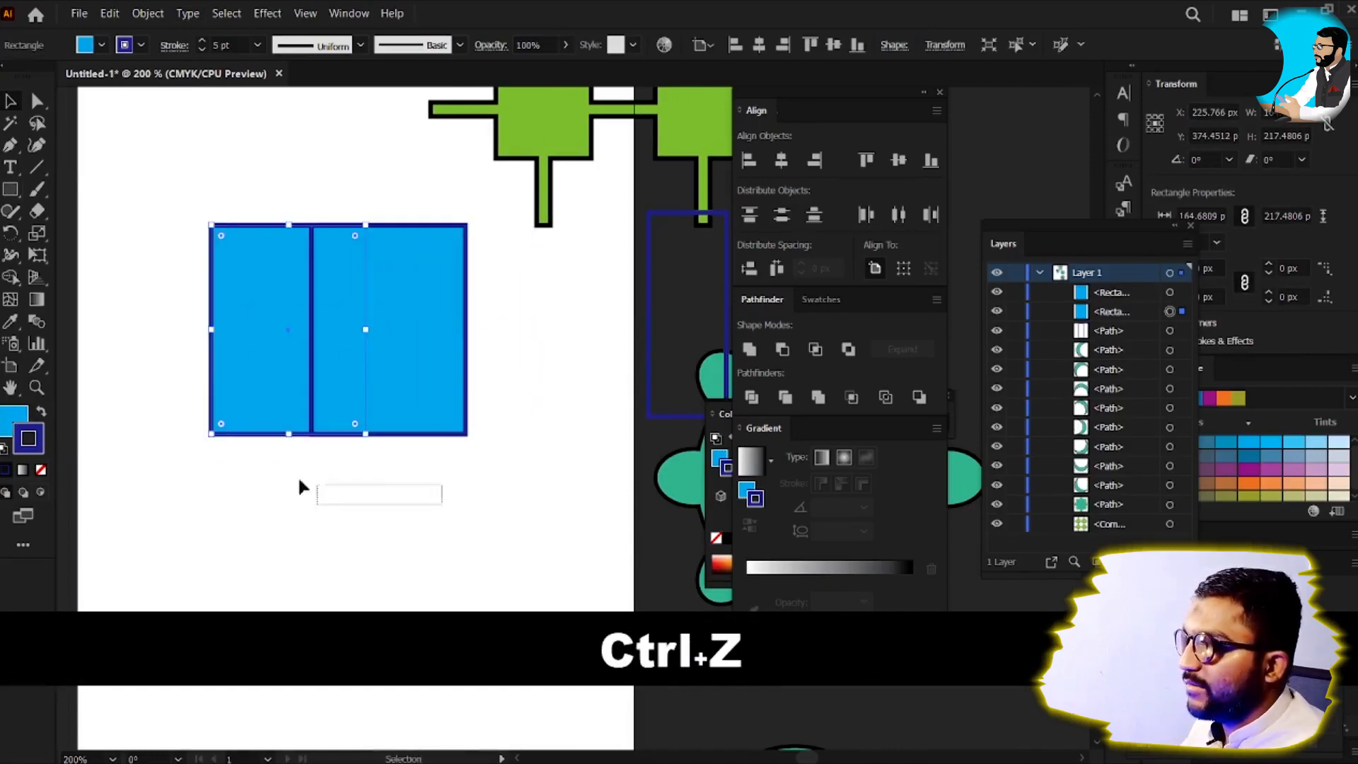
drag(214, 339, 215, 338)
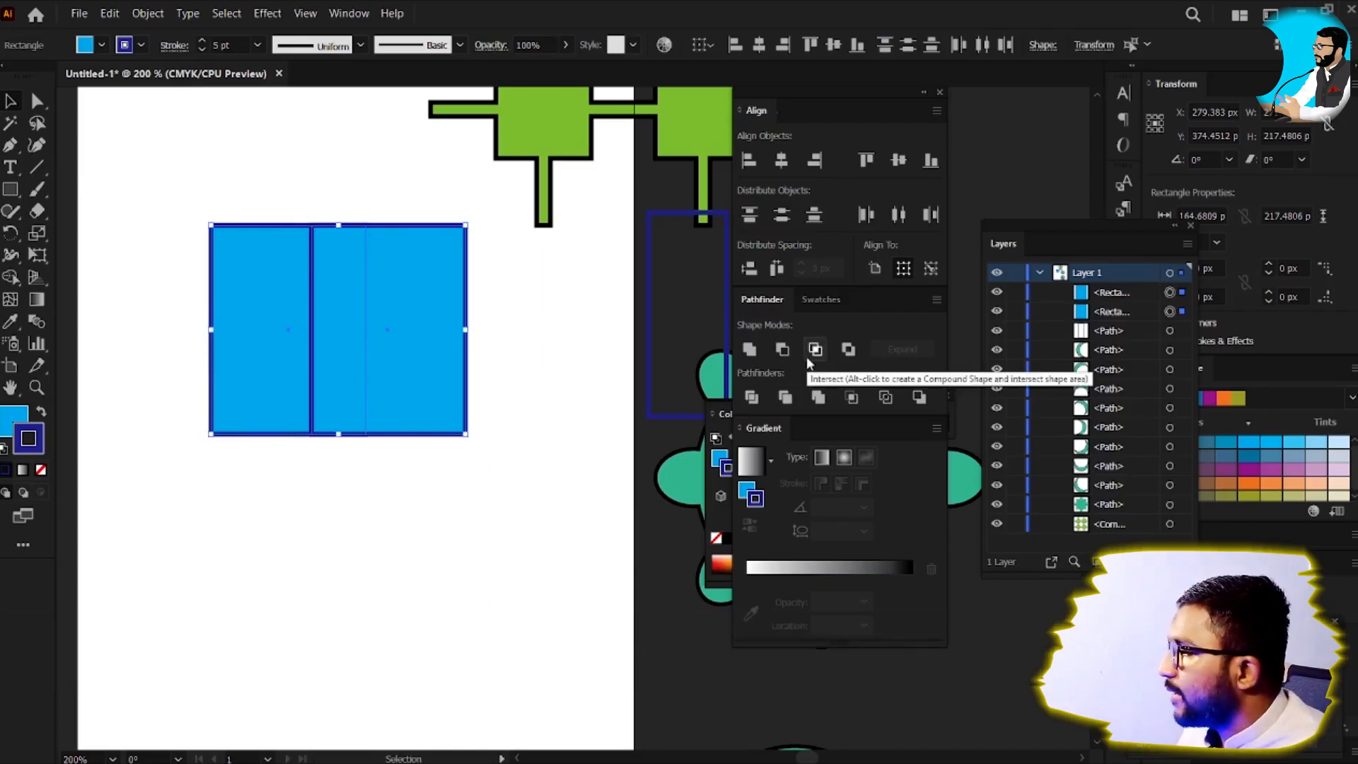
Step: Exclude the overlap between the two blue rectangles and move the resulting group off the artboard
click(849, 350)
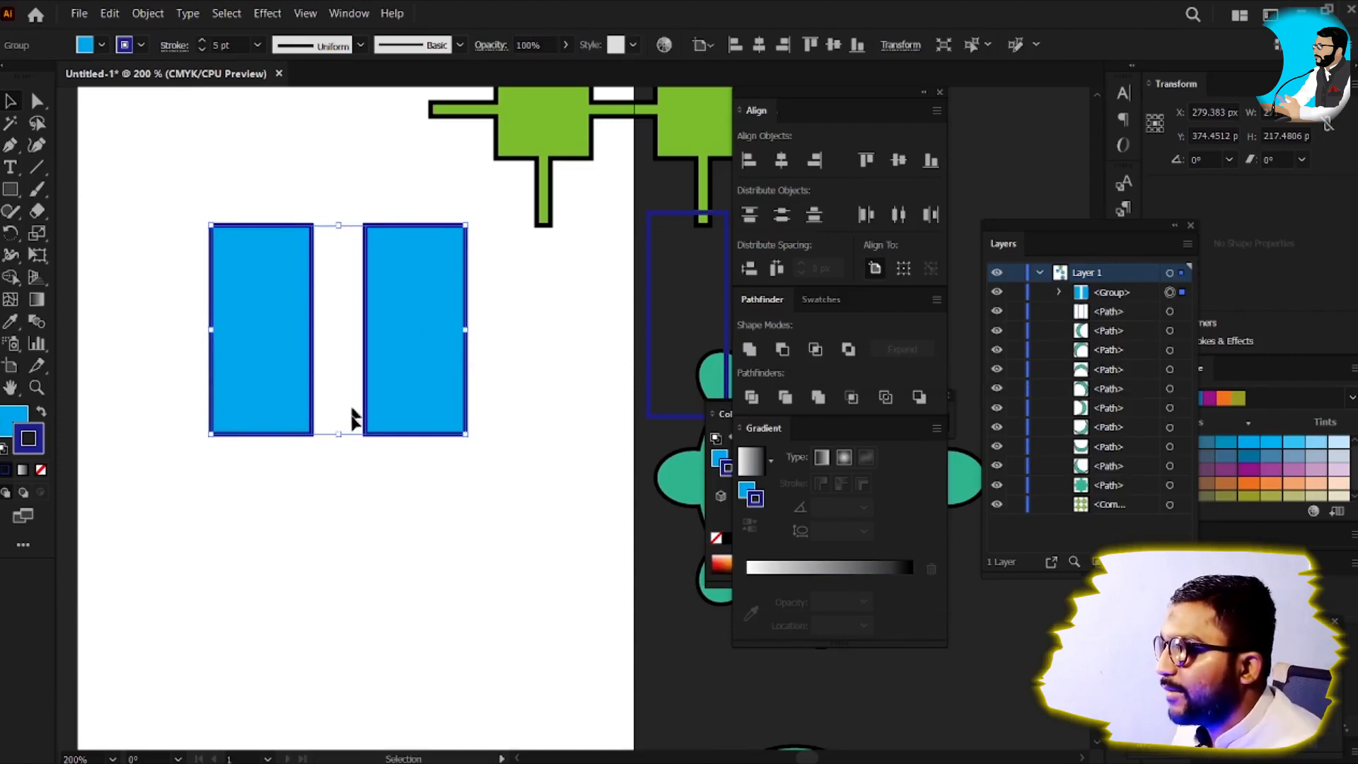
click(374, 501)
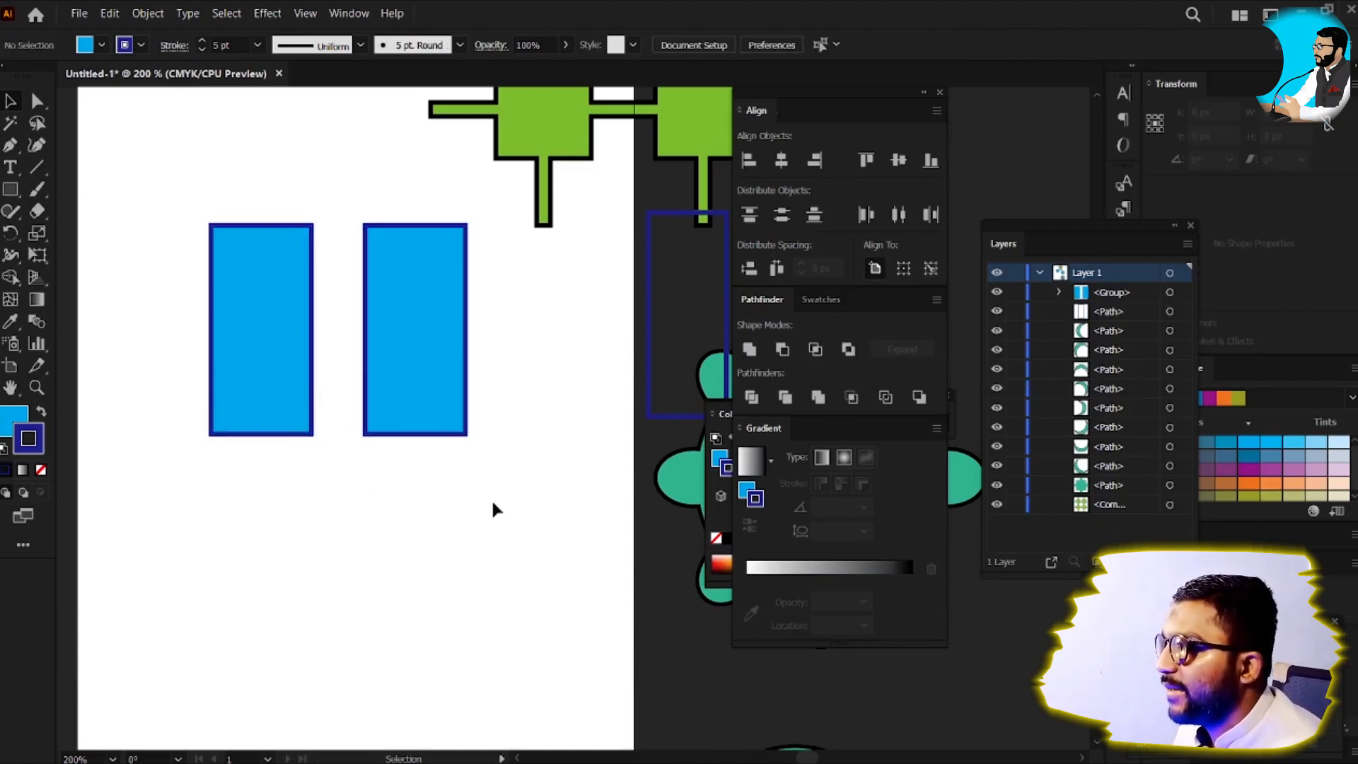
drag(460, 493, 273, 246)
drag(135, 162, 652, 535)
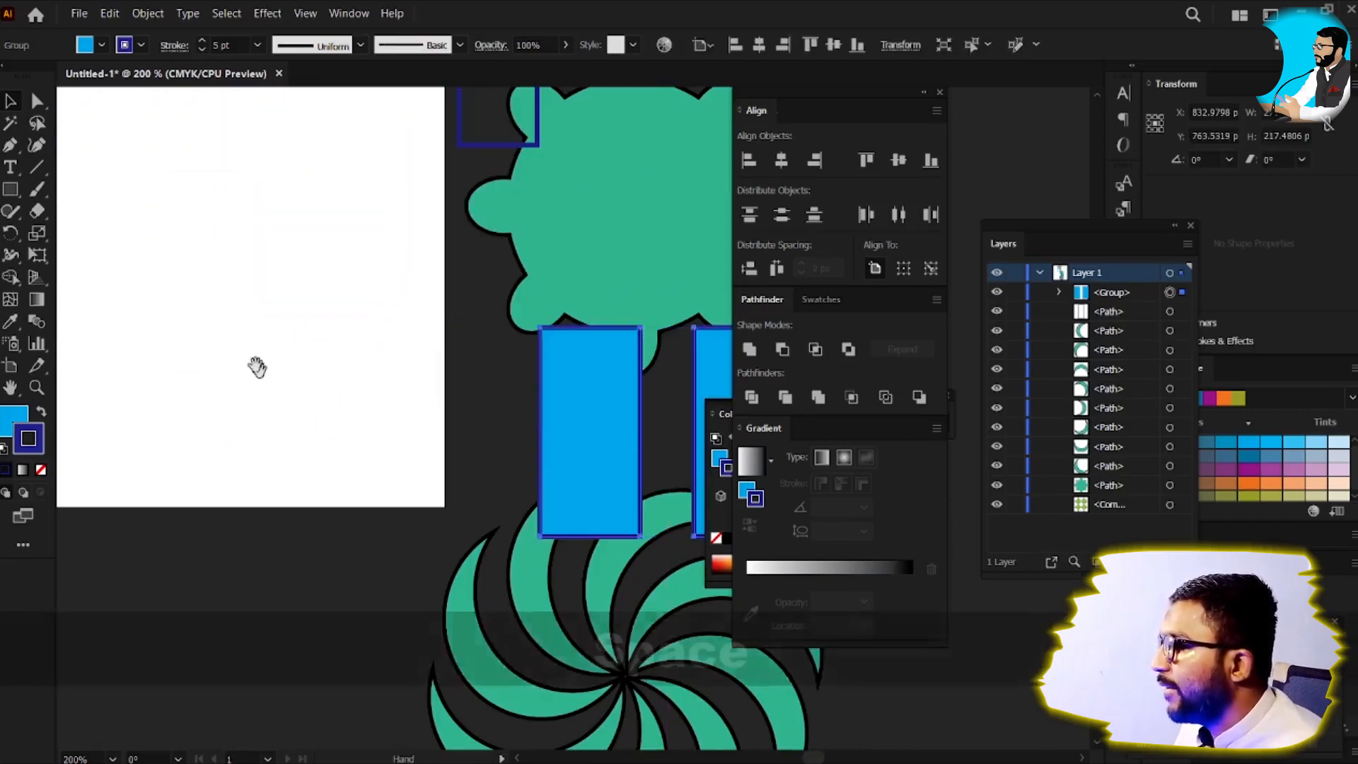
drag(257, 367, 543, 591)
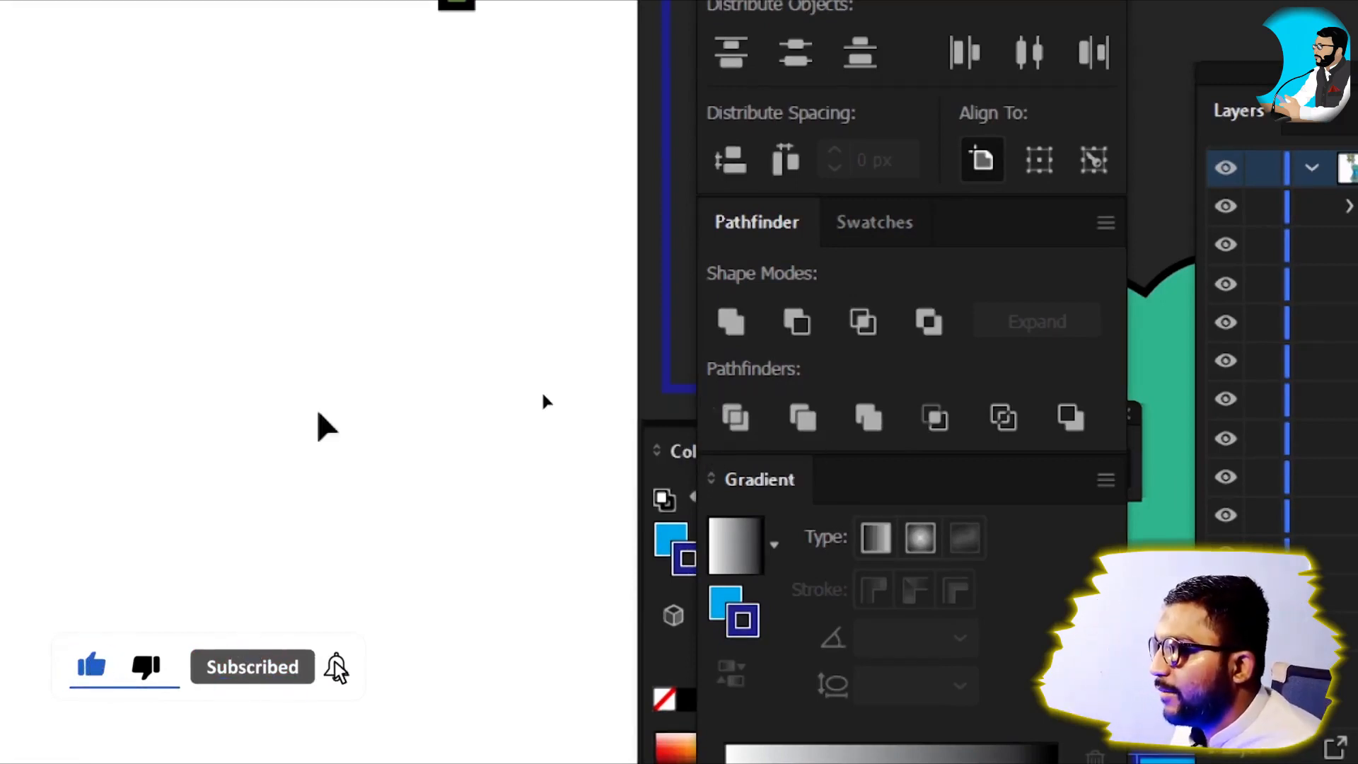
Step: Draw a blue stroked circle about 147 px in diameter on the blank area of the artboard
key(v)
key(space)
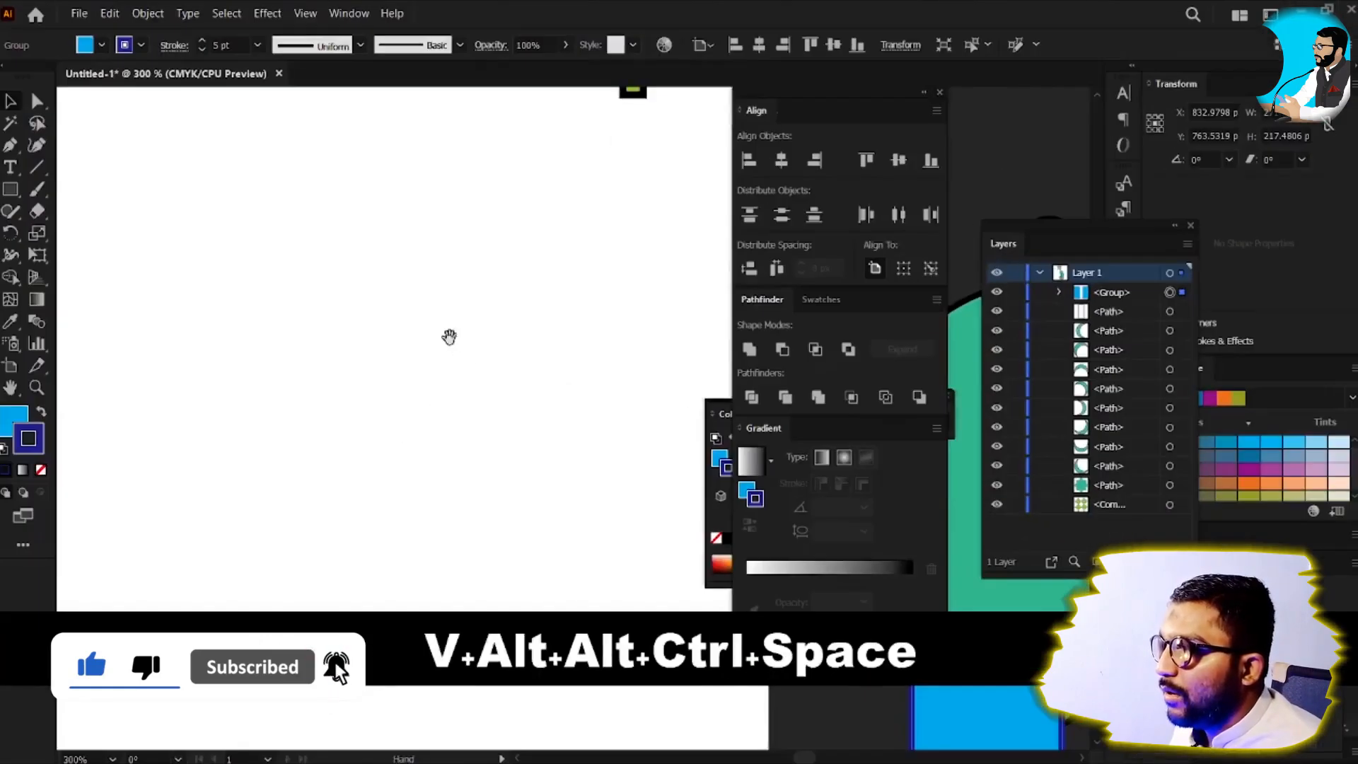
drag(449, 337, 491, 365)
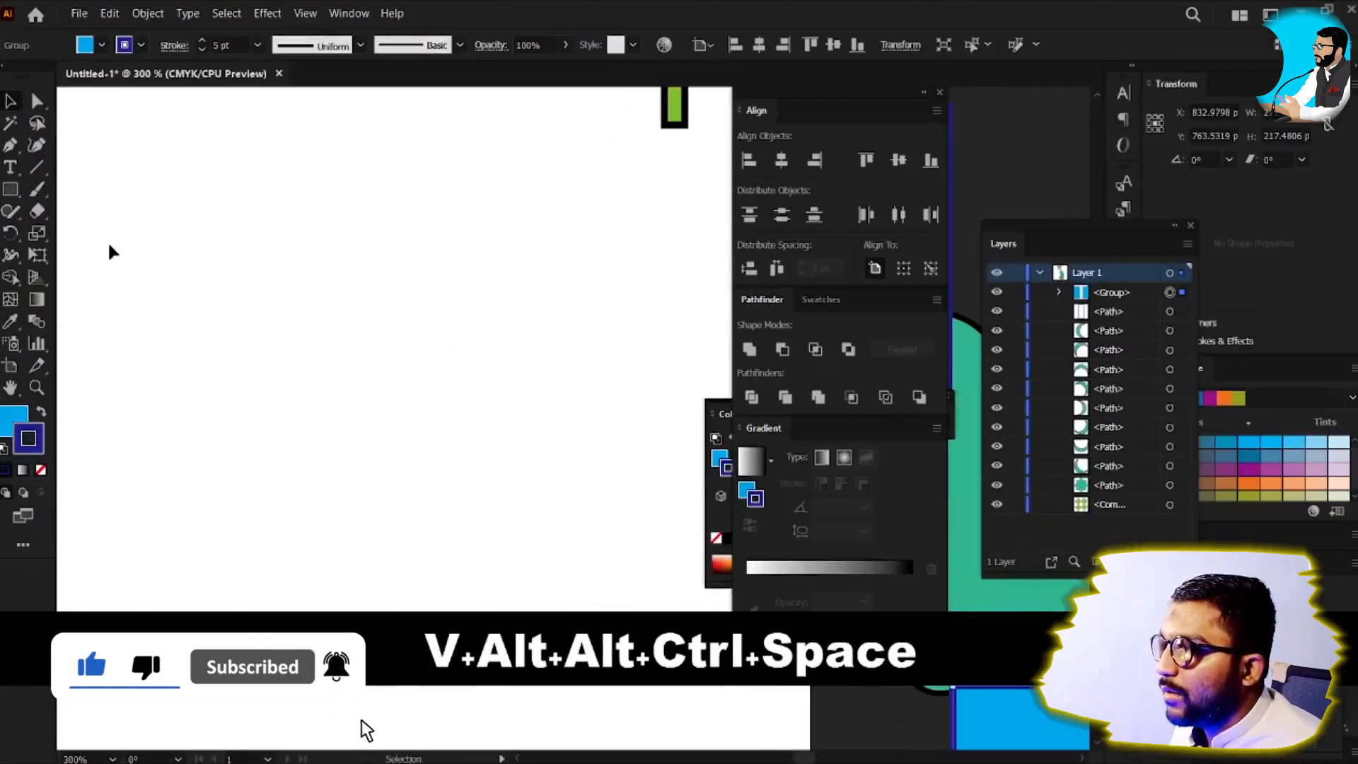
drag(10, 190, 92, 235)
mouse_move(196, 217)
mouse_down()
mouse_move(298, 273)
mouse_move(345, 427)
mouse_move(366, 439)
mouse_up()
key(v)
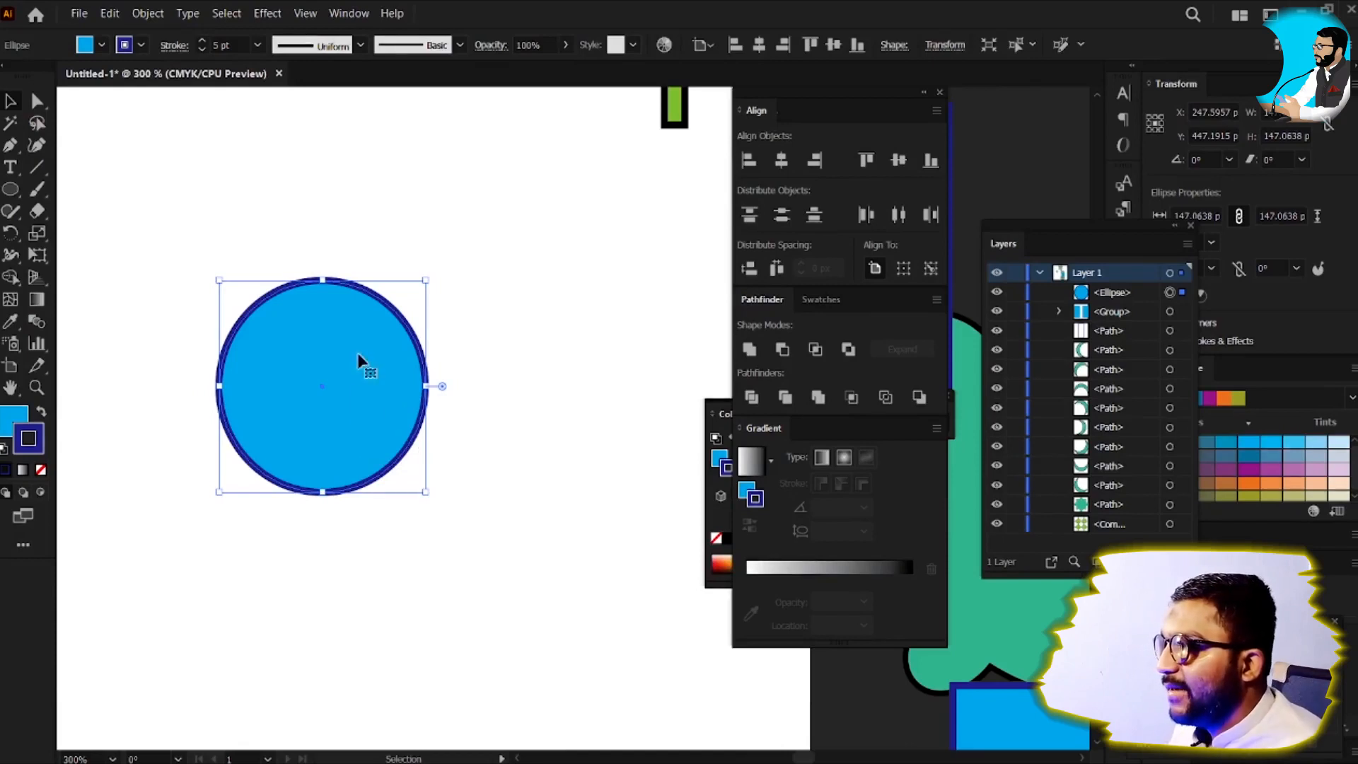
key(v)
Step: Duplicate the circle horizontally so that the two circles partly overlap, and select both
drag(306, 433, 372, 391)
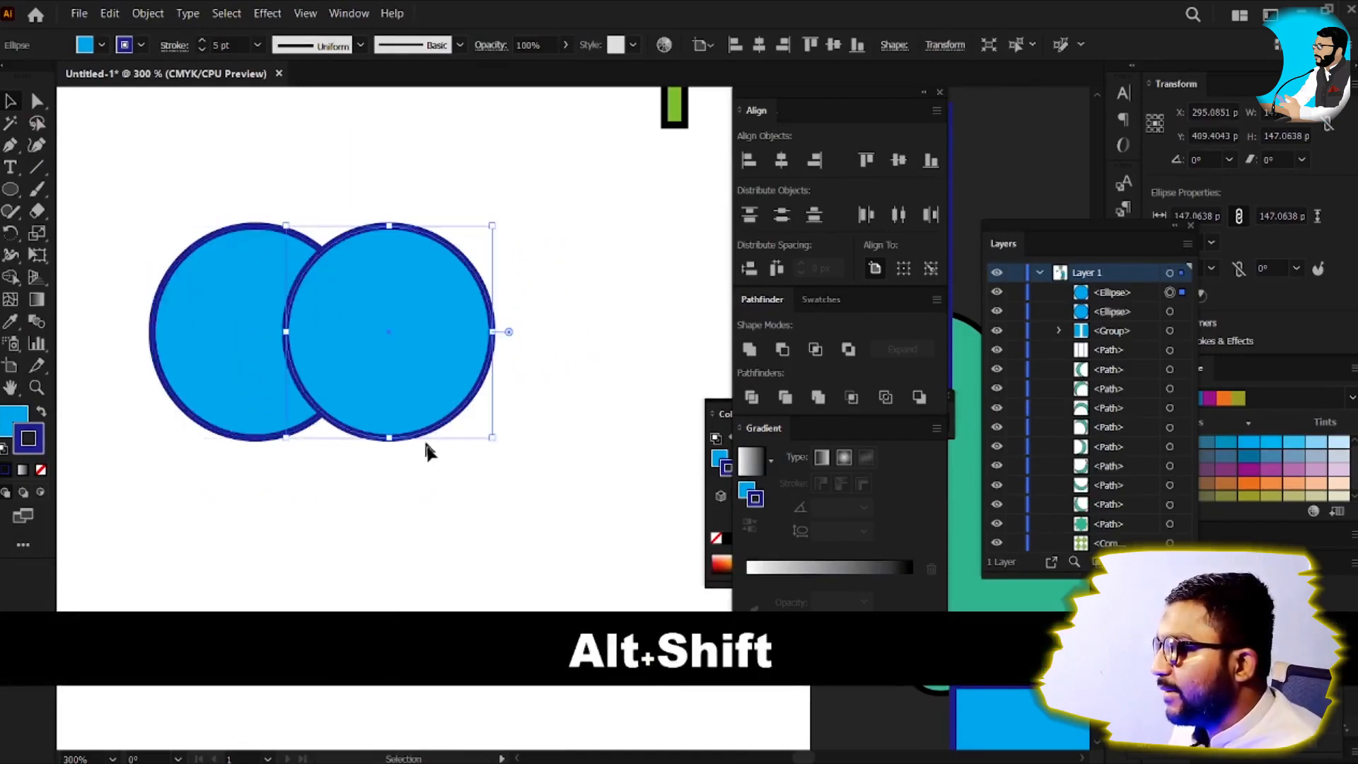
drag(478, 519, 450, 276)
key(space)
drag(572, 360, 337, 312)
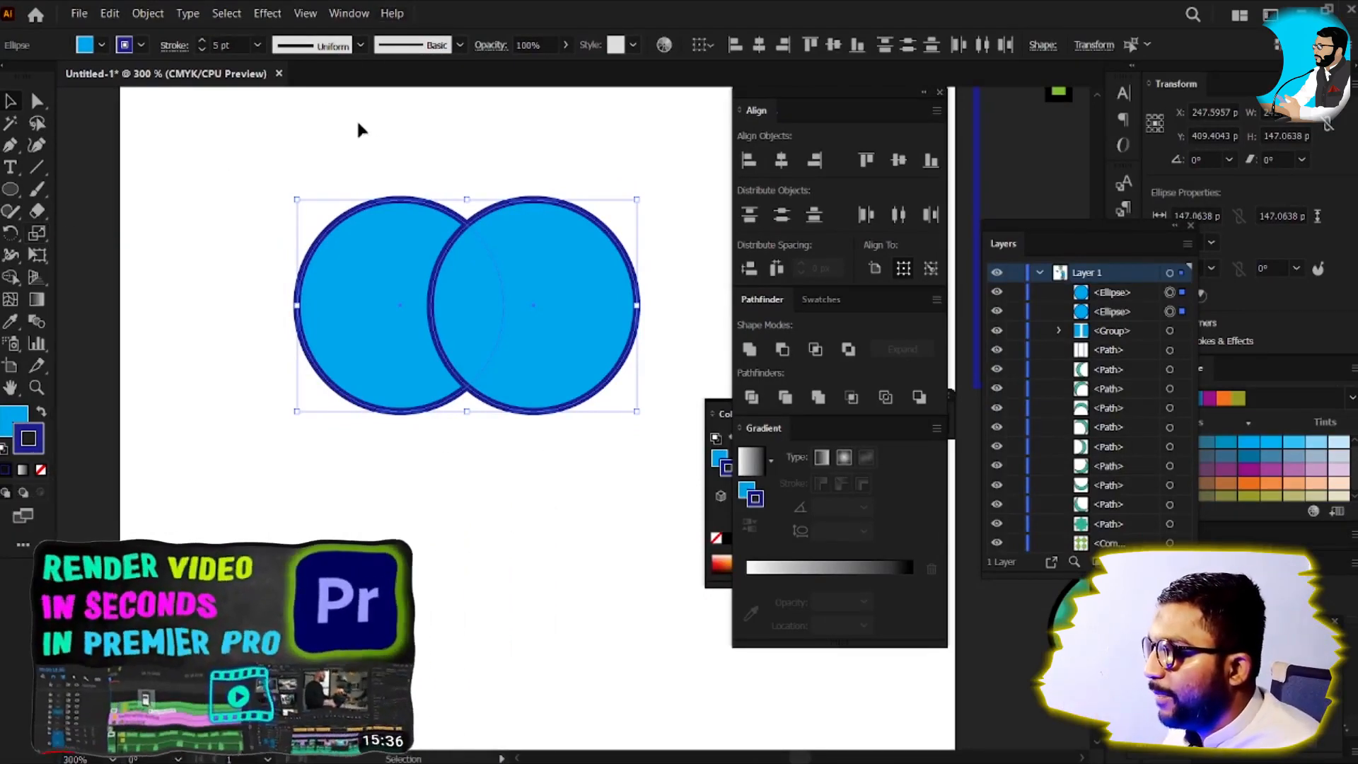
click(455, 294)
drag(342, 139, 519, 484)
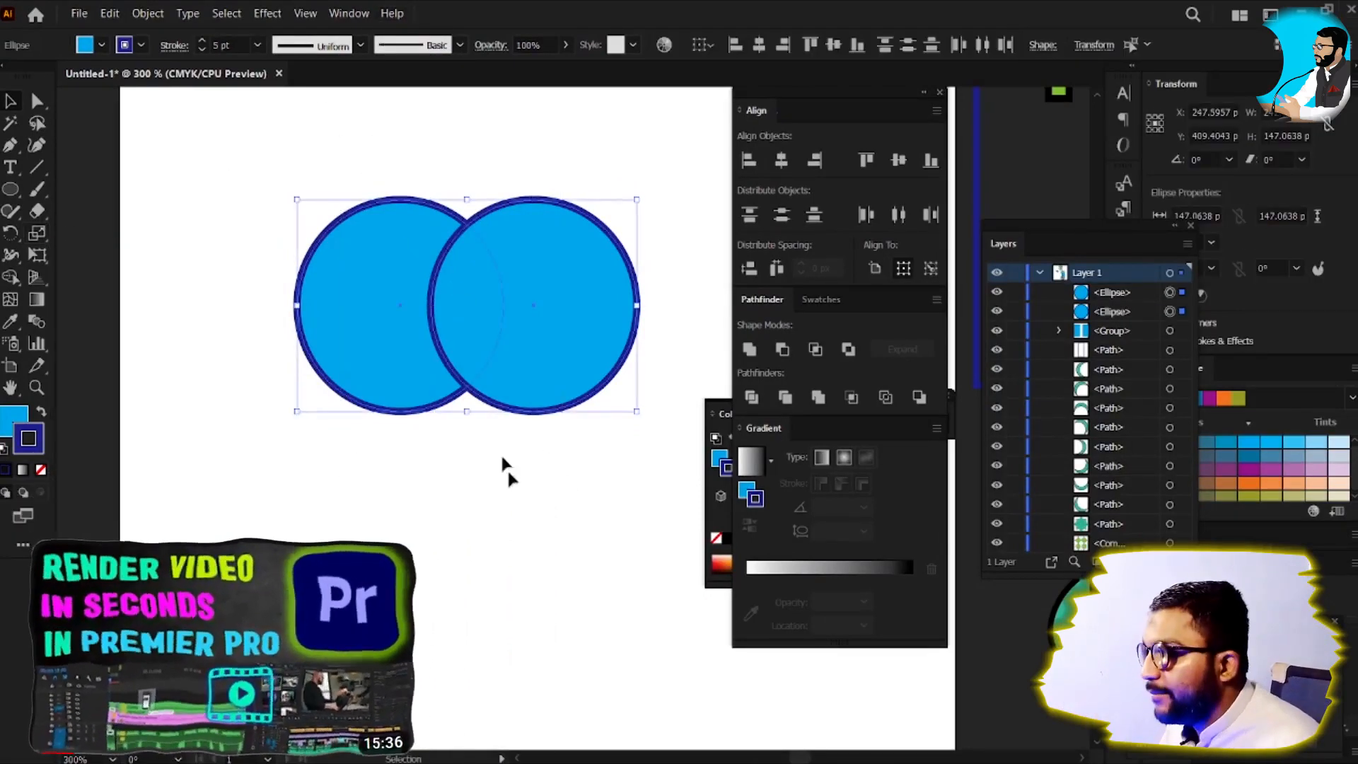
Step: Switch the document to Outline view and reselect both overlapping circles
key(ctrl+y)
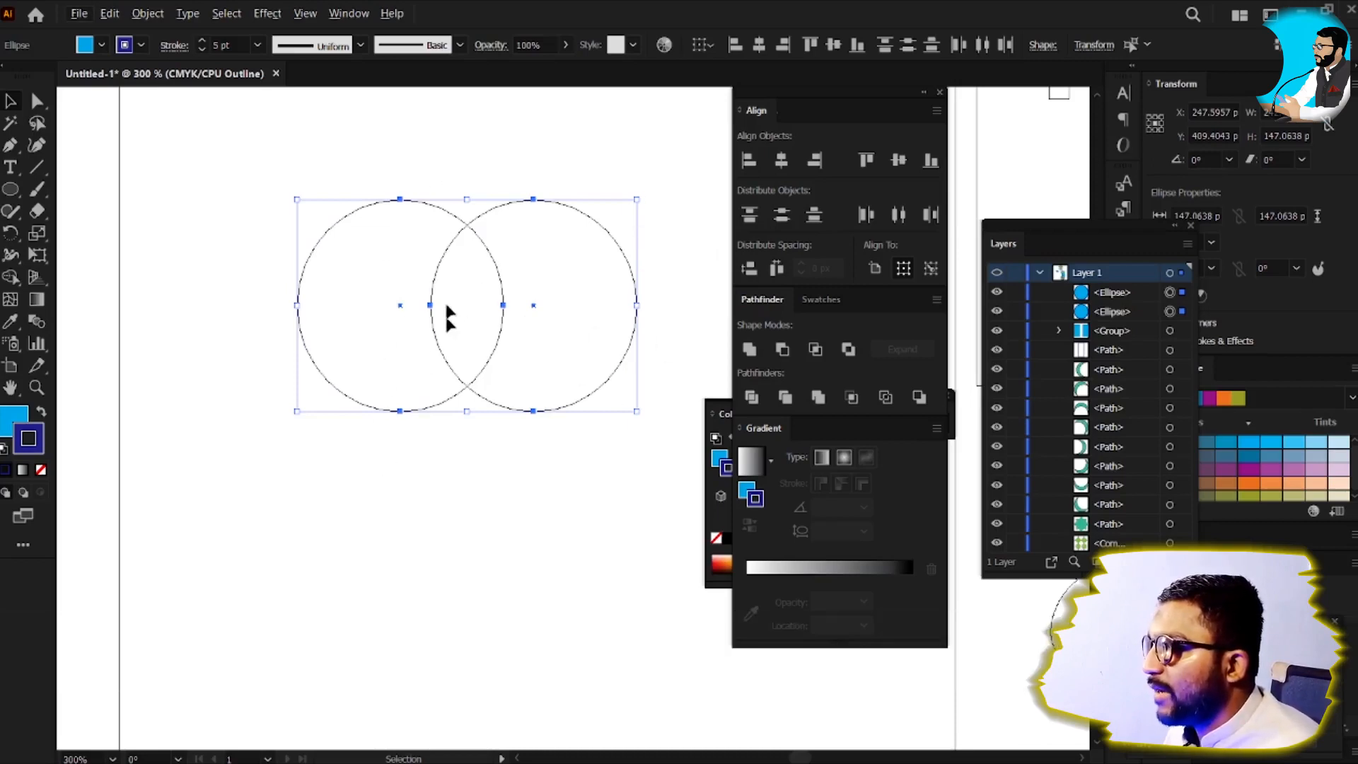
key(v)
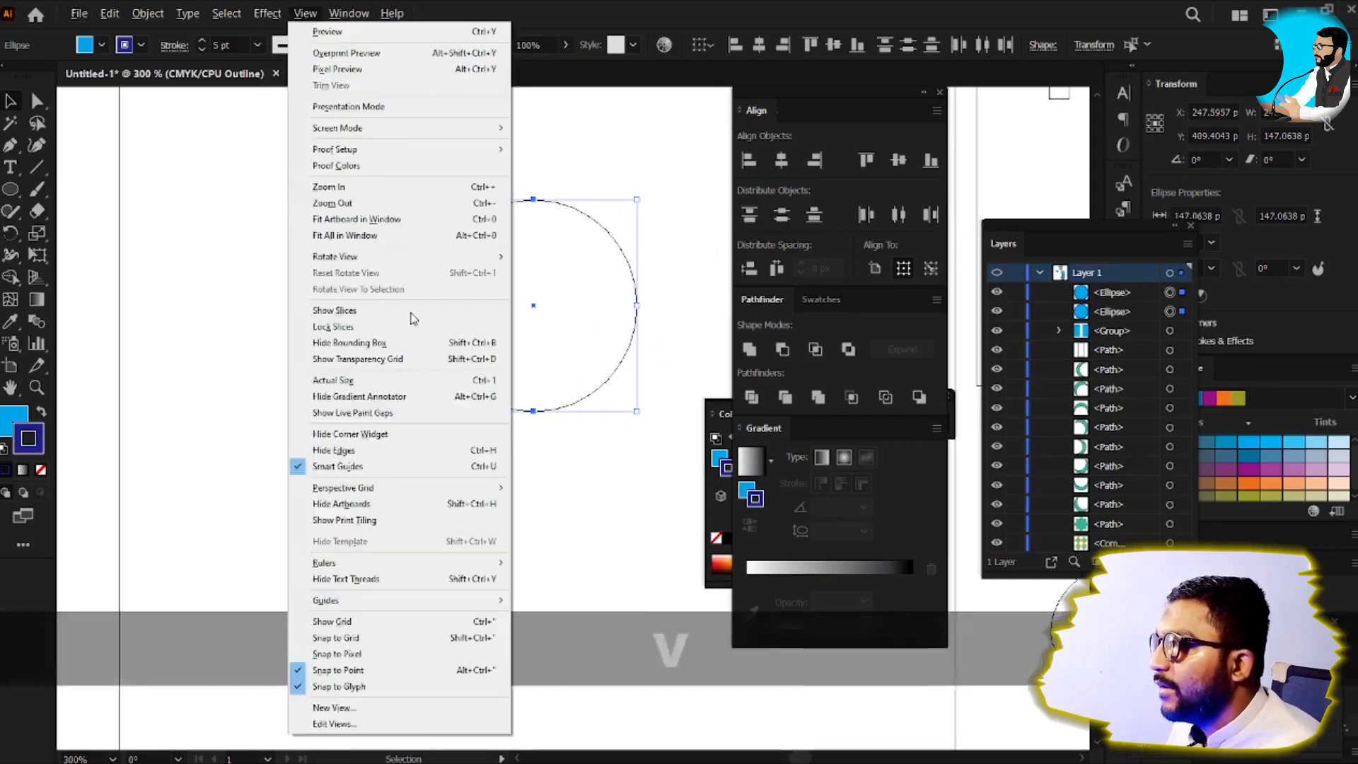
click(580, 270)
drag(300, 194, 666, 503)
Step: Try Pathfinder Divide on the two circles and undo it
click(749, 398)
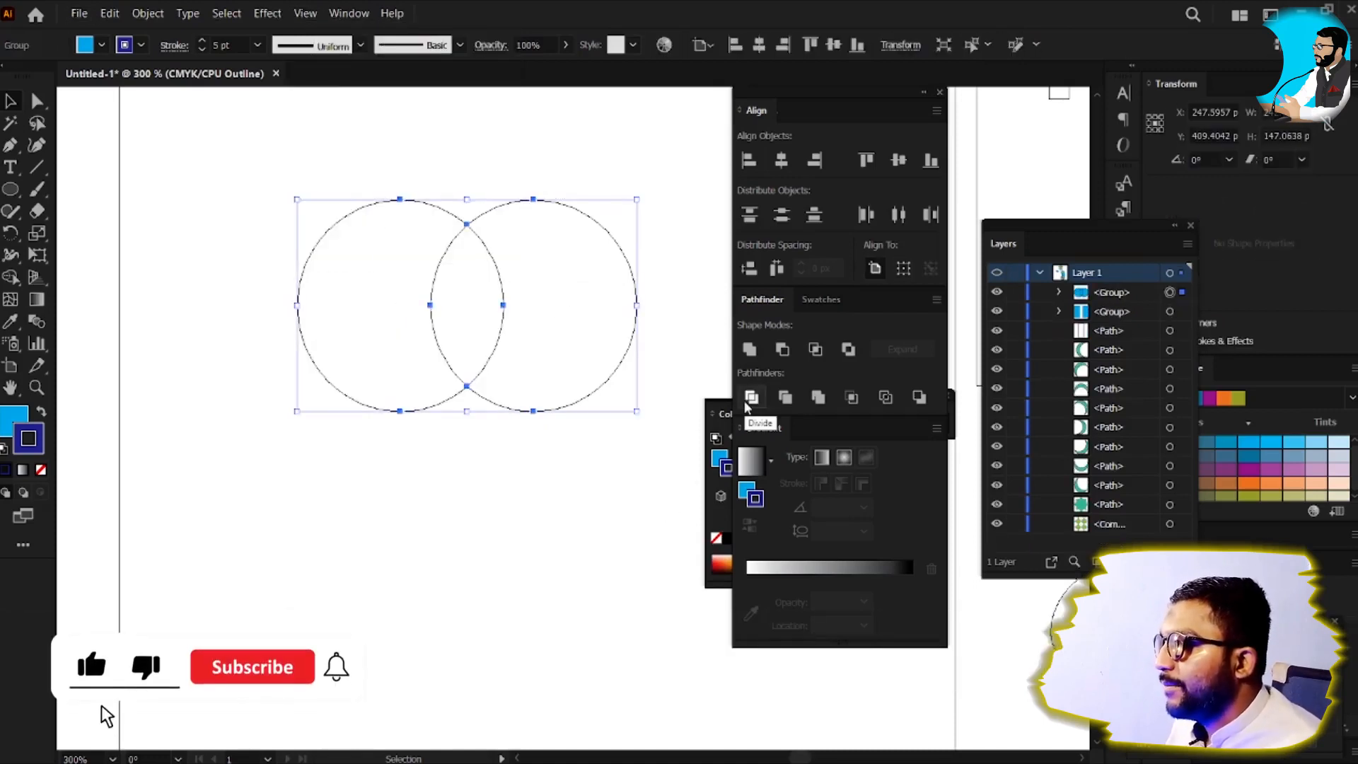
key(ctrl)
key(ctrl+z)
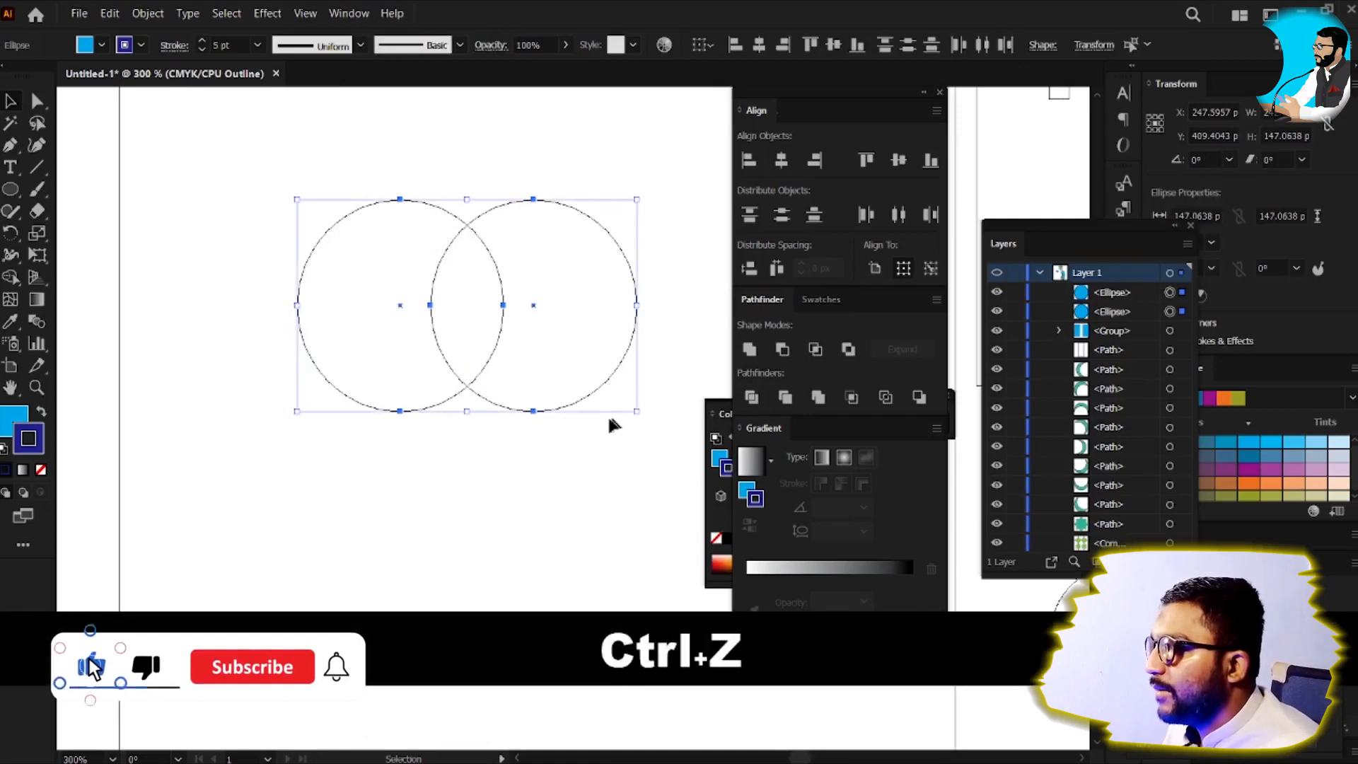
Step: Divide the two overlapping circles with Pathfinder and return the document to colour preview
scroll(519, 281, up, 1)
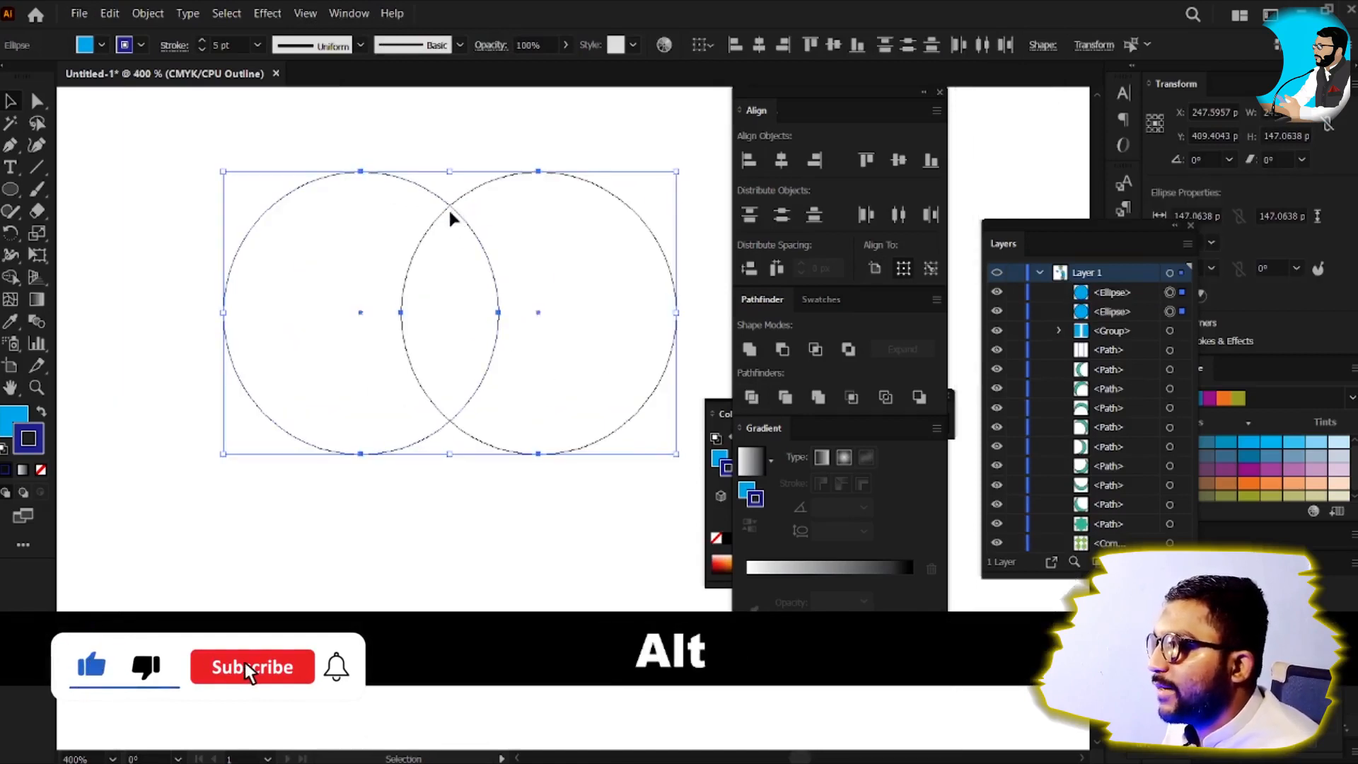
click(751, 397)
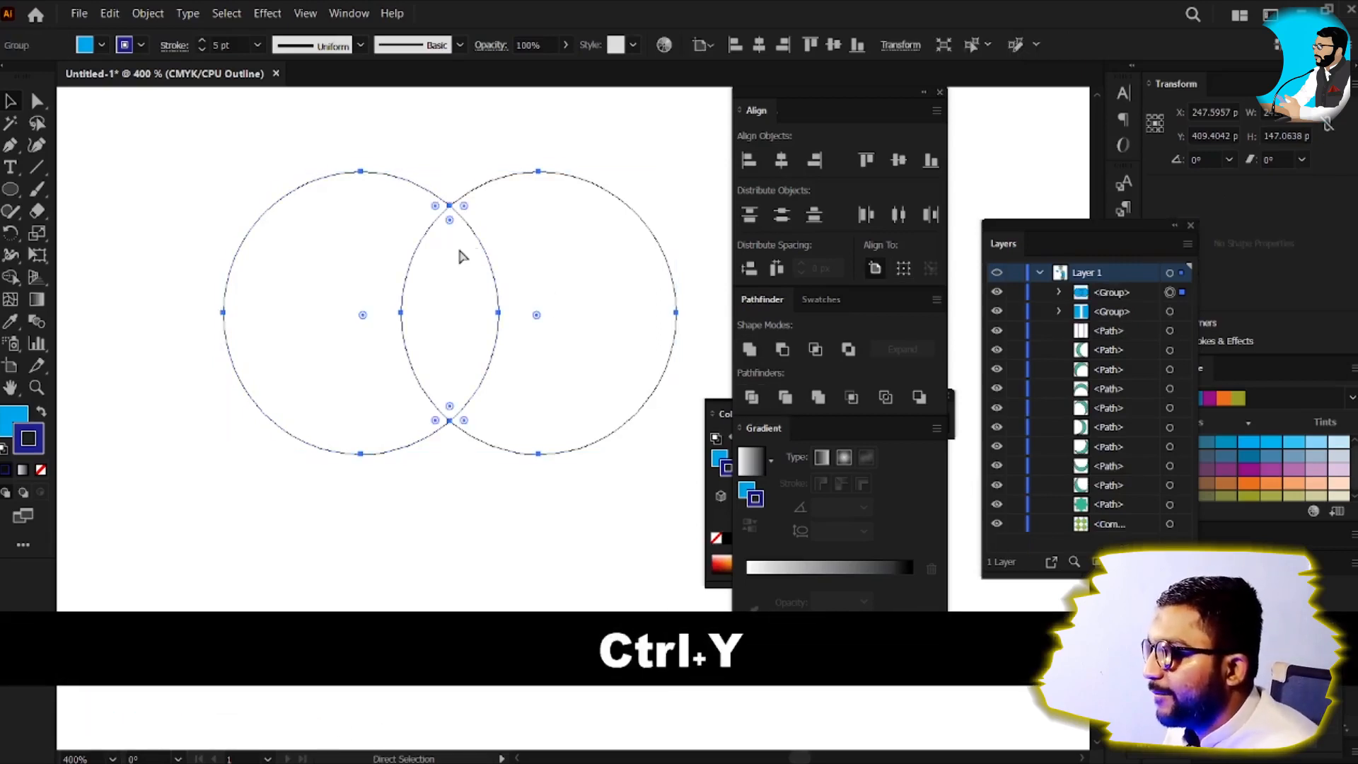
key(ctrl+y)
drag(567, 356, 648, 348)
key(ctrl+z)
Step: Move the divided circle group up and to the left, ungroup it and clear the selection
drag(550, 373, 288, 307)
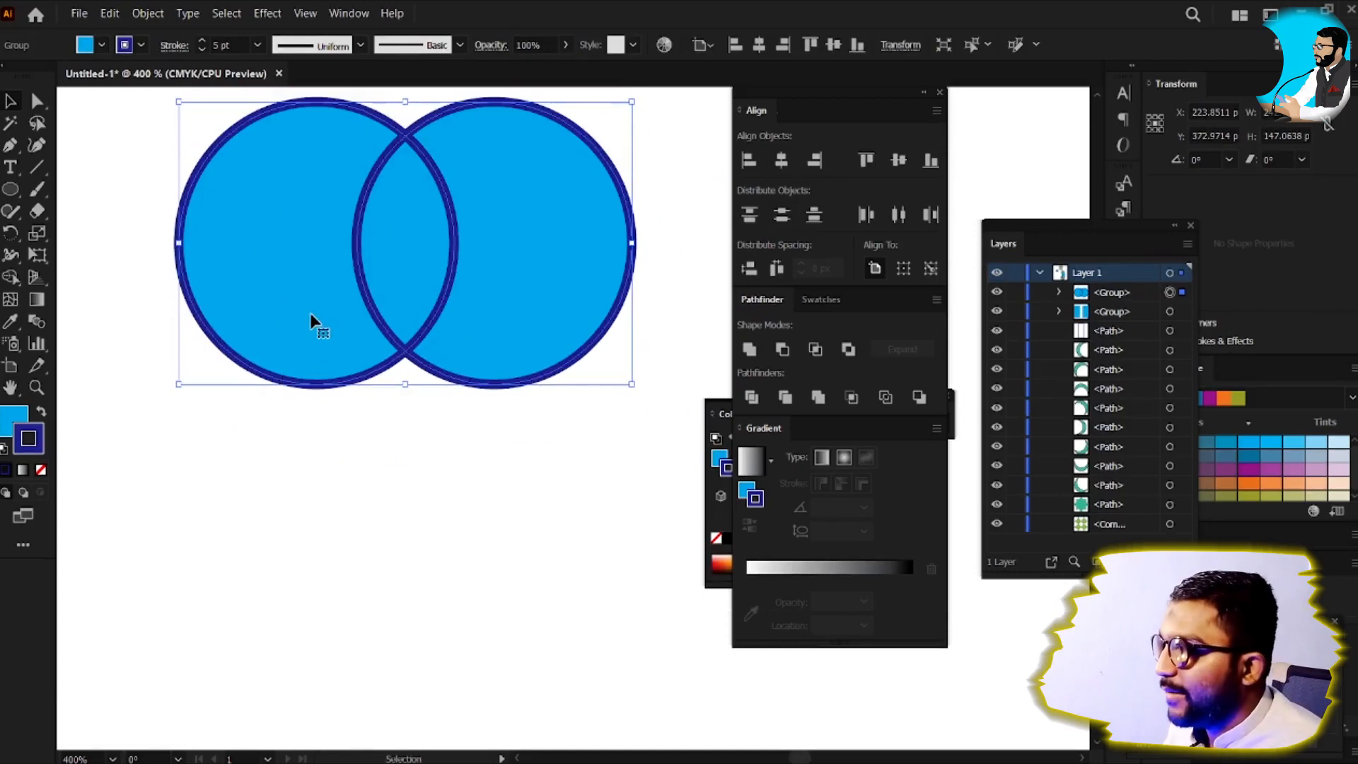
right_click(364, 243)
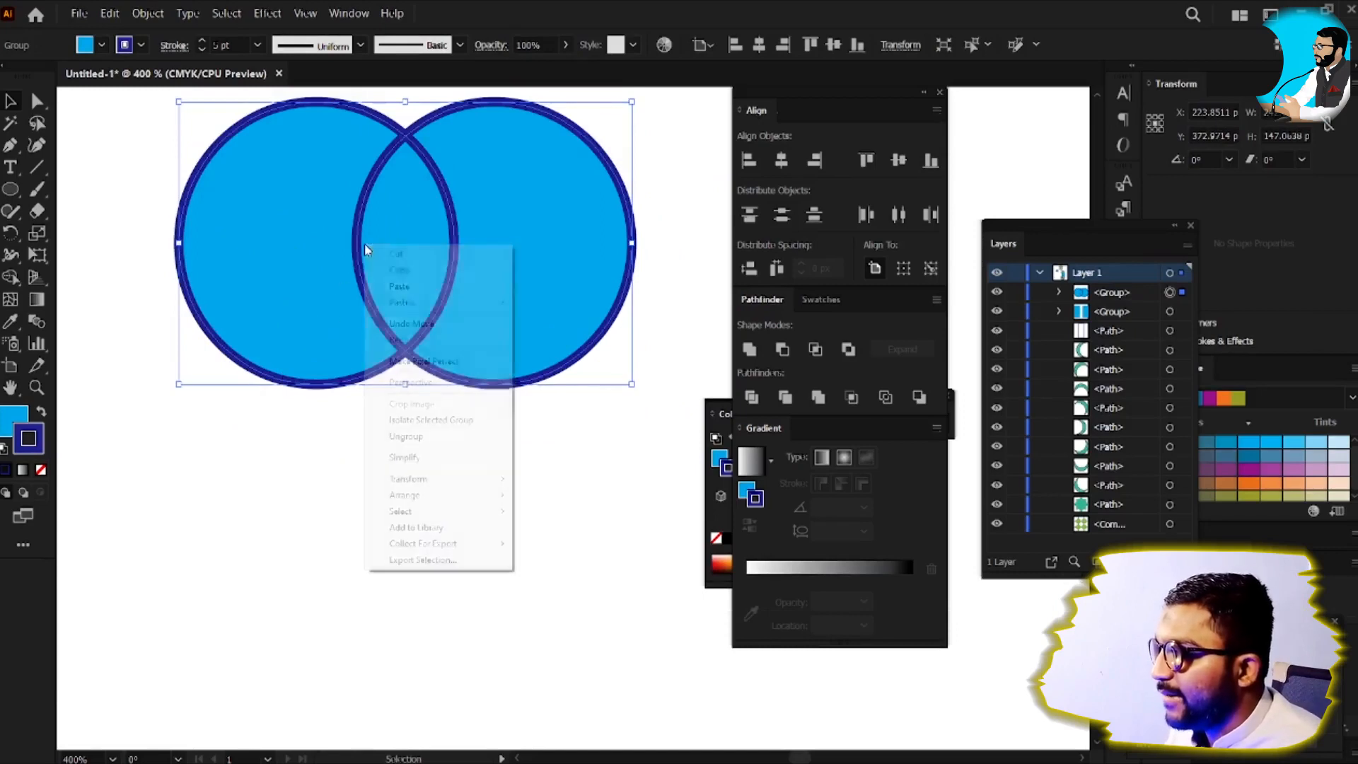
click(444, 435)
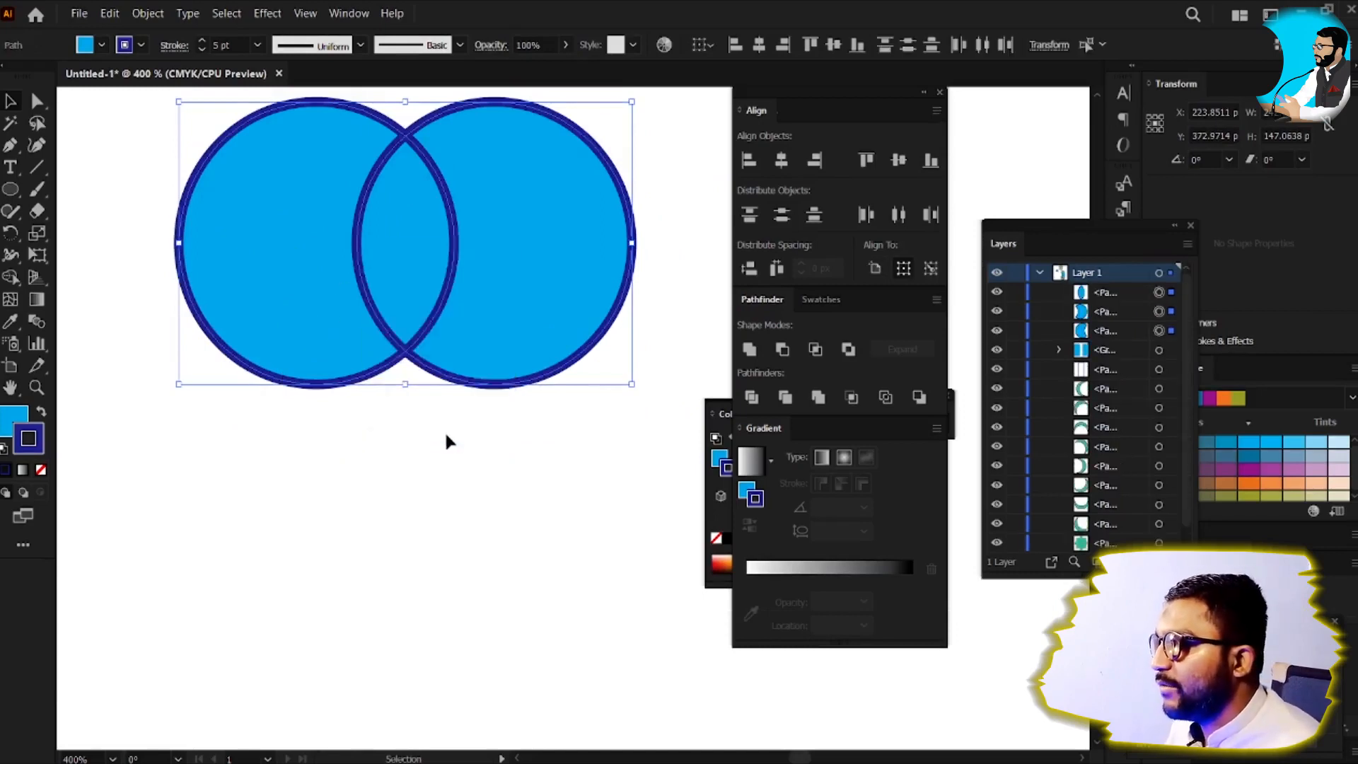
key(ctrl+shift+a)
Step: Separate the divided pieces by moving the two crescents outward and repositioning the lens-shaped piece between them
click(537, 297)
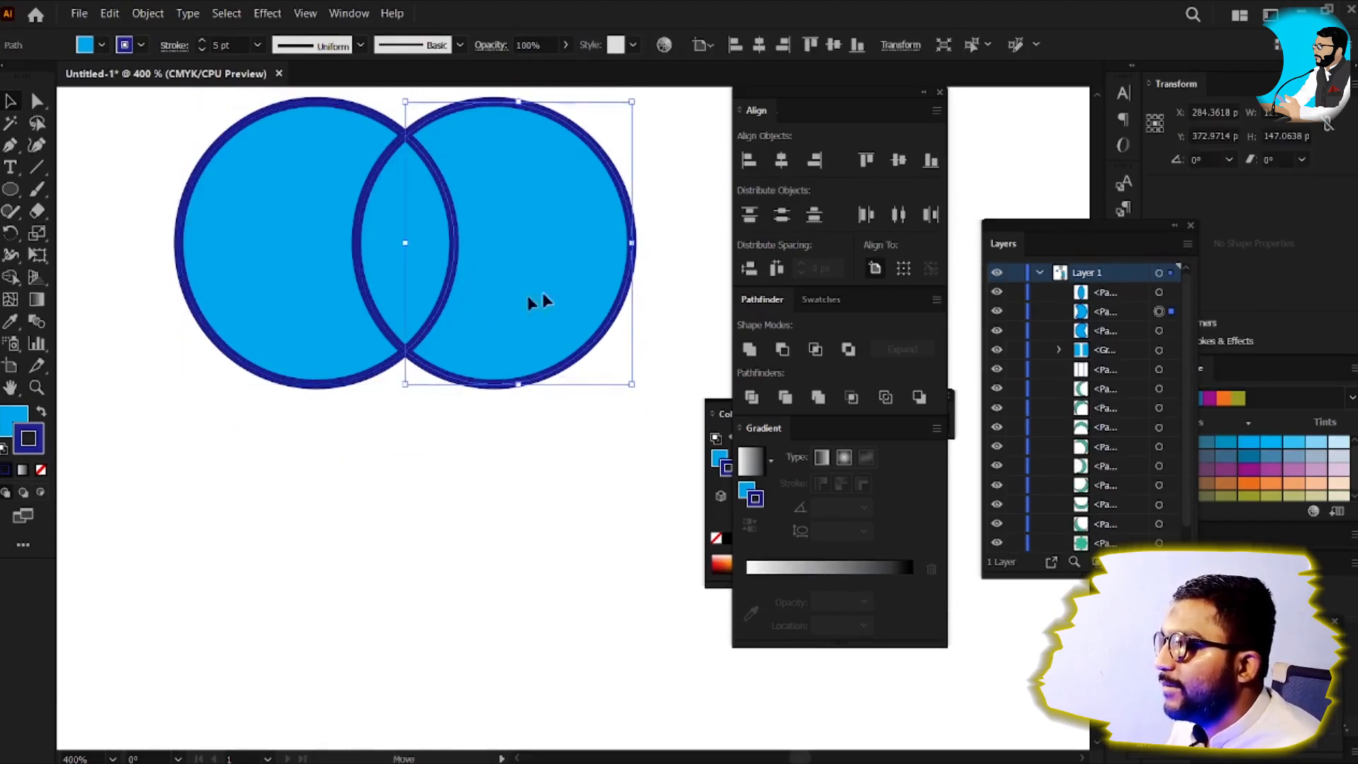
drag(536, 297, 610, 285)
drag(222, 327, 160, 323)
drag(394, 303, 412, 247)
scroll(420, 228, down, 1)
drag(412, 343, 407, 426)
key(v)
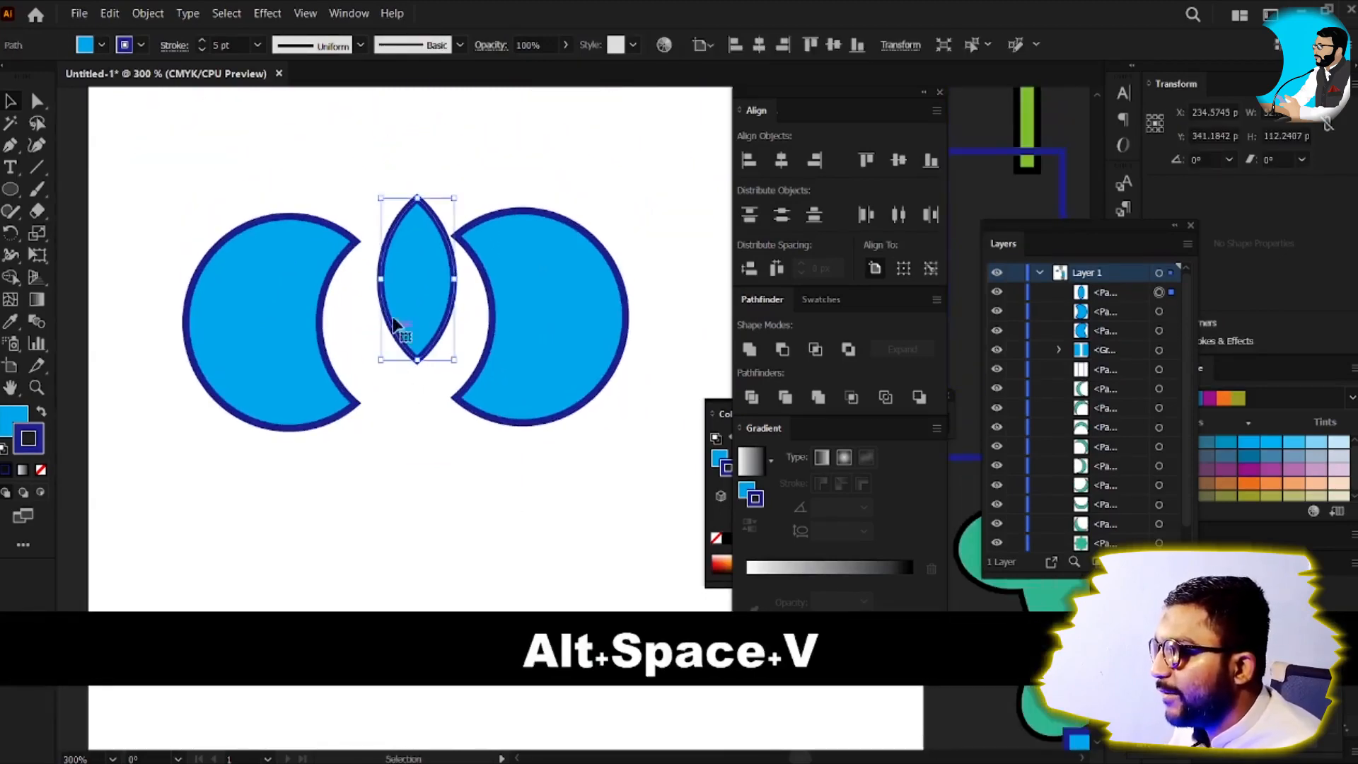
drag(404, 305, 387, 386)
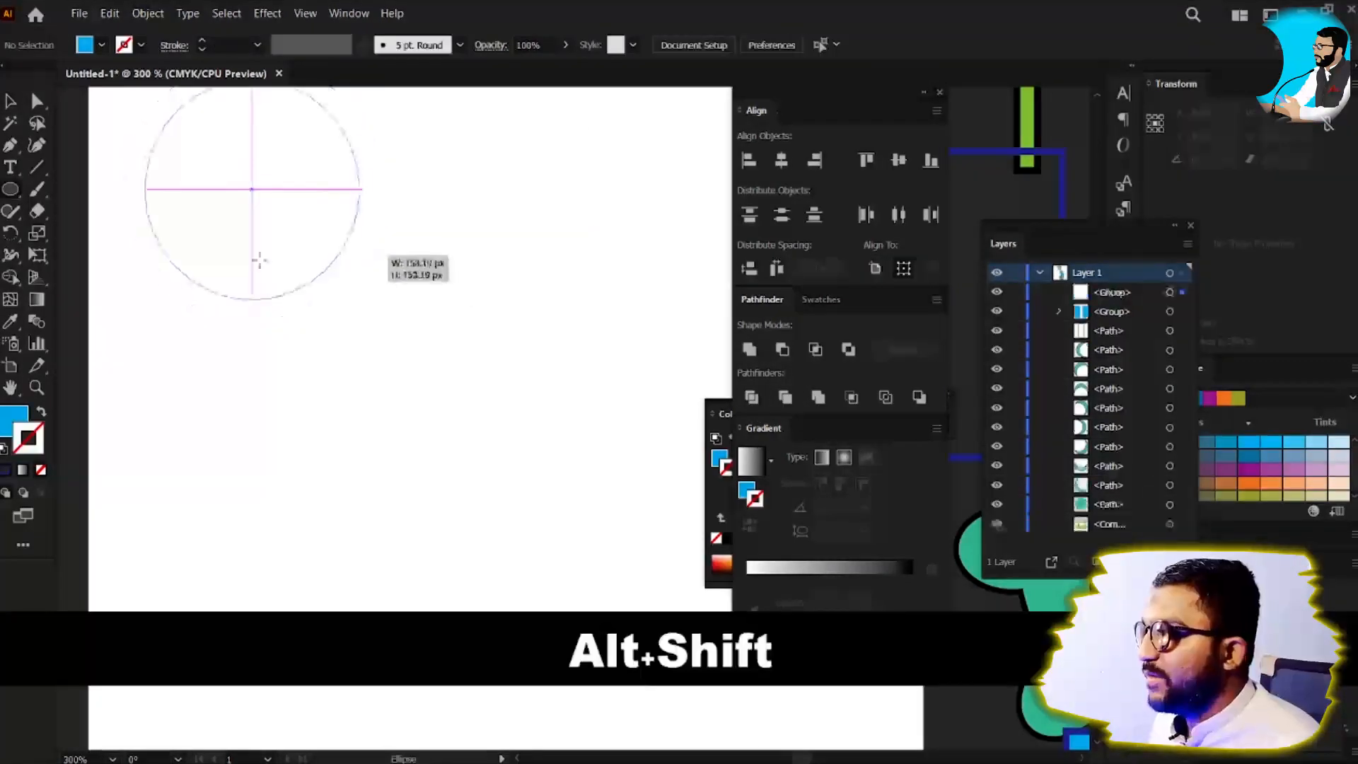
Step: Draw a blue circle about 153 px in diameter without a stroke and move it down into the blank artboard area
key(v)
drag(290, 213, 344, 334)
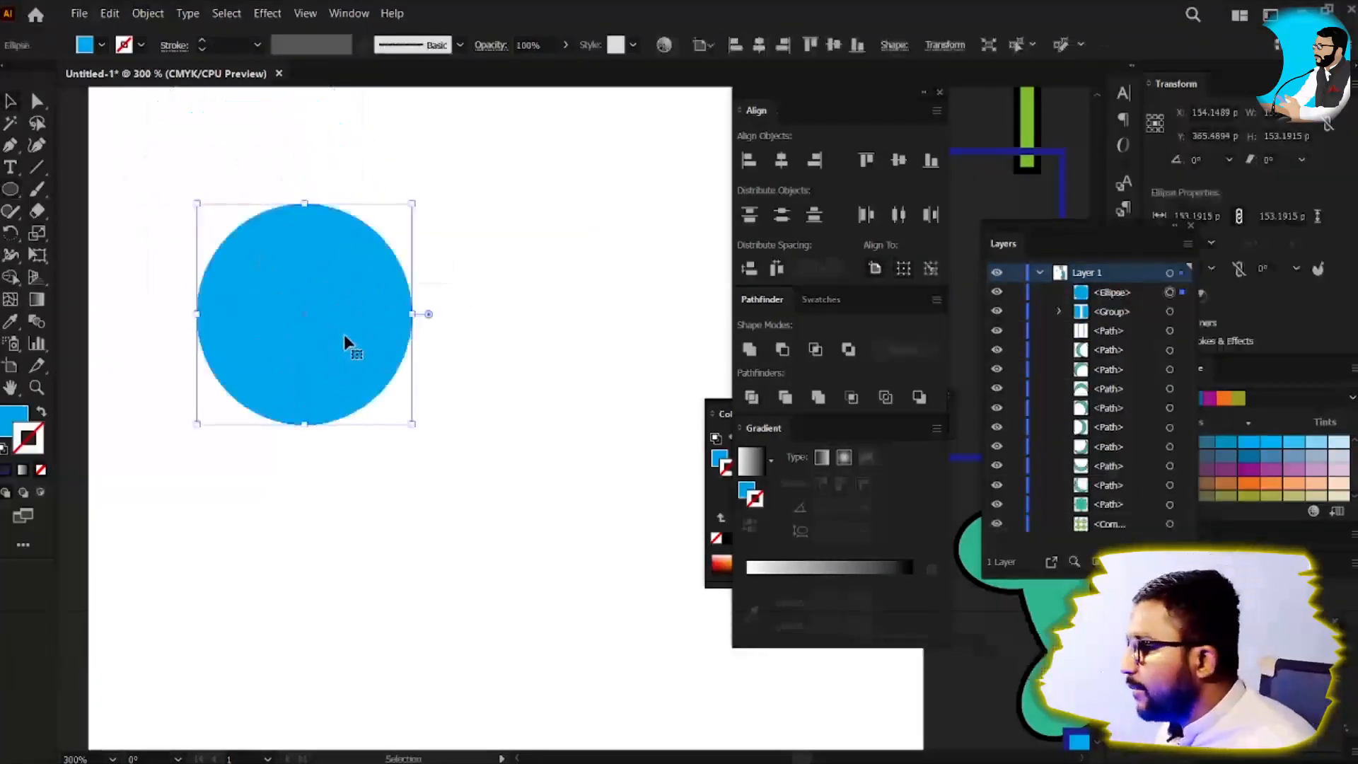
right_click(448, 189)
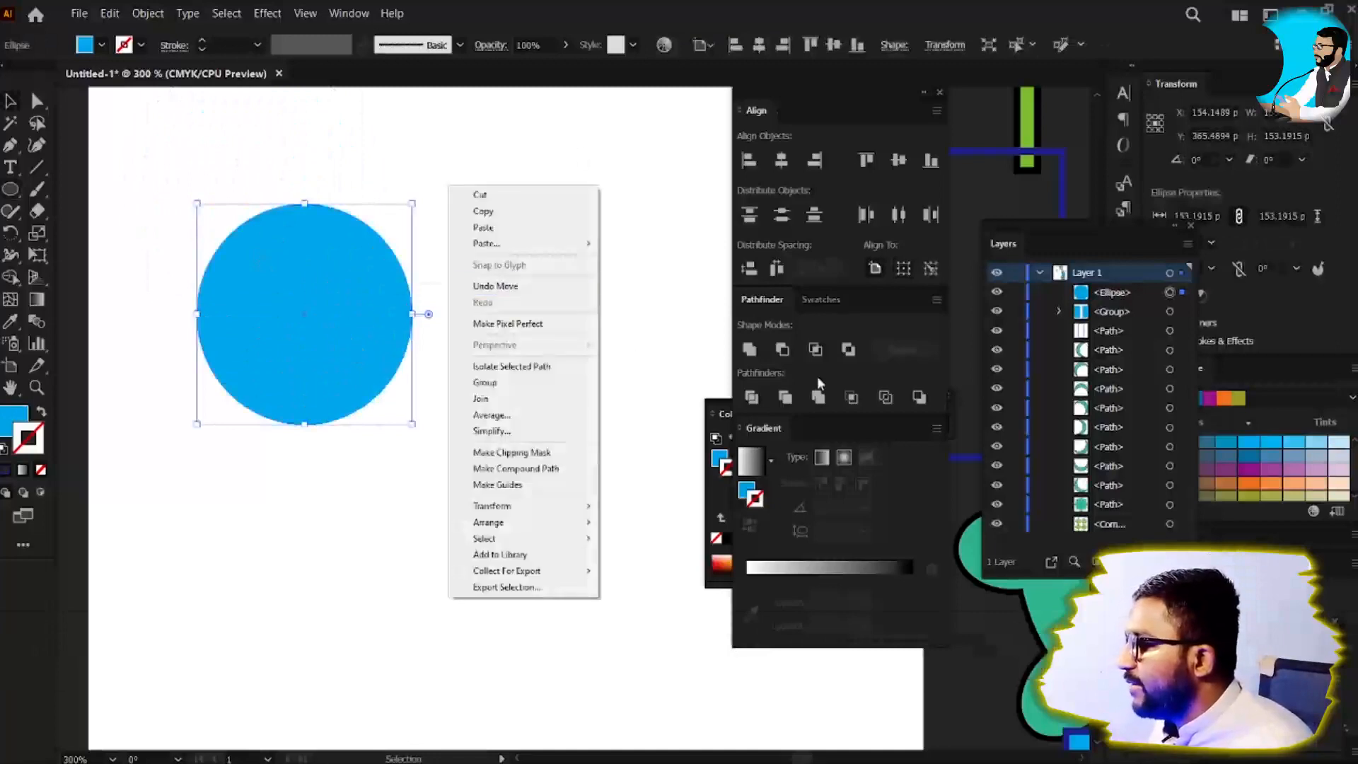
click(779, 324)
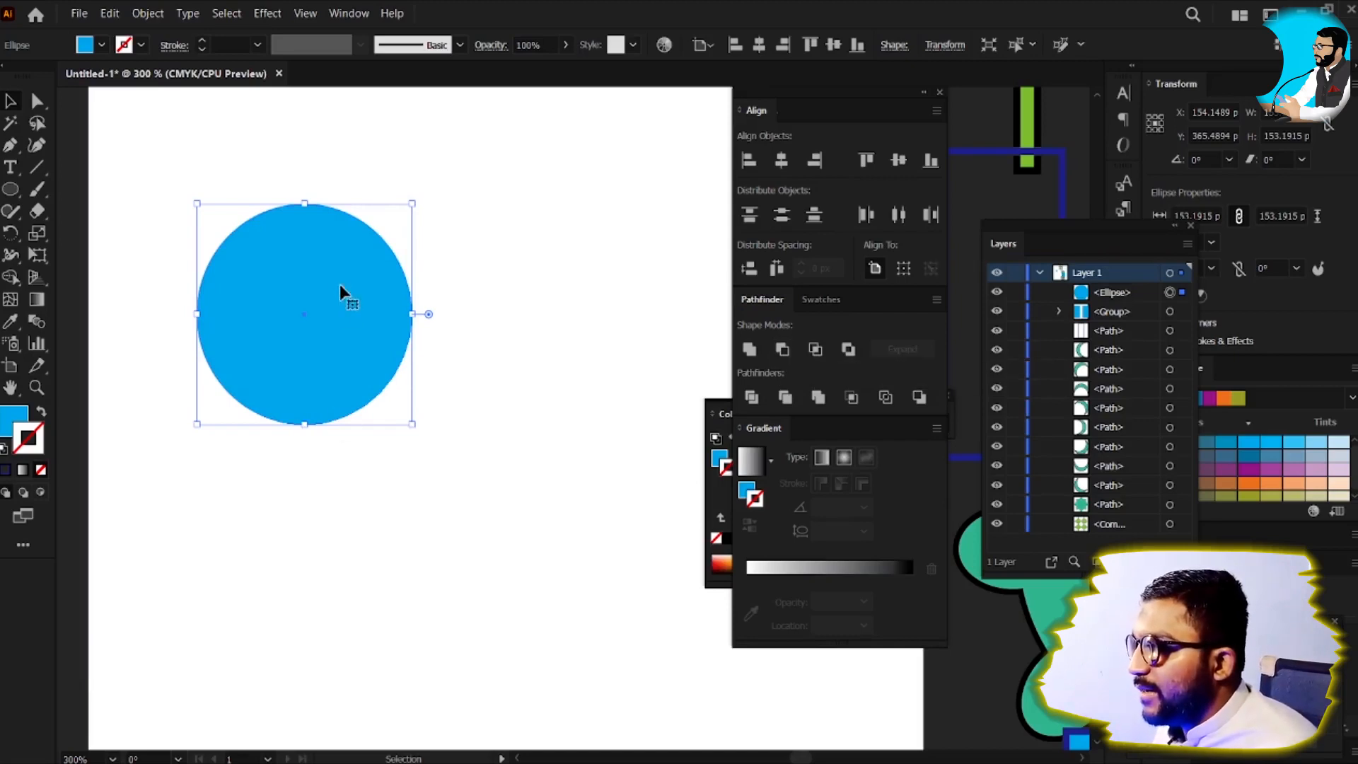
Step: Duplicate the strokeless circle horizontally so the two overlap, and apply Pathfinder Trim to both
key(v)
drag(323, 359, 459, 359)
drag(506, 493, 230, 281)
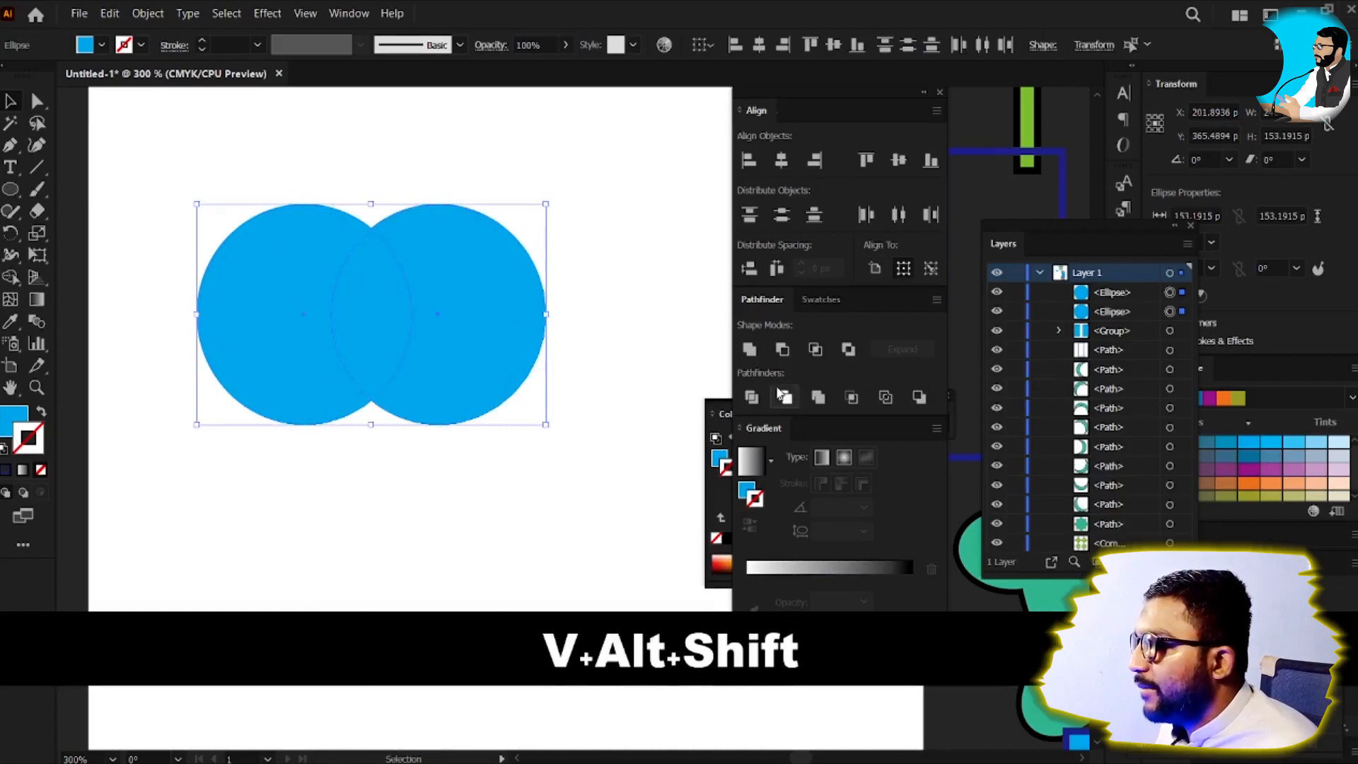
key(ctrl+g)
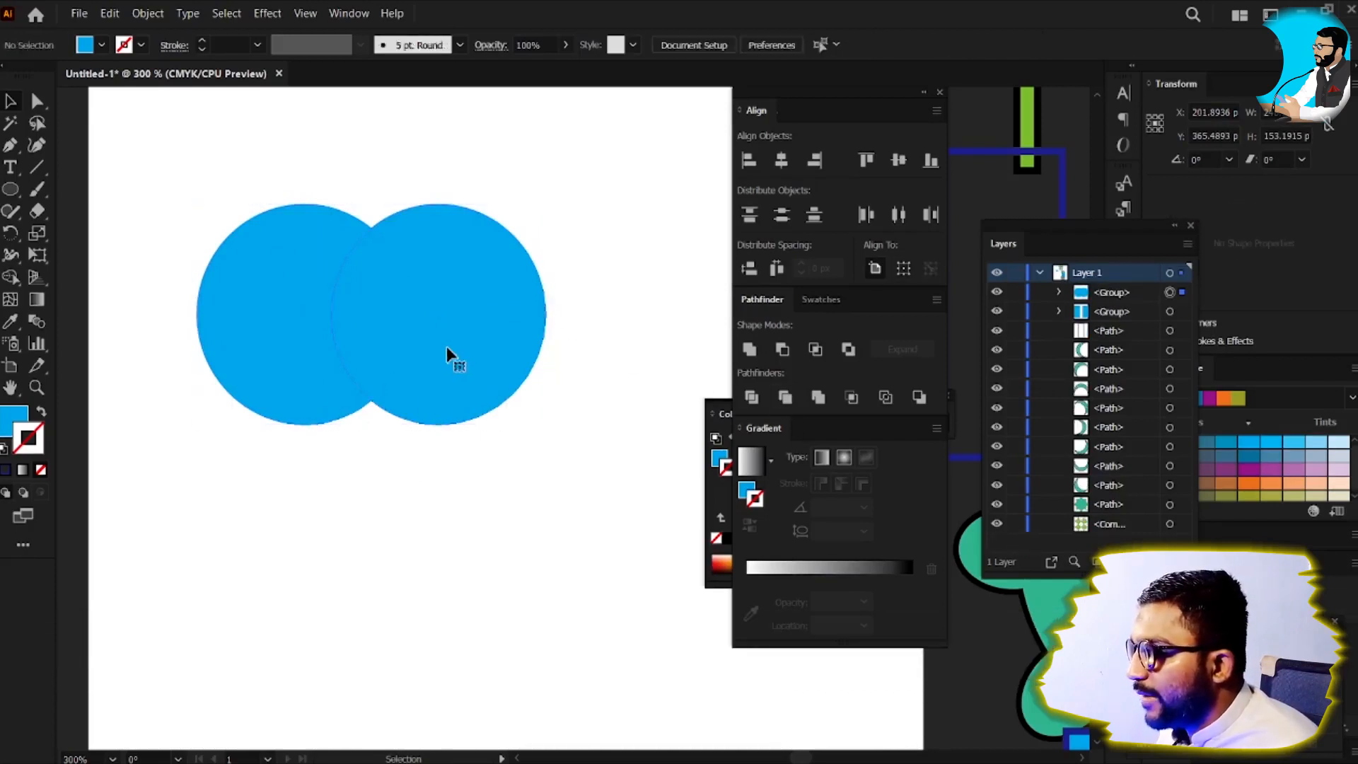
Step: Ungroup the trimmed circles and move the full circle away from the crescent
right_click(395, 303)
click(458, 494)
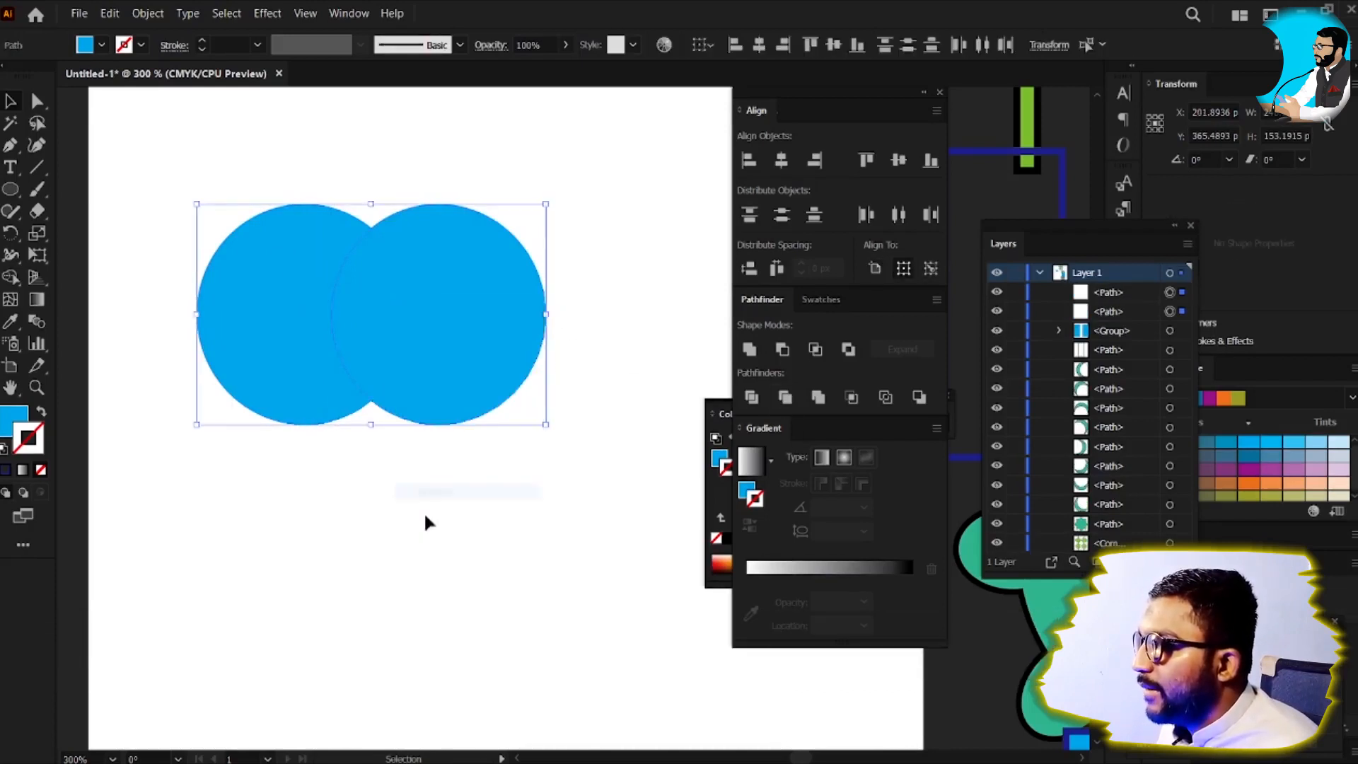
click(423, 511)
drag(377, 384, 410, 369)
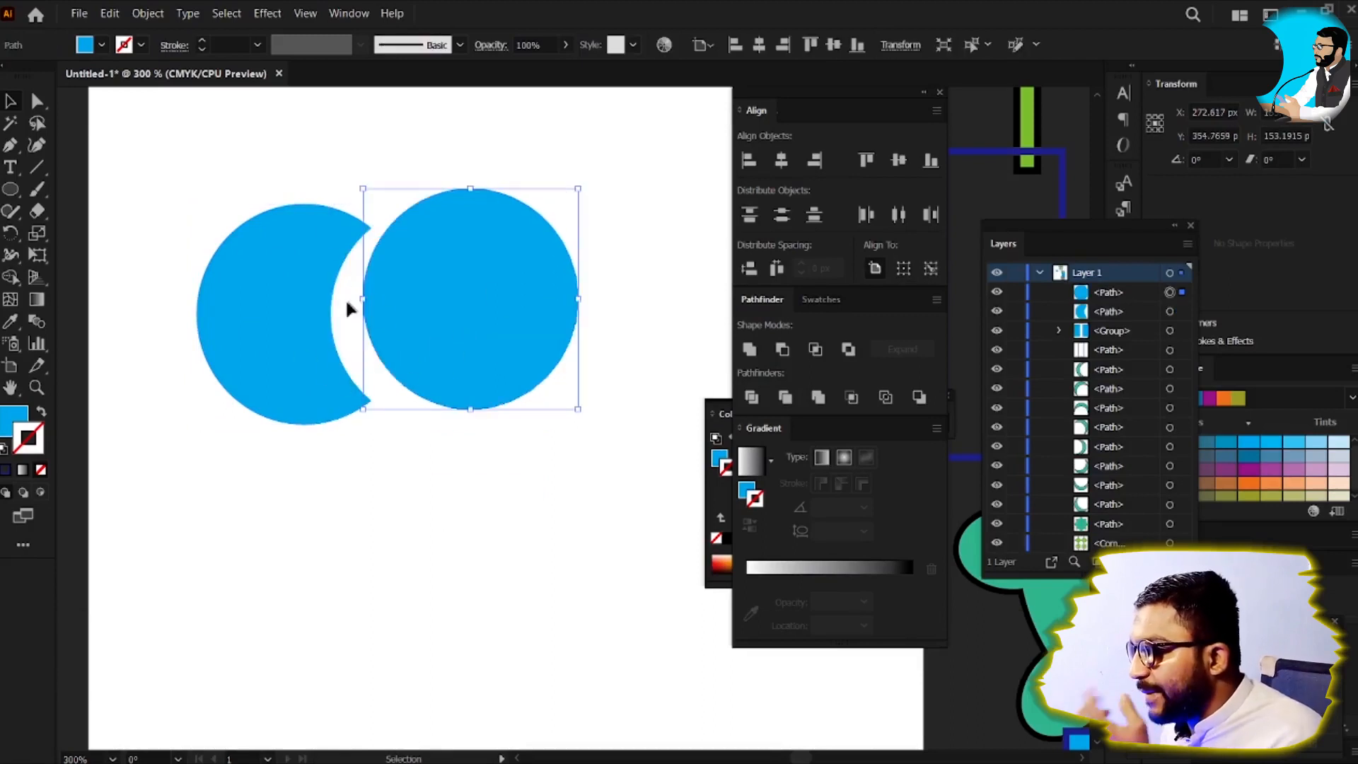
drag(509, 513, 258, 263)
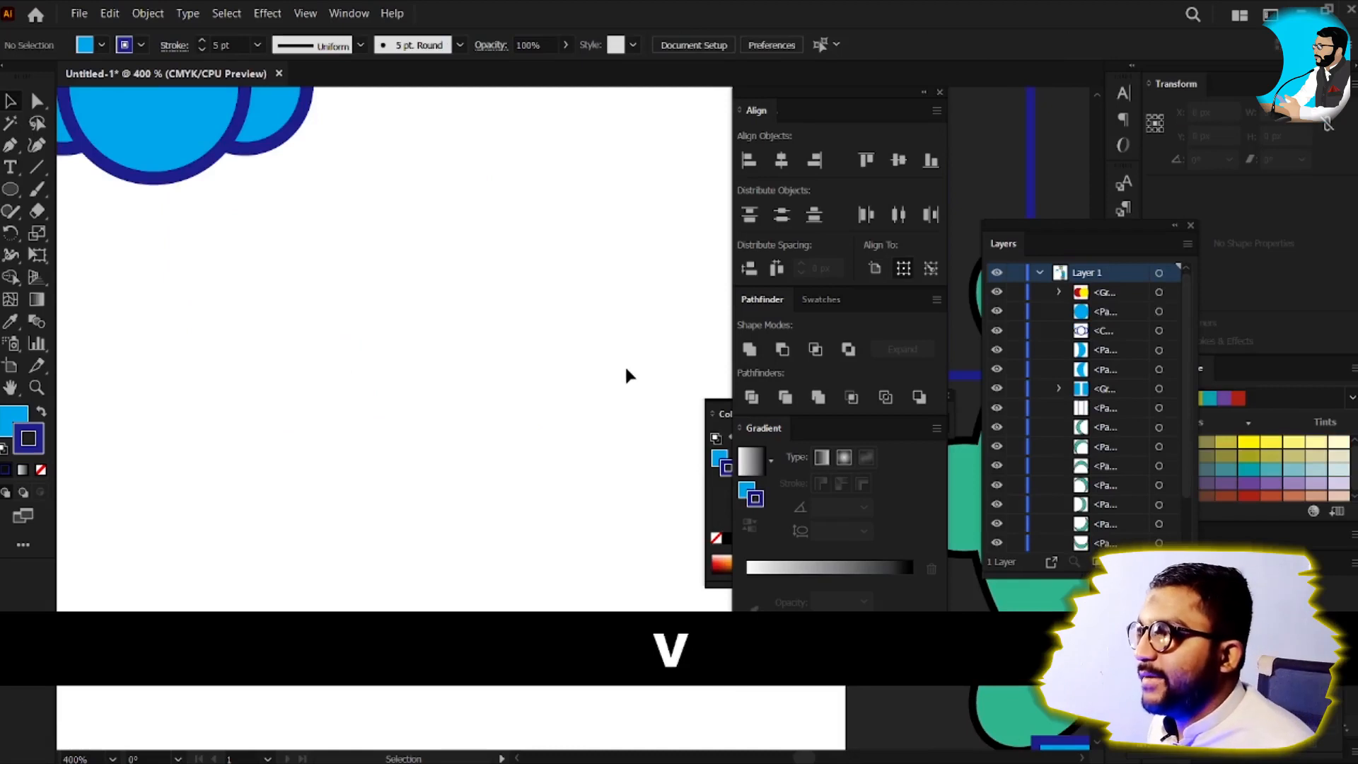
Step: Draw a blue stroked circle about 116 px in diameter and position it in the blank area of the artboard
click(10, 189)
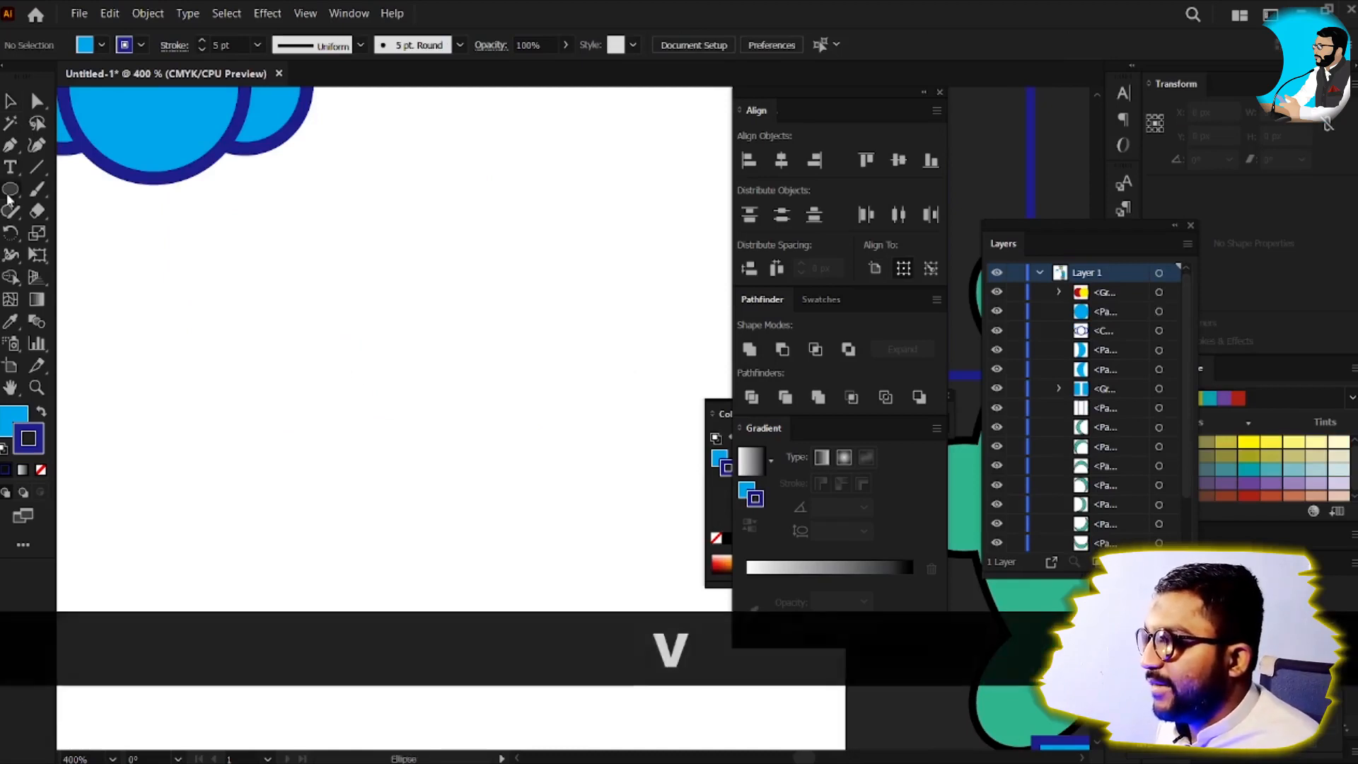
mouse_move(219, 247)
mouse_down()
mouse_move(385, 352)
mouse_move(327, 315)
mouse_up()
key(v)
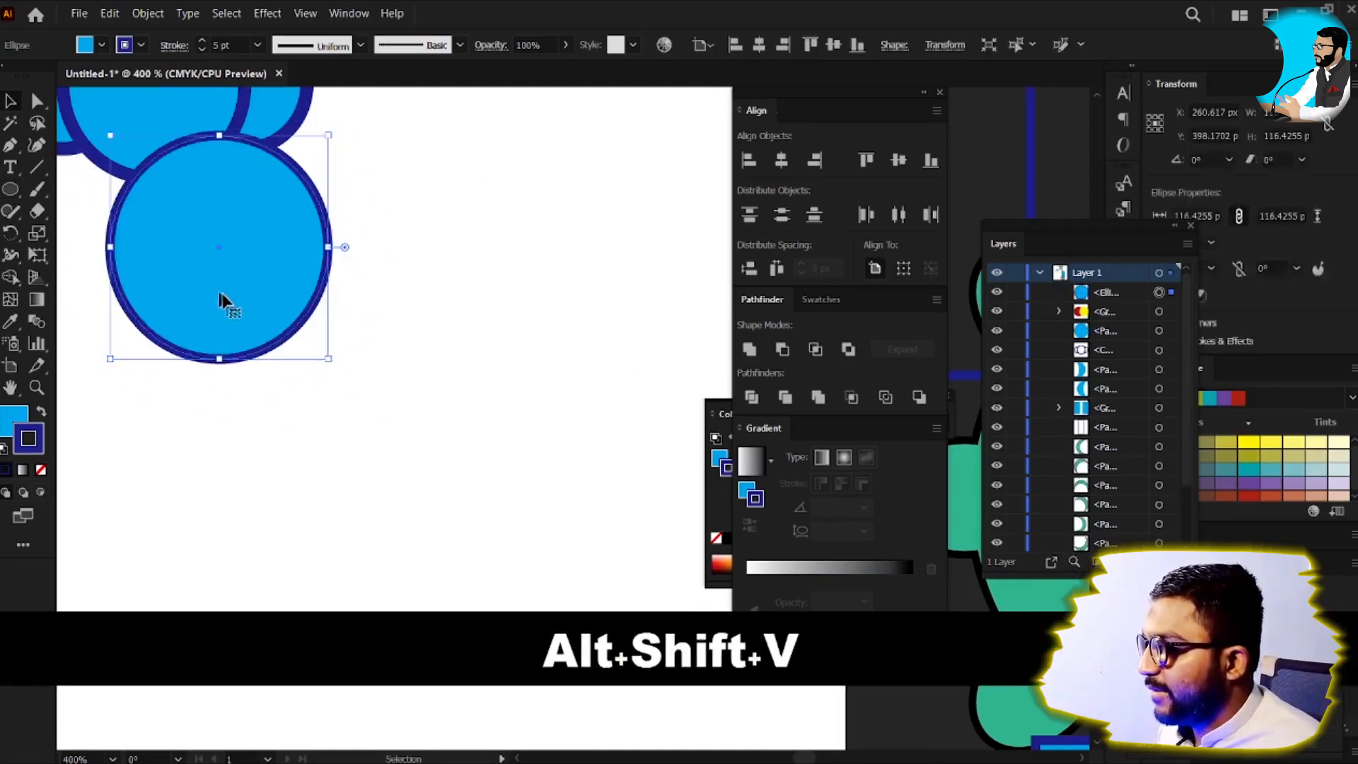
mouse_move(221, 297)
mouse_down()
mouse_move(448, 448)
mouse_move(431, 415)
mouse_move(447, 411)
mouse_up()
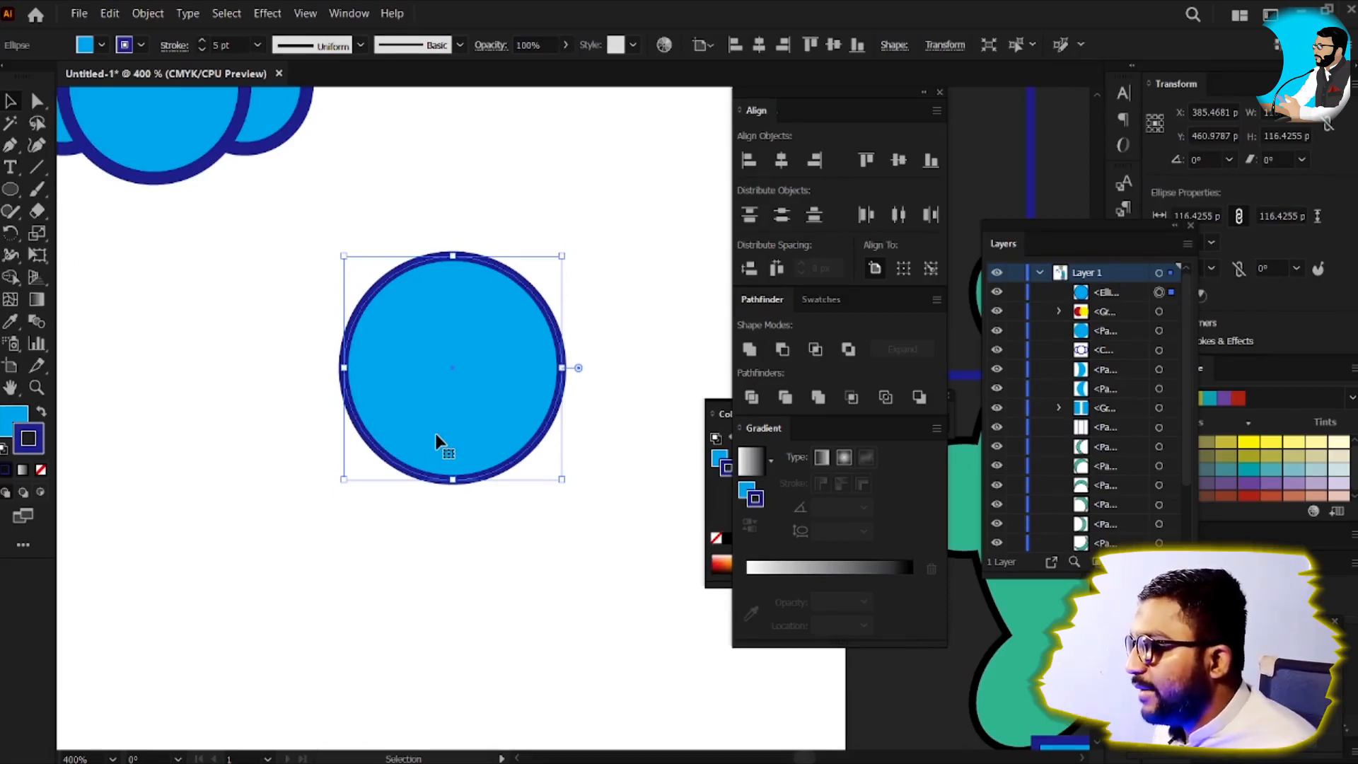
key(v)
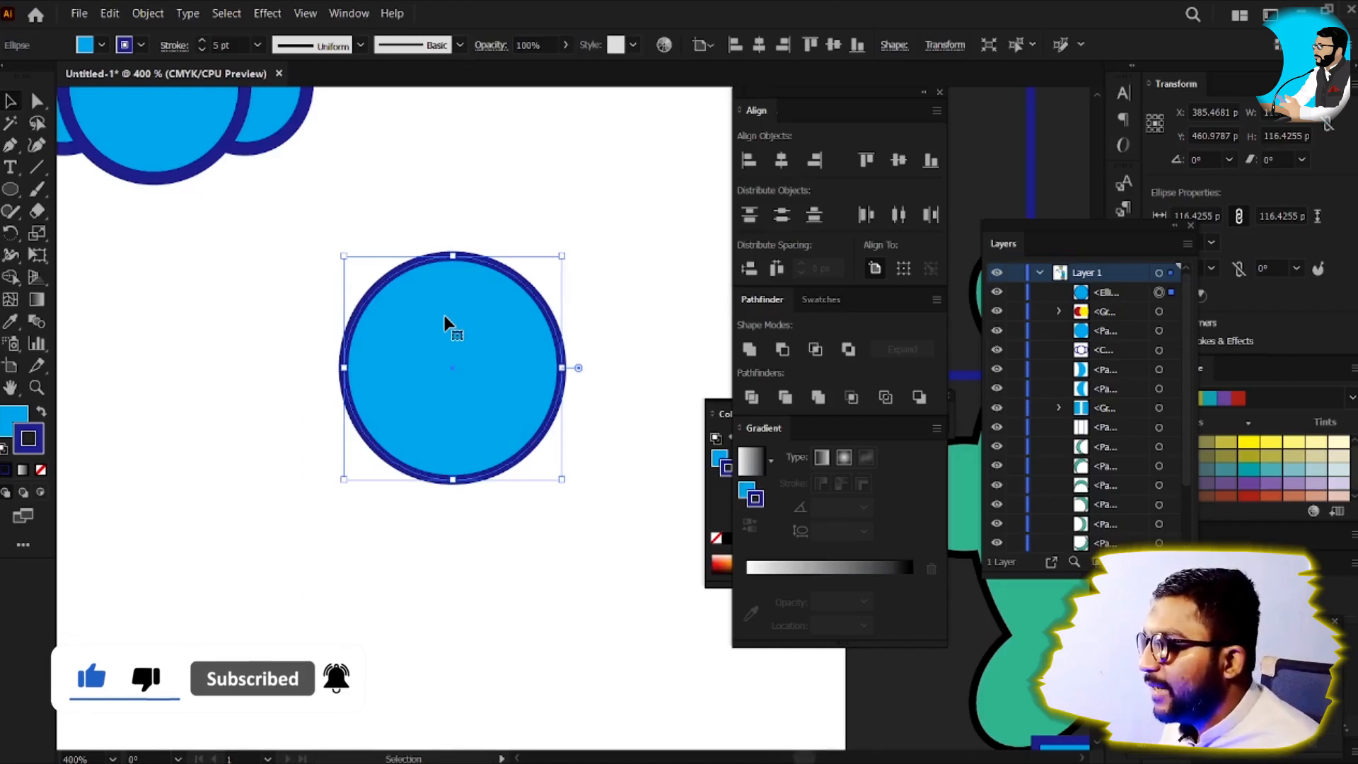
drag(433, 325, 338, 320)
key(v)
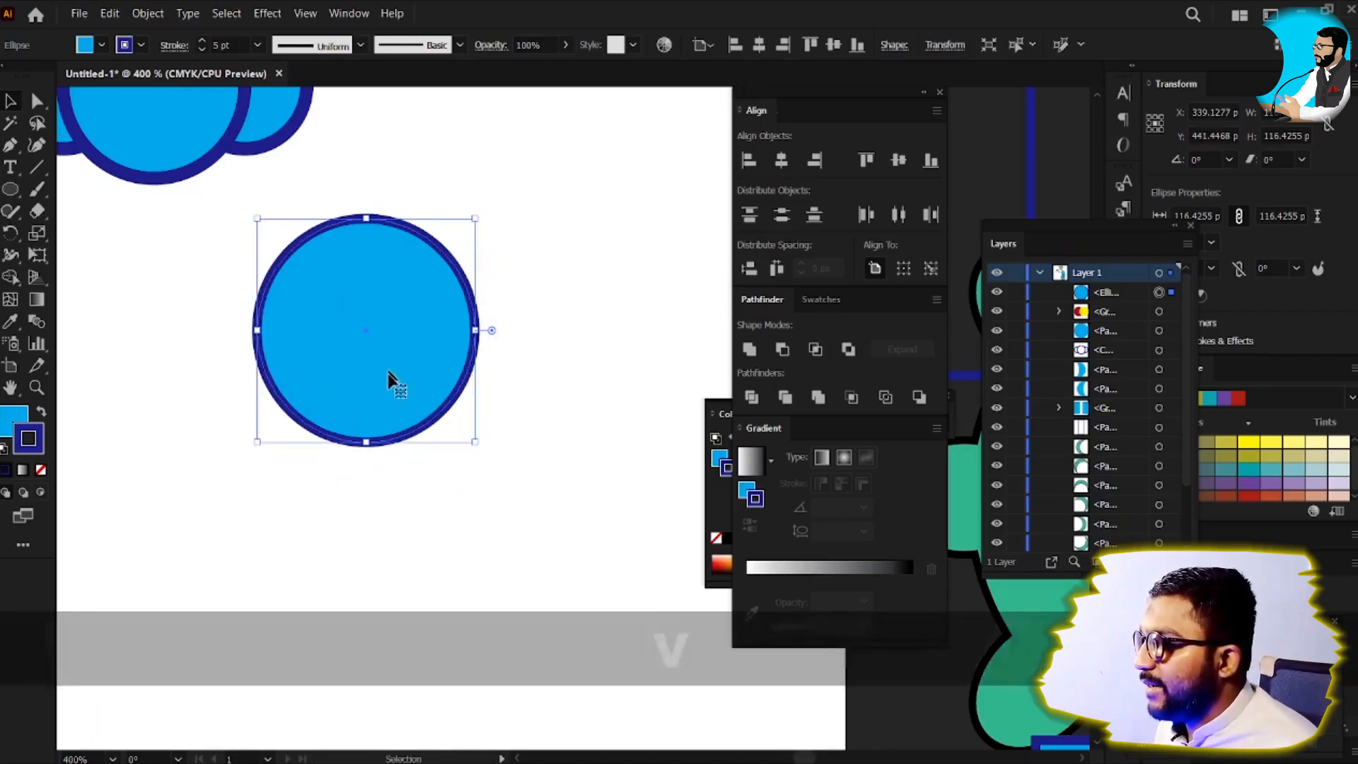
Step: Duplicate the stroked circle about 58 px horizontally to its left so that the copy overlaps the original
key(space)
key(v)
drag(376, 379, 357, 481)
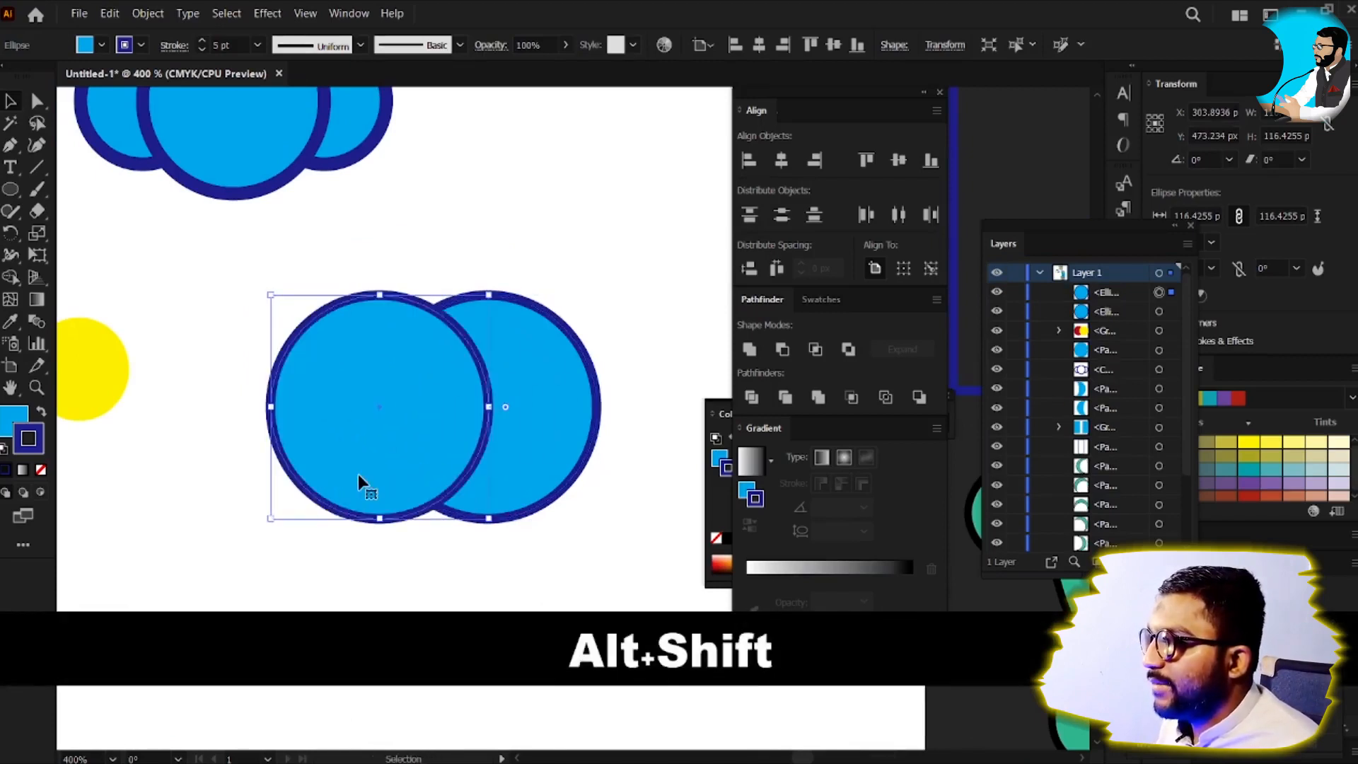
click(222, 10)
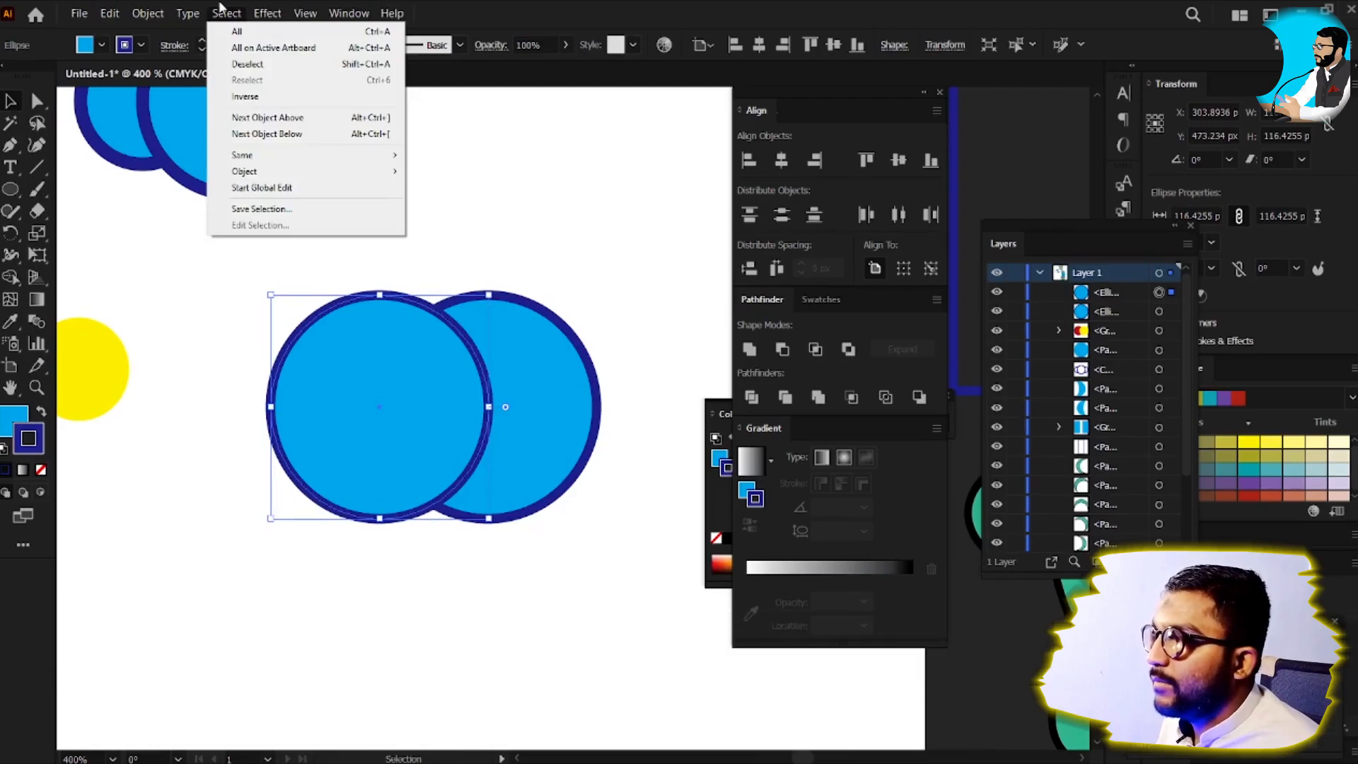
click(229, 14)
click(264, 14)
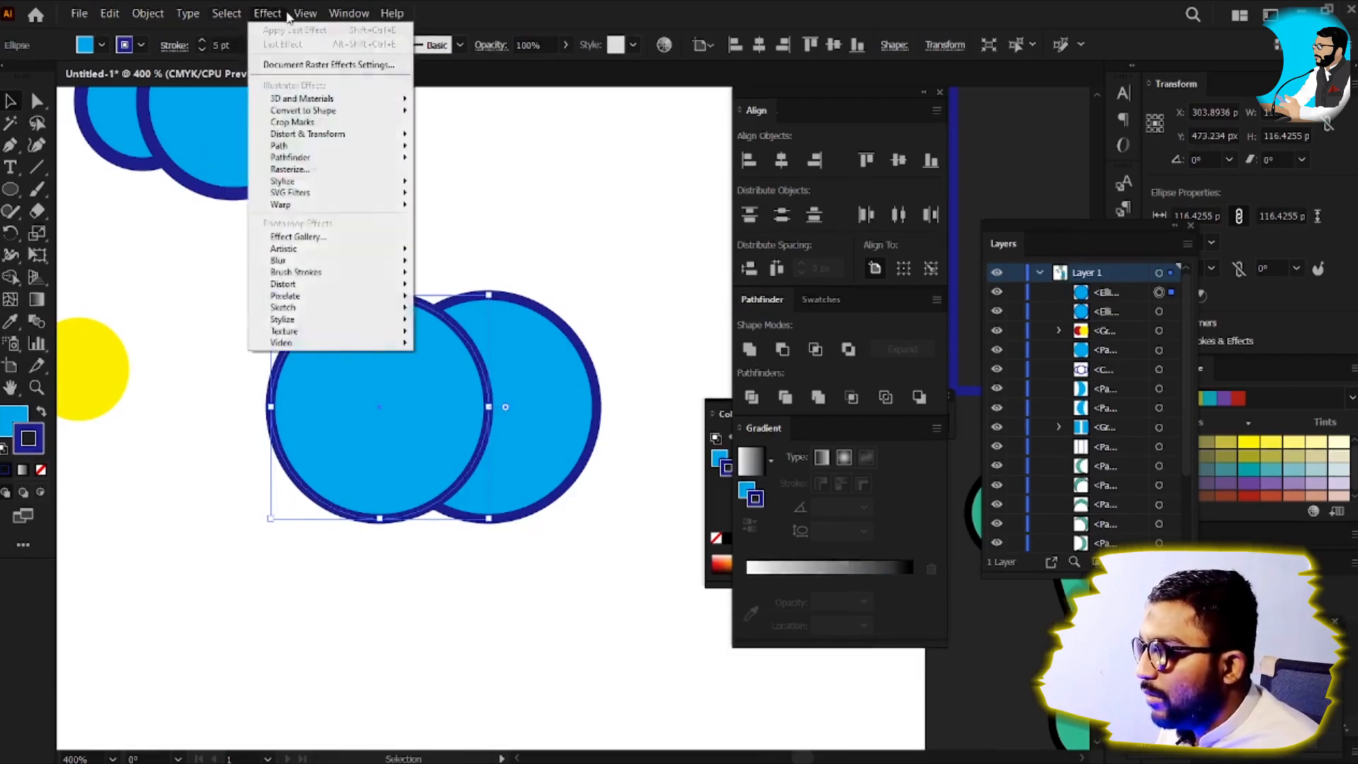
mouse_move(304, 13)
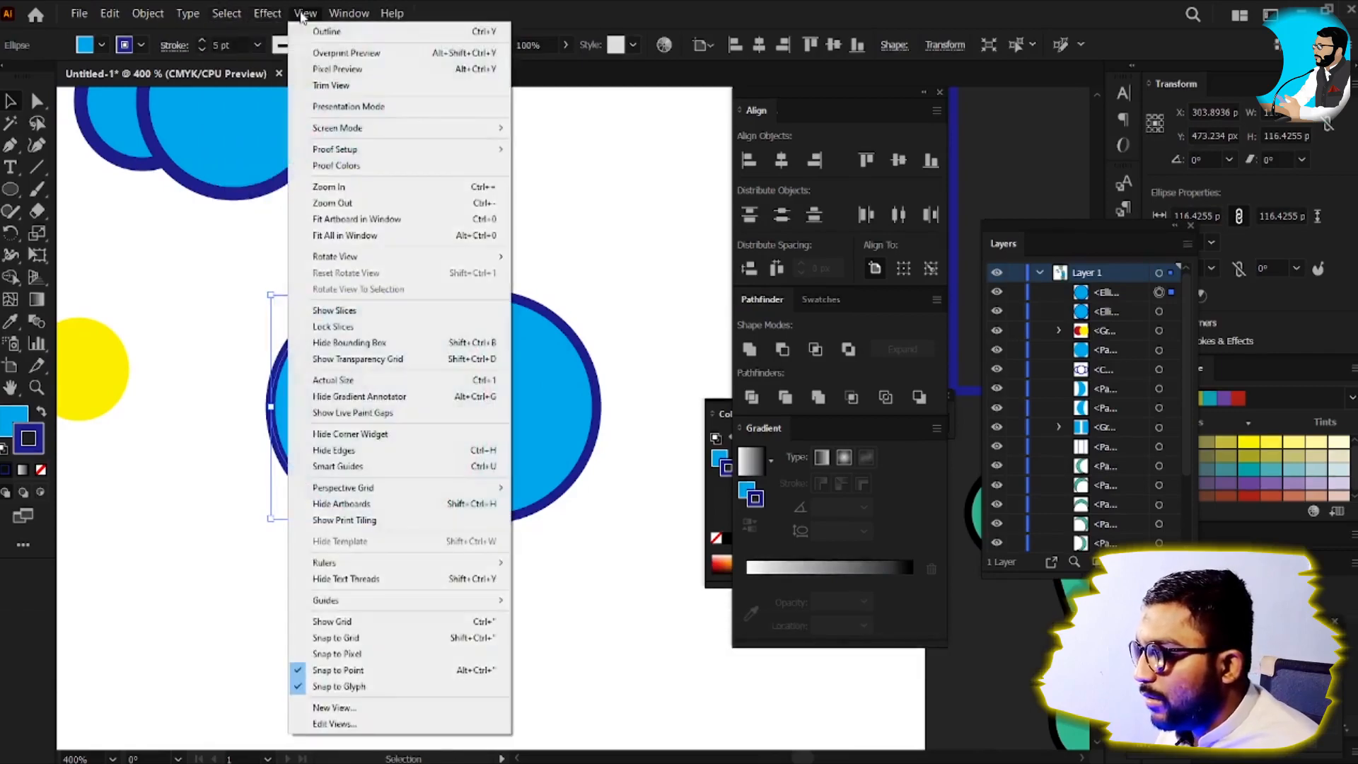
click(461, 473)
Step: Duplicate the left circle to the opposite side of the middle circle, and select both outer circles
drag(540, 476, 342, 470)
key(v)
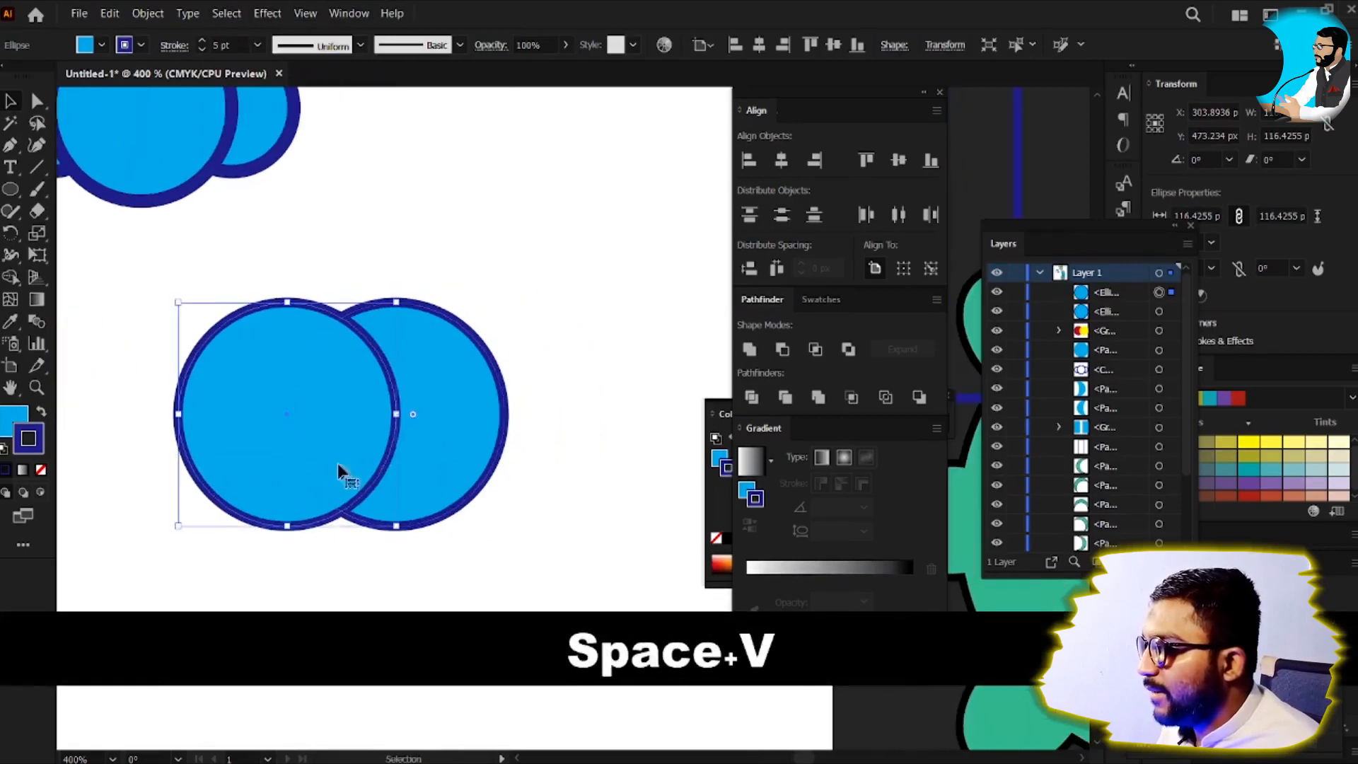
drag(254, 465, 472, 474)
drag(249, 457, 352, 364)
shift+click(500, 461)
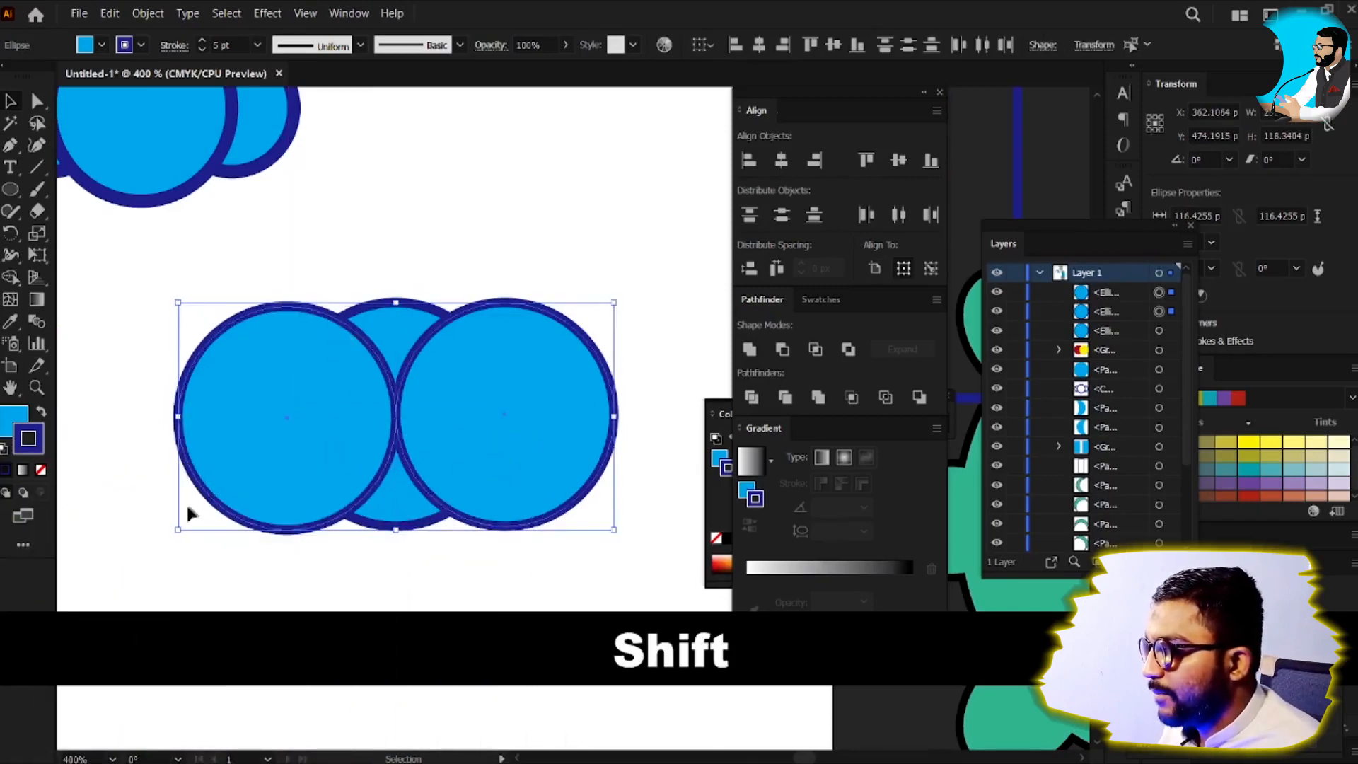
Step: Scale both outer circles down to about 55 px and position the right one overlapping the middle circle's edge
drag(176, 531, 266, 448)
click(465, 257)
drag(440, 431, 495, 444)
click(584, 331)
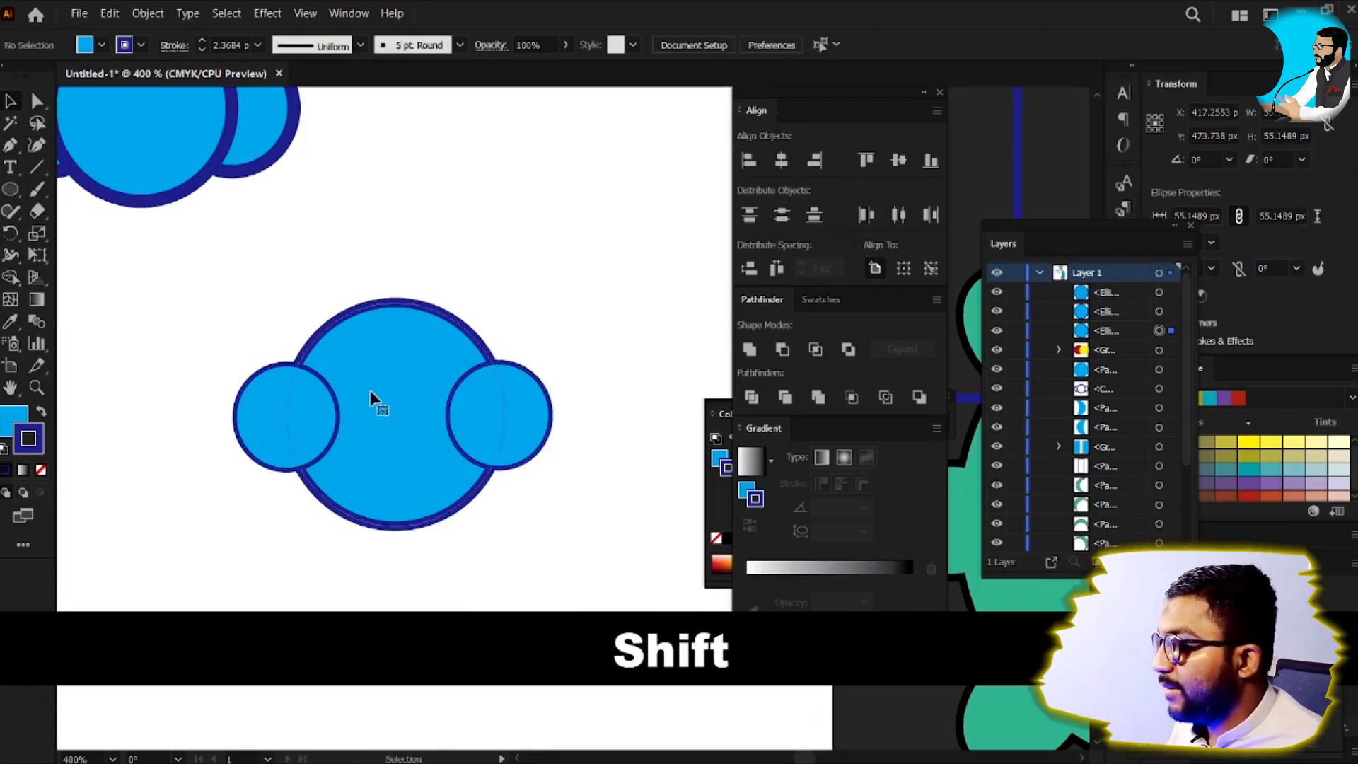
Step: Bring the large middle circle to the front of the two small circles
click(380, 389)
key(ctrl+shift+bracketright)
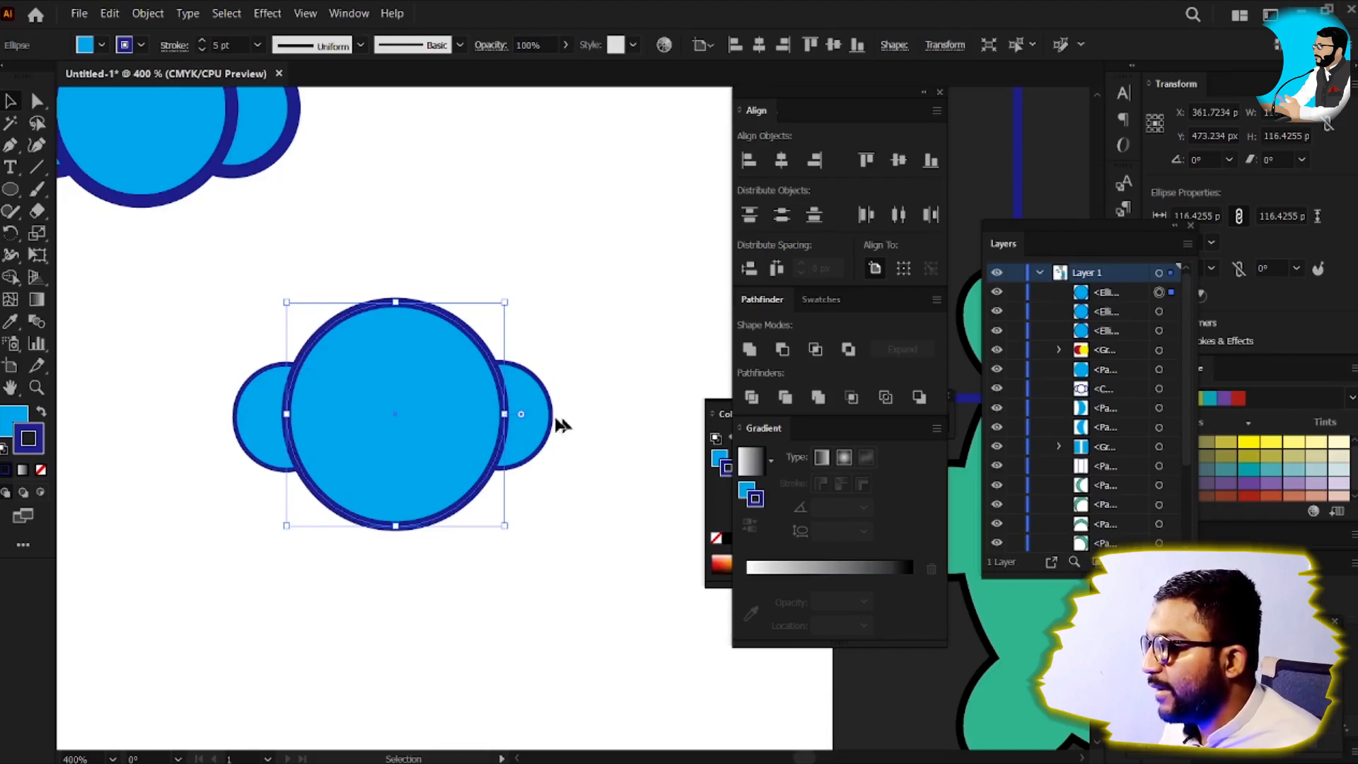
shift+click(527, 433)
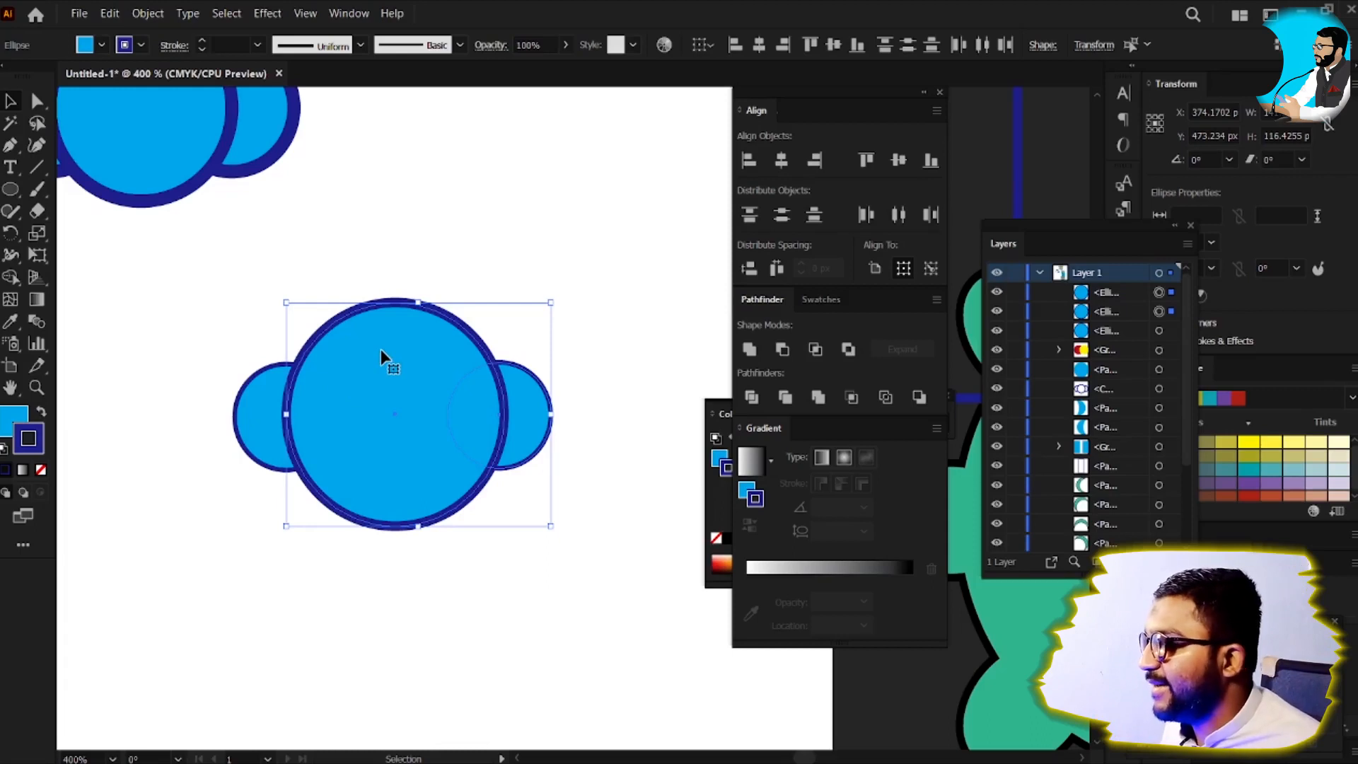
Step: Try a 3 pt stroke on all three circles, and settle on a uniform stroke weight of 5 pt
drag(174, 283, 599, 563)
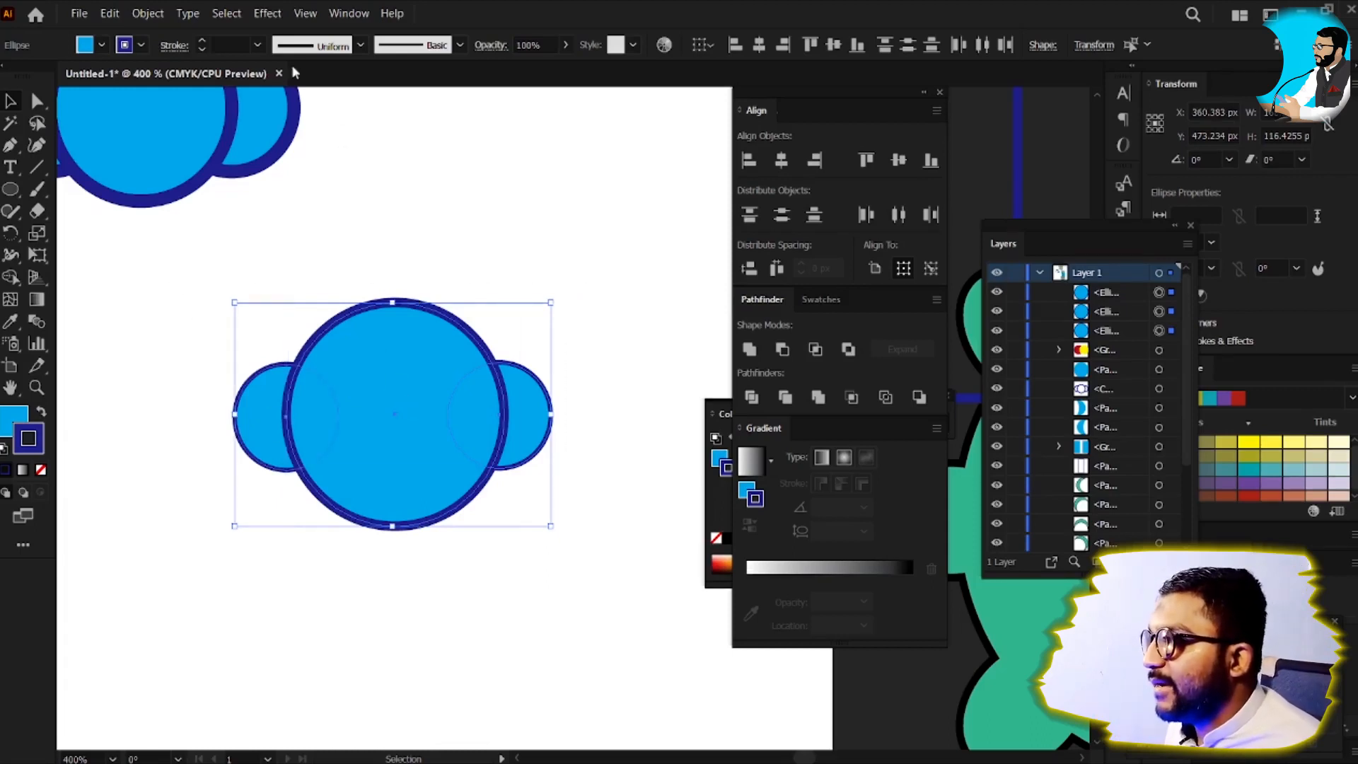
key(Return)
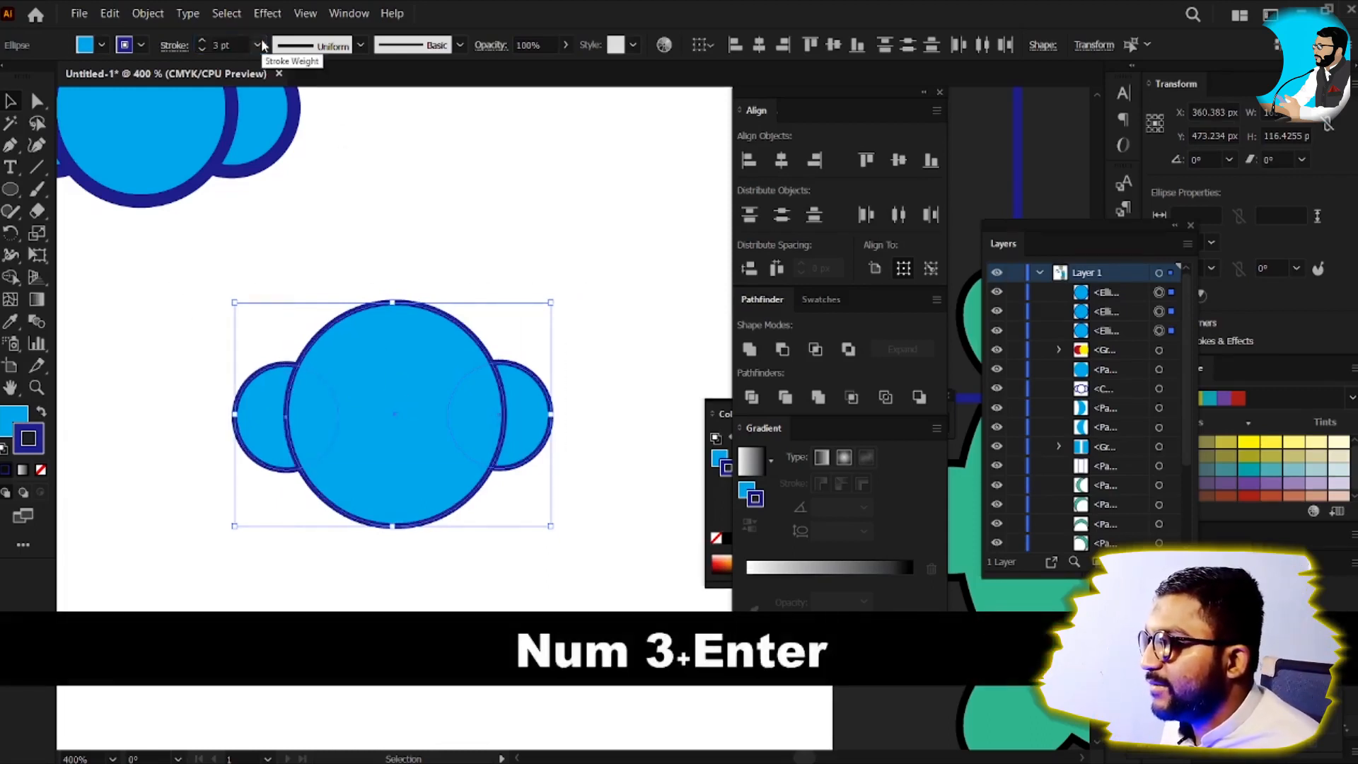
click(235, 44)
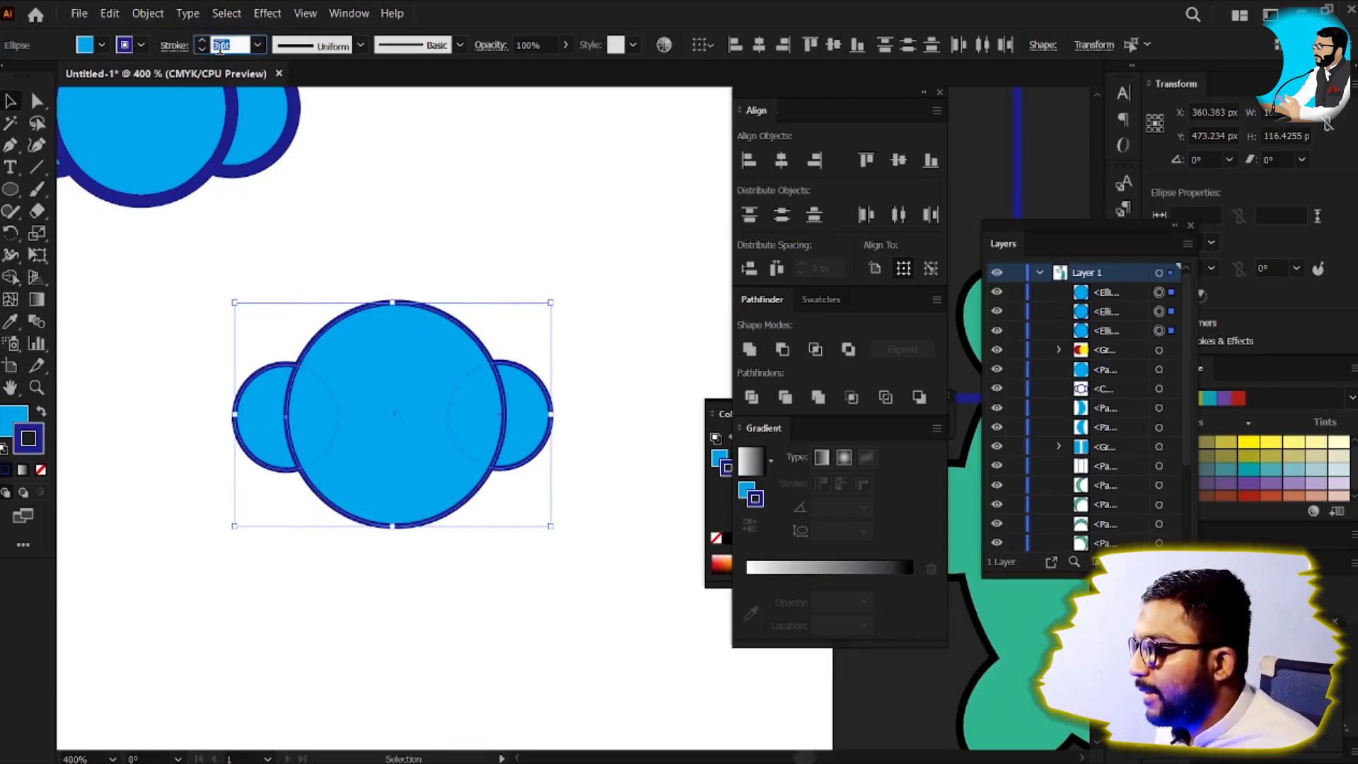
text(5)
key(Return)
key(v)
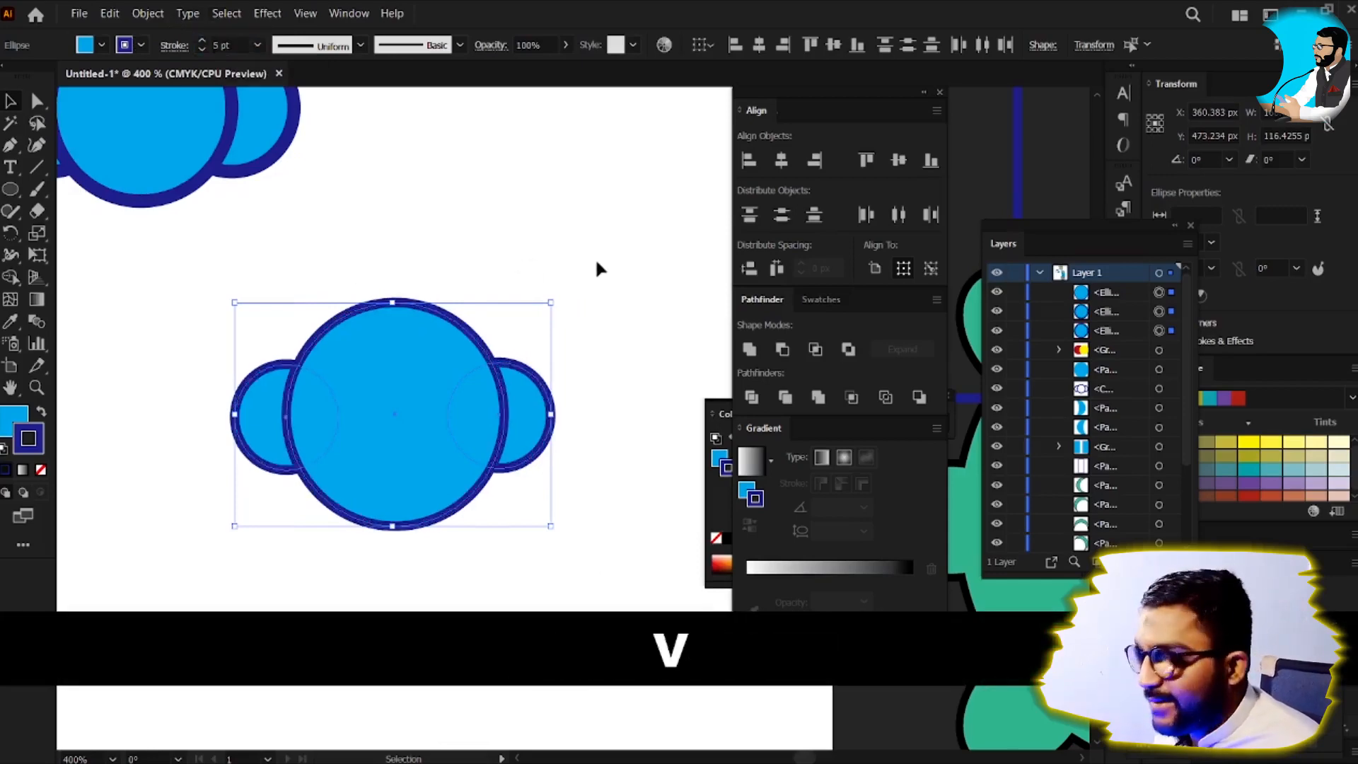
click(596, 259)
Step: Check the Scale Corners and Scale Strokes & Effects options in the general preferences, and close the dialog
drag(133, 313, 607, 558)
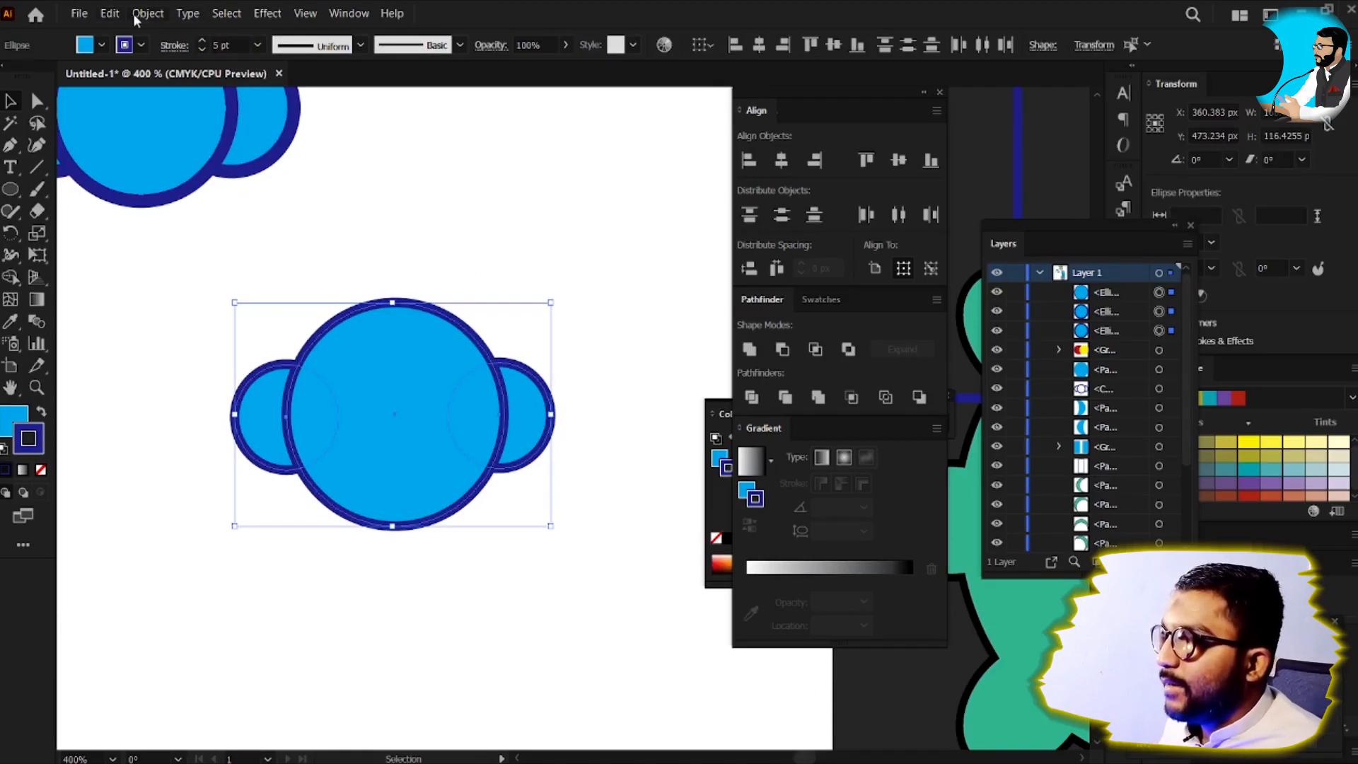
click(110, 14)
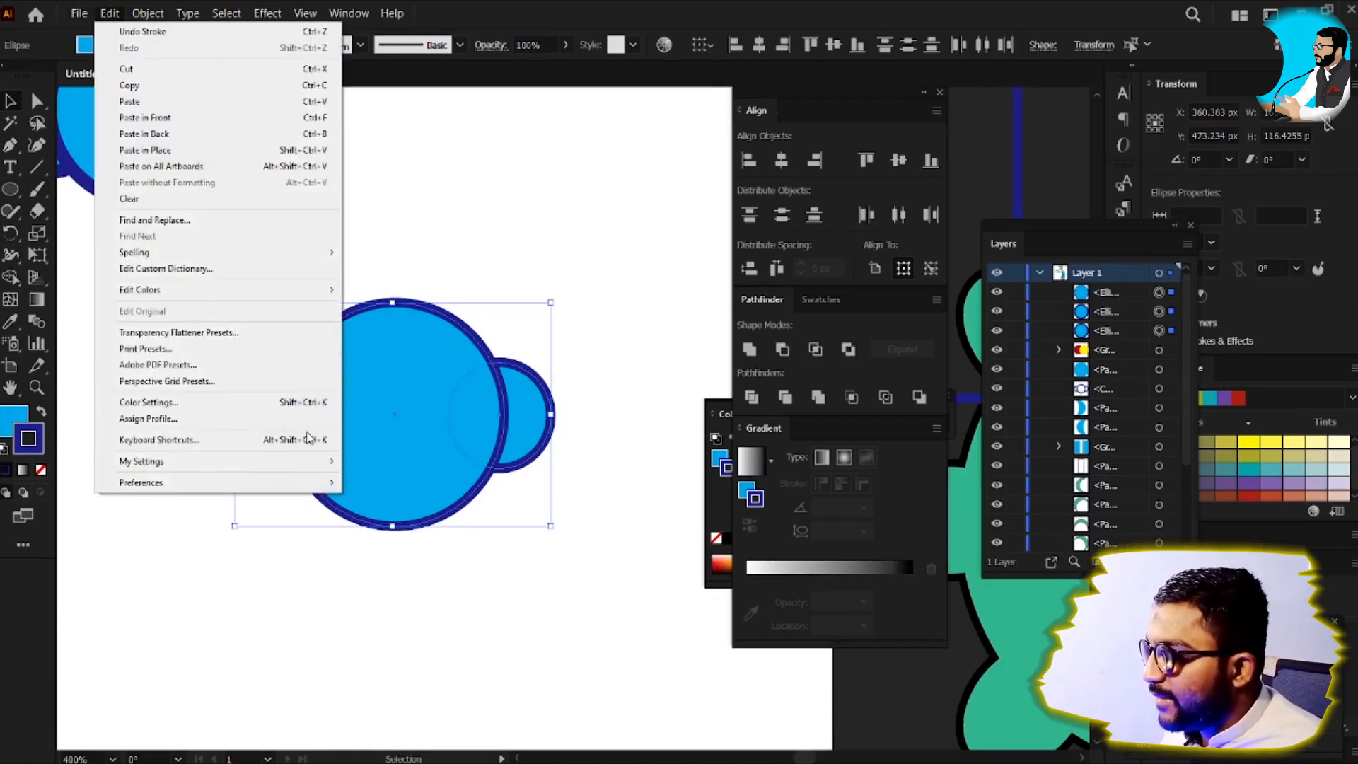
mouse_move(322, 481)
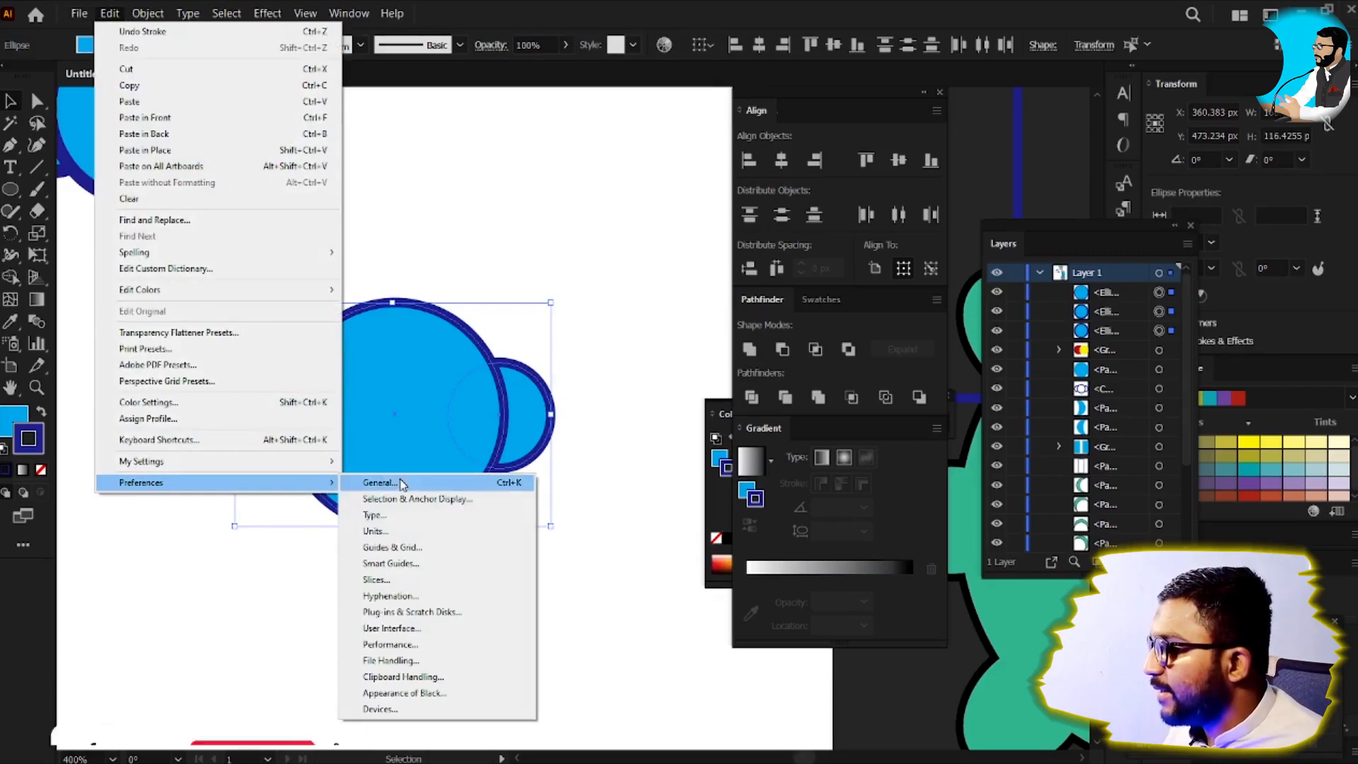
click(396, 480)
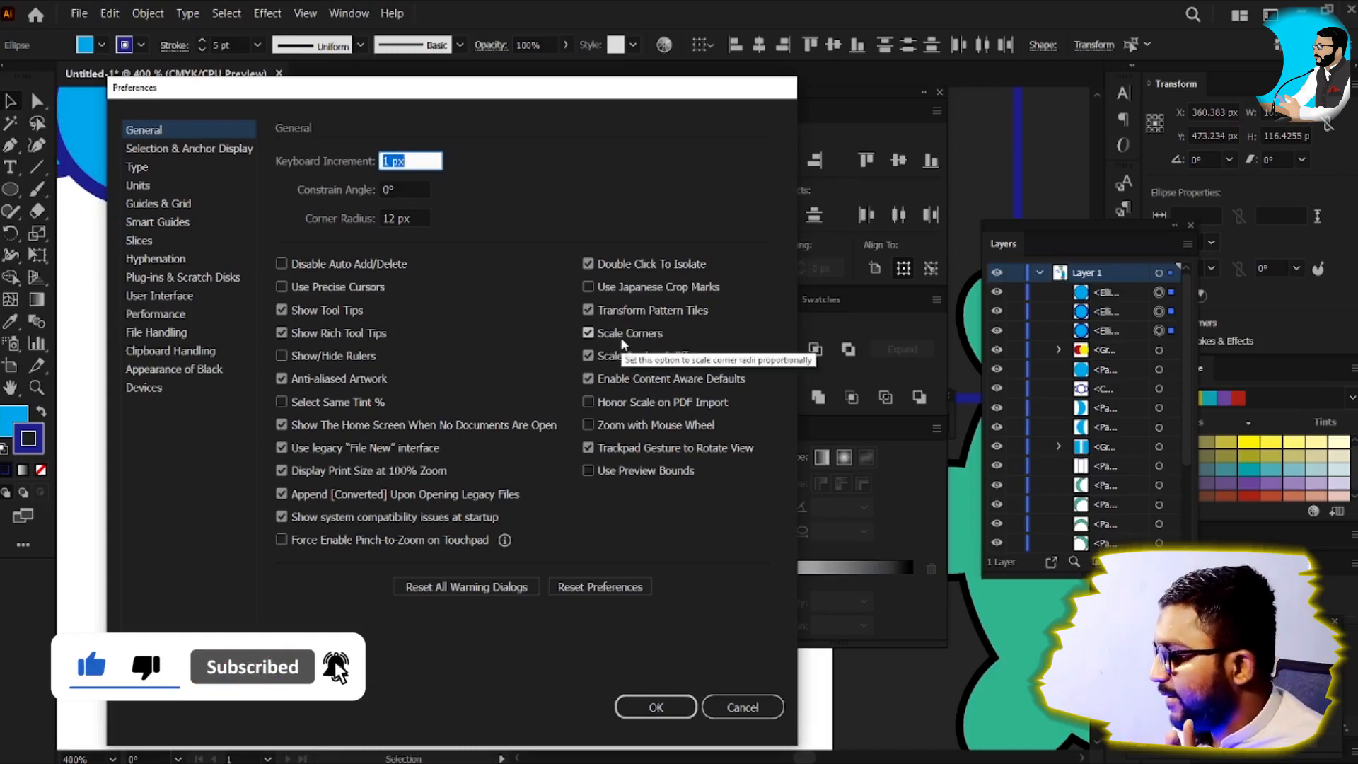
click(639, 701)
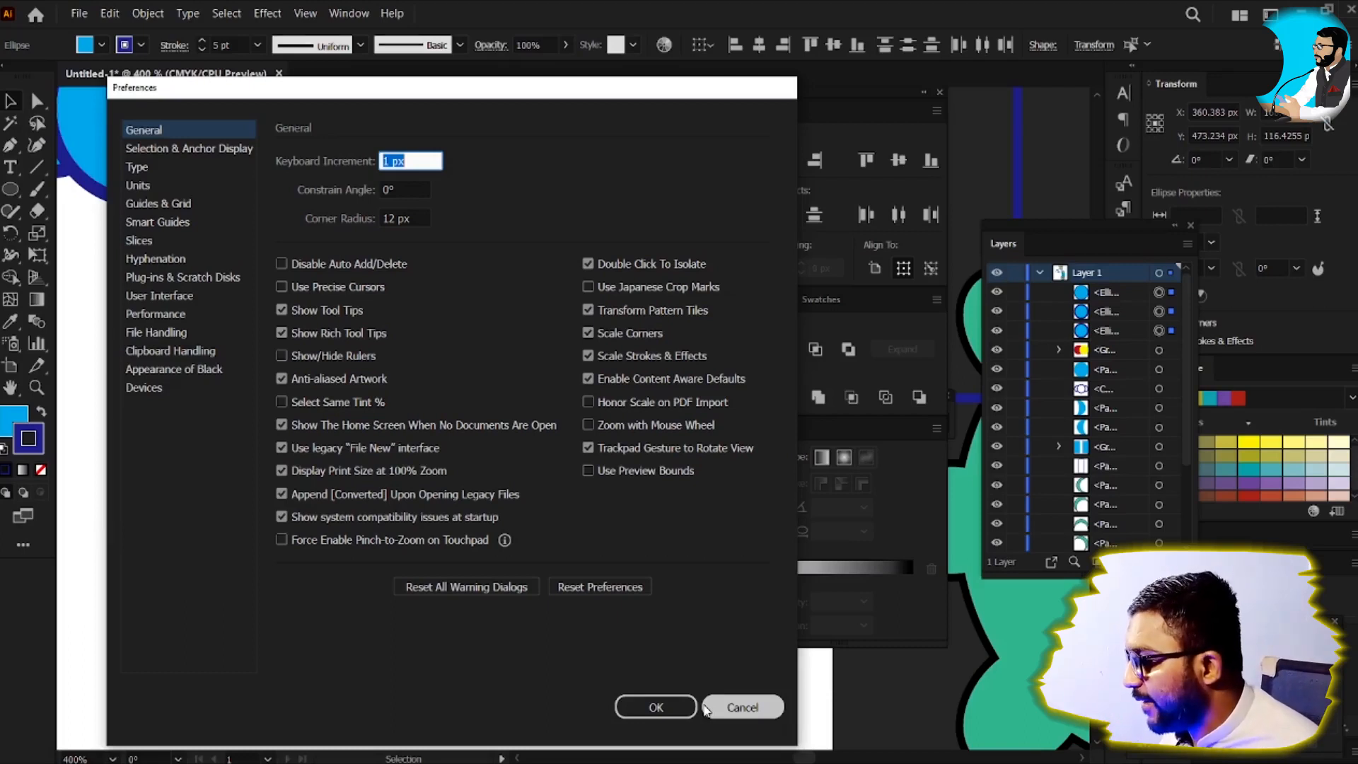
click(654, 707)
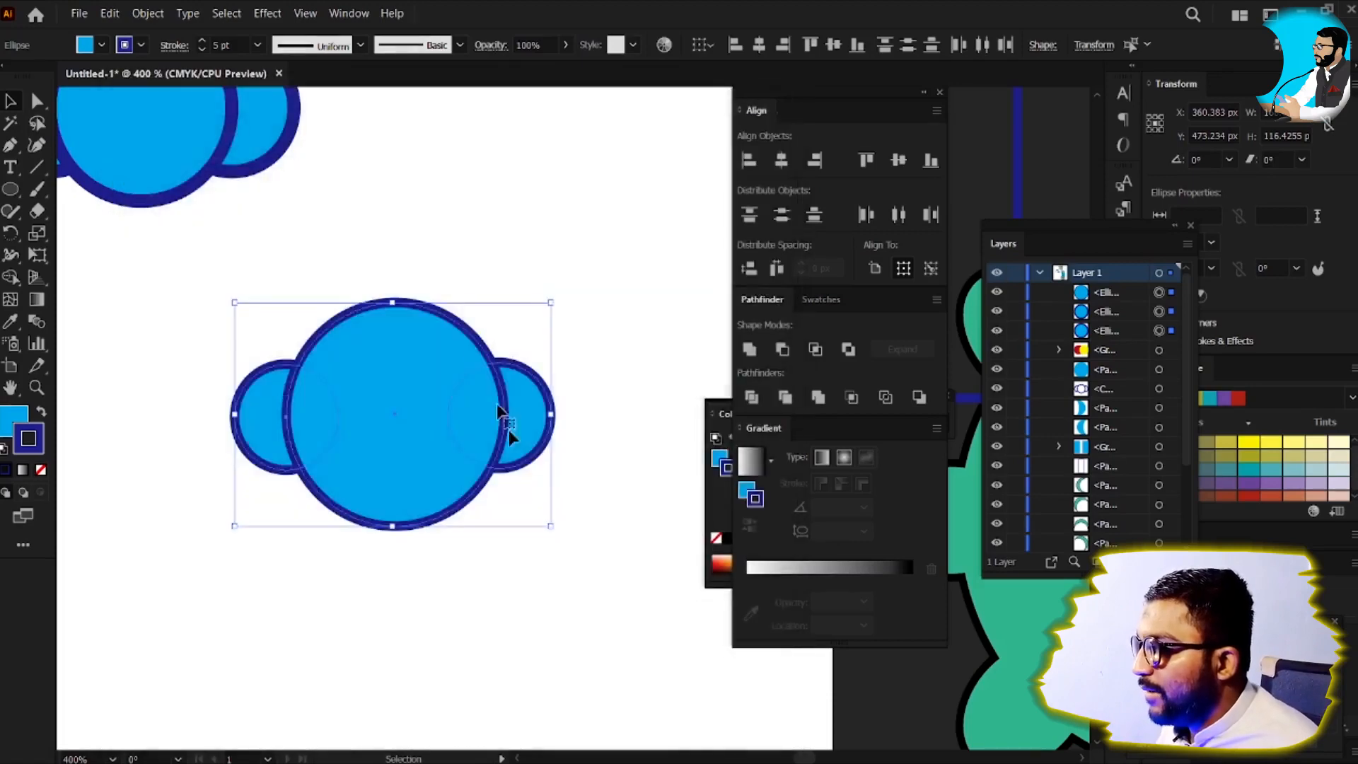
Step: Try Pathfinder Merge on the three stroked circles, and undo it
key(v)
drag(220, 296, 646, 567)
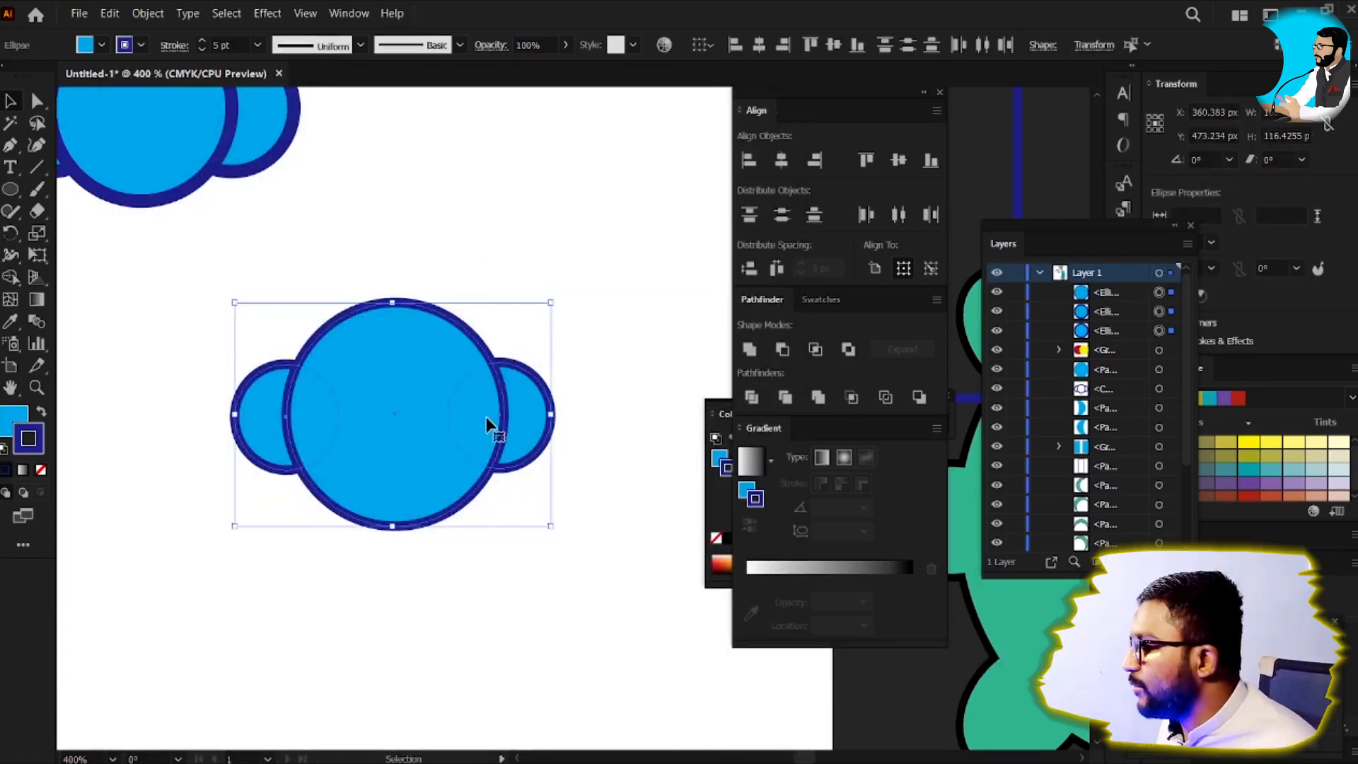
click(819, 397)
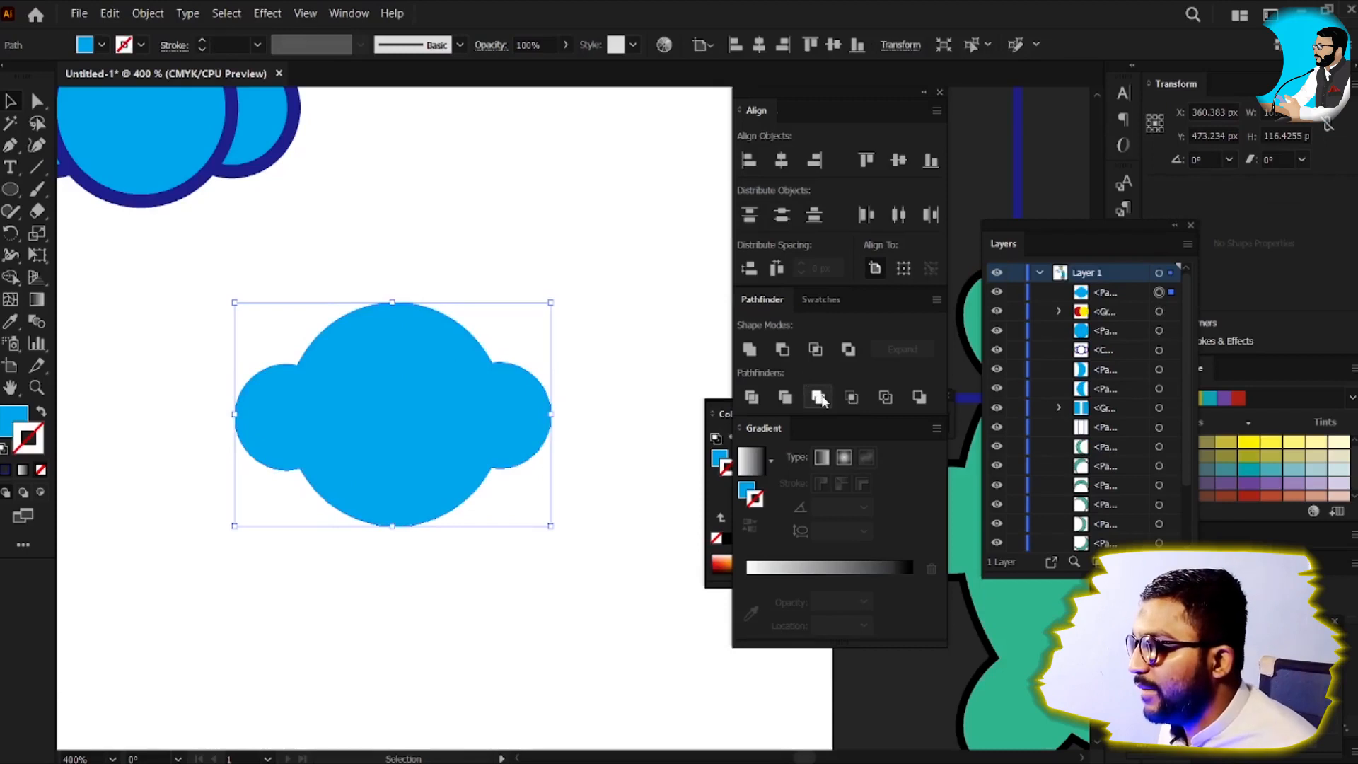
key(v)
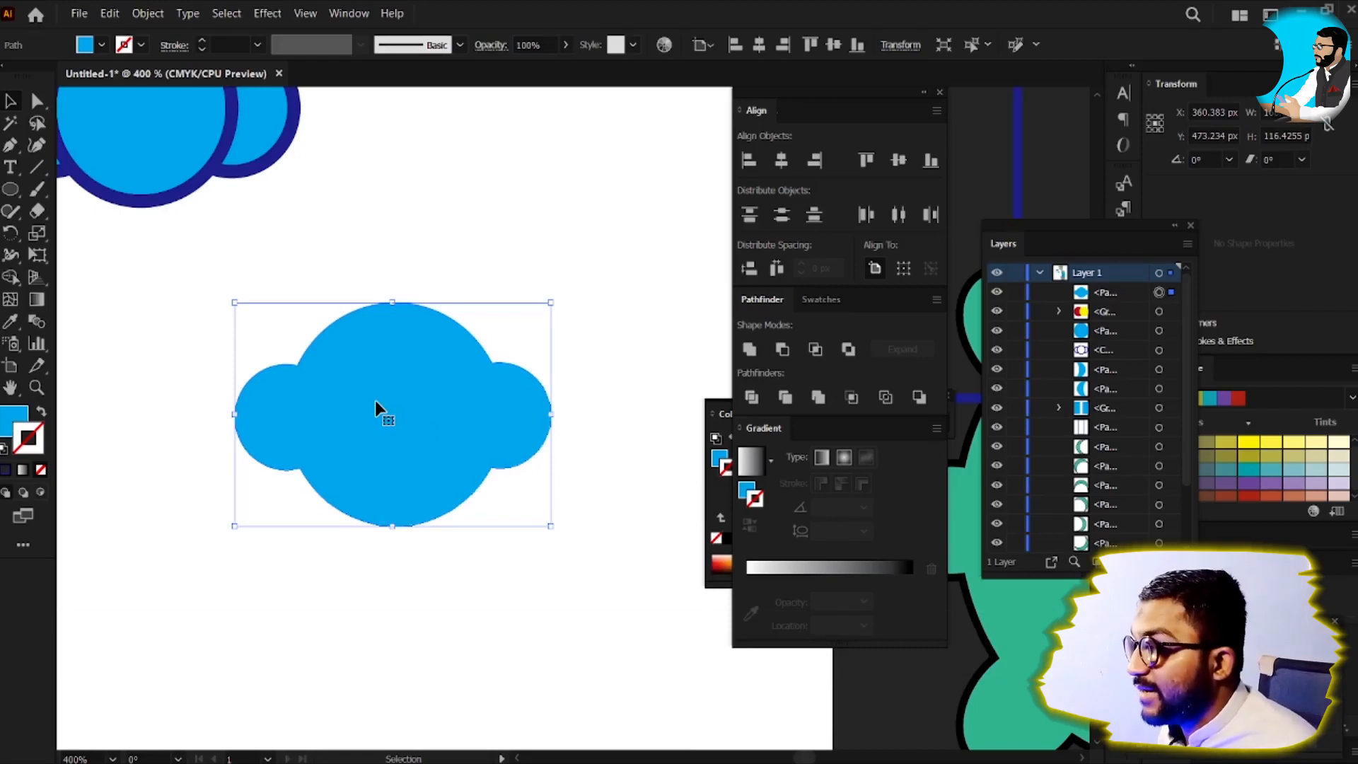
key(ctrl+z)
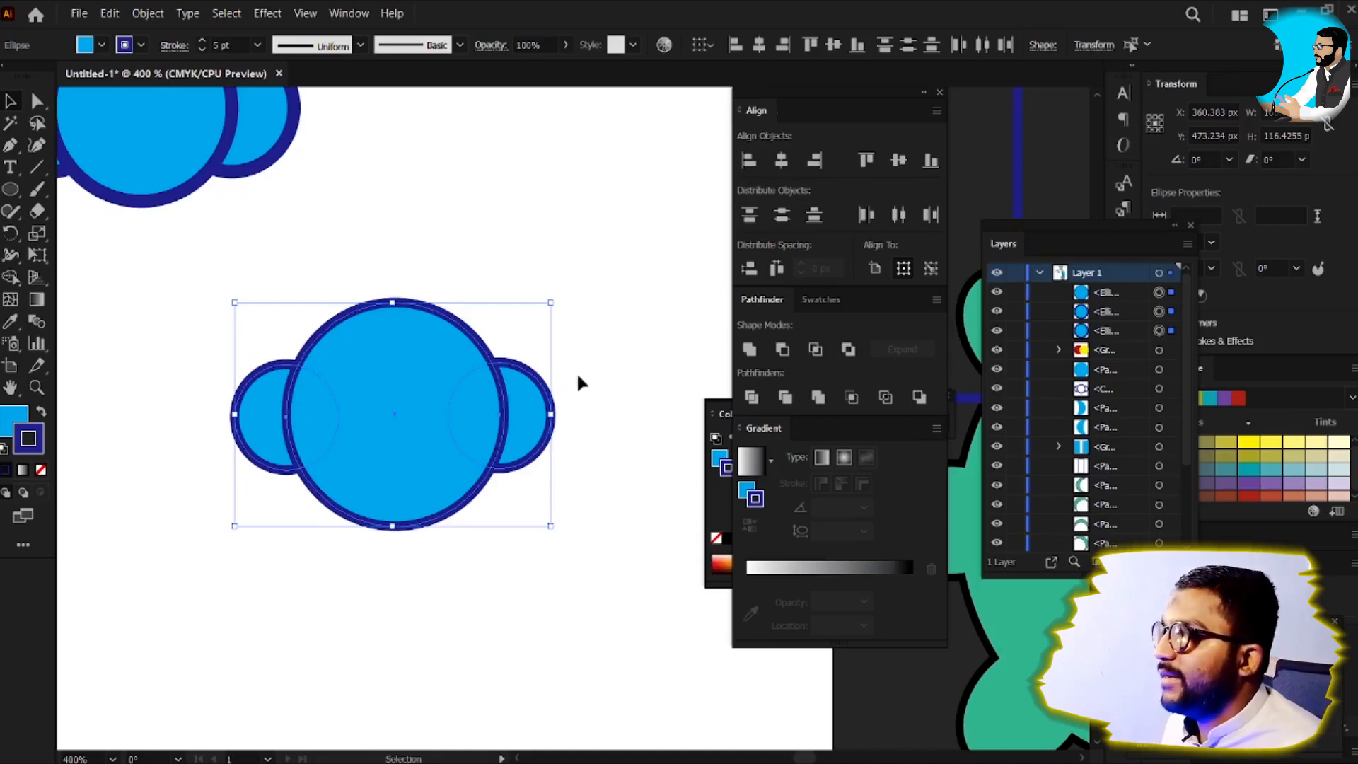
Step: Expand the three circles with both Fill and Stroke enabled
click(147, 14)
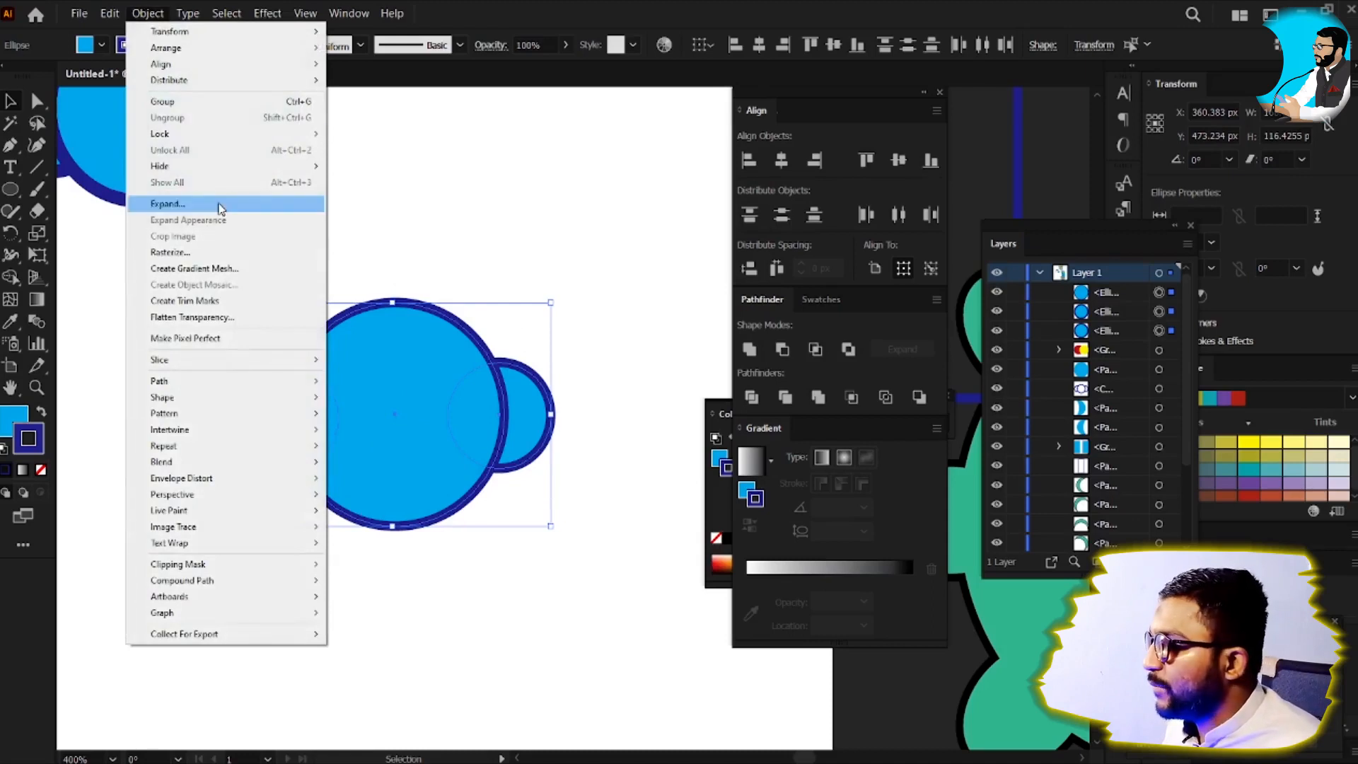
click(220, 207)
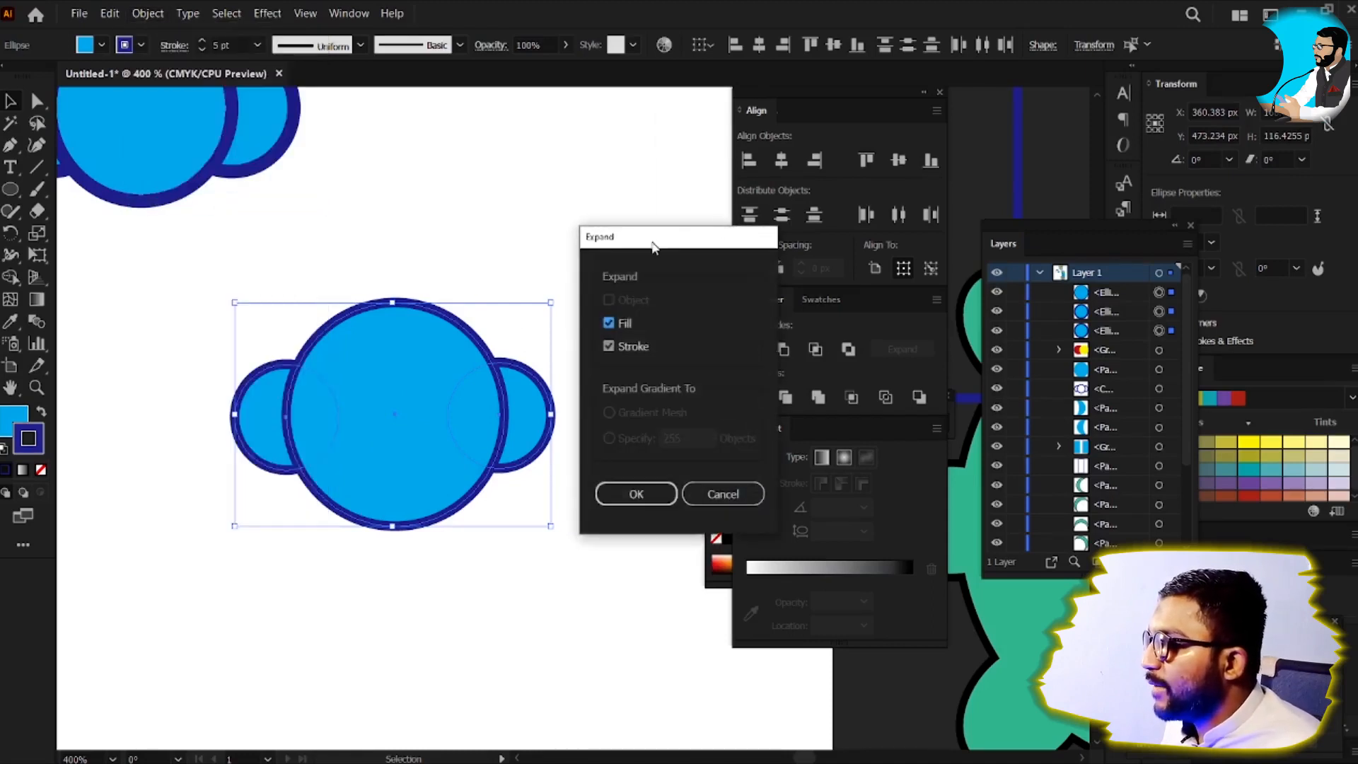
drag(652, 245, 600, 183)
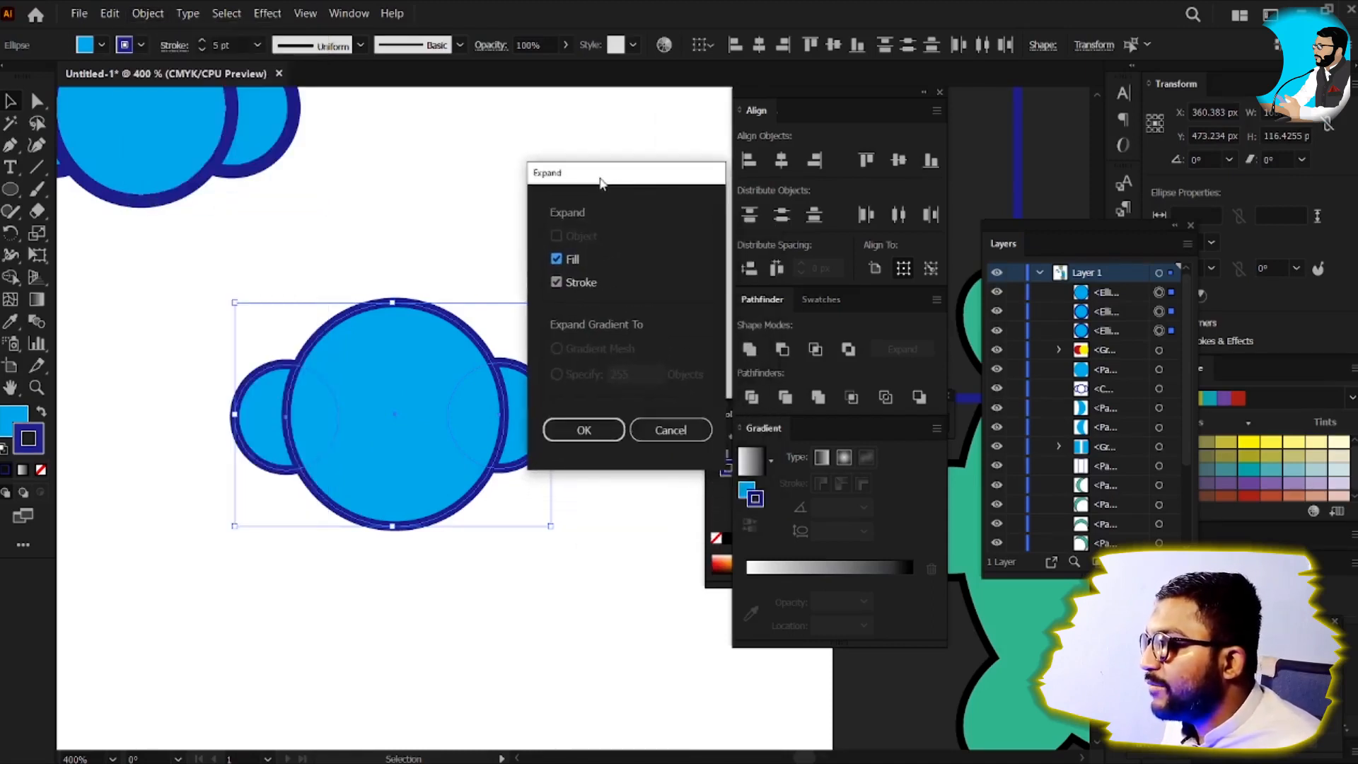
click(561, 260)
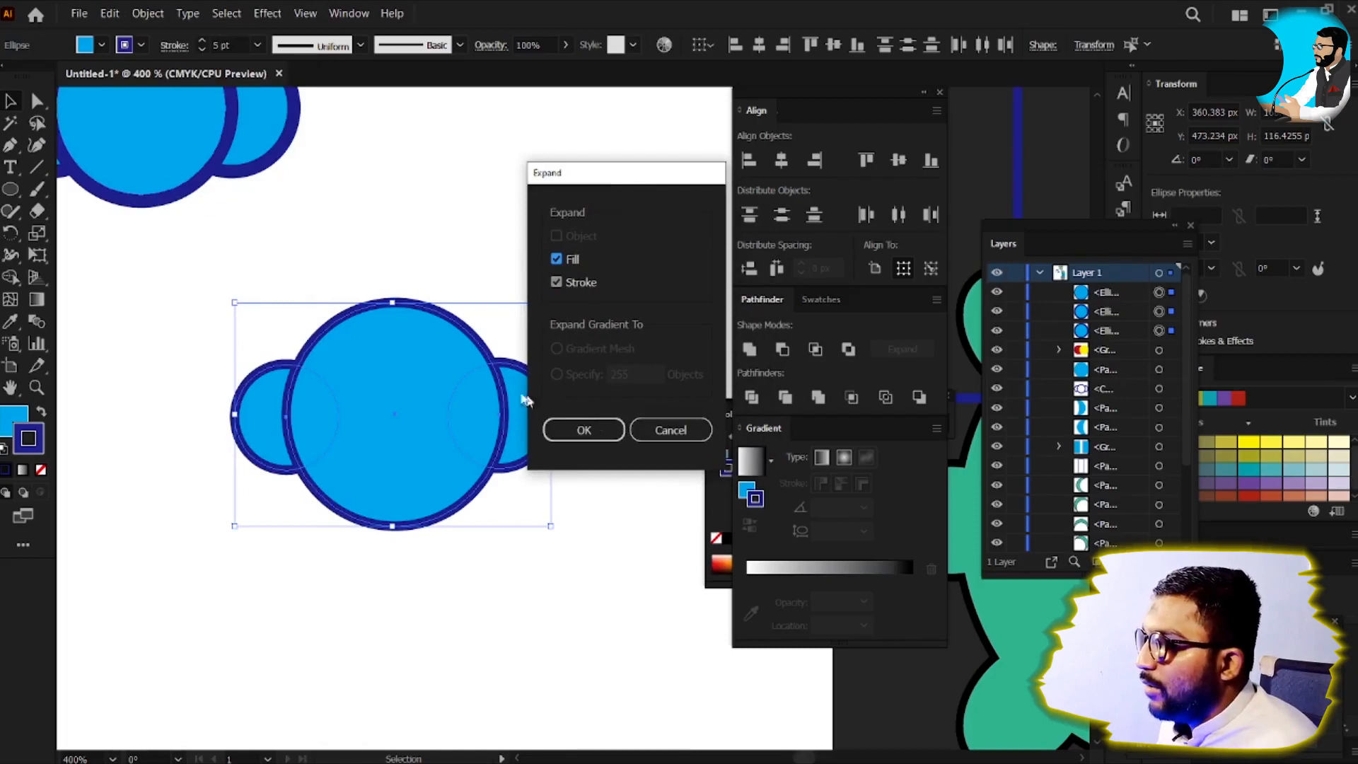
click(577, 428)
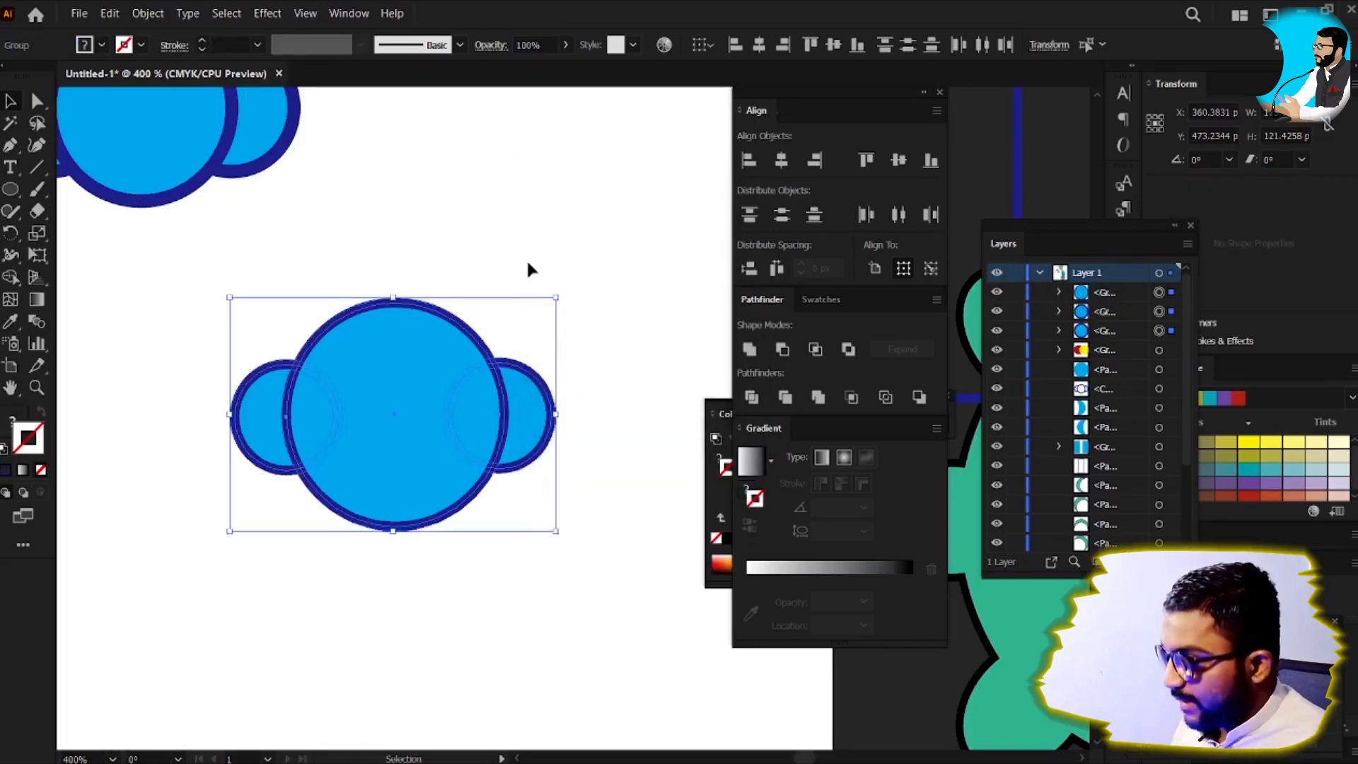
Step: Deselect the expanded circles and switch to Outline view to examine their paths up close
click(526, 257)
key(ctrl+y)
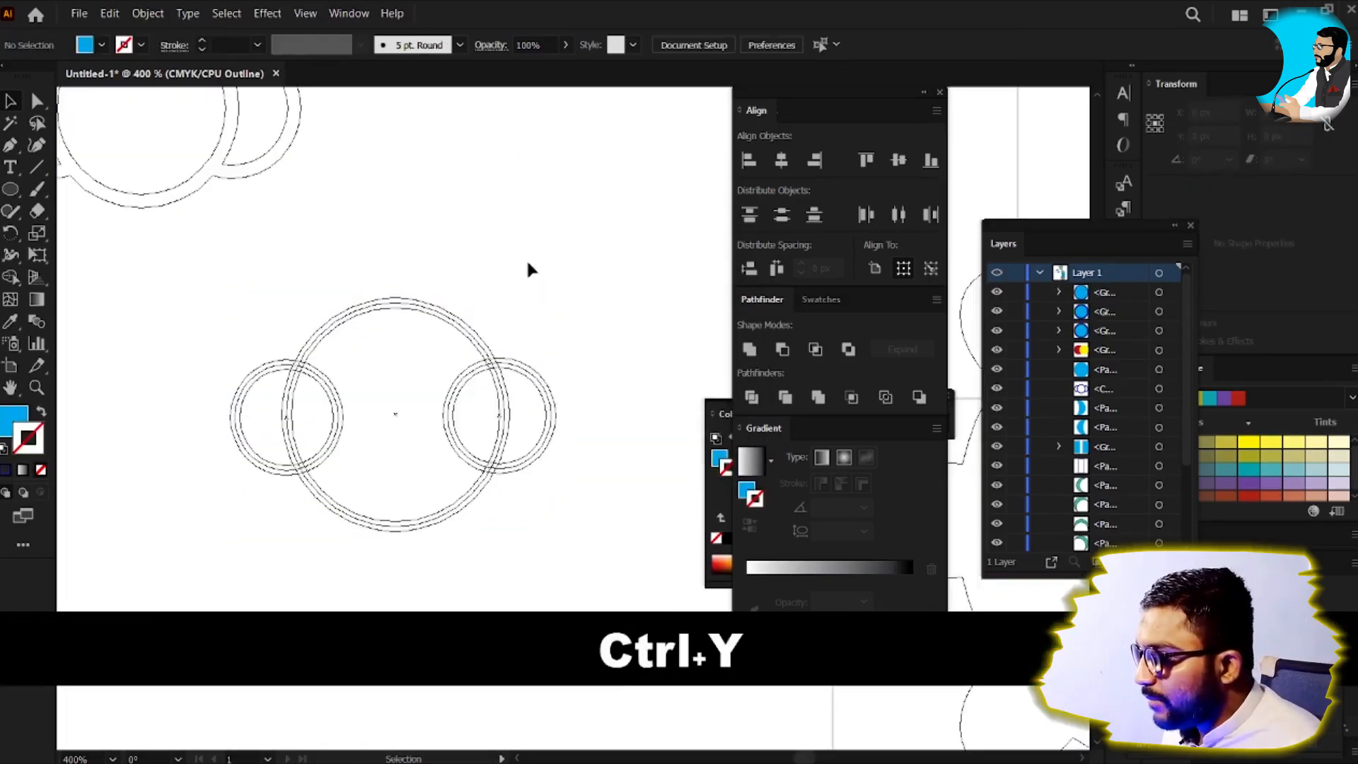
key(v)
scroll(408, 348, up, 2)
drag(382, 407, 403, 356)
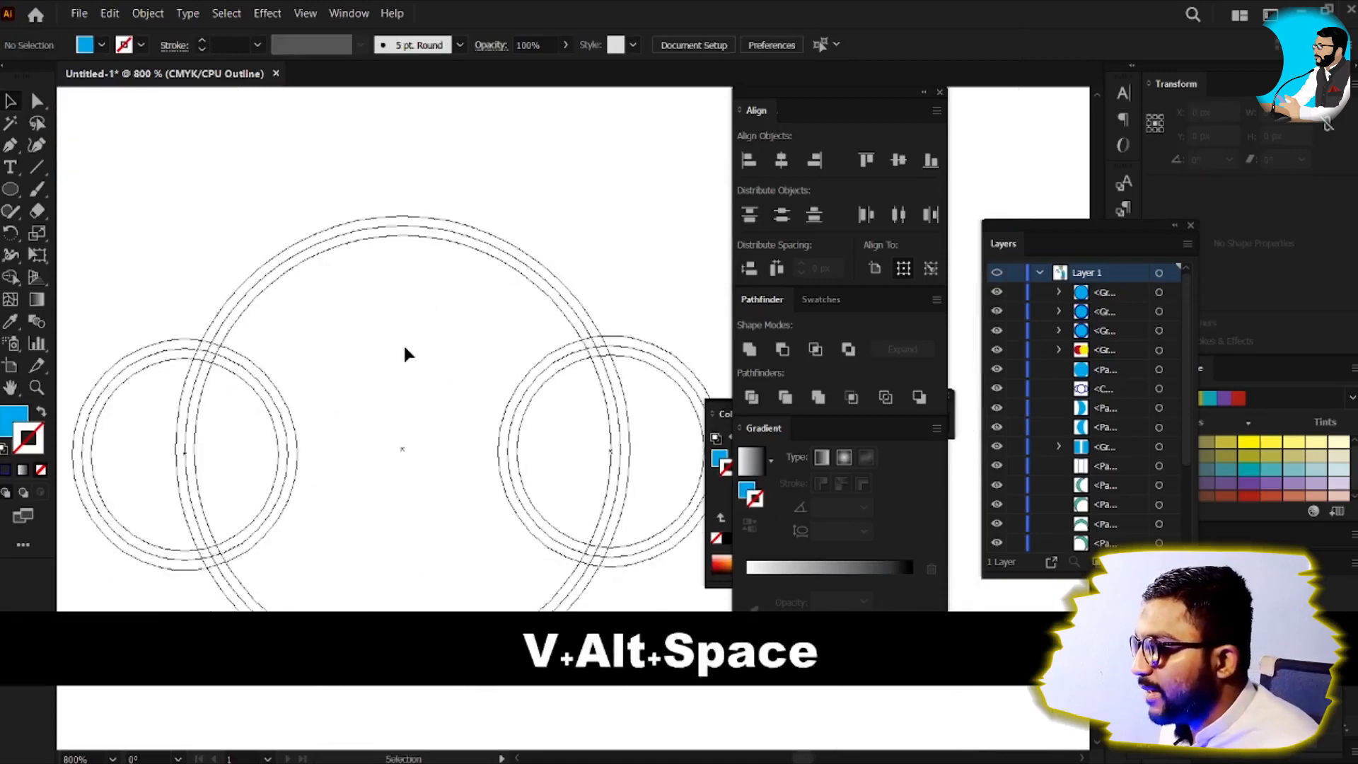
scroll(404, 347, down, 2)
Step: Undo the expansion and examine the original circle paths in Outline view
key(ctrl+z)
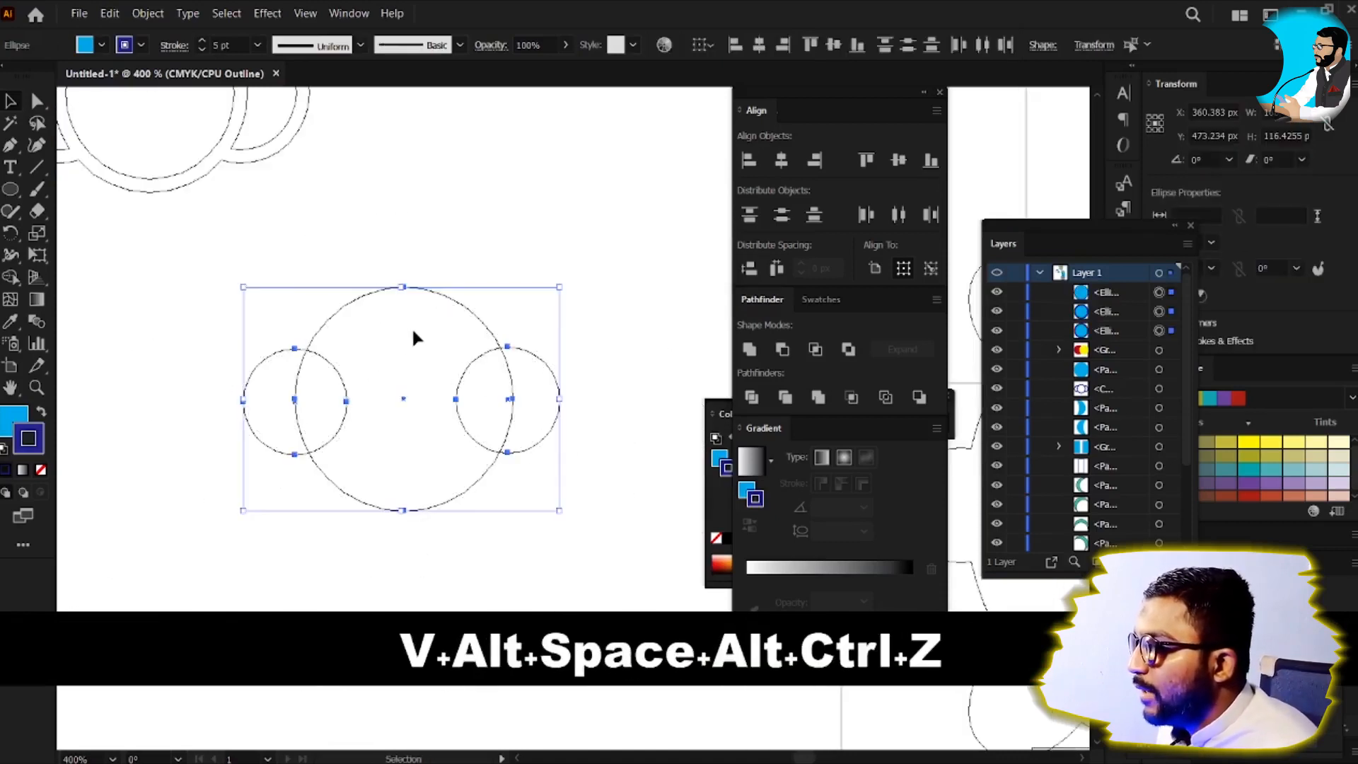
key(v)
scroll(411, 400, up, 1)
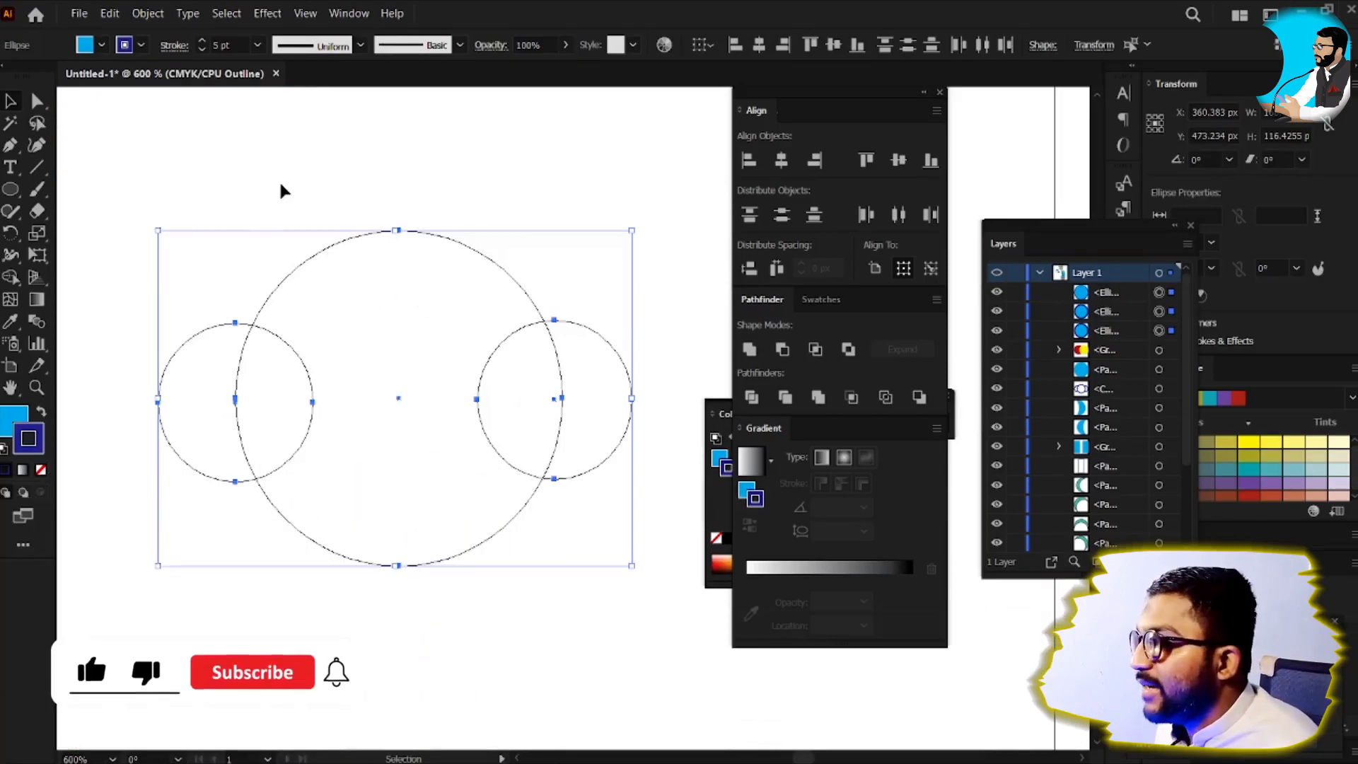
Step: Expand the fill and stroke of all three circles again while staying in Outline view
click(139, 20)
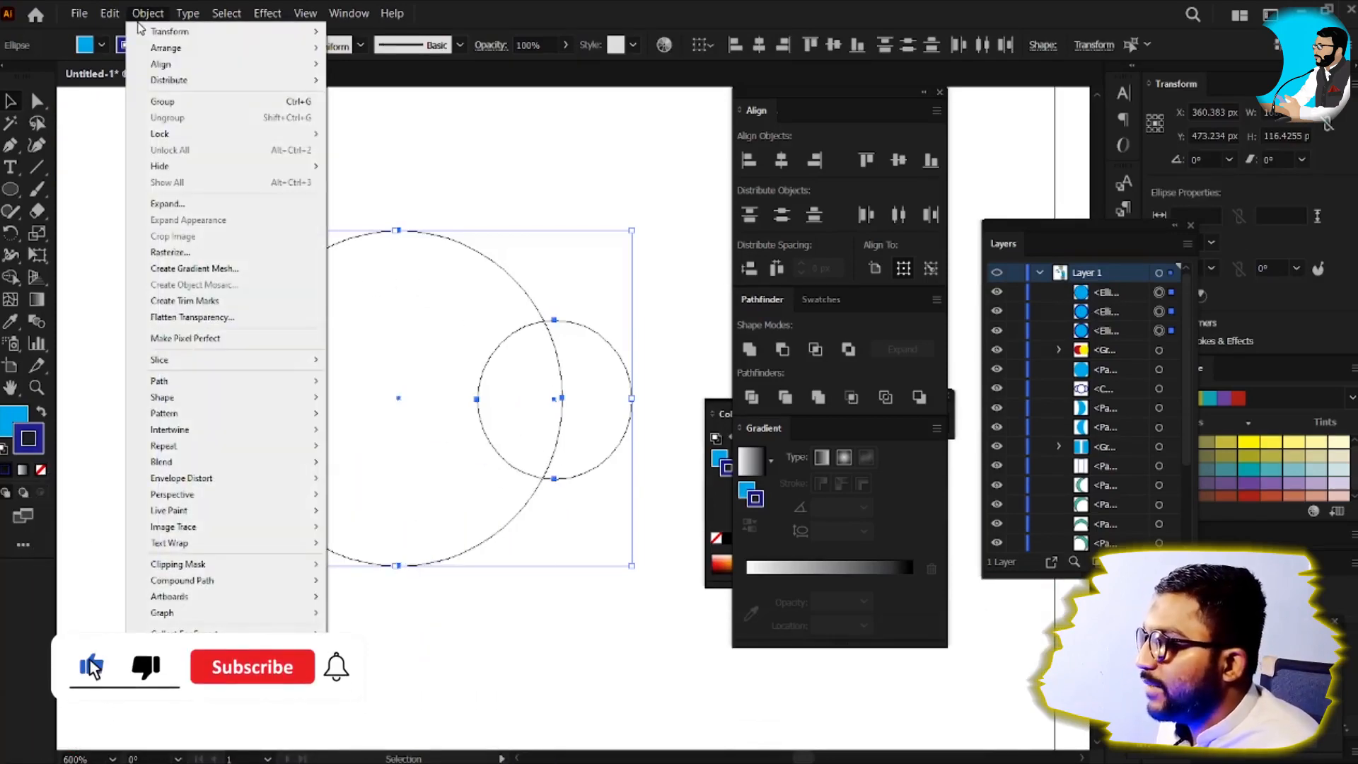
click(196, 204)
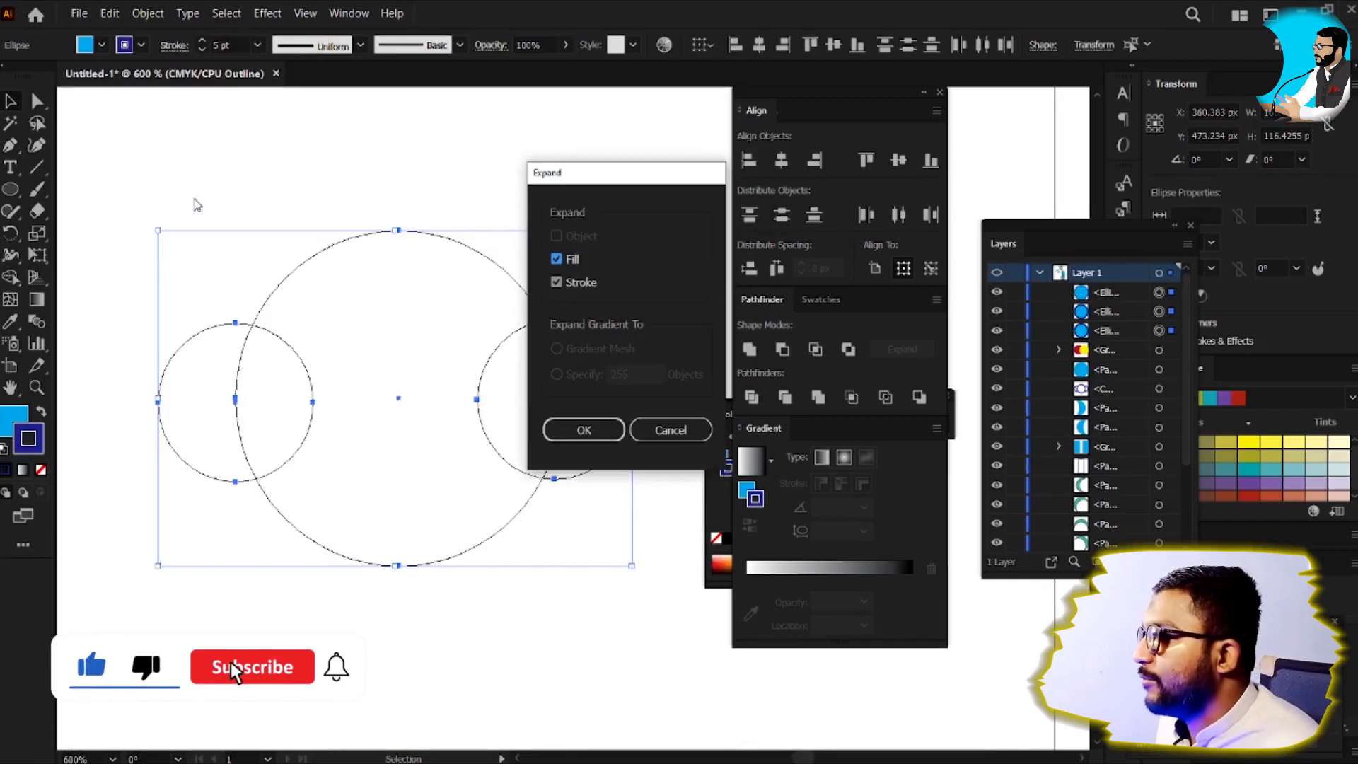
click(582, 431)
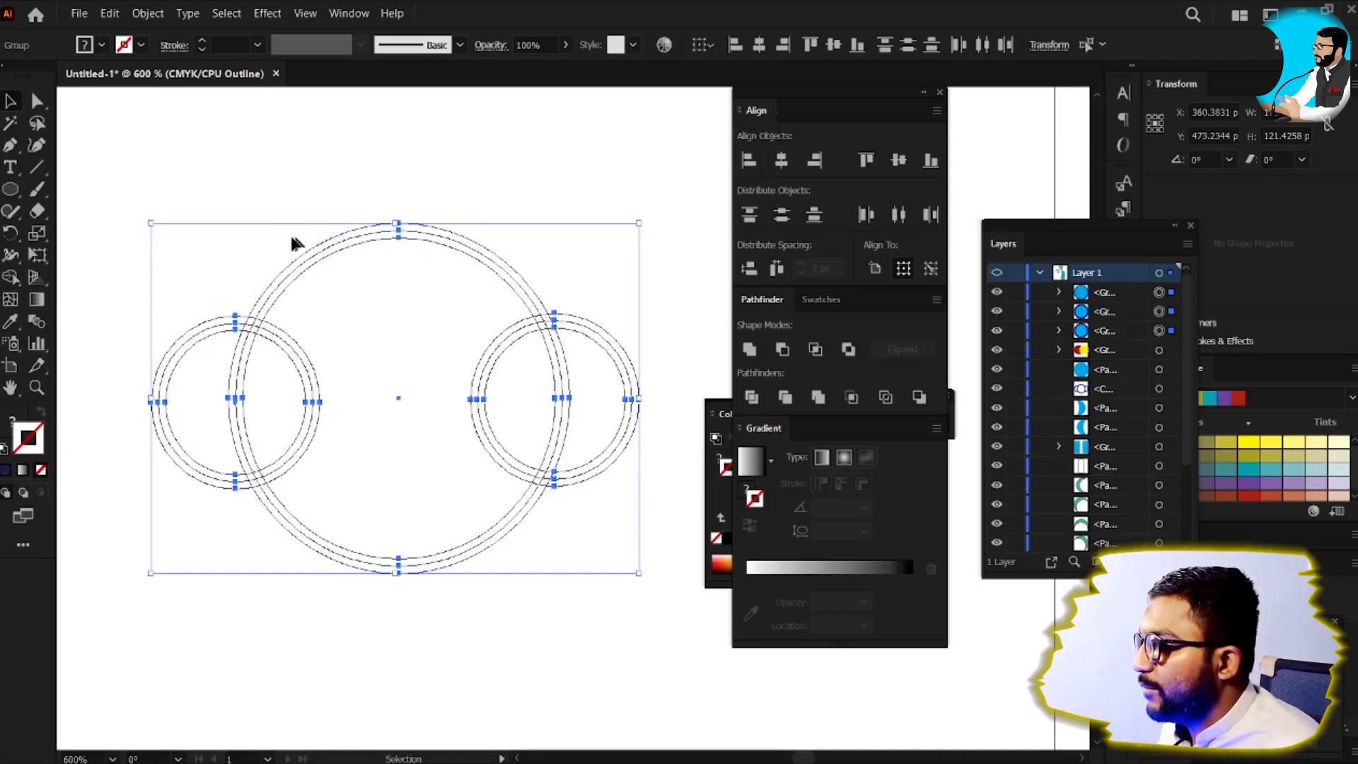
Step: Apply Pathfinder Merge to the three expanded circles and return to Preview mode
key(v)
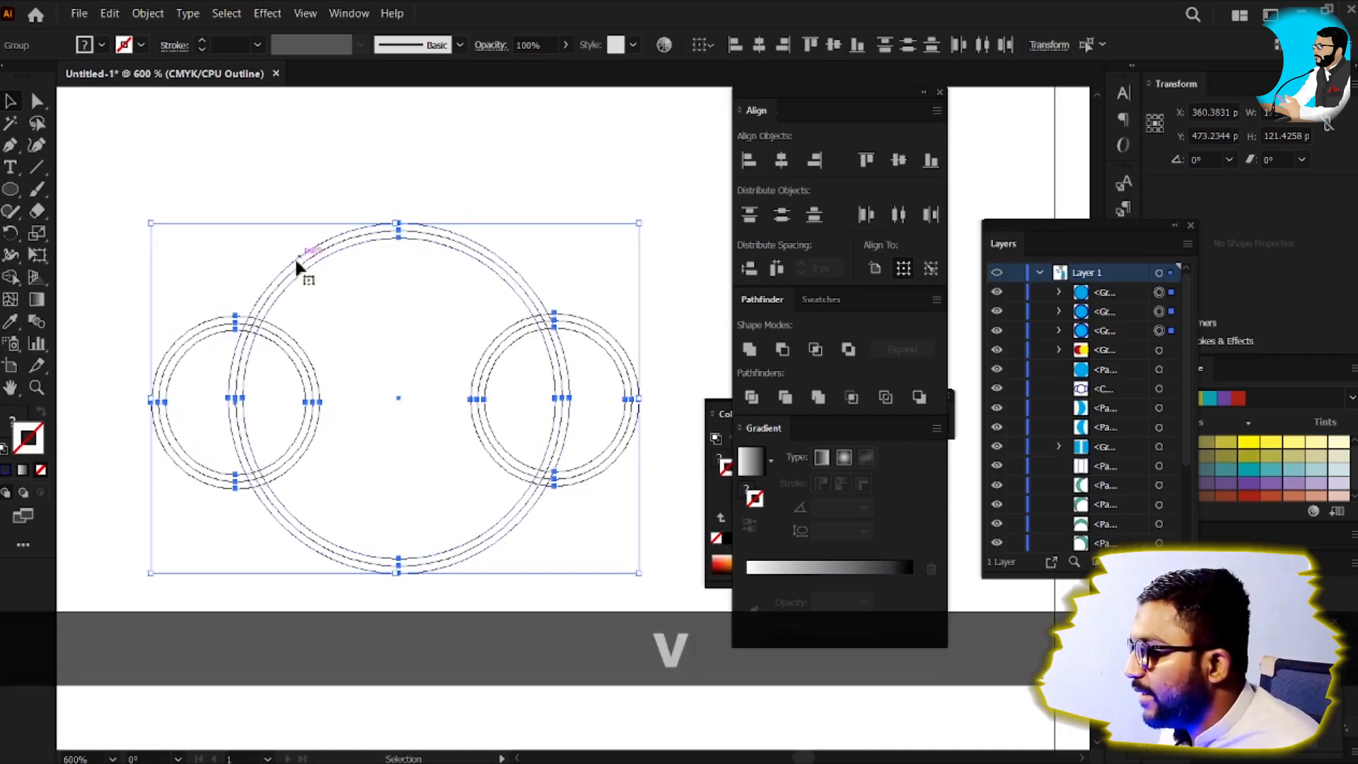
click(818, 397)
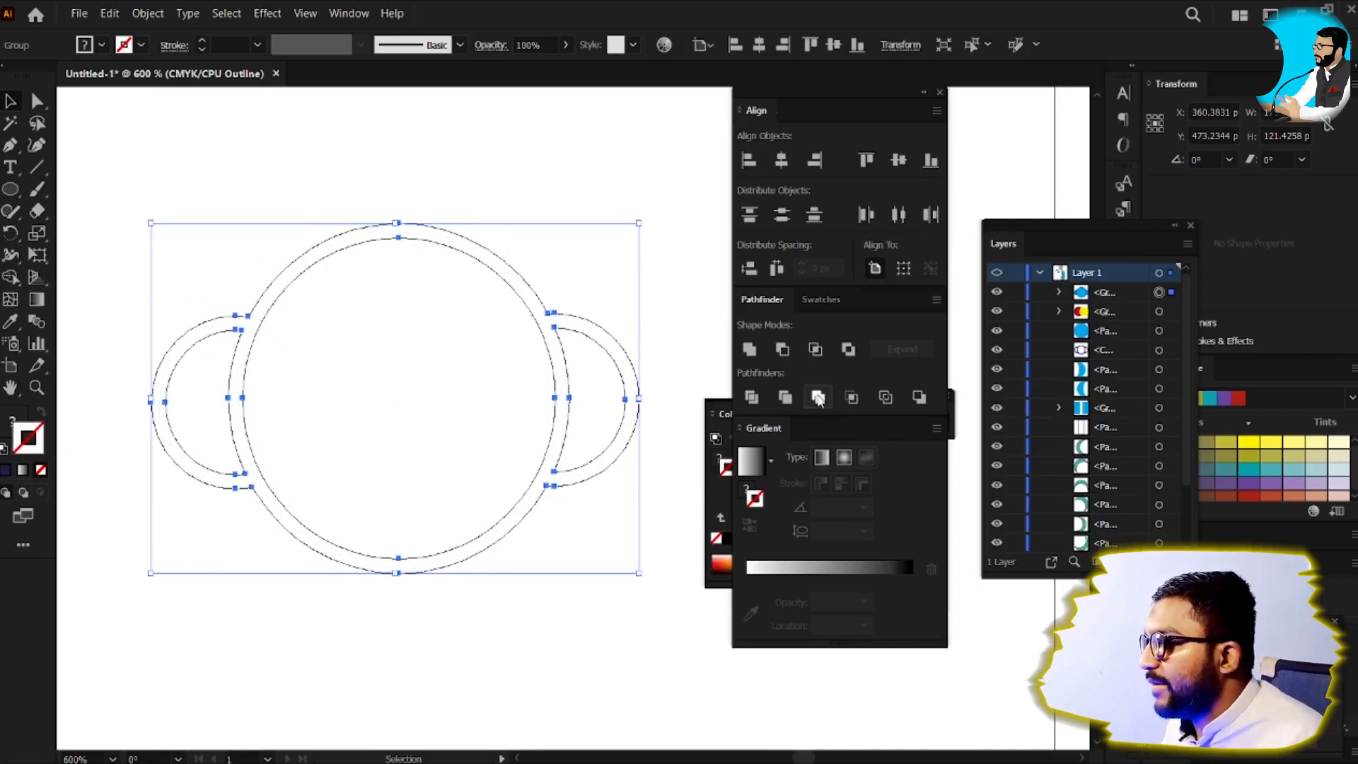
key(ctrl+y)
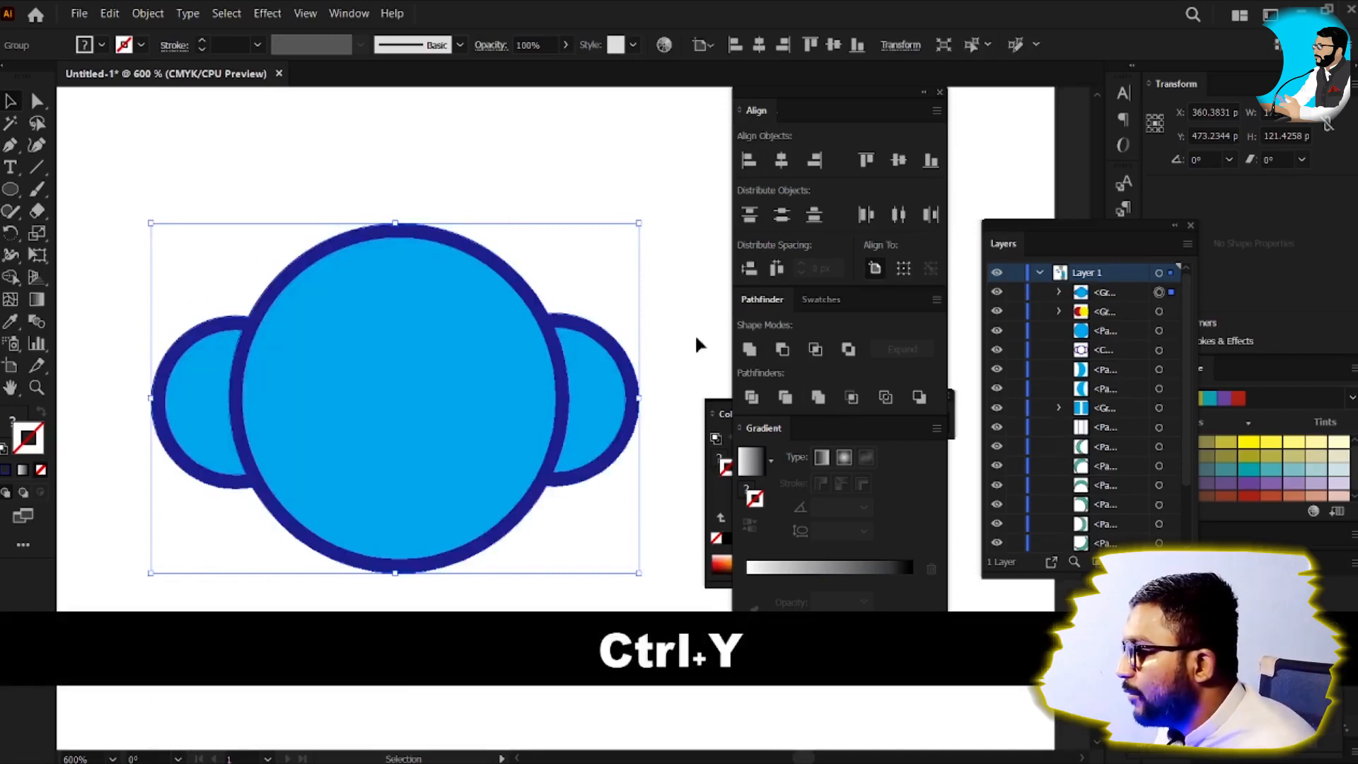
key(ctrl+z)
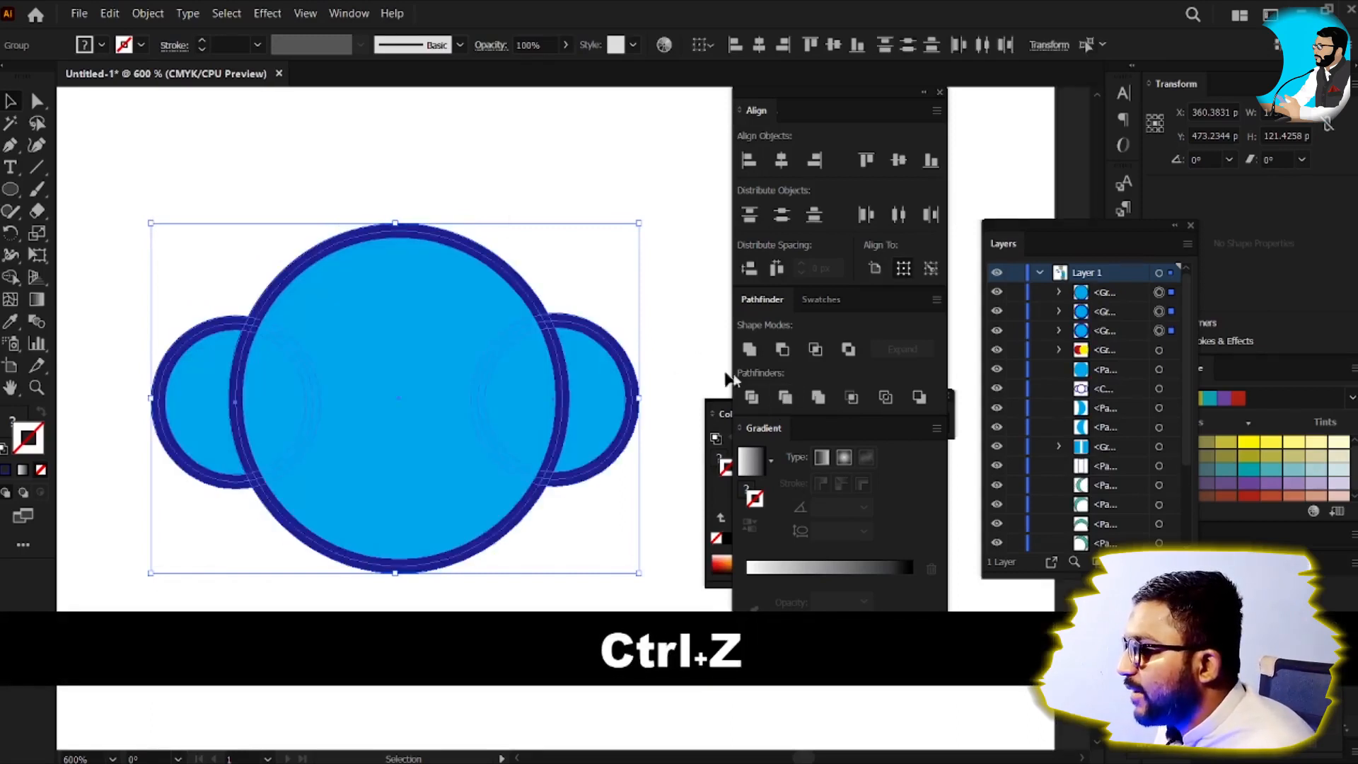
click(818, 398)
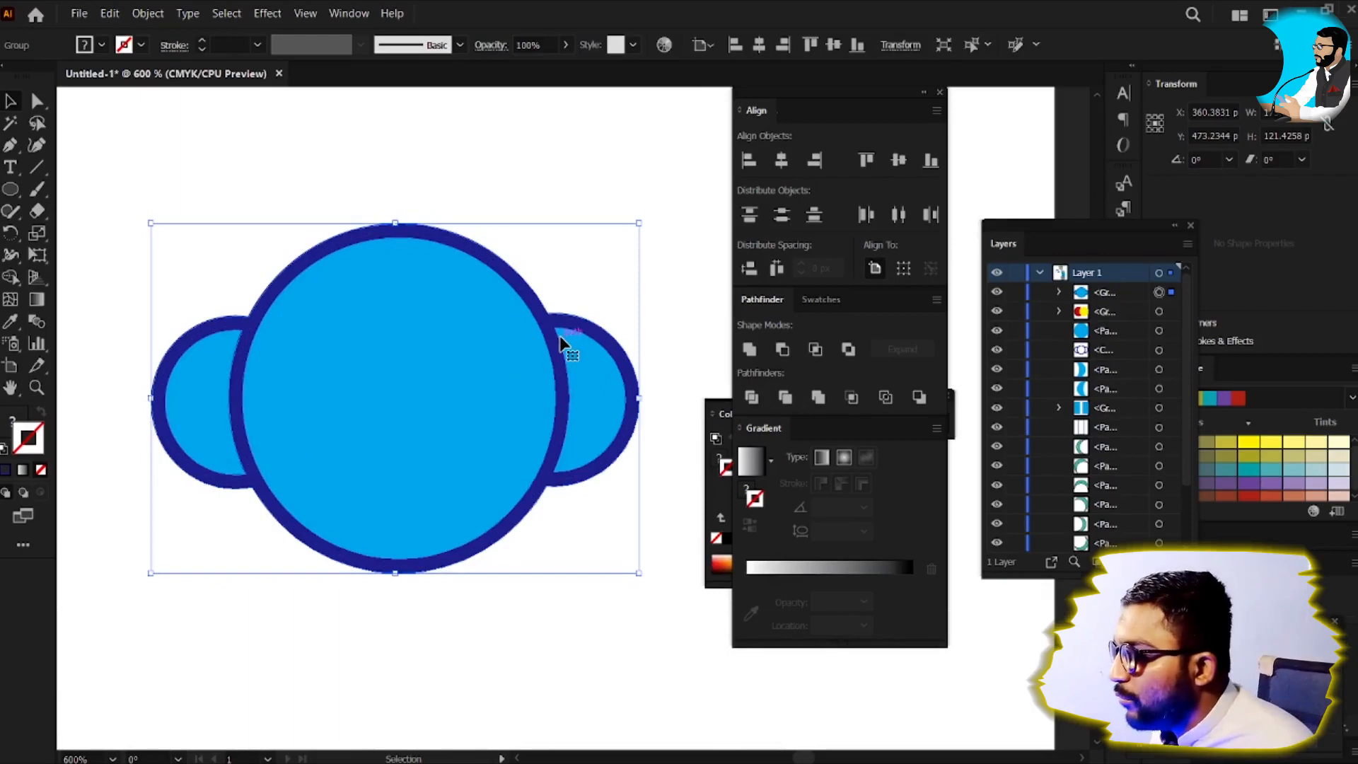
Step: Ungroup the merged circles and move the dark blue outline below the light blue fills, testing its deletion
right_click(470, 311)
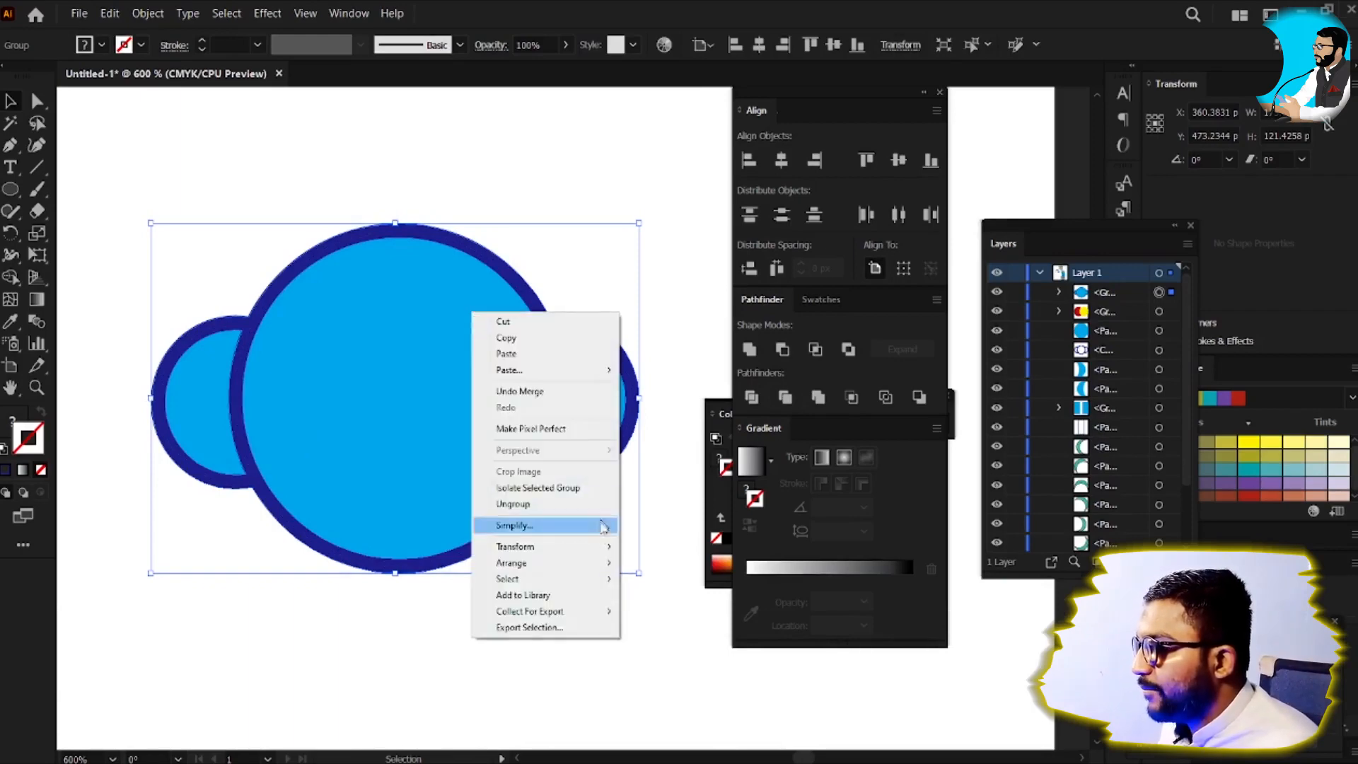
click(515, 503)
scroll(583, 413, down, 3)
mouse_move(585, 476)
mouse_down()
mouse_move(590, 342)
mouse_move(510, 524)
mouse_move(516, 483)
mouse_up()
click(580, 380)
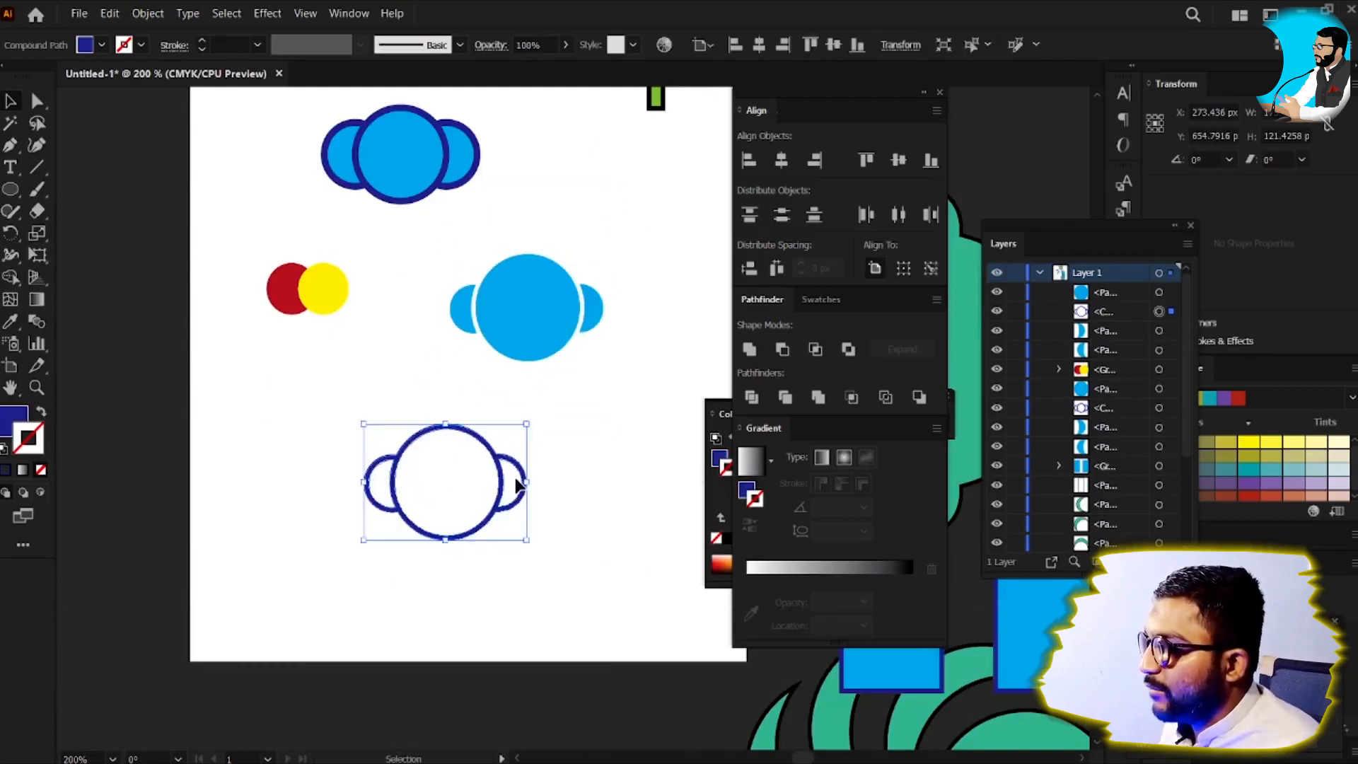
key(Delete)
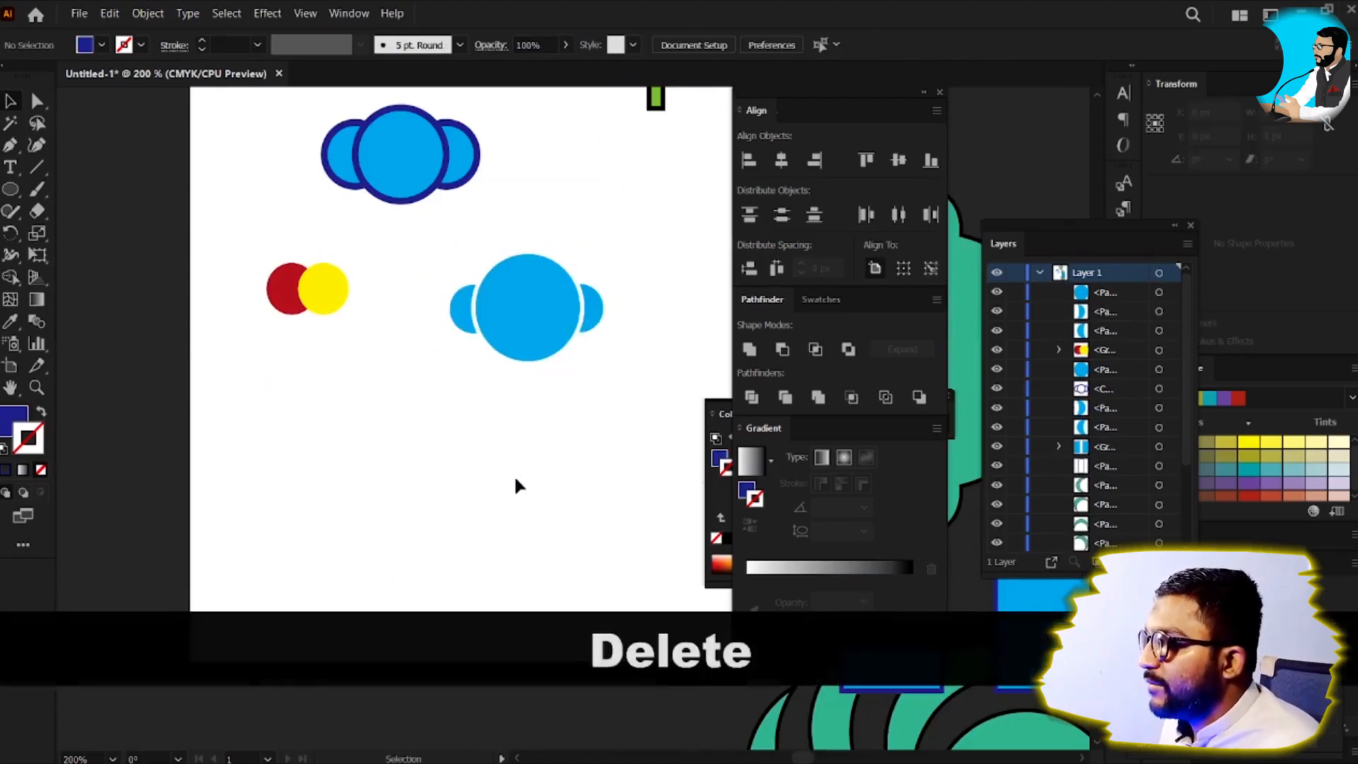
key(ctrl+z)
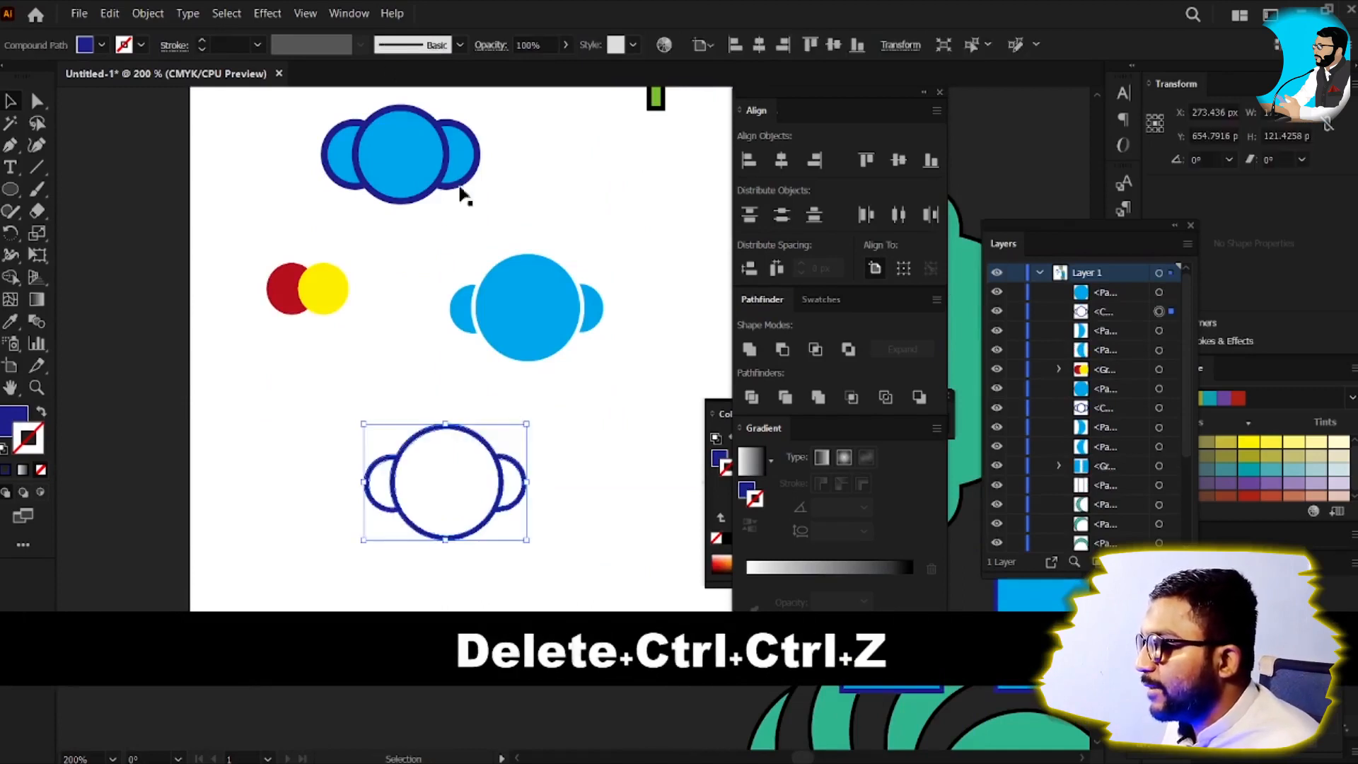
Step: Try deleting the light blue fills and undo everything back to the grouped, merged circles
drag(400, 281, 723, 380)
key(Delete)
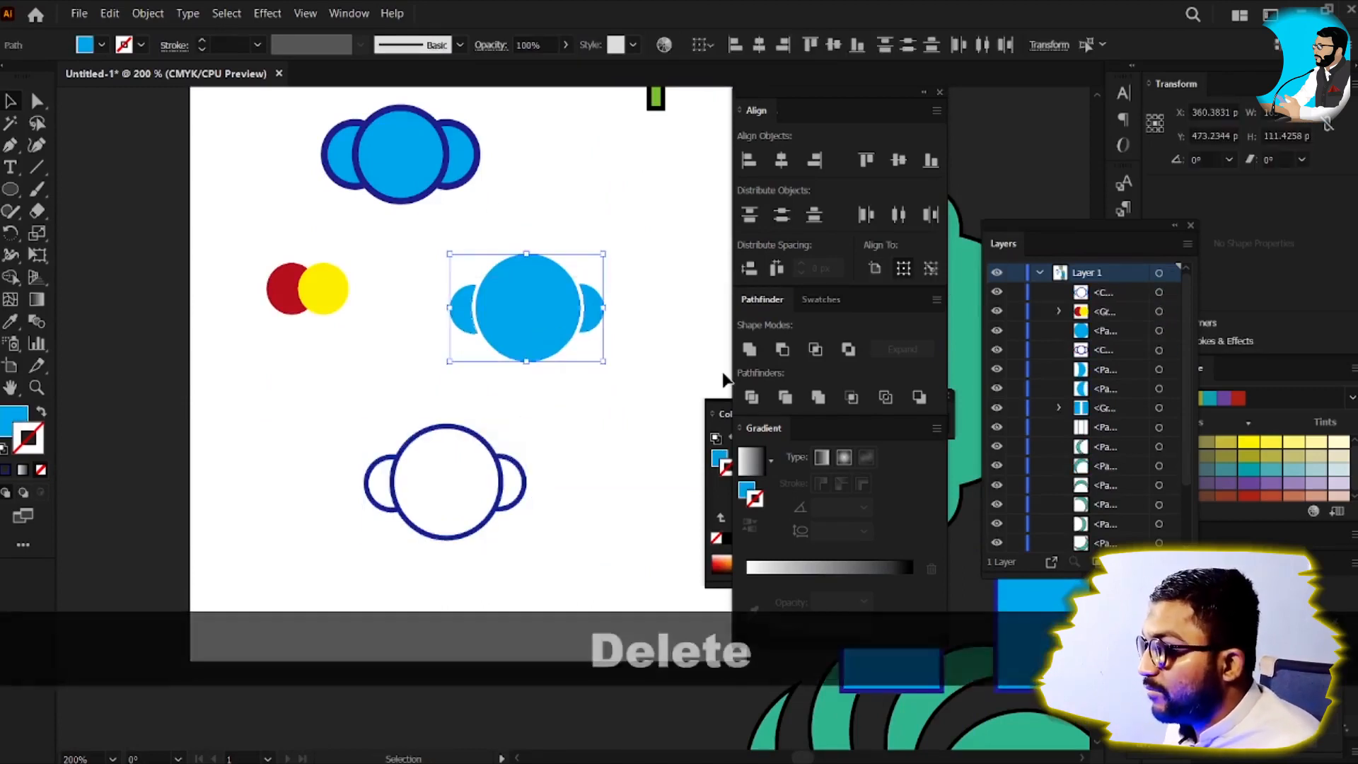
key(ctrl+z)
key(ctrl+z)
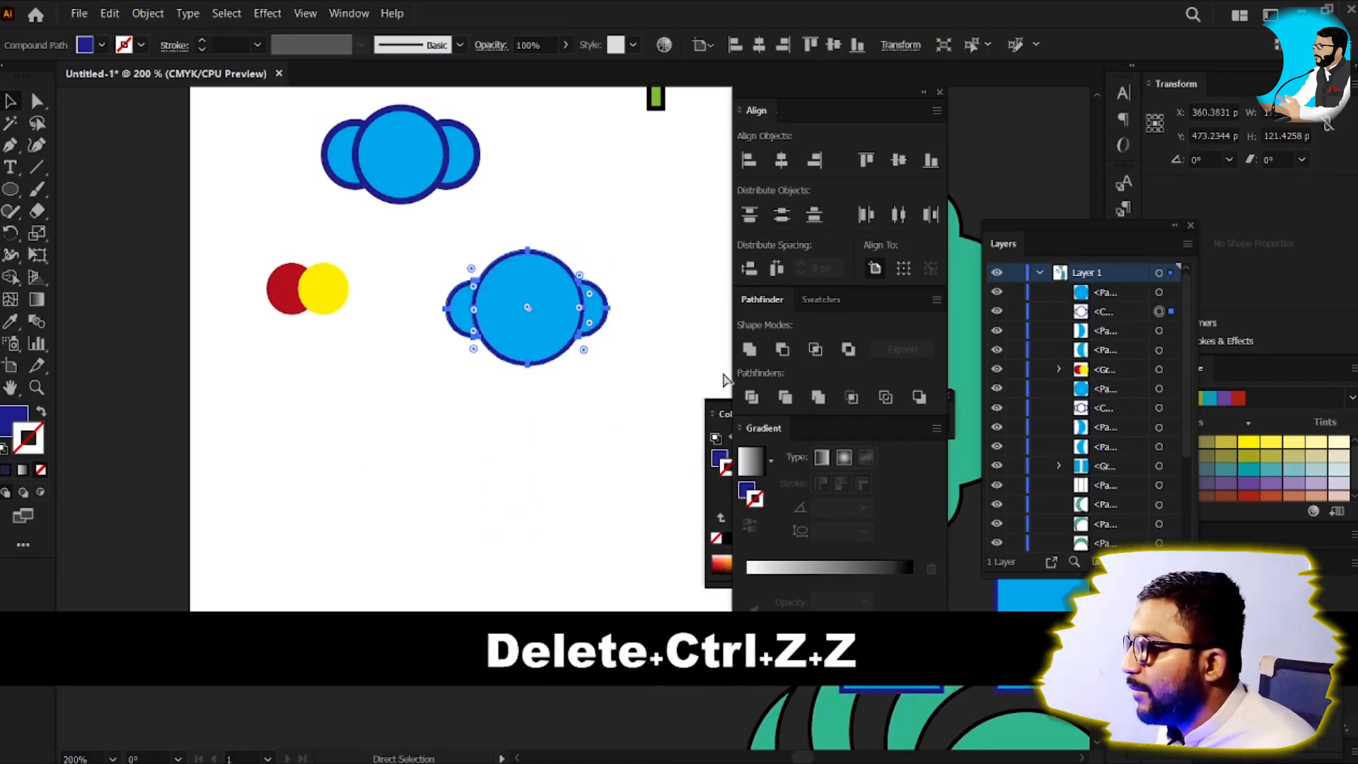
key(v)
right_click(533, 304)
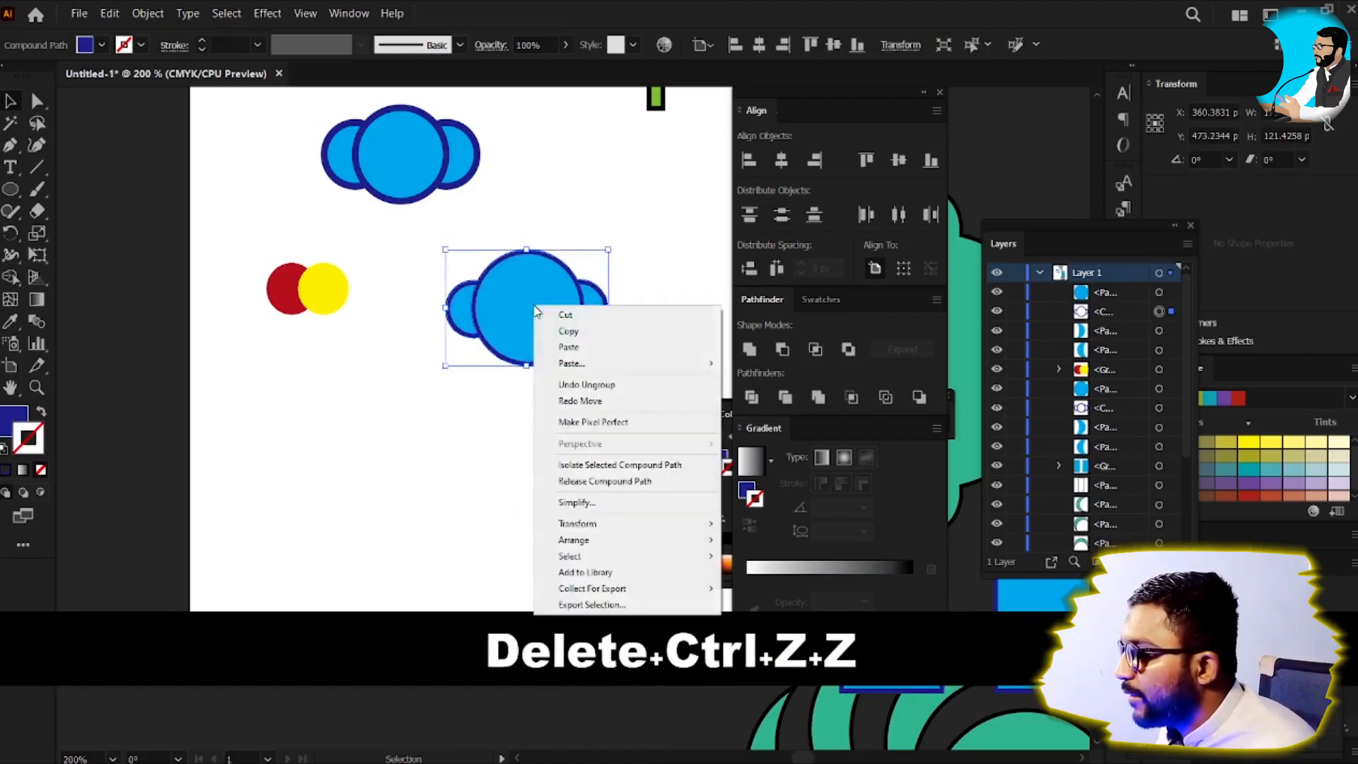
click(630, 236)
click(638, 265)
key(ctrl+z)
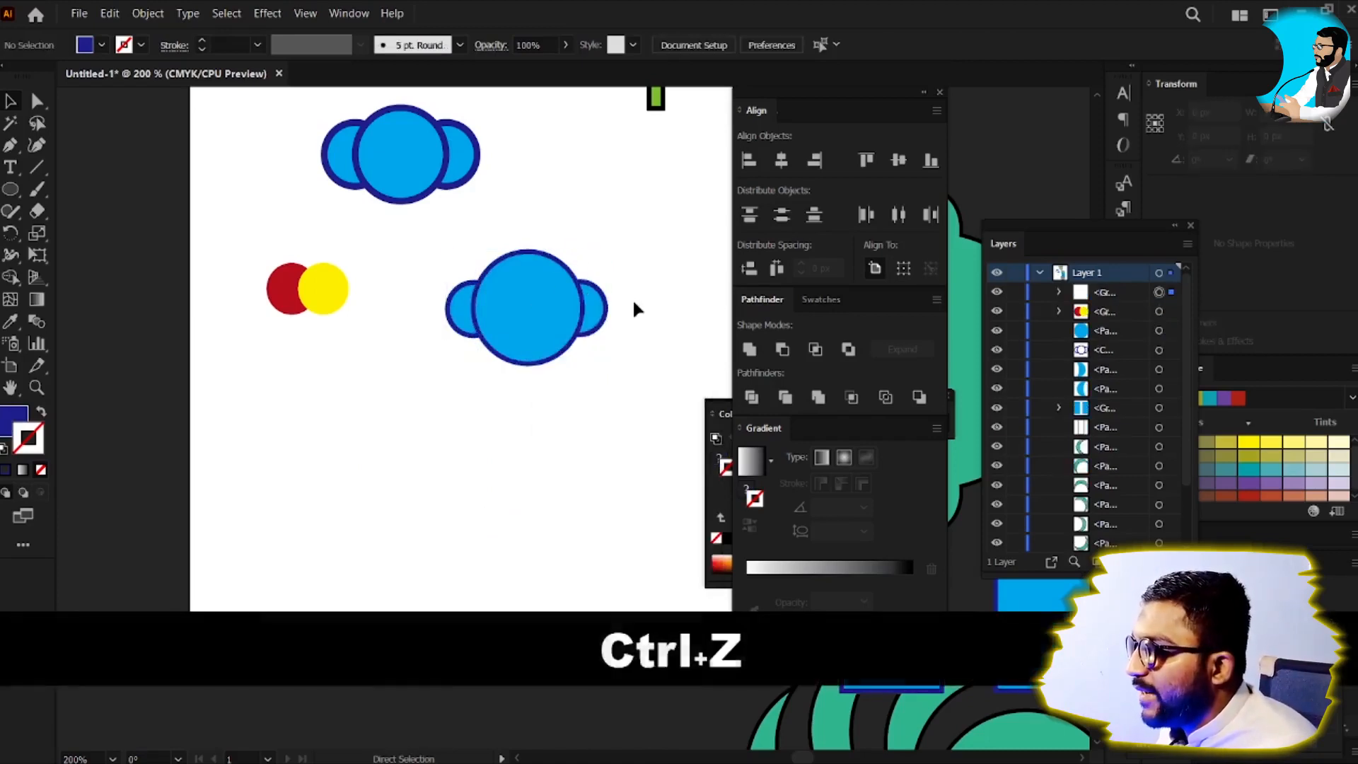
Step: Select the merged circle group and move it slightly down and toward the red and yellow circles
alt+scroll(631, 307, up, 1)
right_click(465, 318)
click(456, 300)
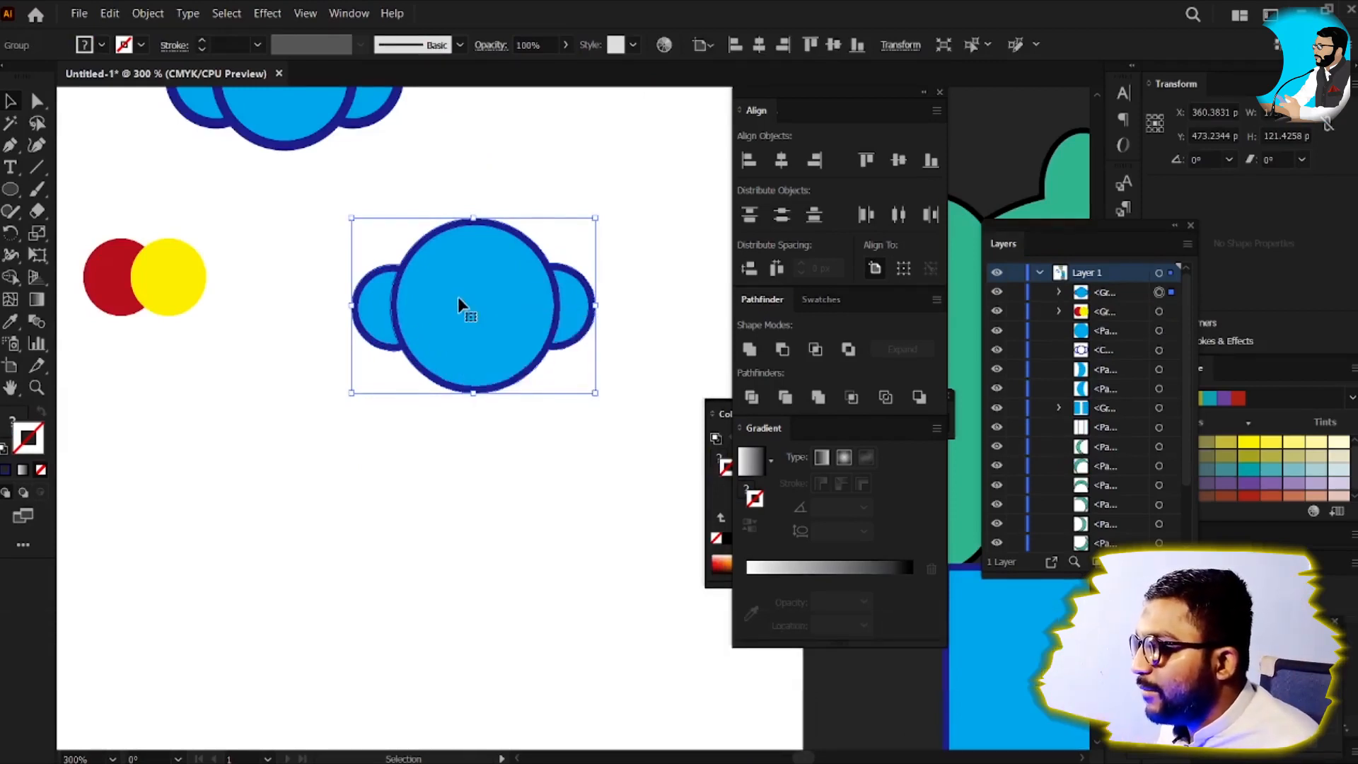
drag(457, 295, 393, 329)
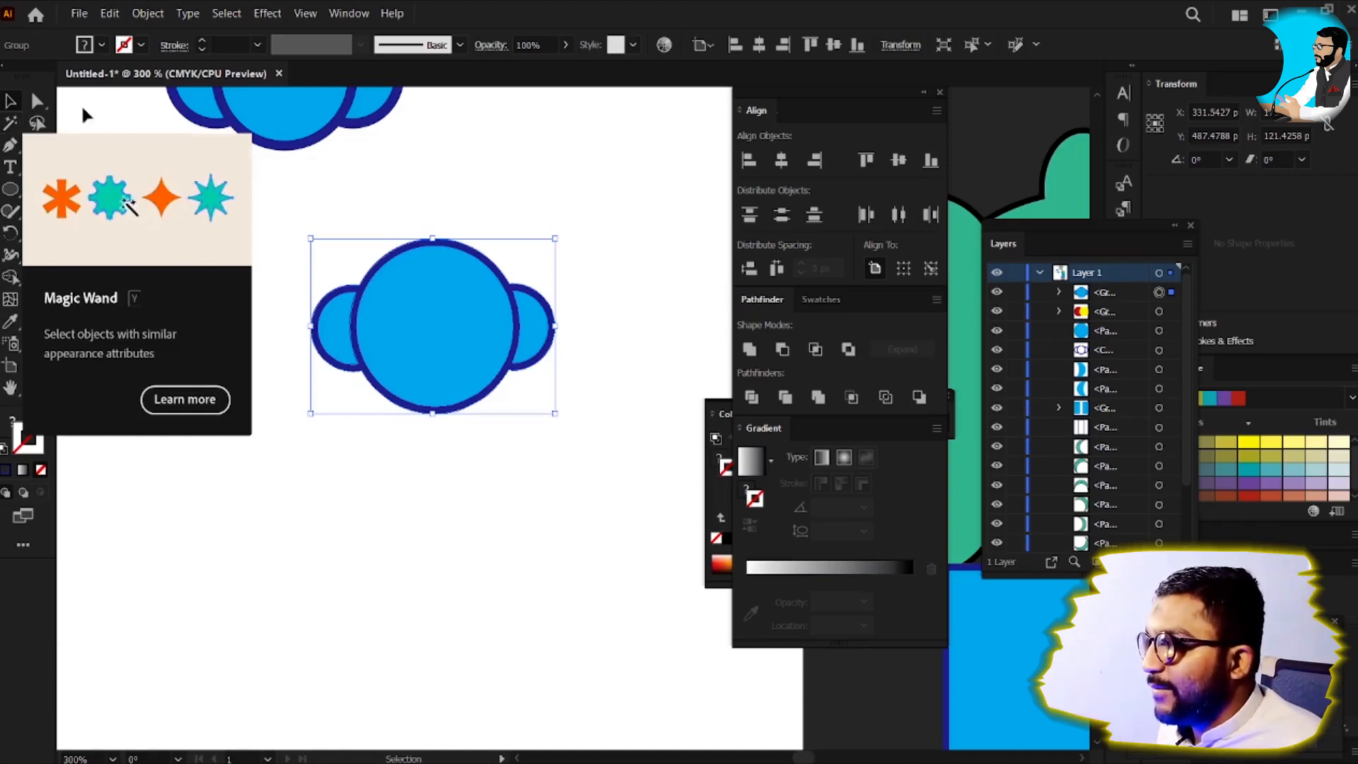
Step: Select all objects sharing the light blue fill with the Magic Wand, and undo that selection
click(10, 125)
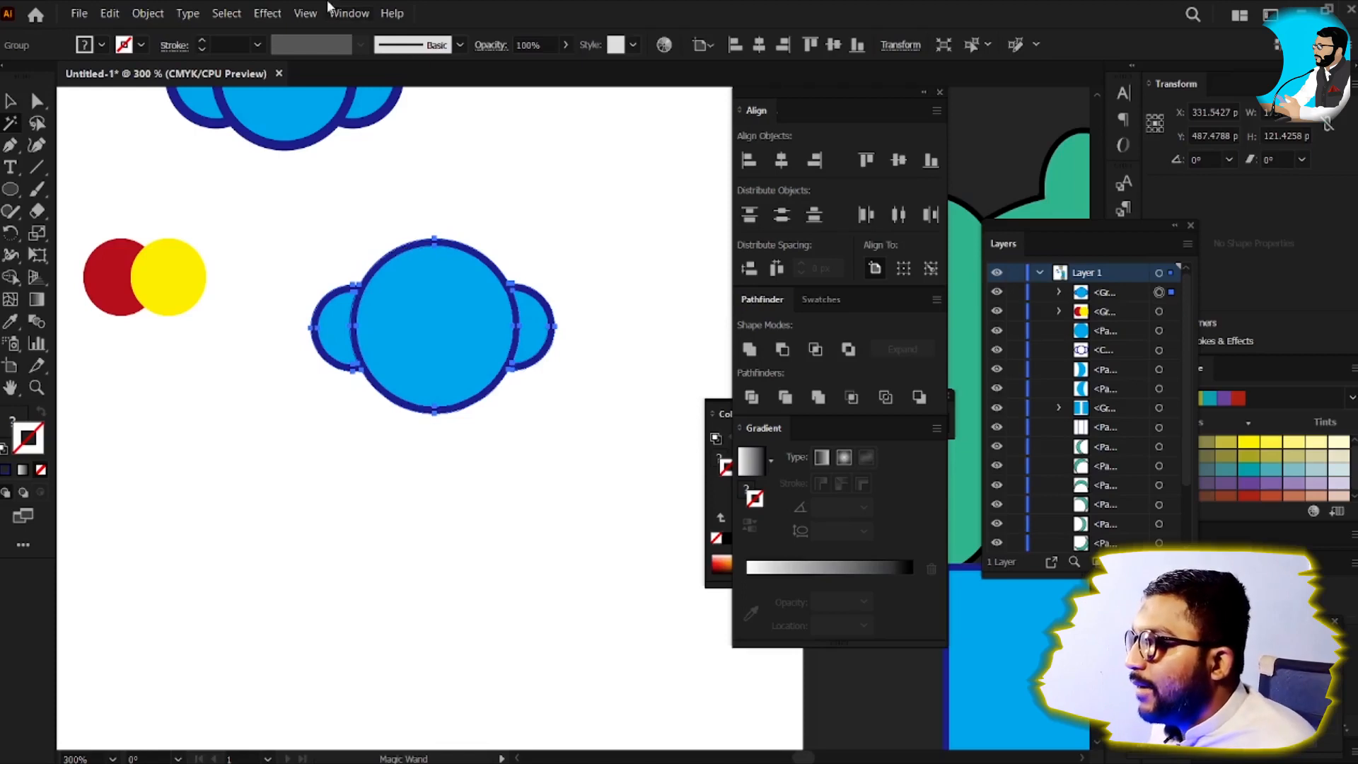
key(v)
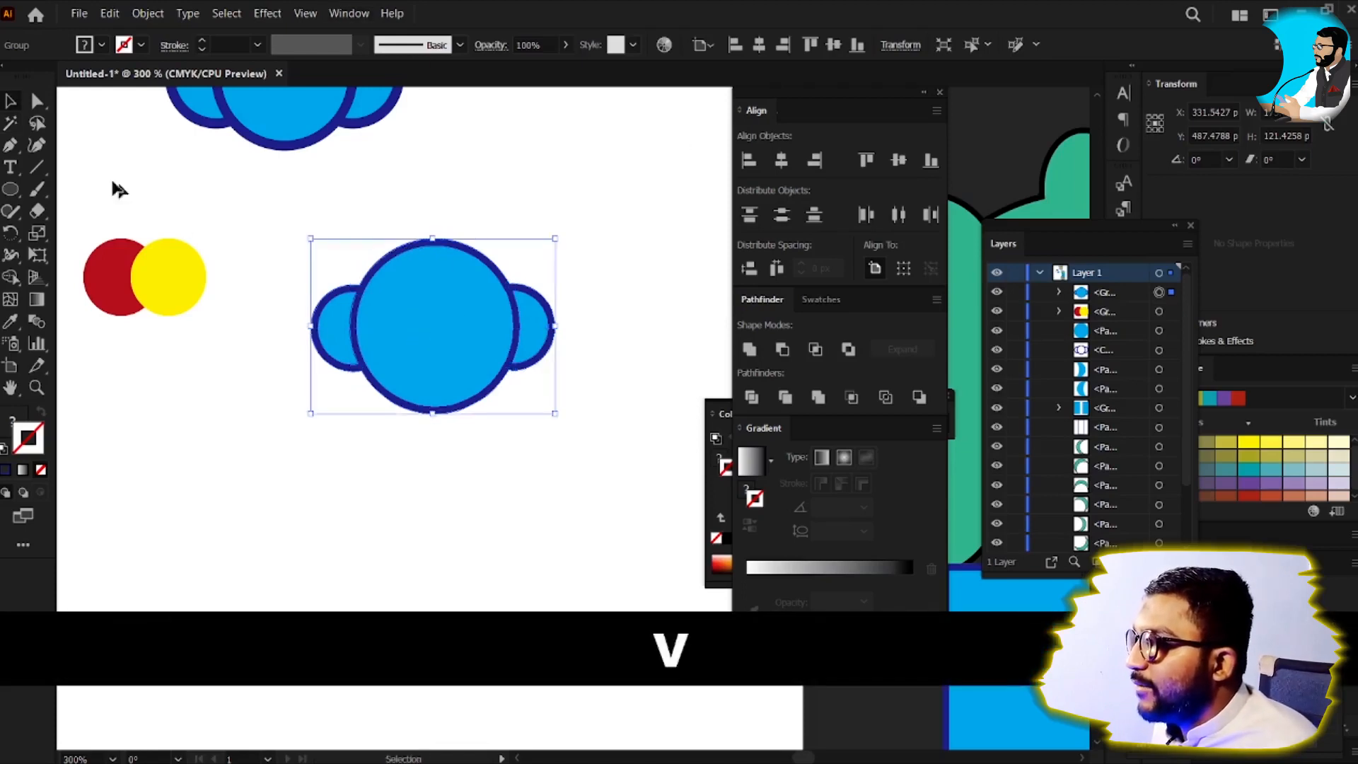
click(11, 123)
click(424, 323)
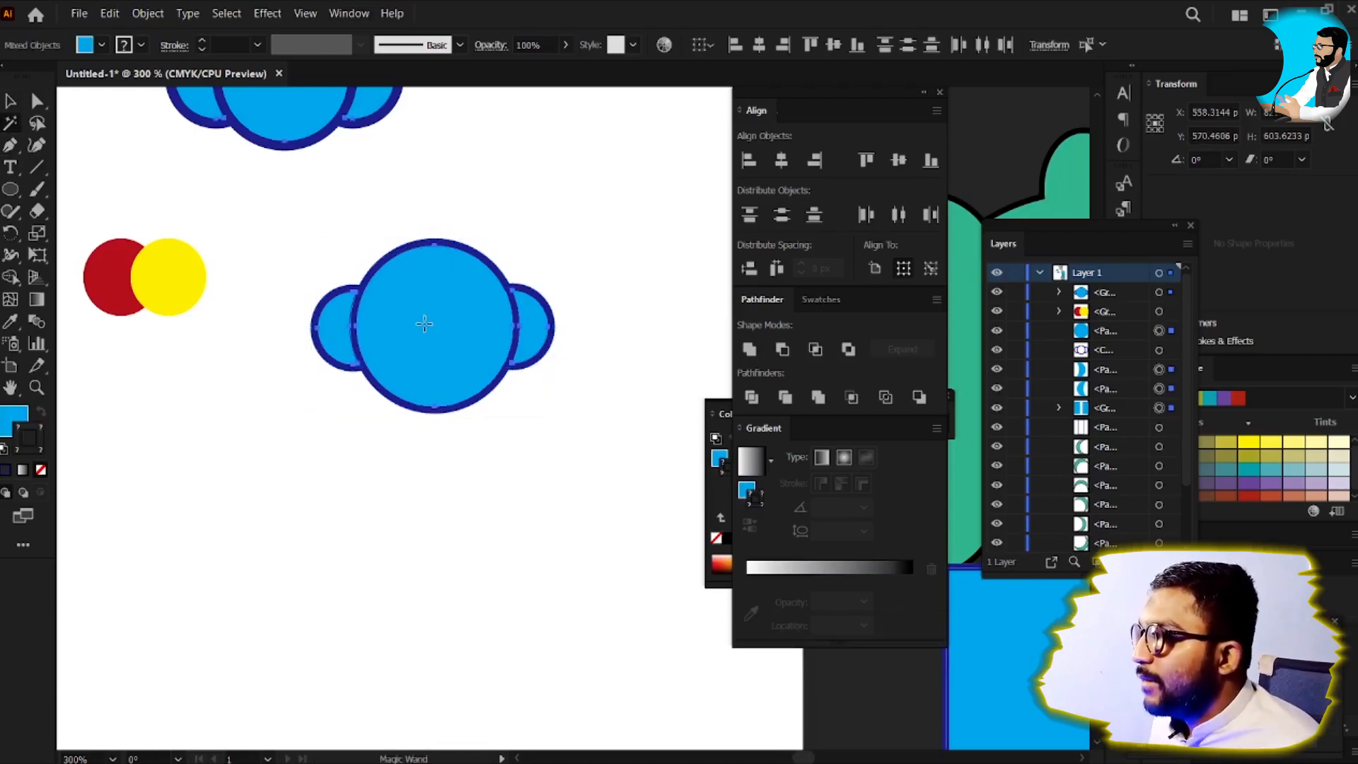
key(v)
scroll(470, 222, up, 1)
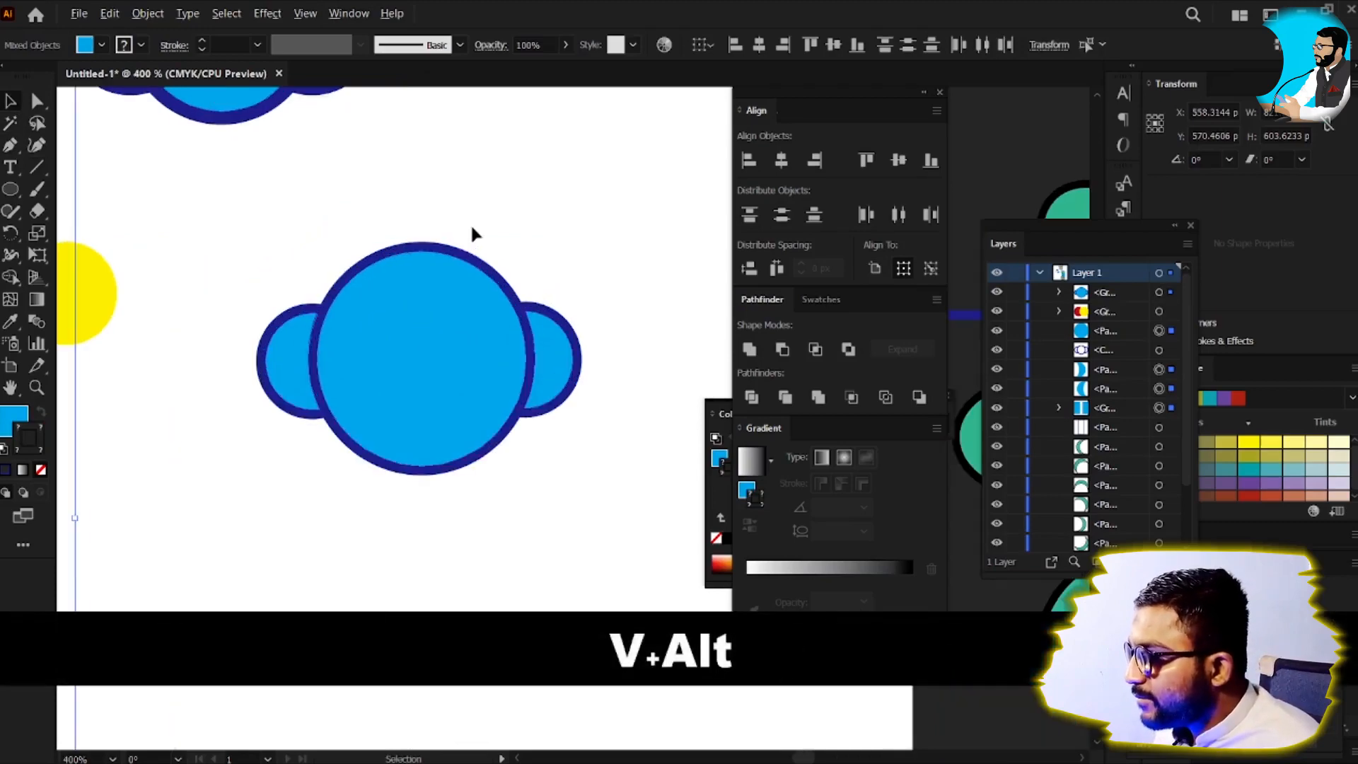
key(ctrl)
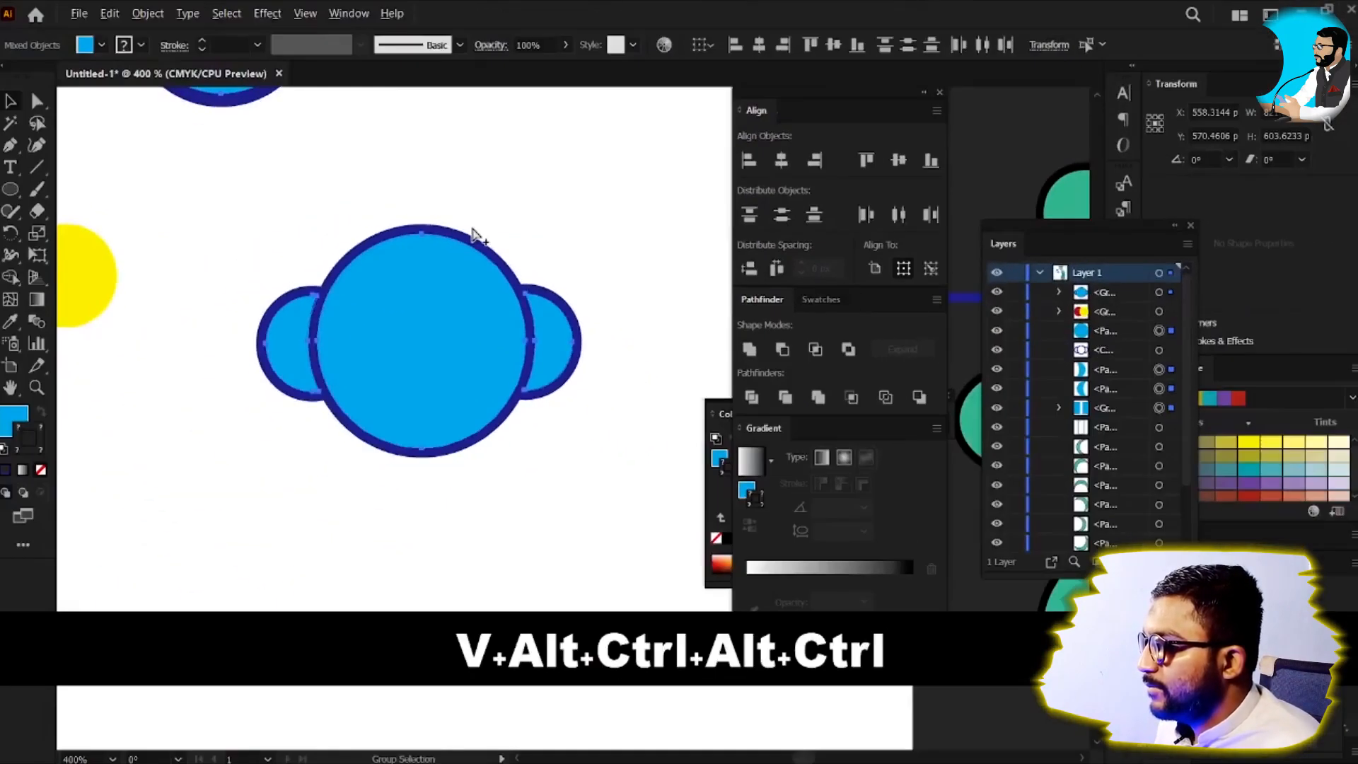
scroll(471, 226, down, 1)
scroll(472, 233, down, 1)
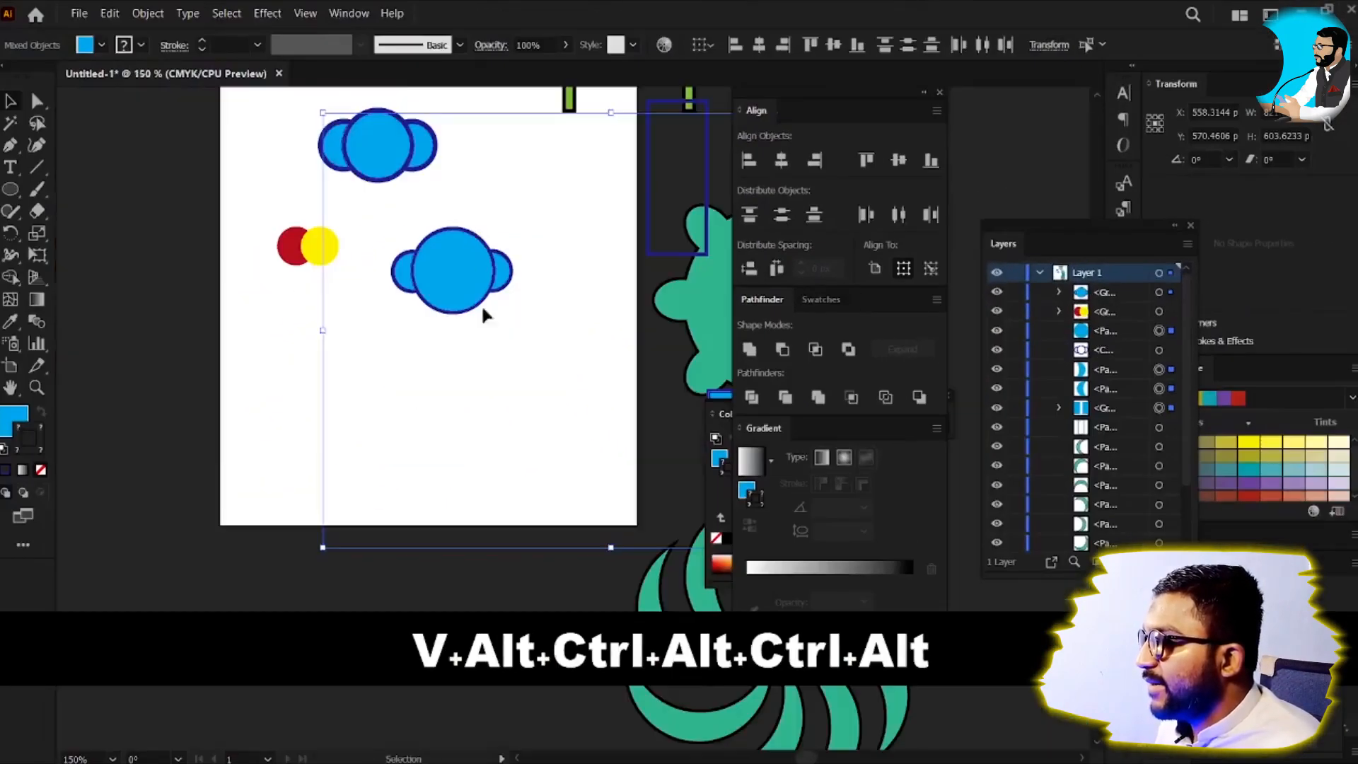
drag(485, 303, 373, 306)
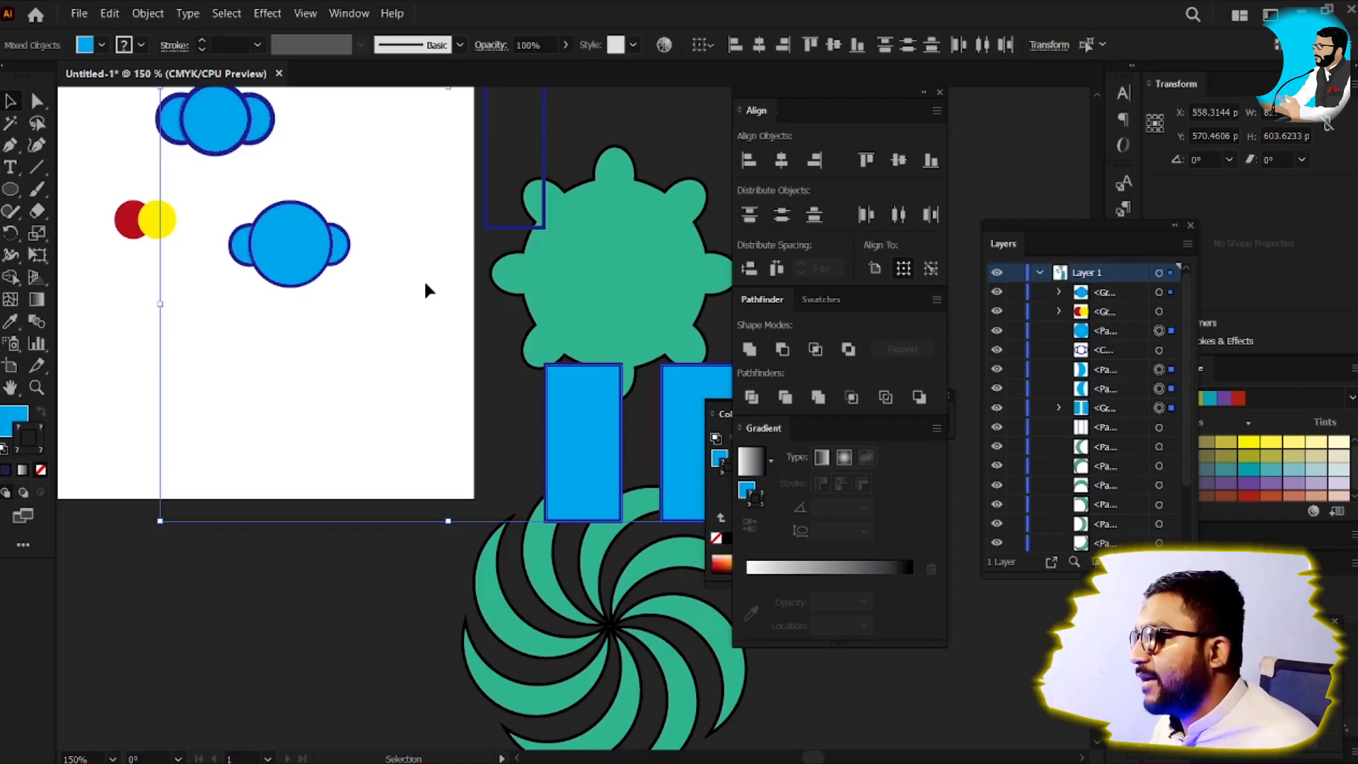
key(ctrl+z)
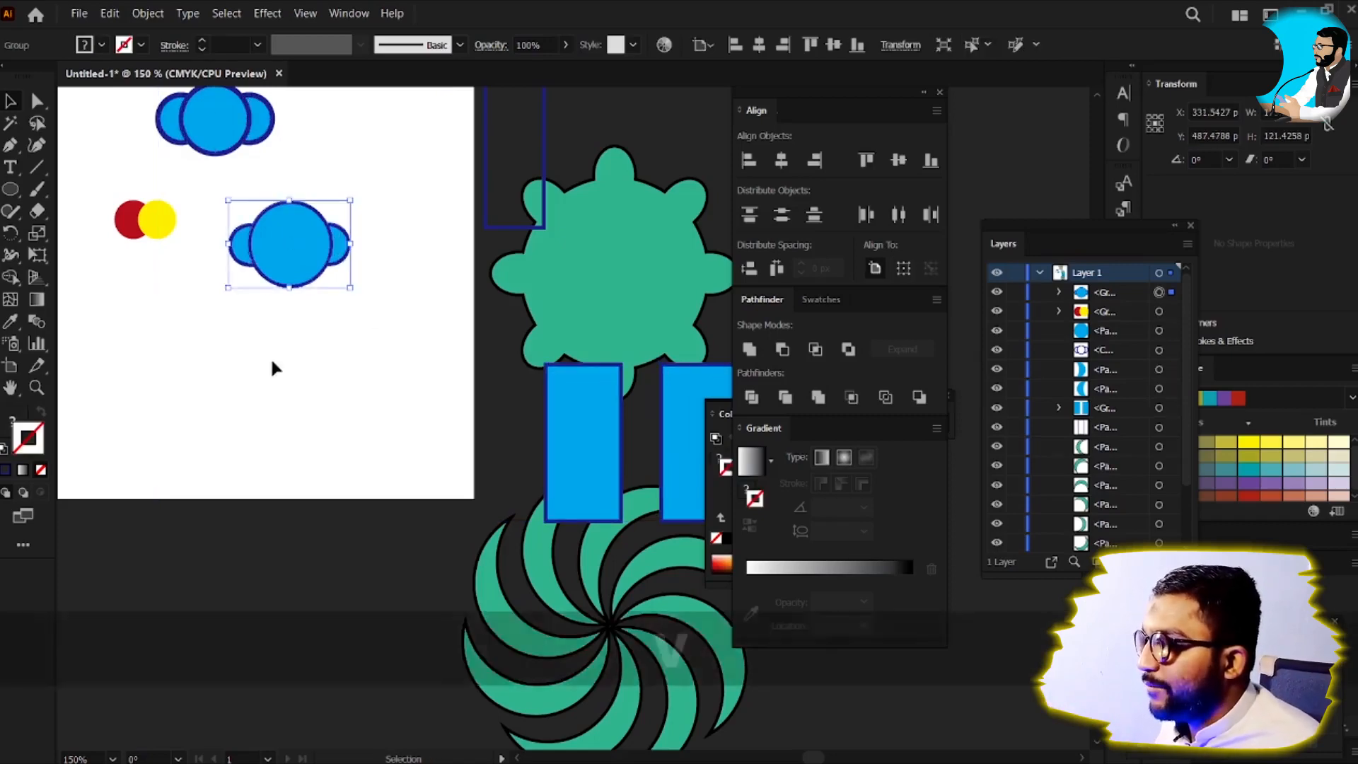
Step: Ungroup the merged circles and delete their dark blue outline compound path
right_click(291, 286)
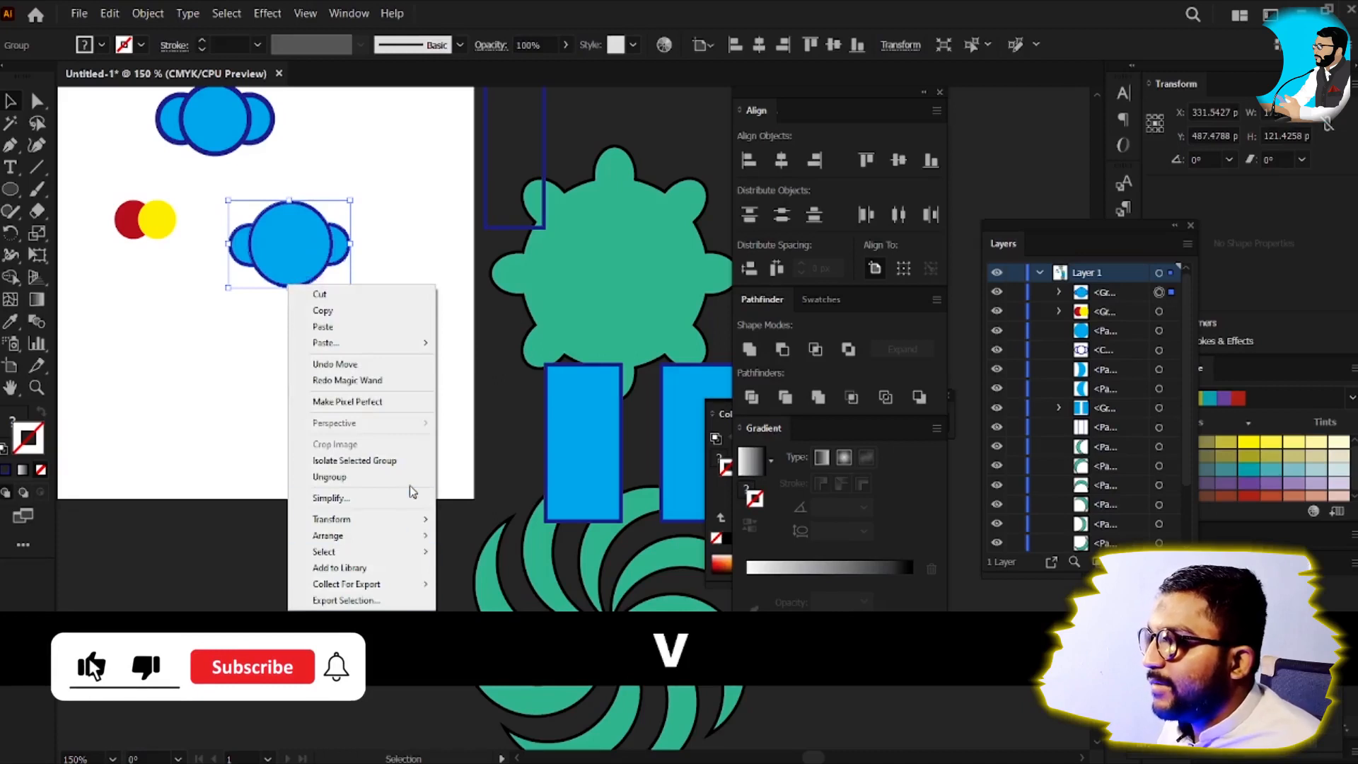
click(330, 477)
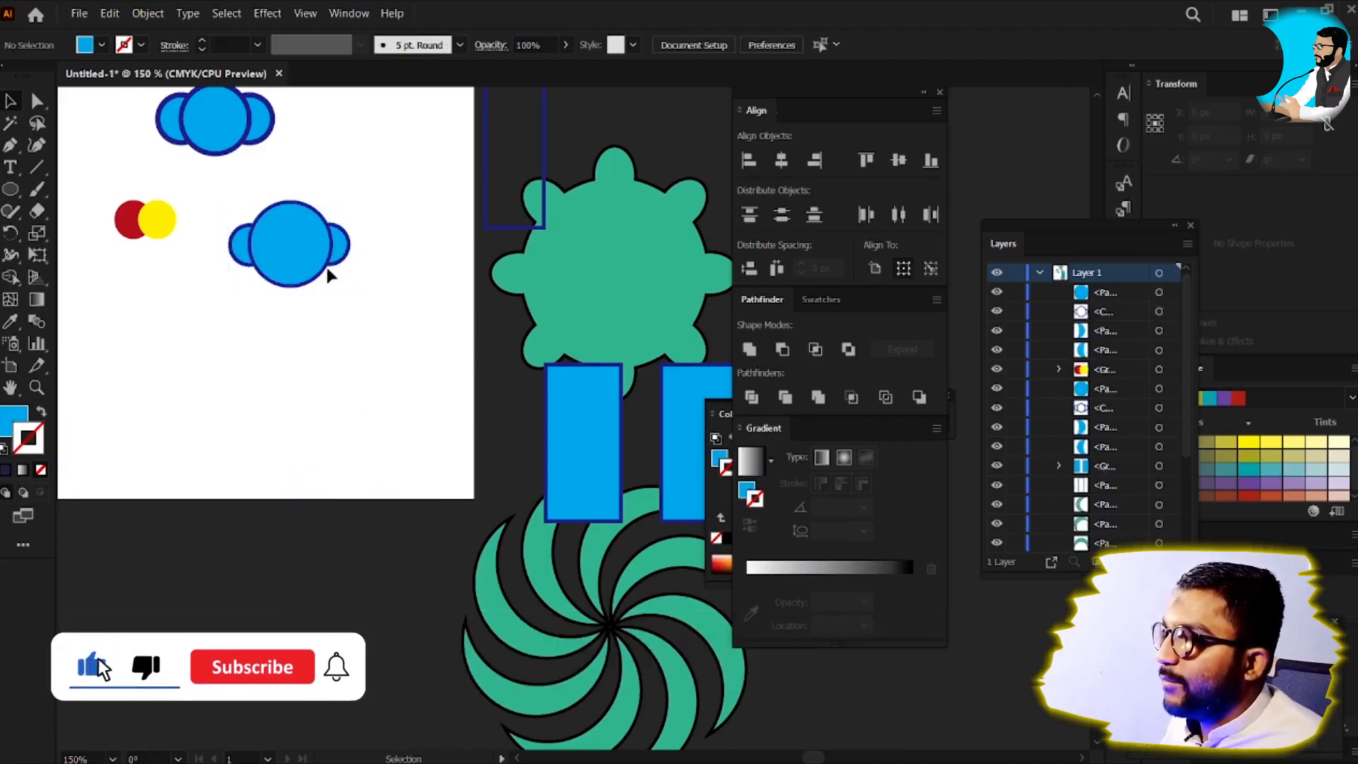
key(ctrl+8)
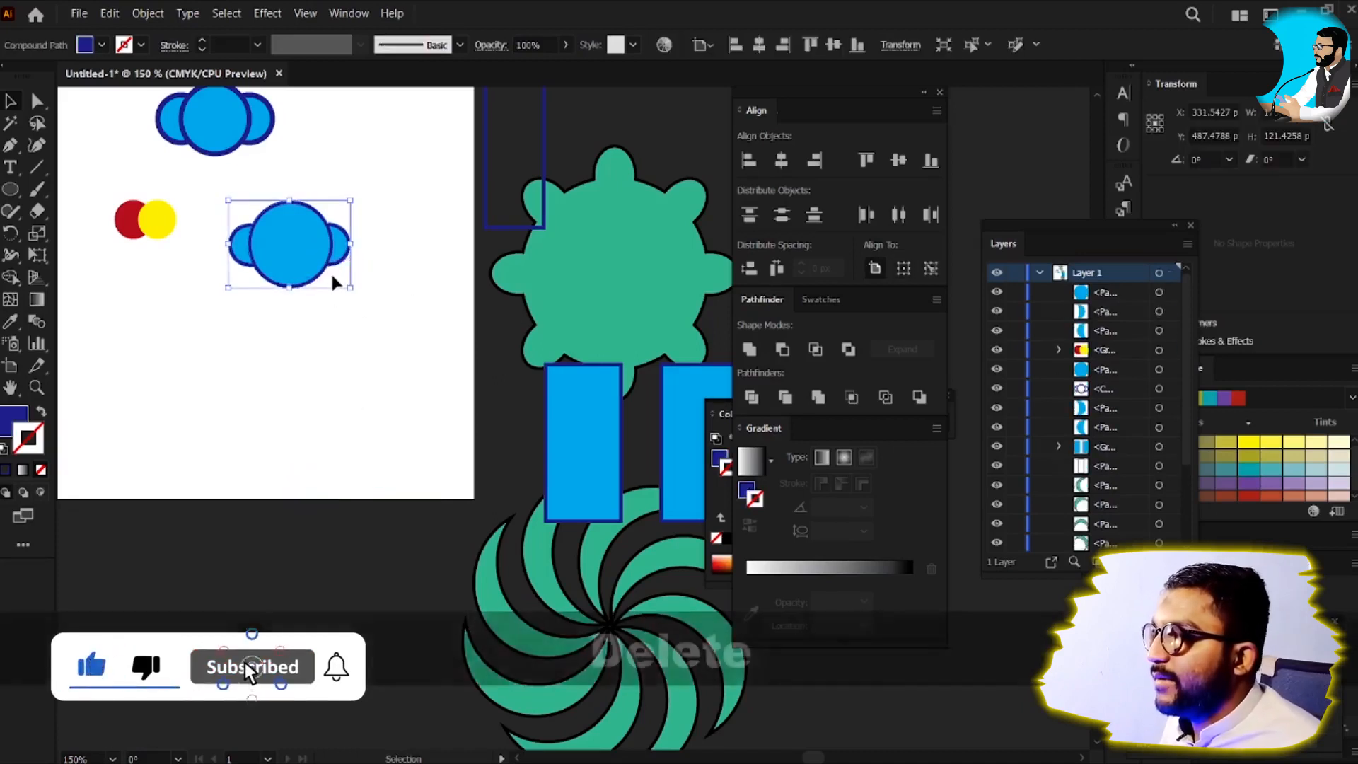
key(Delete)
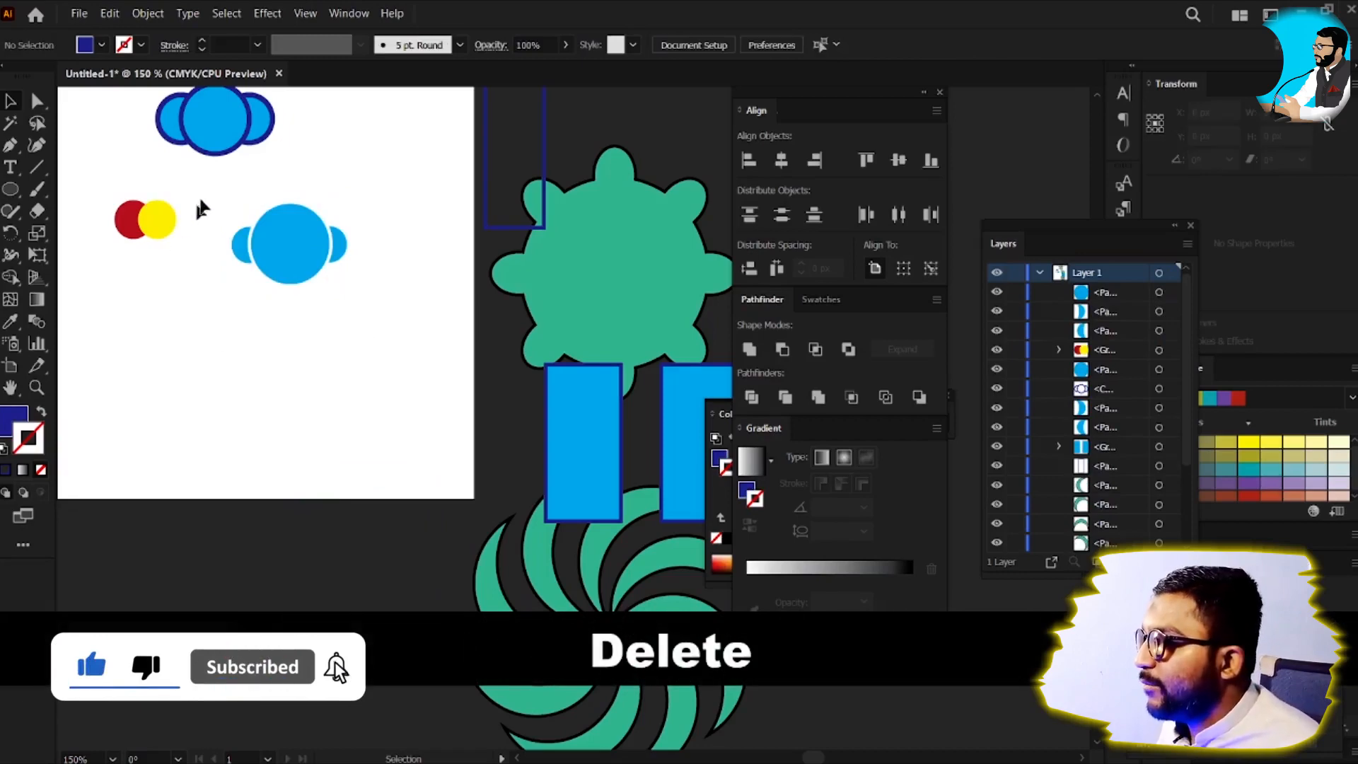
Step: Move the three light blue pieces off the artboard onto the dark canvas and examine the gaps between them
drag(205, 195, 370, 312)
drag(280, 394, 472, 374)
key(v)
drag(455, 264, 196, 354)
drag(181, 424, 279, 346)
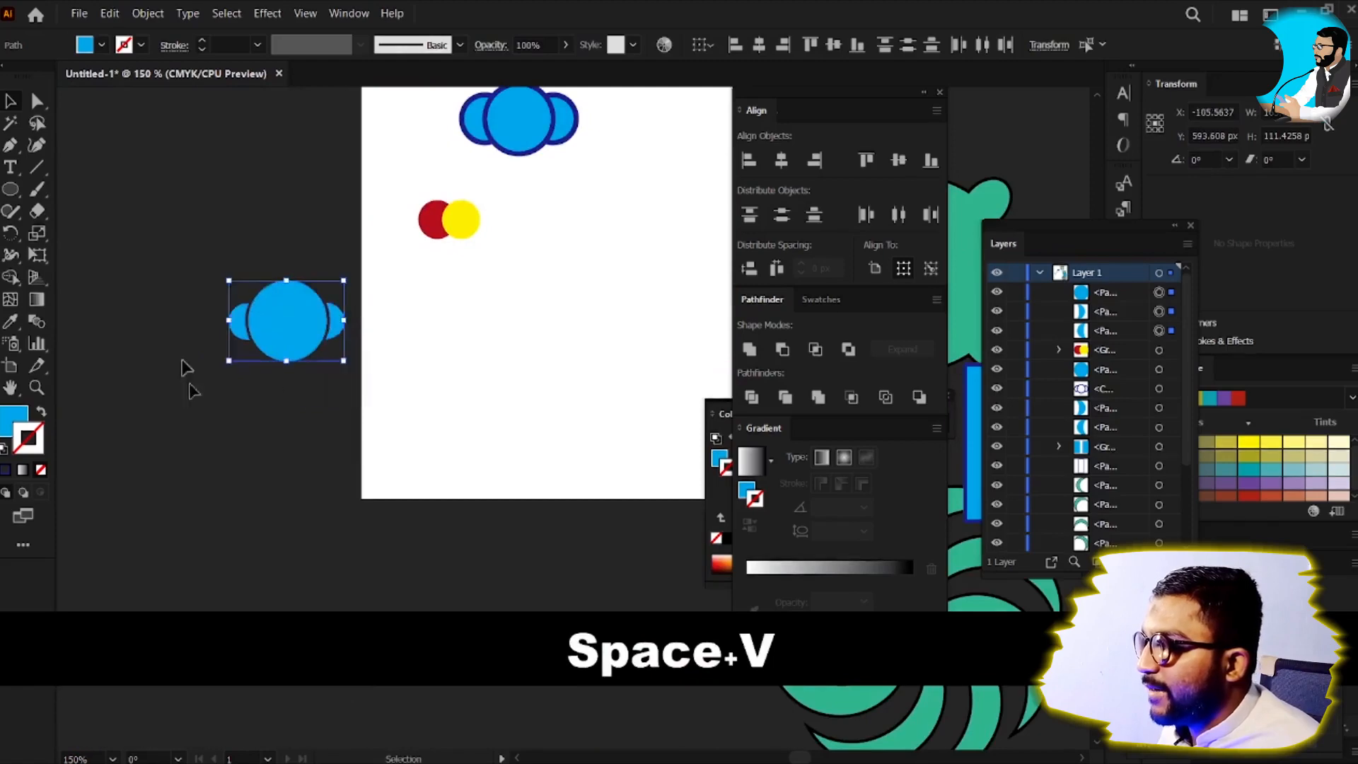
scroll(327, 346, up, 3)
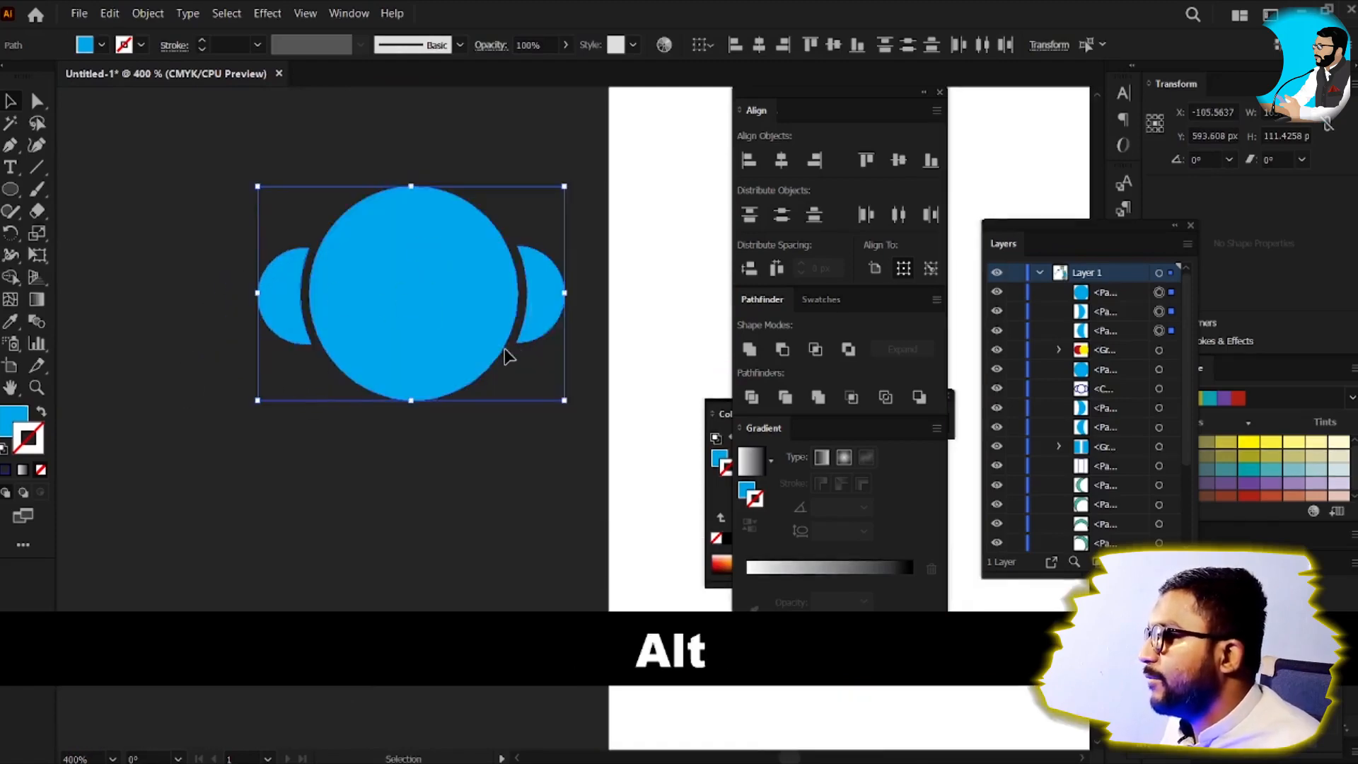
Step: Move the three light blue pieces back onto the artboard, beside the red and yellow circles
scroll(506, 355, down, 5)
drag(485, 394, 559, 273)
scroll(663, 235, up, 3)
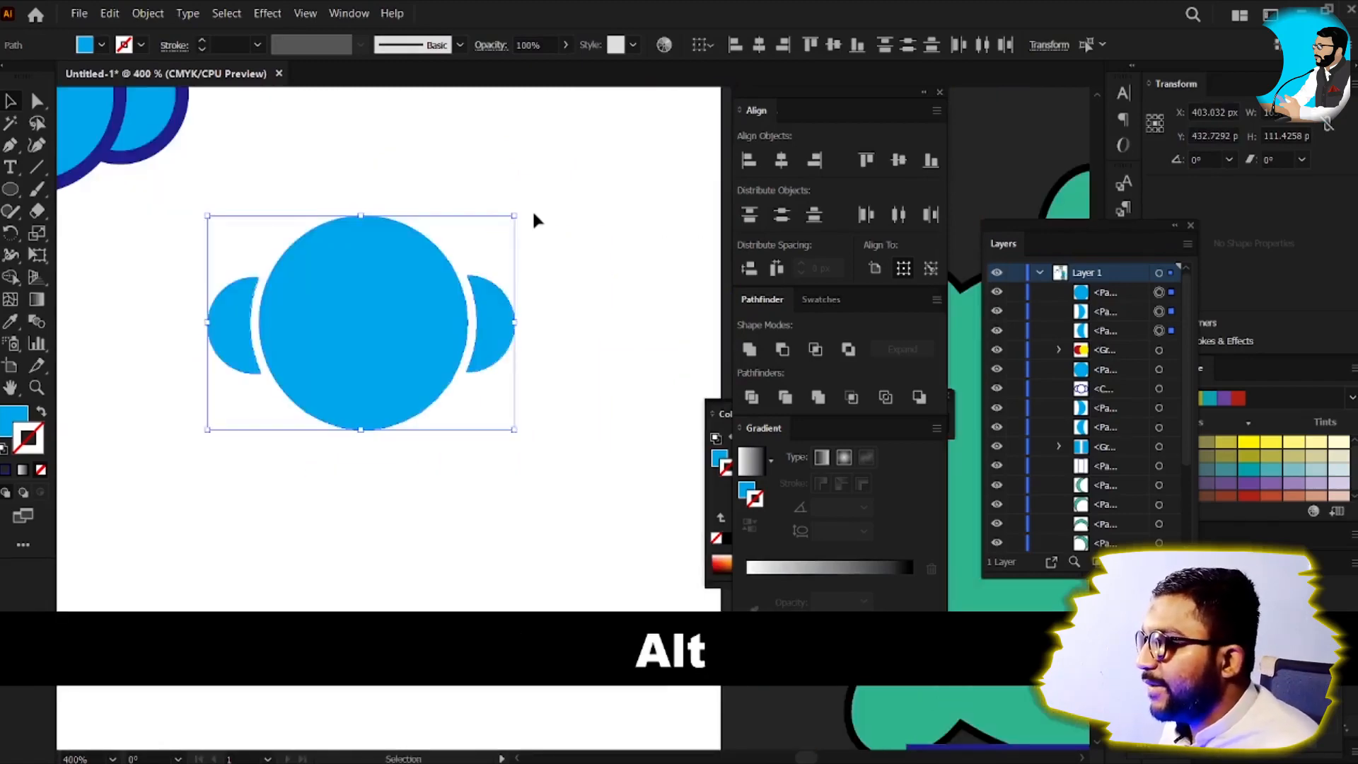
key(v)
scroll(507, 280, down, 2)
mouse_move(497, 358)
mouse_down()
mouse_move(485, 461)
mouse_move(517, 370)
mouse_up()
drag(475, 425, 503, 336)
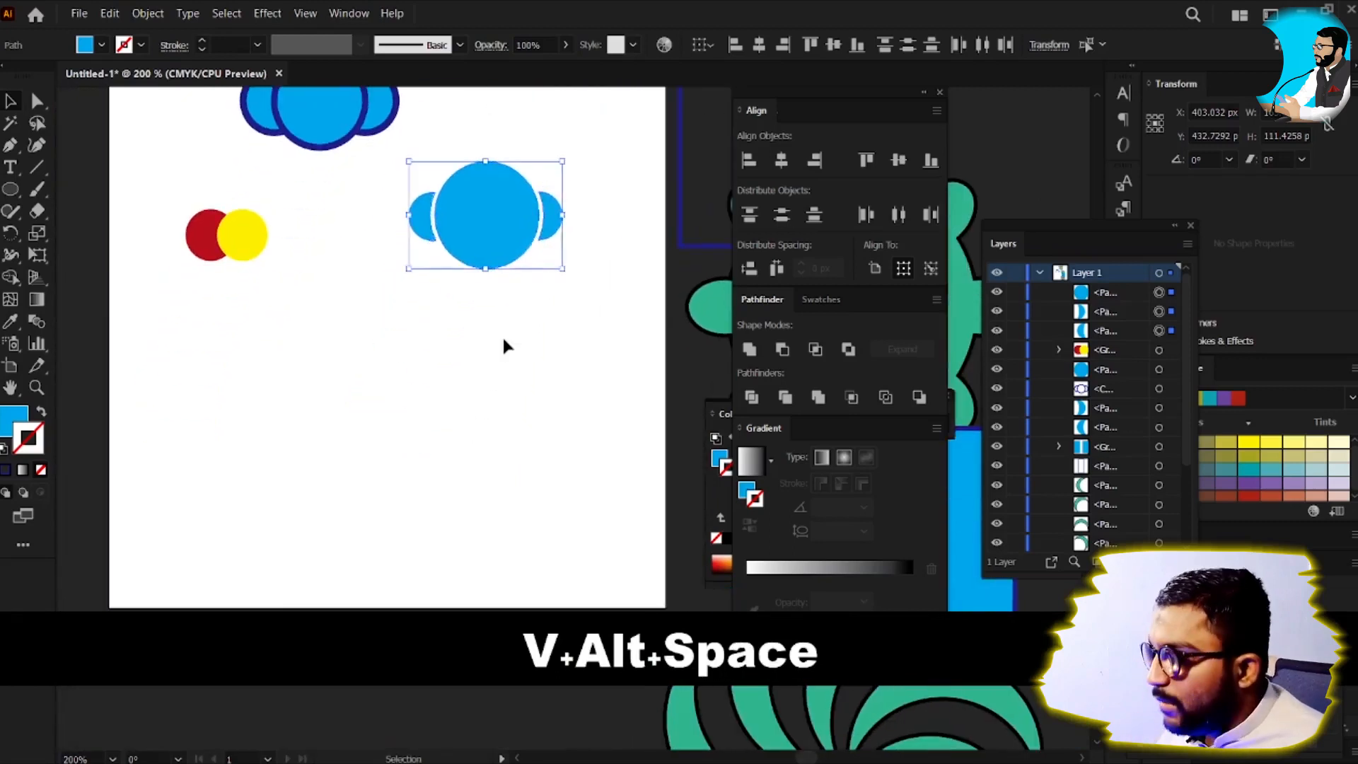
Step: Draw a light blue rounded rectangle about 199 by 133 px in the empty area below the circle shapes
click(11, 190)
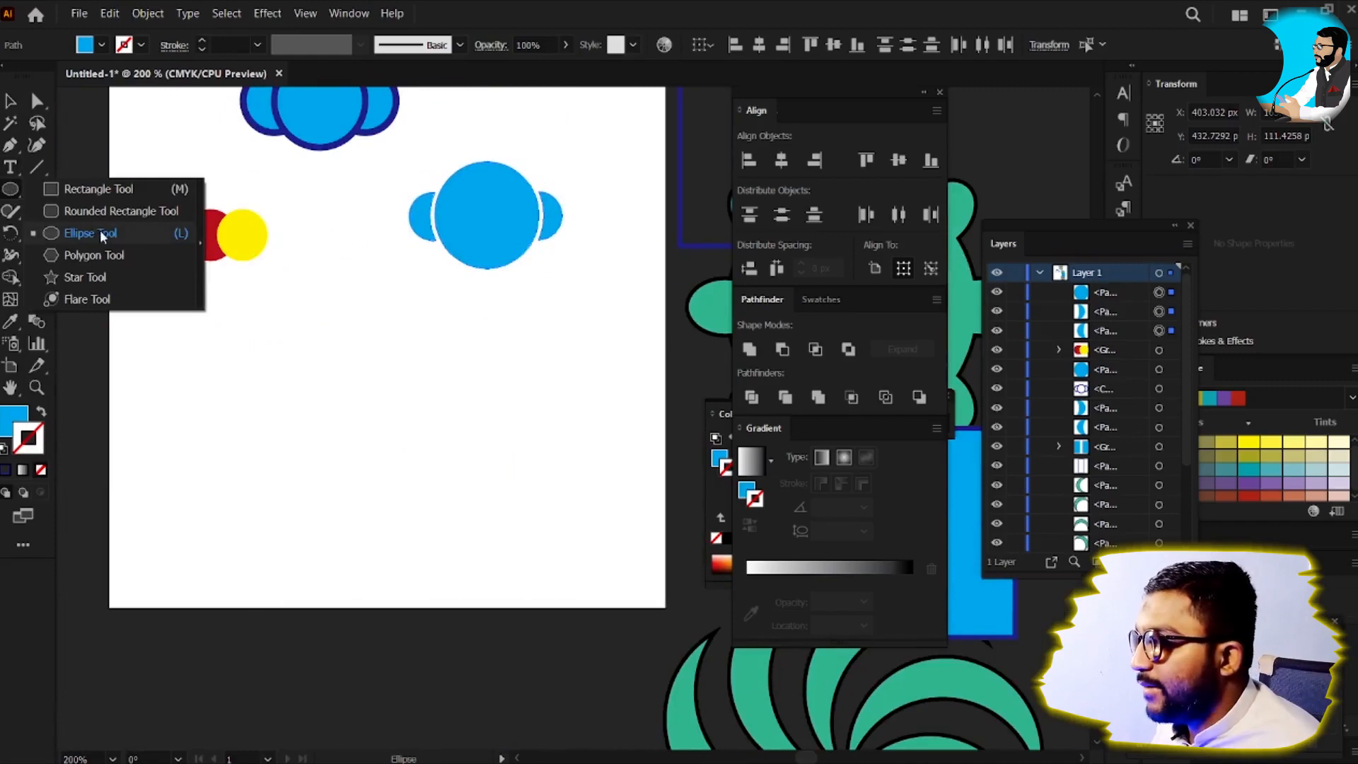
click(109, 211)
drag(274, 341, 460, 467)
key(v)
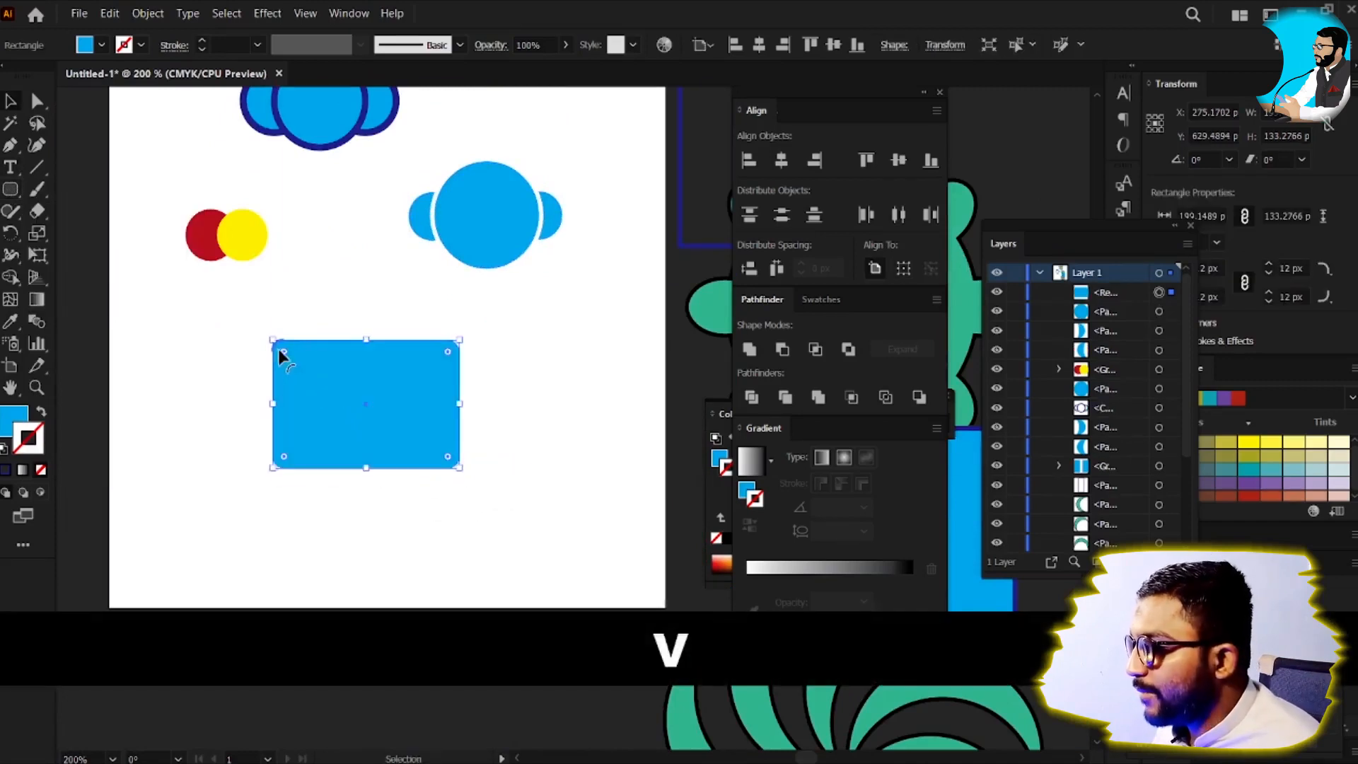
Step: Draw a square-cornered rectangle about 282 by 58 px across the upper part of the rounded rectangle
scroll(439, 385, up, 1)
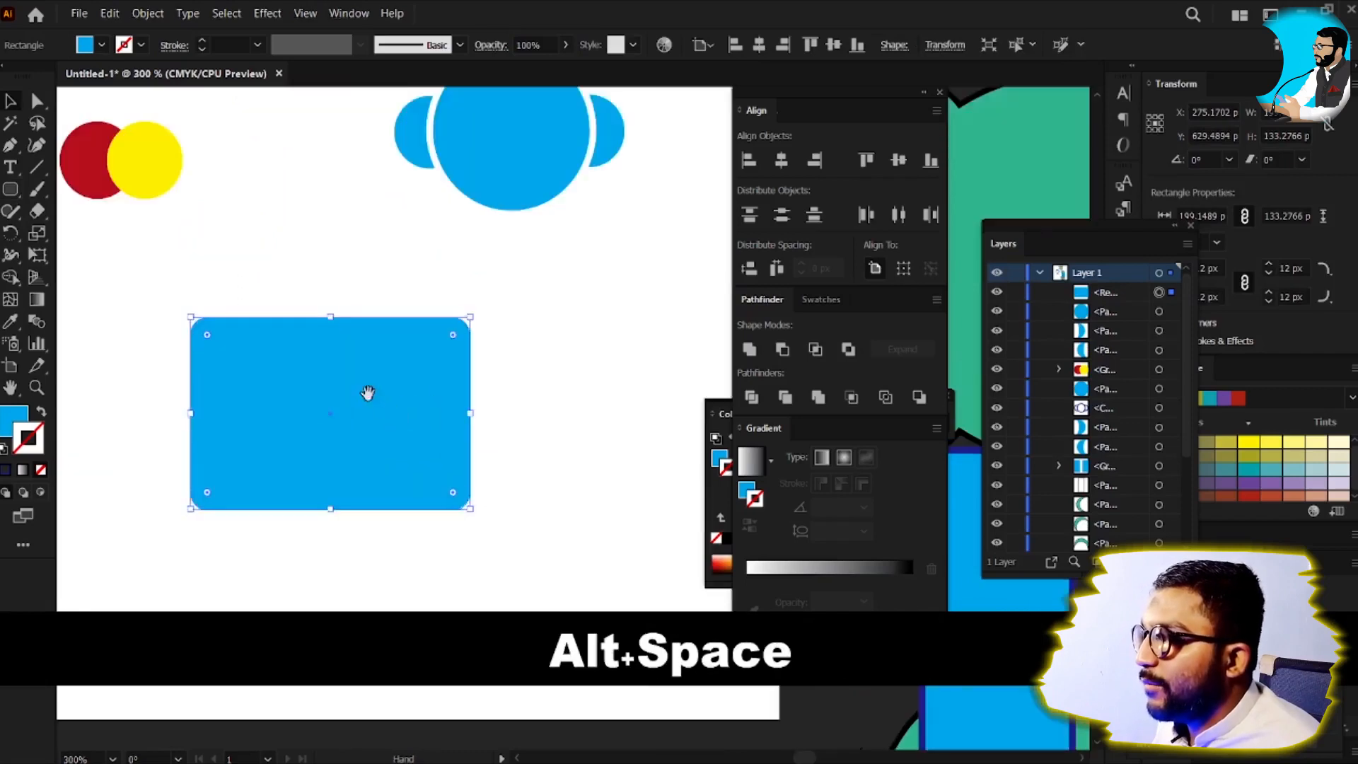
drag(367, 391, 393, 344)
drag(9, 191, 549, 280)
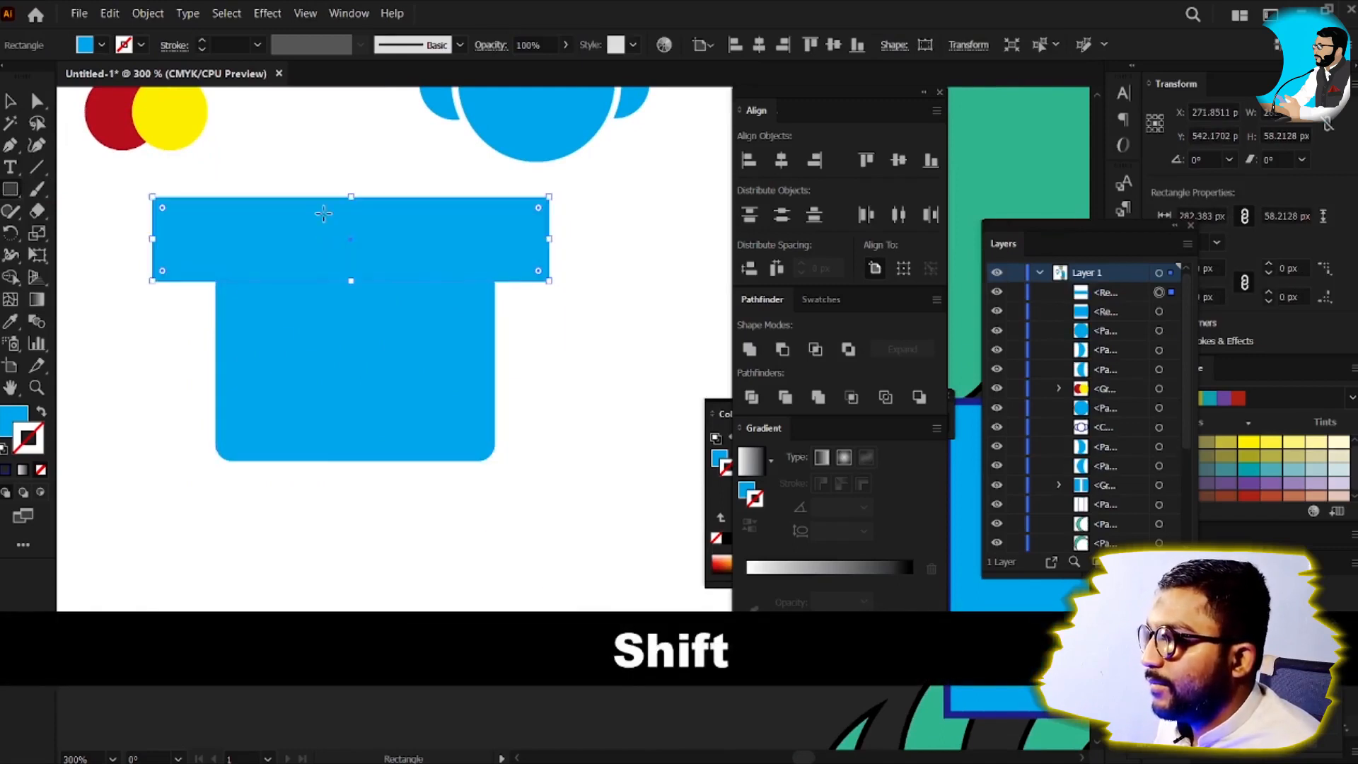
Step: Stretch the square-cornered rectangle upward to a height of about 75 px
key(v)
drag(354, 196, 357, 174)
key(space)
drag(325, 219, 325, 264)
Step: Scale the upper rectangle's two top anchor points together into one central apex, forming a triangular roof
click(37, 233)
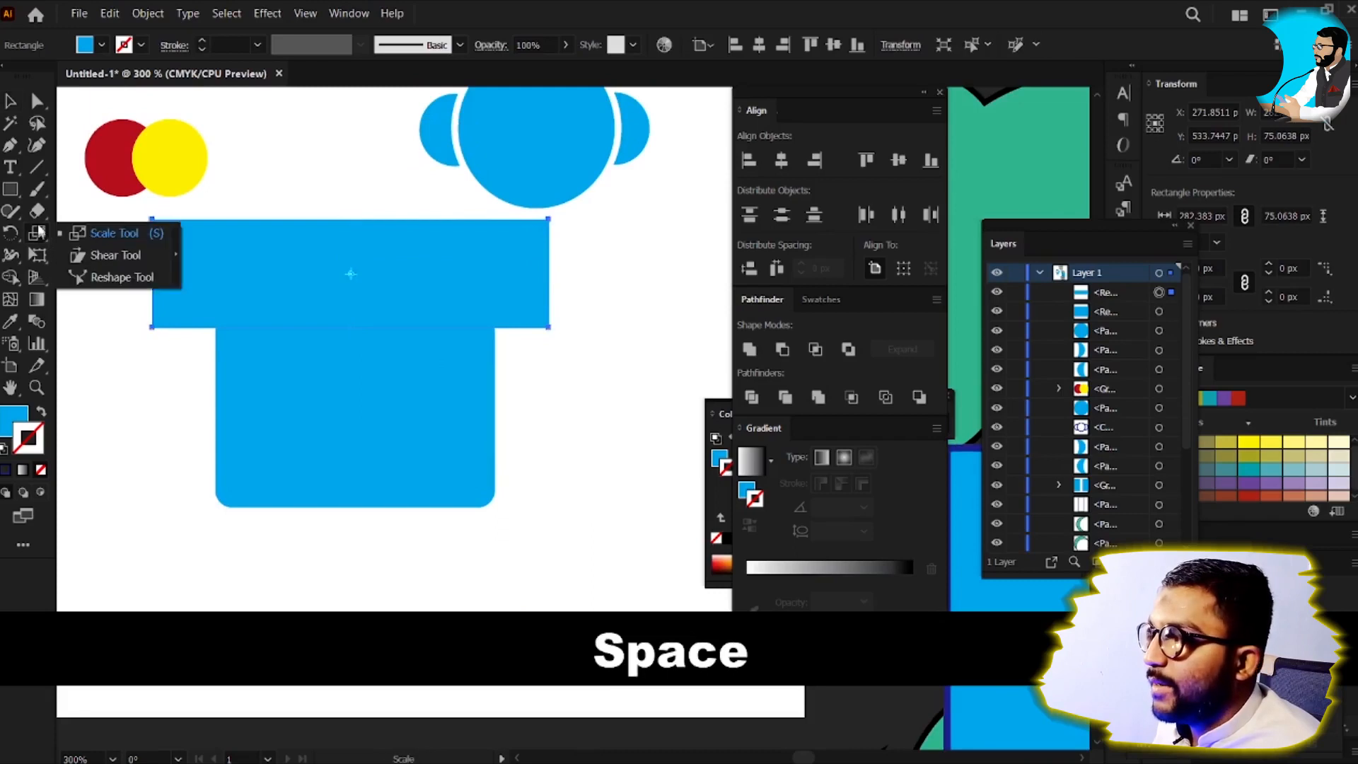
mouse_move(37, 212)
mouse_down()
mouse_move(106, 216)
mouse_move(49, 237)
mouse_move(106, 253)
mouse_move(152, 226)
mouse_move(578, 264)
mouse_move(581, 251)
mouse_up()
key(a)
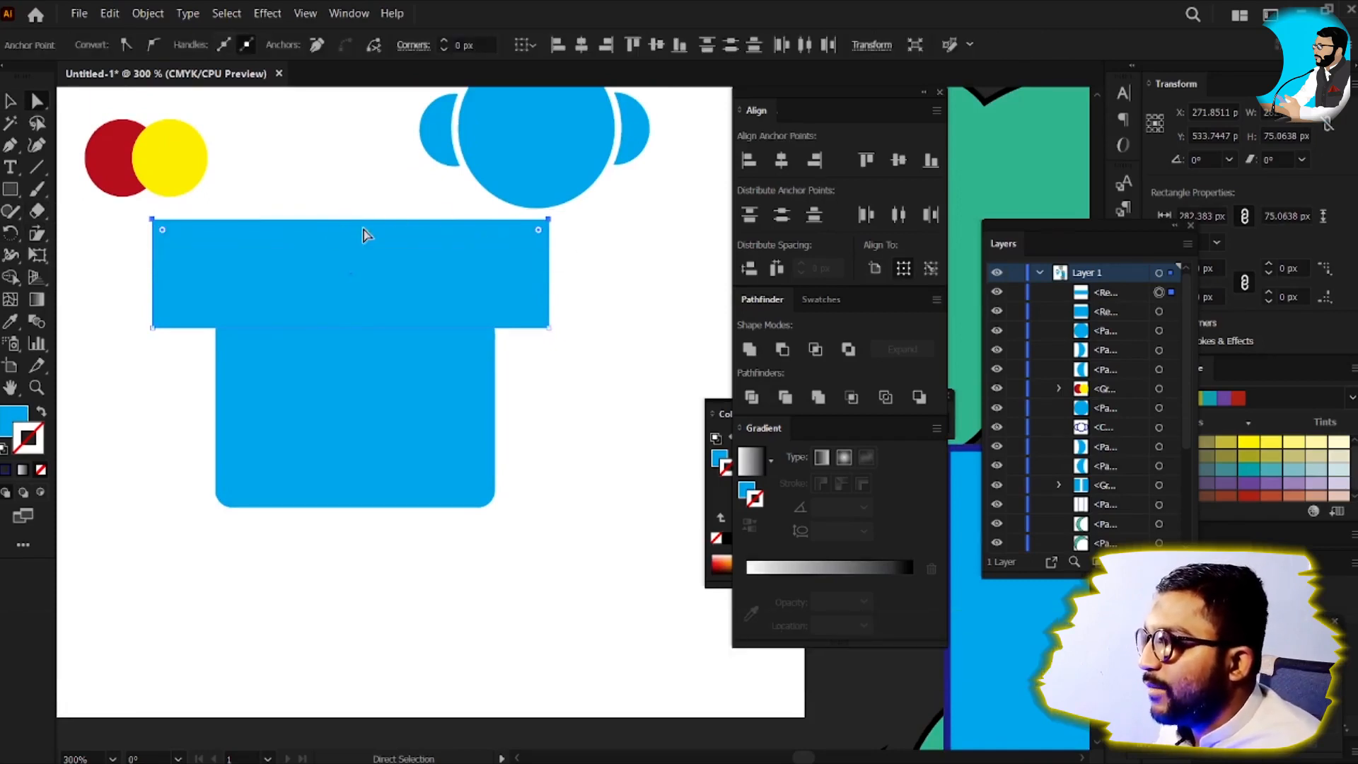
key(s)
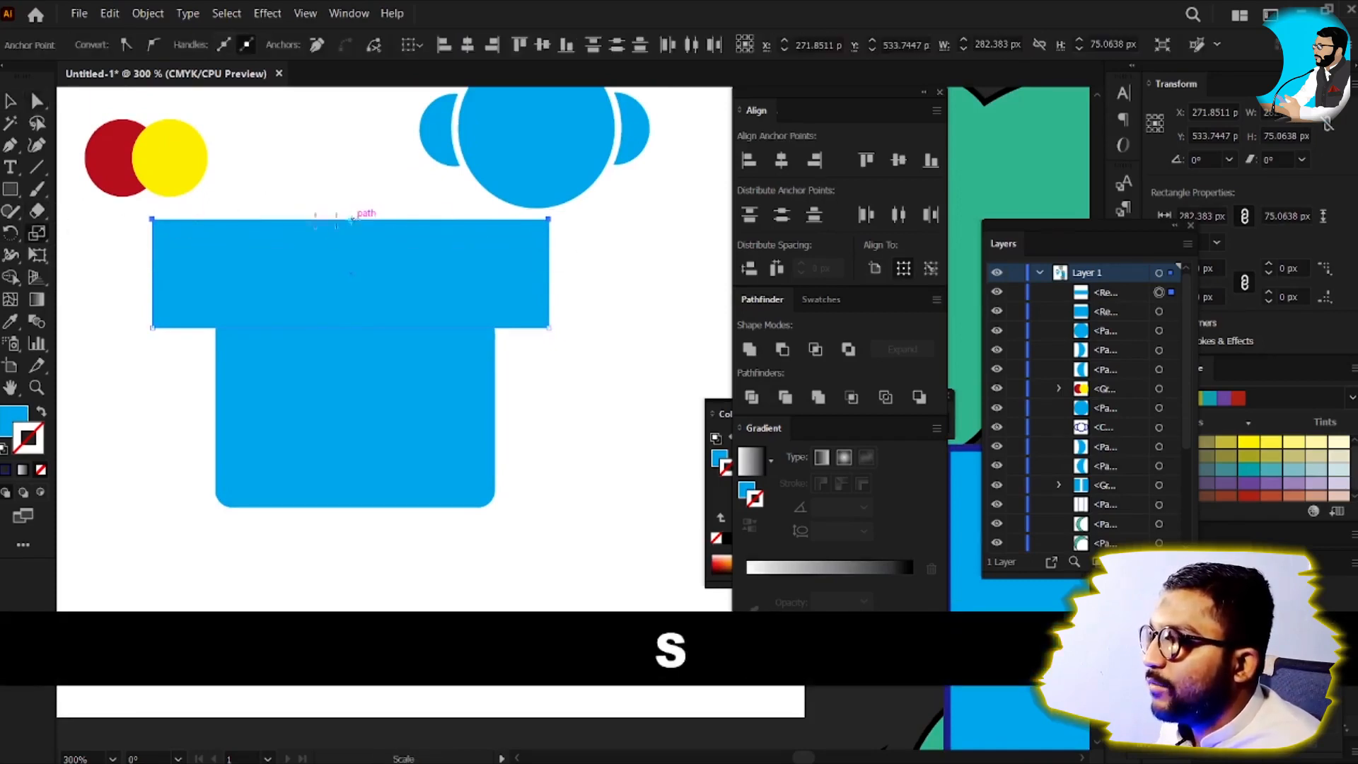
drag(159, 218, 349, 223)
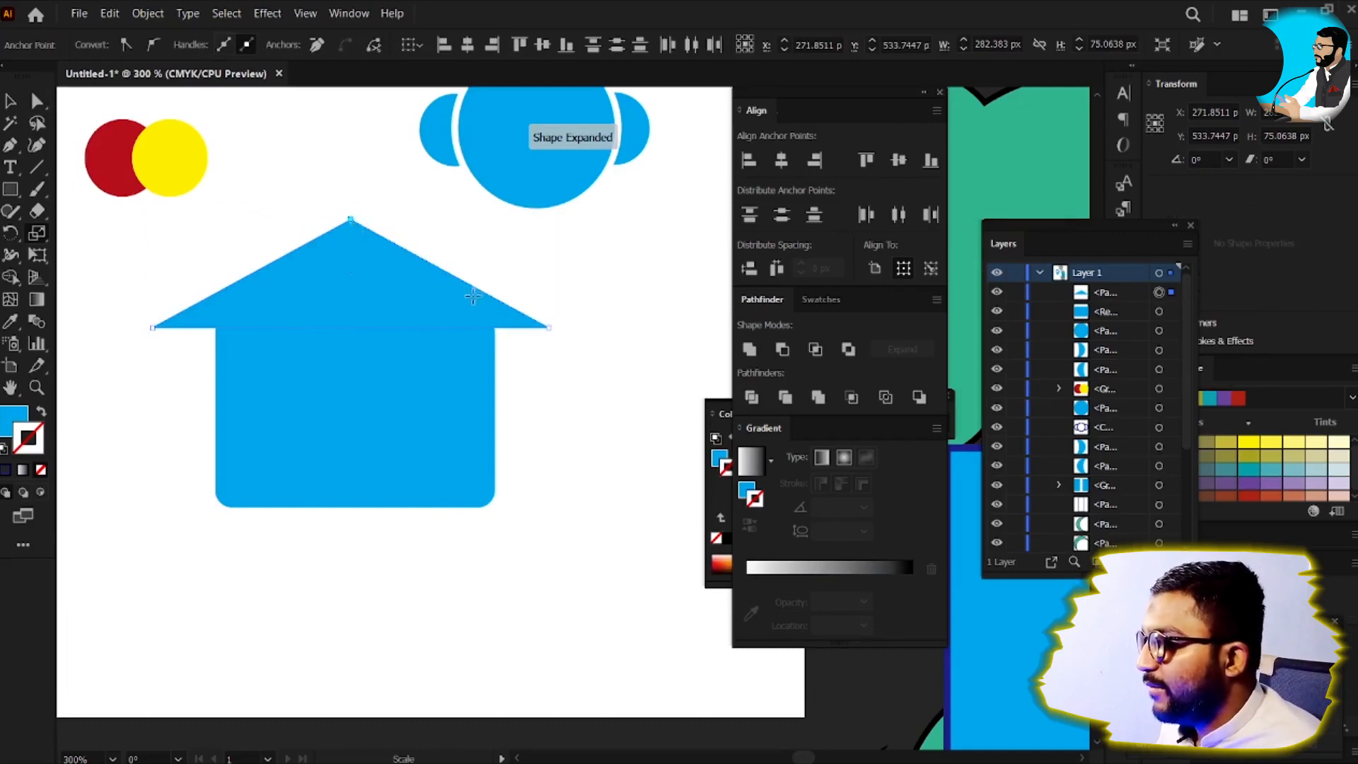
Step: Combine the triangular roof and the rounded rectangle body into one house shape with the Pathfinder Merge operation
key(v)
key(space)
drag(363, 431, 364, 370)
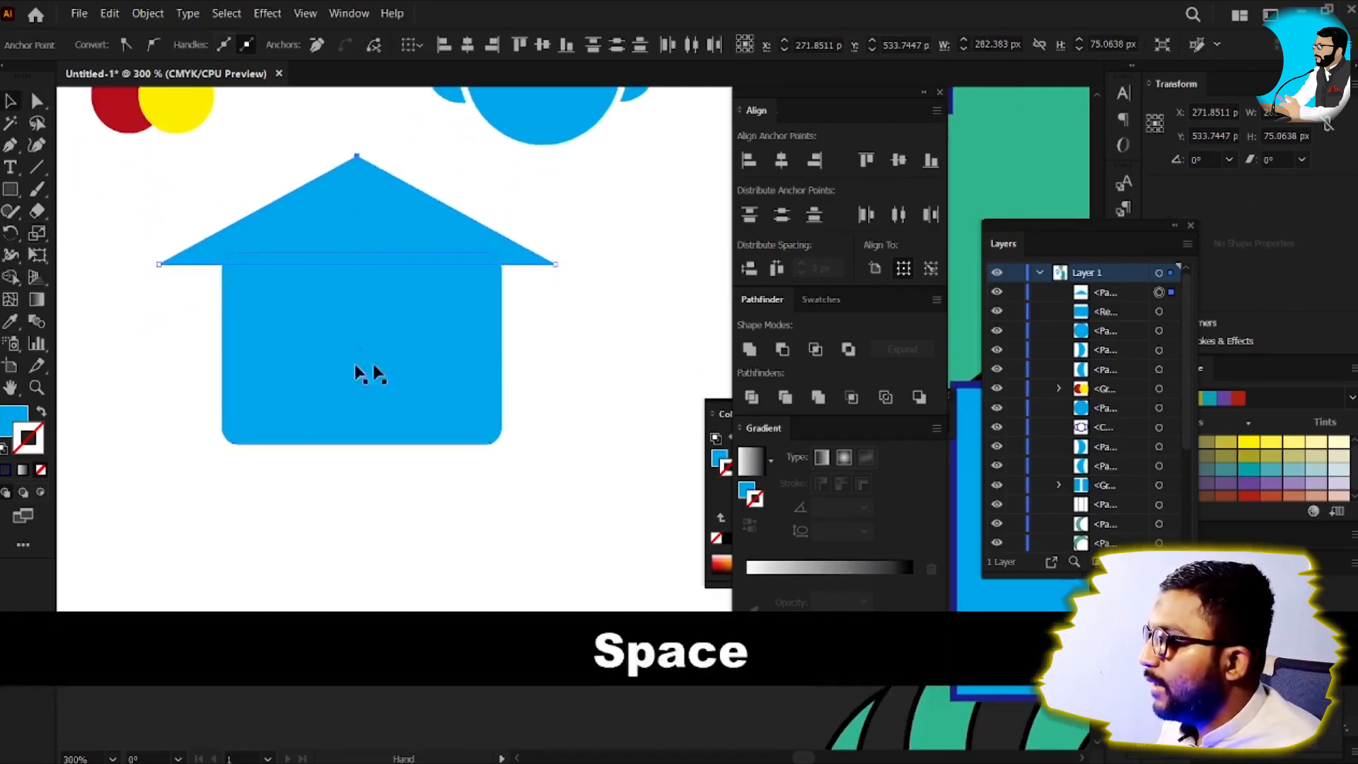
key(v)
drag(199, 195, 364, 395)
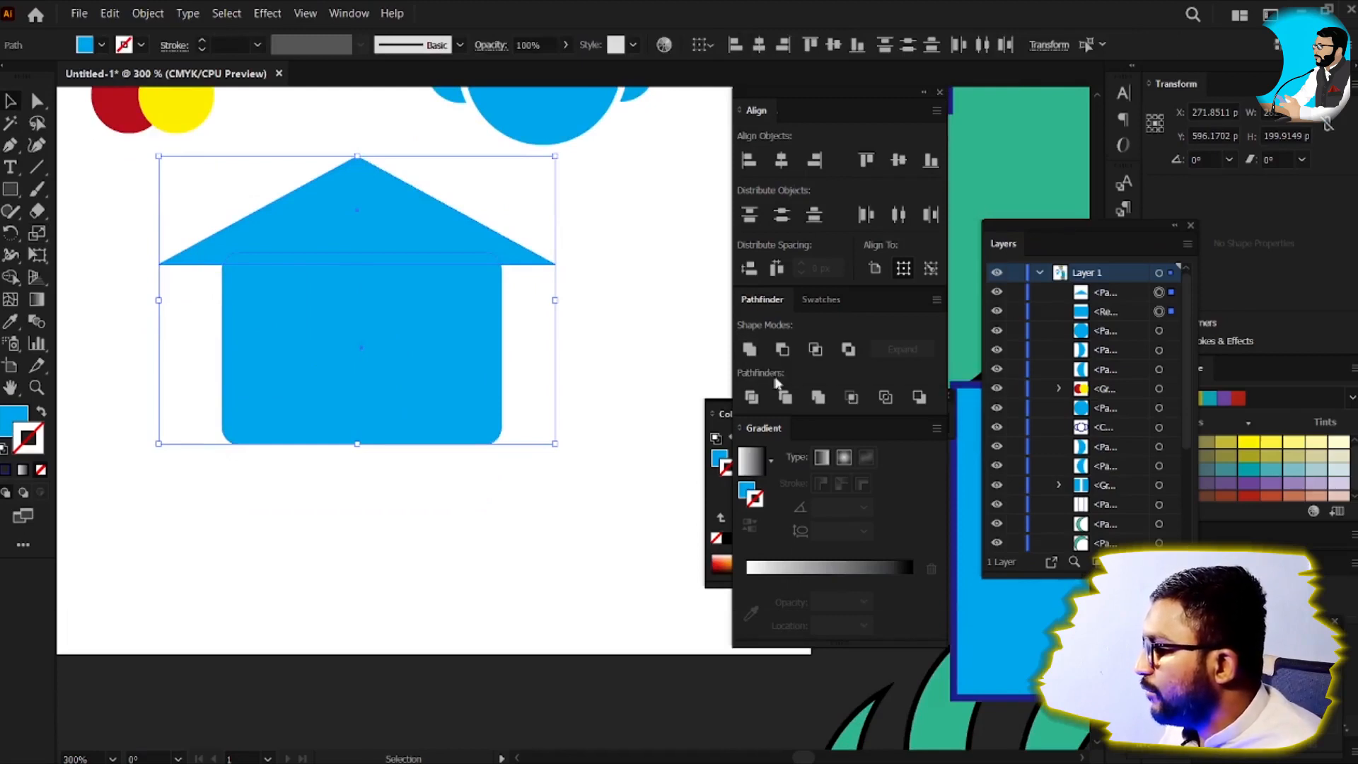
click(818, 397)
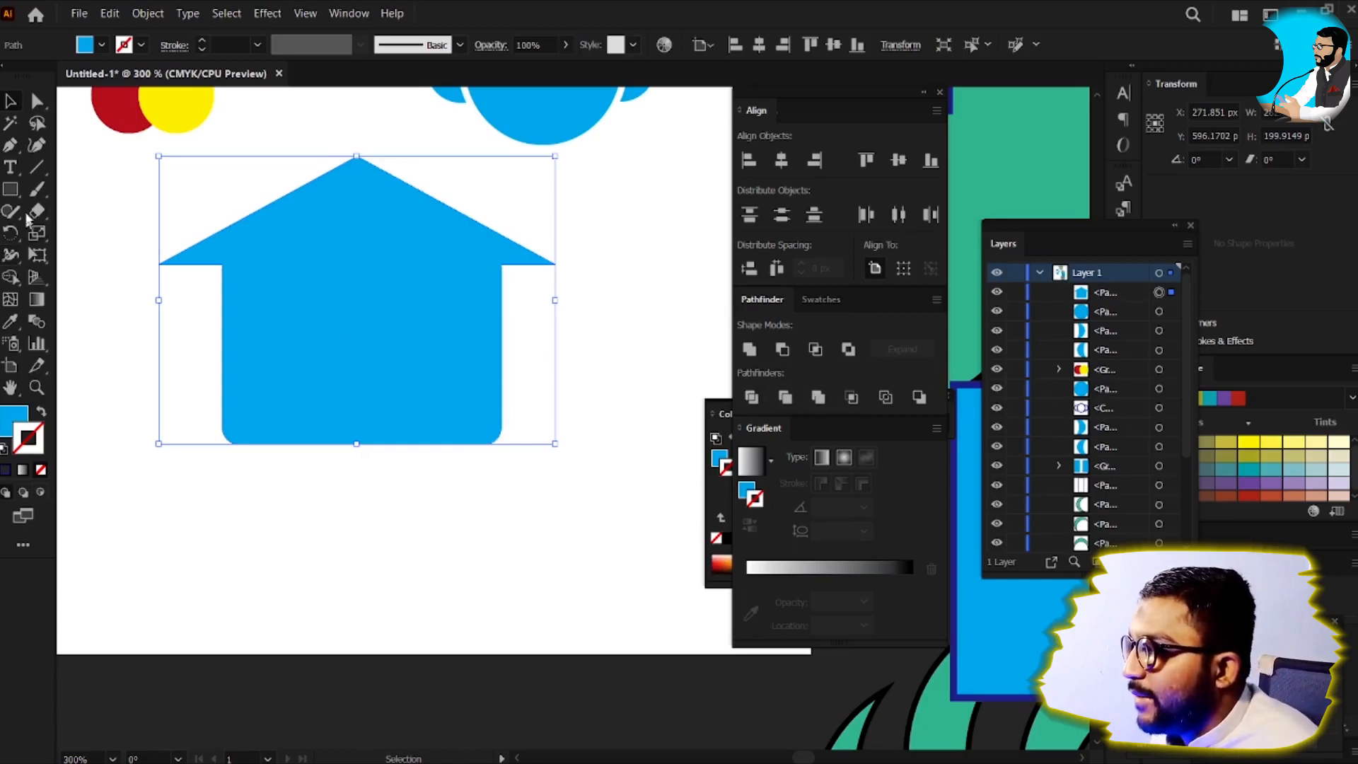
Step: Draw a door rectangle about 45 by 82 px on the house and move it down to the base edge
click(8, 189)
scroll(467, 273, up, 1)
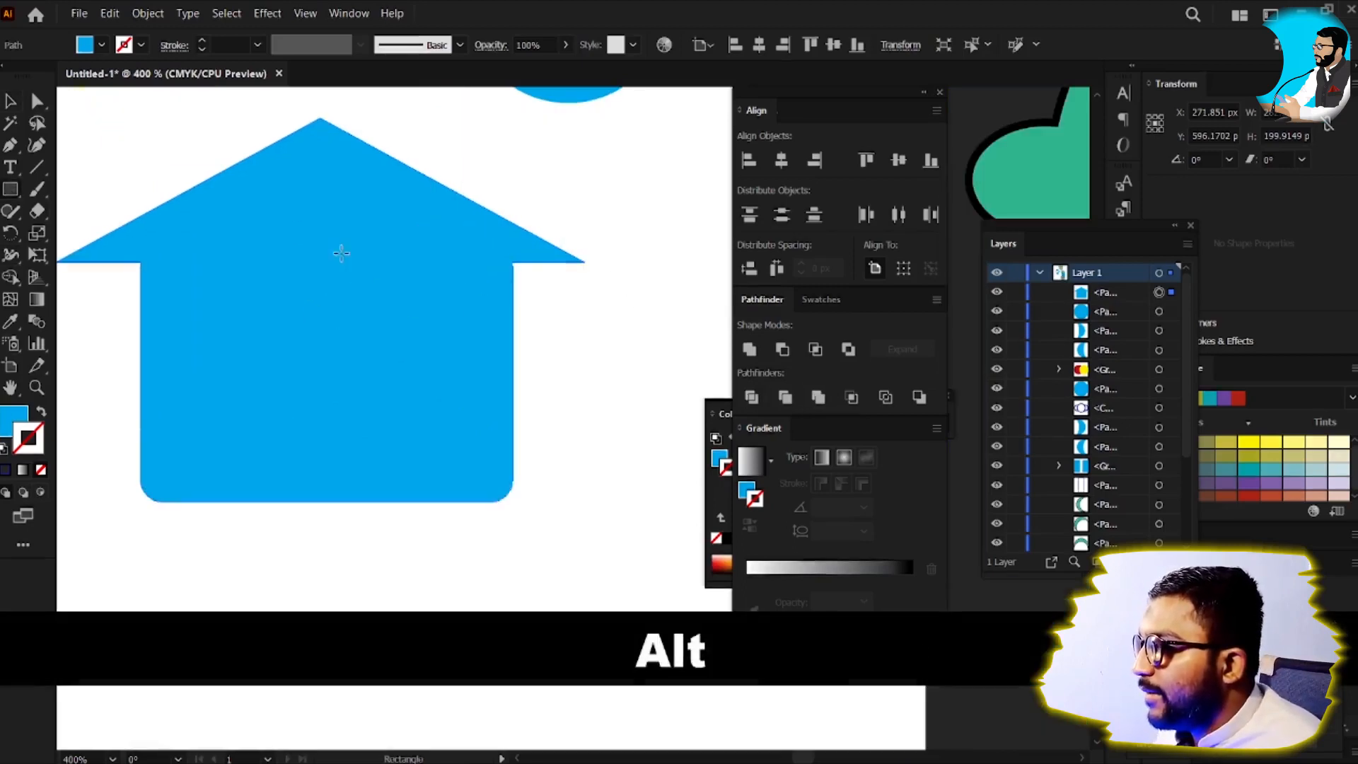
drag(301, 220, 384, 380)
key(v)
drag(324, 333, 329, 450)
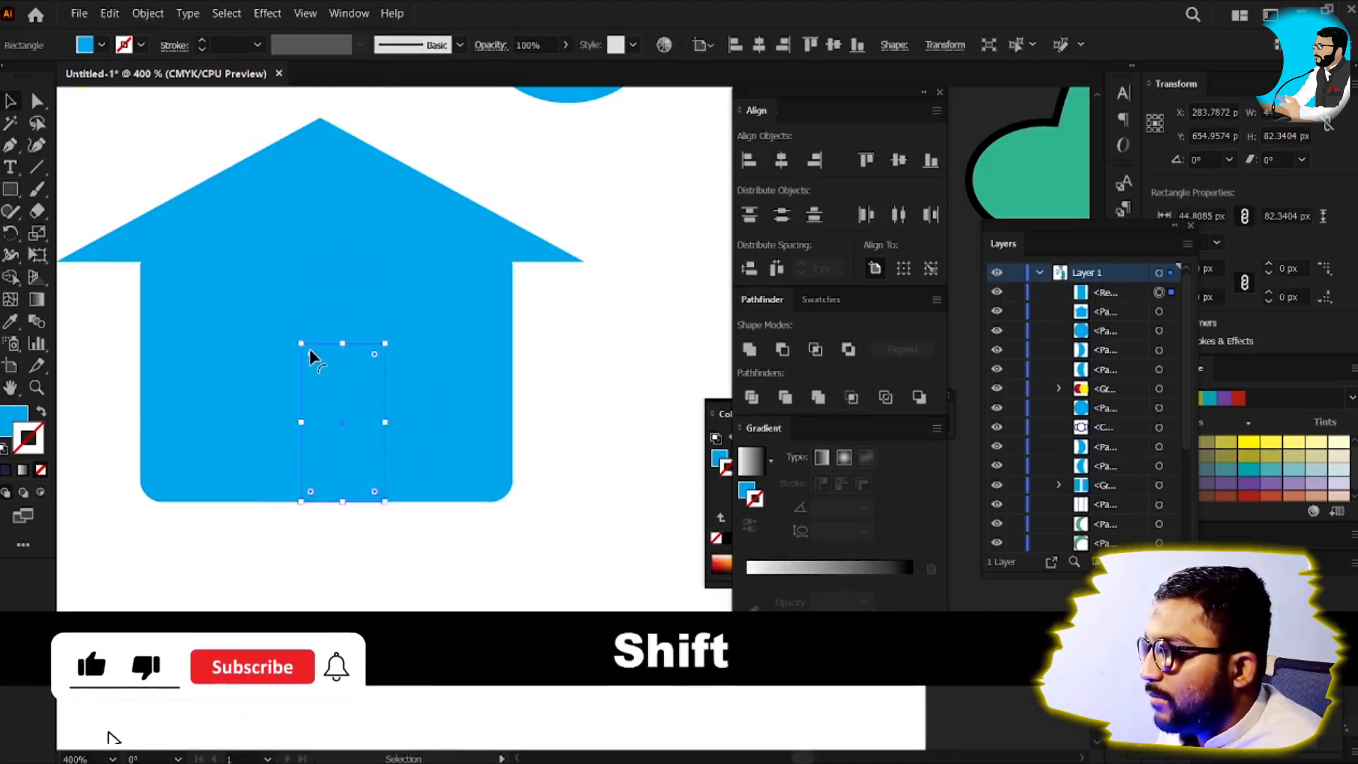
Step: Round the door's two top corners to about 18.57 px and make its two bottom corners square
drag(309, 351, 339, 379)
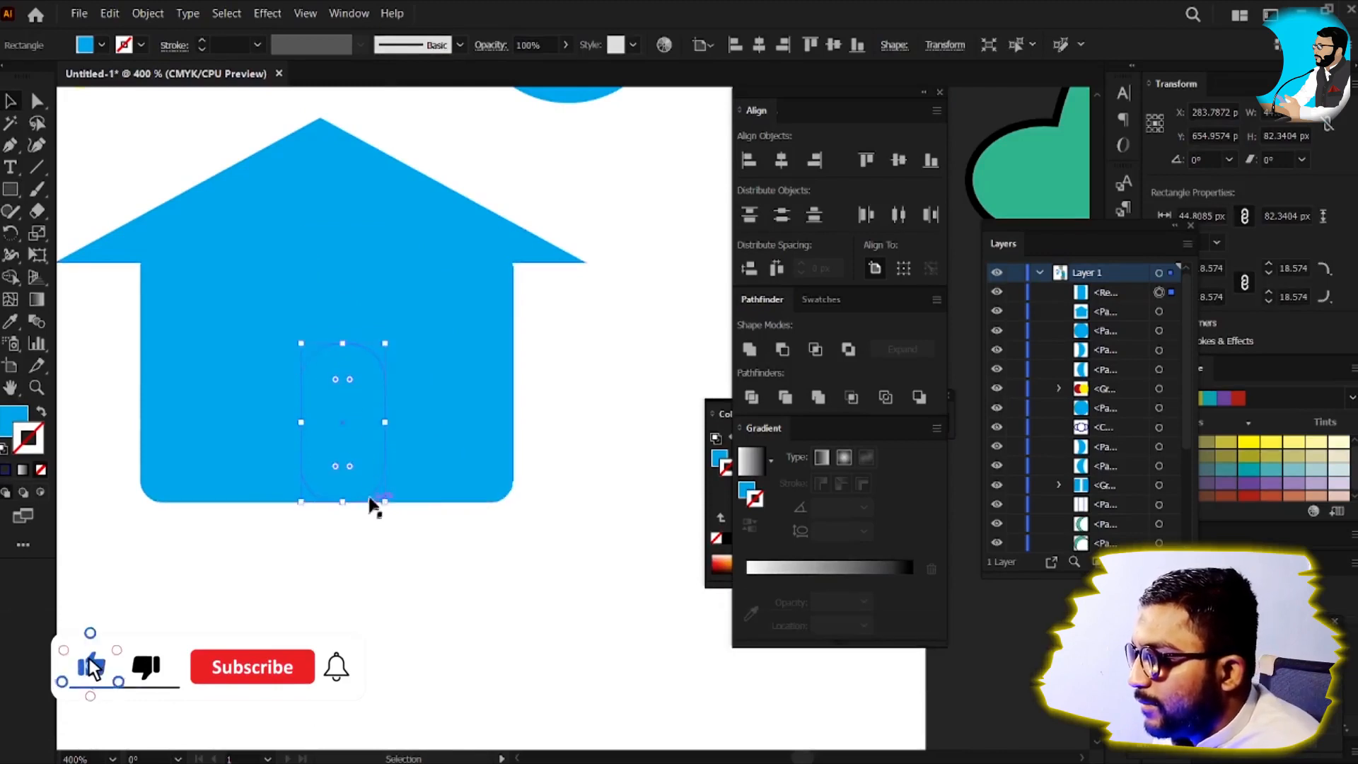
scroll(360, 467, up, 1)
key(a)
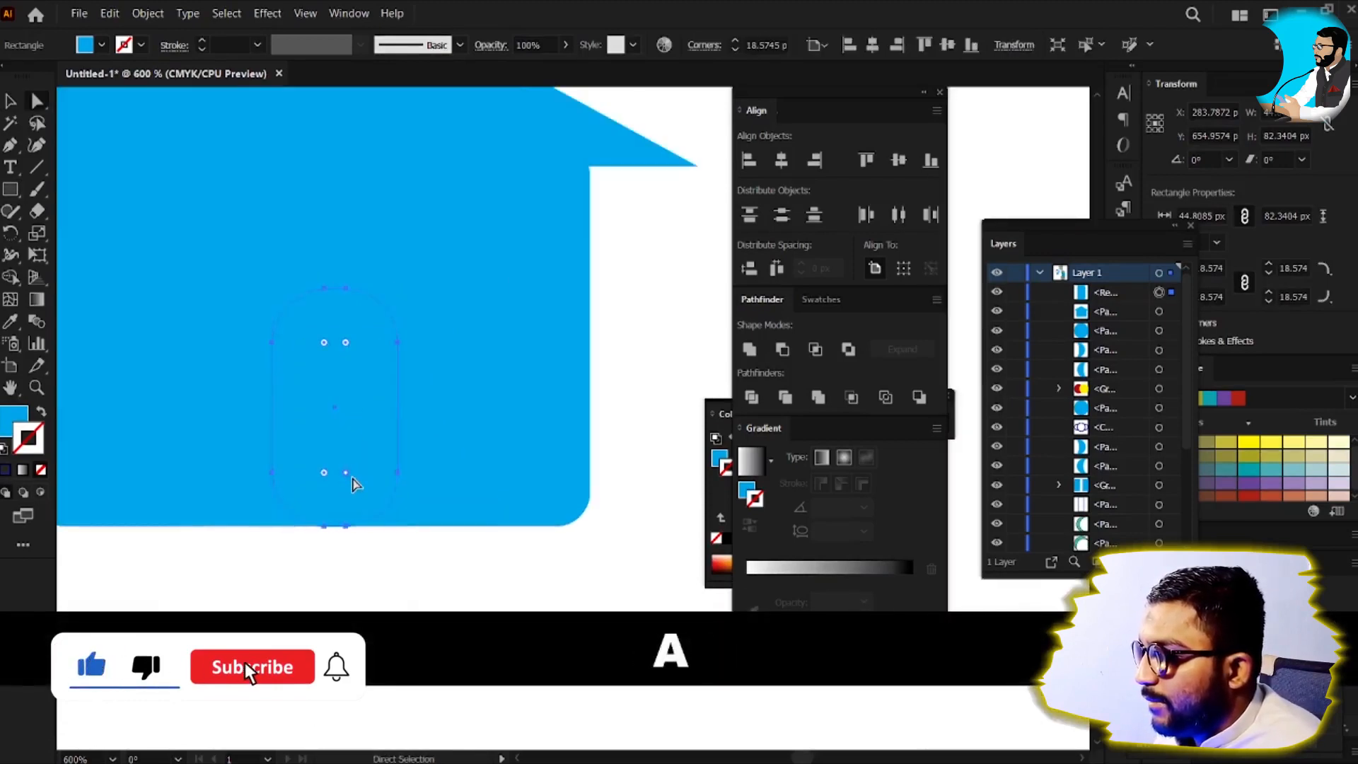
drag(325, 474, 279, 522)
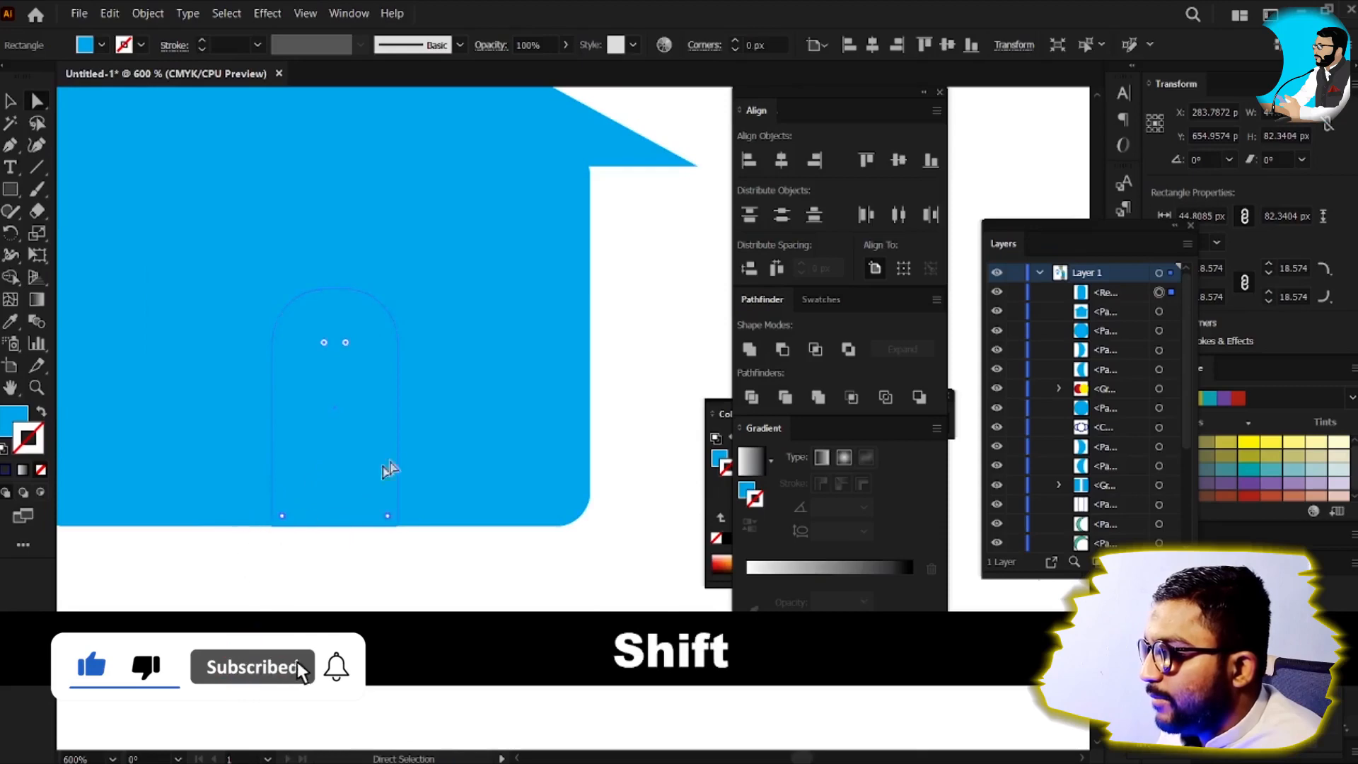
Step: Centre the door horizontally on the house
key(v)
scroll(393, 458, down, 2)
key(v)
drag(439, 464, 415, 439)
drag(457, 528, 359, 401)
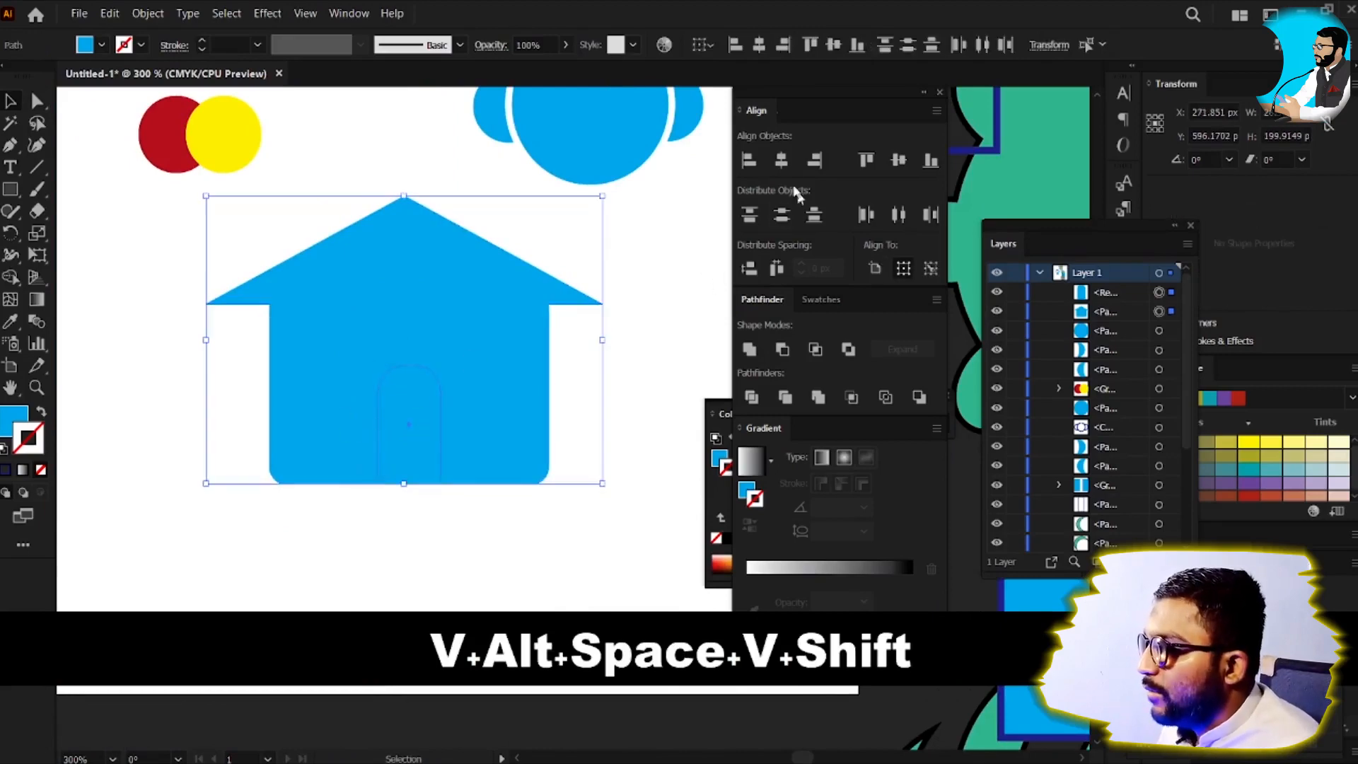
Step: Give the door a dark blue stroke of 2 pt
click(393, 440)
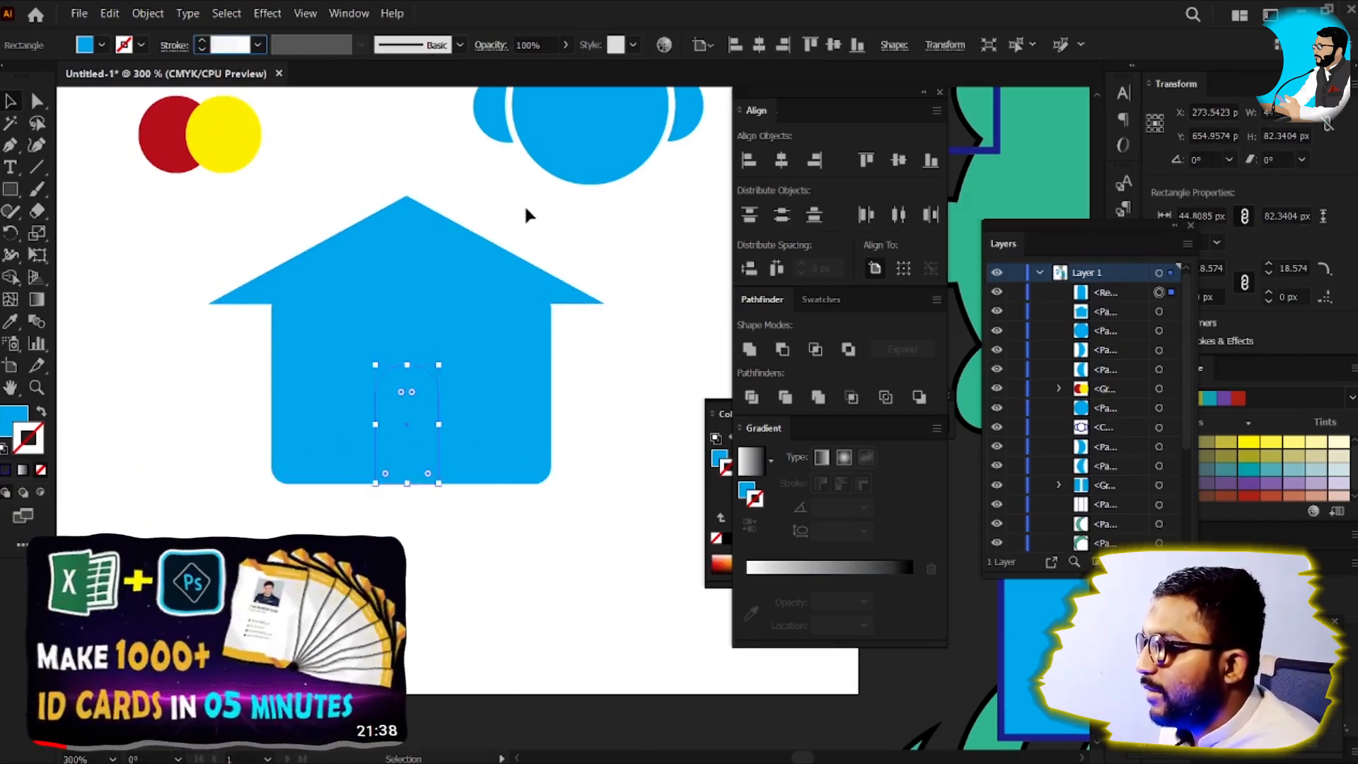
text(2)
key(Return)
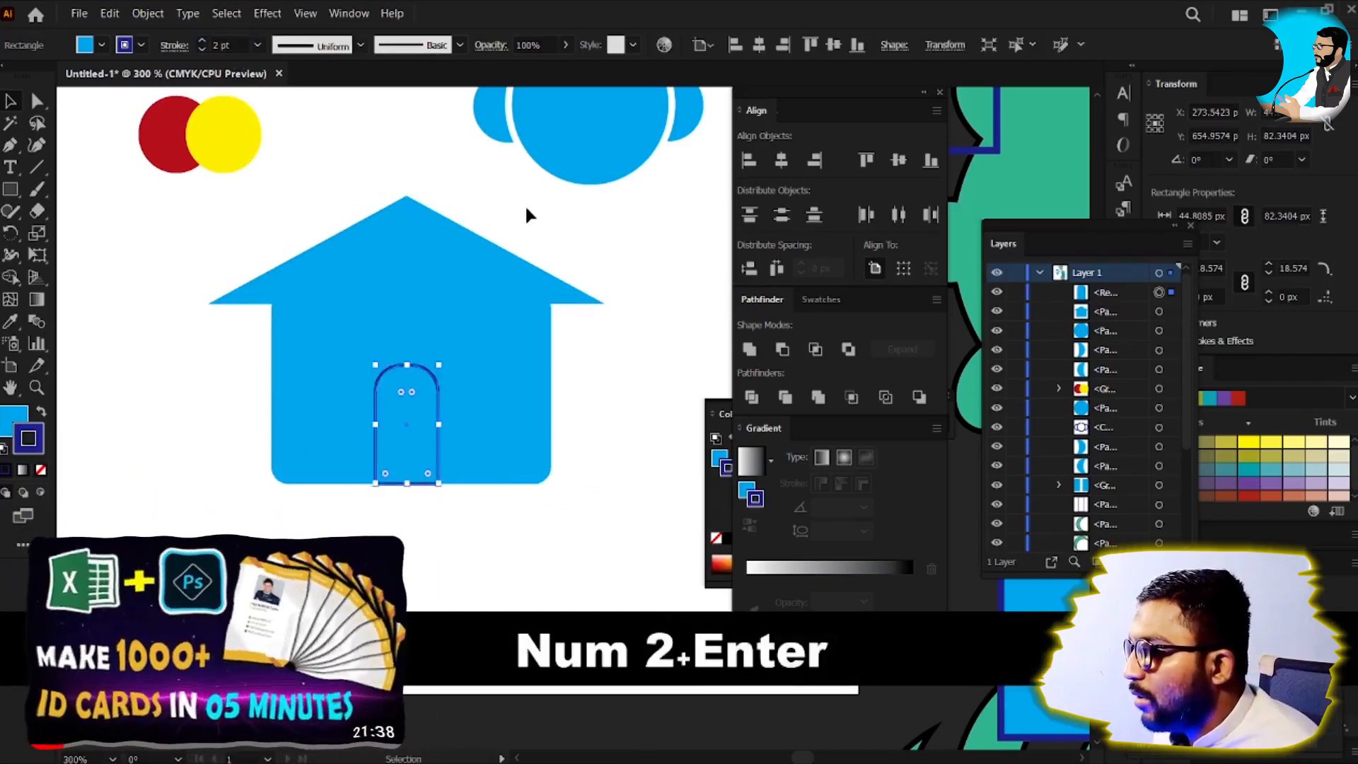
key(v)
scroll(416, 446, up, 3)
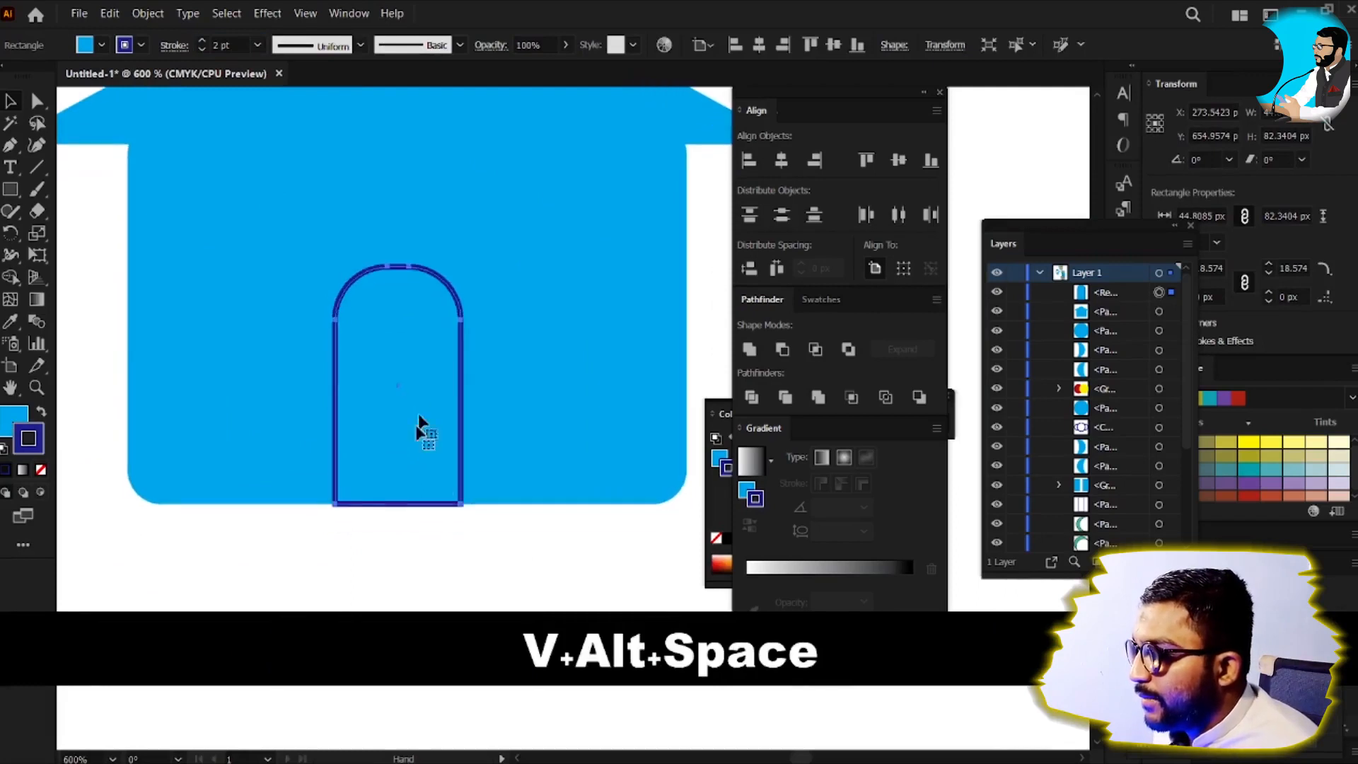
key(v)
click(365, 563)
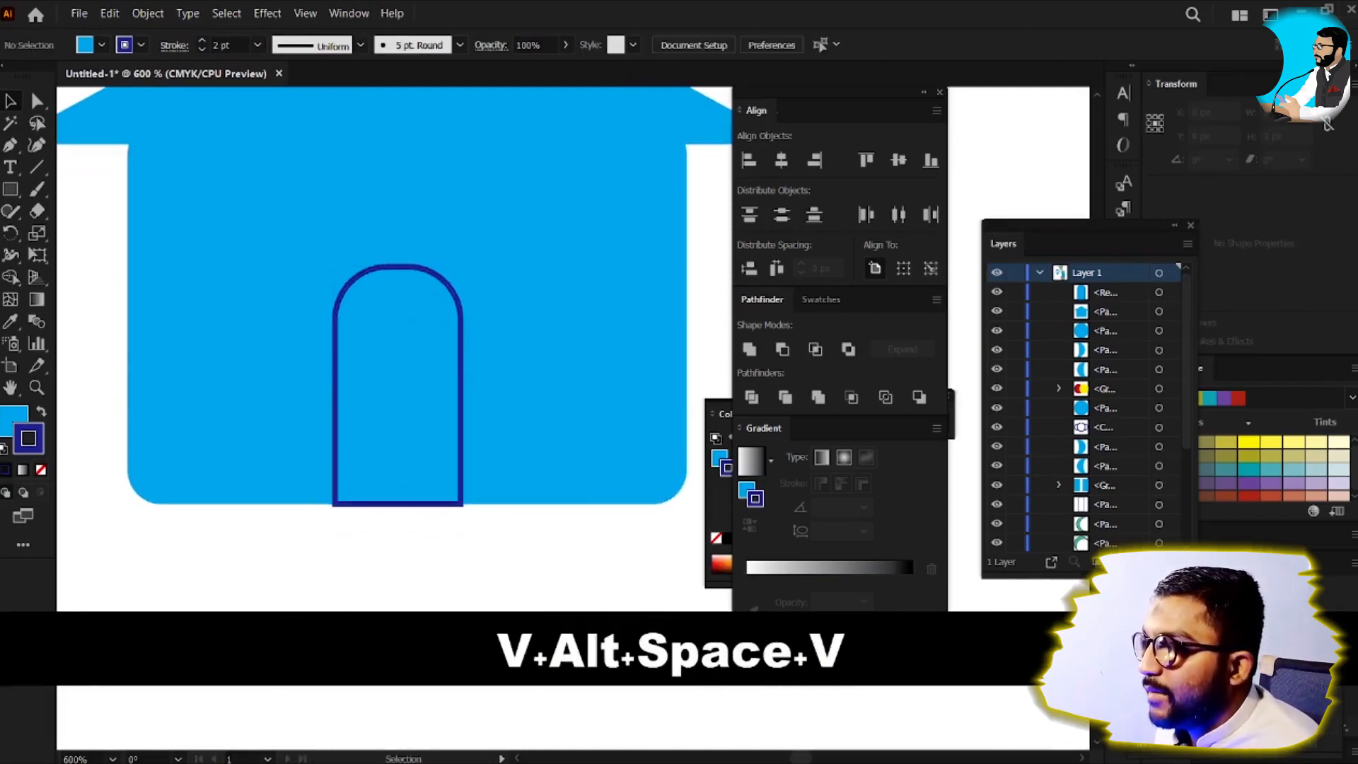
Step: Add two matching square windows about 31 px wide, one on each side of the door, and lower both together
mouse_move(183, 227)
mouse_down()
mouse_move(205, 236)
mouse_move(243, 315)
mouse_move(252, 294)
mouse_move(580, 294)
mouse_move(566, 290)
mouse_up()
key(v)
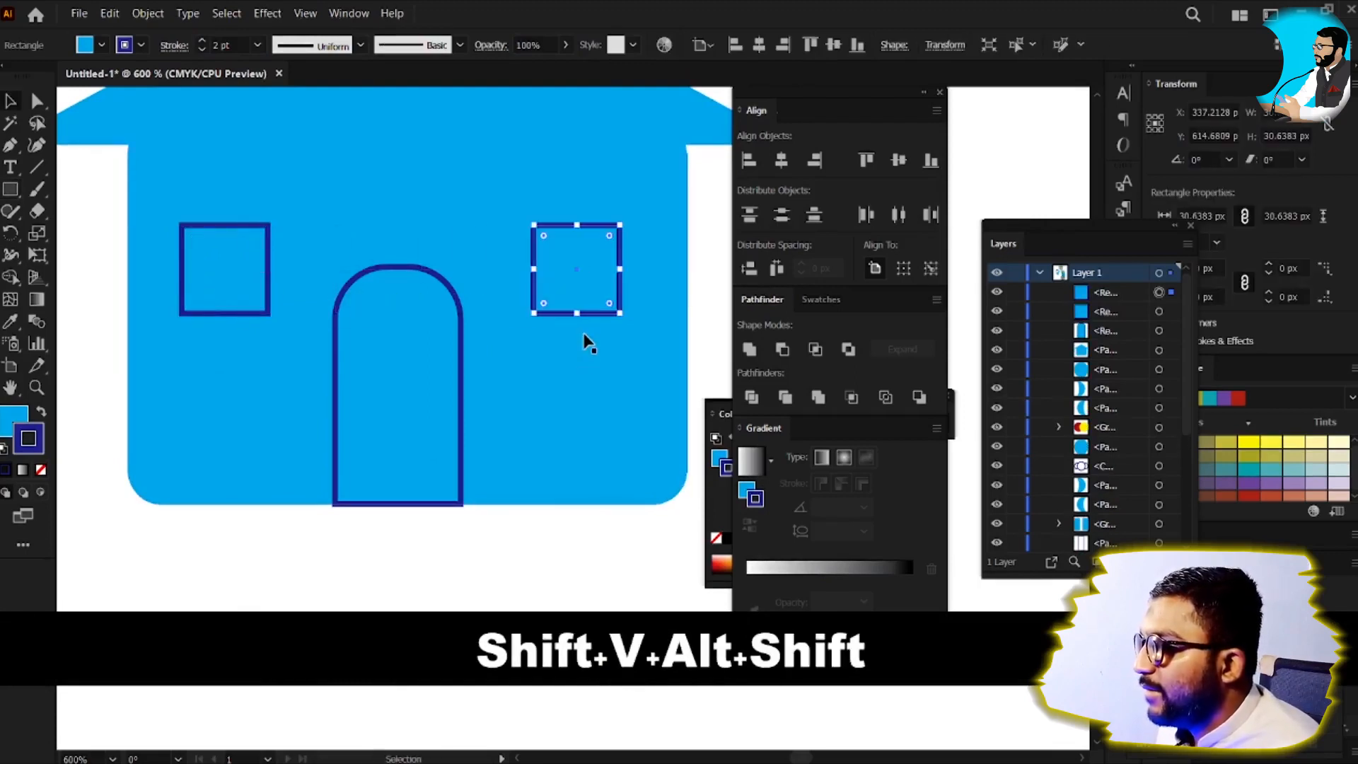
click(269, 295)
shift+click(561, 300)
drag(550, 296, 549, 385)
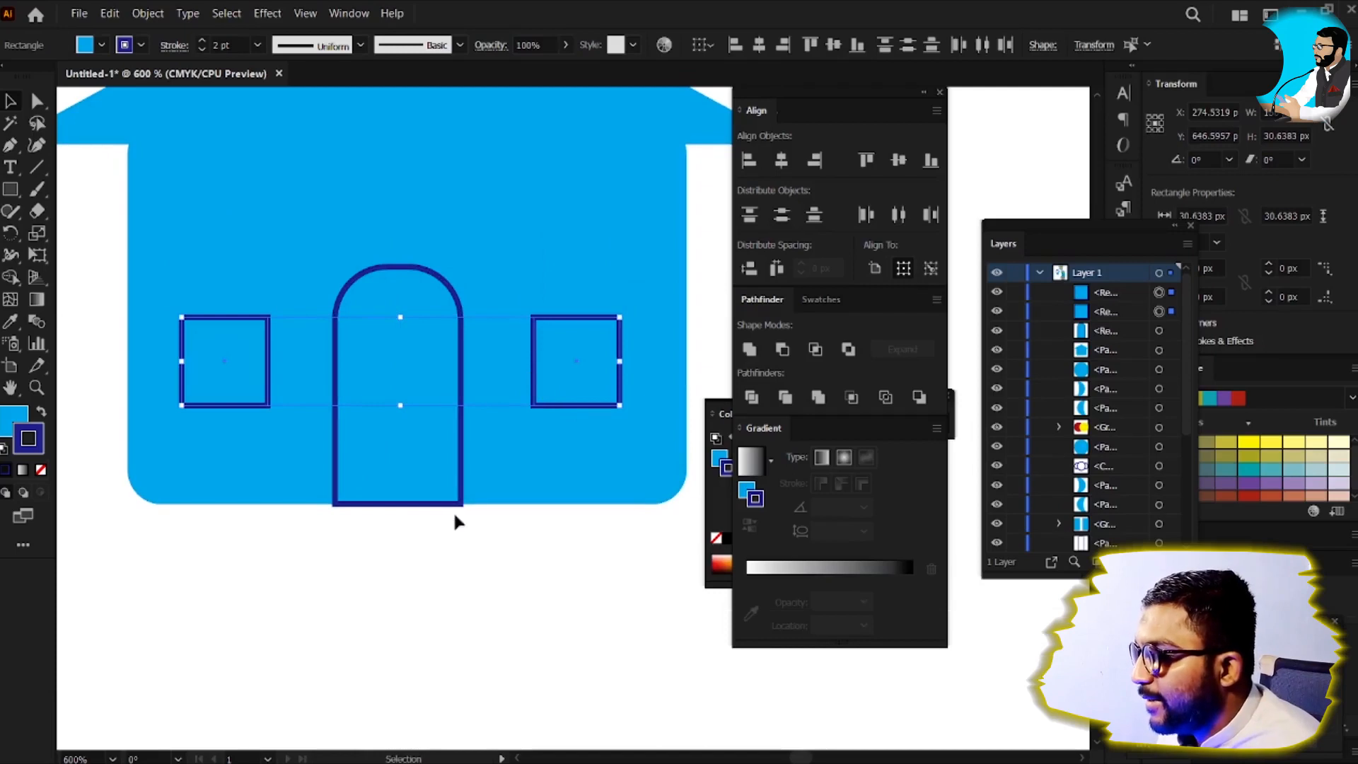
Step: Thicken the outlines of the door and both windows, trying 4 pt before setting the stroke to 3 pt
click(452, 512)
scroll(424, 495, down, 2)
click(306, 421)
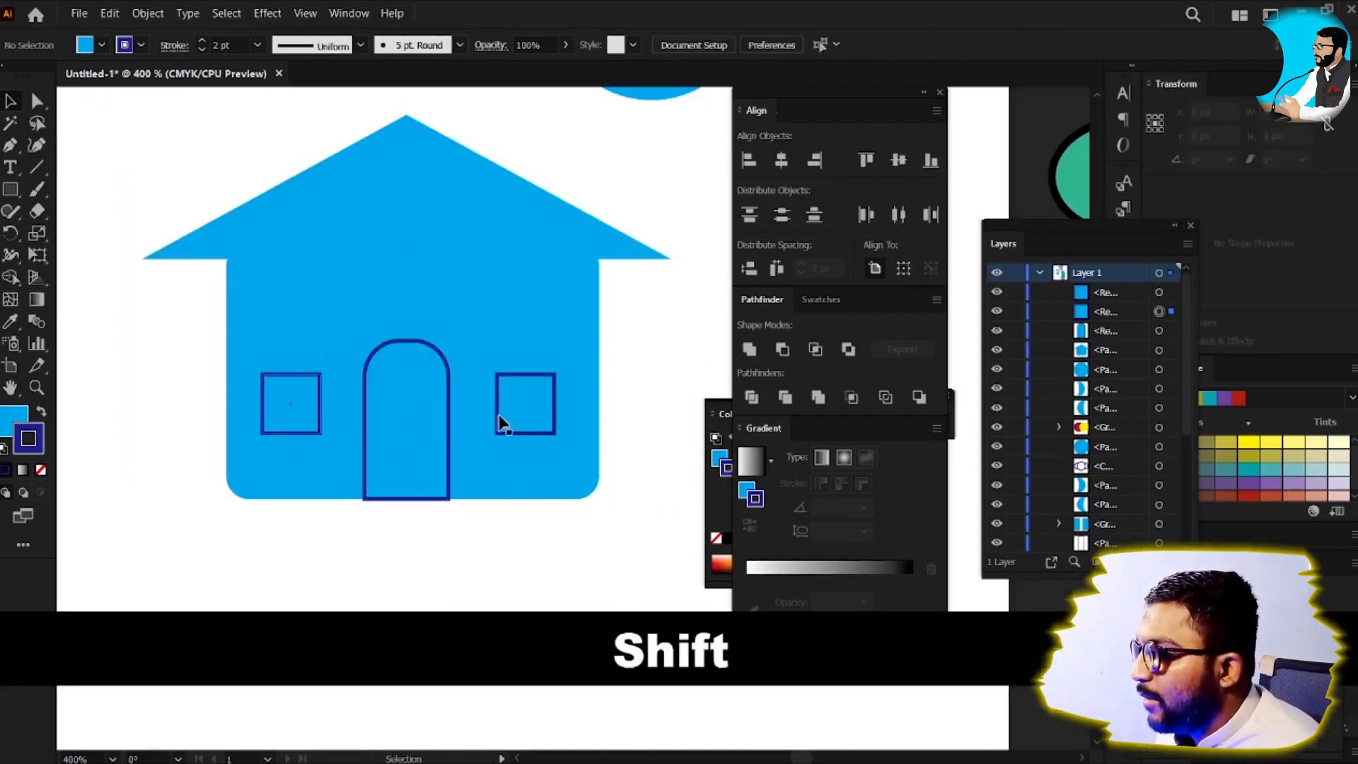
shift+click(386, 436)
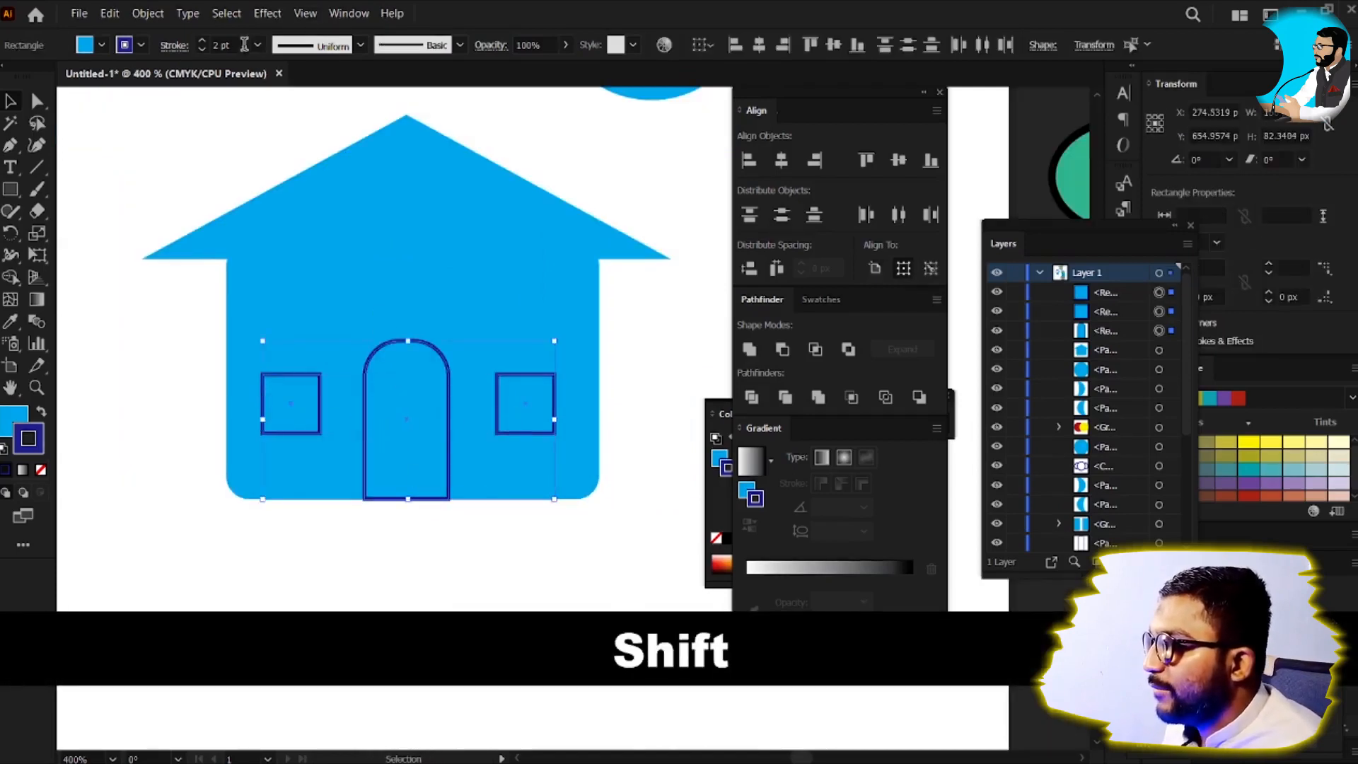
click(244, 44)
key(ctrl+a)
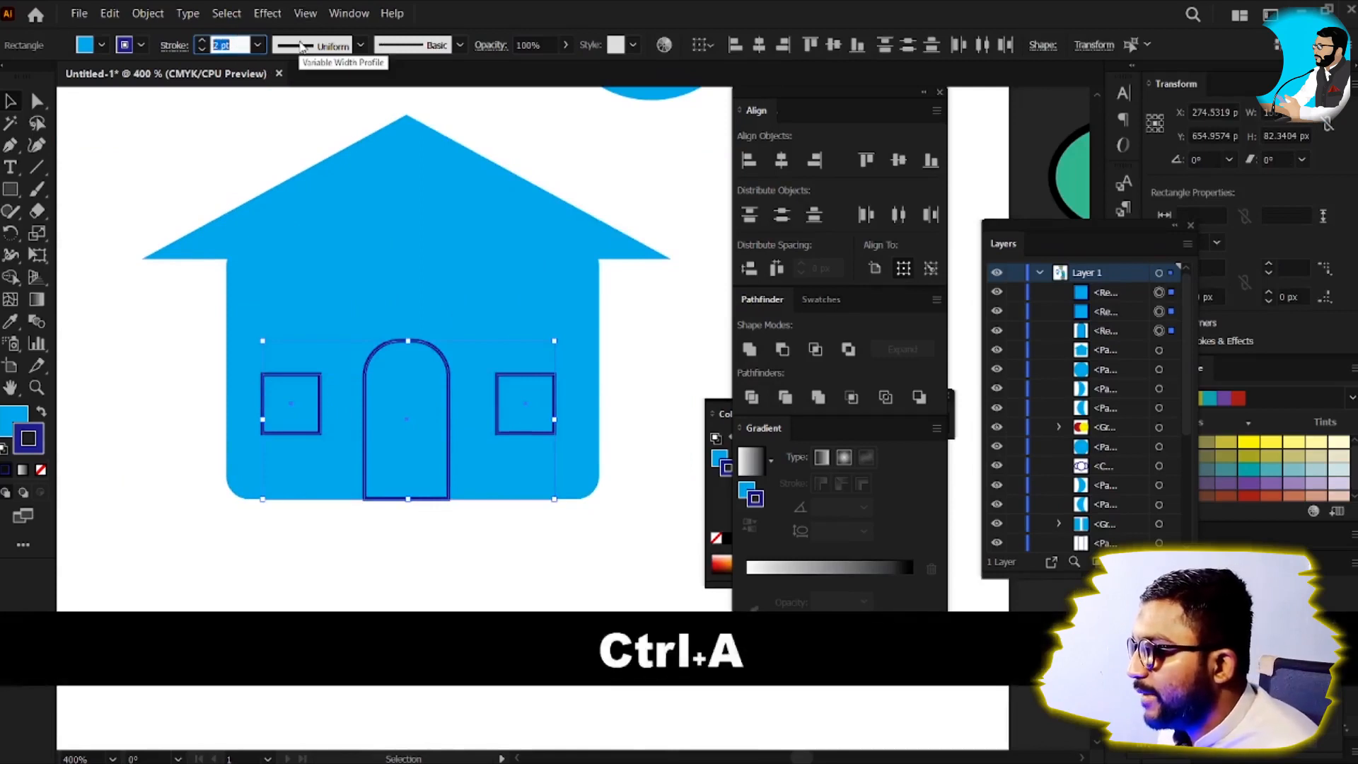
text(4)
key(Return)
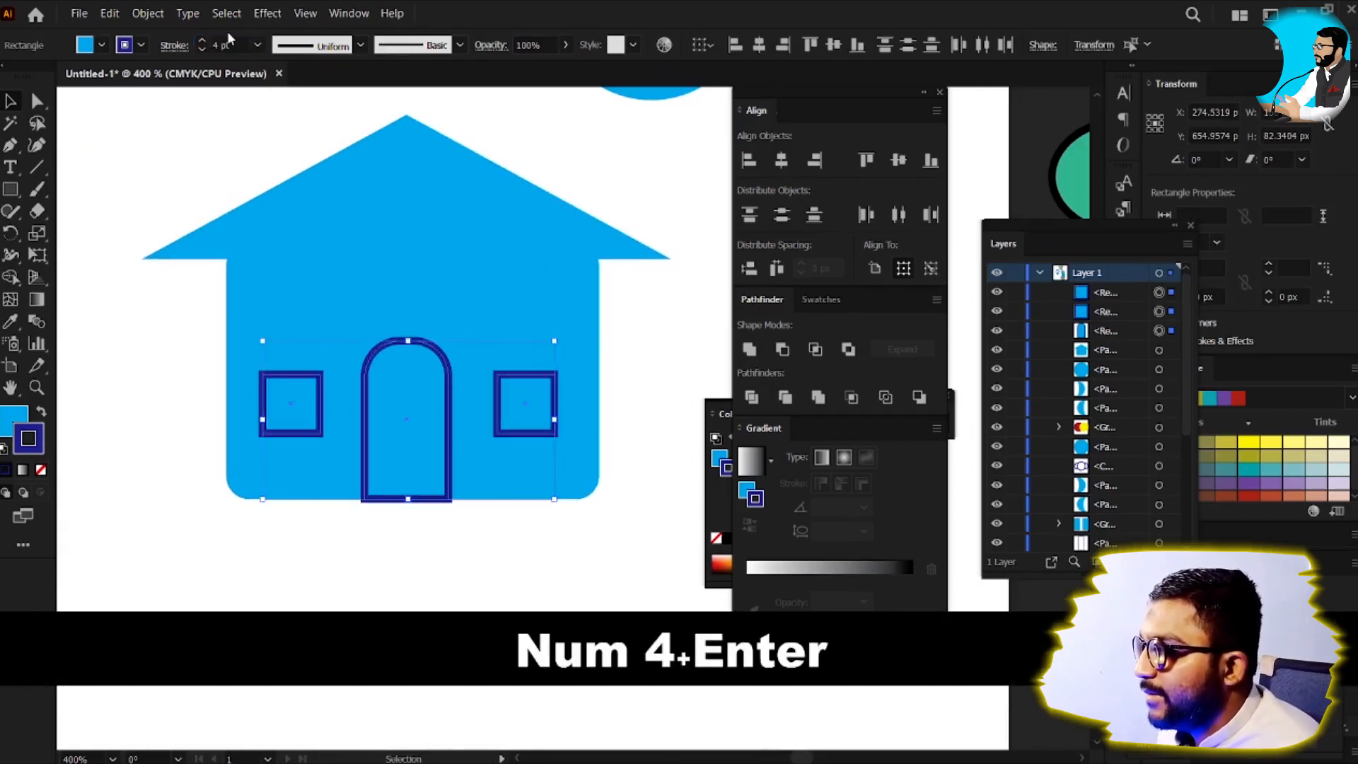
text(3)
key(Return)
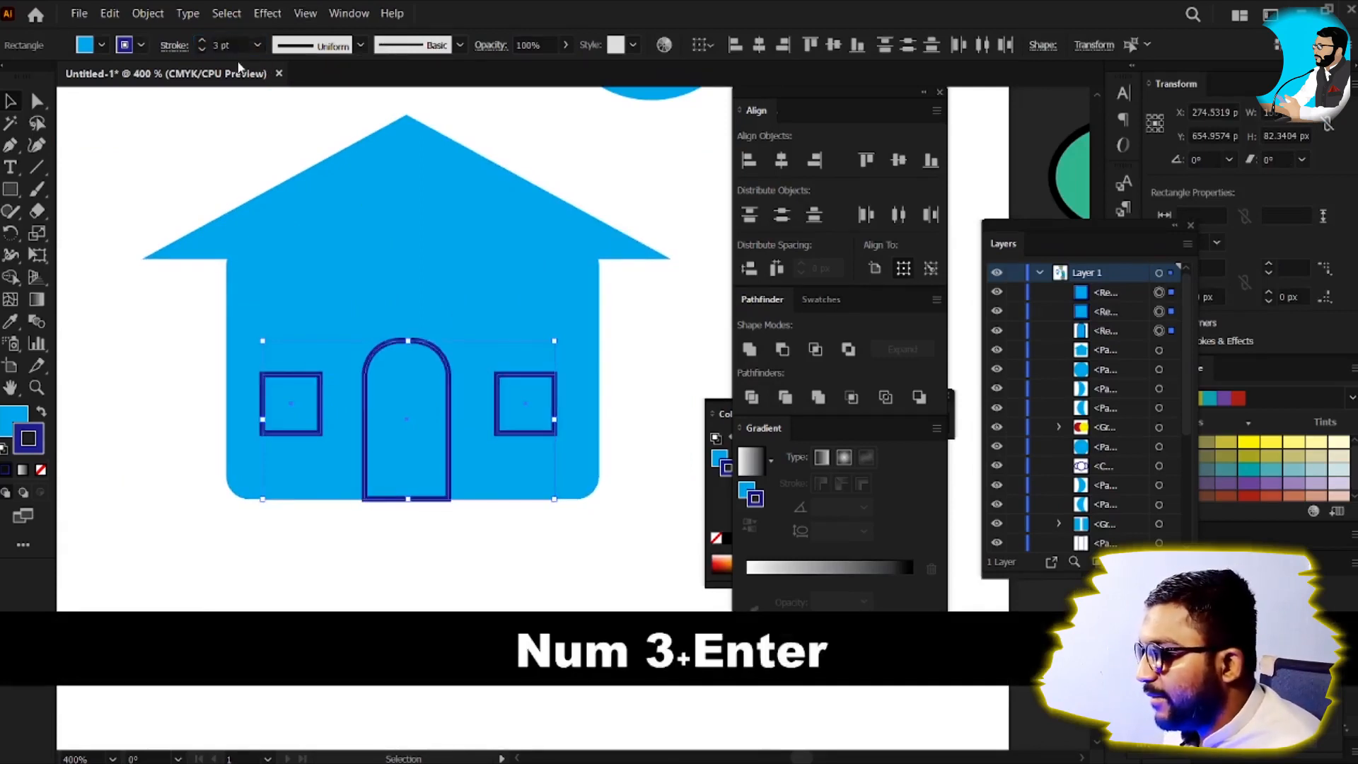
click(523, 558)
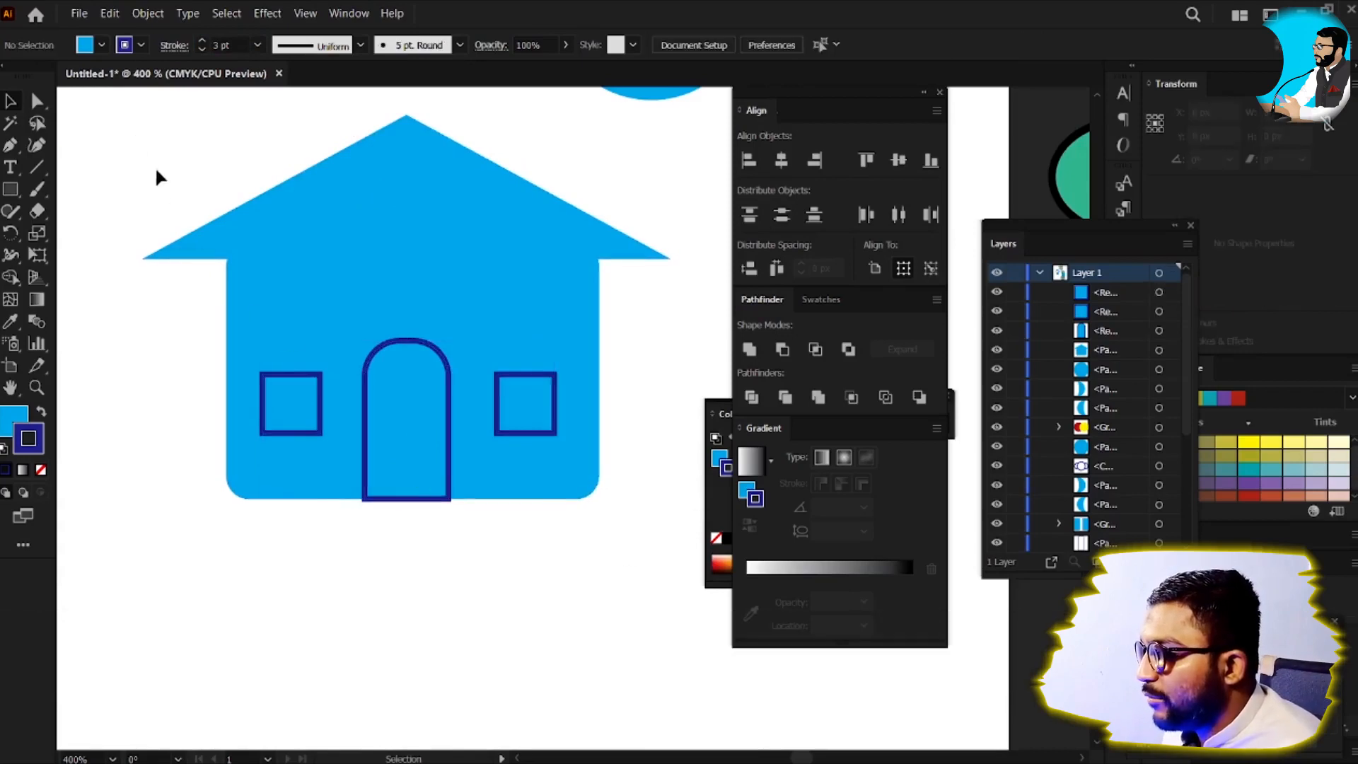
Step: Expand the fill and stroke of the door and both windows
click(288, 418)
shift+click(382, 464)
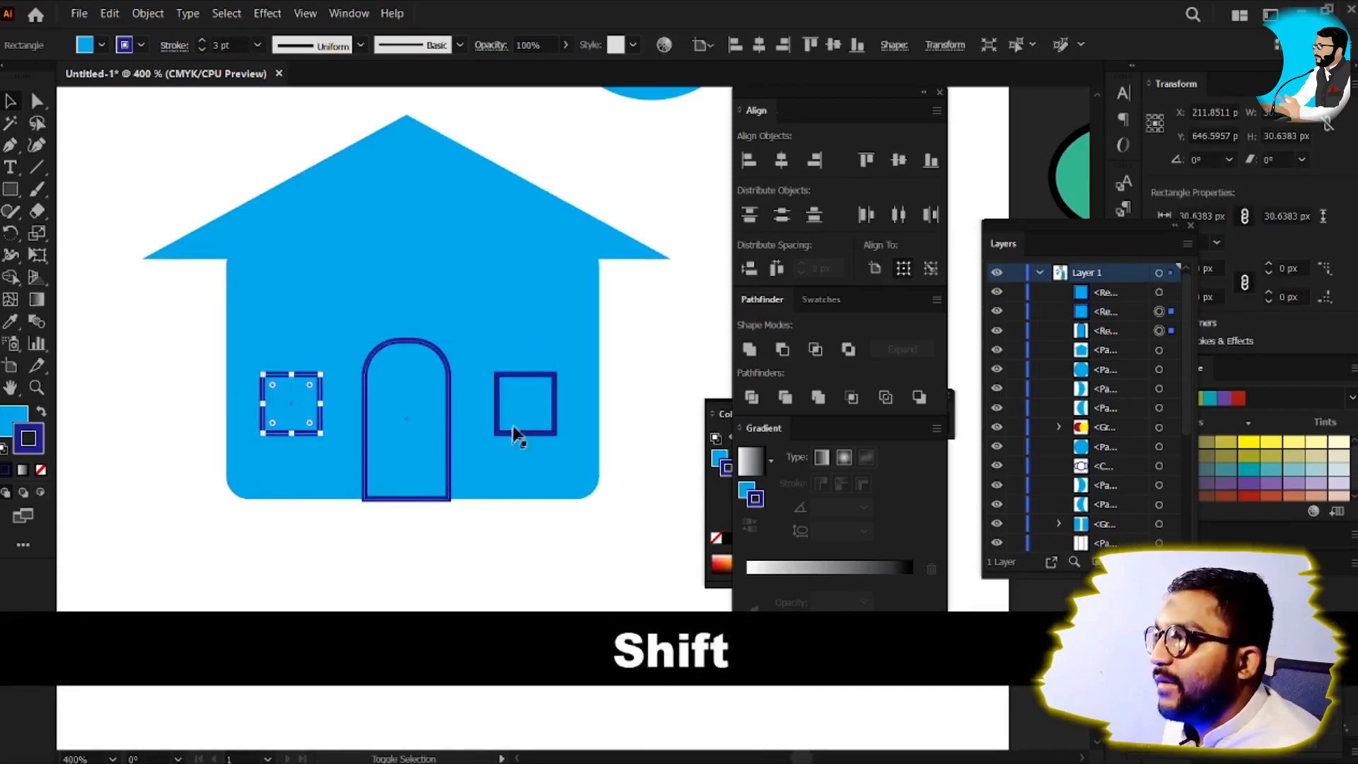
shift+click(526, 419)
click(154, 13)
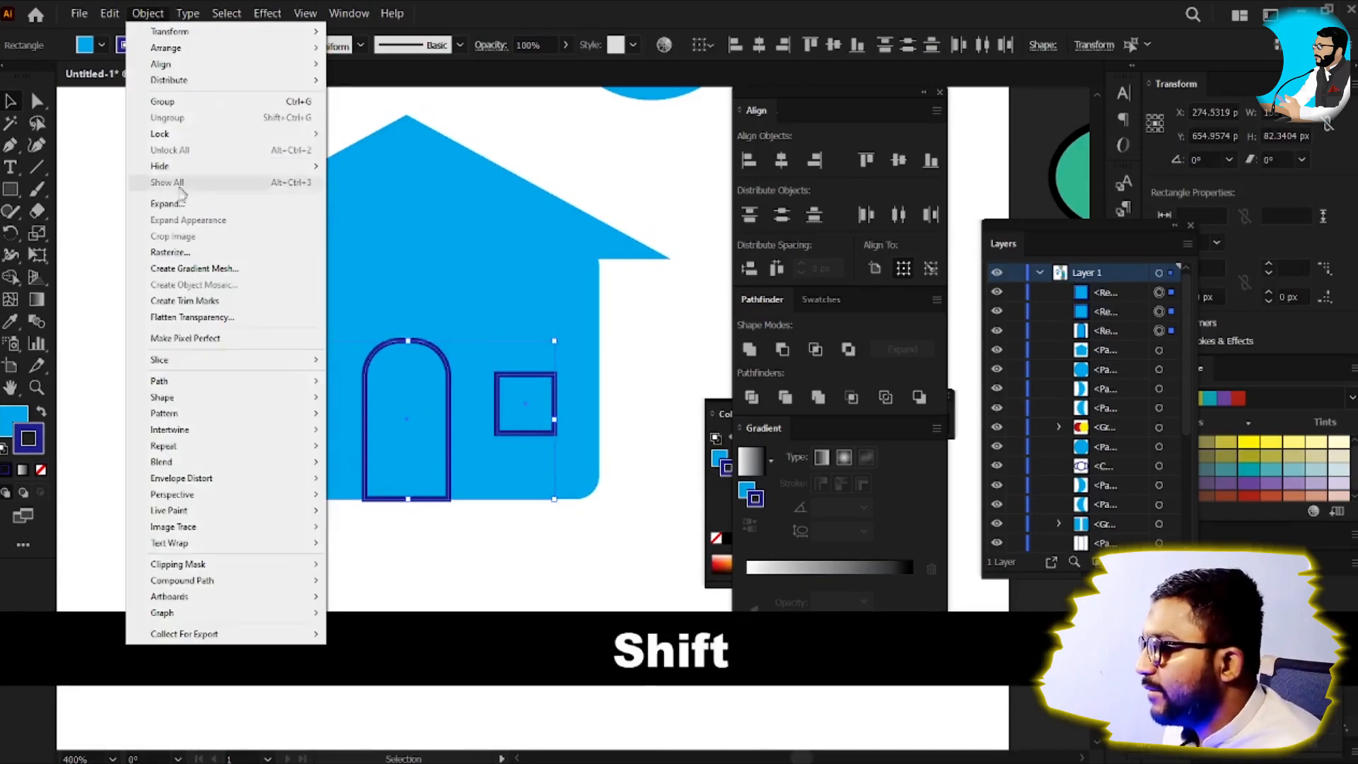
click(185, 203)
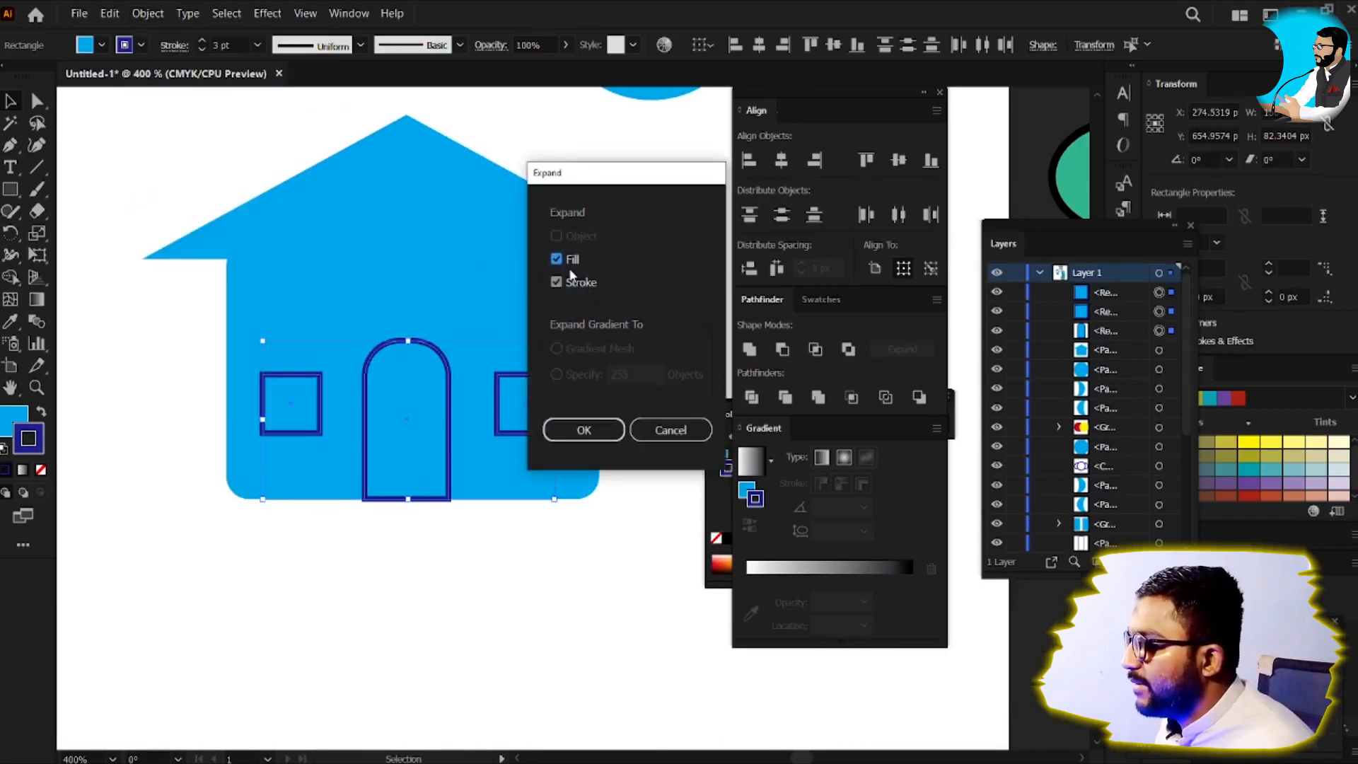
click(603, 429)
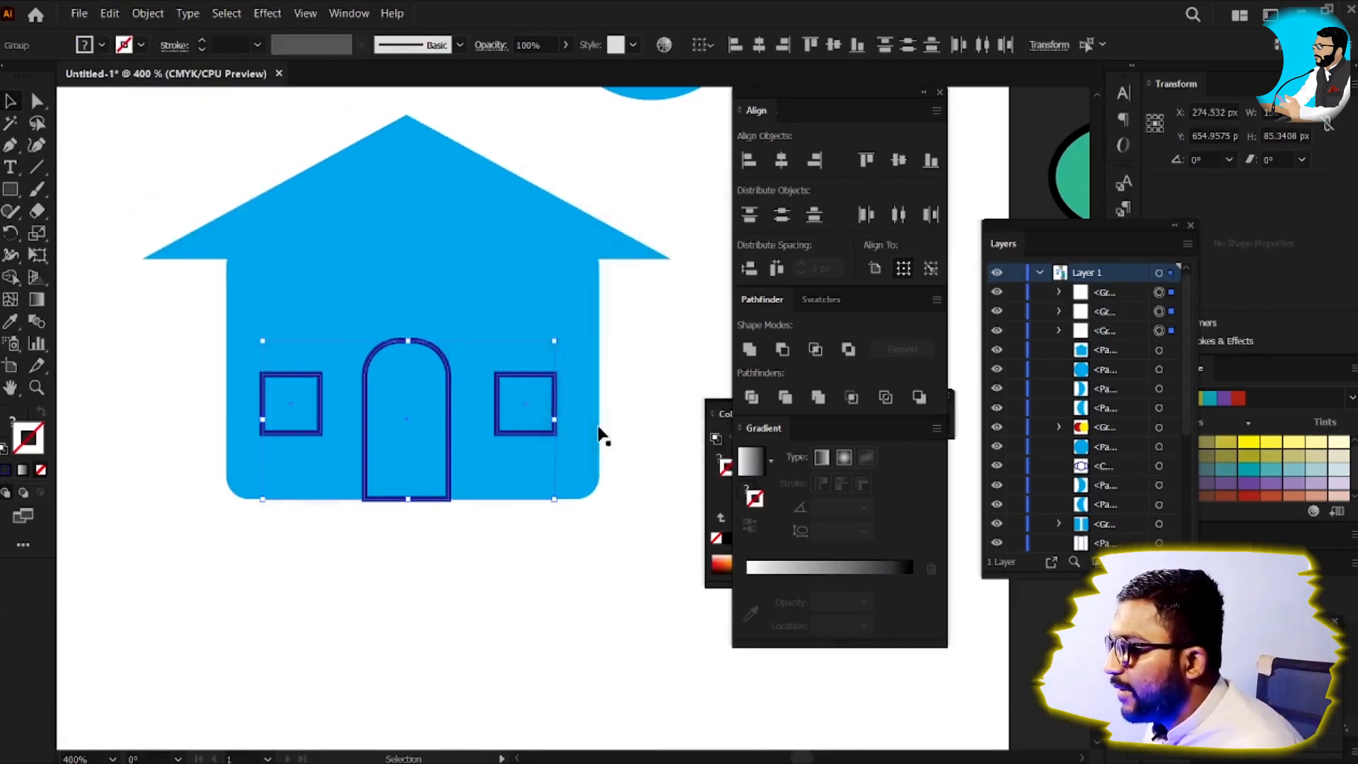
Step: Merge the whole house with its expanded door and windows using the Pathfinder Merge operation
click(494, 575)
drag(615, 597, 198, 309)
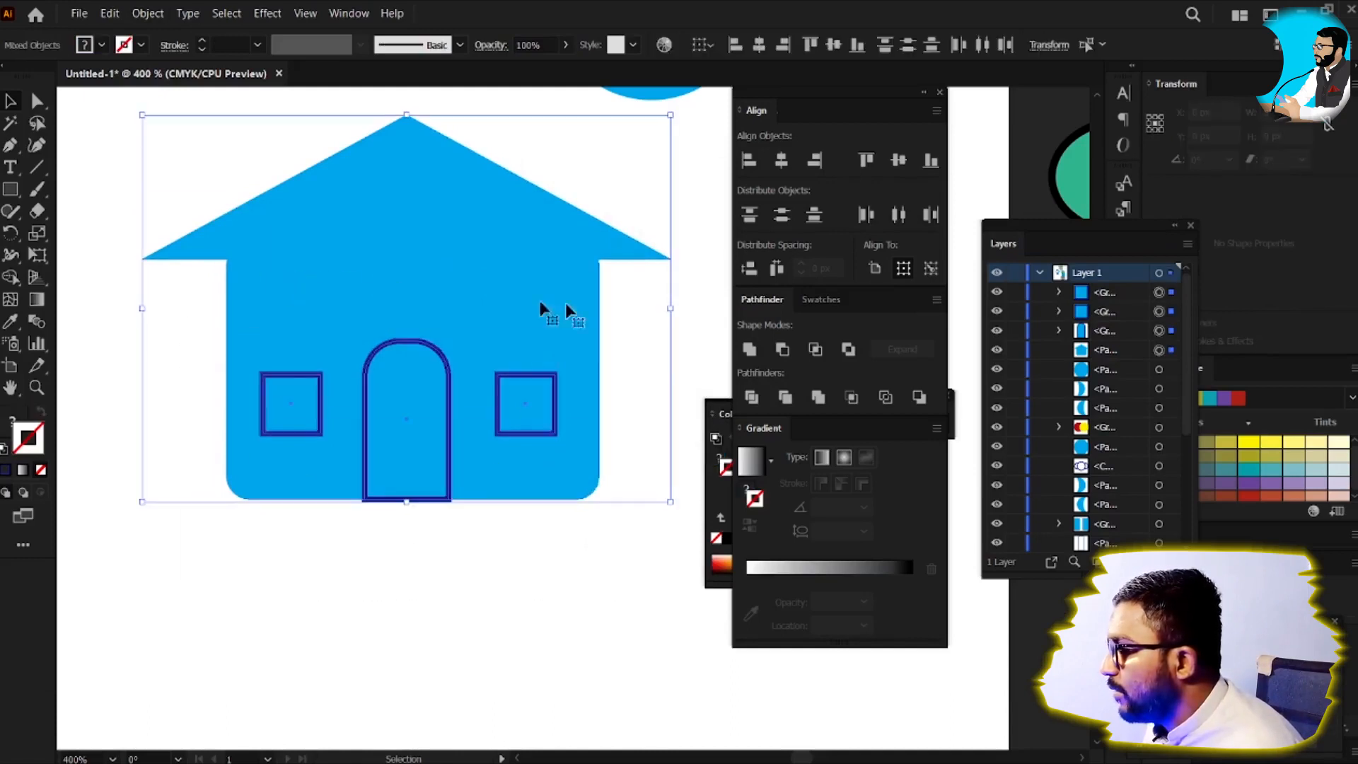
click(820, 400)
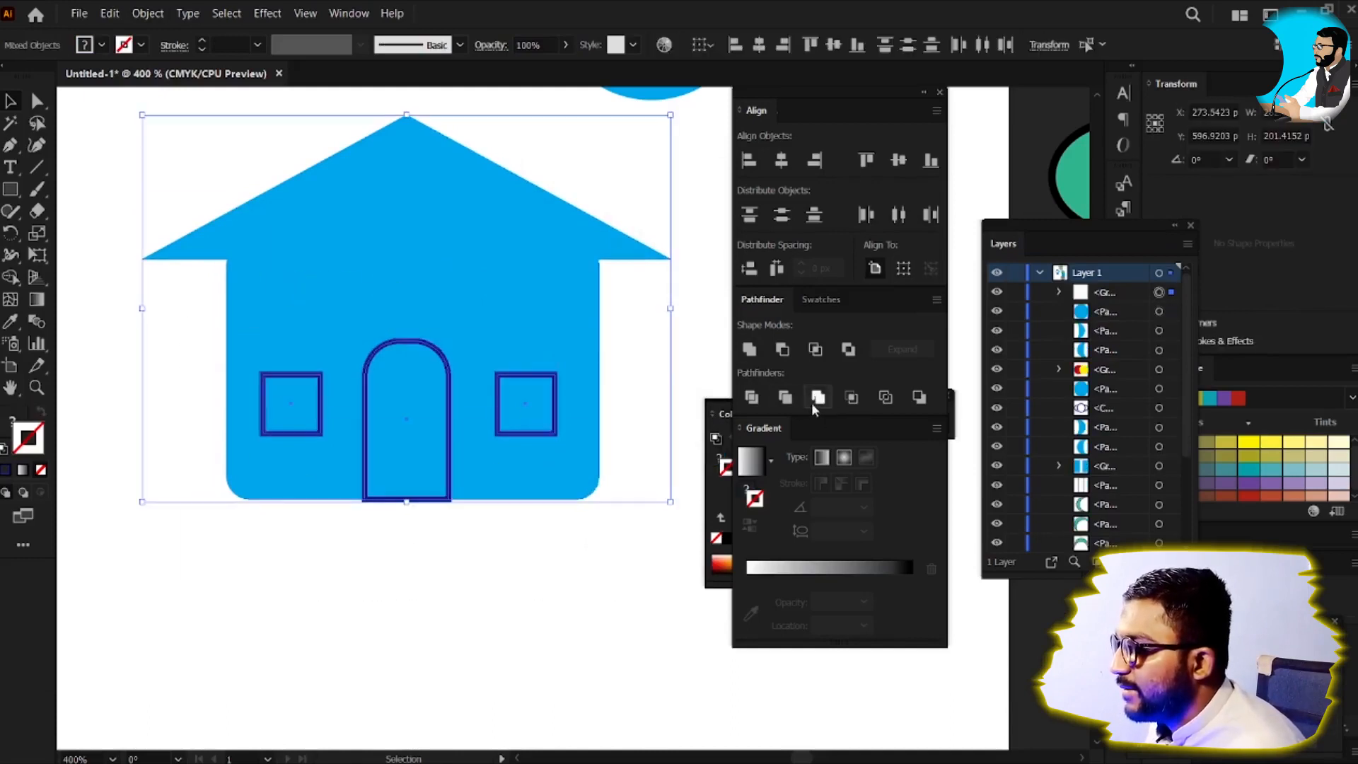
click(439, 505)
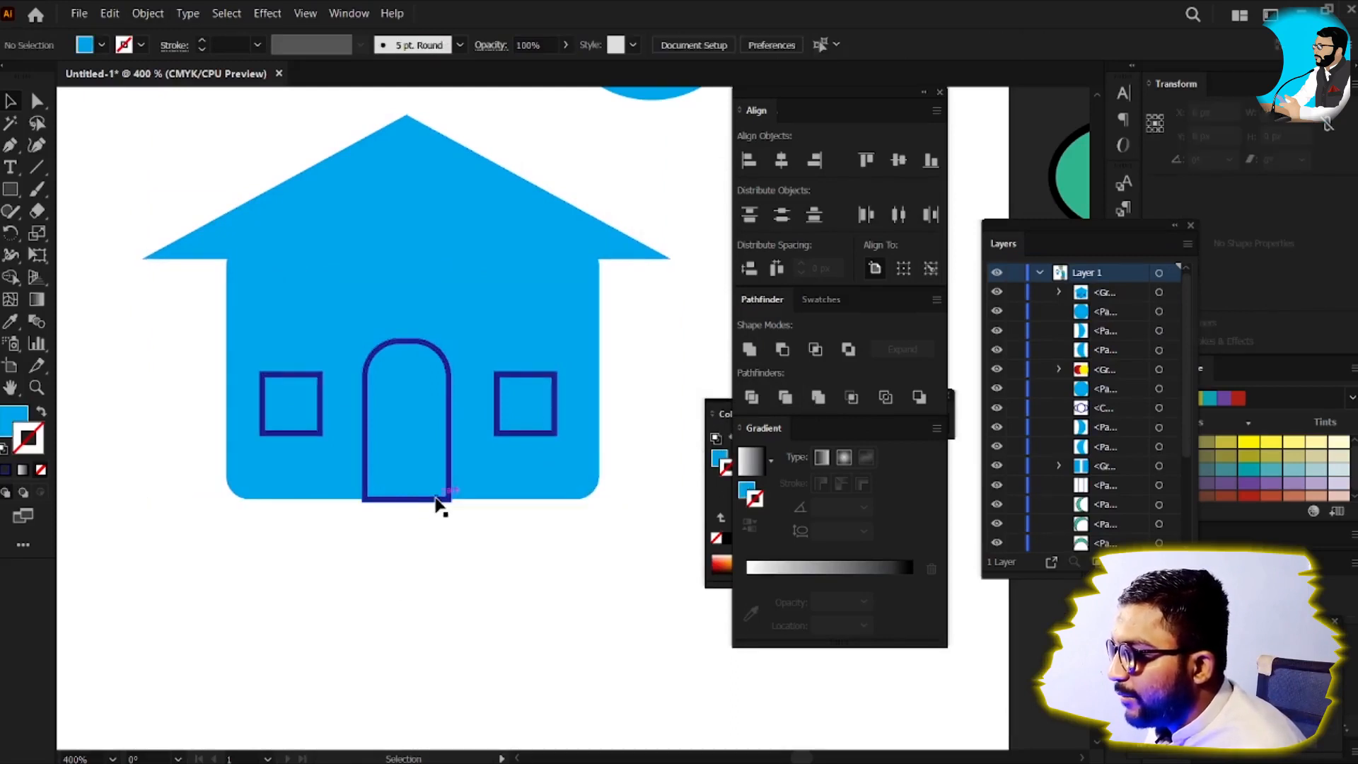
Step: Ungroup the merged house and delete the dark blue outline of the window to the left of the door
right_click(439, 501)
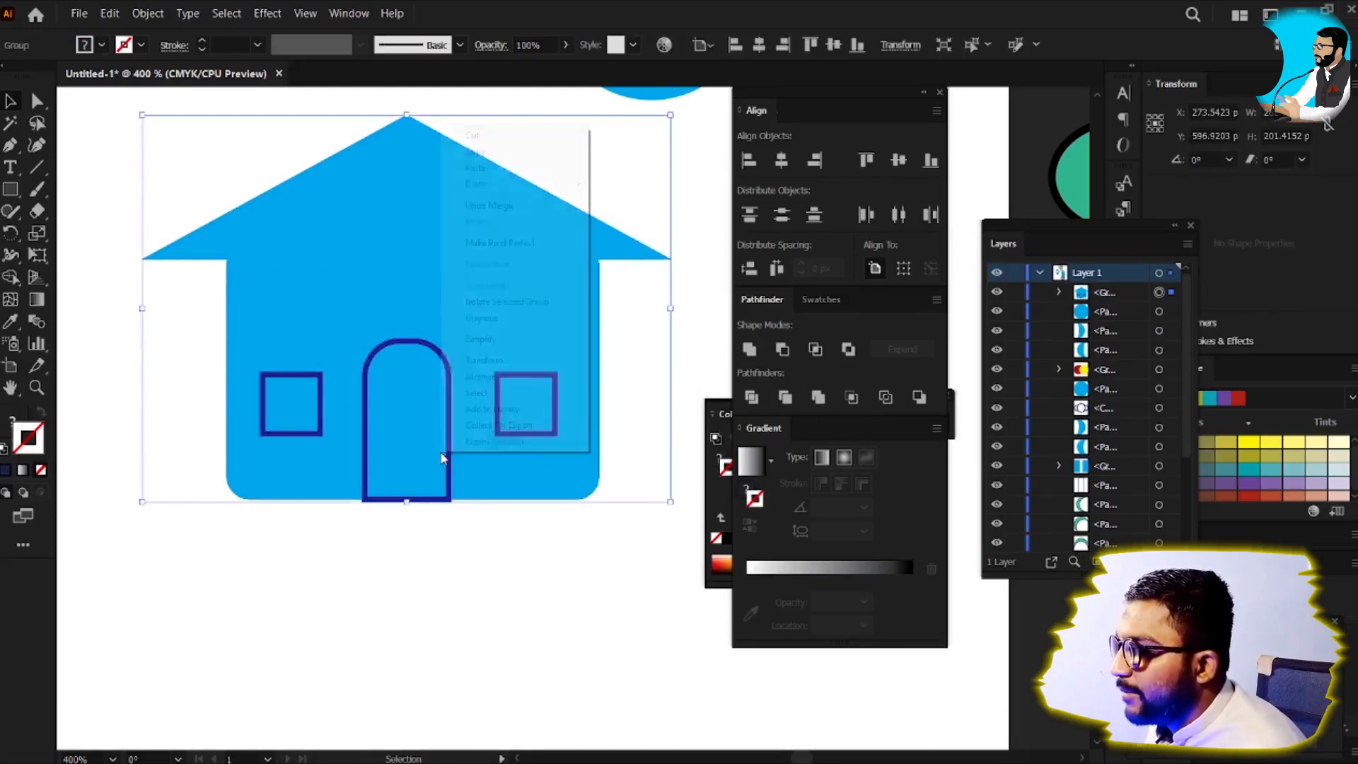
click(517, 318)
click(379, 552)
click(312, 376)
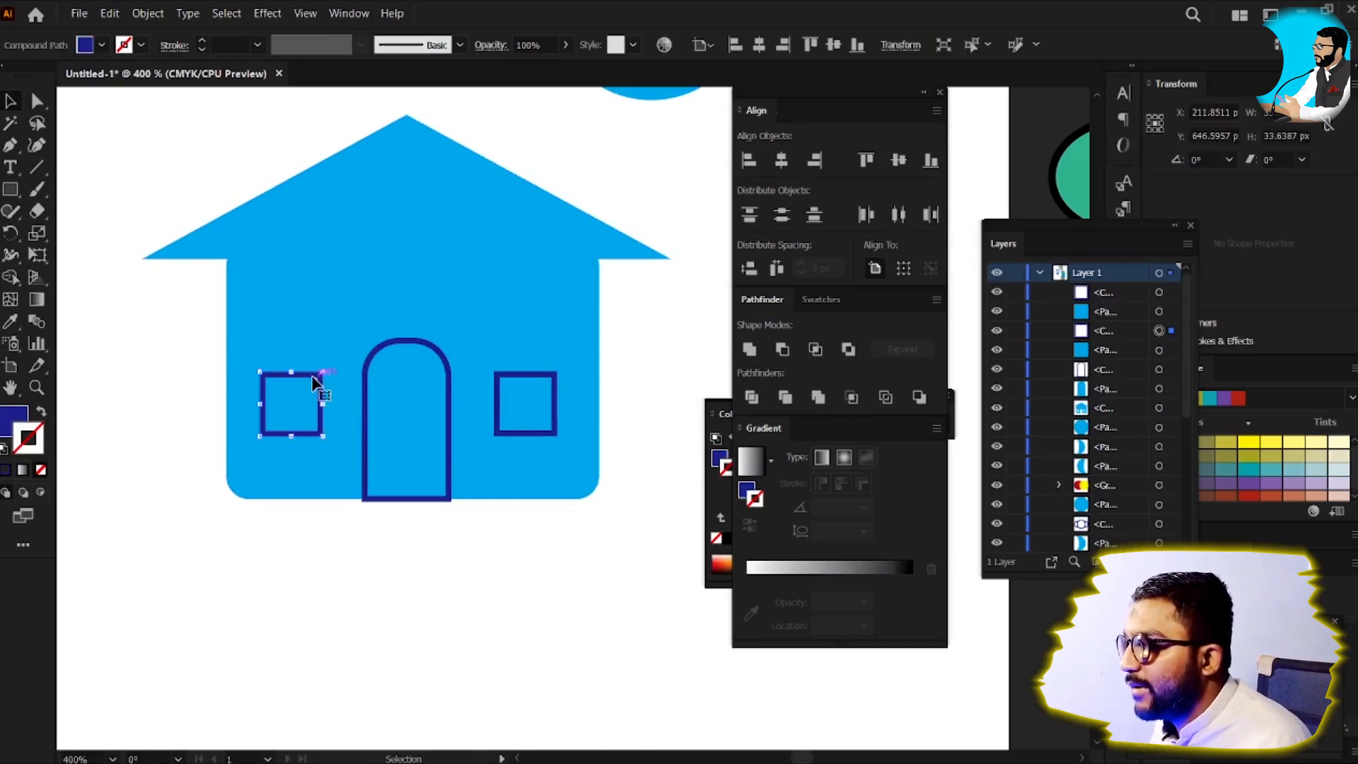
key(Delete)
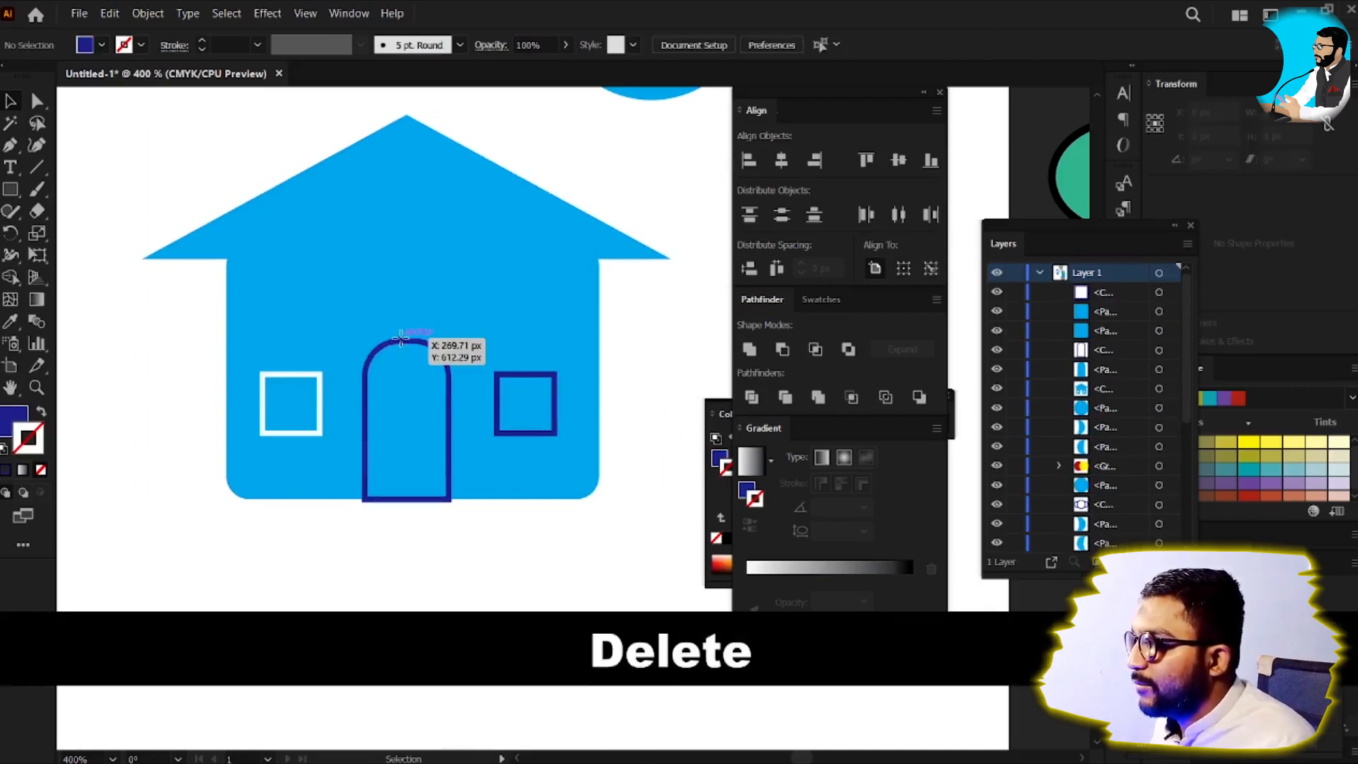
Step: Delete the dark blue outlines of the door and of the window to the right of the door
click(401, 337)
key(Delete)
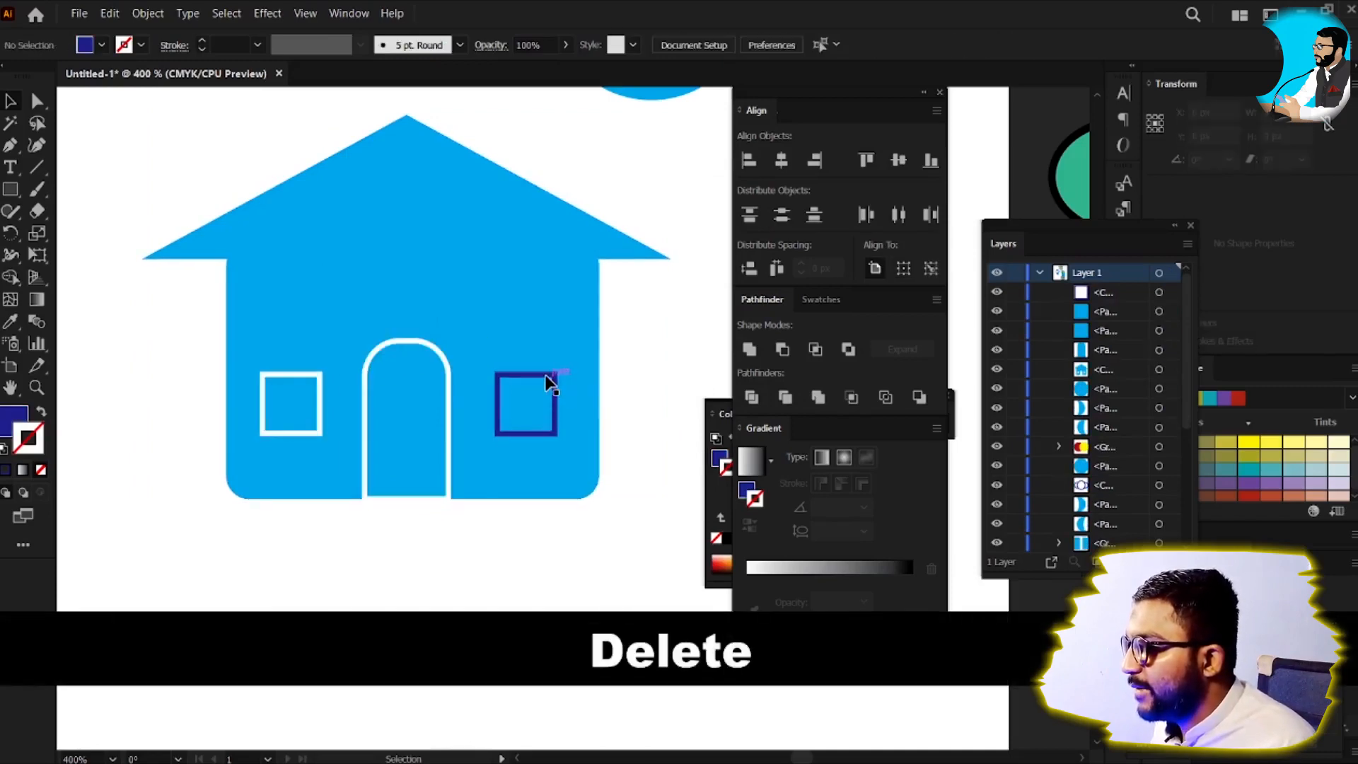
click(548, 381)
key(Delete)
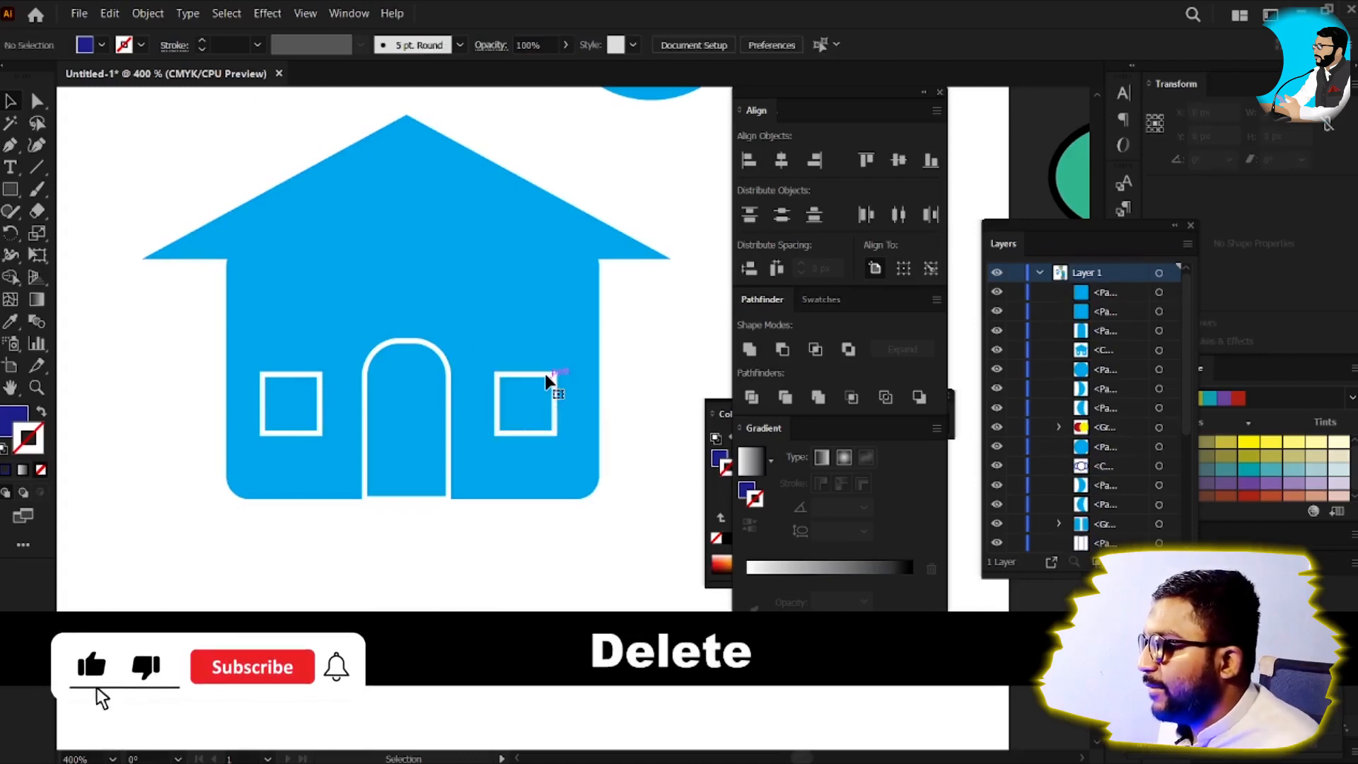
Step: Move the cut house body off the artboard onto the dark canvas, leaving the door and window pieces behind
scroll(548, 382, down, 5)
key(v)
drag(534, 409, 233, 428)
scroll(233, 424, up, 3)
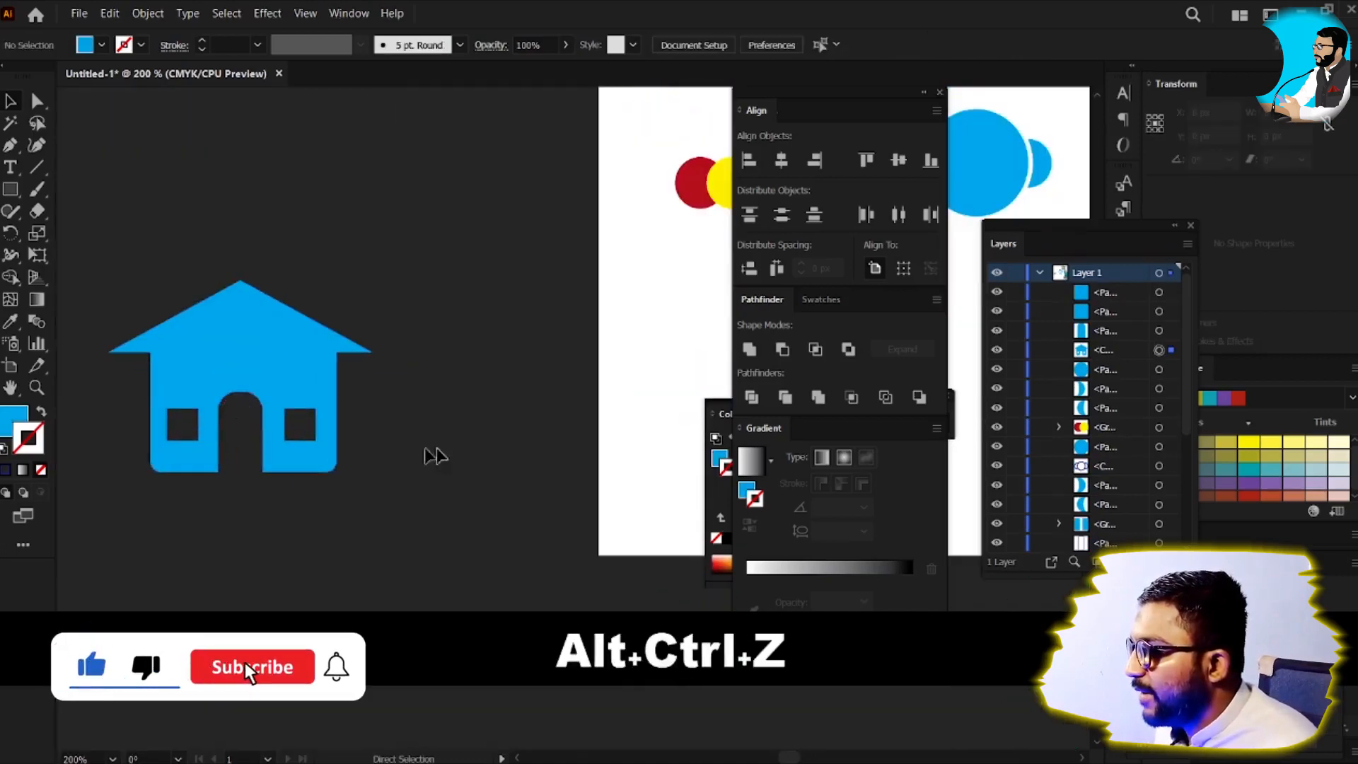
Step: Undo the house's move, outline deletions, merge and expansion to return to the thin door and window strokes
key(alt+ctrl+z)
drag(552, 456, 290, 433)
key(v)
Step: Group all the shapes of the house and move the group off the artboard onto the dark canvas
drag(645, 441, 479, 295)
key(ctrl+g)
drag(564, 343, 380, 376)
key(space)
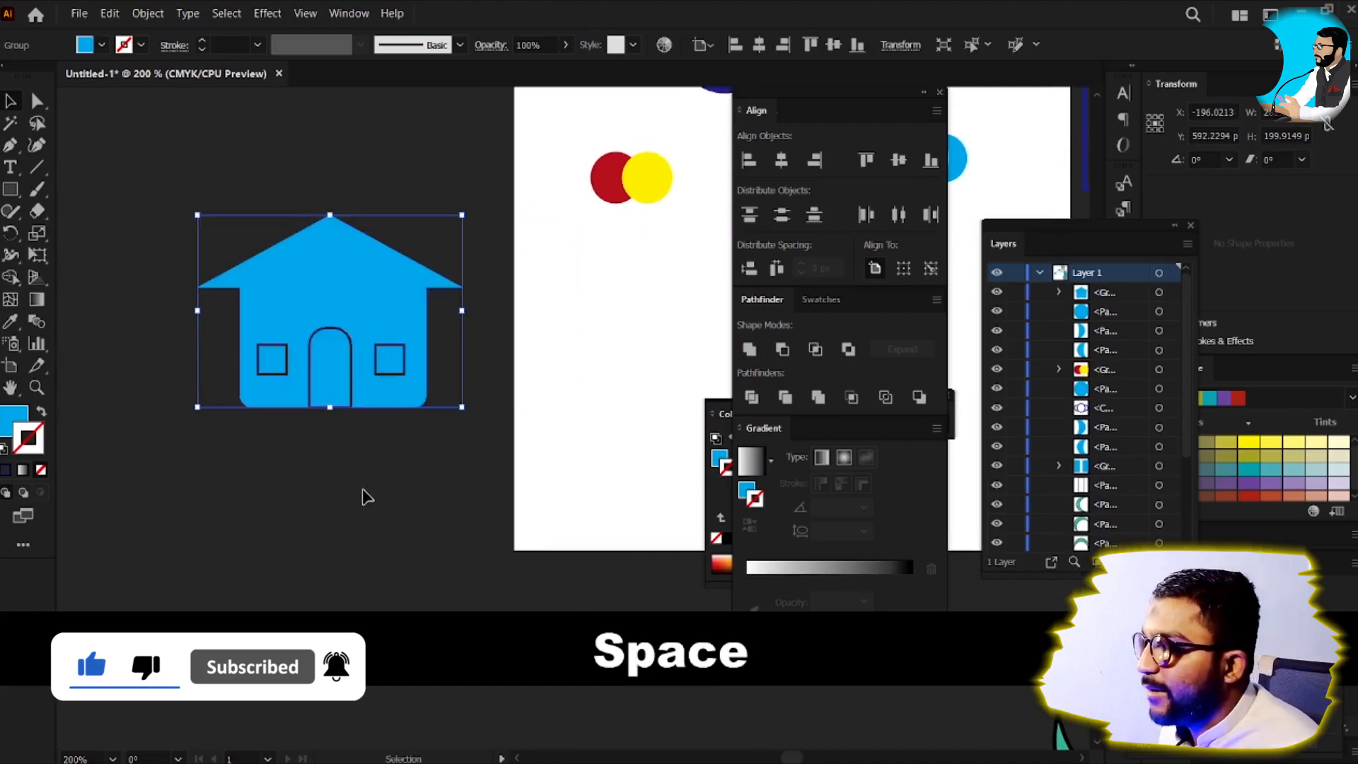
click(362, 497)
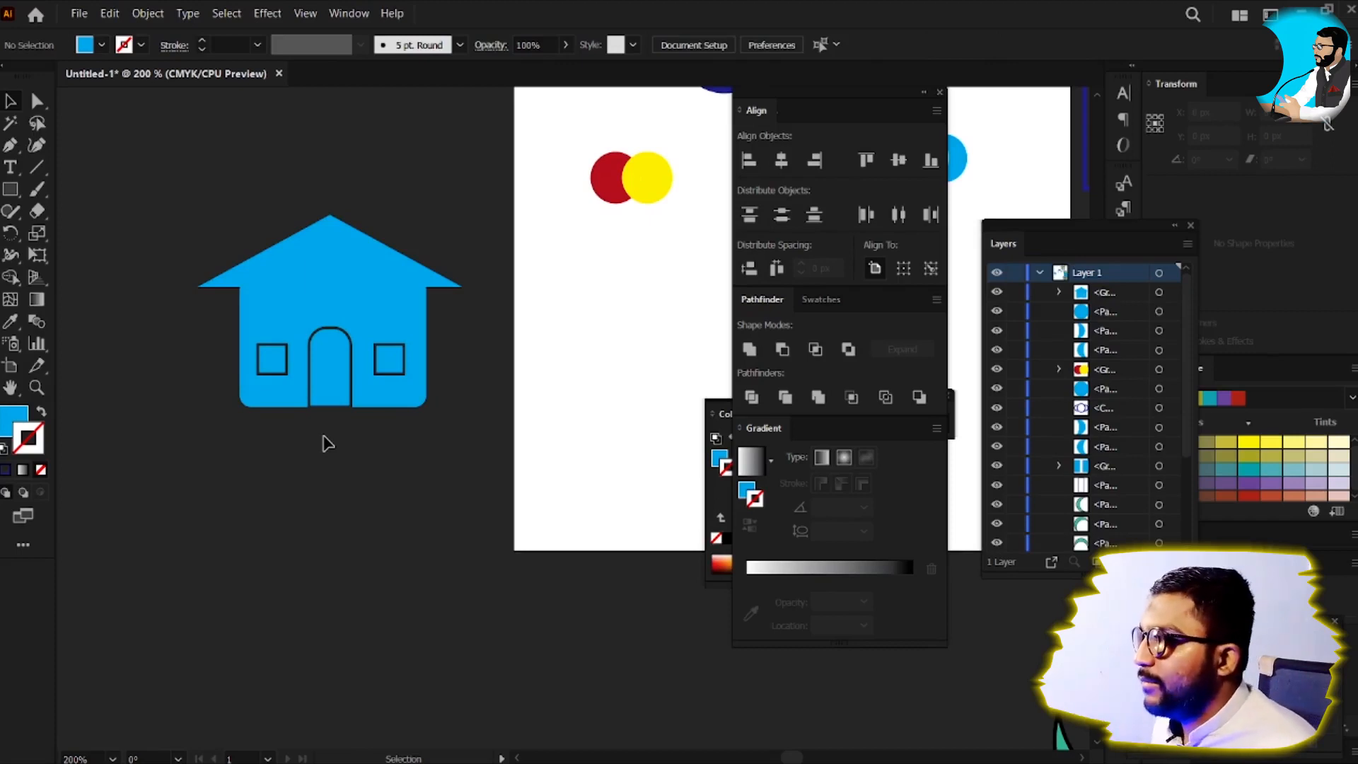
Step: Draw a blue circle about 152.5 px in diameter on the empty artboard area below the red and yellow circles
key(space)
drag(621, 354, 79, 251)
key(v)
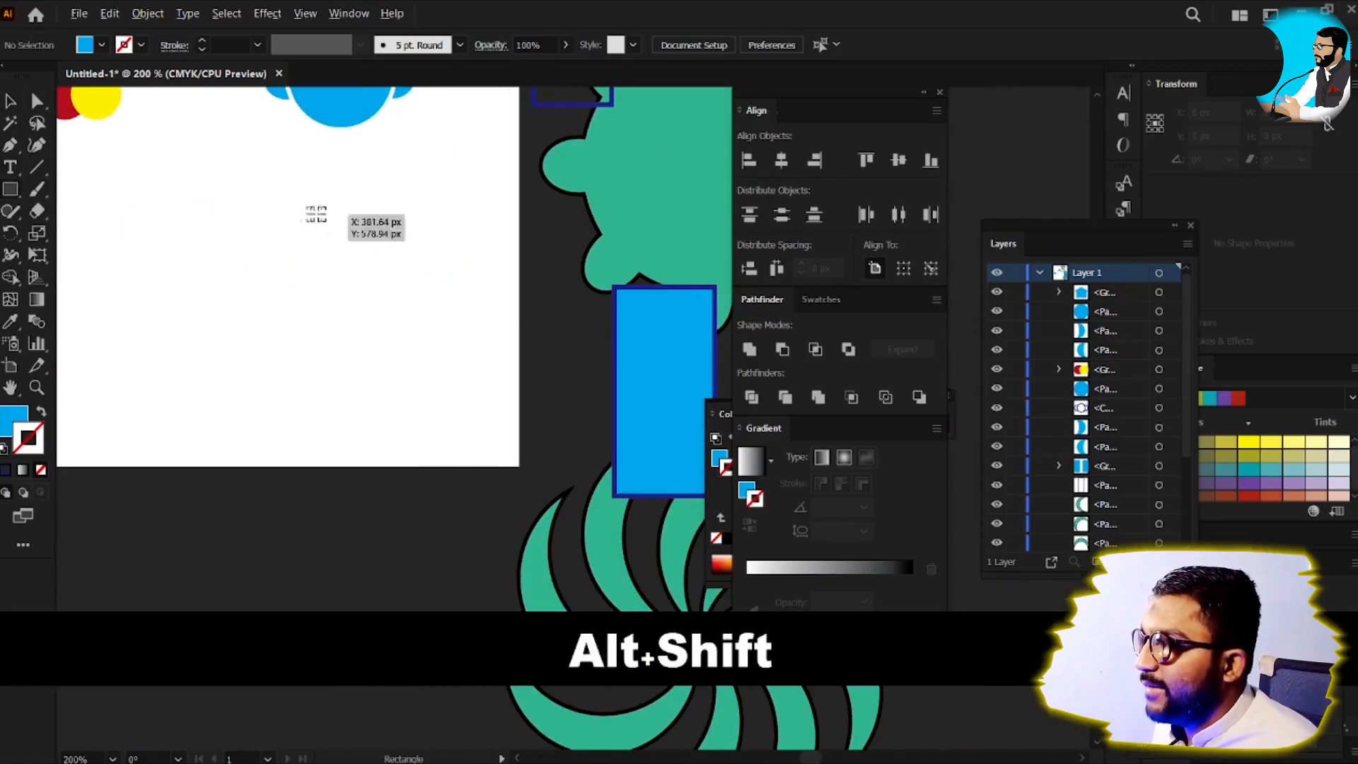
click(10, 189)
click(92, 241)
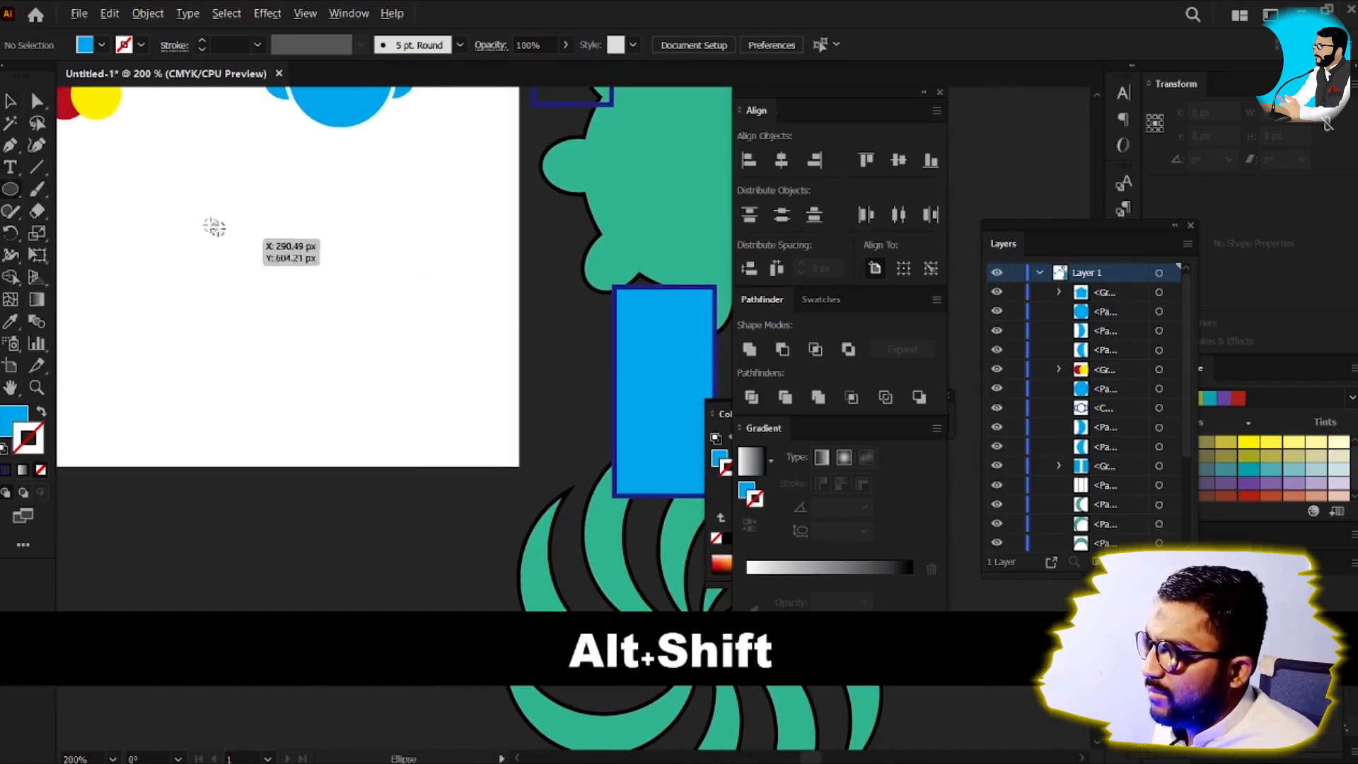
drag(204, 221, 276, 294)
key(v)
key(space)
drag(198, 251, 281, 332)
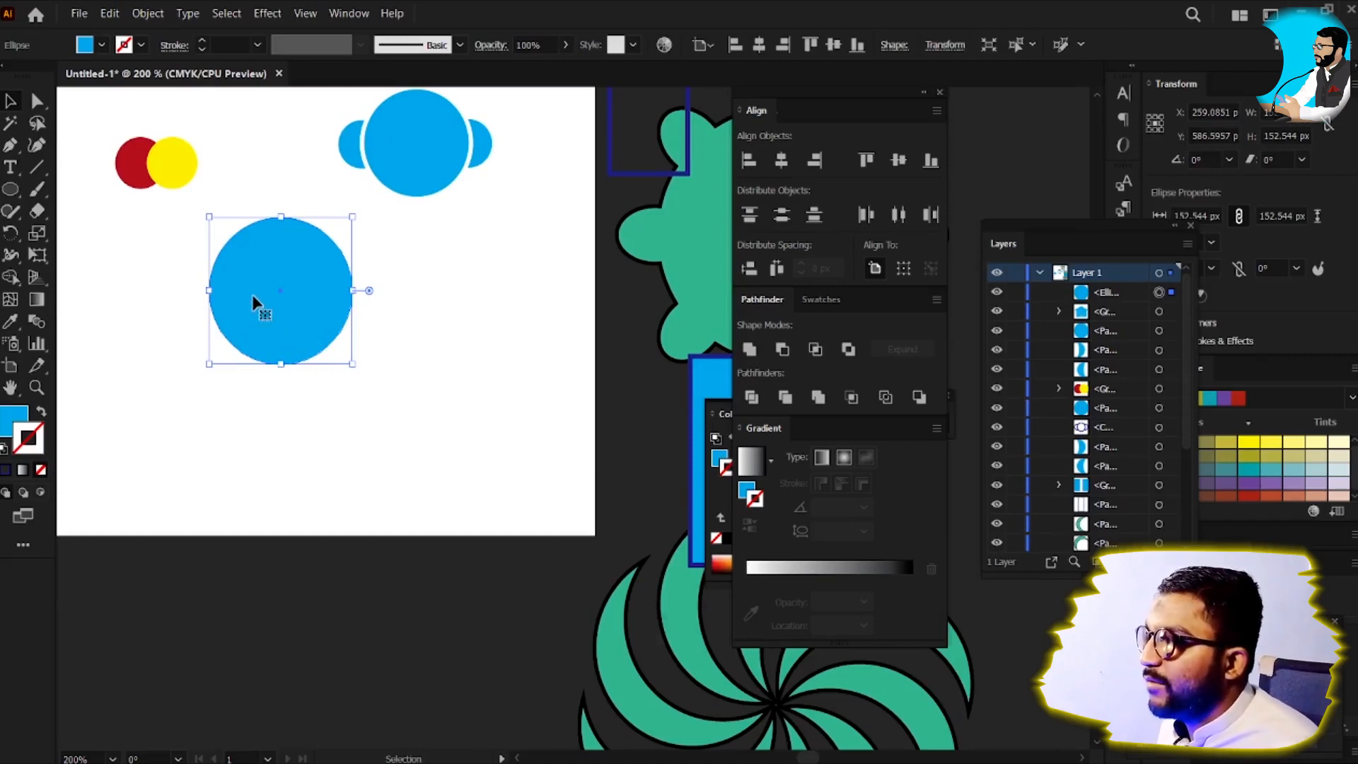
Step: Copy the blue circle in place in front and shrink the copy about its centre to about 47.5 px
key(v)
scroll(253, 265, up, 2)
drag(287, 297, 332, 331)
key(v)
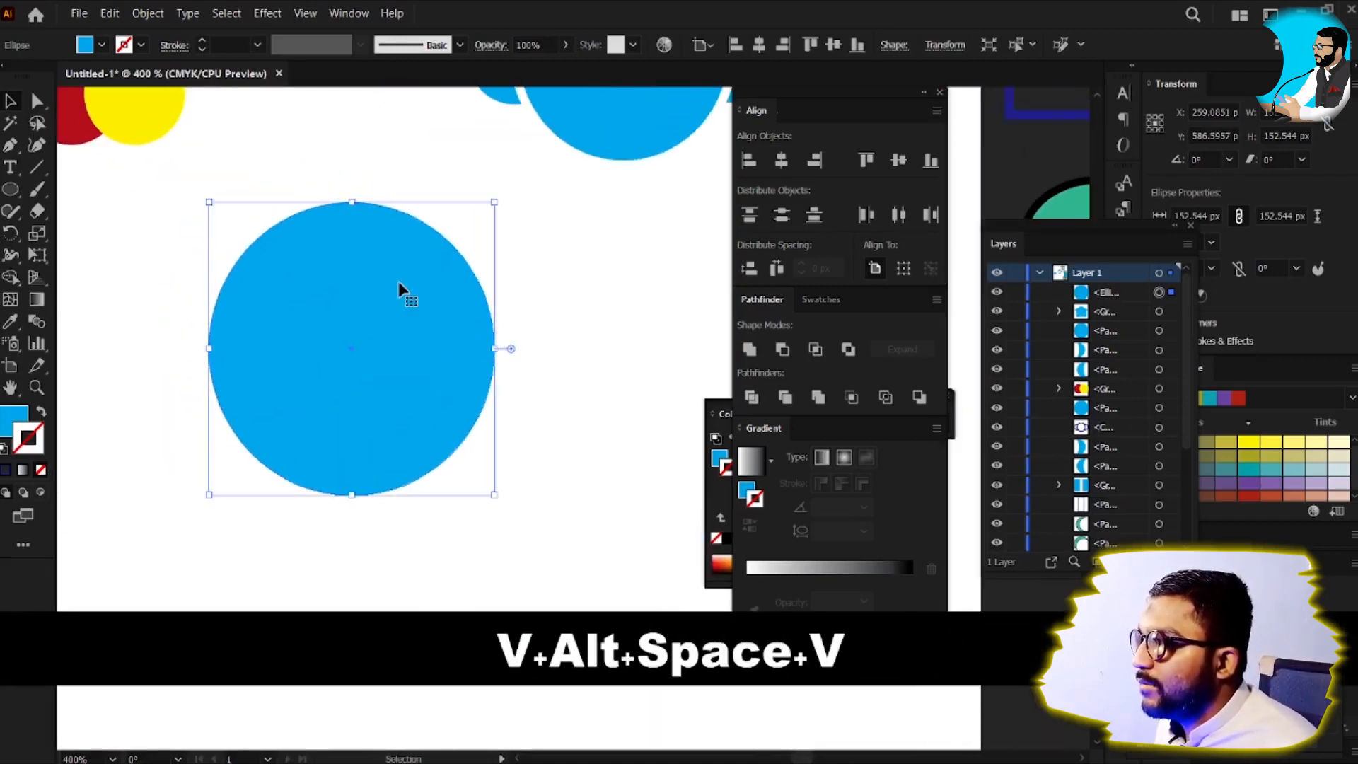
key(ctrl)
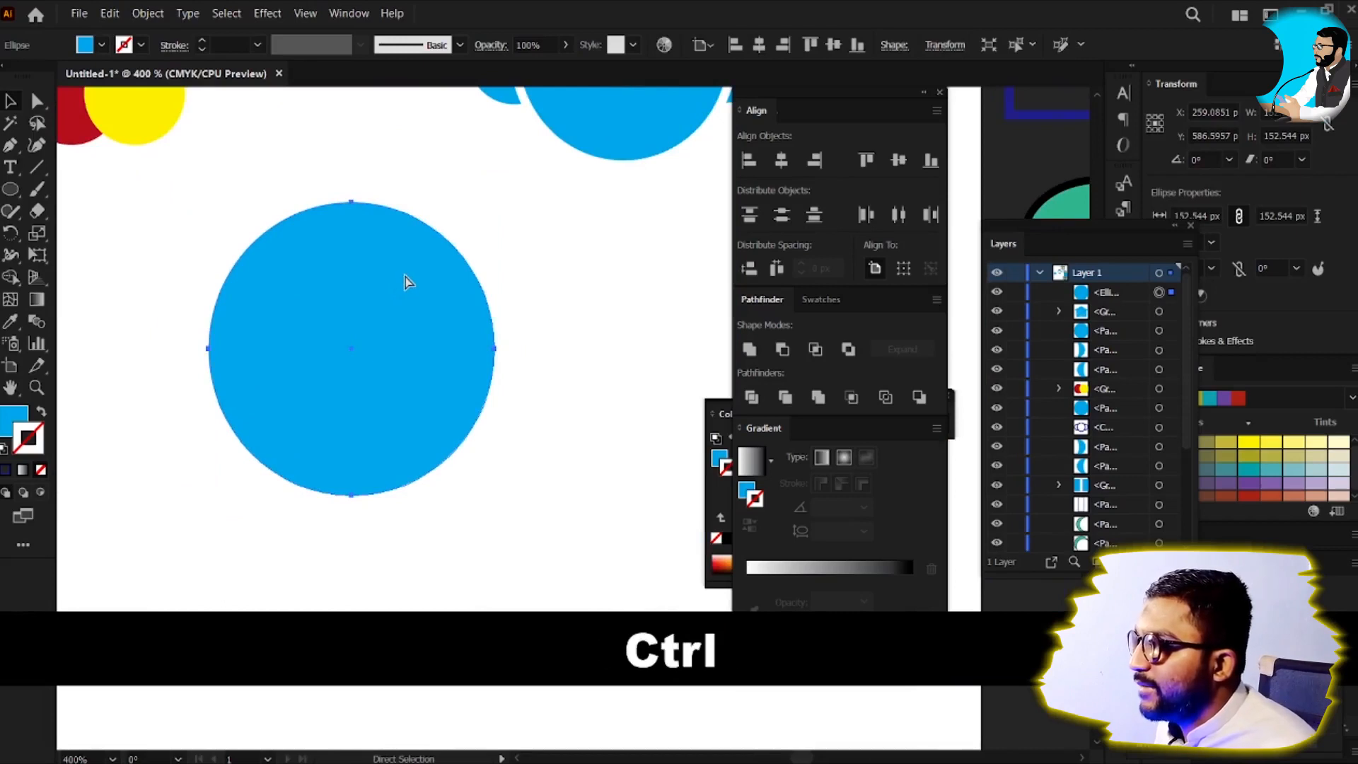
key(ctrl+c)
key(ctrl+f)
drag(493, 201, 397, 303)
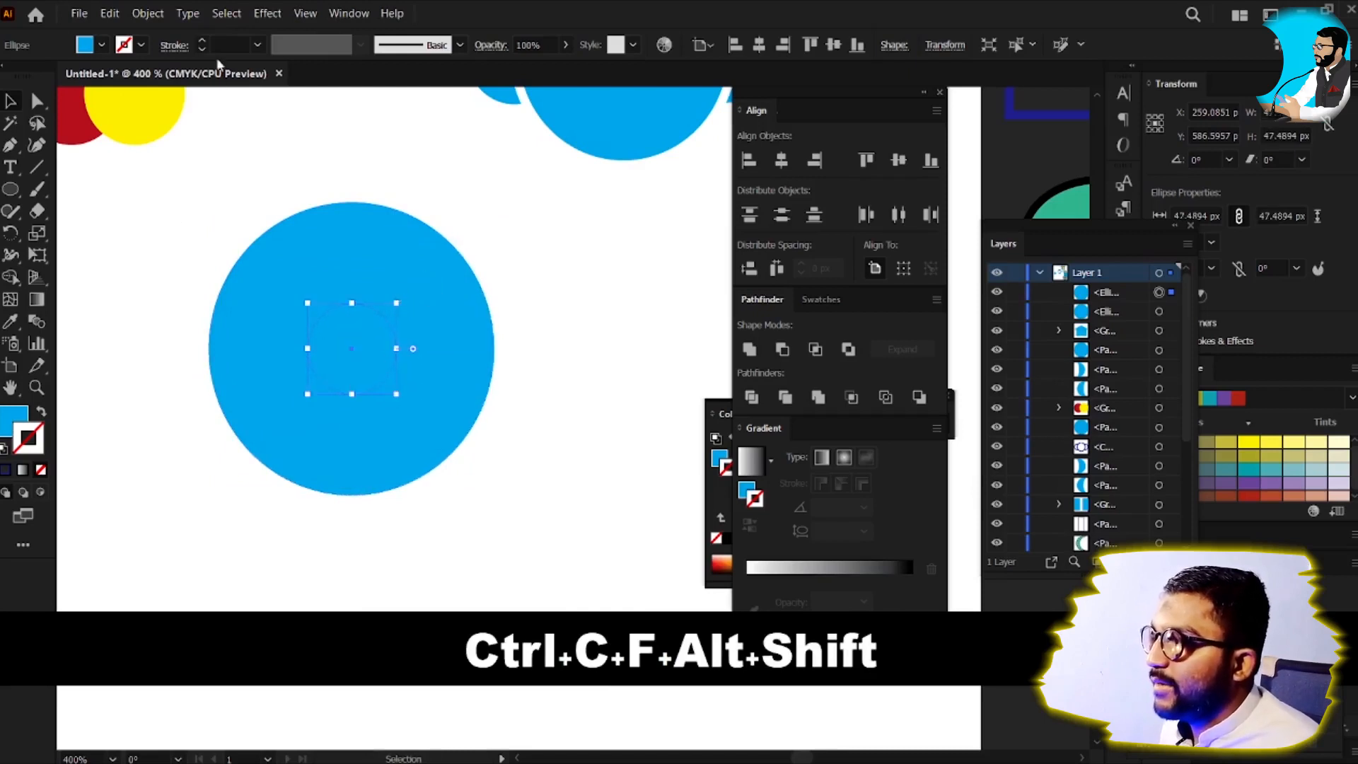
Step: Give the small inner circle a 4 pt stroke and enlarge it about its centre to about 60.9 px
text(4)
key(Return)
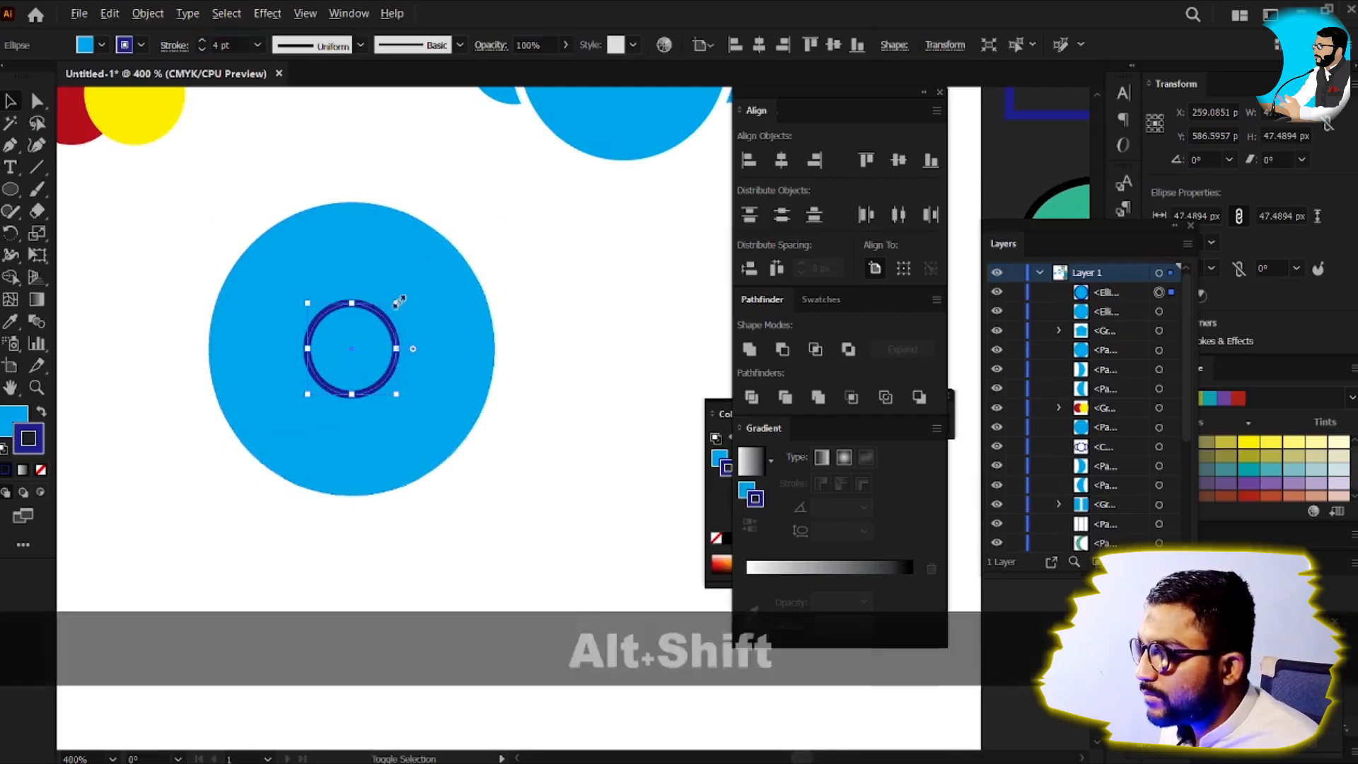
drag(396, 302, 414, 288)
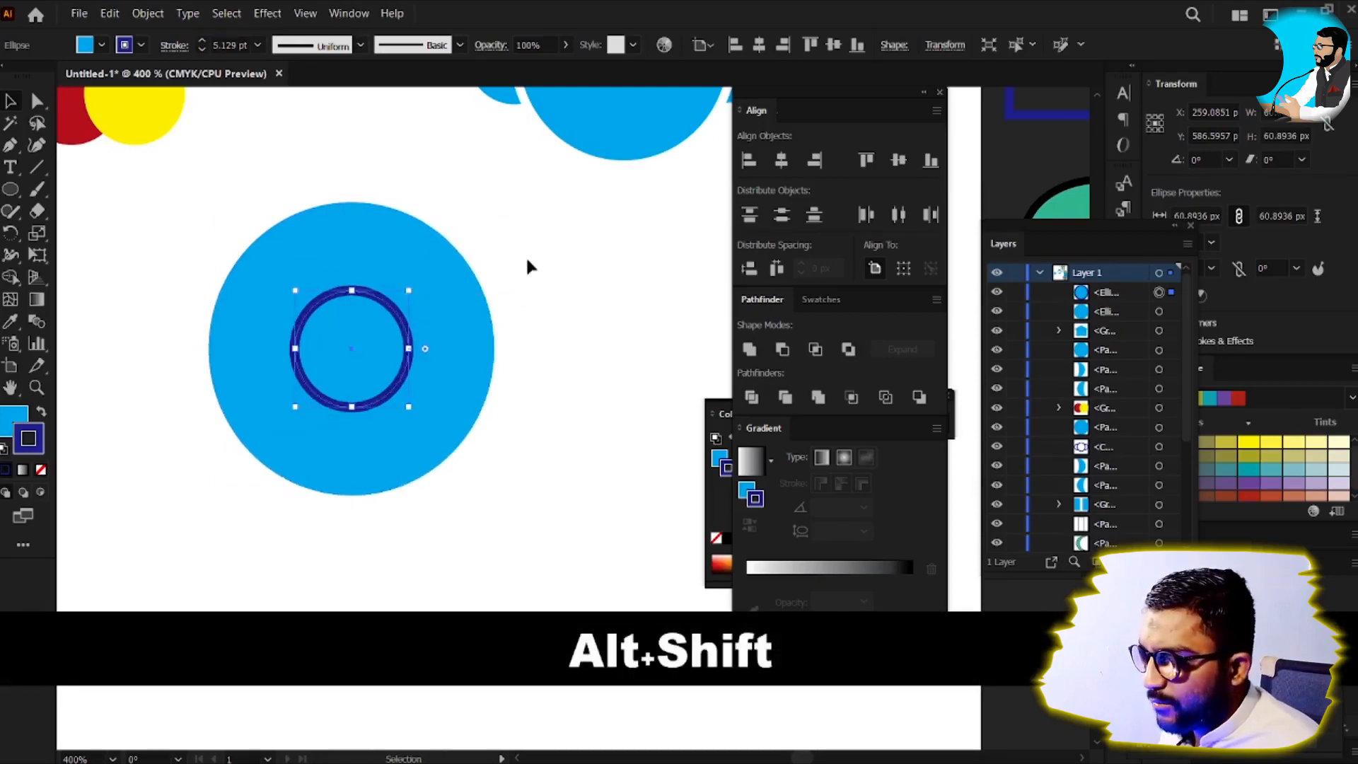
drag(524, 256, 272, 568)
key(super)
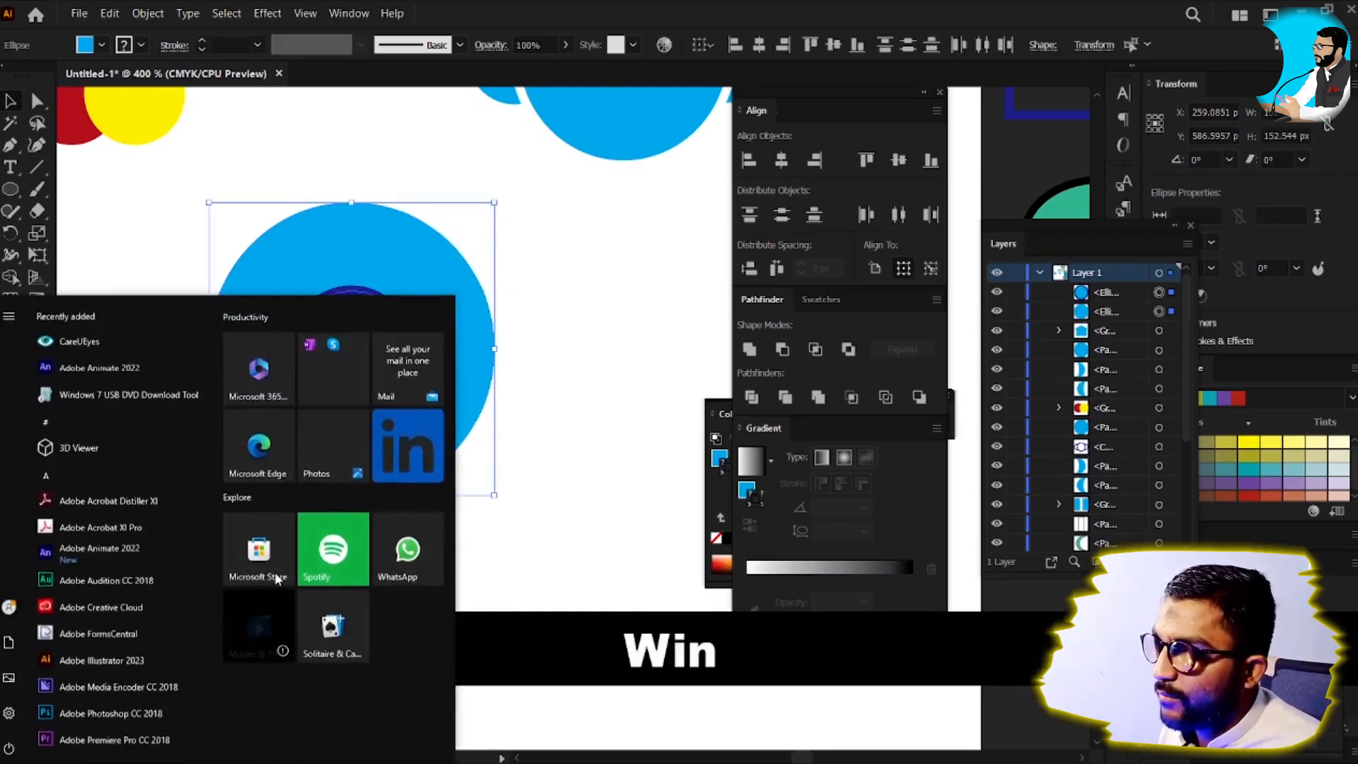
text(chr)
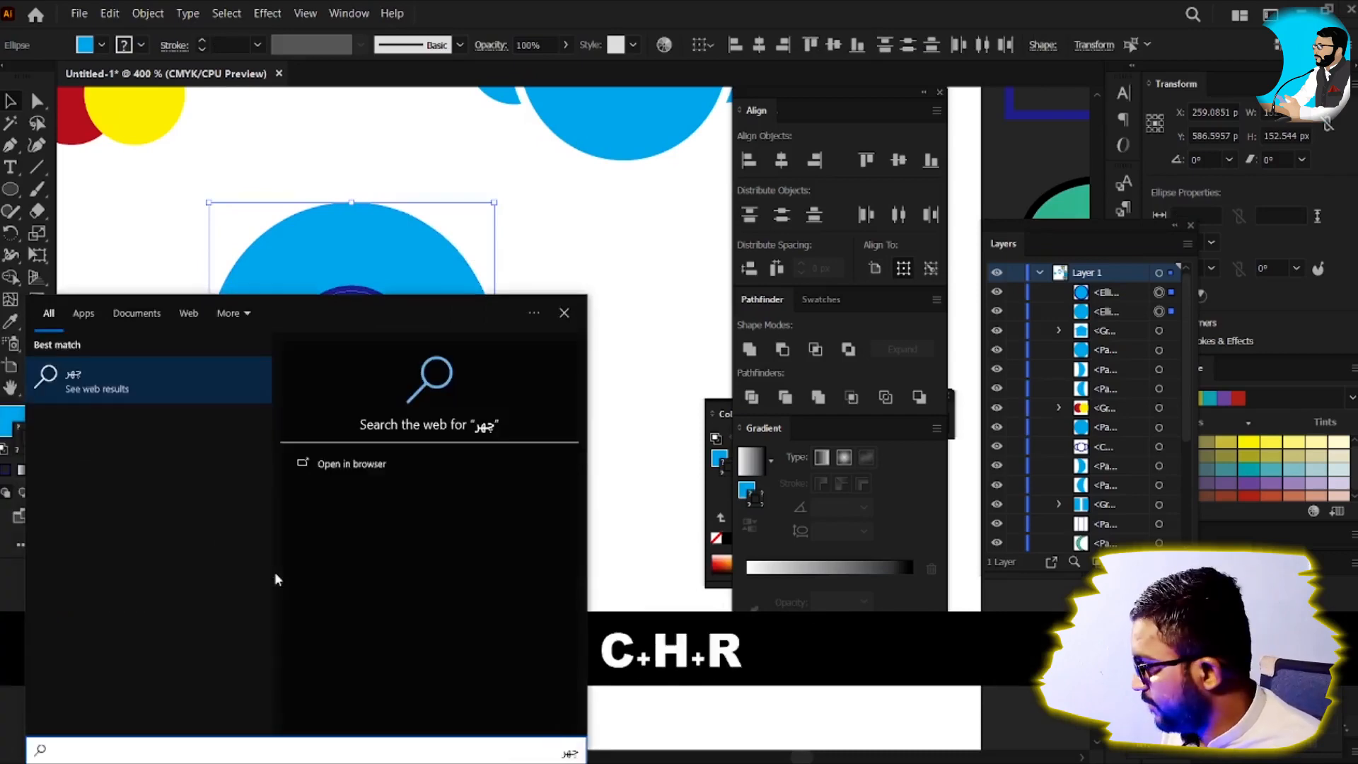
key(BackSpace)
key(BackSpace)
key(BackSpace)
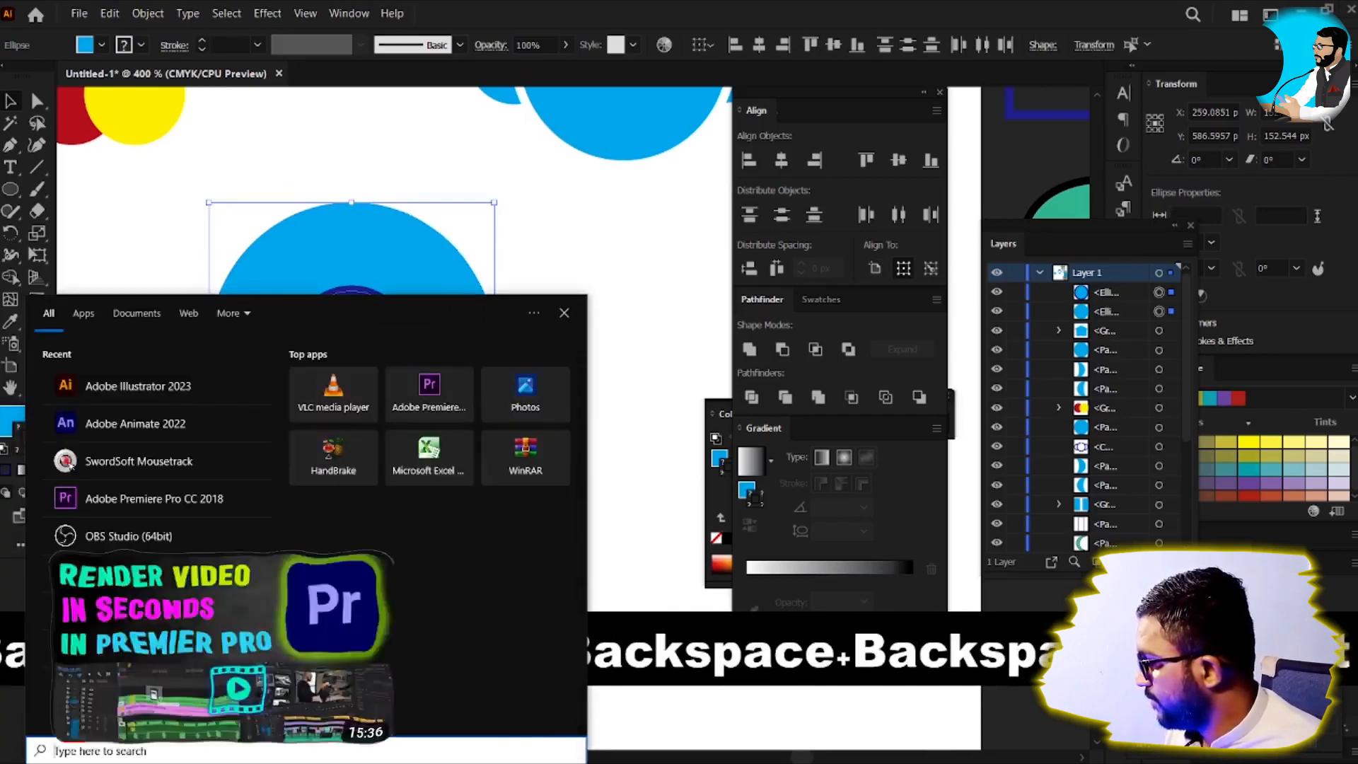
key(alt+shift)
key(alt+shift)
key(alt+shift)
key(alt+shift)
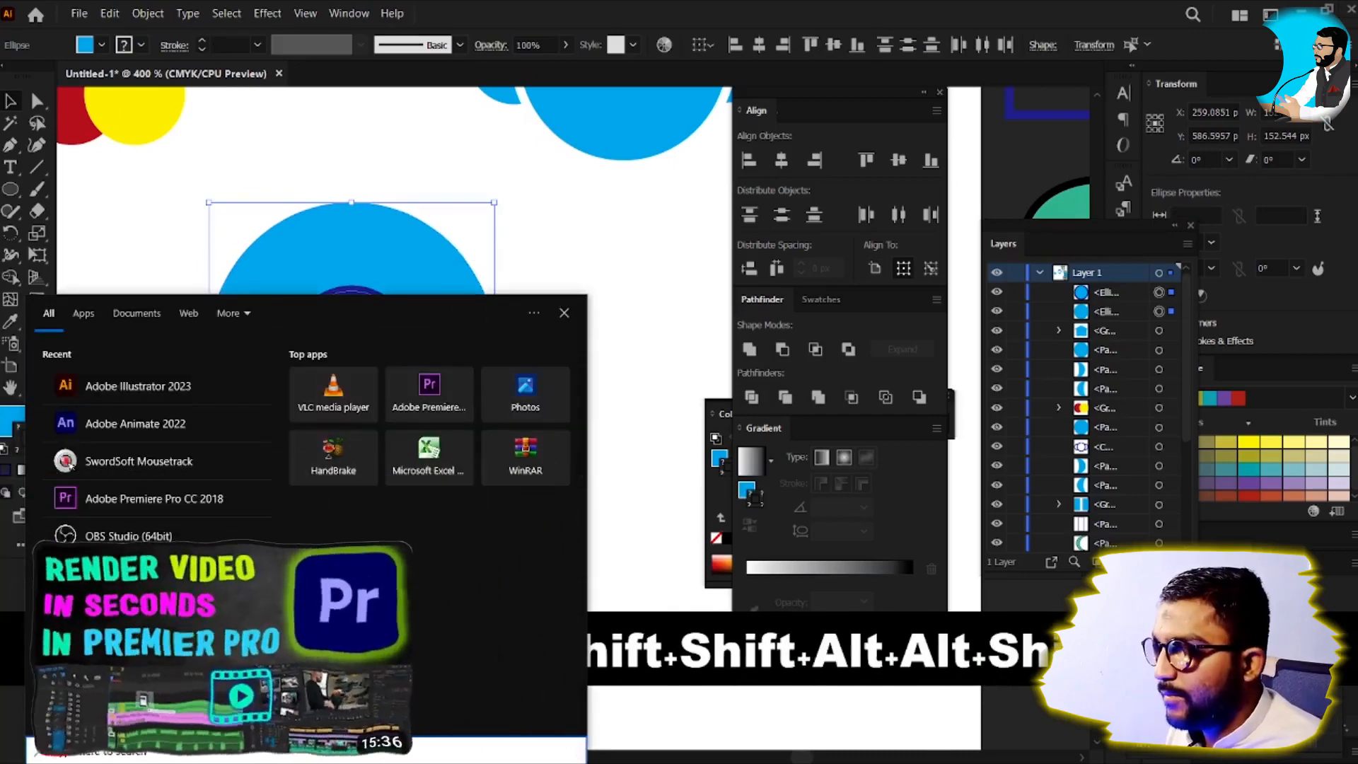
text(chr)
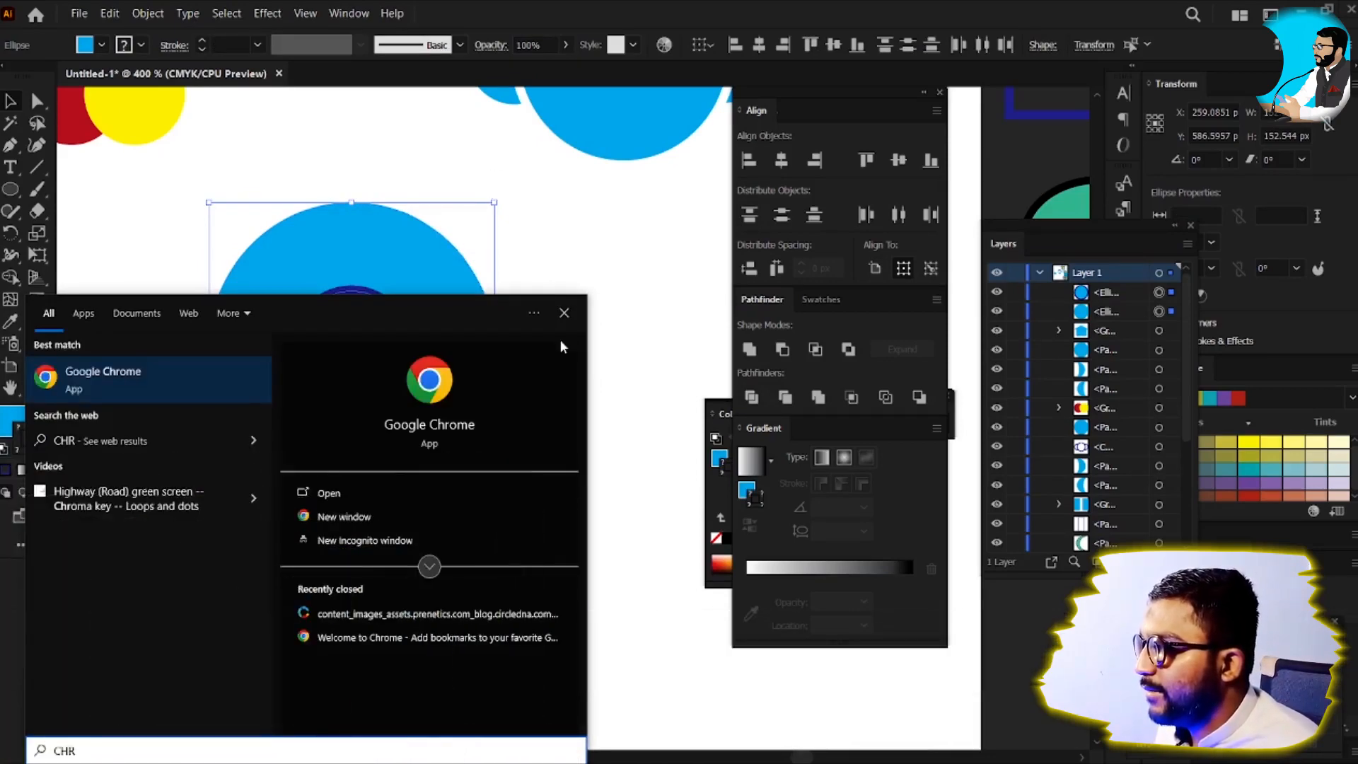
click(597, 287)
Step: Fill the large outer circle with the yellow sampled from the existing yellow circle using the Eyedropper
click(438, 301)
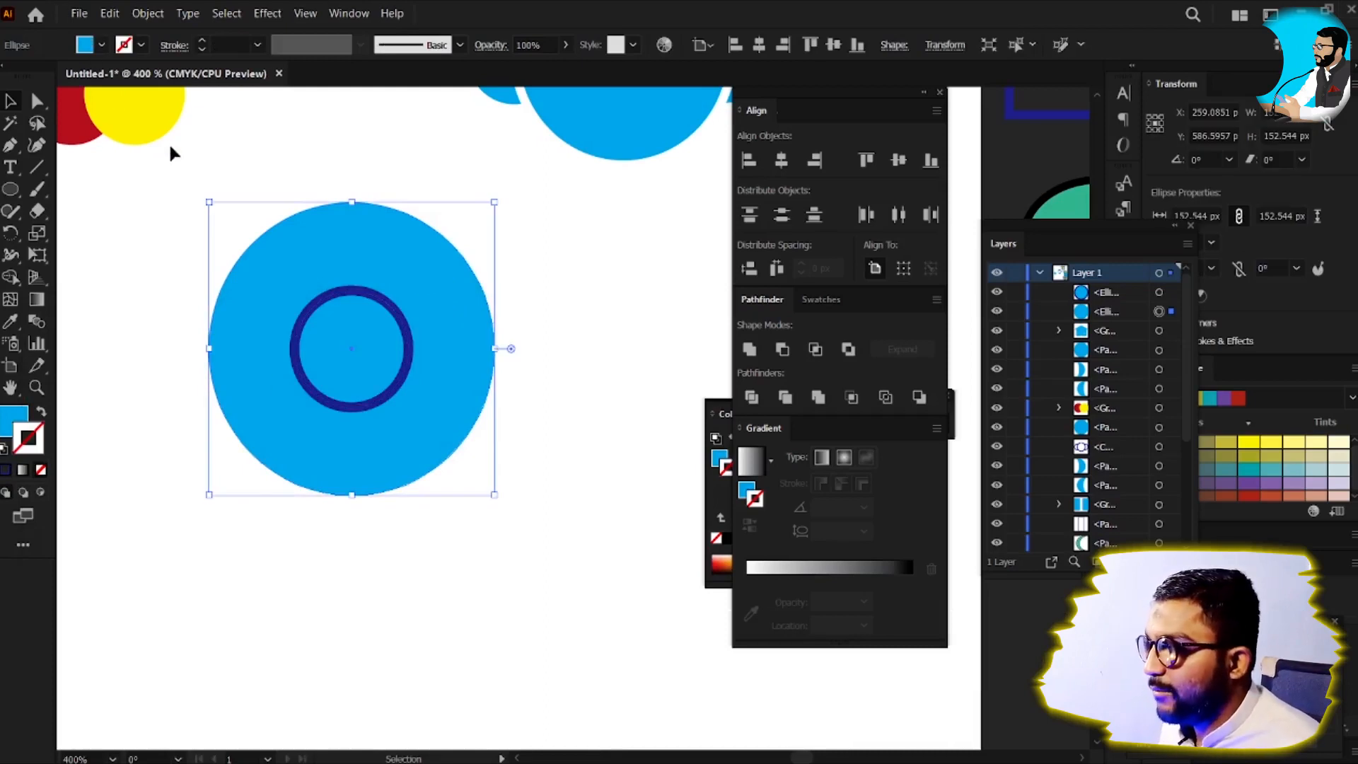
key(i)
click(125, 112)
key(v)
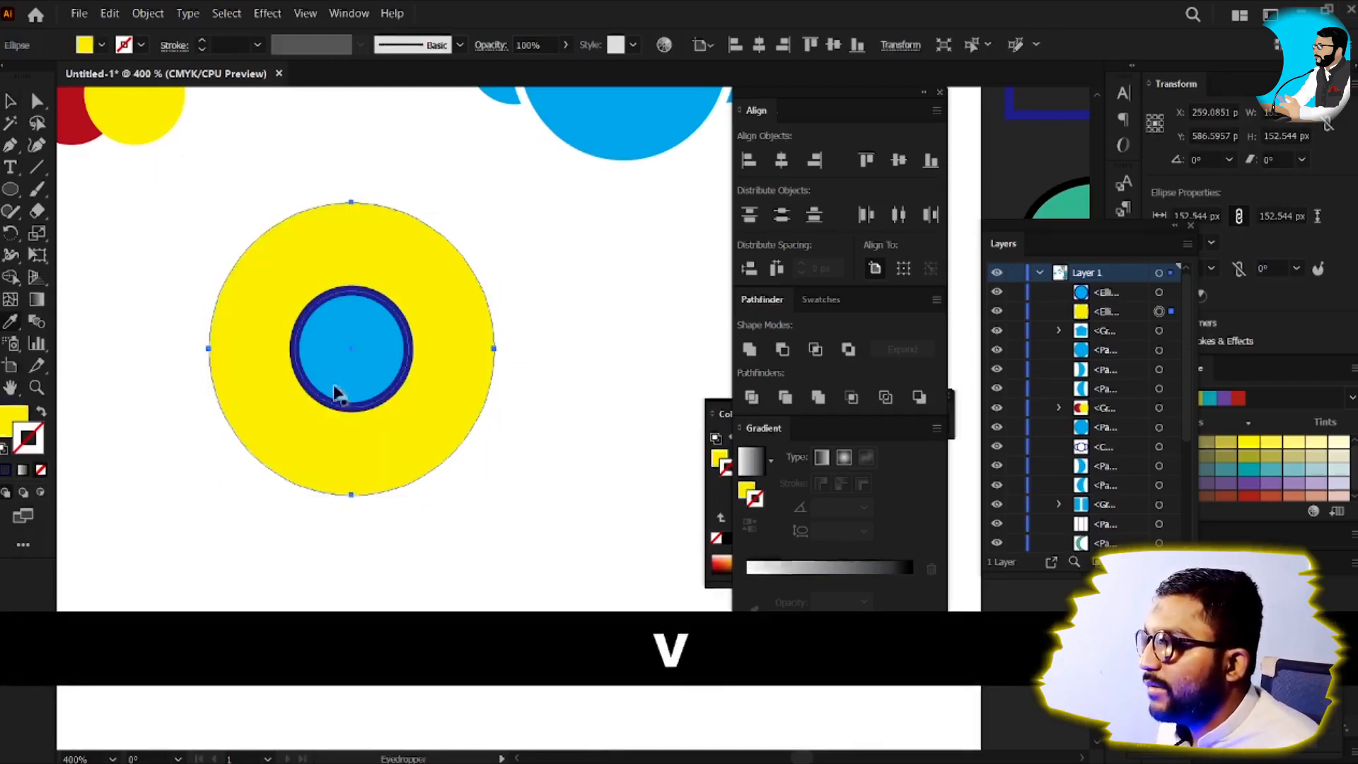
Step: Change the stroke colour of the blue inner circle to white
click(330, 375)
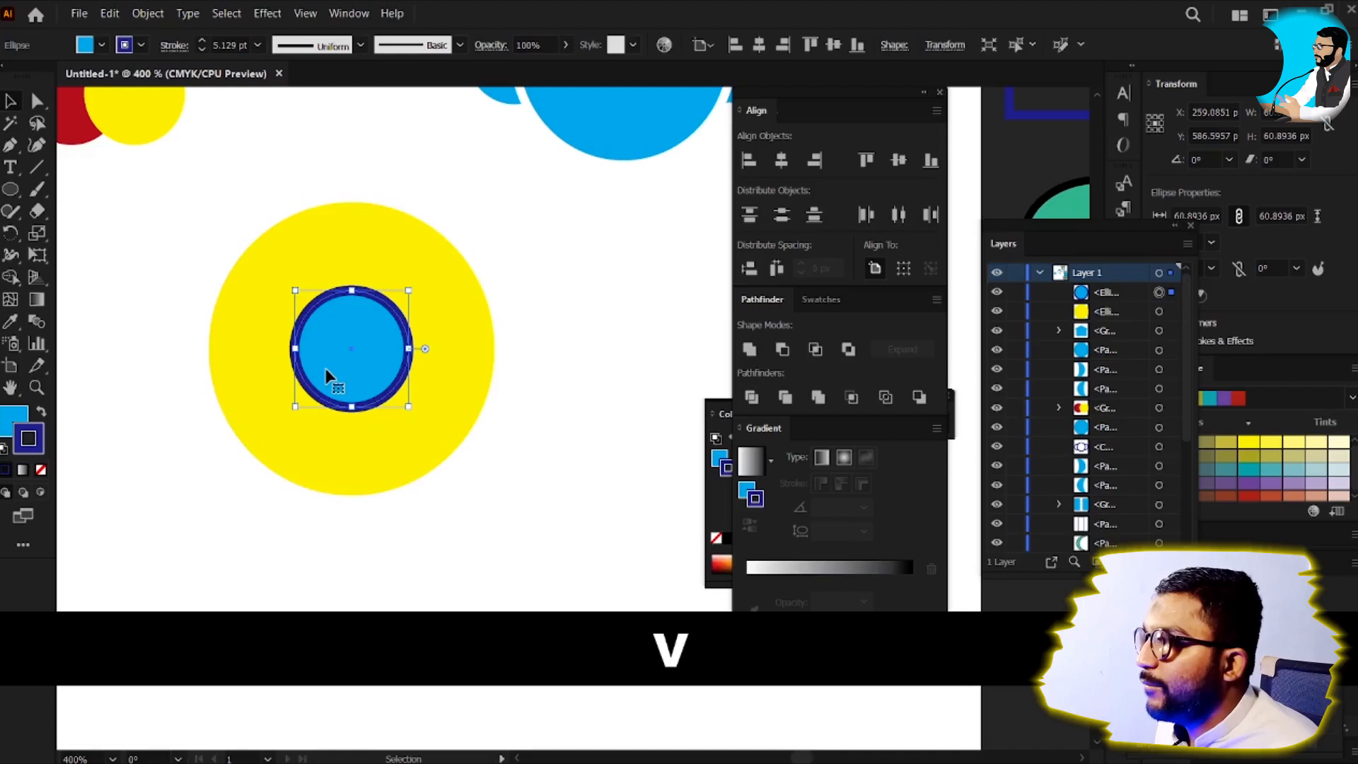
click(139, 45)
click(30, 78)
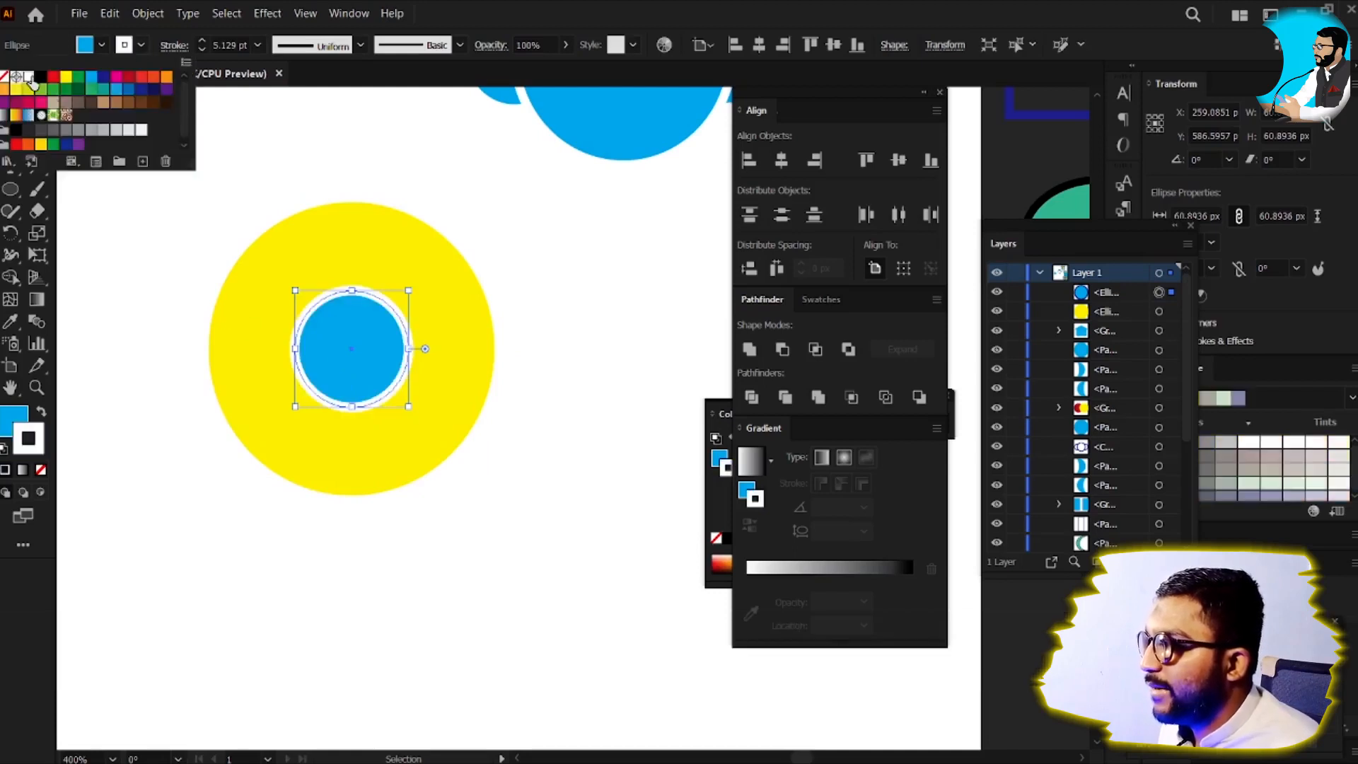
key(v)
click(545, 278)
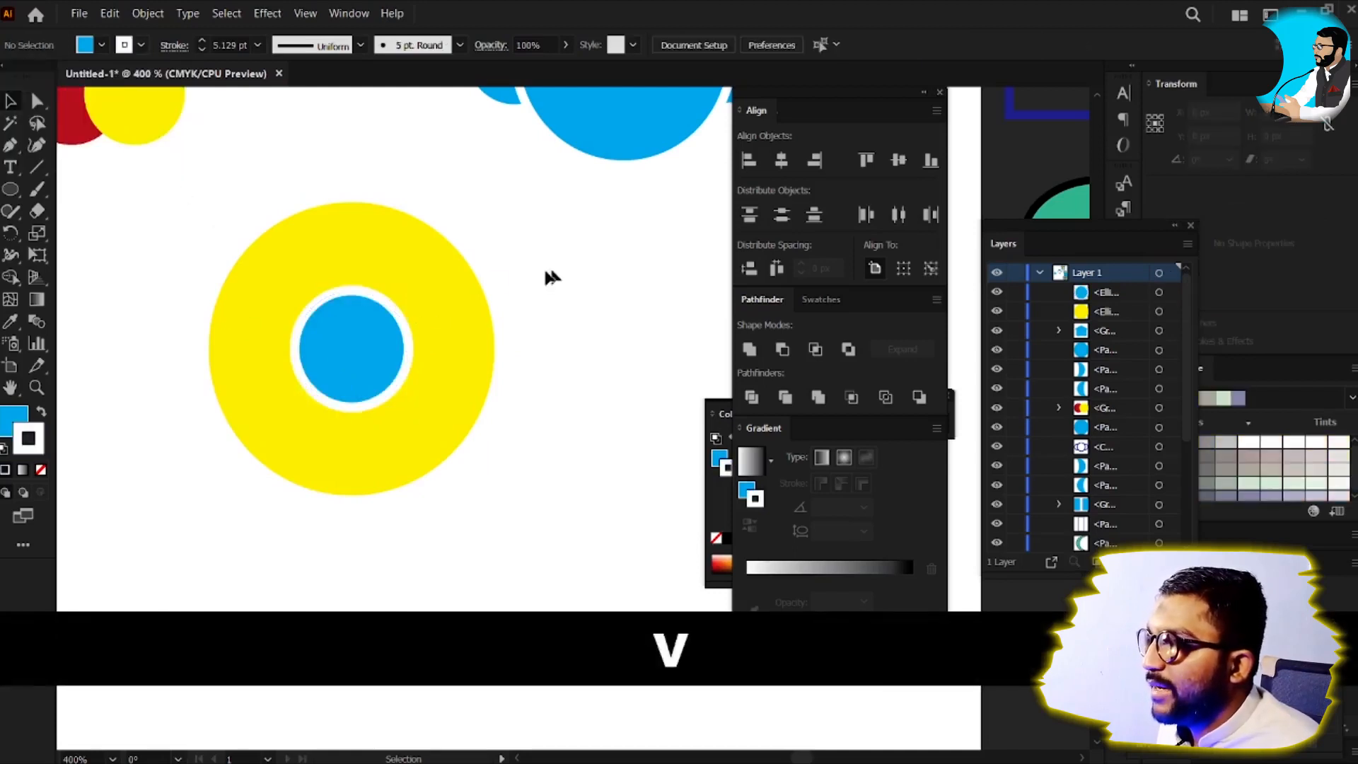
Step: Expand the inner circle's fill and stroke, and combine it with the yellow circle using the Pathfinder Merge operation
click(333, 316)
click(144, 14)
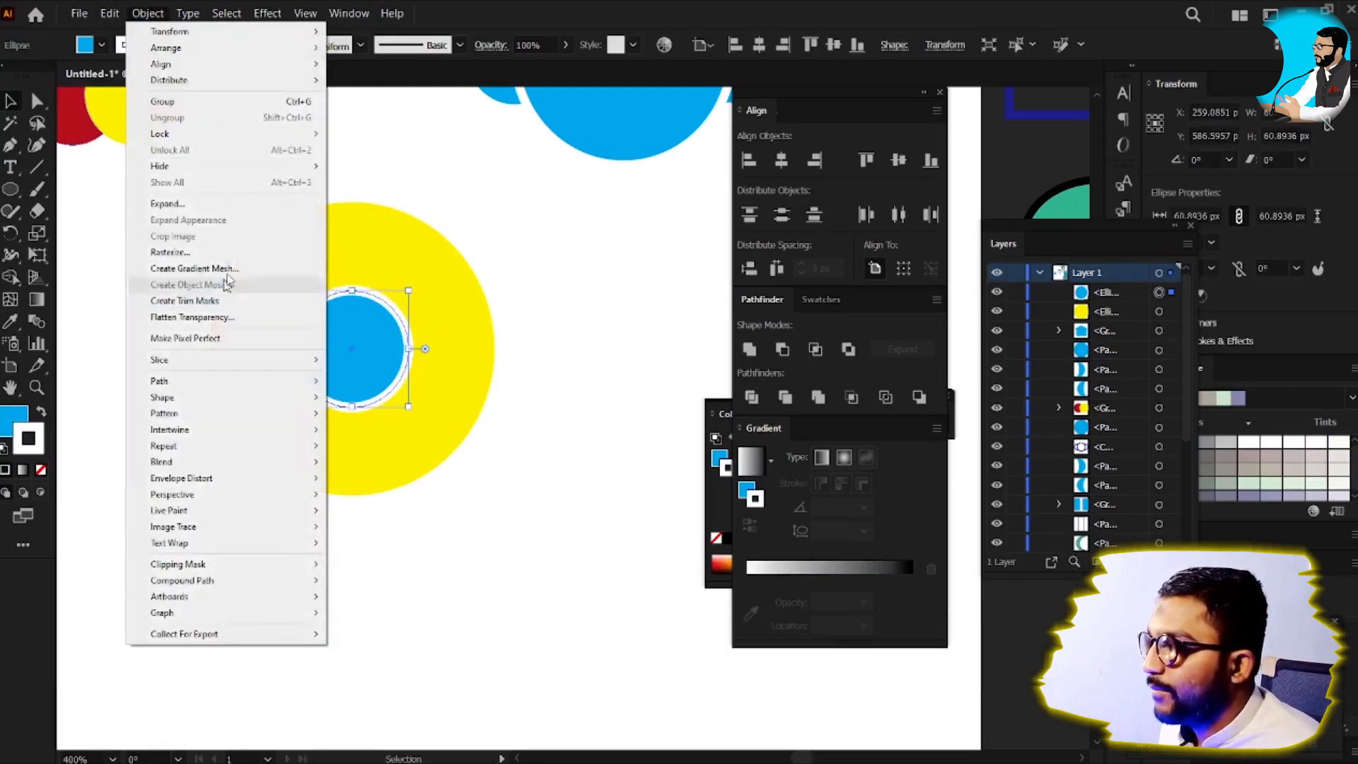
click(174, 203)
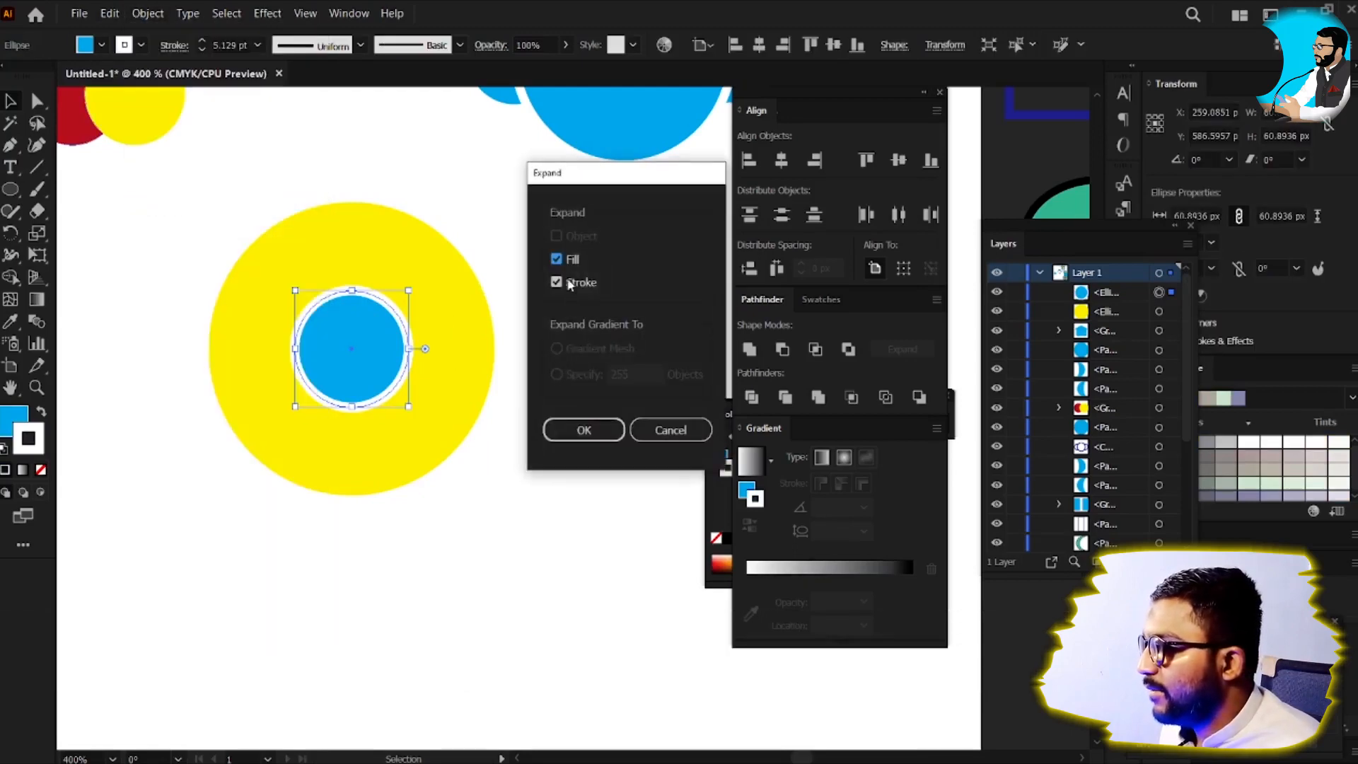
click(583, 429)
click(546, 432)
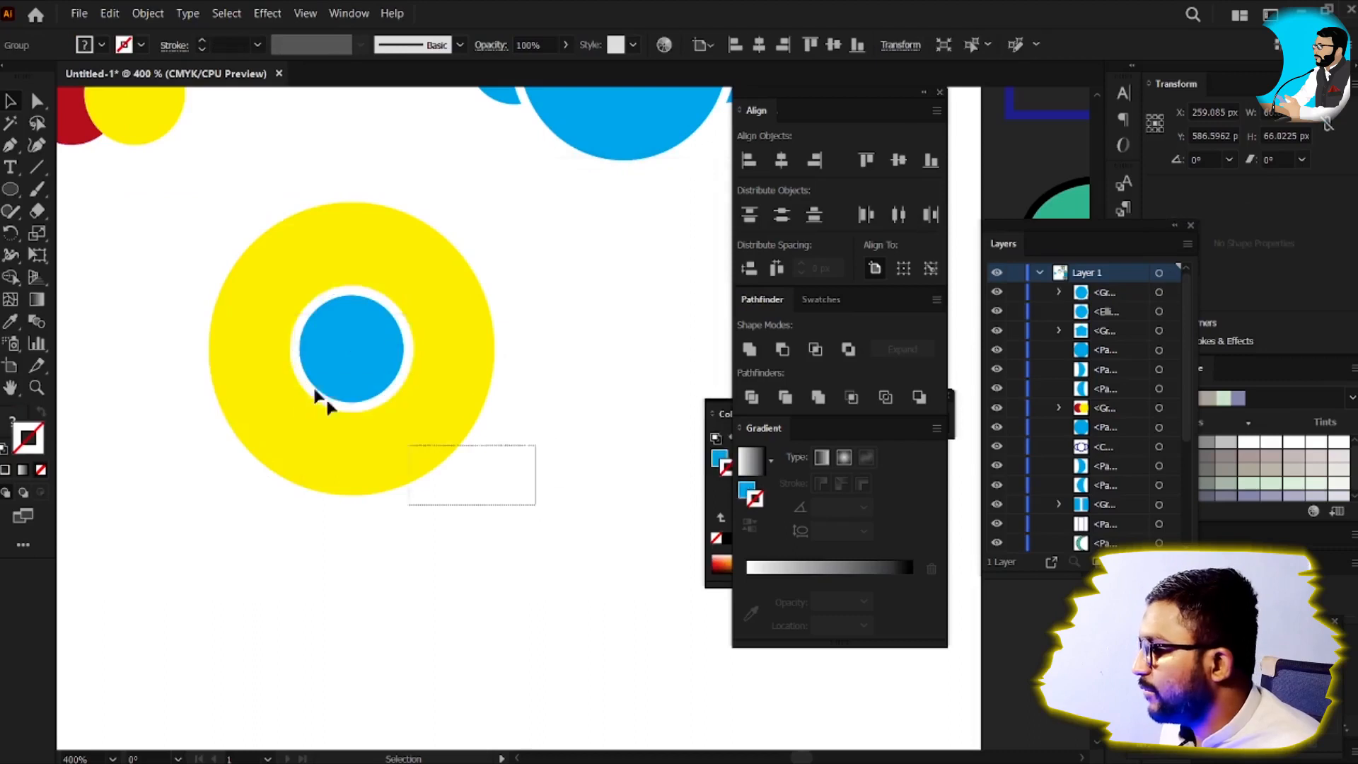
click(818, 399)
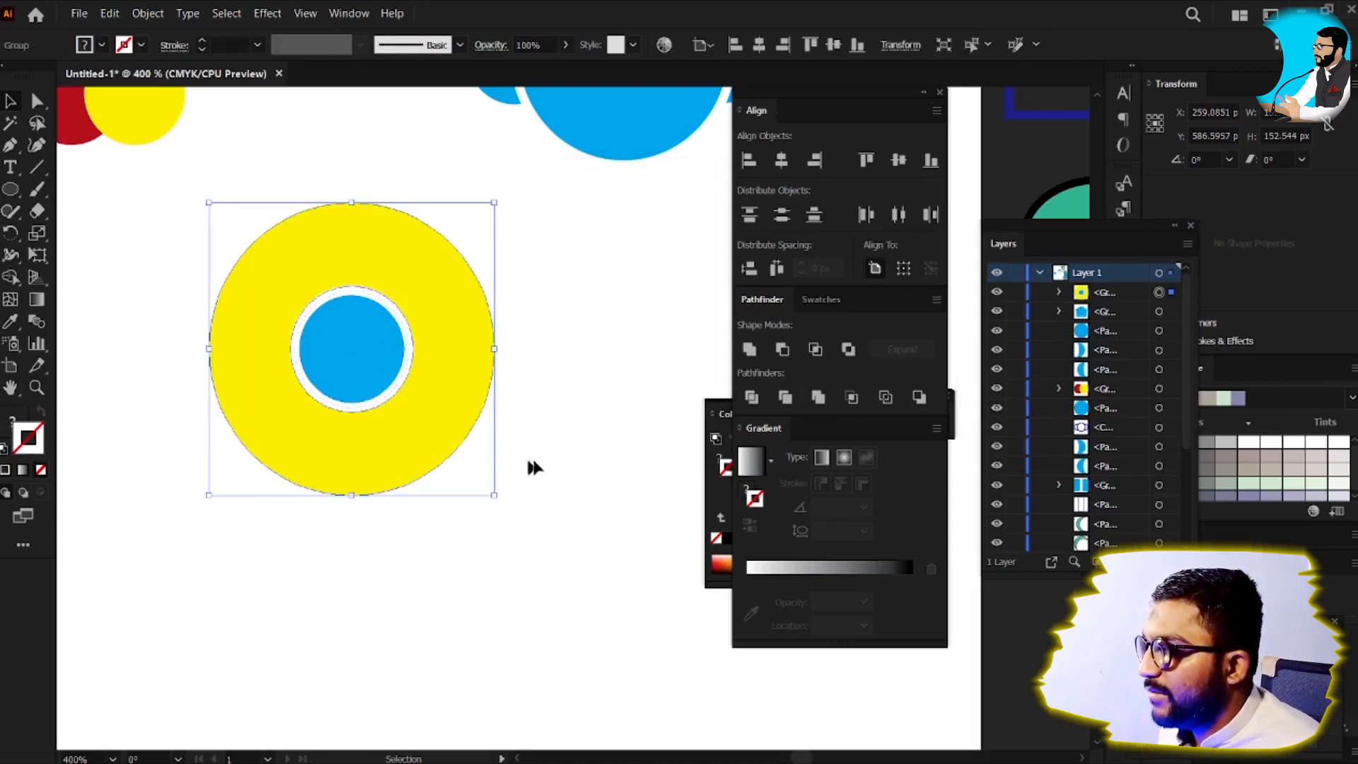
Step: Isolate the merged group, delete the white ring between the yellow and blue shapes, and exit isolation mode
double_click(400, 378)
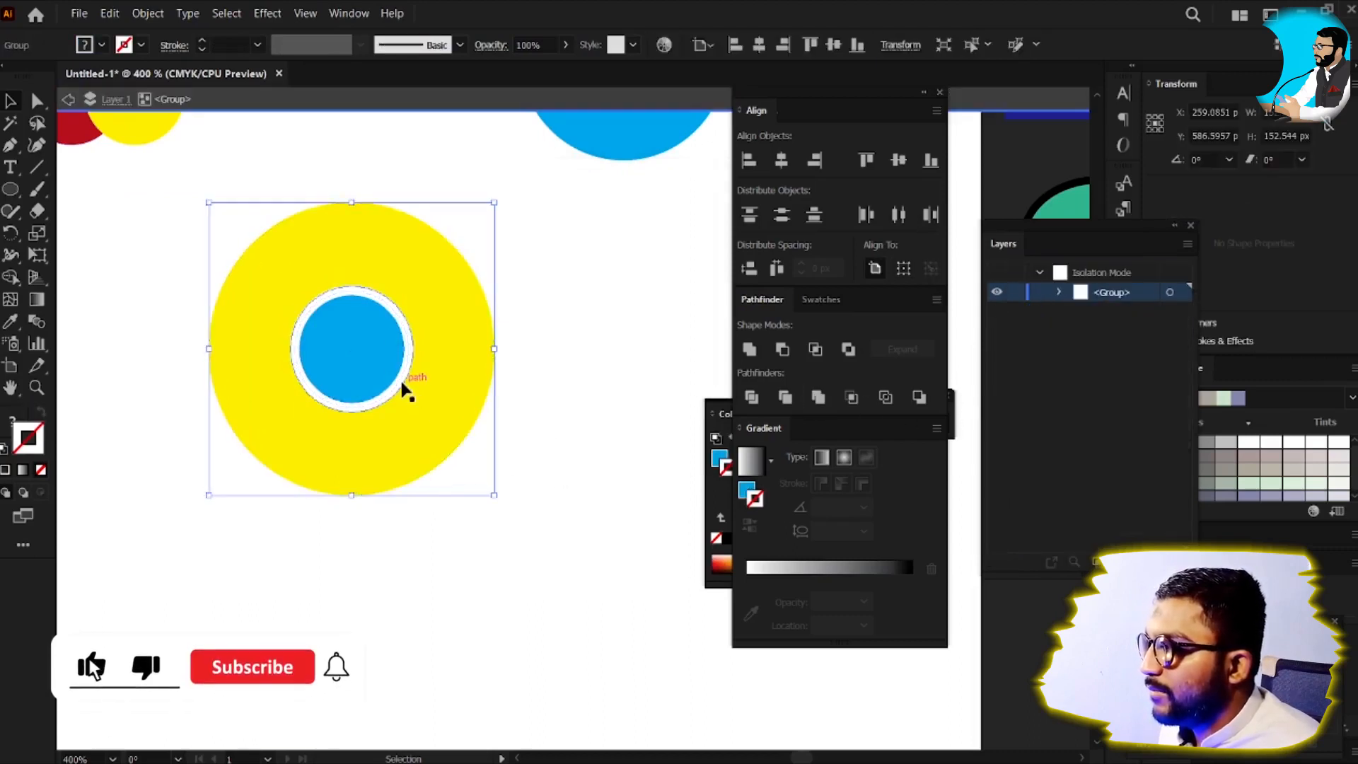
click(399, 378)
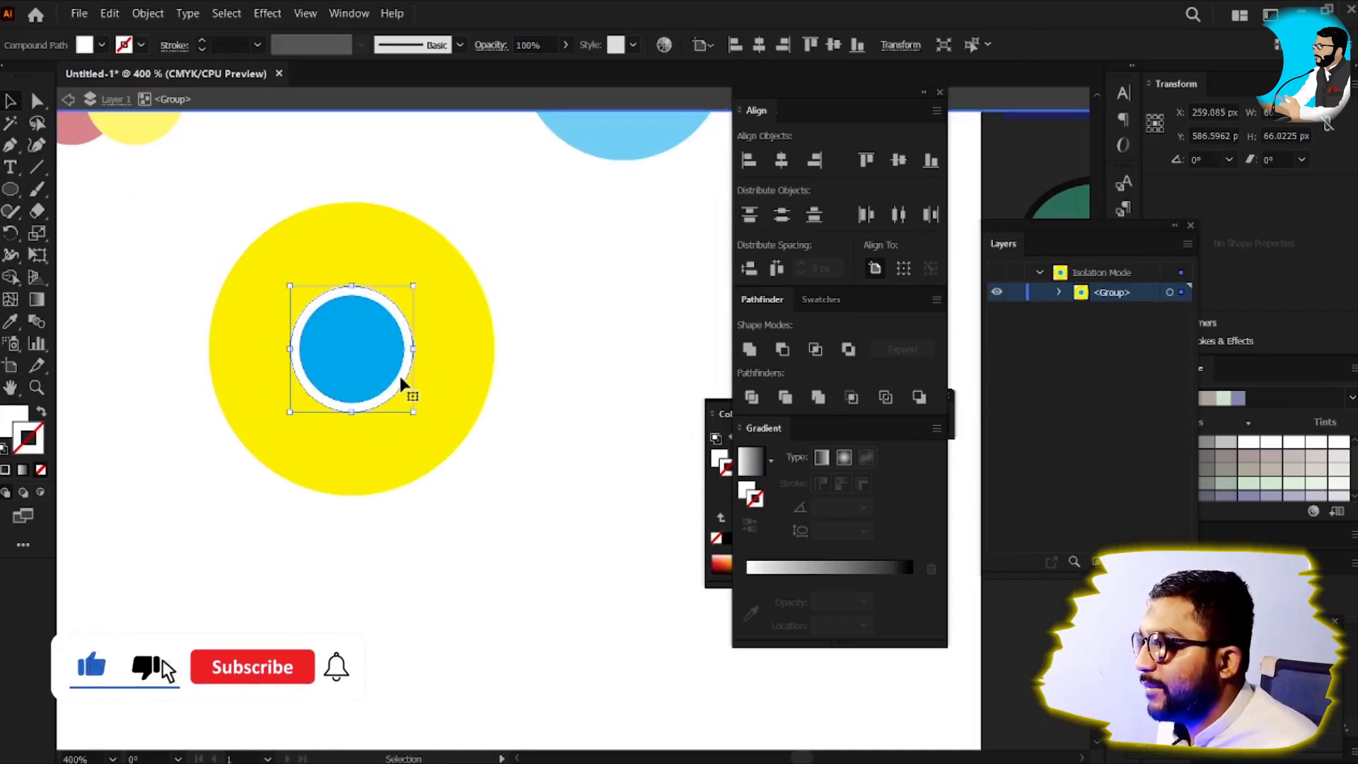
key(Delete)
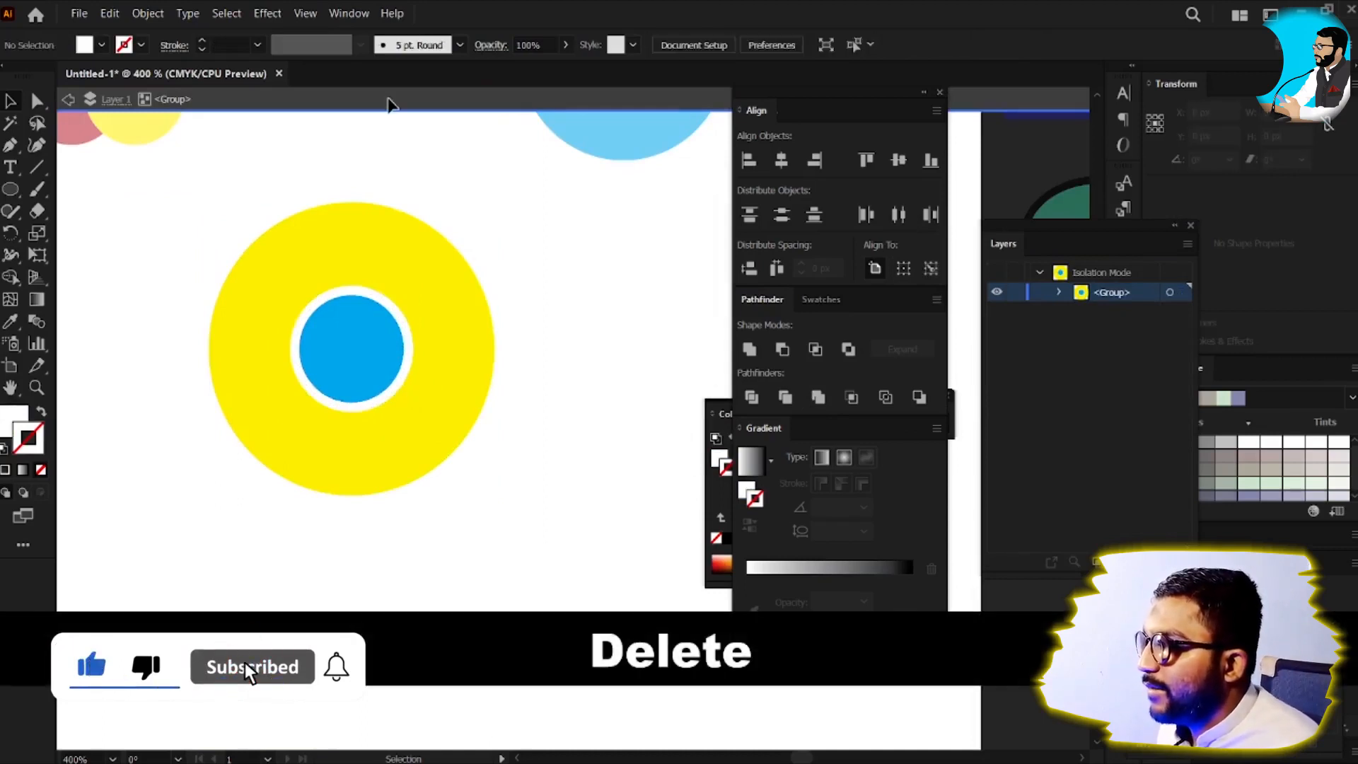
click(391, 105)
Step: Move the yellow and blue circle group off the artboard onto the dark canvas below it
click(434, 424)
scroll(434, 417, down, 1)
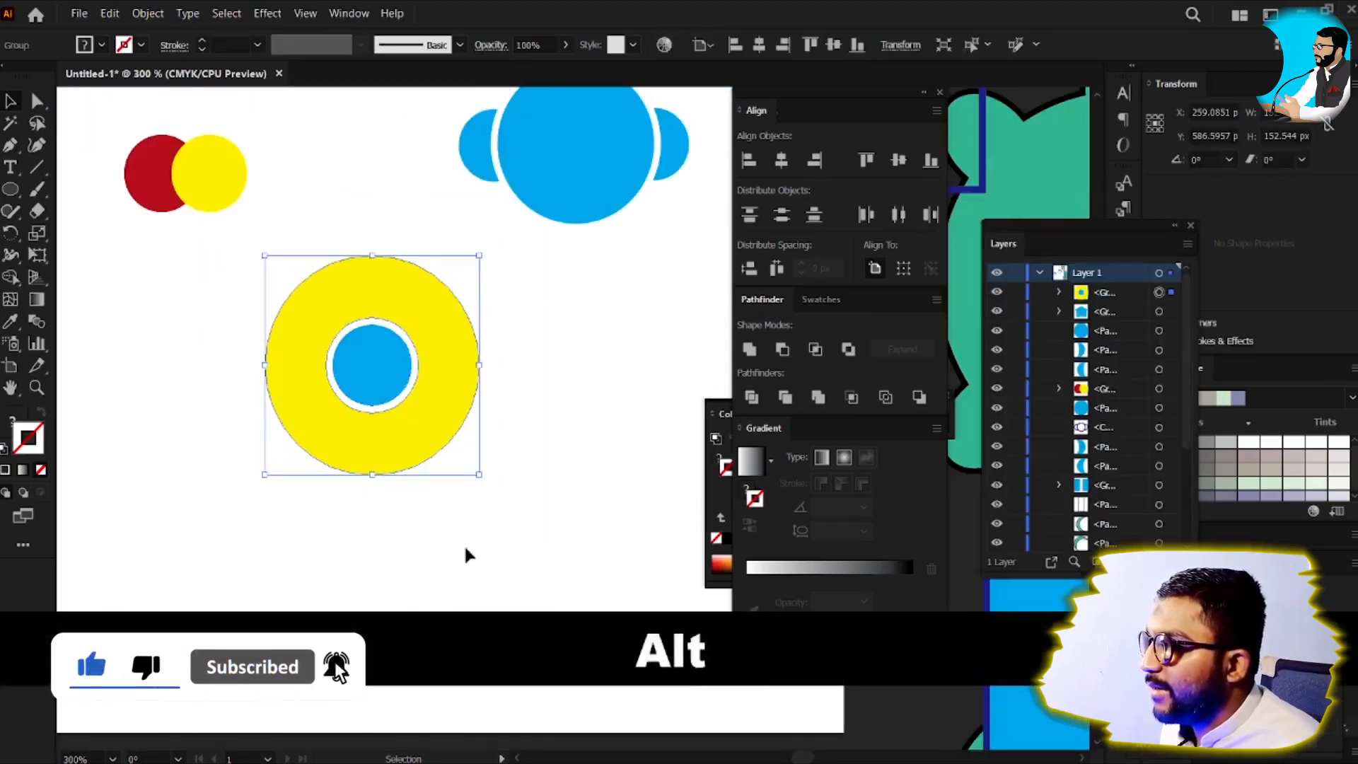
drag(476, 531, 360, 573)
key(v)
drag(535, 357, 539, 151)
key(v)
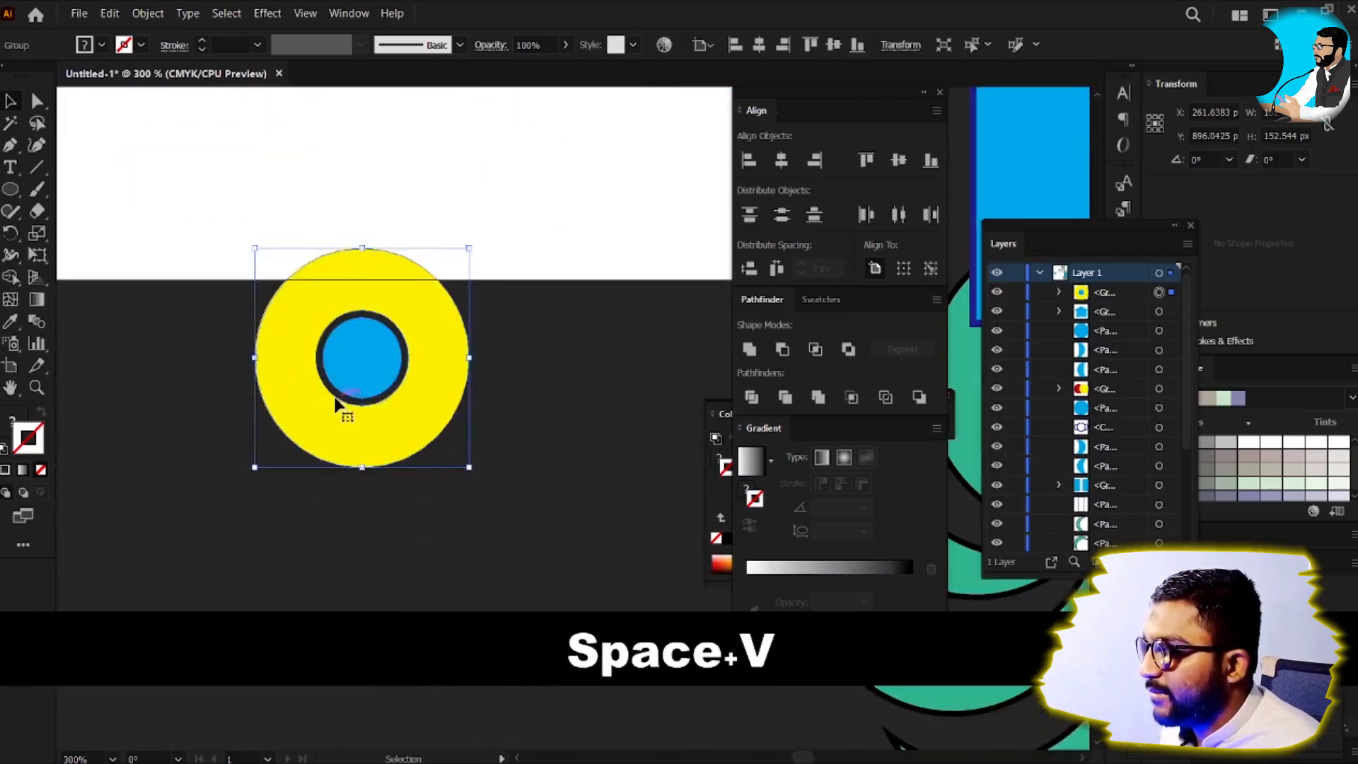
drag(337, 403, 321, 479)
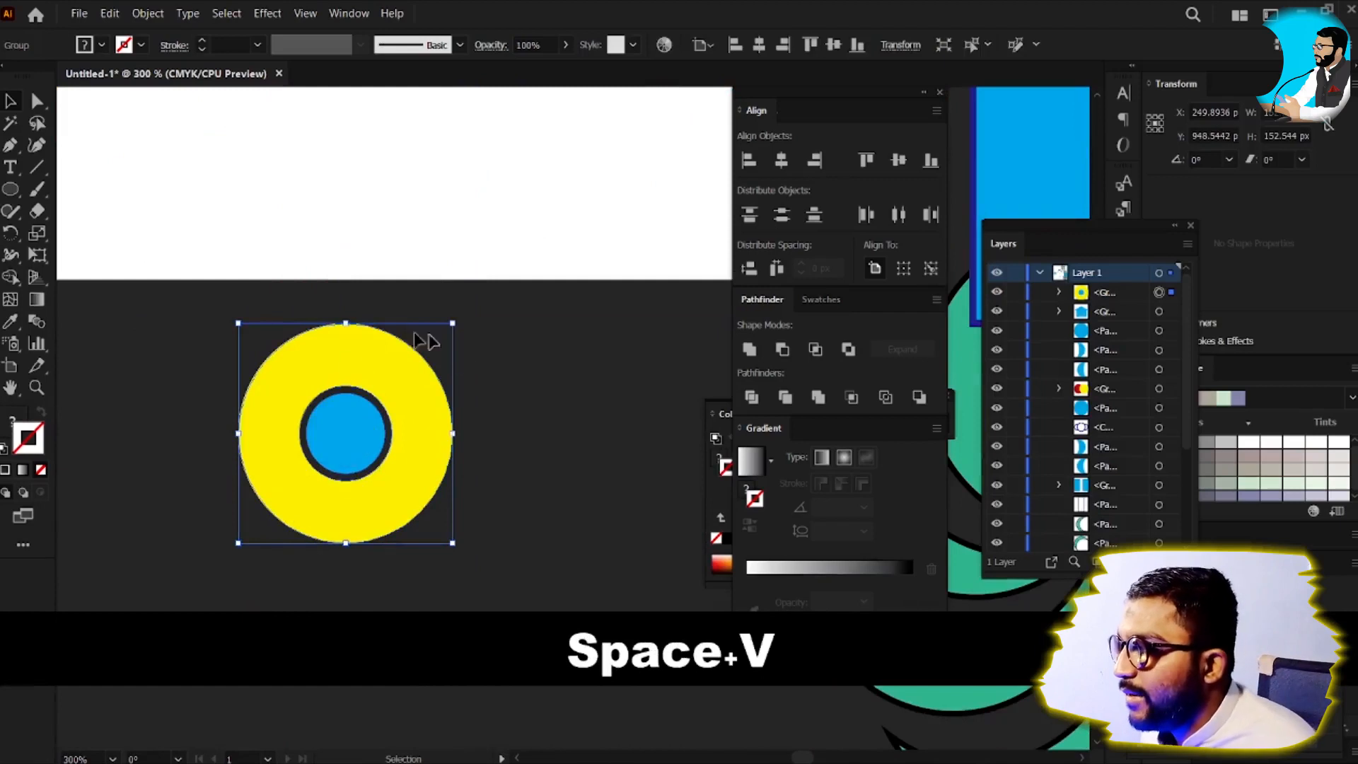
click(456, 385)
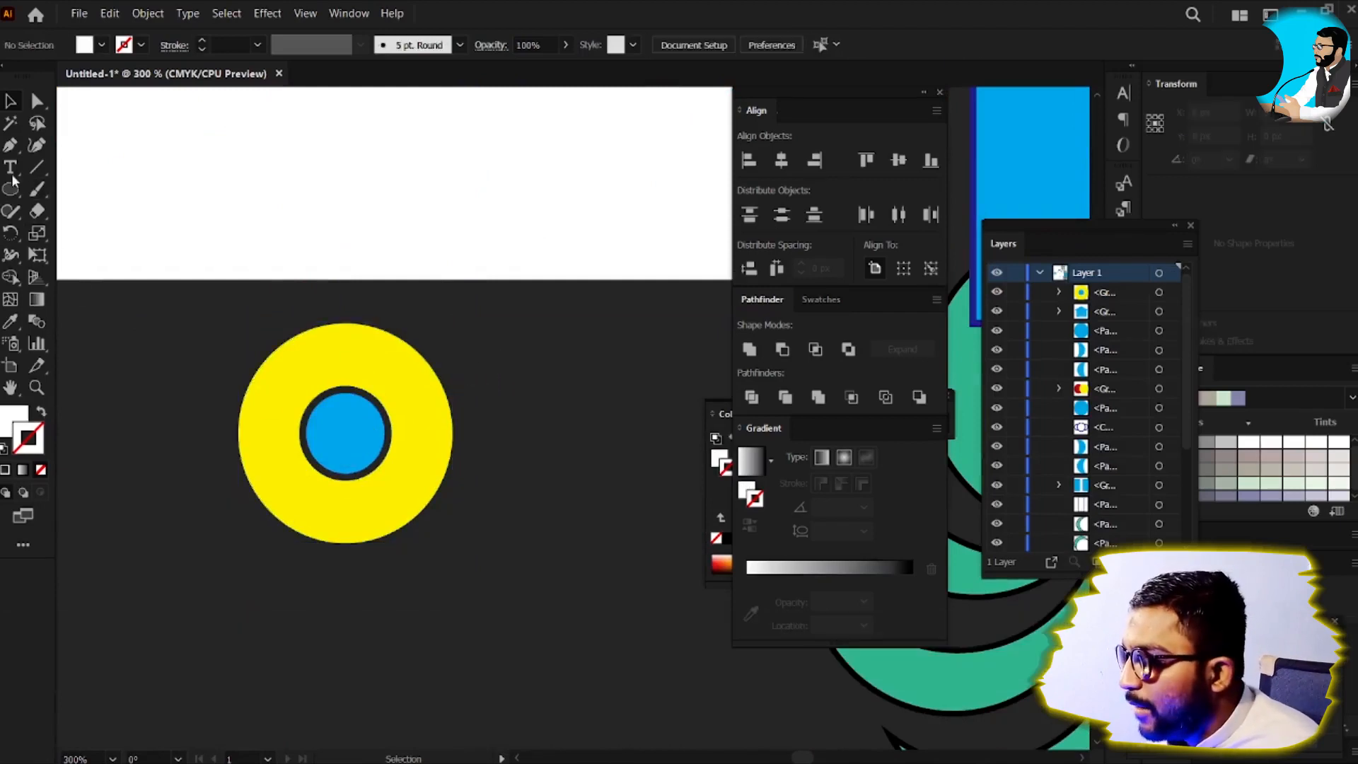
Step: Draw a diagonal line about 90 px long from the circles' centre past the yellow edge and set its stroke to 4 pt
click(37, 167)
alt+scroll(394, 450, up, 1)
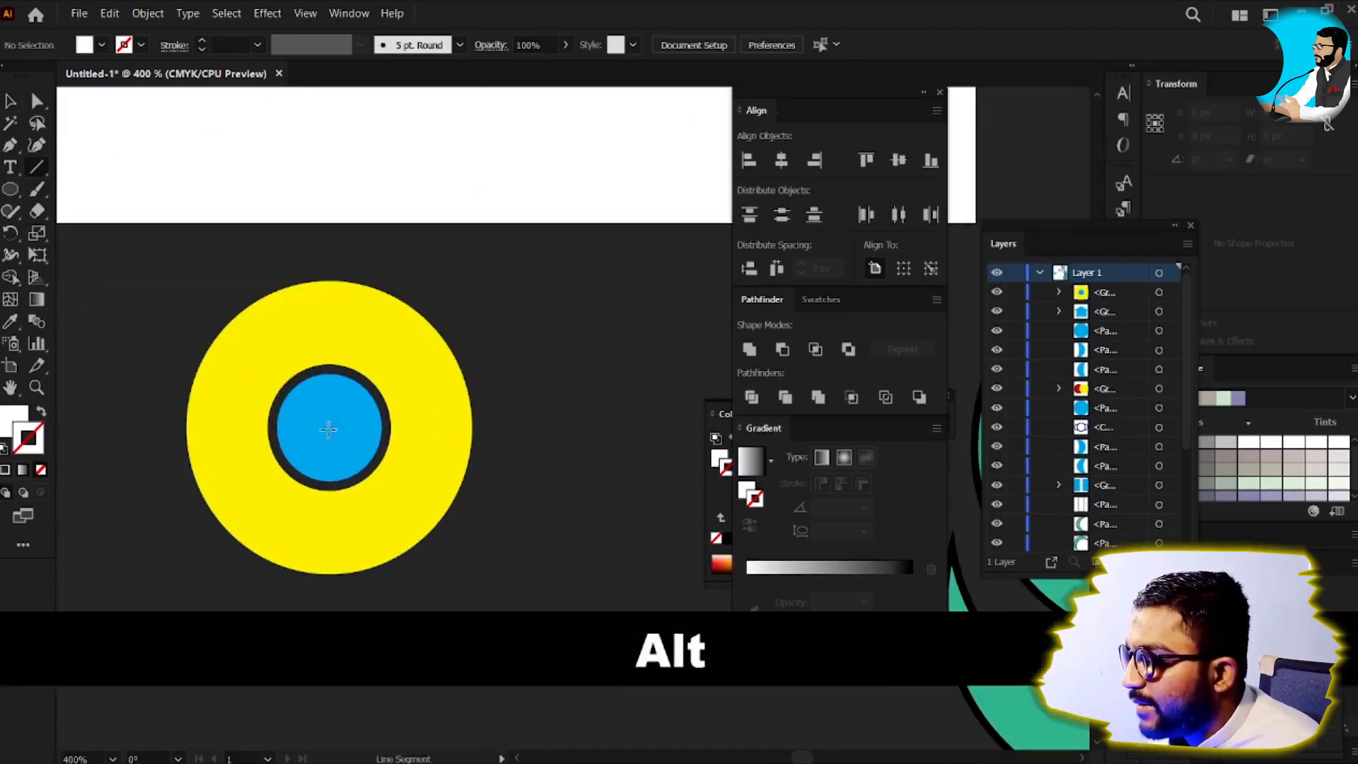
drag(332, 428, 453, 309)
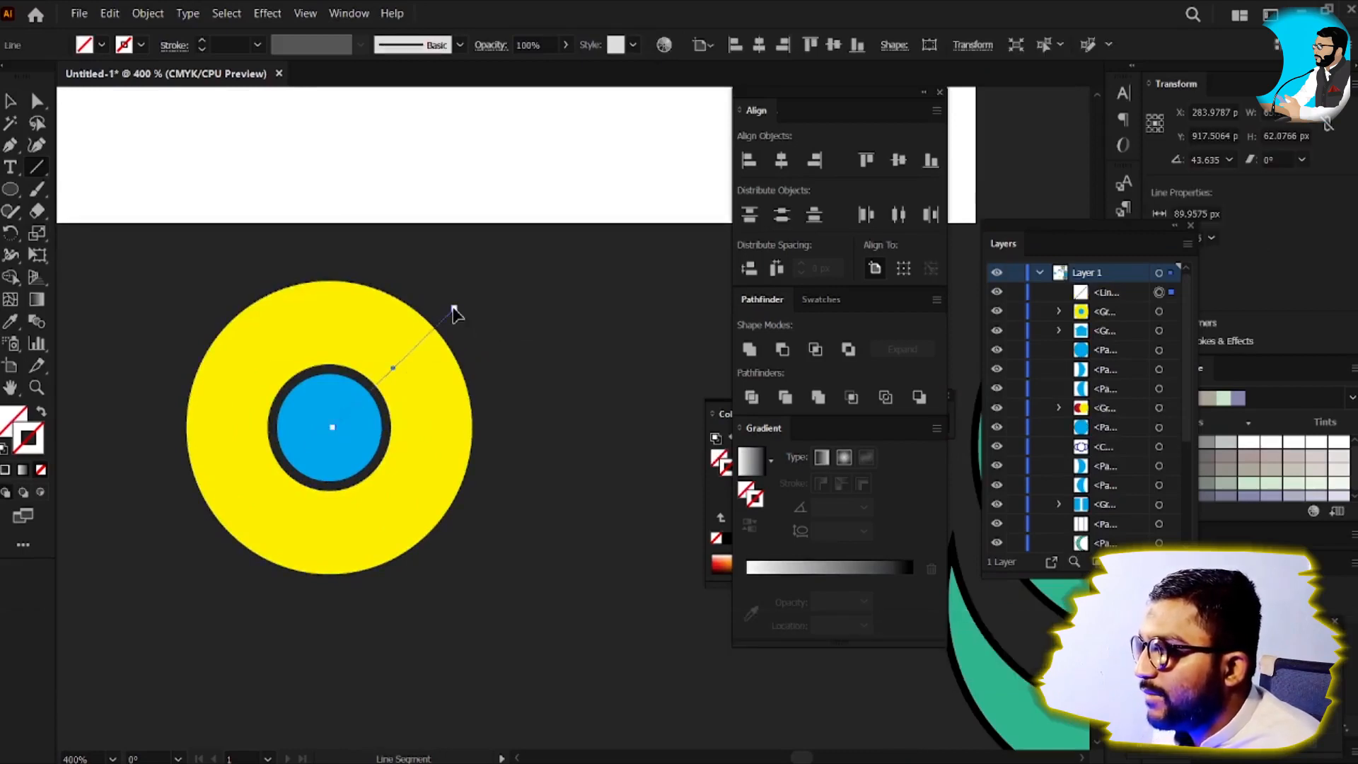
key(v)
click(232, 44)
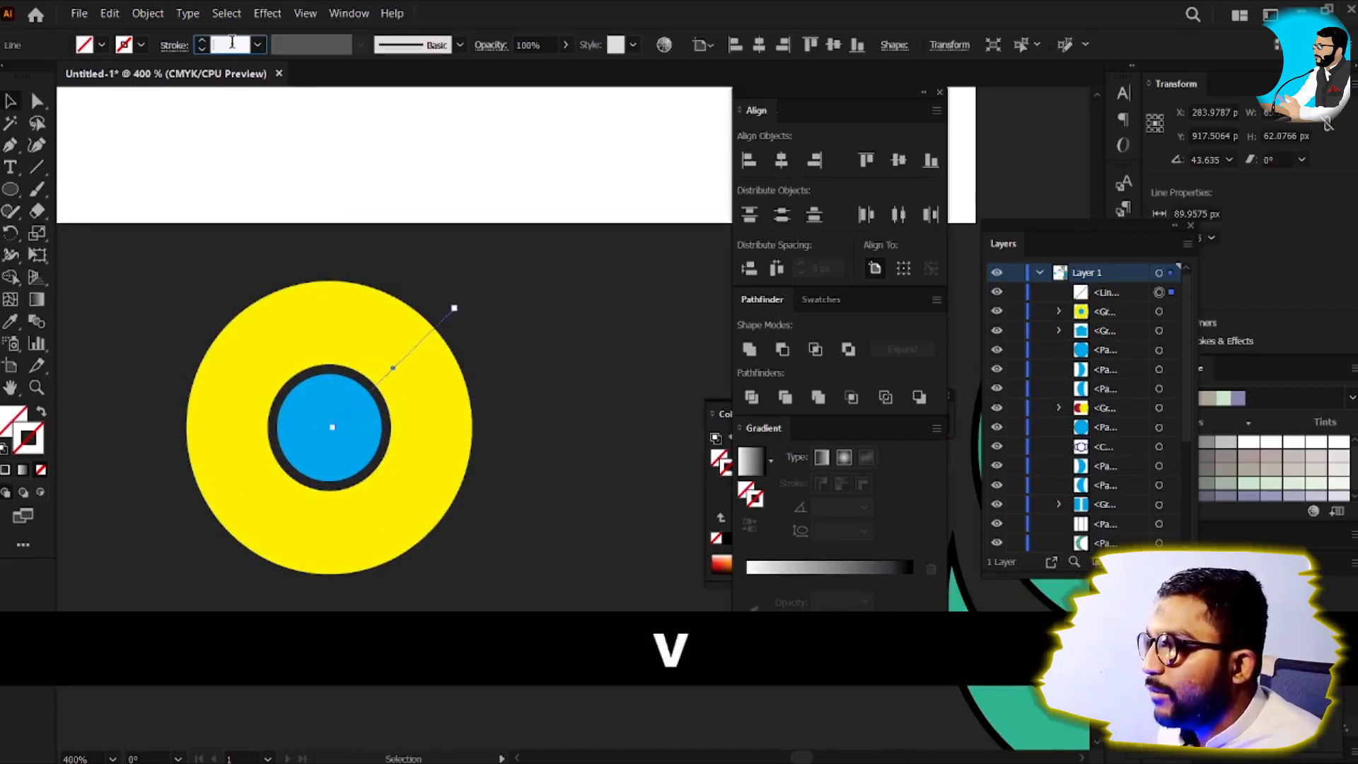
text(4)
key(Return)
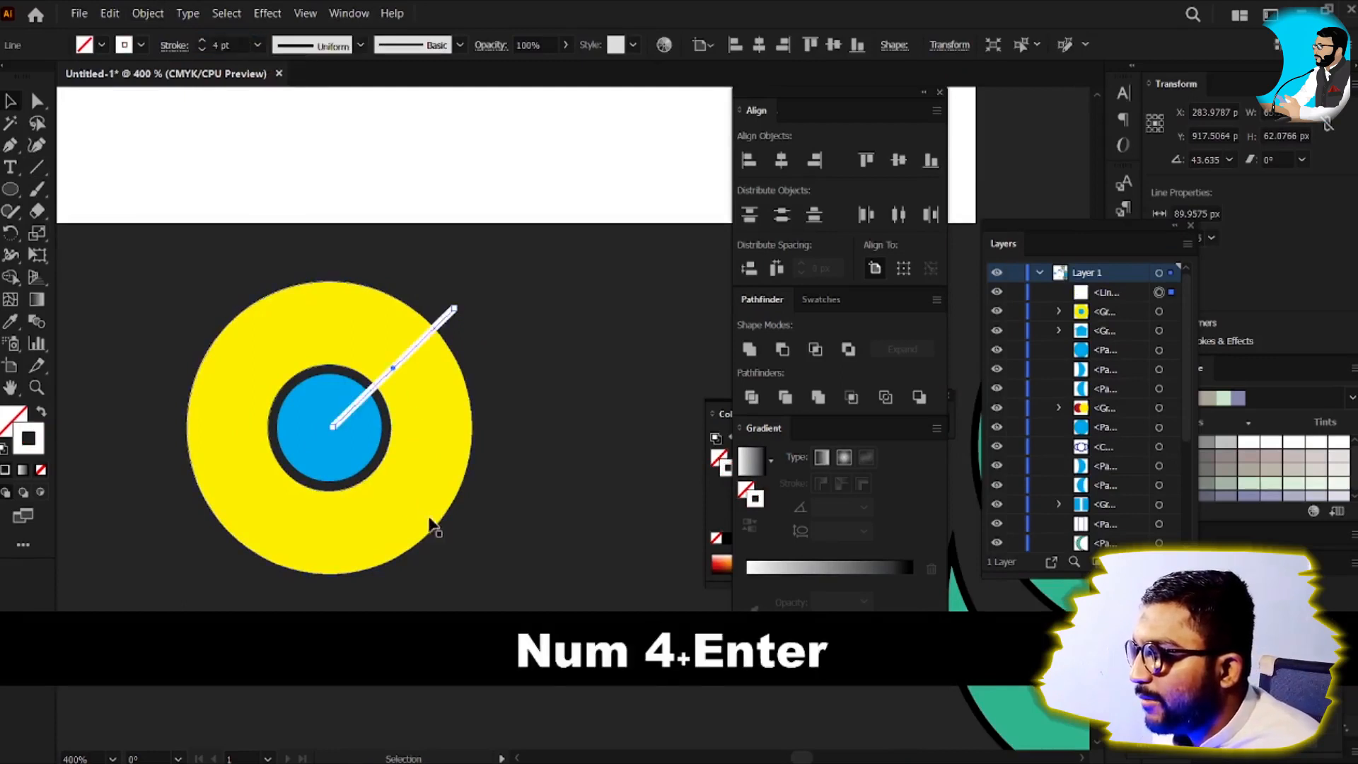
Step: Create two more copies of the white line, rotating each by 120° around the circles' centre
key(r)
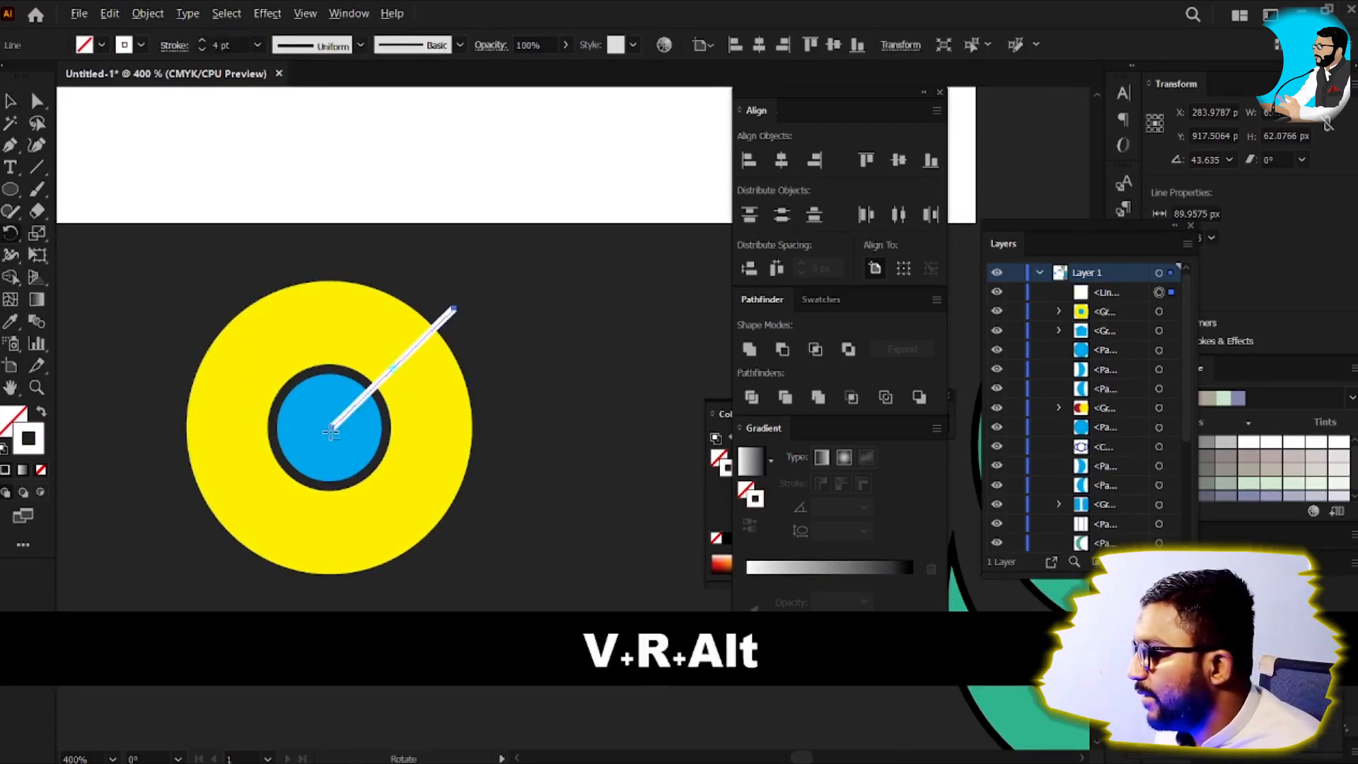
alt+click(331, 433)
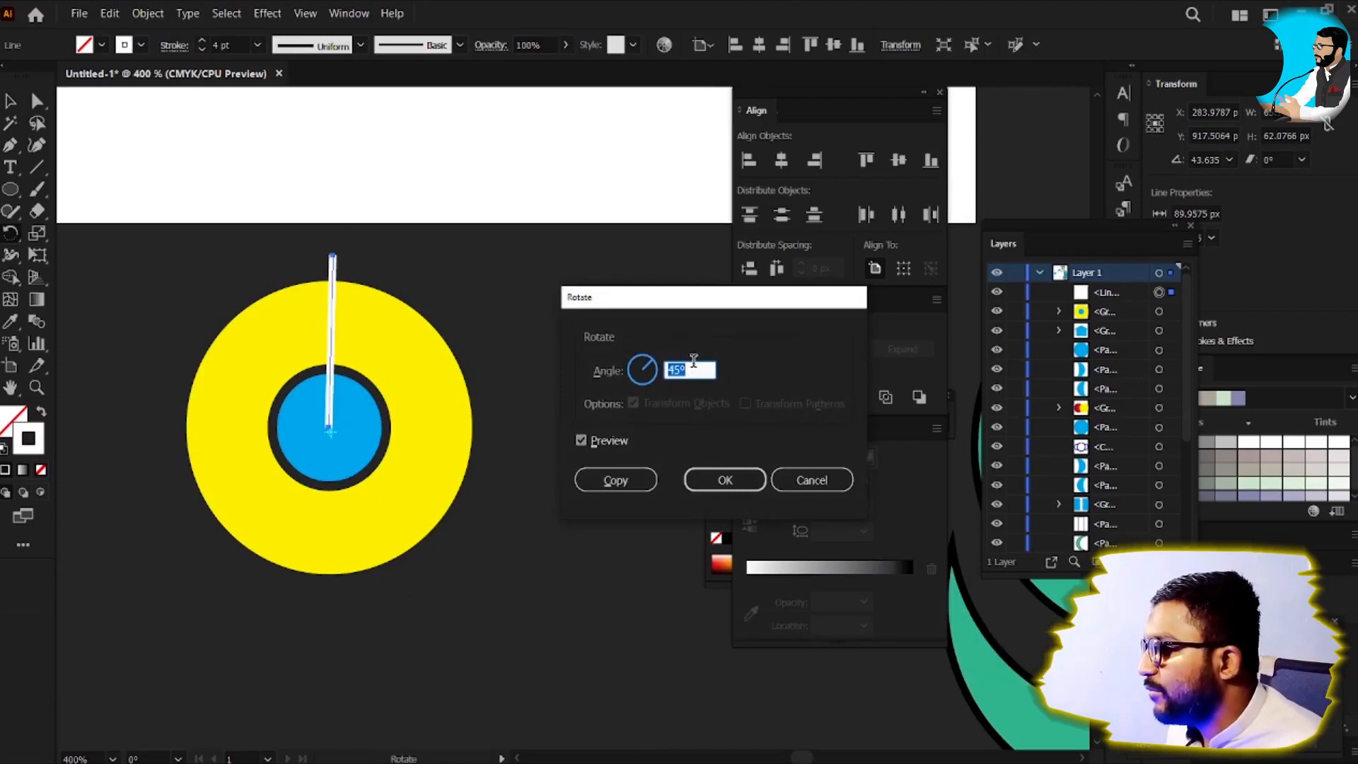
text(120)
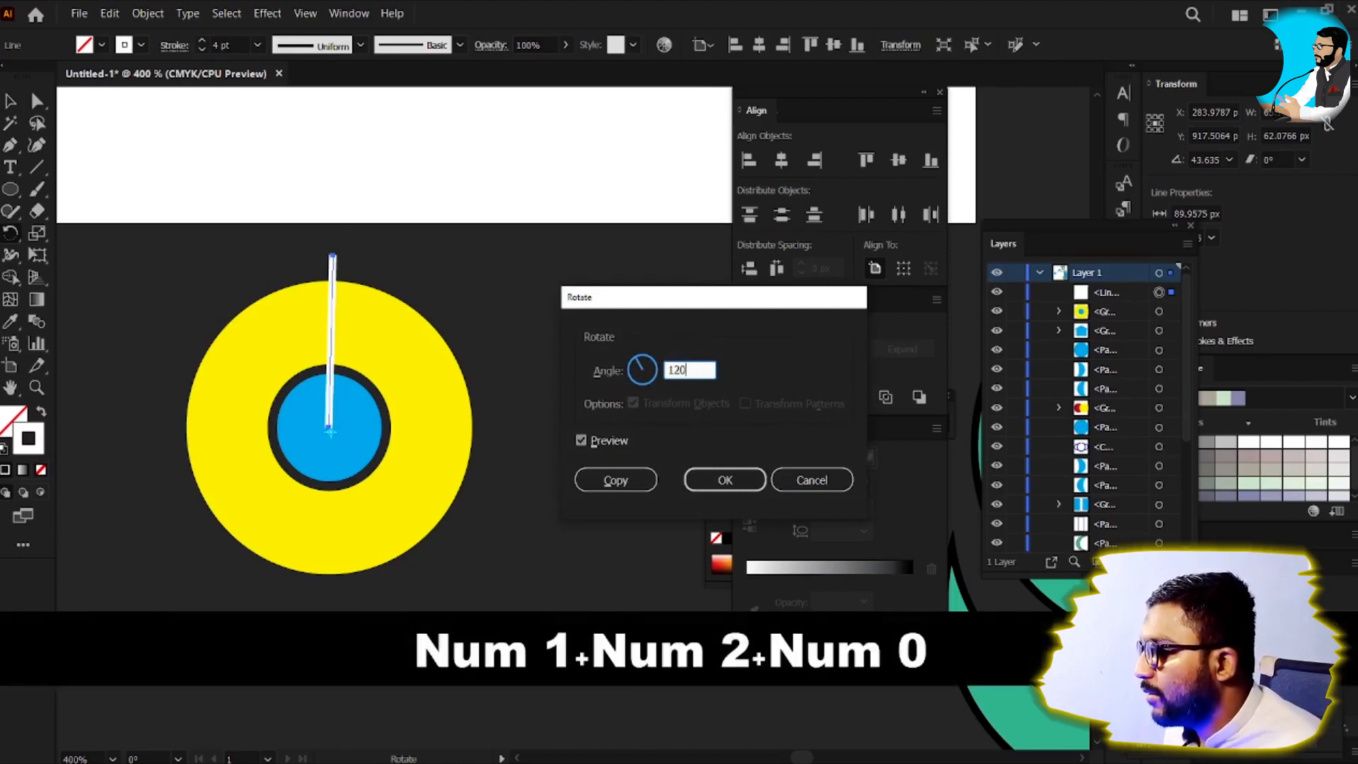
click(615, 480)
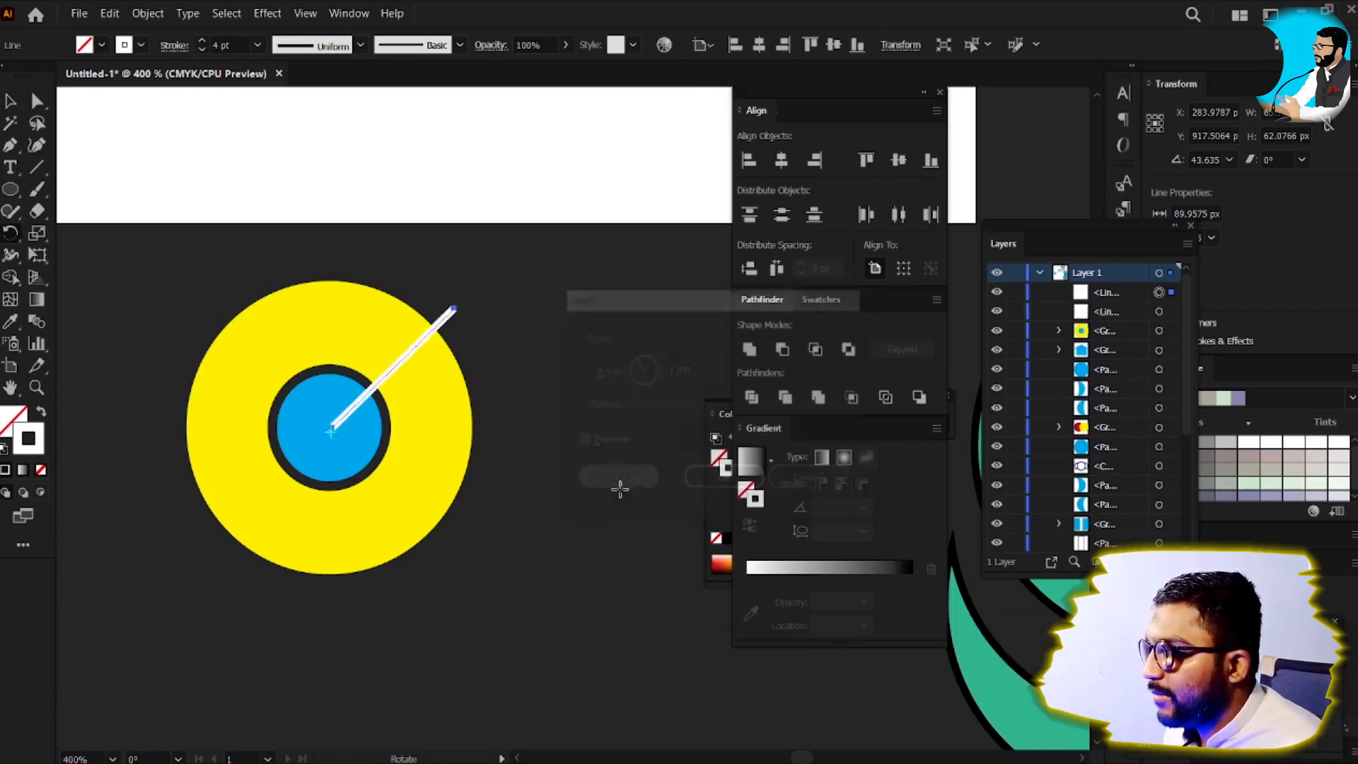
key(ctrl+d)
key(v)
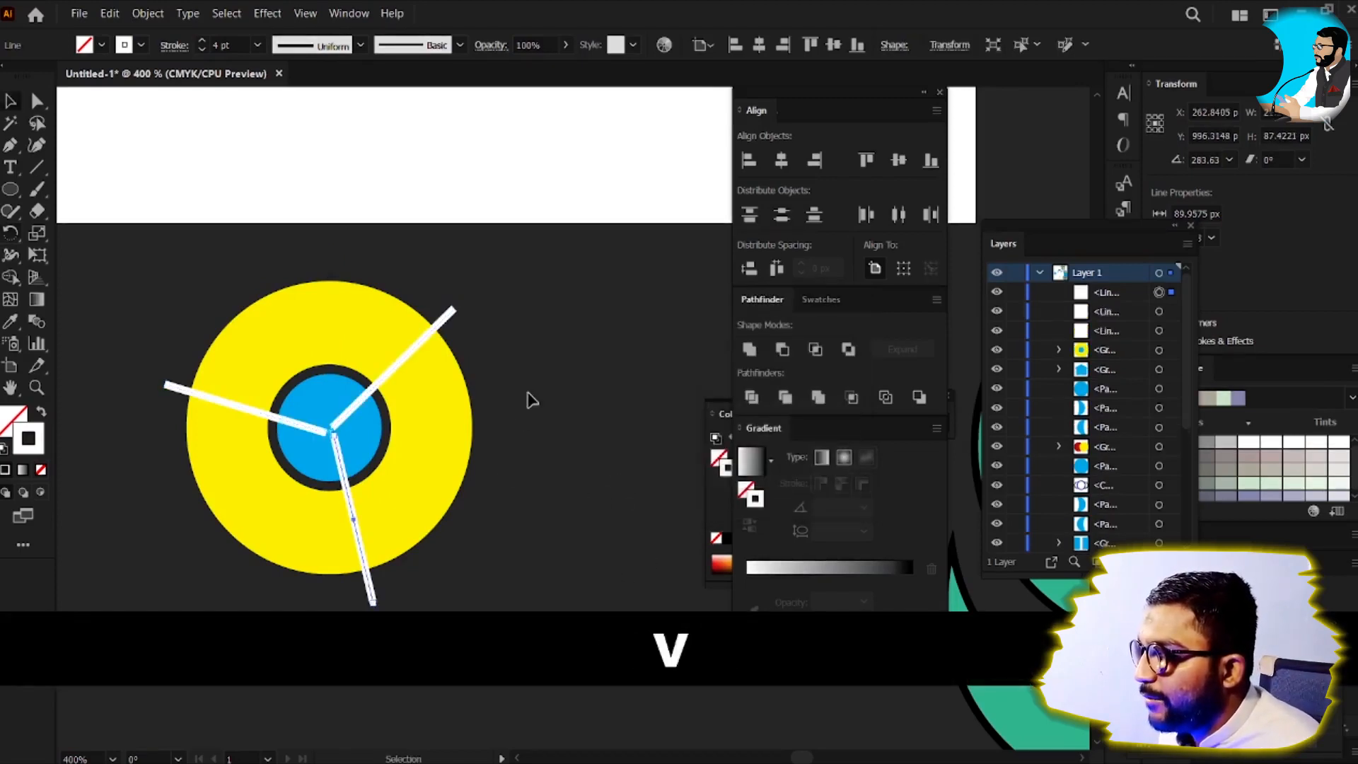
Step: Select the circle group with all three lines, expand fill and stroke, and apply the Pathfinder Merge operation
drag(167, 283, 521, 718)
key(shift+m)
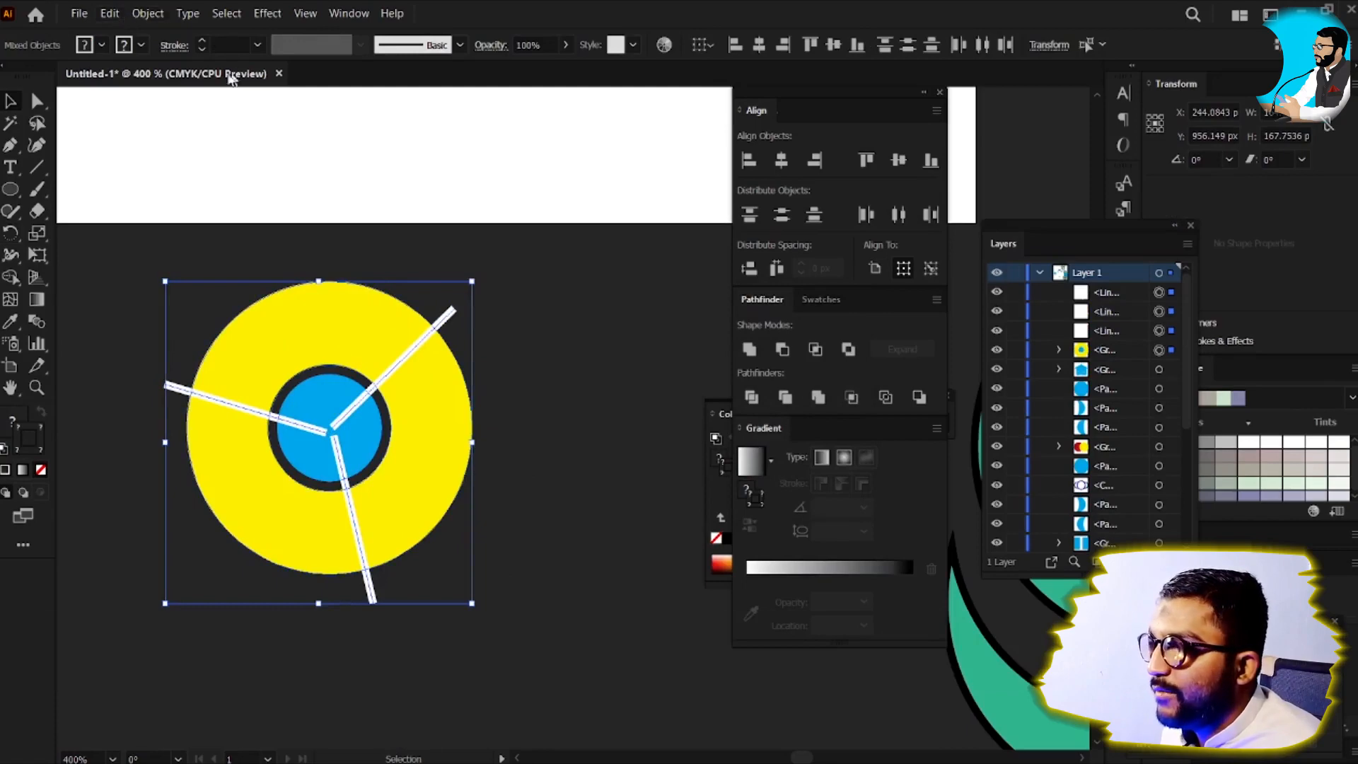
click(147, 14)
click(185, 203)
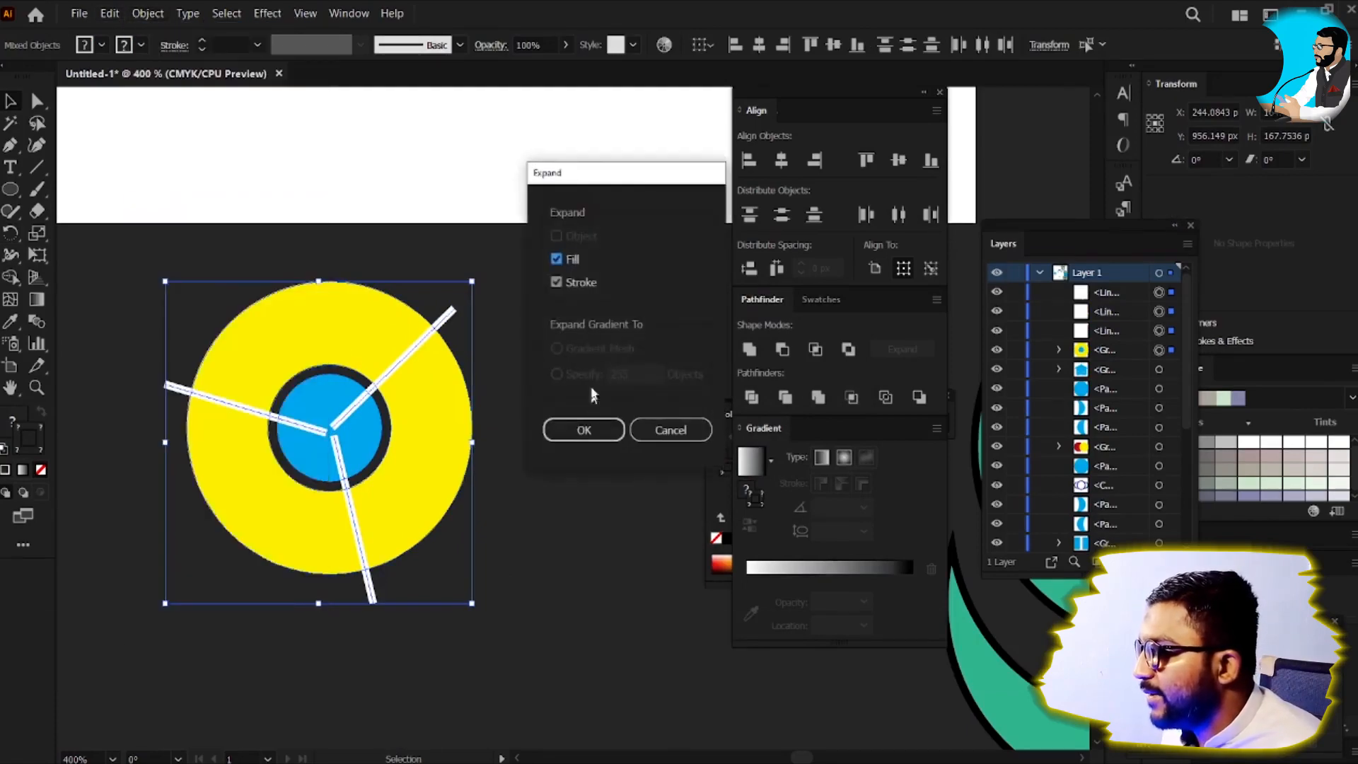
click(581, 429)
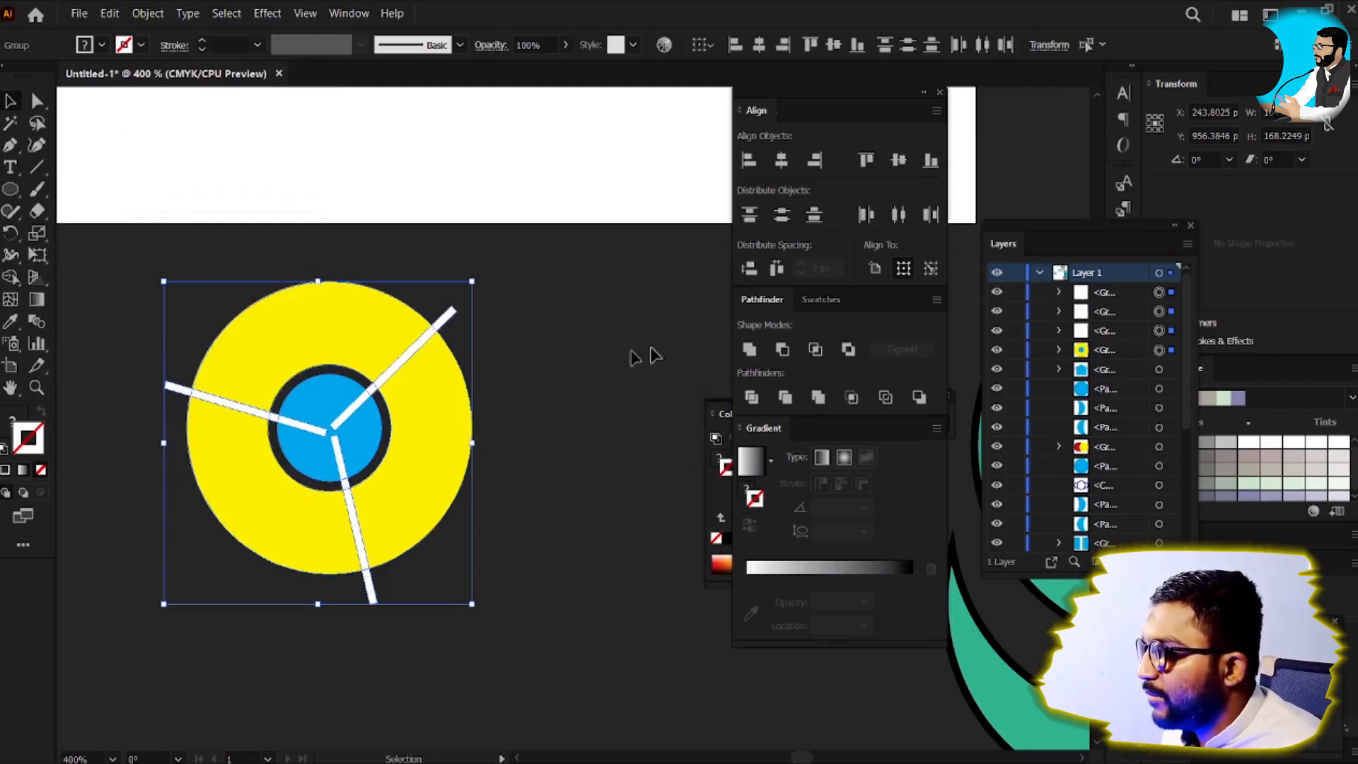
click(817, 397)
click(467, 321)
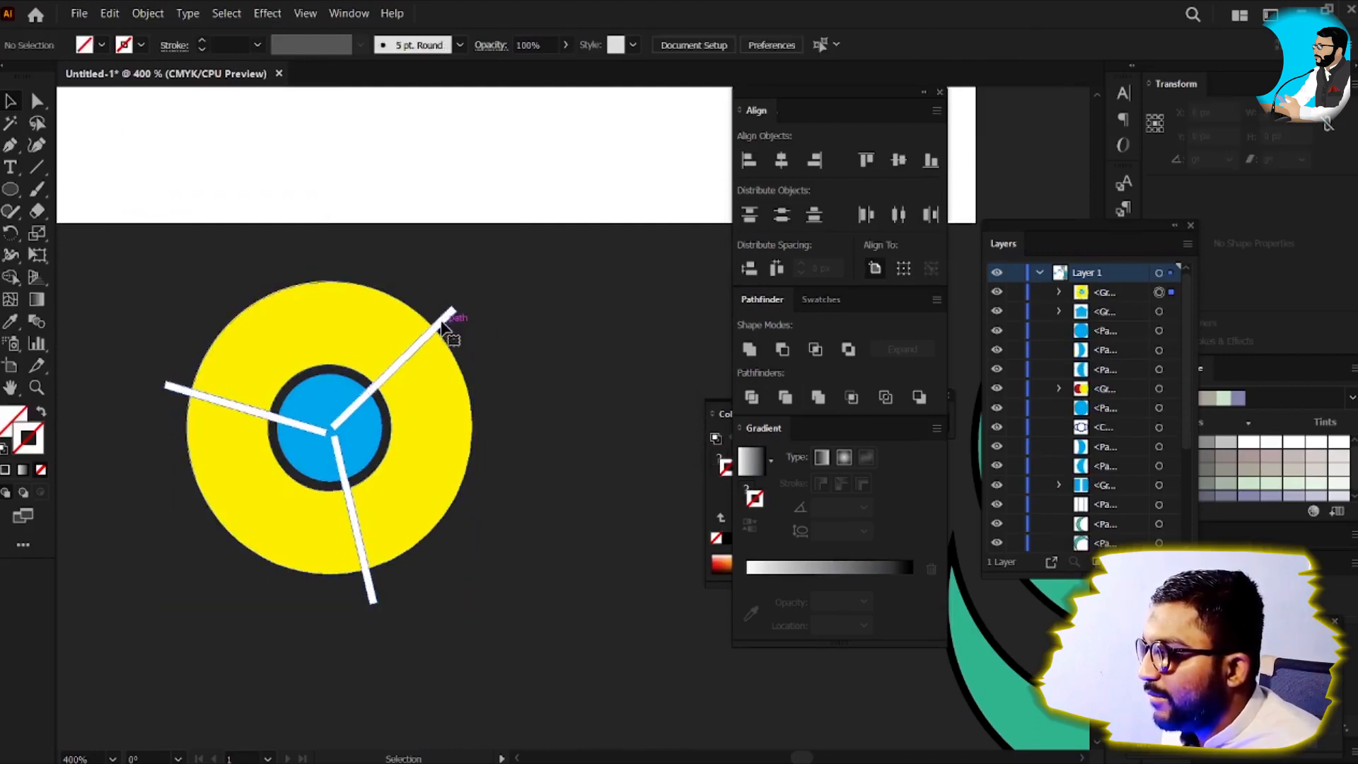
Step: Isolate the merged group, delete the three white lines to leave transparent gaps, and exit isolation mode
double_click(441, 322)
click(441, 322)
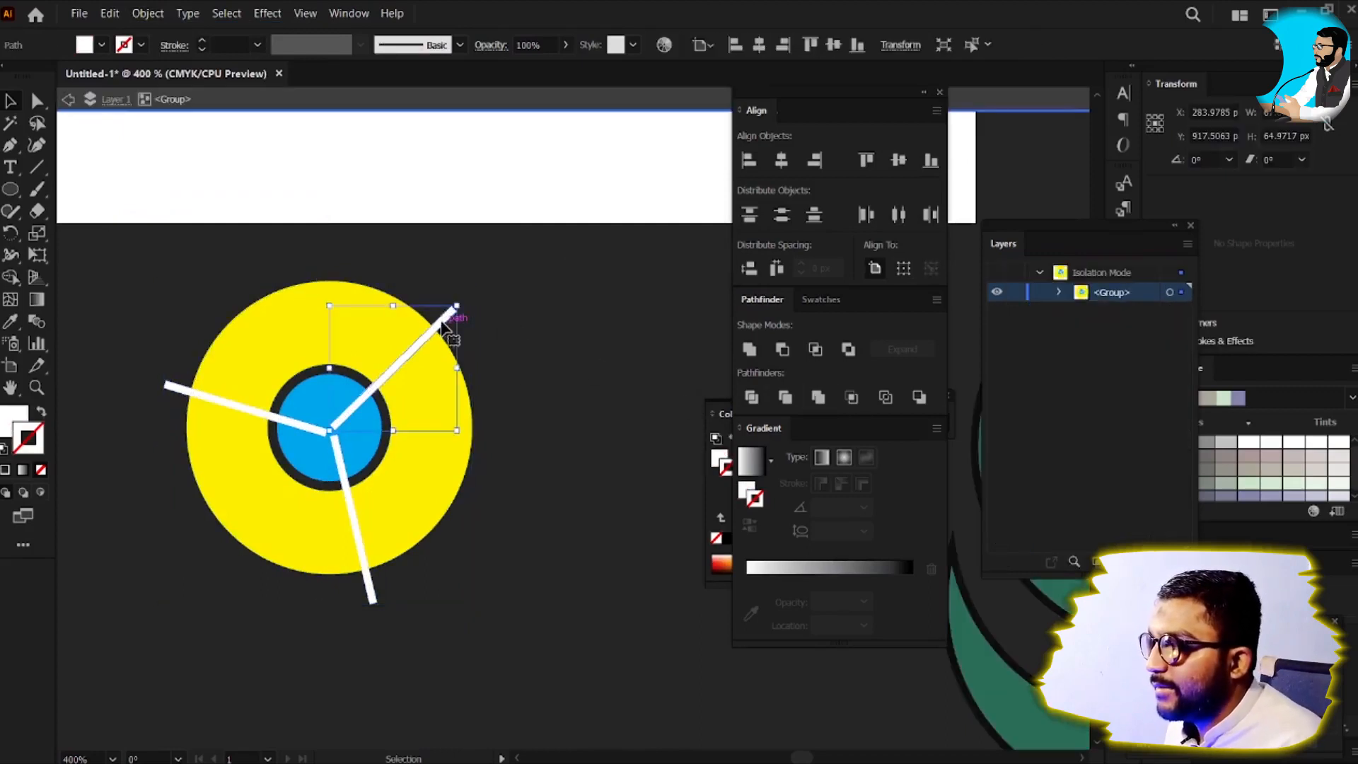
key(Delete)
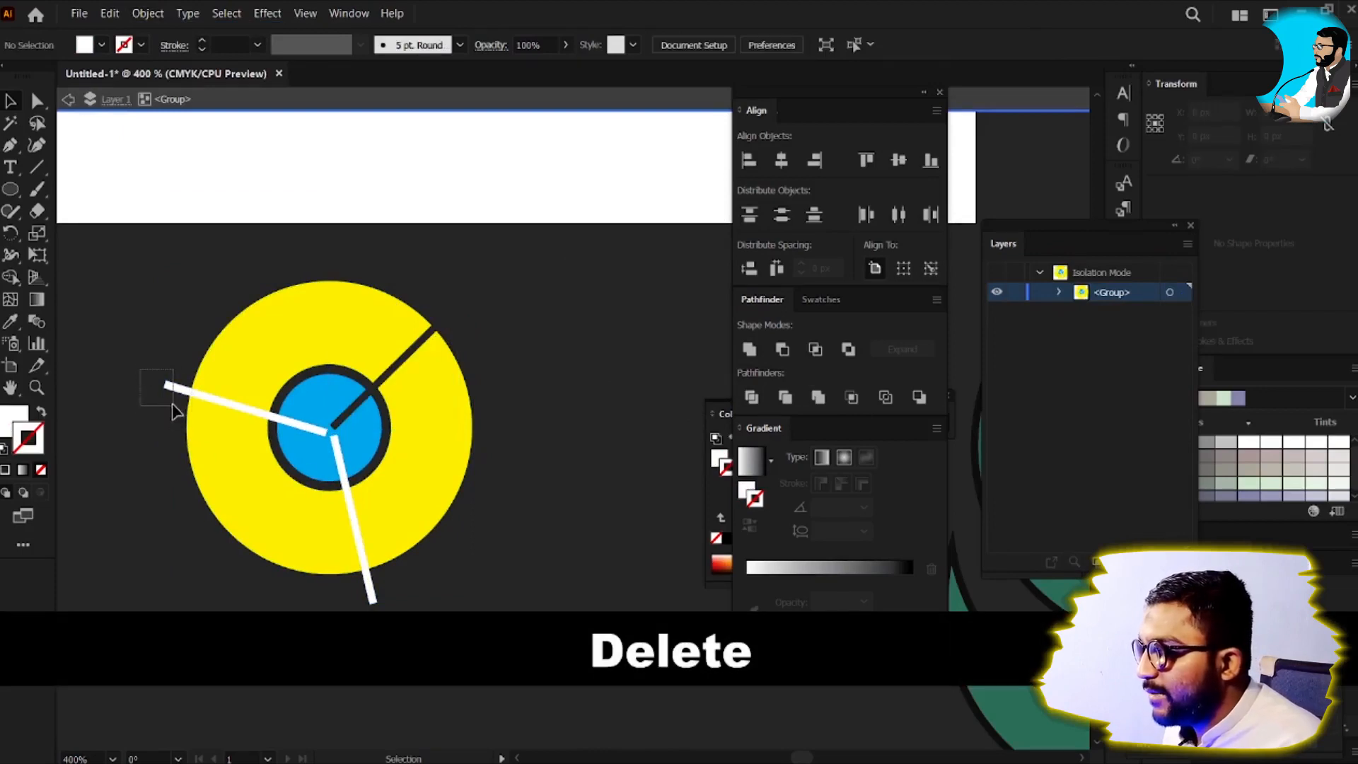
drag(173, 410, 175, 412)
key(Delete)
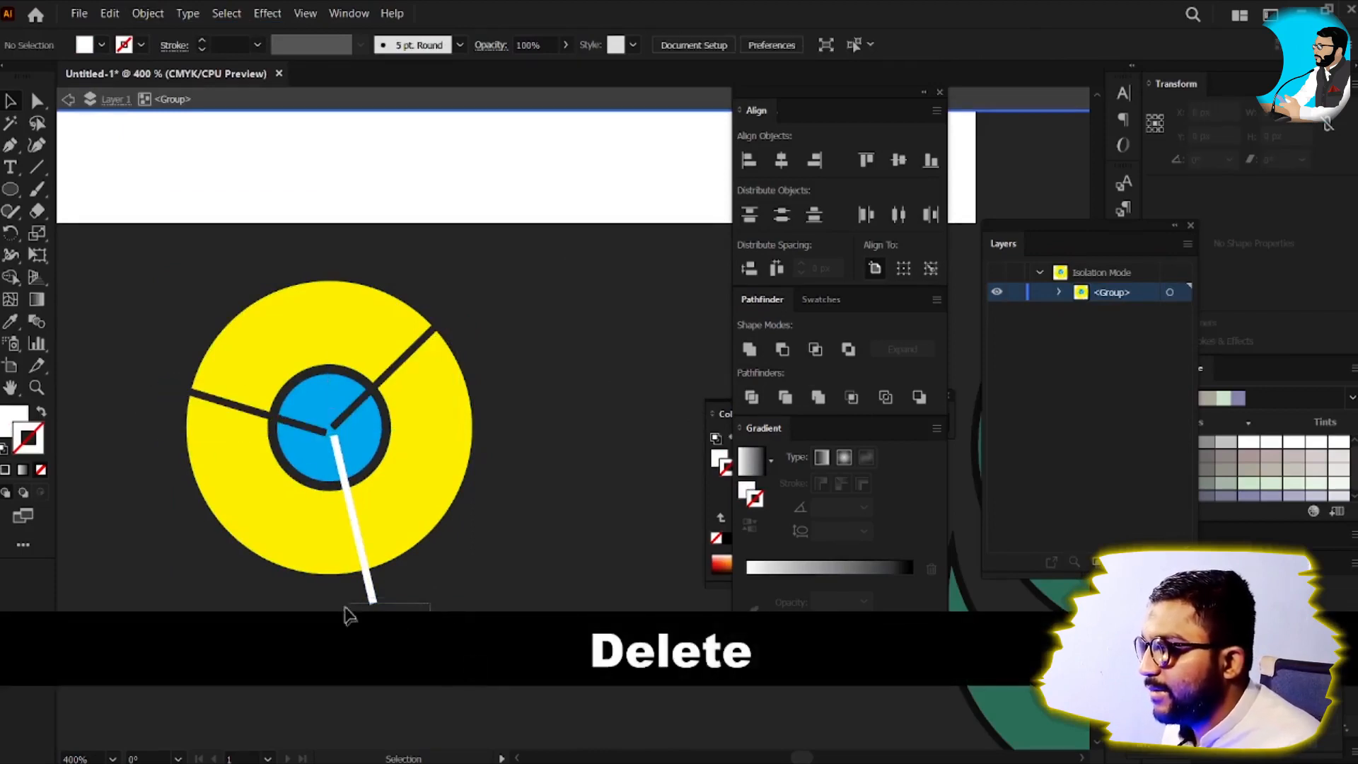
drag(349, 593, 350, 594)
key(Delete)
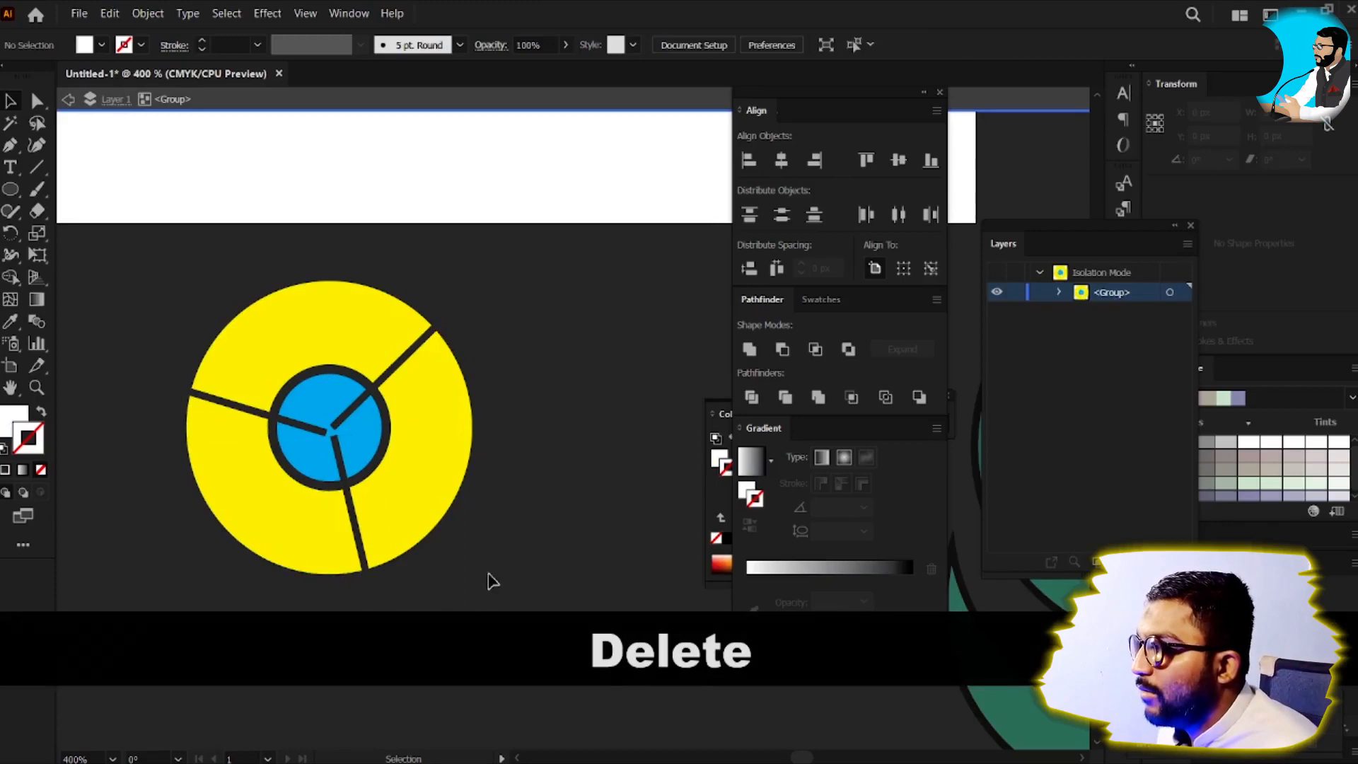
click(429, 483)
double_click(418, 124)
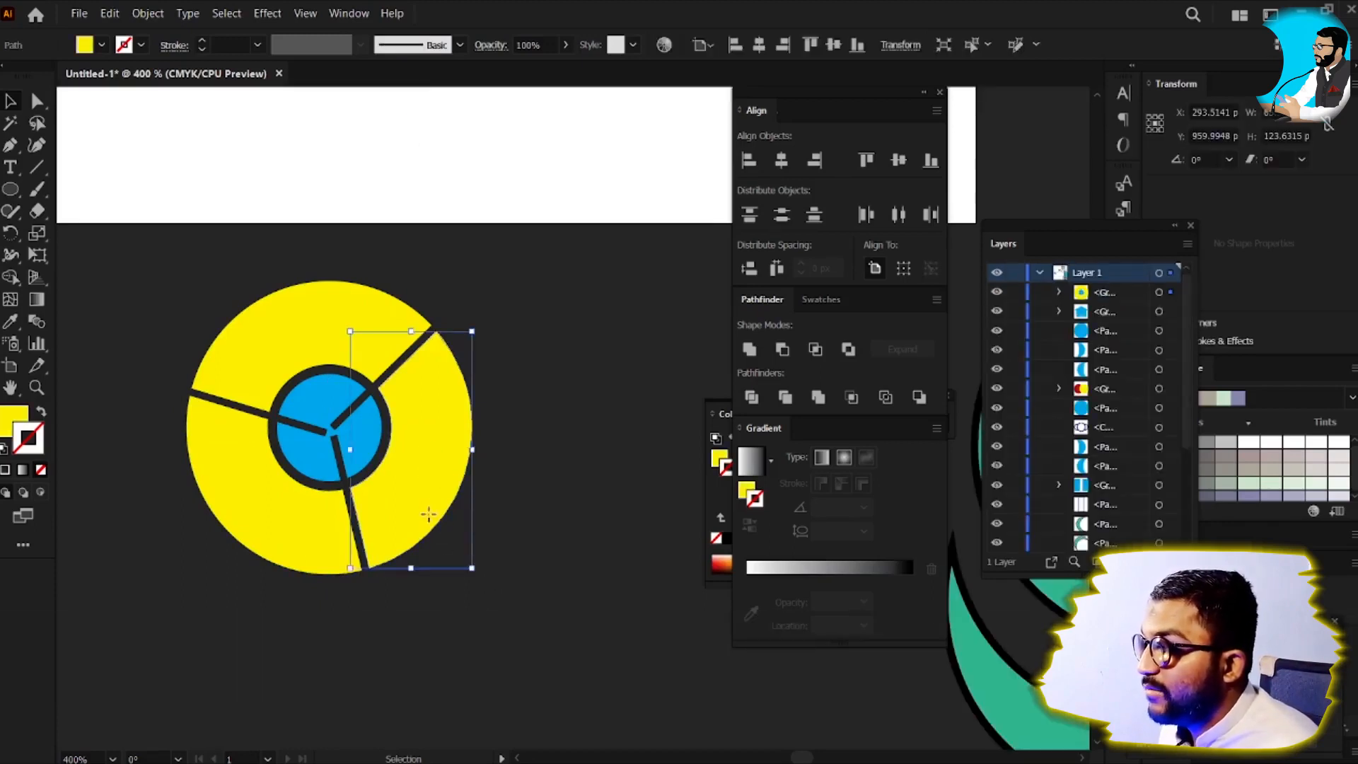
click(361, 439)
click(579, 444)
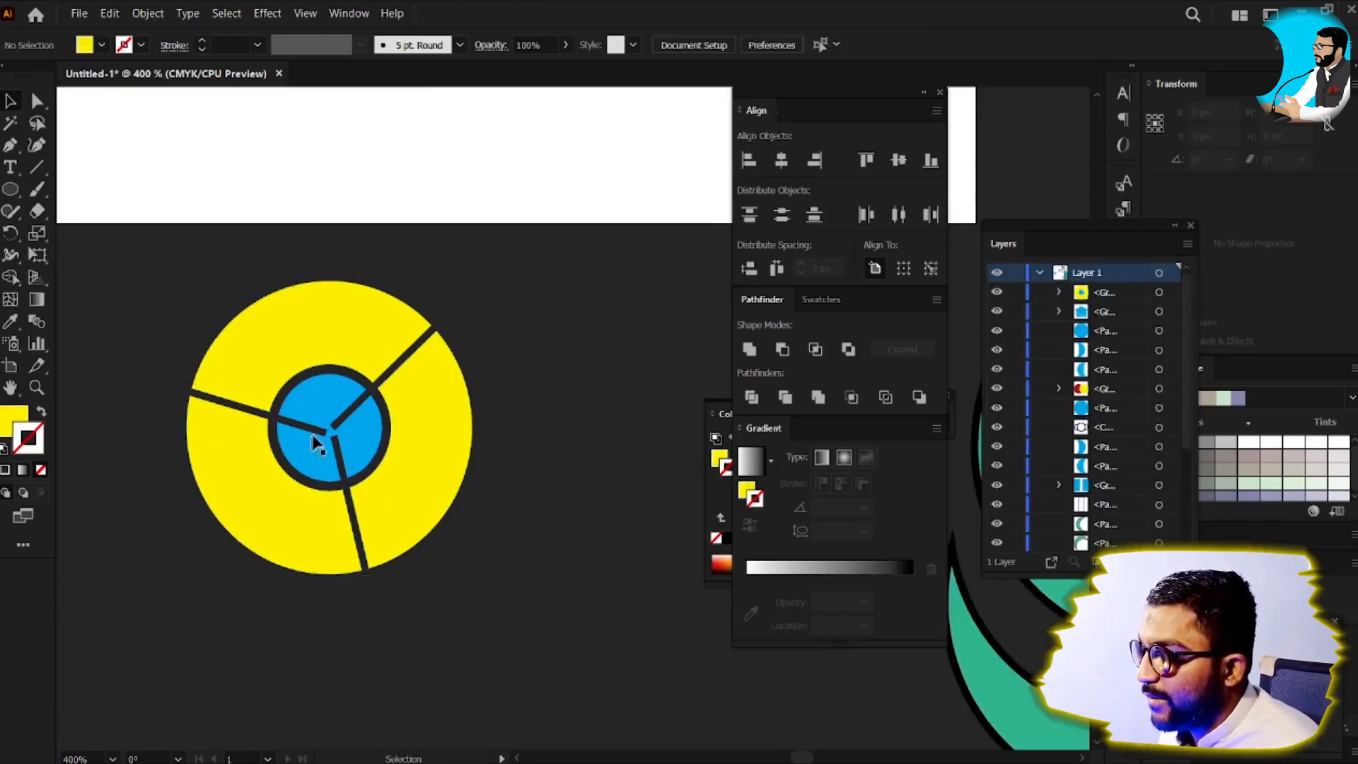
Step: Isolate the group, paste a copy of the three yellow segments in front, and scale it down to the blue centre circle's size
scroll(324, 447, up, 2)
click(394, 462)
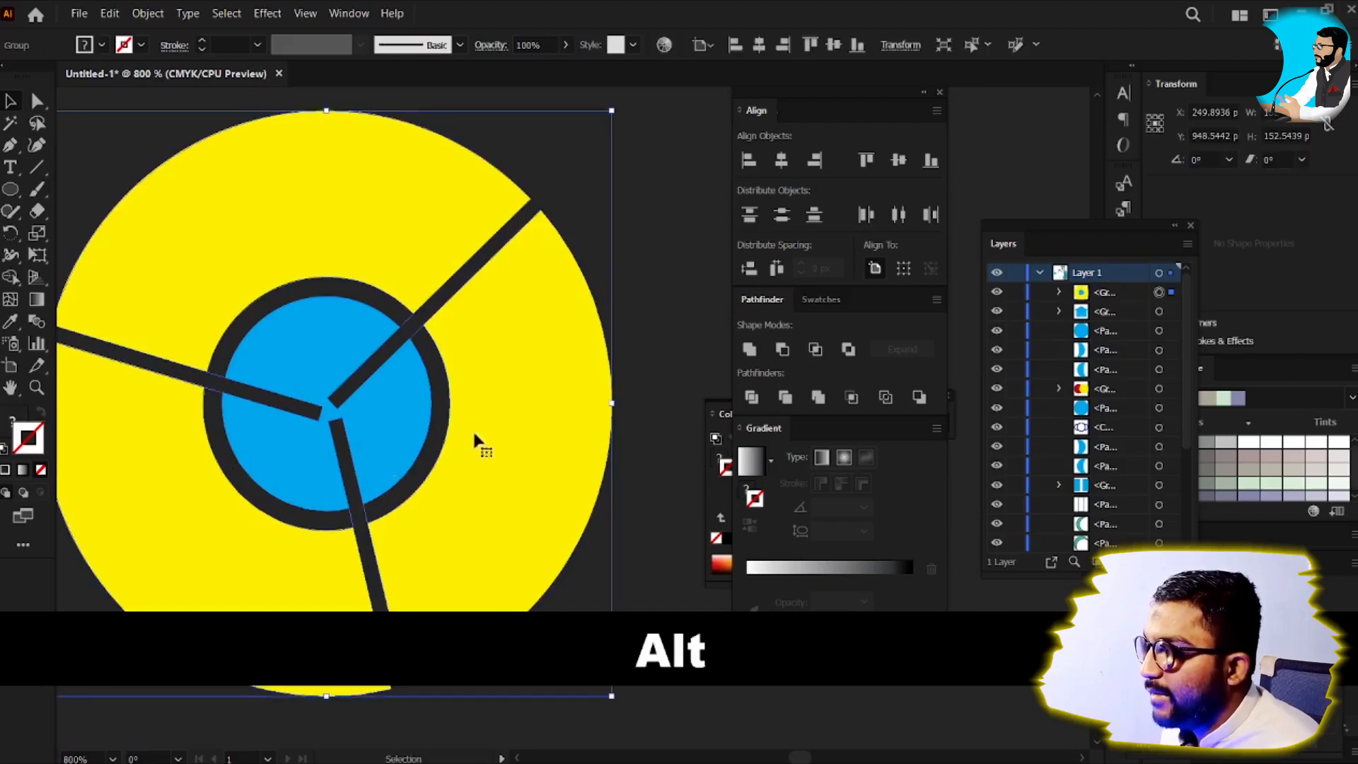
double_click(349, 412)
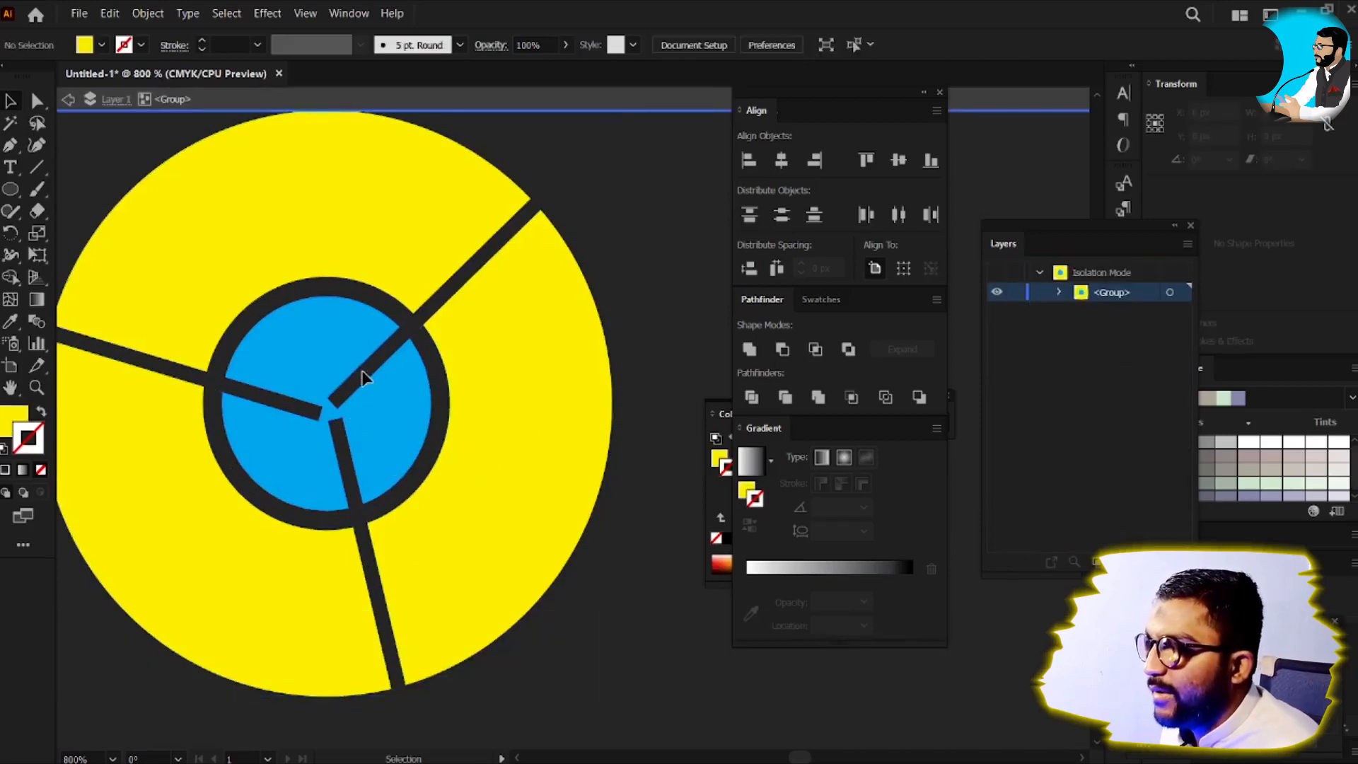
click(10, 191)
key(v)
click(367, 224)
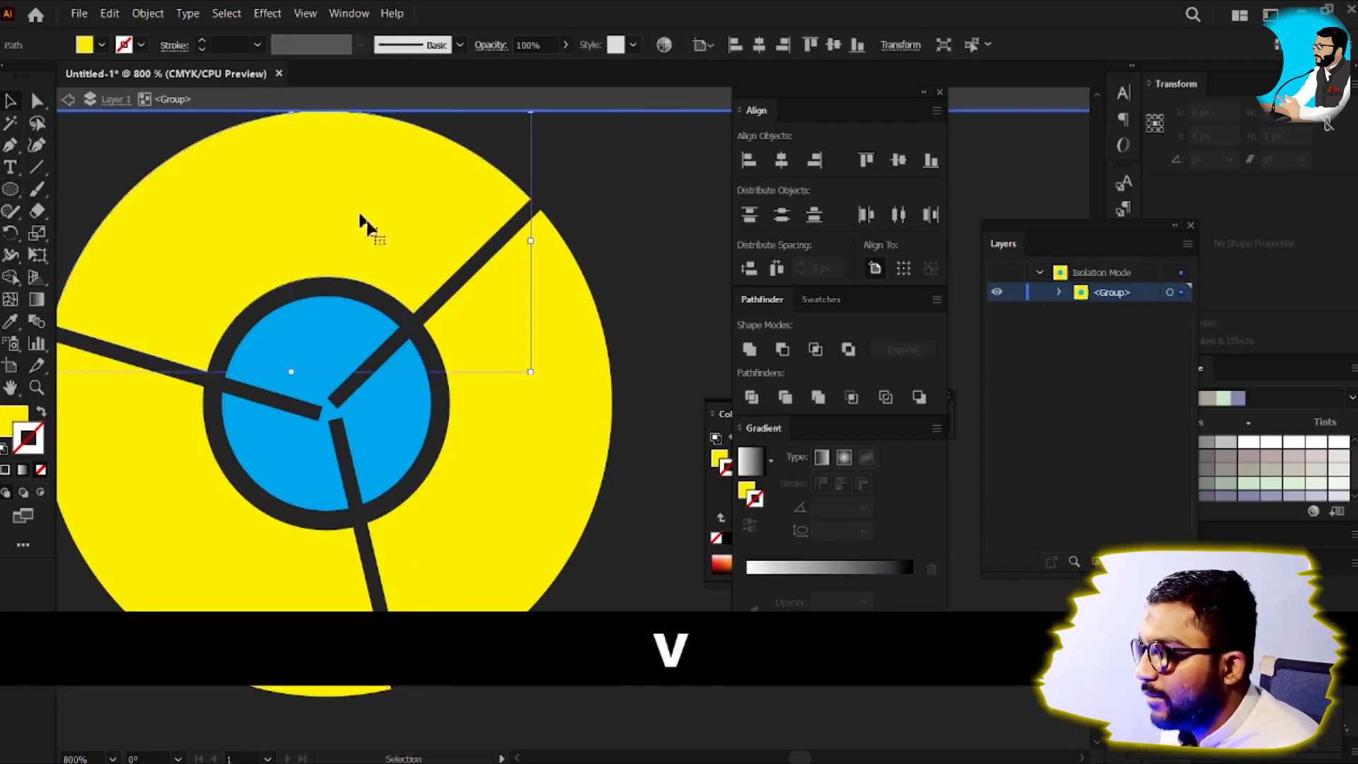
shift+click(537, 394)
shift+click(218, 512)
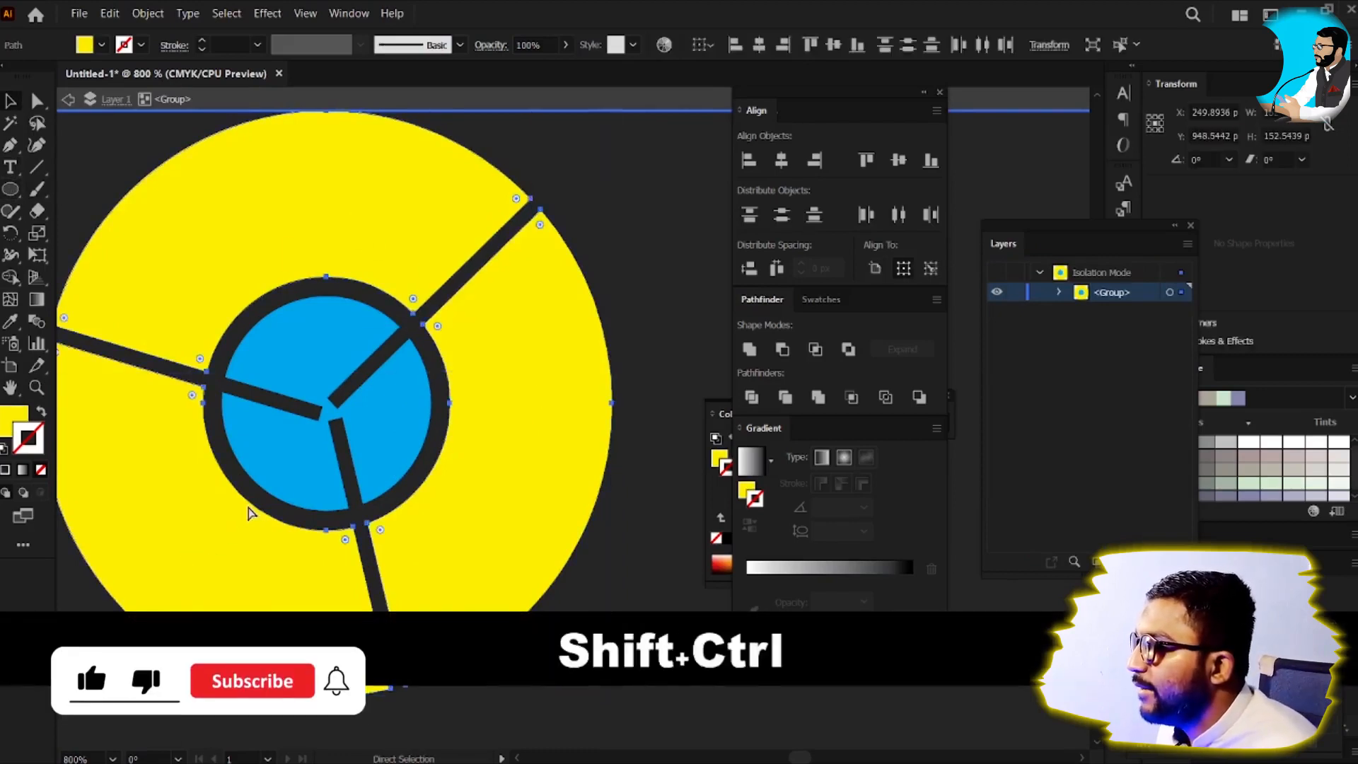
key(ctrl+c)
key(ctrl+f)
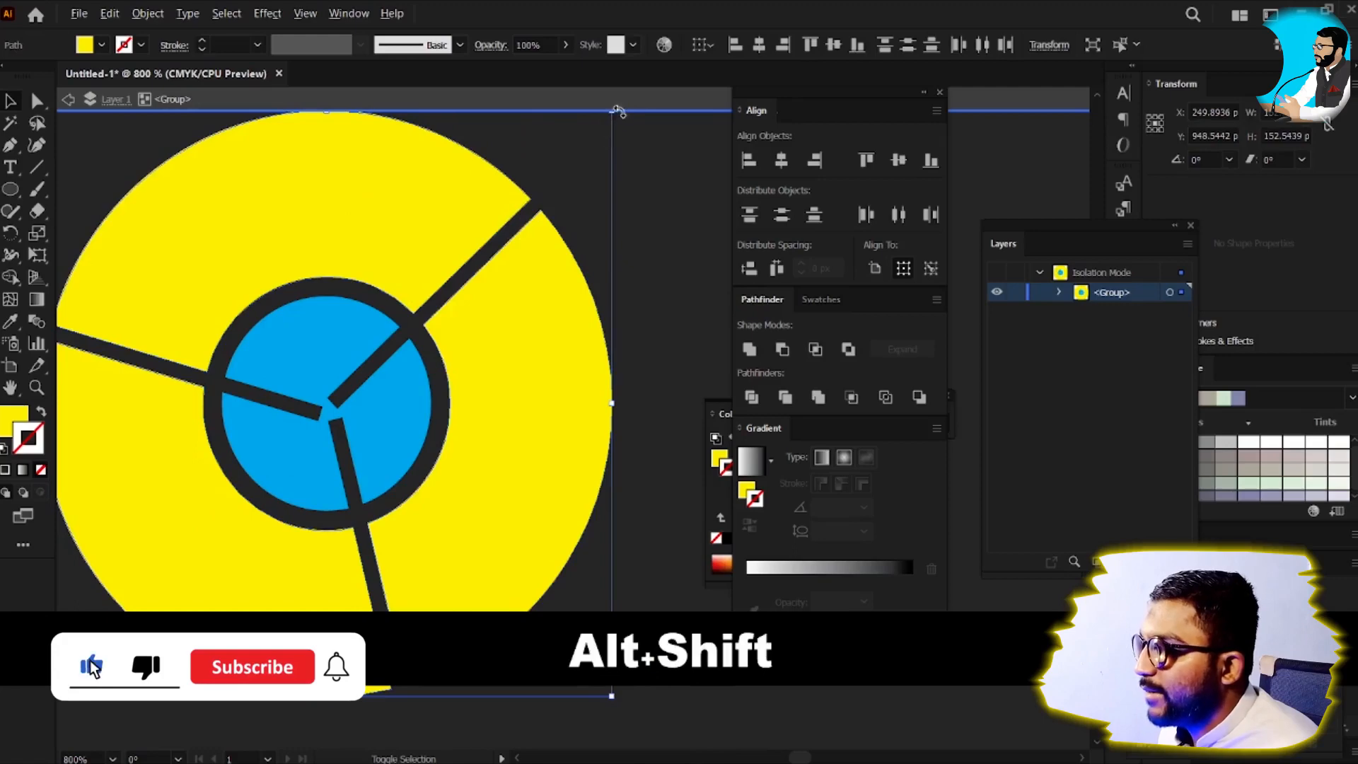
drag(611, 111, 430, 286)
key(v)
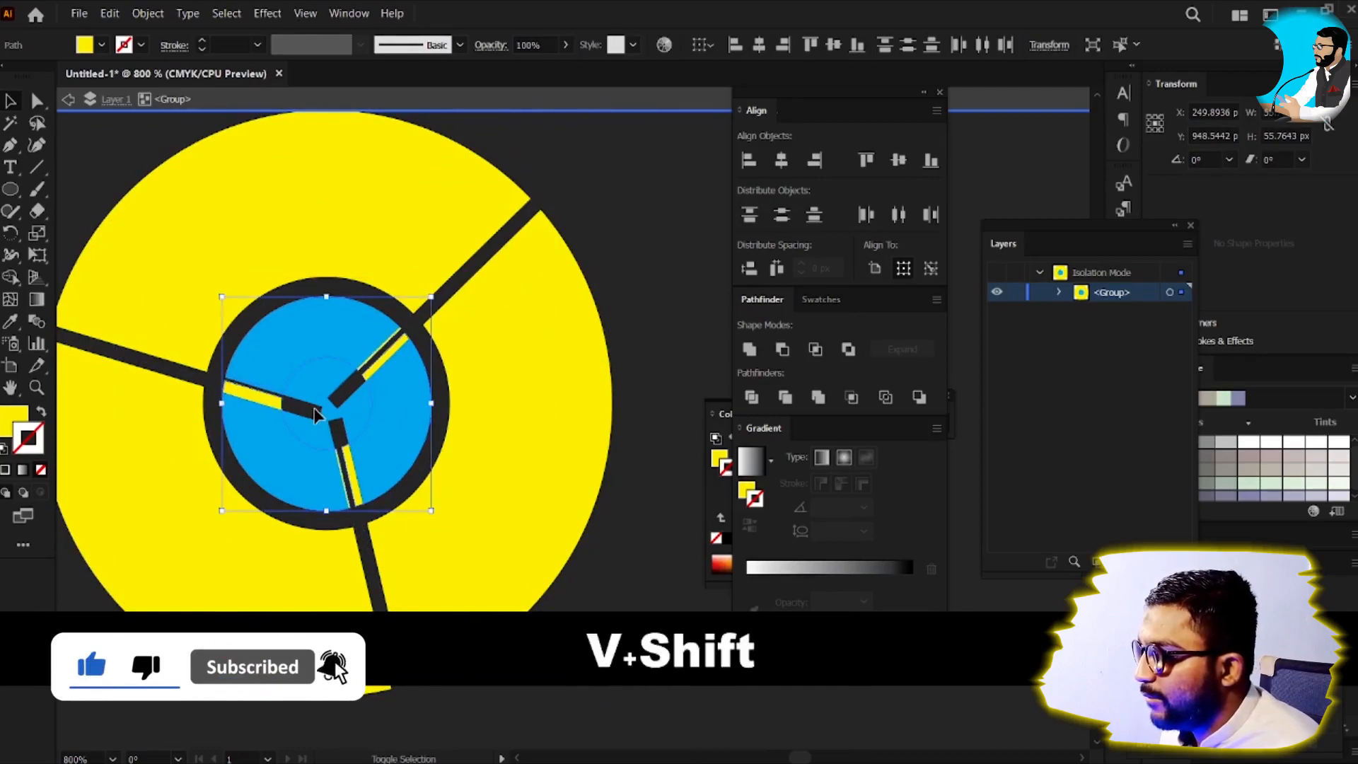
Step: Combine the blue centre pieces into one solid circle using the Pathfinder Unite operation, and exit isolation mode
shift+click(394, 377)
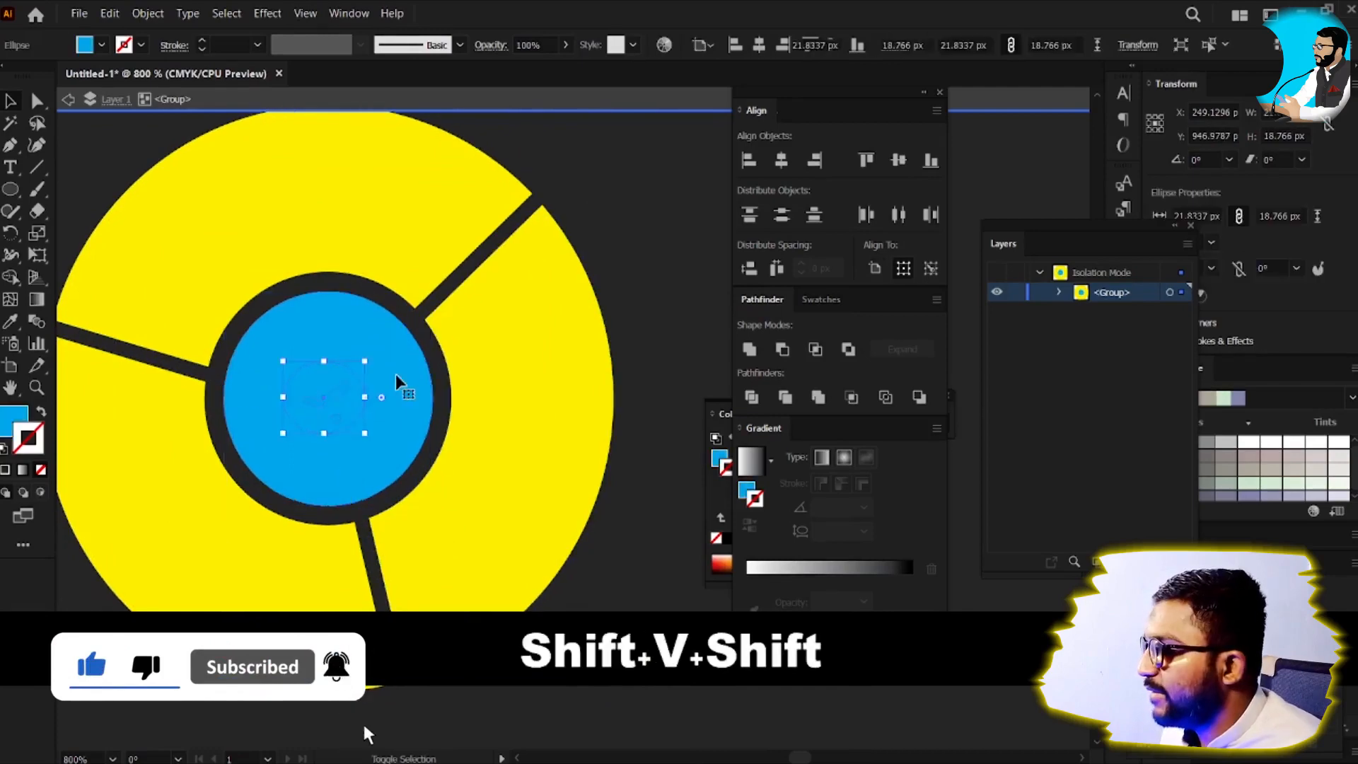
click(750, 351)
click(463, 107)
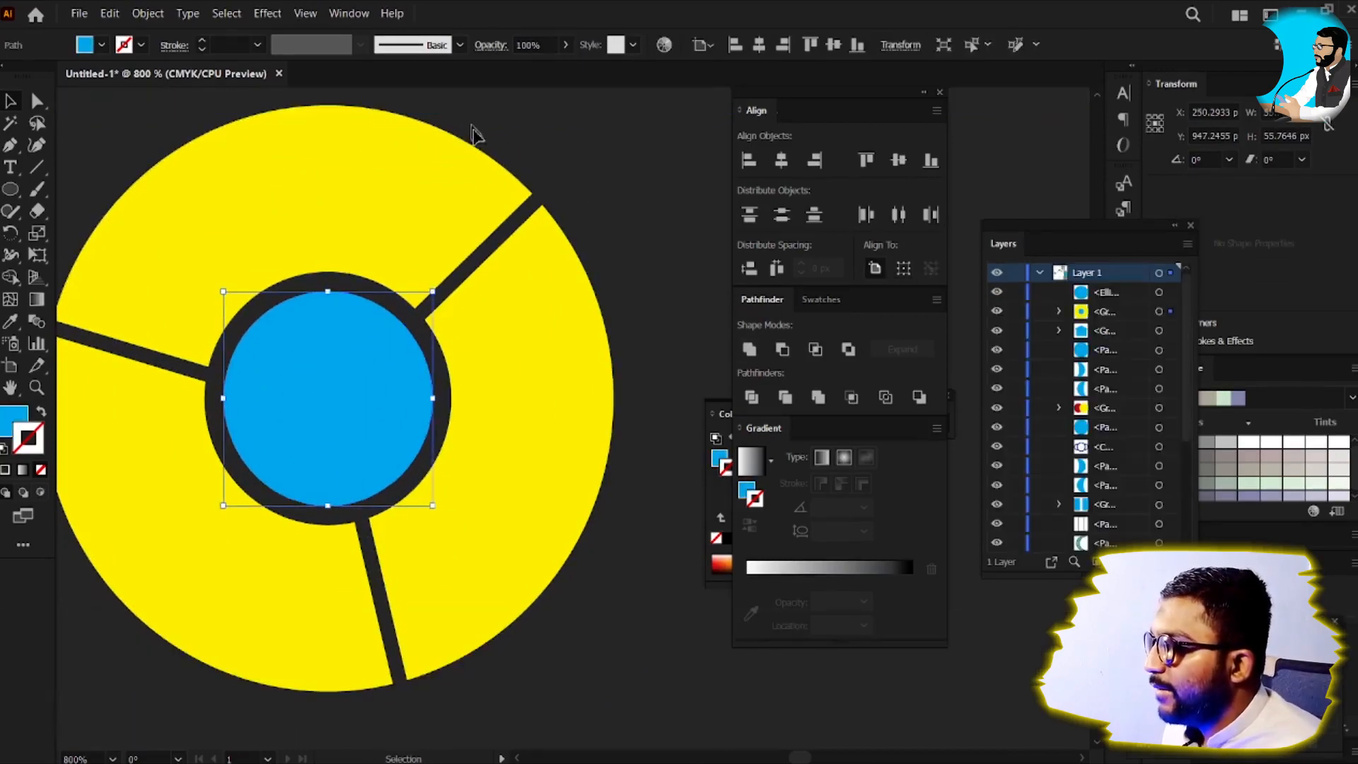
Step: Isolate the ring group and change the fill of its upper yellow segment to green
key(v)
scroll(565, 304, down, 1)
double_click(437, 251)
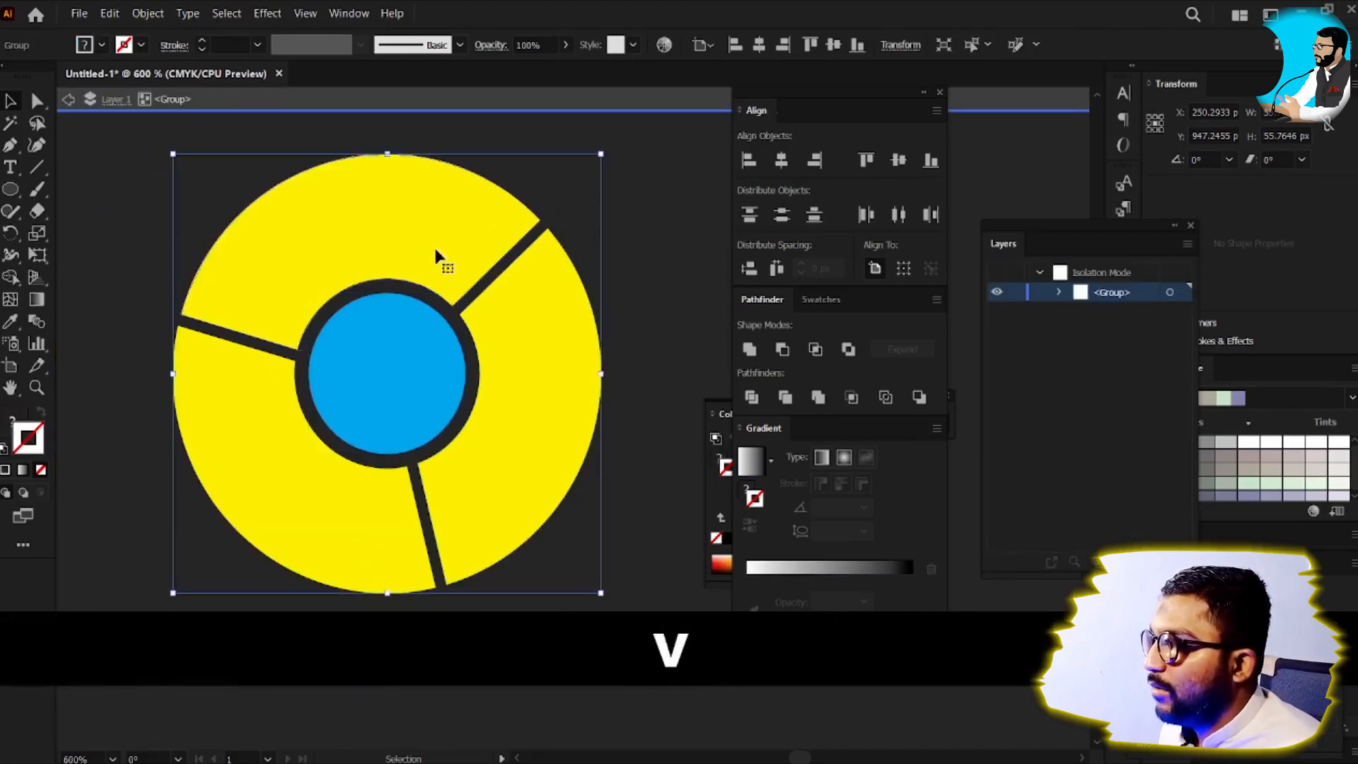
click(434, 245)
click(101, 45)
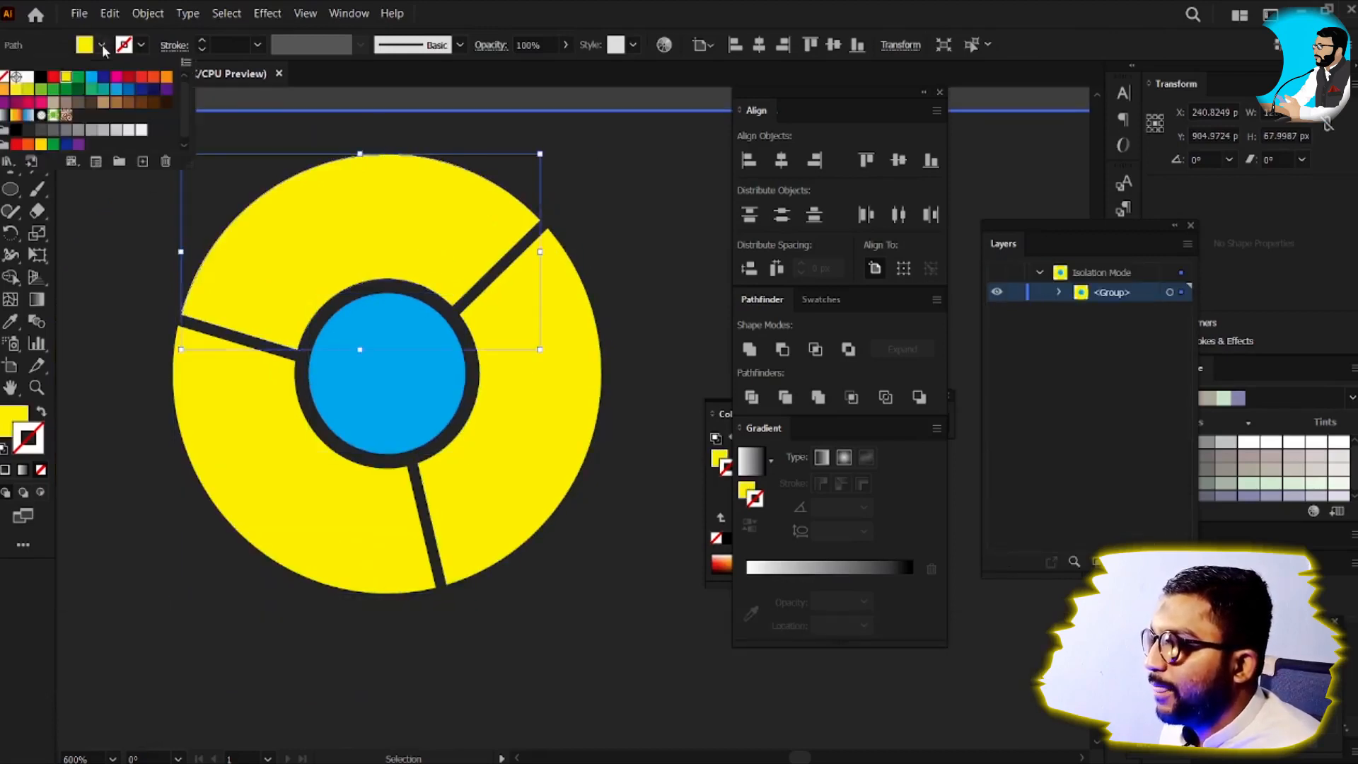
click(75, 79)
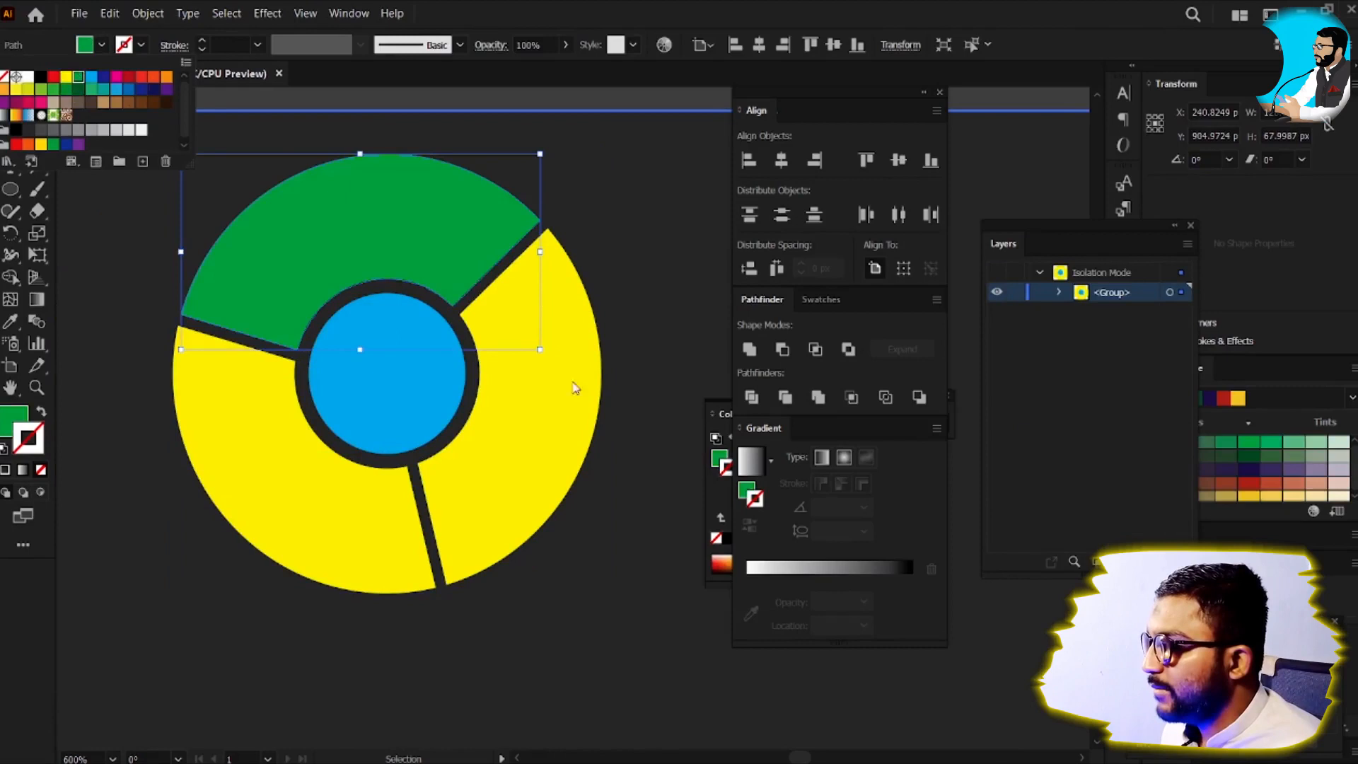
Step: Change the fill of the ring's right-hand yellow segment to dark blue and deselect it
click(506, 455)
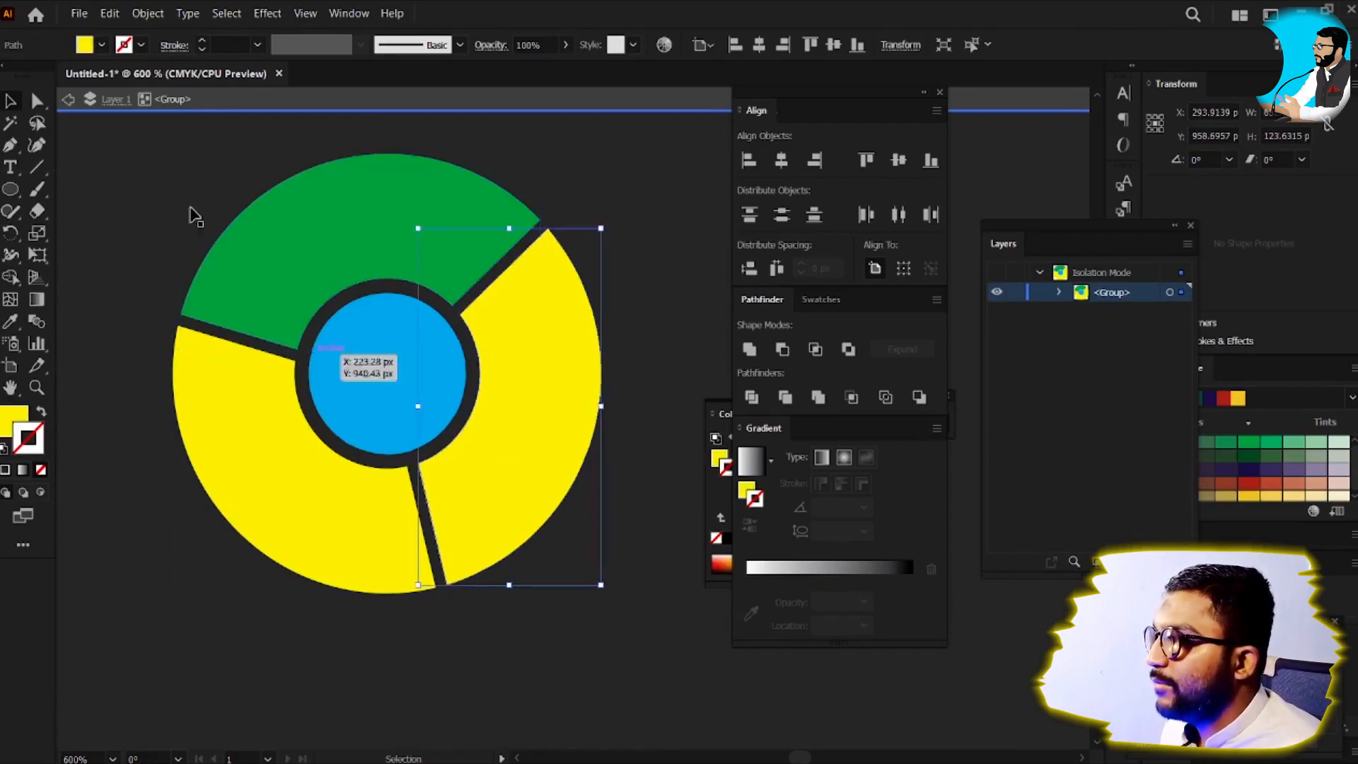
click(103, 46)
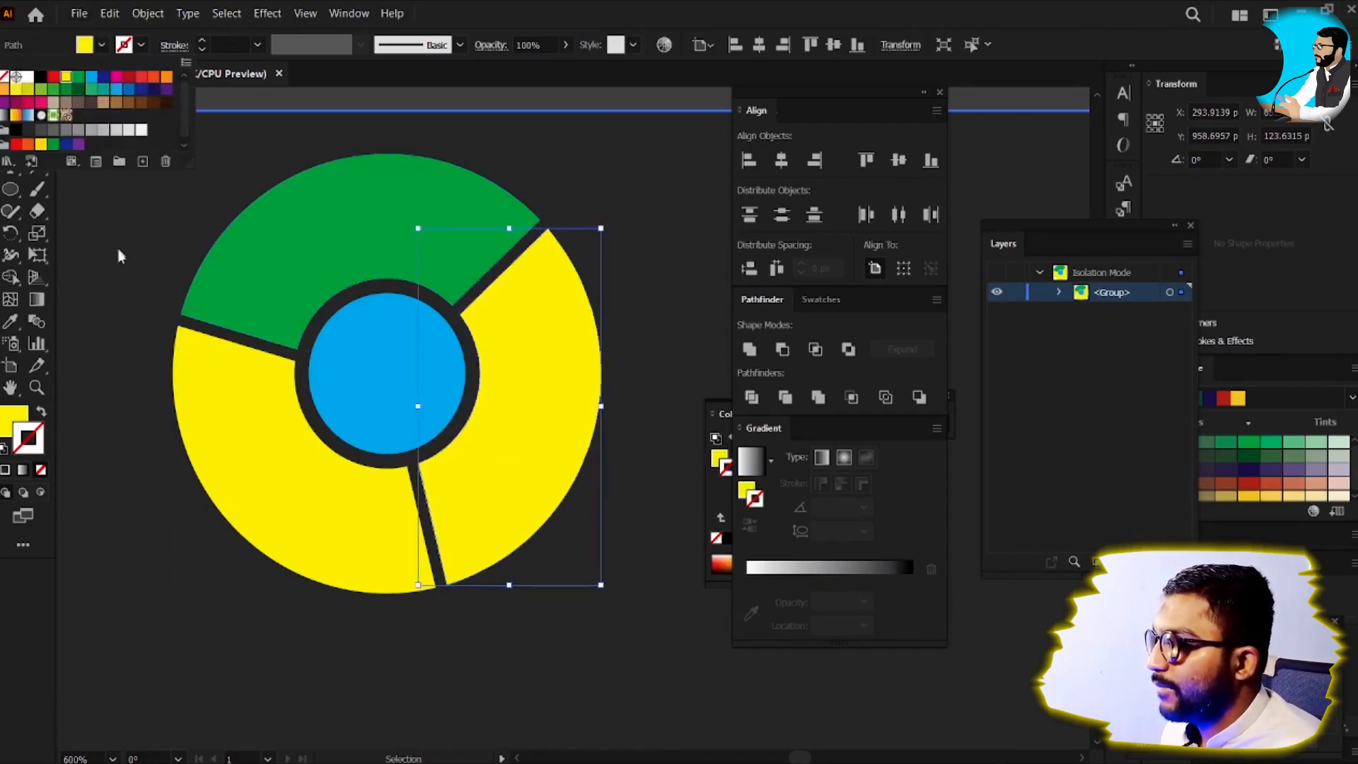
click(104, 78)
key(v)
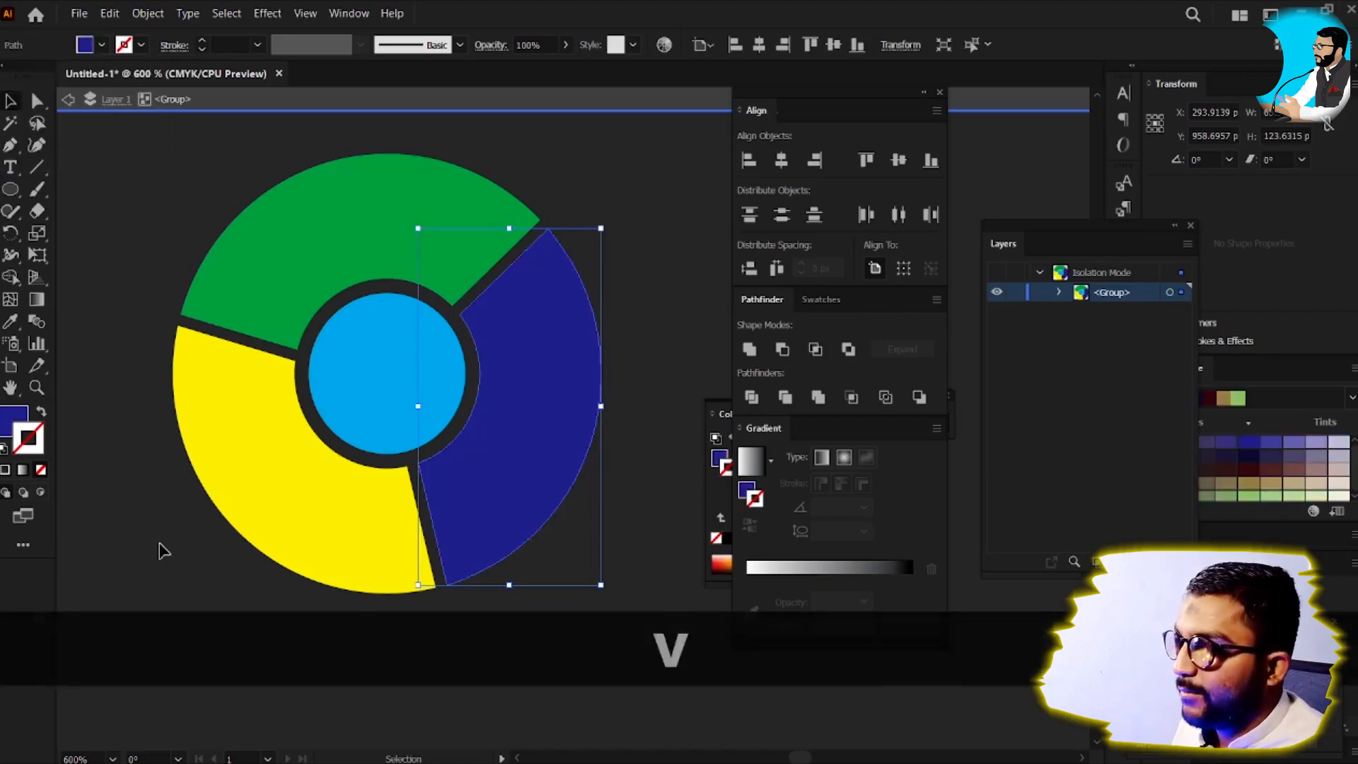
click(159, 548)
Step: Search Windows for "CH" to view the Google Chrome logo as a colour reference
key(super)
text(CH)
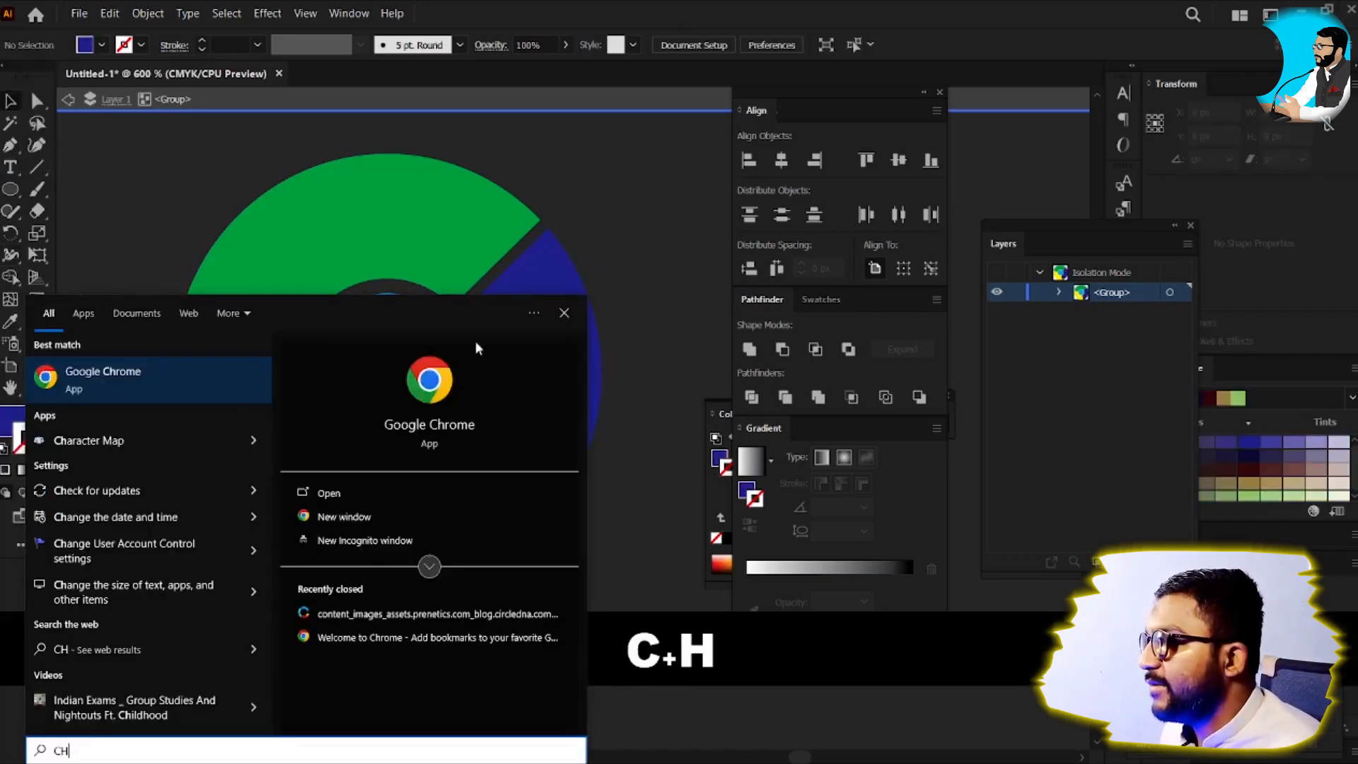
key(super)
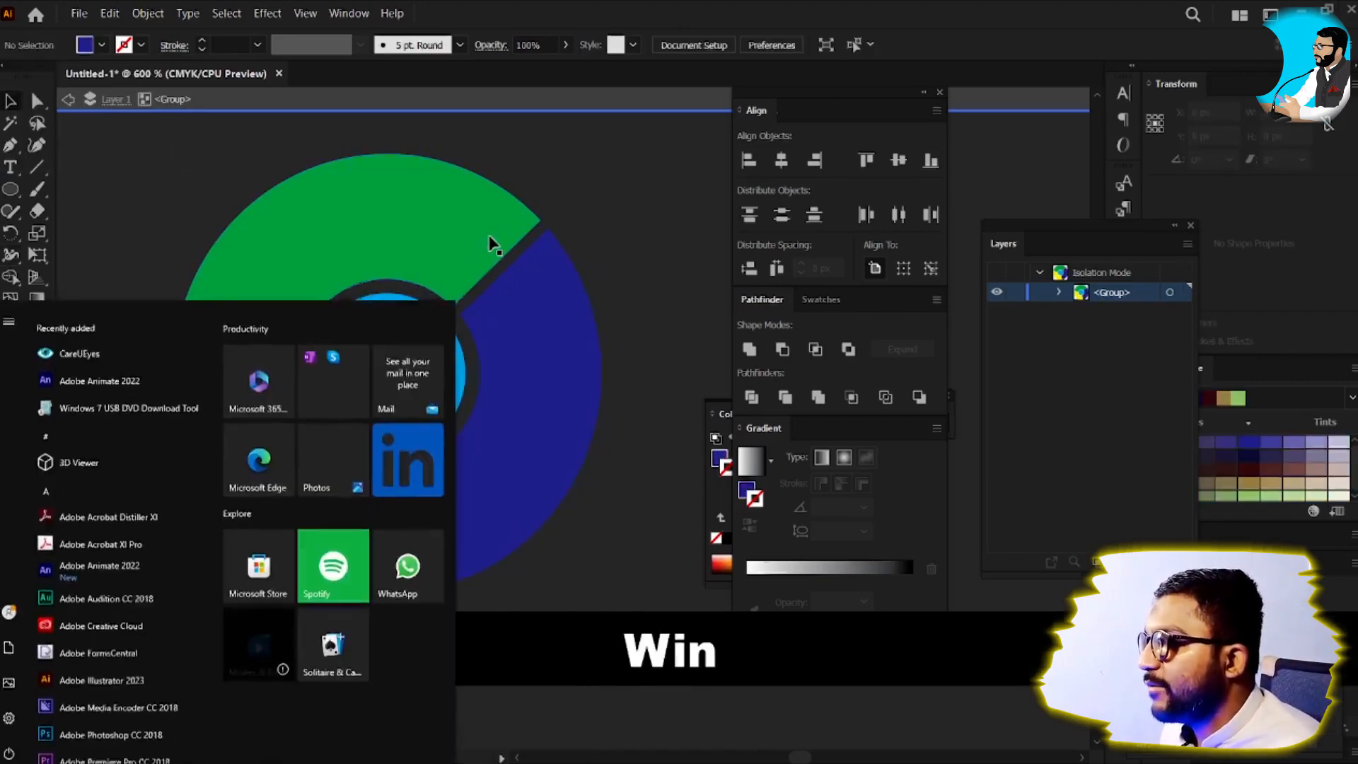
Step: Change the fill of the ring's right-hand dark blue segment to red and select the centre circle
click(545, 344)
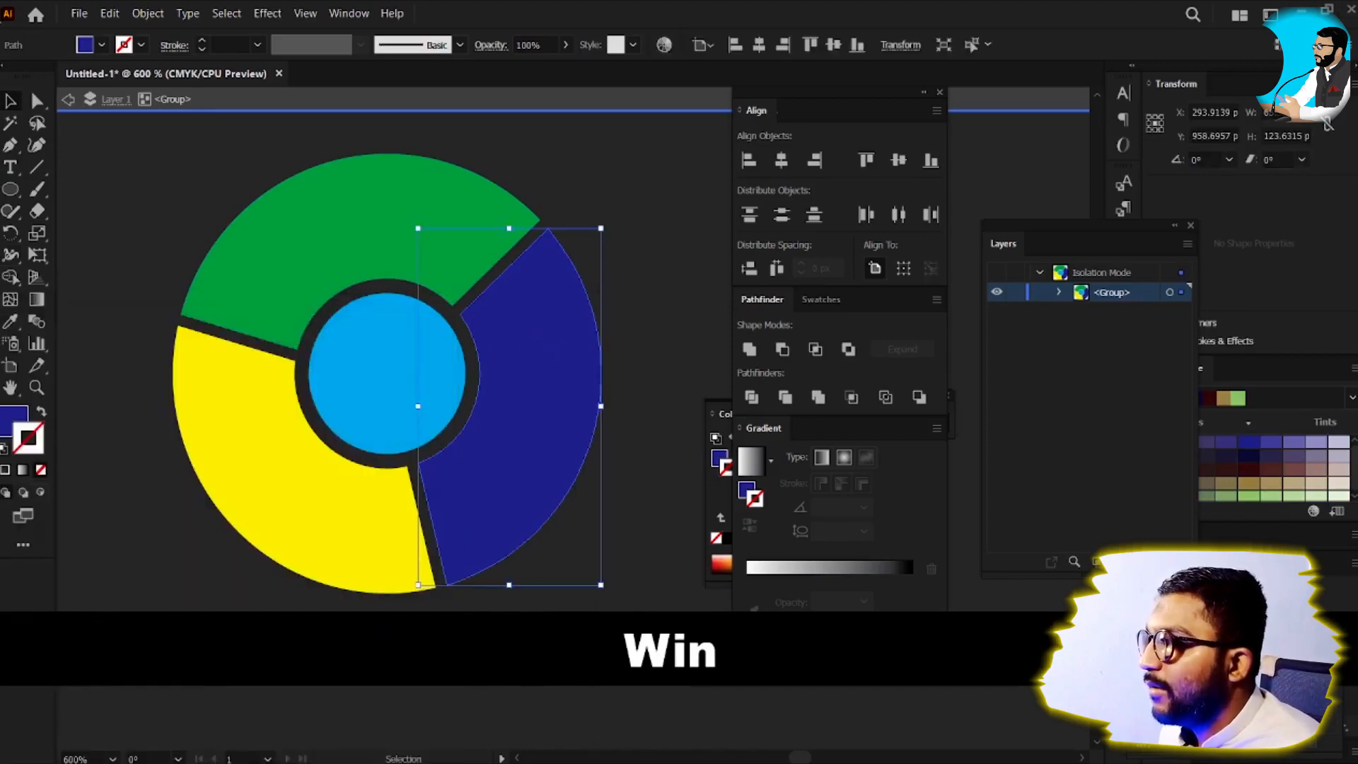
click(101, 45)
click(51, 78)
key(v)
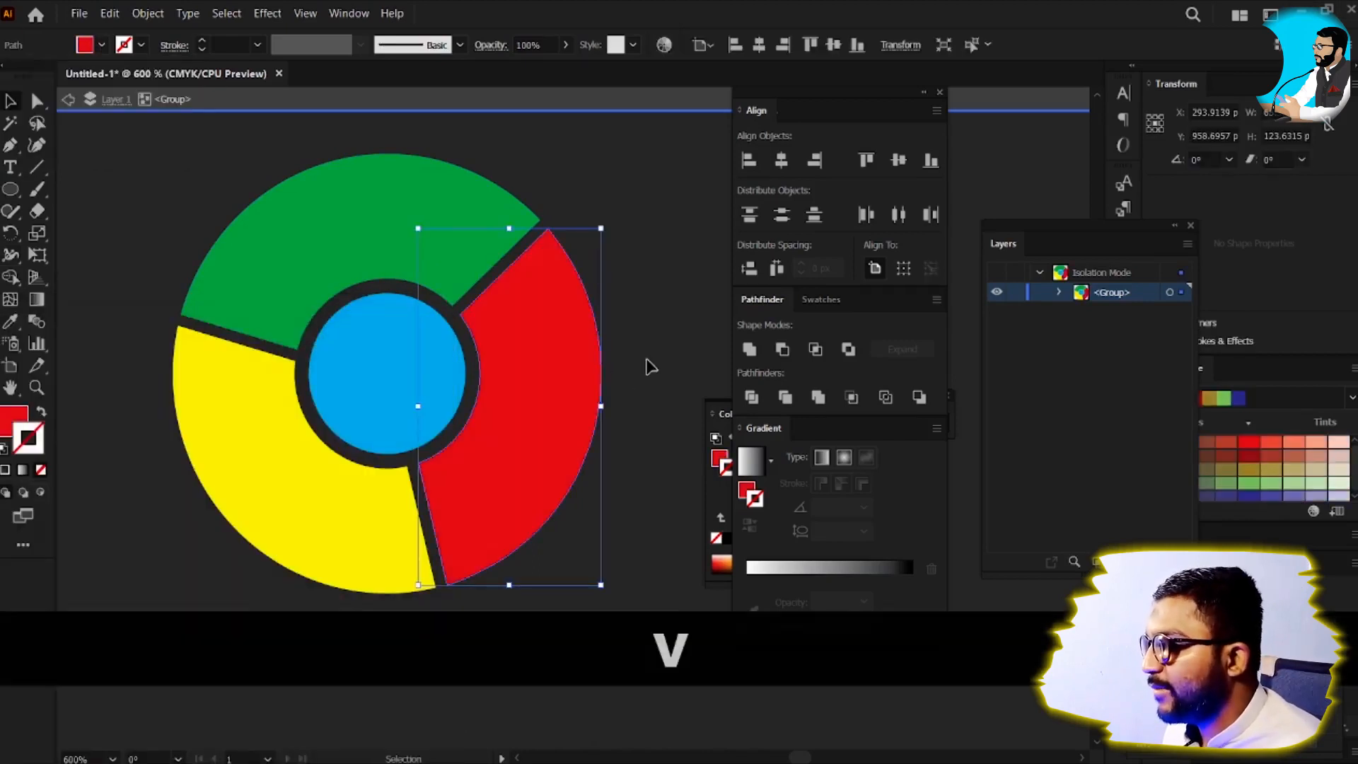
click(381, 358)
scroll(424, 350, down, 2)
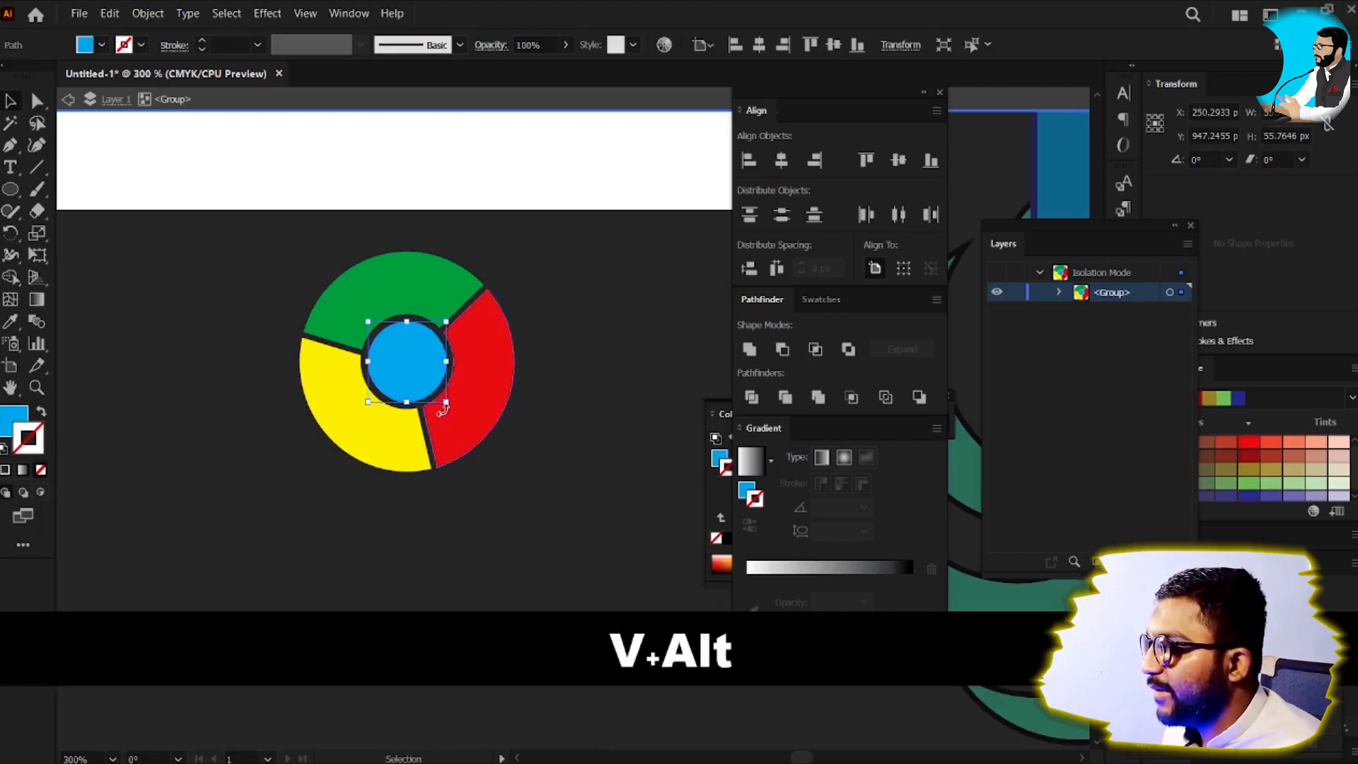
Step: Exit isolation mode and move the finished Chrome-style logo up onto the white artboard
click(433, 98)
drag(399, 459, 433, 251)
key(space)
drag(484, 279, 422, 599)
drag(387, 496, 400, 358)
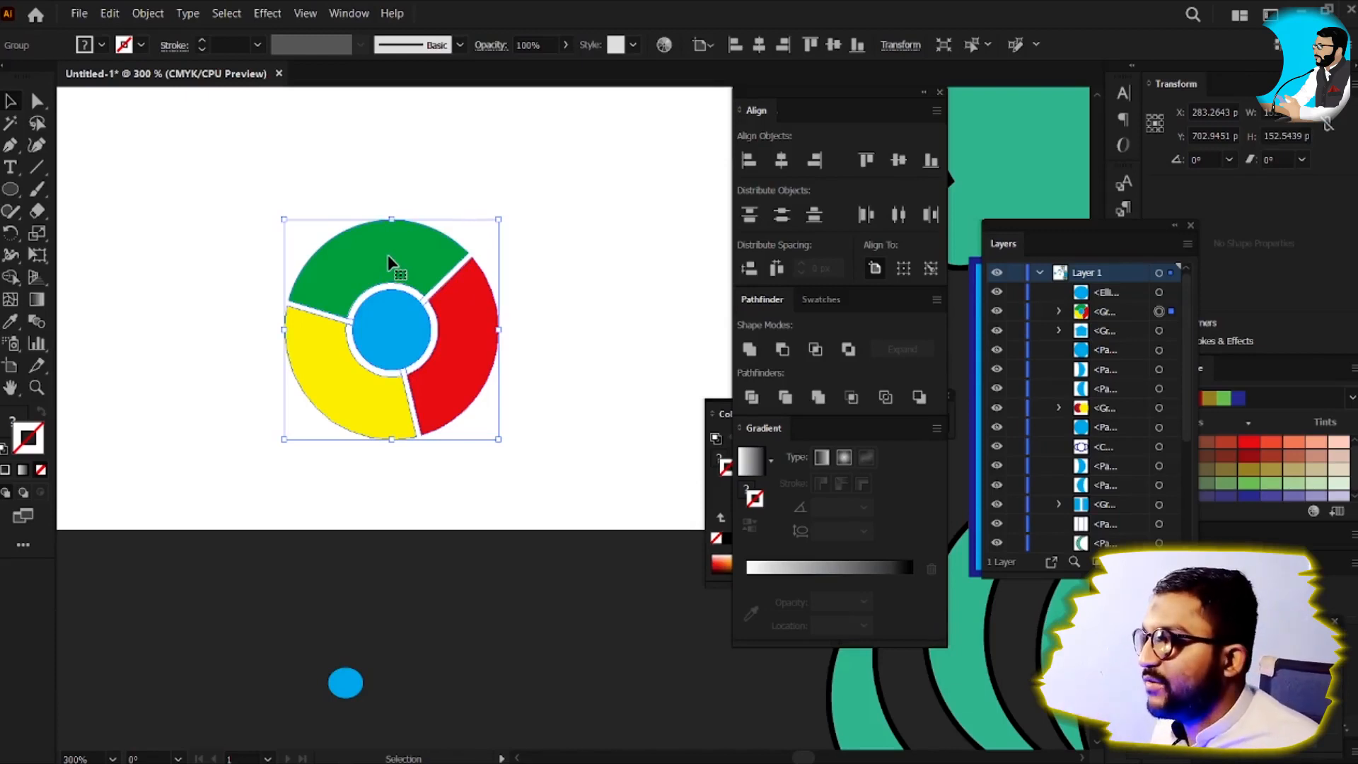
Step: Delete the Chrome-style logo and the remaining practice shapes from the artboard
key(v)
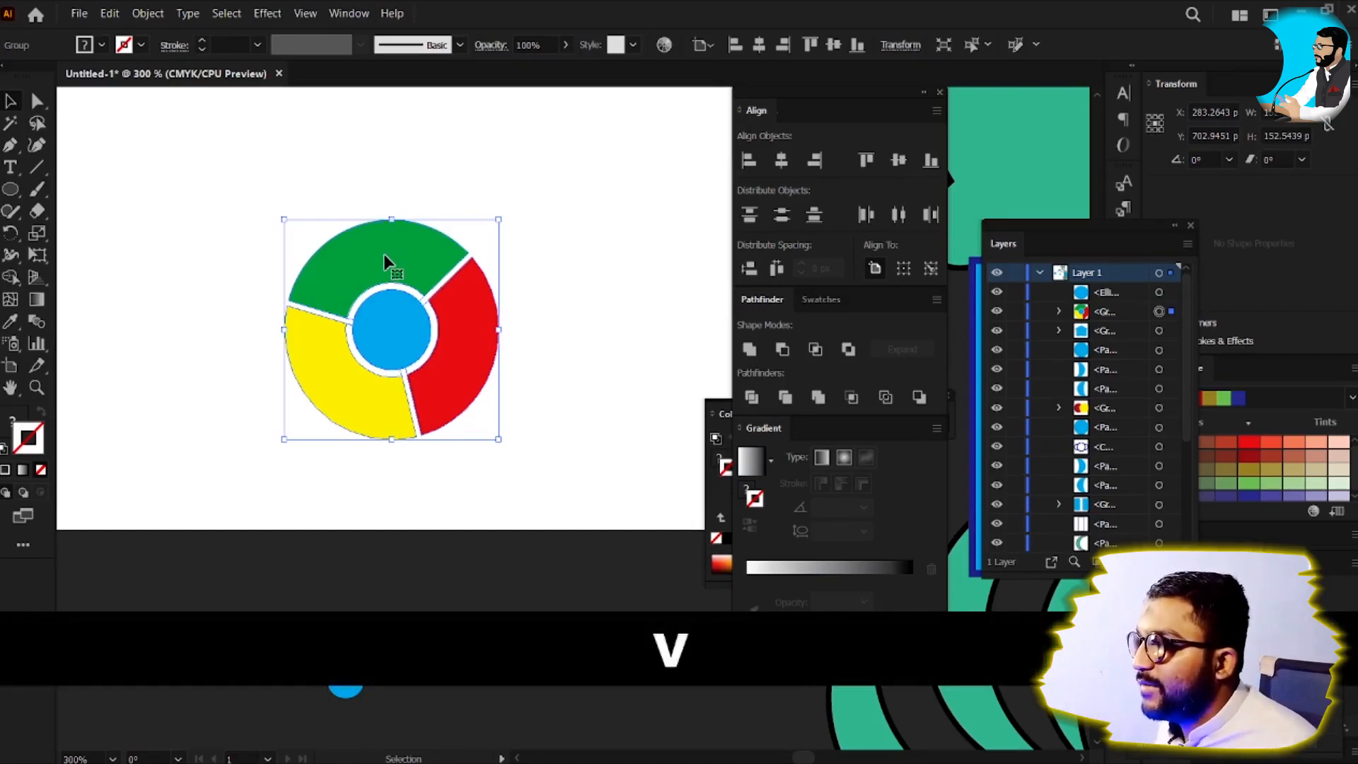
key(Delete)
scroll(337, 247, down, 5)
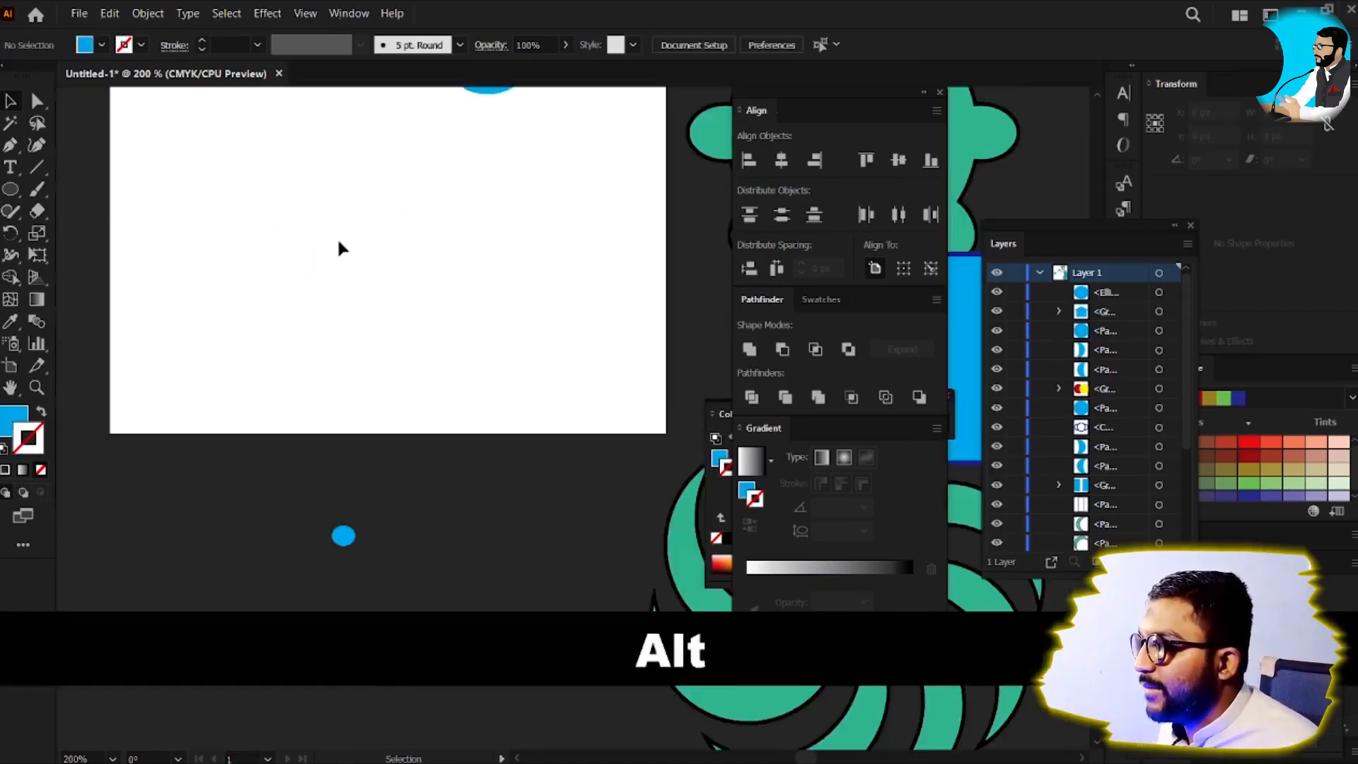
scroll(309, 565, up, 4)
drag(334, 628, 362, 505)
key(v)
drag(187, 149, 628, 461)
key(Delete)
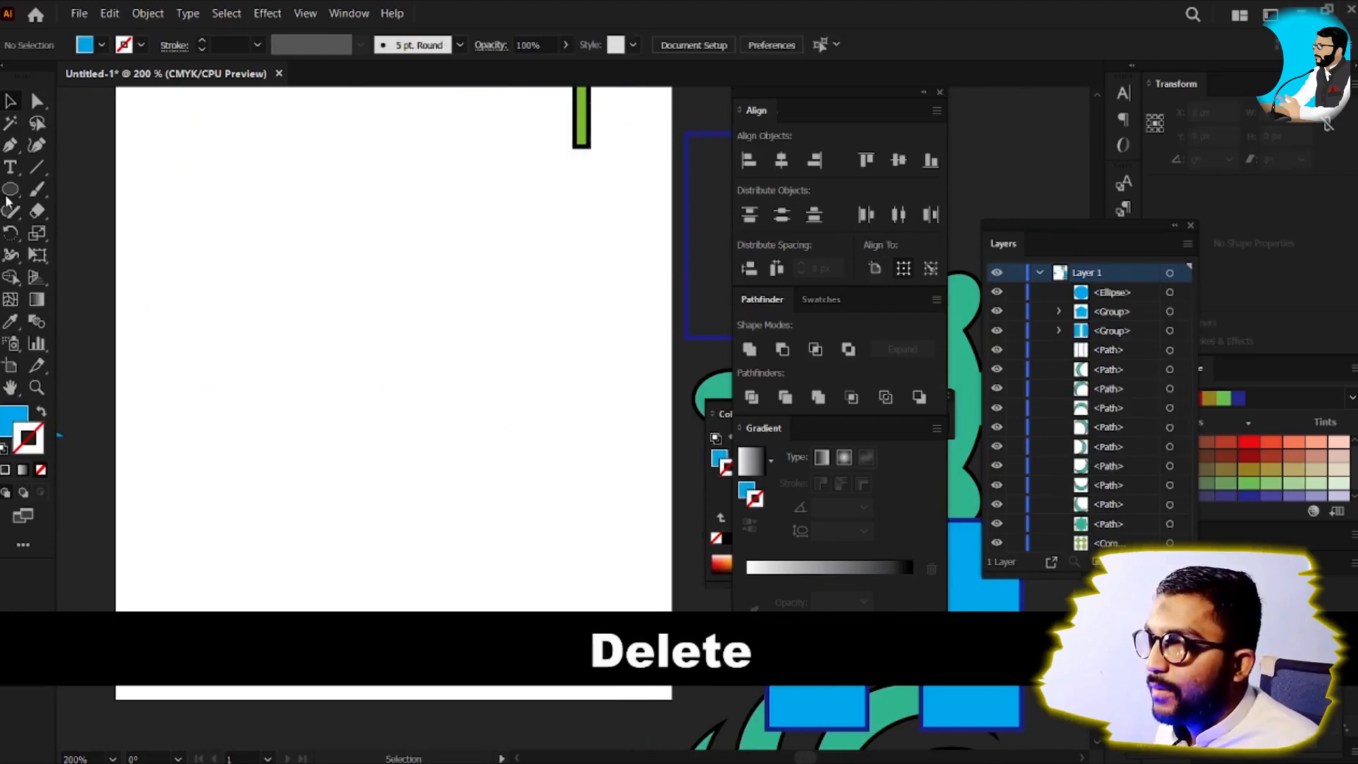
Step: Draw a vertical rectangle about 44 by 229 px with the Rectangle Tool and duplicate it twice to the right at equal spacing
drag(10, 191, 119, 188)
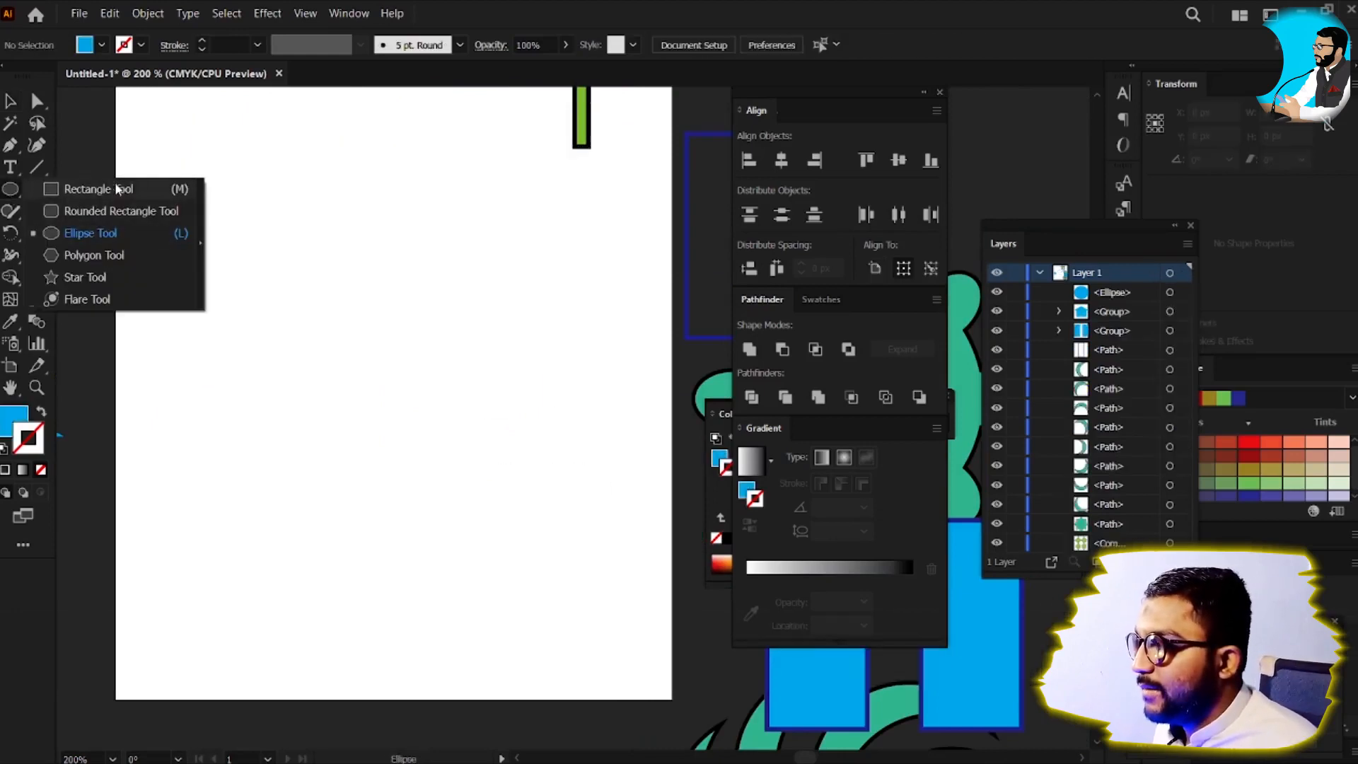
drag(262, 179, 303, 398)
key(v)
drag(282, 334, 381, 333)
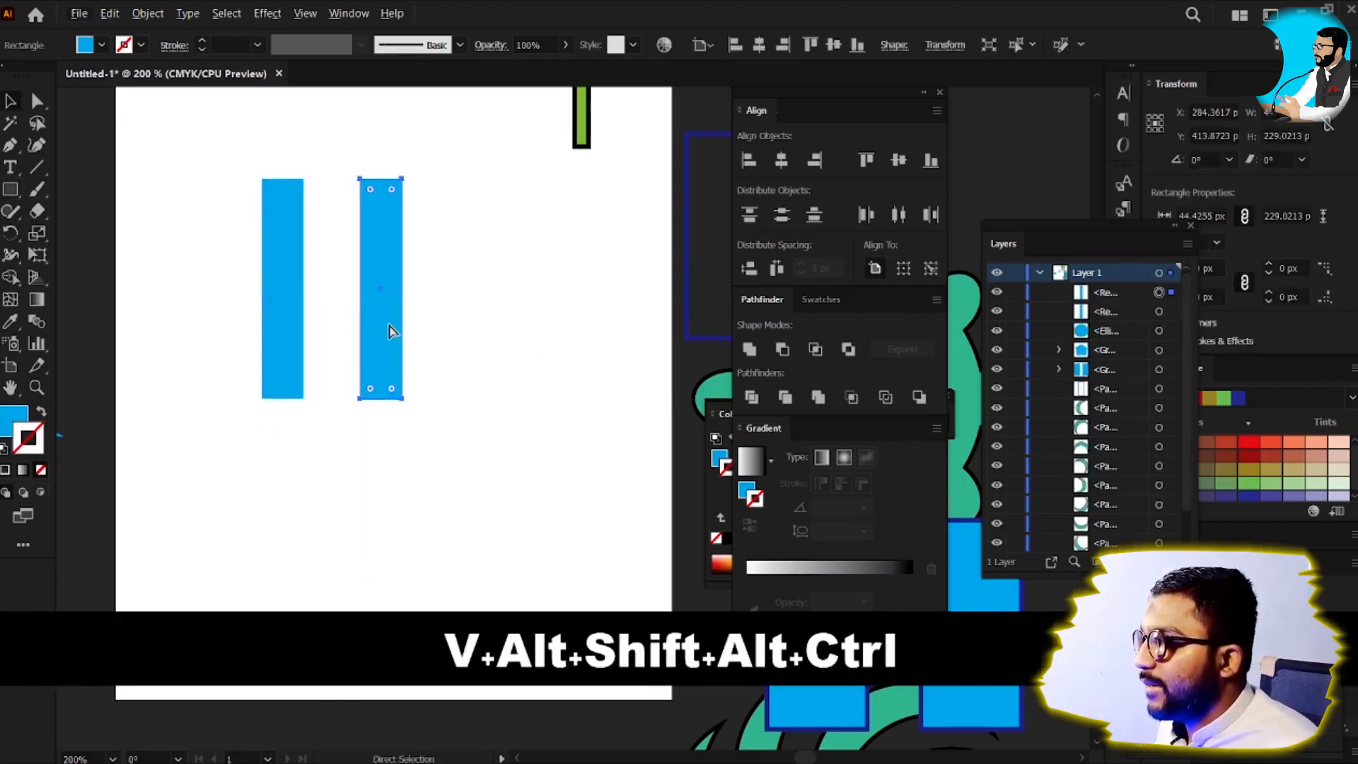
key(ctrl+d)
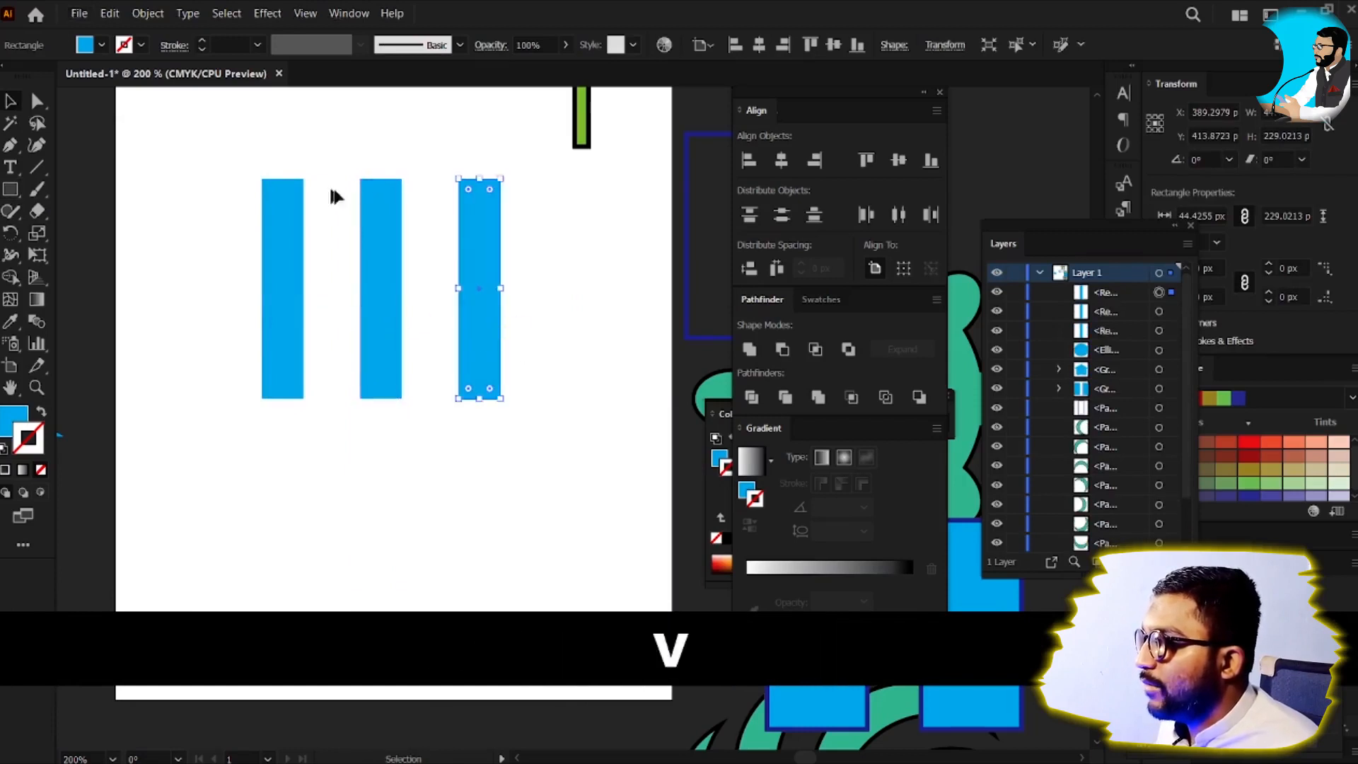
key(r)
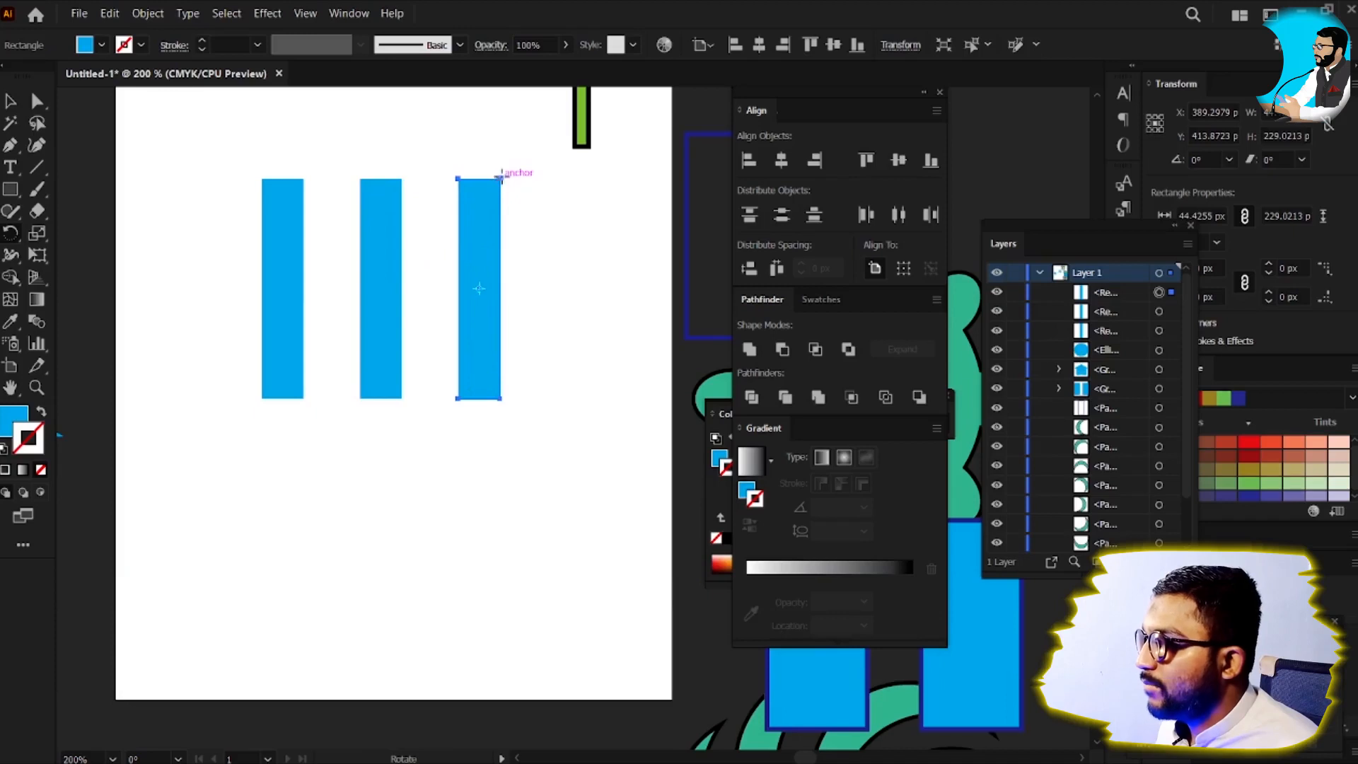
drag(481, 320, 290, 227)
key(ctrl+shift+z)
Step: Copy the rightmost bar in place, rotate it to horizontal and fit it across the tops of all three bars, about 254 px long
key(ctrl+c)
key(ctrl+f)
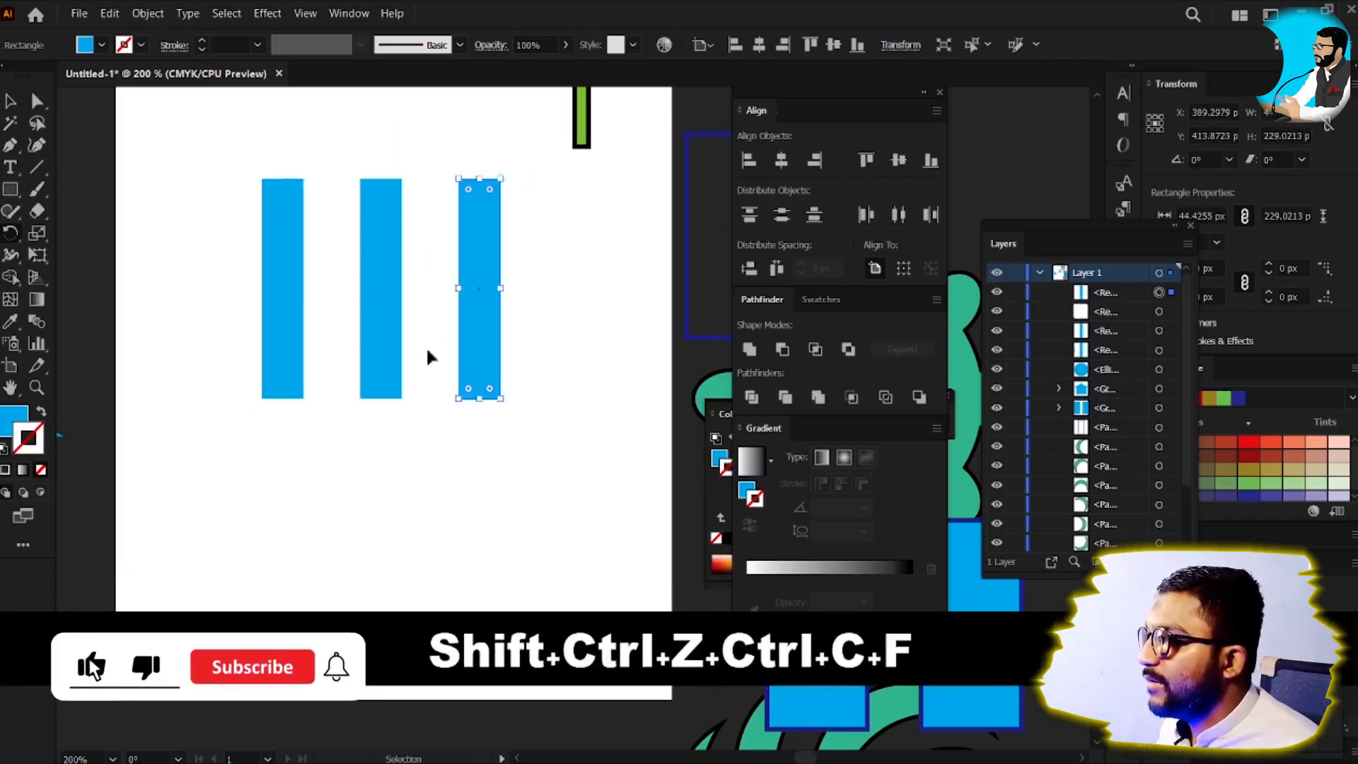
key(v)
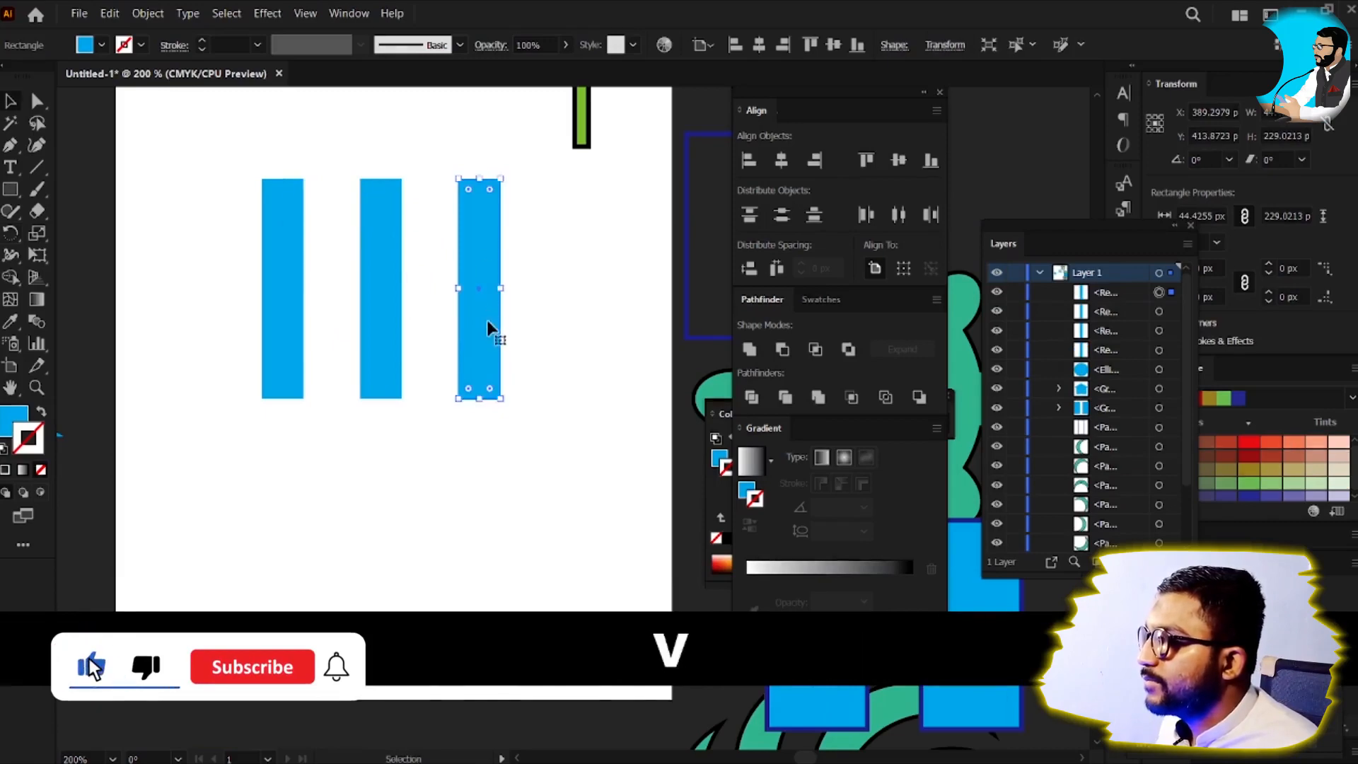
key(r)
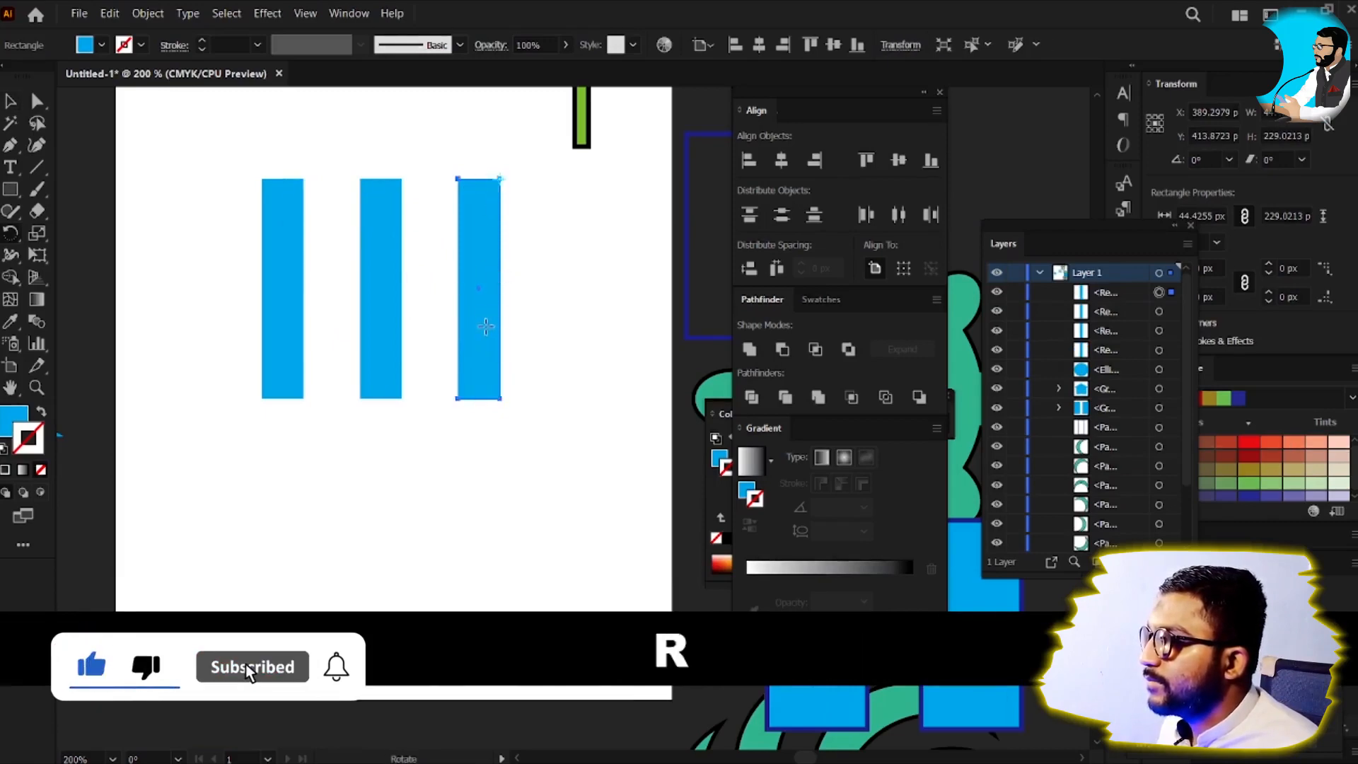
drag(489, 283, 333, 194)
key(shift)
key(v)
scroll(500, 191, up, 1)
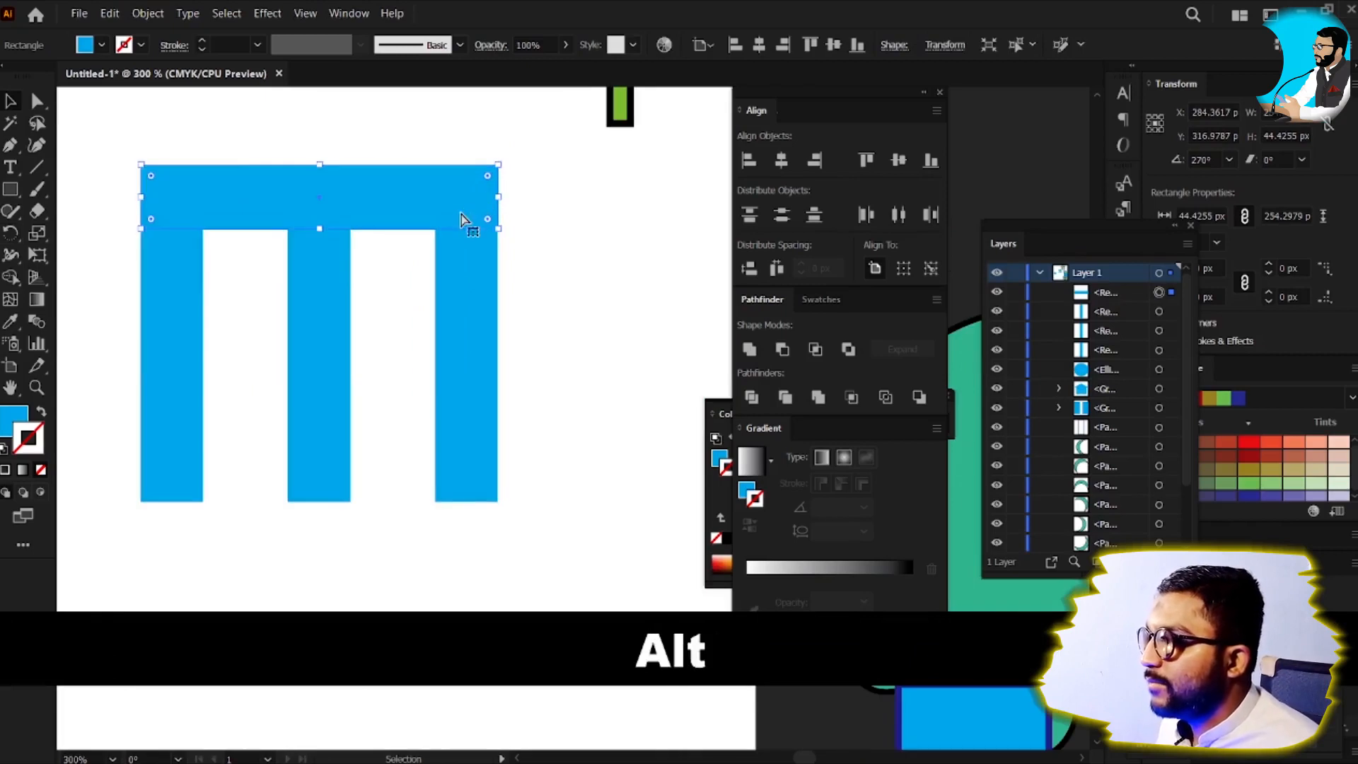
Step: Duplicate the horizontal bar twice, stacking the copies directly beneath it
key(ctrl+d)
key(space)
drag(319, 338, 387, 326)
key(ctrl+z)
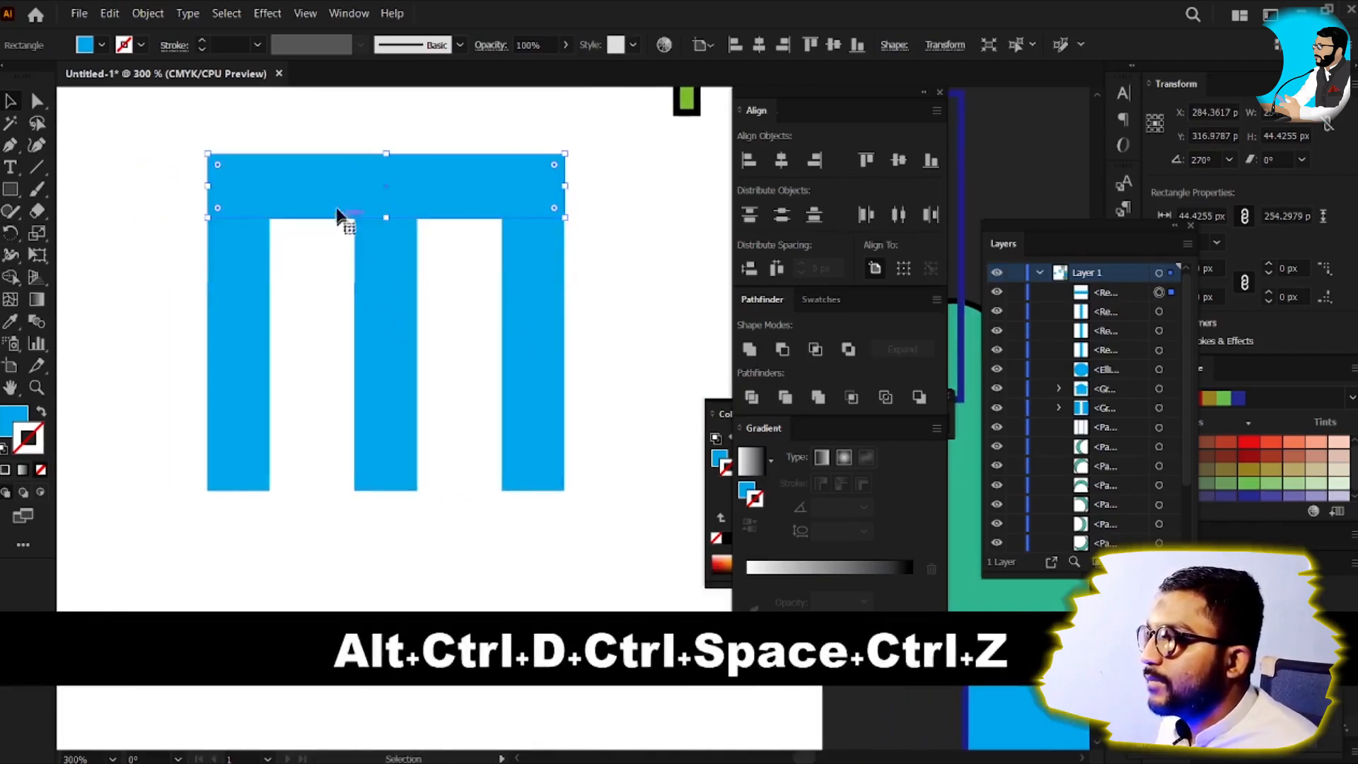
drag(341, 213, 337, 269)
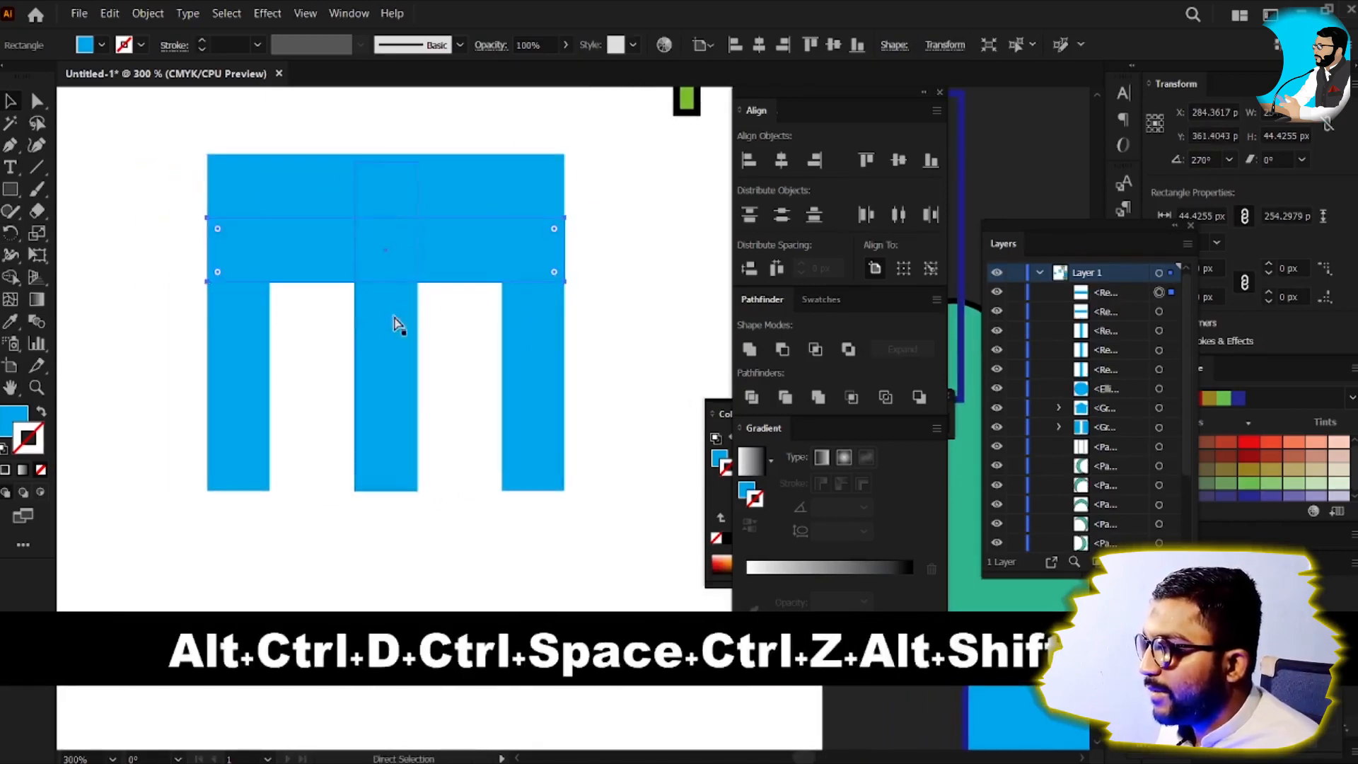
key(ctrl+d)
Step: Select the three vertical bars and extend them downward to a height of 300 px
drag(607, 537, 148, 460)
key(v)
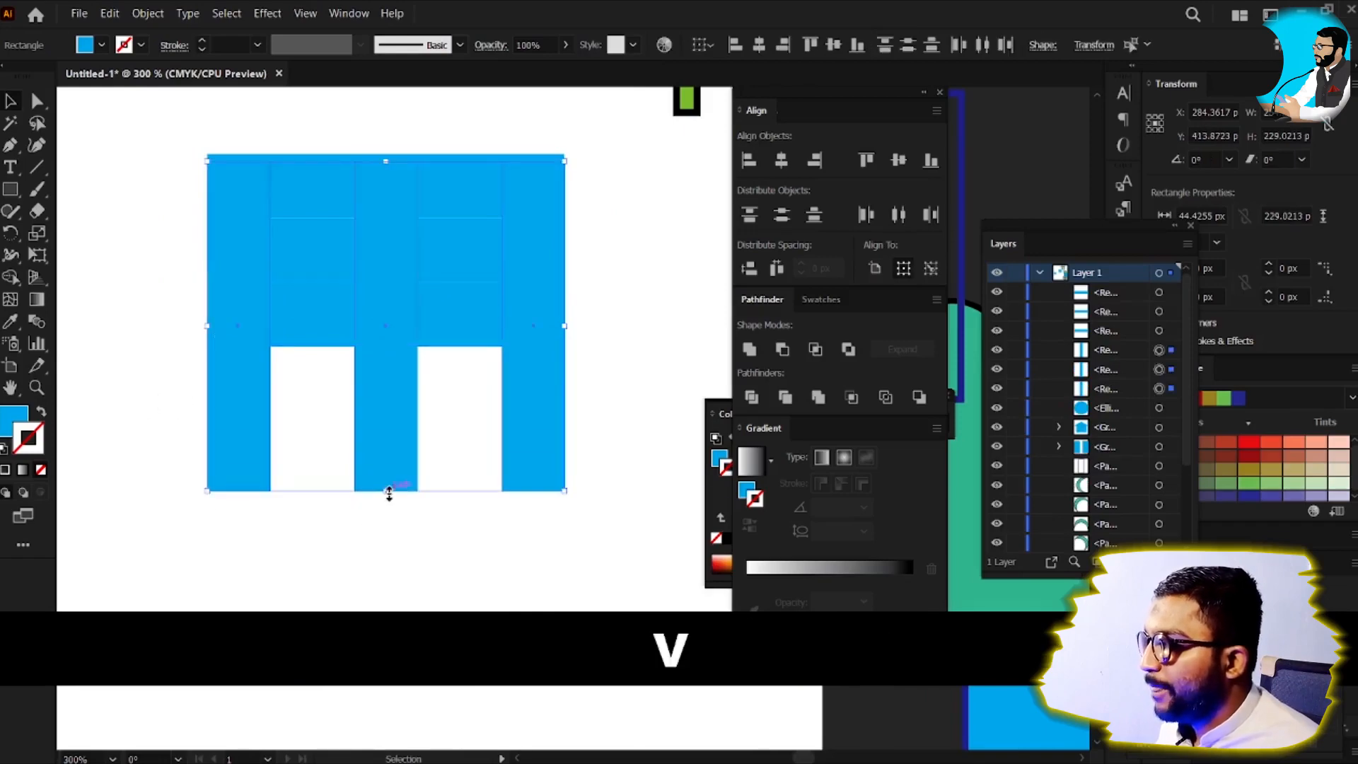
drag(386, 490, 386, 592)
drag(379, 316, 380, 357)
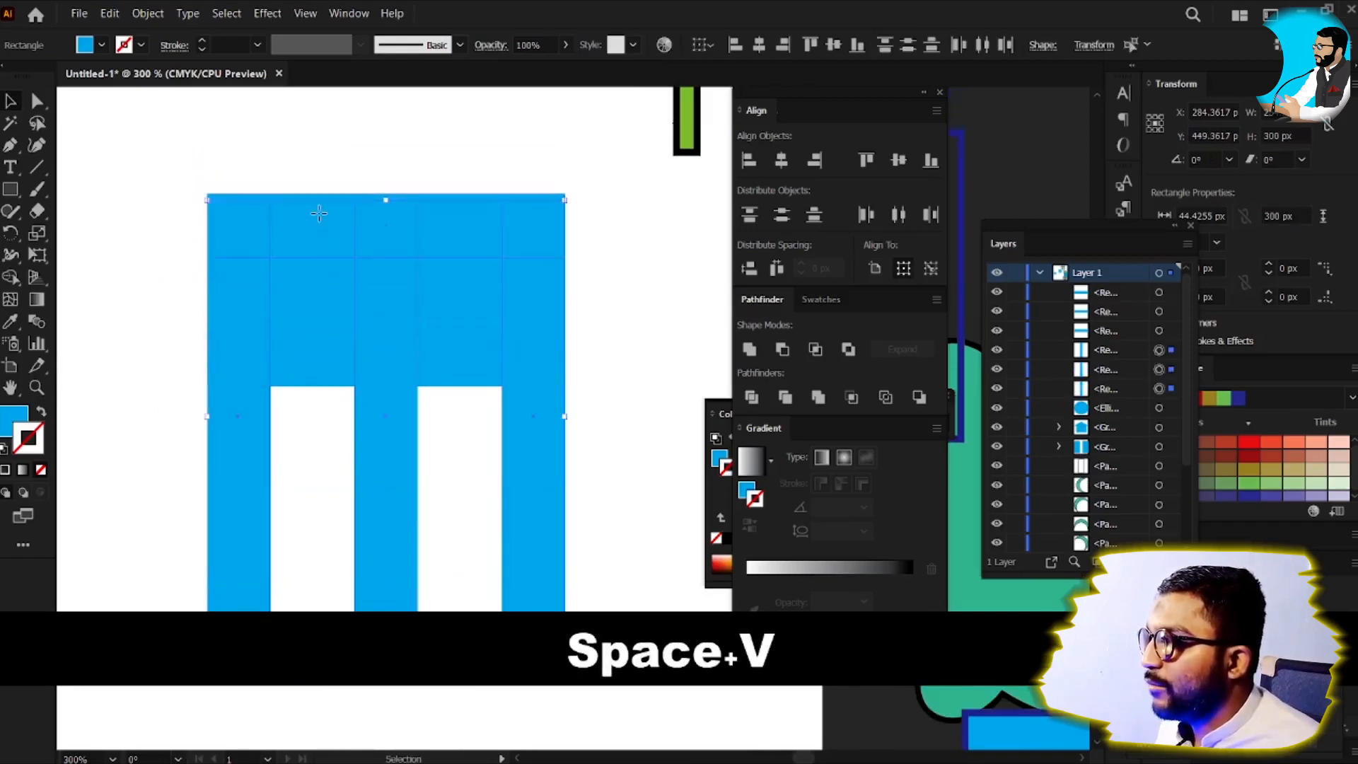
Step: Copy the top horizontal bar in place, stretch the copy down over all three rows and round its corners
click(315, 253)
key(ctrl+c)
key(ctrl+f)
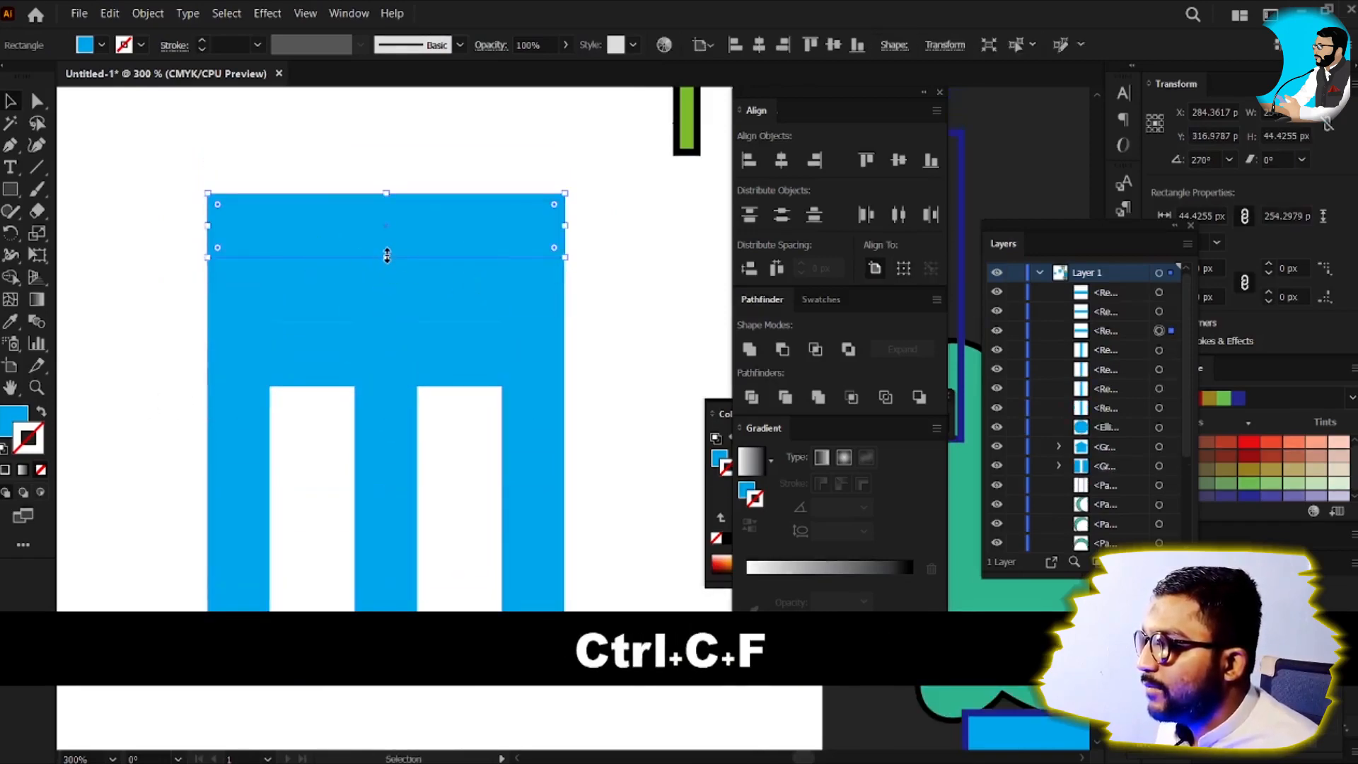
drag(384, 257, 381, 386)
drag(554, 206, 365, 310)
Step: Select the middle horizontal bar and switch the document to Outline view
click(515, 298)
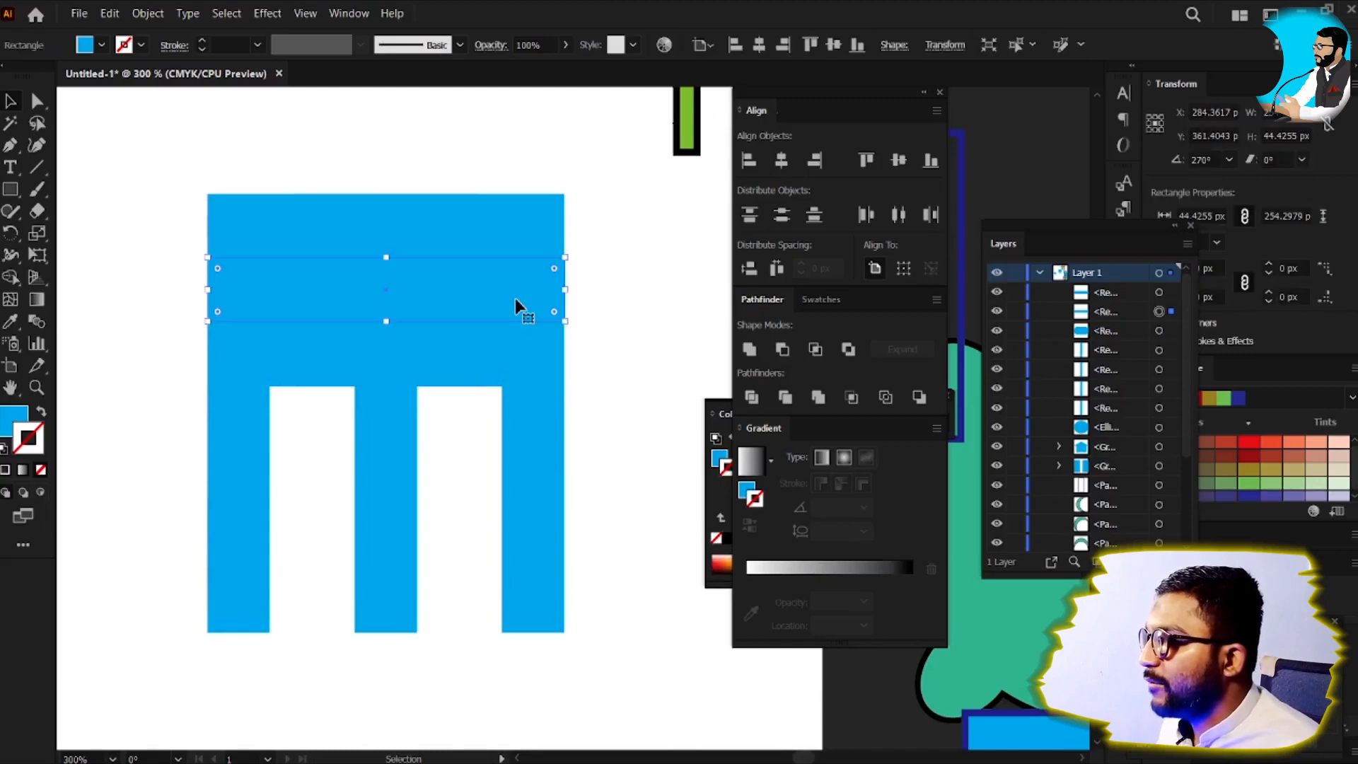
key(ctrl)
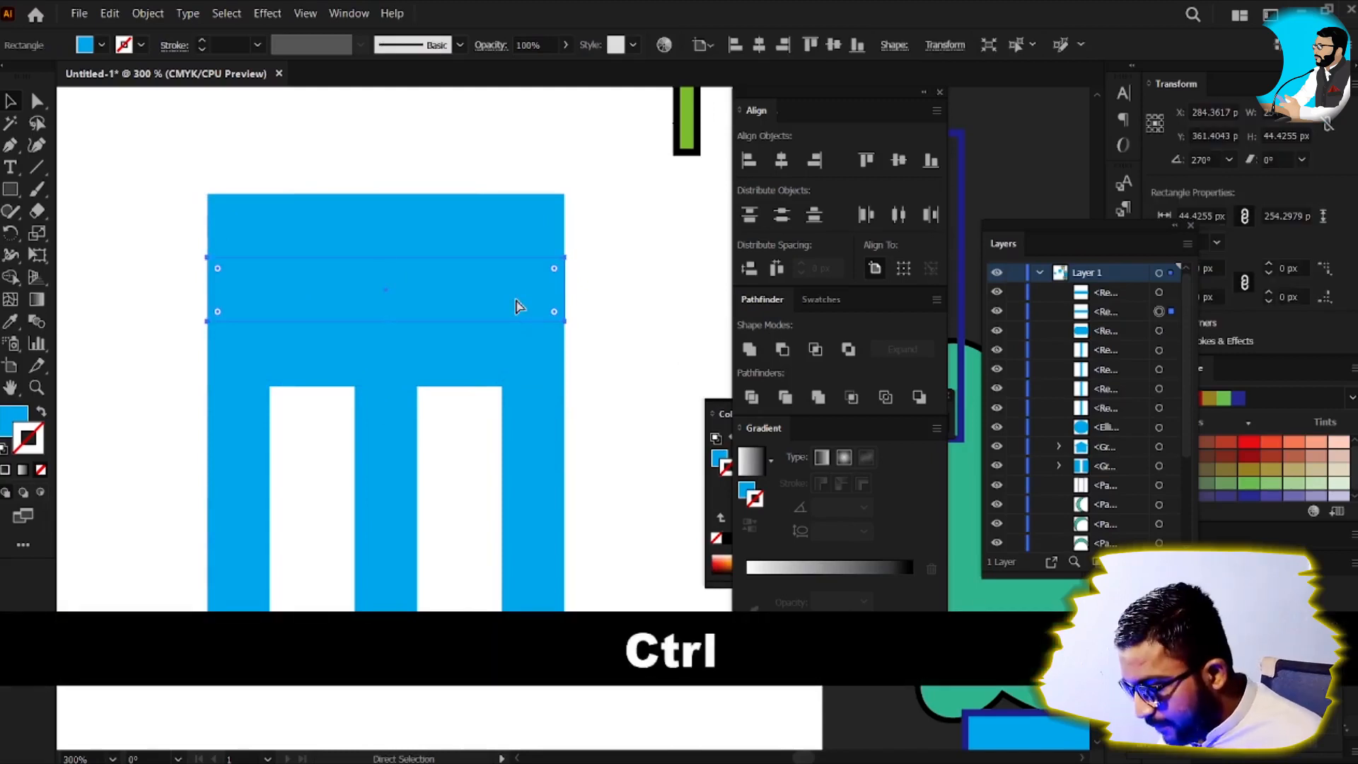
key(ctrl+y)
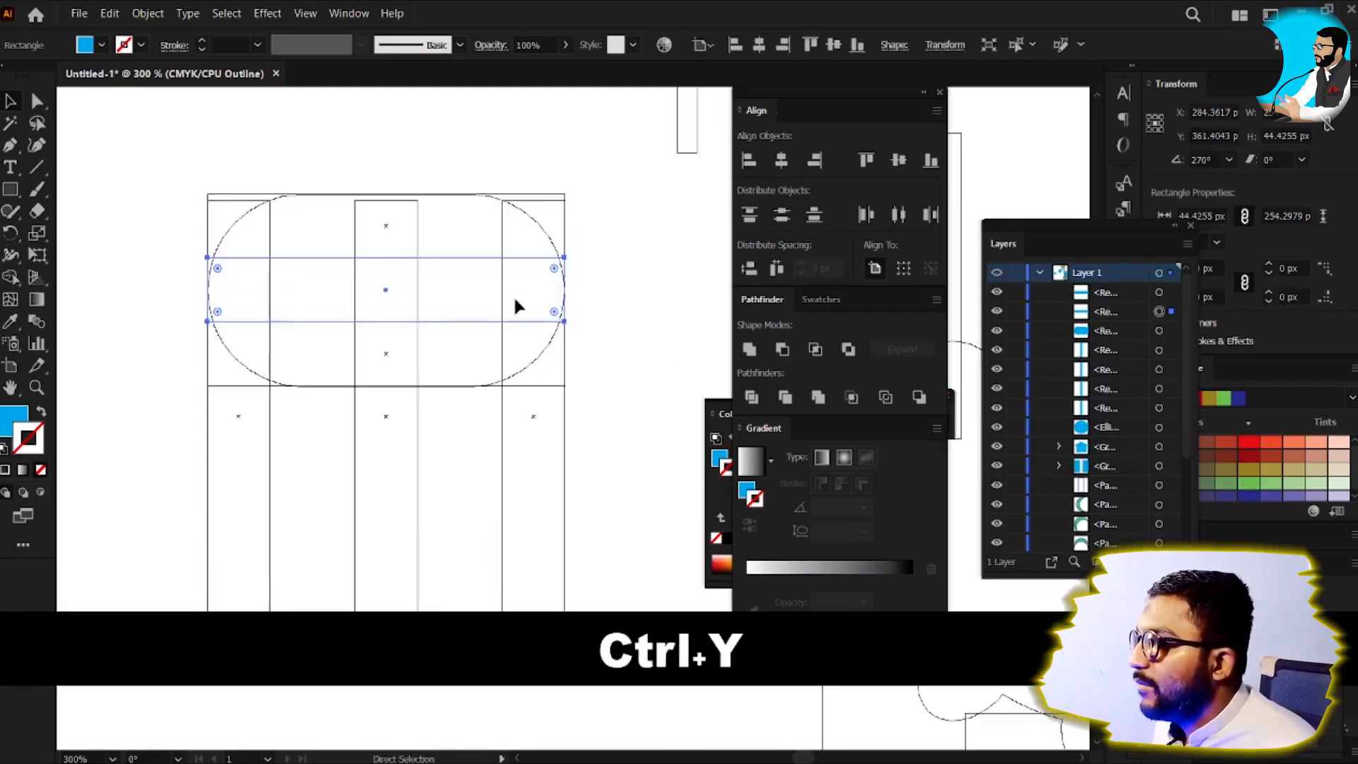
drag(459, 297, 495, 310)
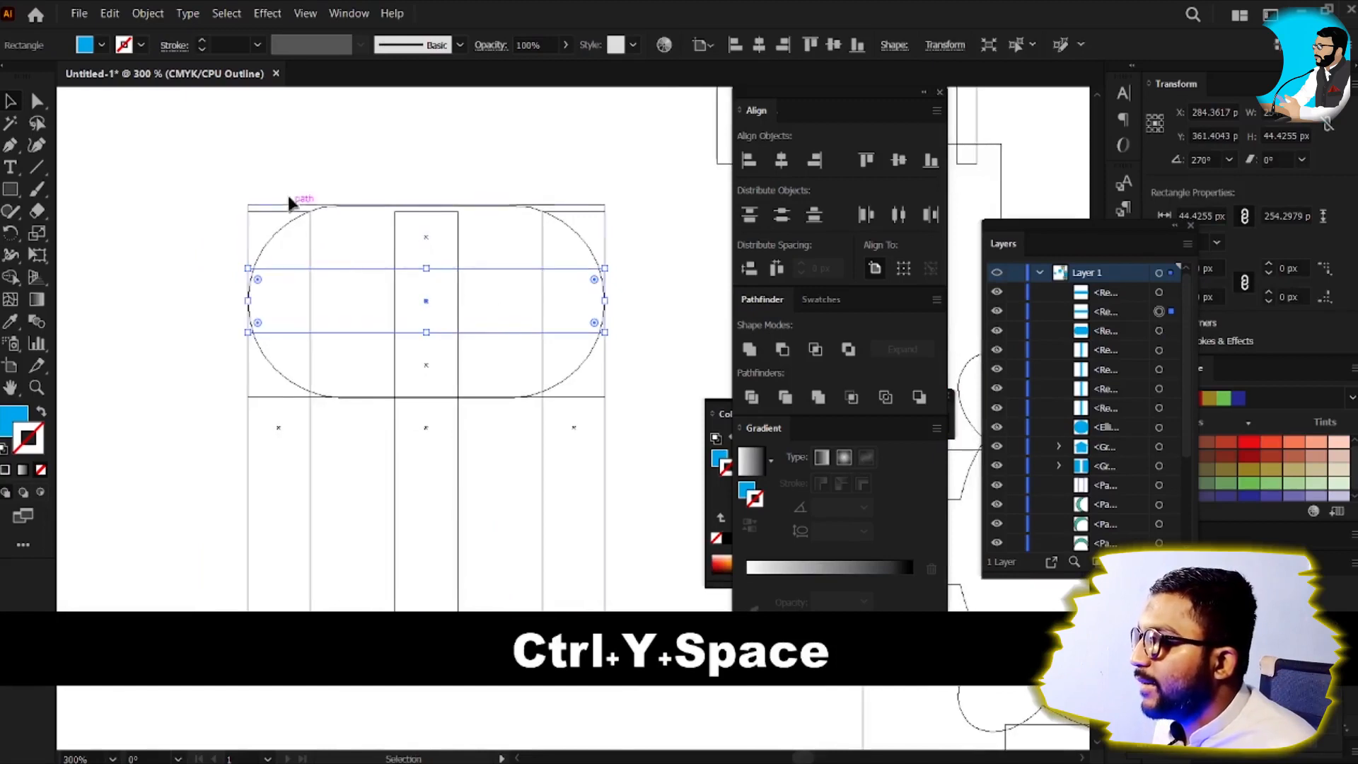
drag(291, 181, 572, 200)
key(Down)
key(Down)
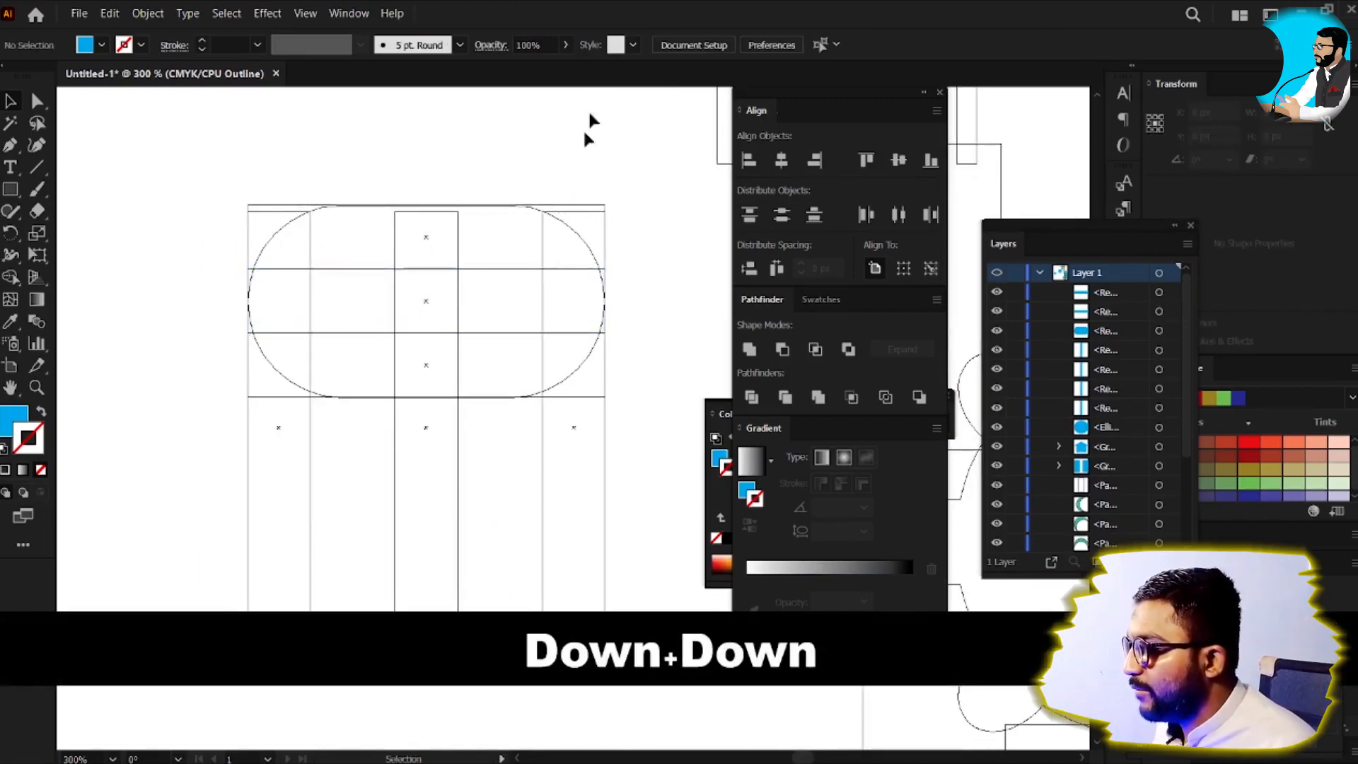
Step: Nudge the three vertical bars up until their tops are flush with the top edge of the horizontal bars
drag(644, 464, 152, 531)
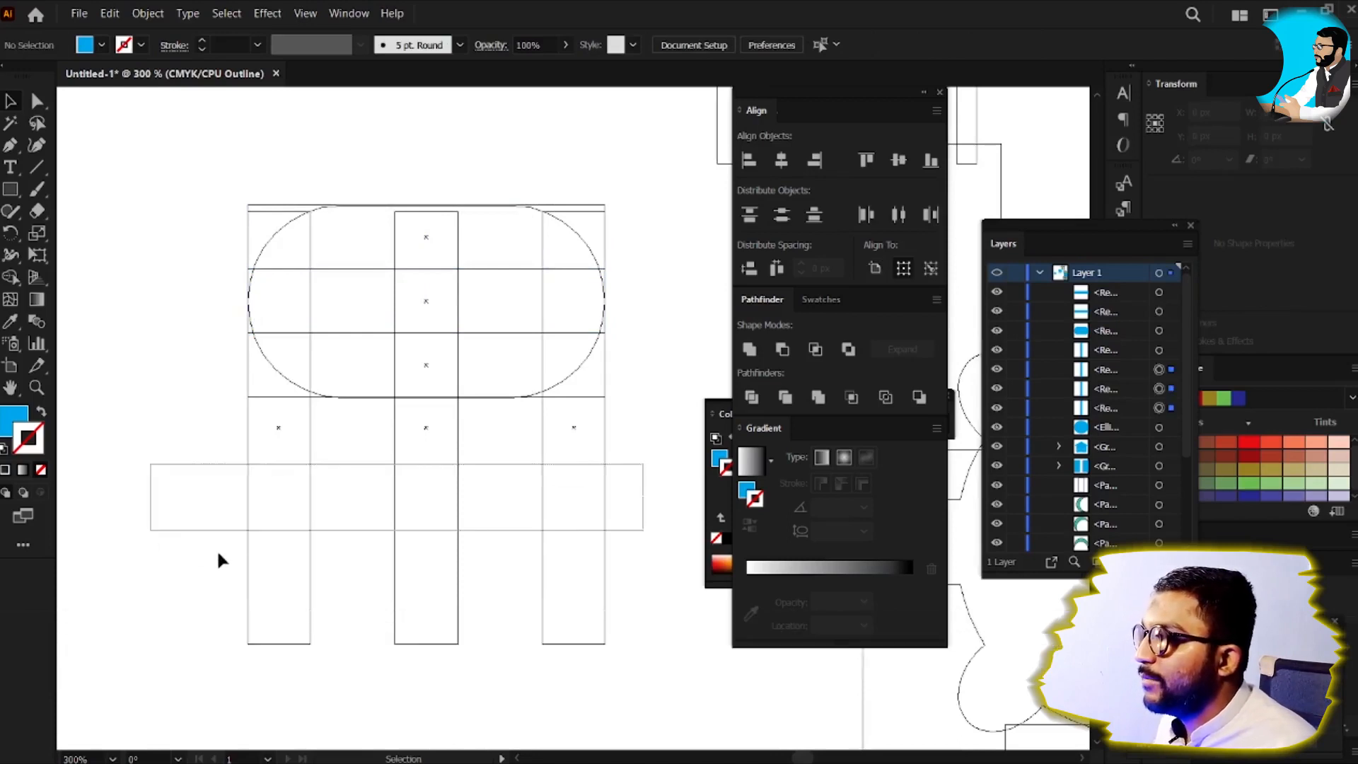
key(Up)
key(Up)
key(Up)
key(Up)
key(Up)
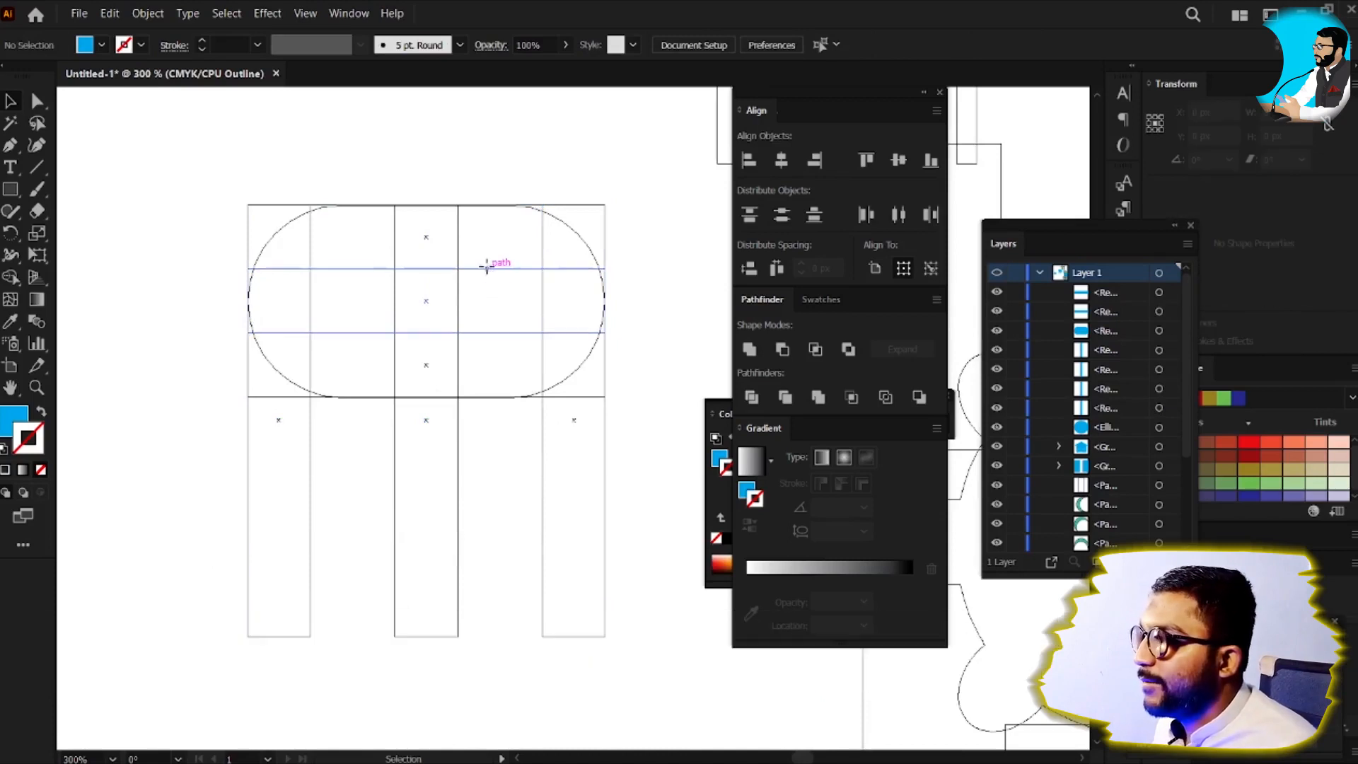
Step: Copy the middle horizontal bar in place, narrow it to about 165 px between the outer bars and round its corners to 22.21 px
click(487, 268)
key(ctrl+c)
key(ctrl+f)
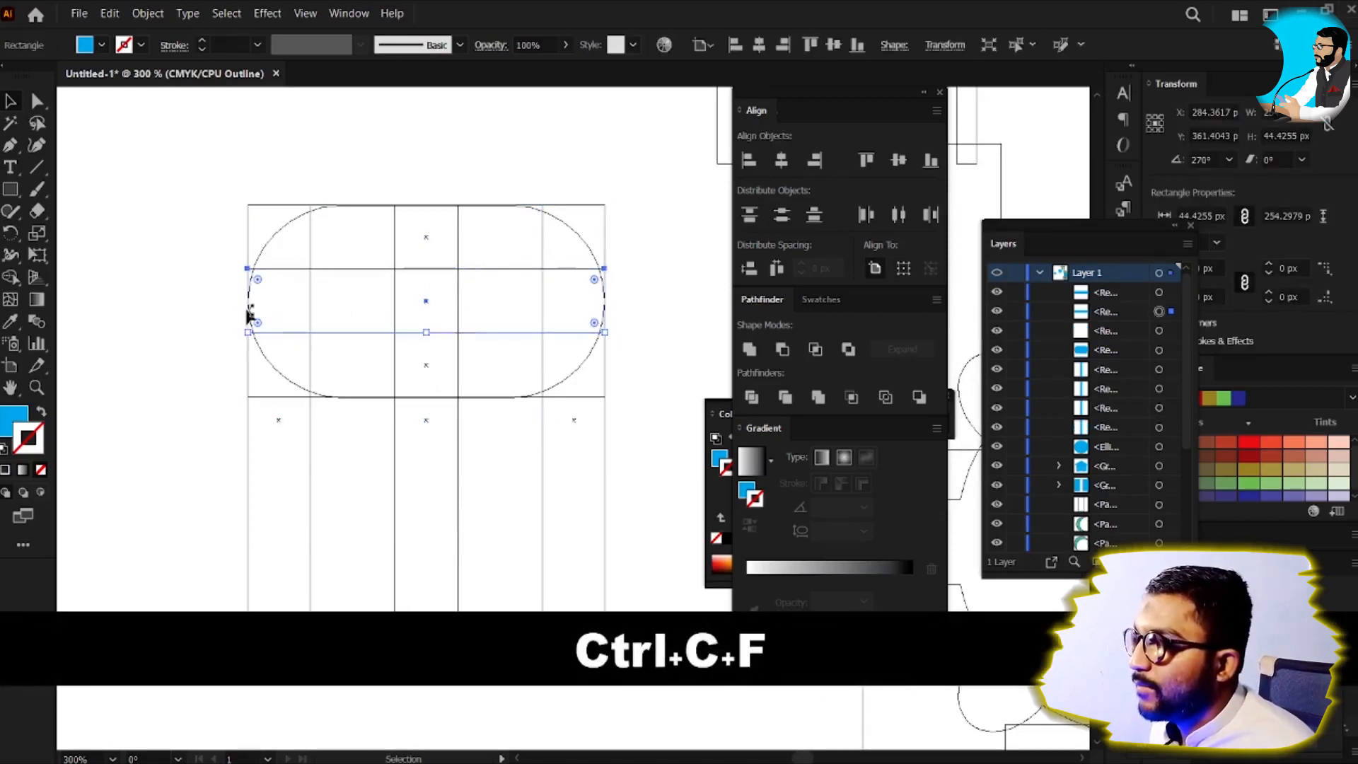
drag(248, 306, 476, 358)
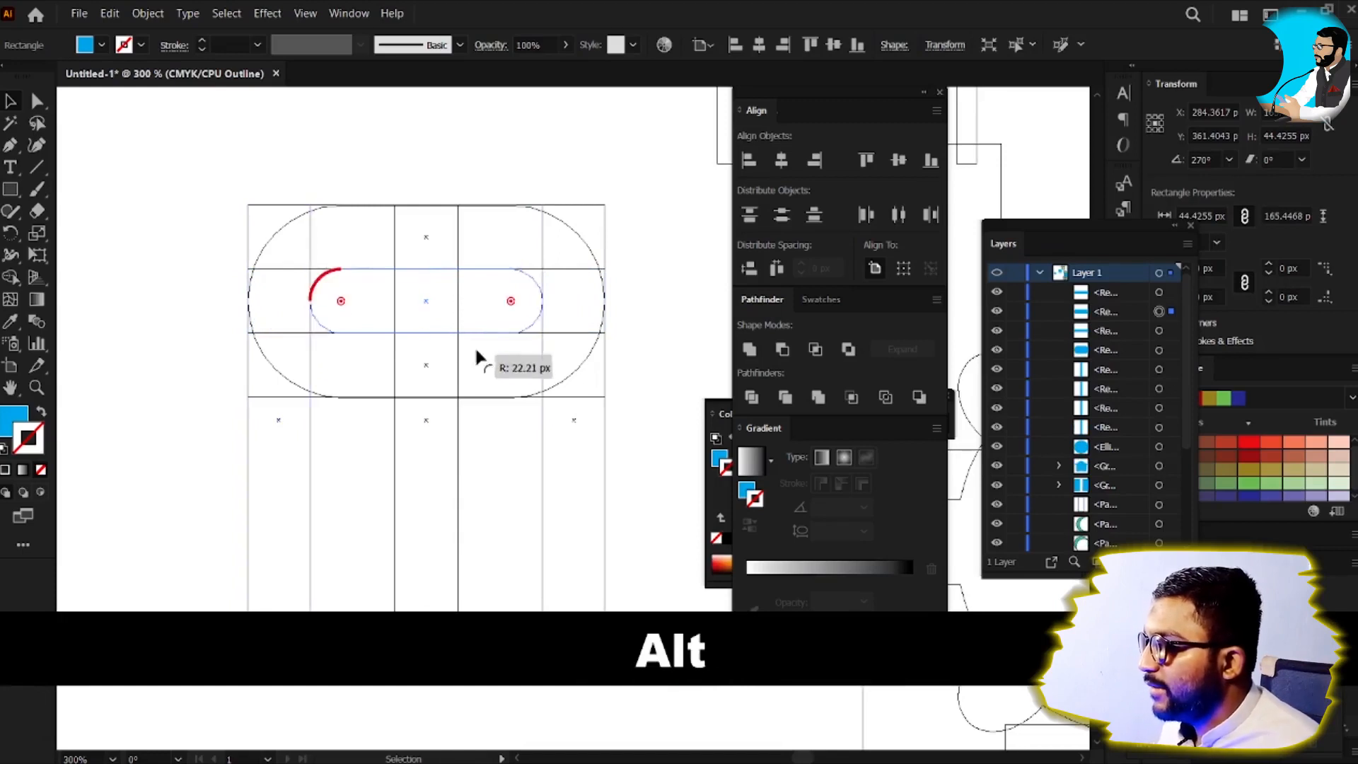
key(v)
Step: Select all the bars and rounded shapes of the new icon and return to Preview mode
scroll(617, 313, down, 2)
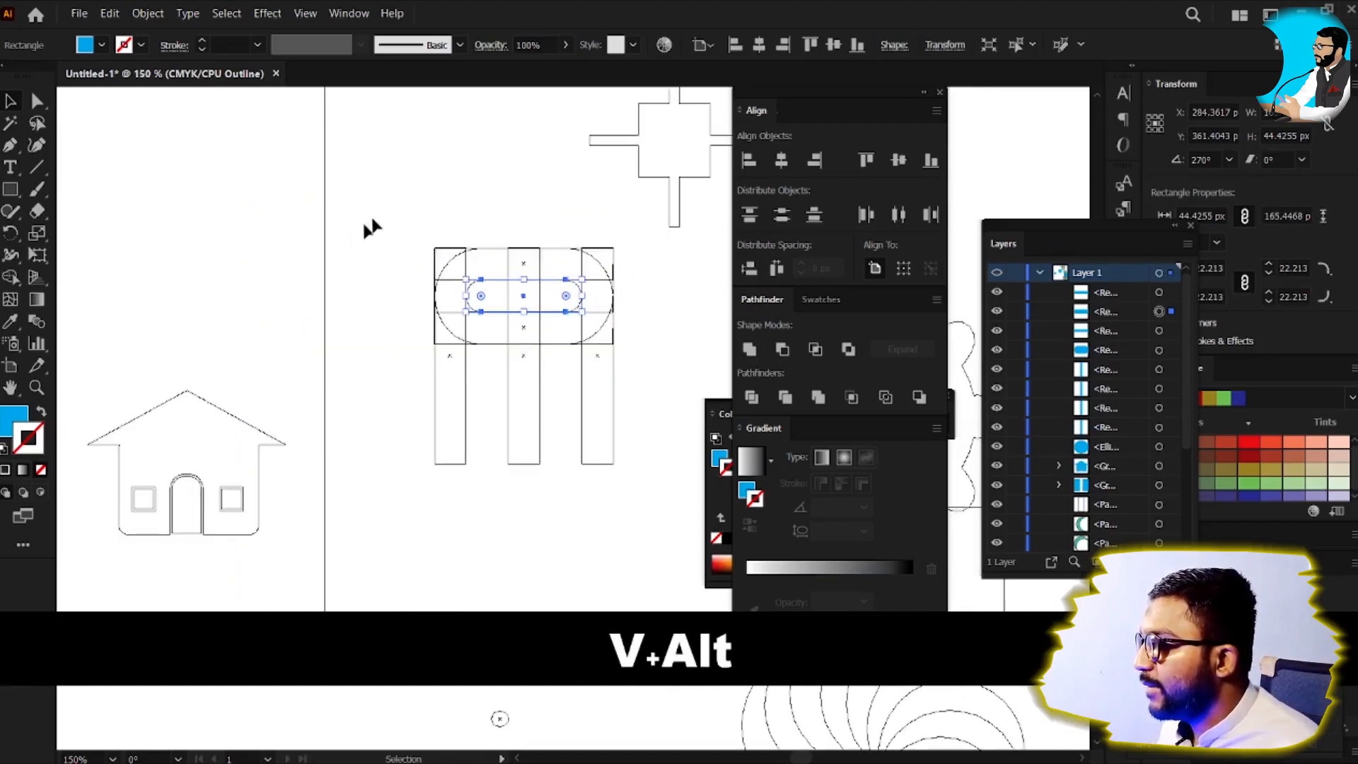
drag(397, 210, 623, 527)
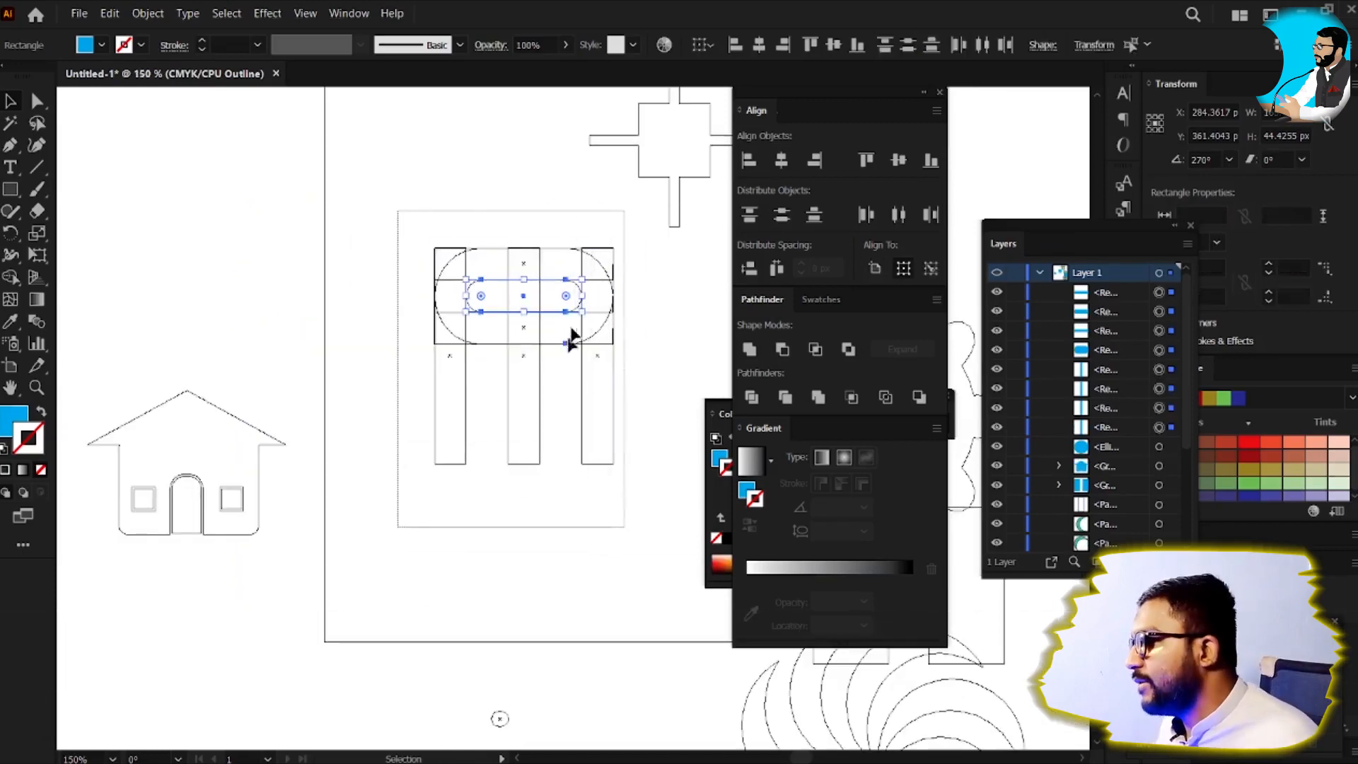
scroll(580, 312, down, 2)
key(ctrl+alt+y)
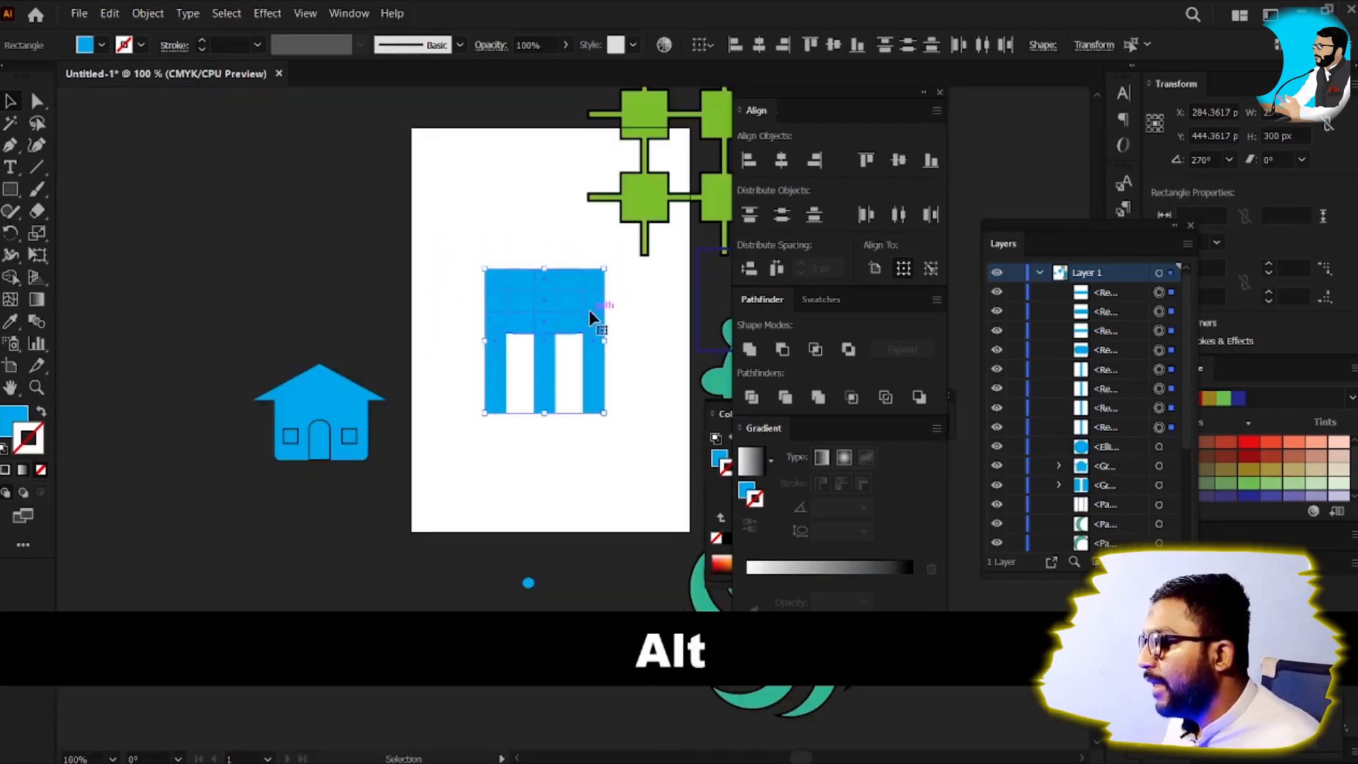
Step: Switch the selected bars back to Outline view to examine their overlapping paths
scroll(589, 310, up, 1)
drag(546, 394, 456, 413)
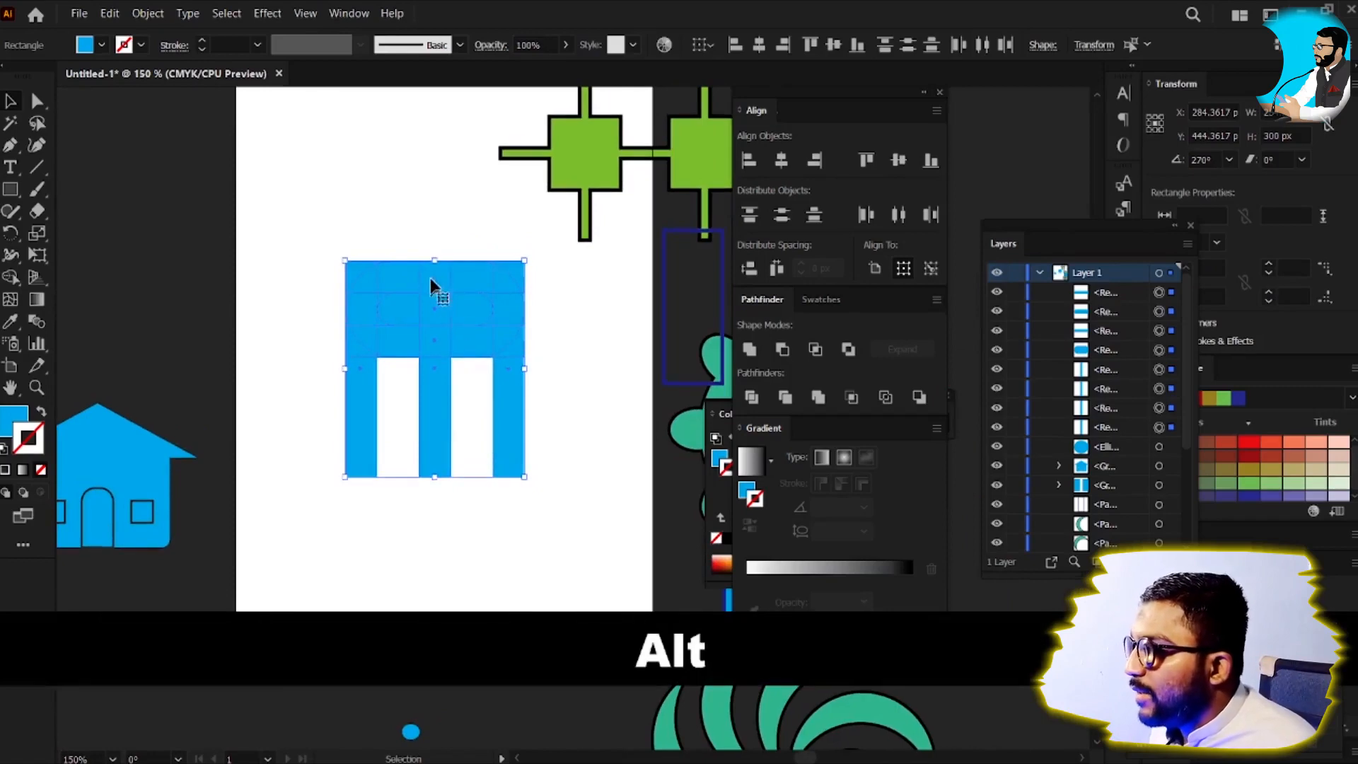
scroll(508, 326, up, 1)
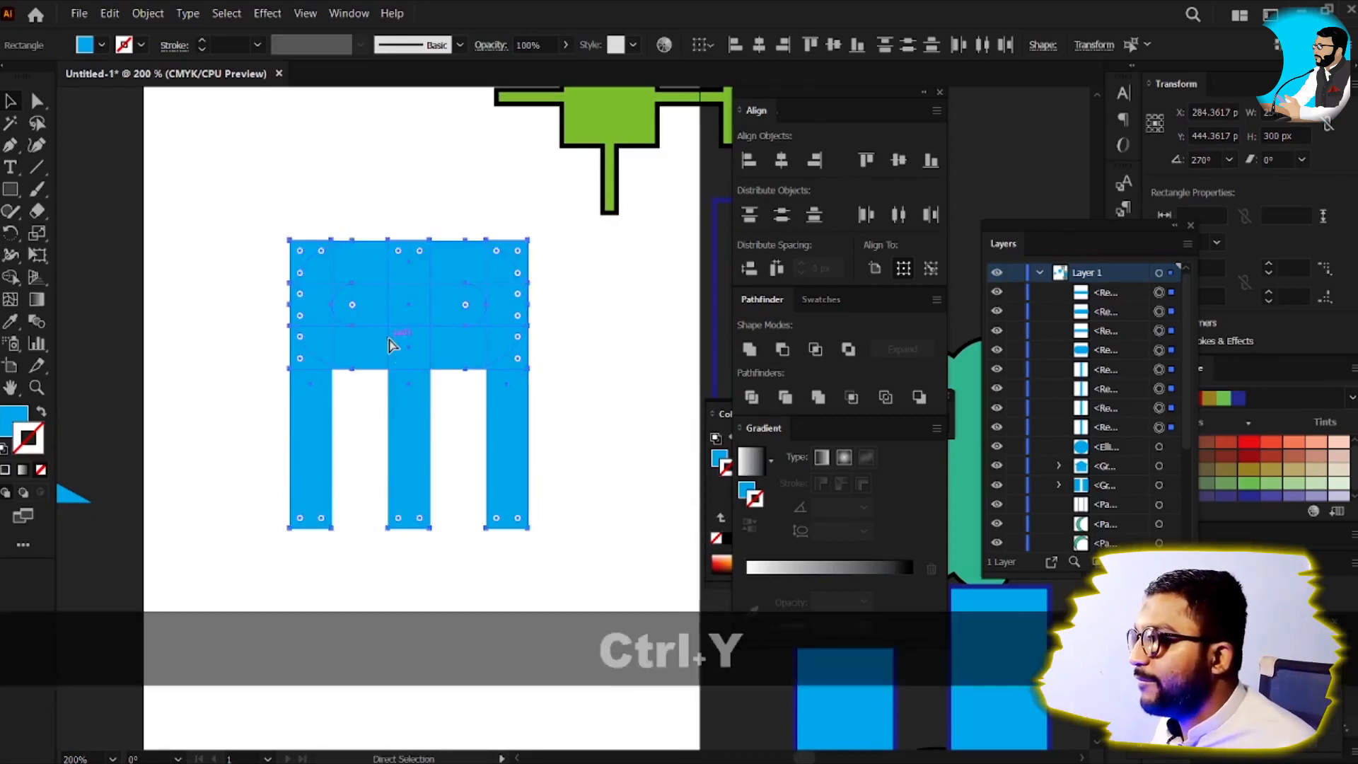
key(ctrl+y)
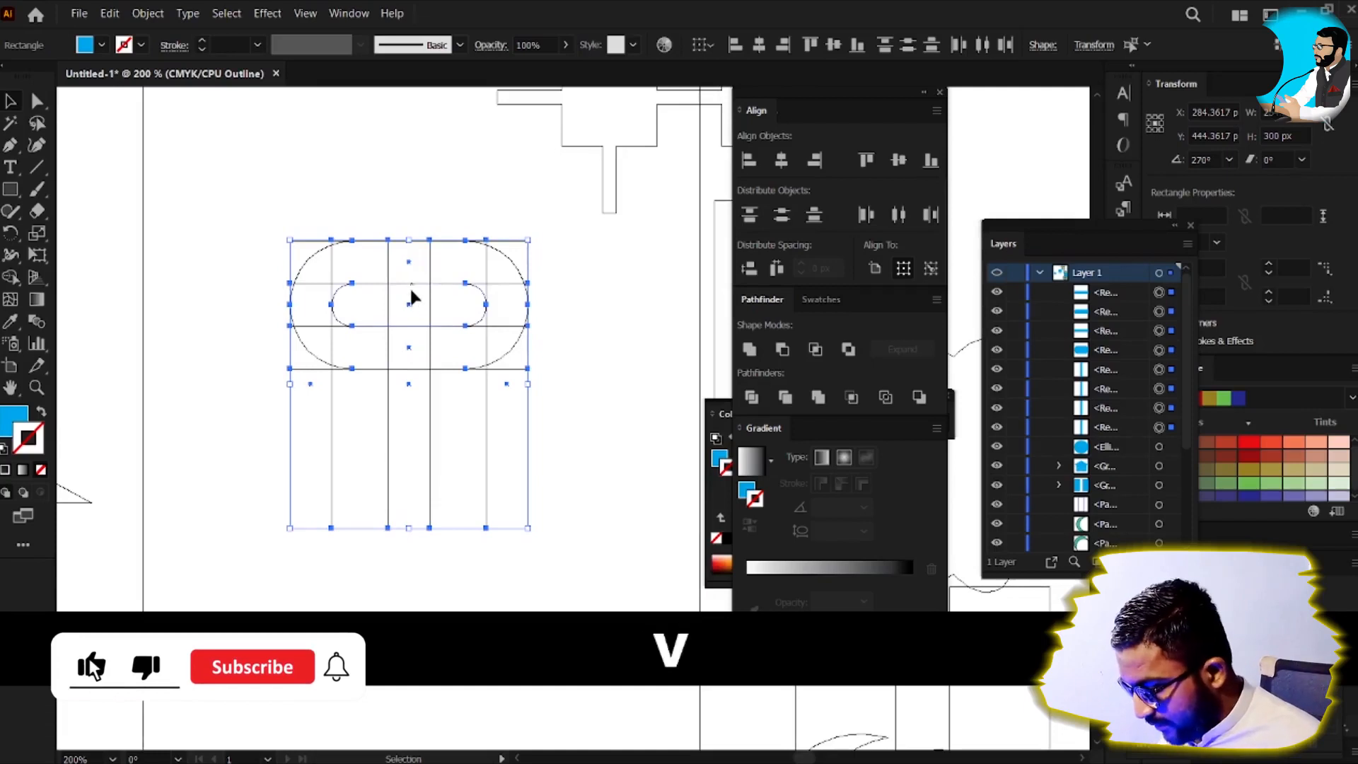
Step: Merge the regions of the icon's right rounded end into one curved band with Shape Builder
scroll(410, 287, up, 2)
key(shift+m)
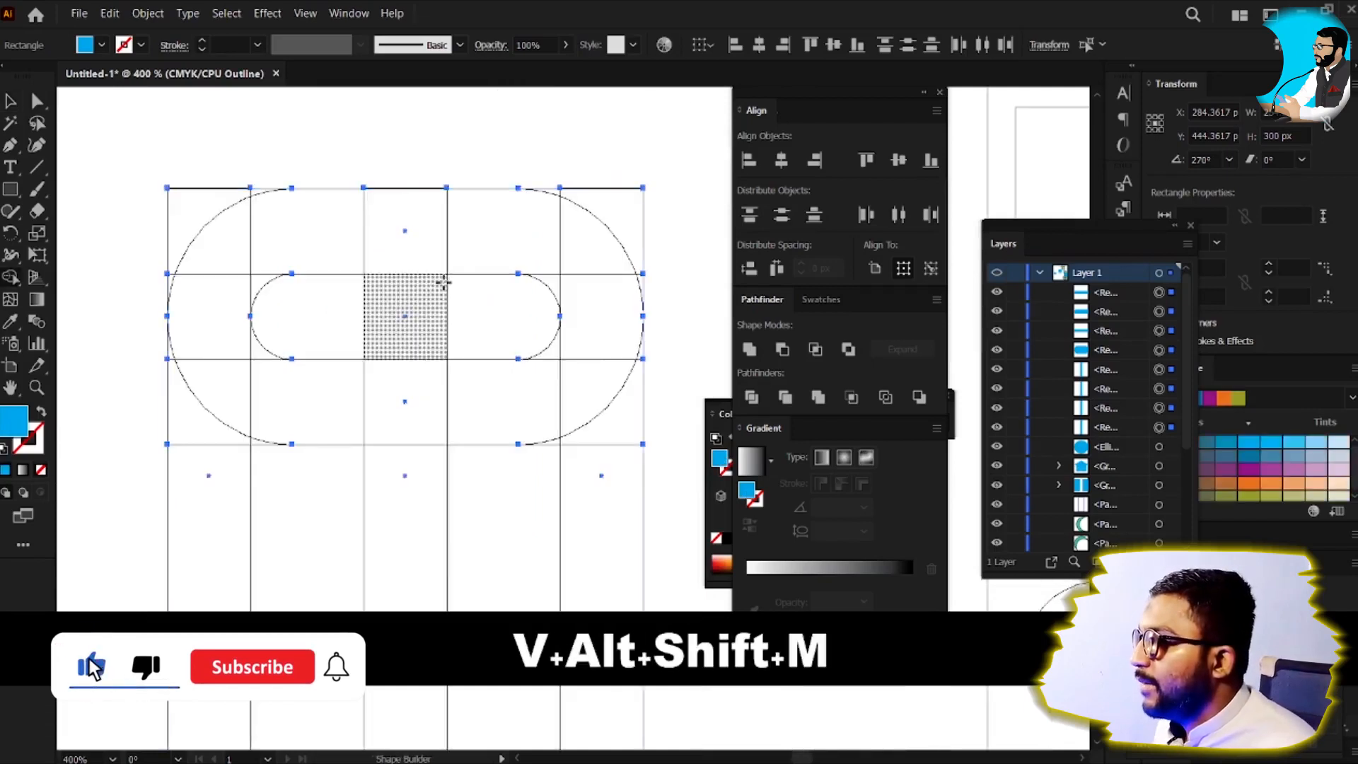
key(Caps_Lock)
mouse_move(507, 237)
mouse_down()
mouse_move(593, 256)
mouse_move(600, 394)
mouse_move(521, 445)
mouse_up()
key(ctrl+z)
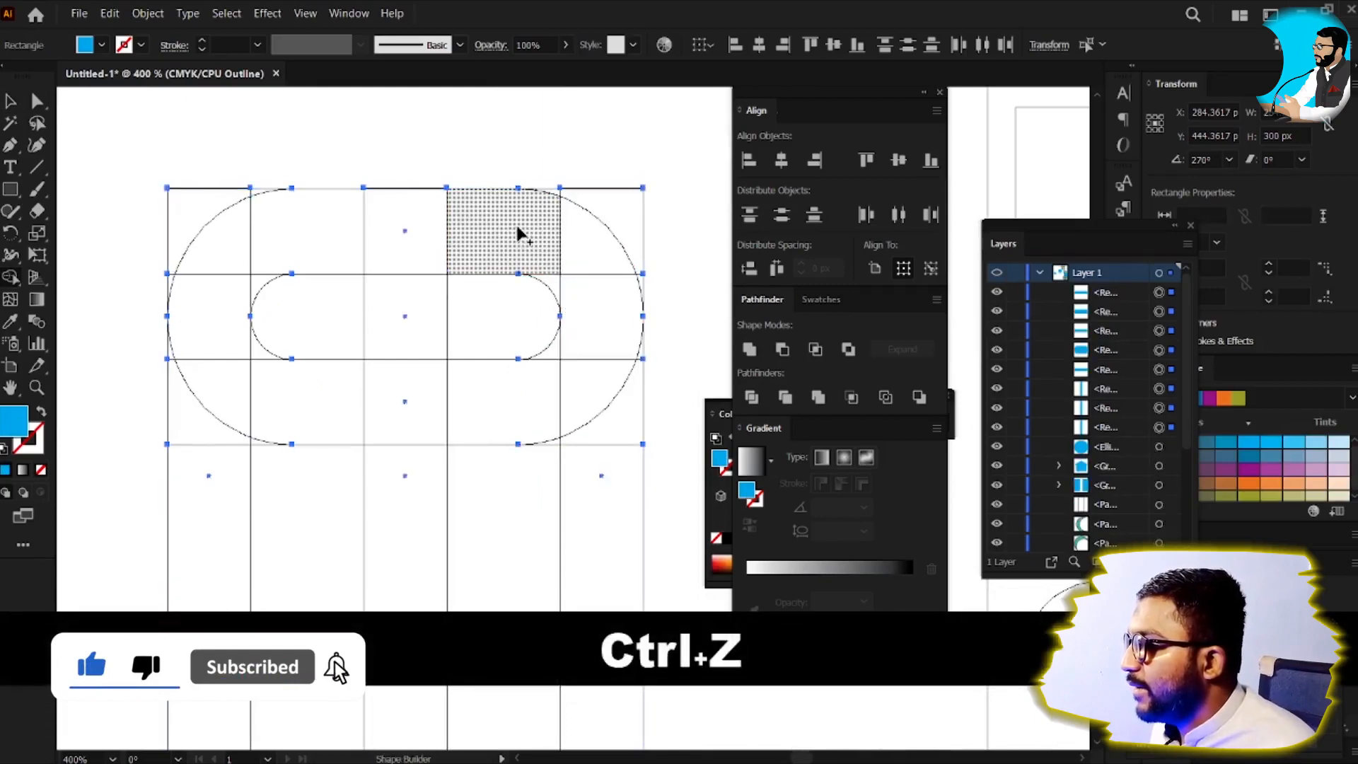
mouse_move(515, 222)
mouse_down()
mouse_move(572, 305)
mouse_move(539, 386)
mouse_move(559, 366)
mouse_up()
mouse_move(509, 417)
mouse_down()
mouse_move(612, 343)
mouse_move(617, 311)
mouse_up()
mouse_move(580, 194)
mouse_down()
mouse_move(697, 243)
mouse_move(679, 330)
mouse_up()
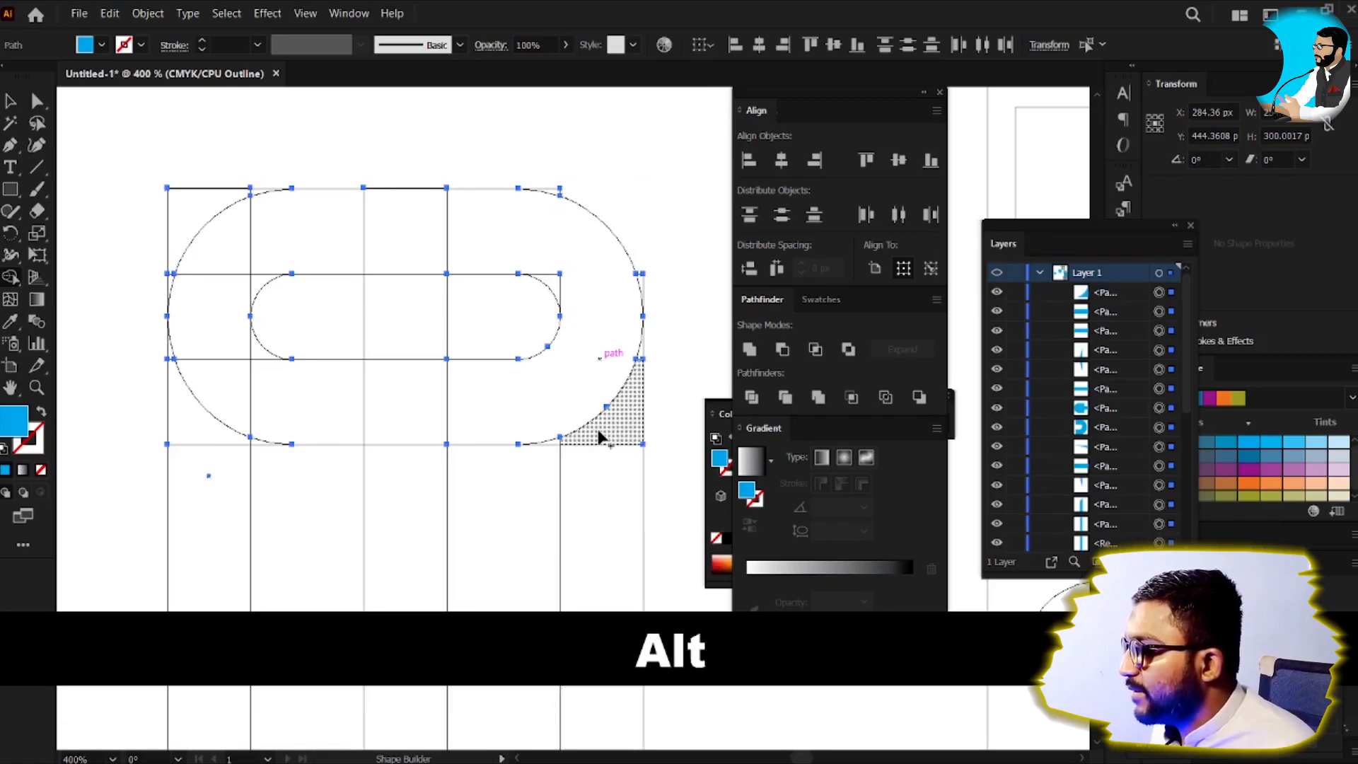
Step: Delete the leftover corner pieces outside the right and left curves, along with the lower part of the left vertical bar
mouse_move(597, 434)
mouse_down()
mouse_move(676, 392)
mouse_move(656, 413)
mouse_up()
key(alt)
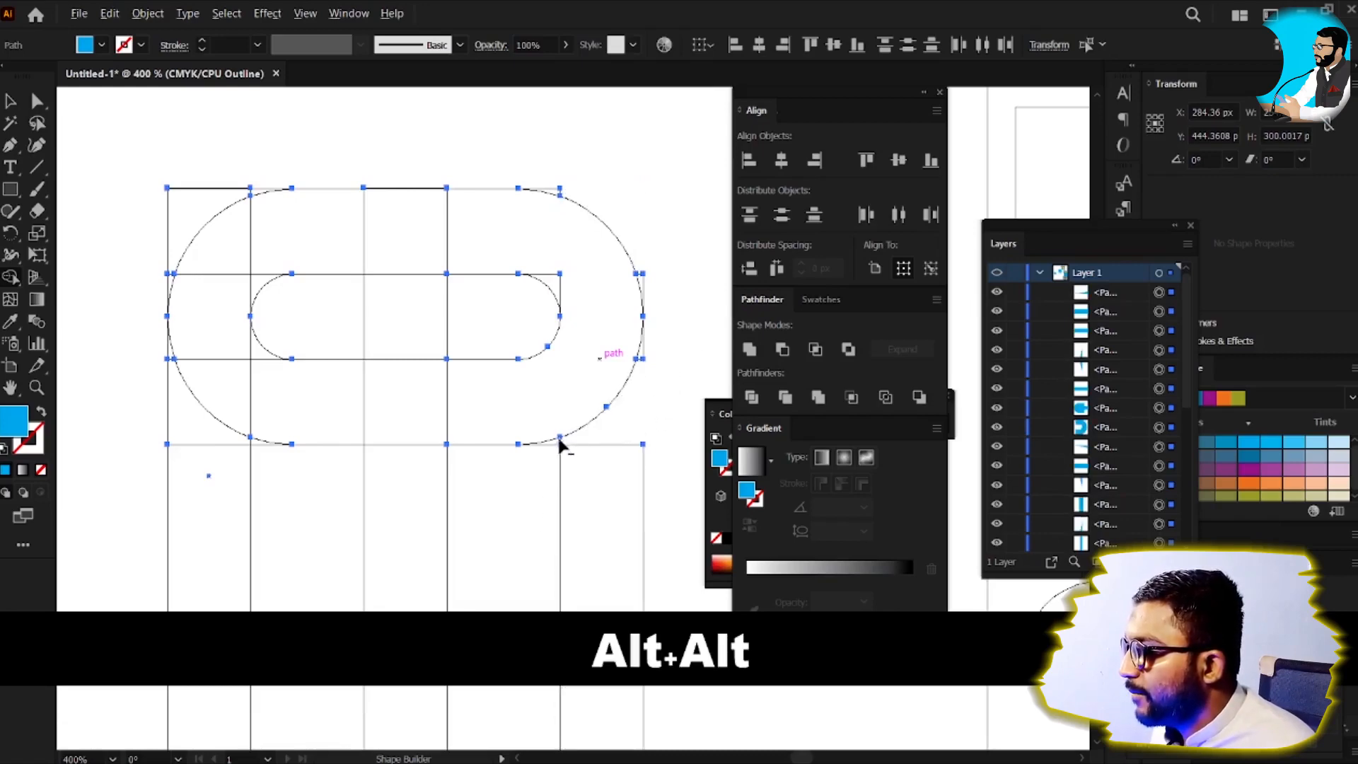
drag(556, 444, 675, 460)
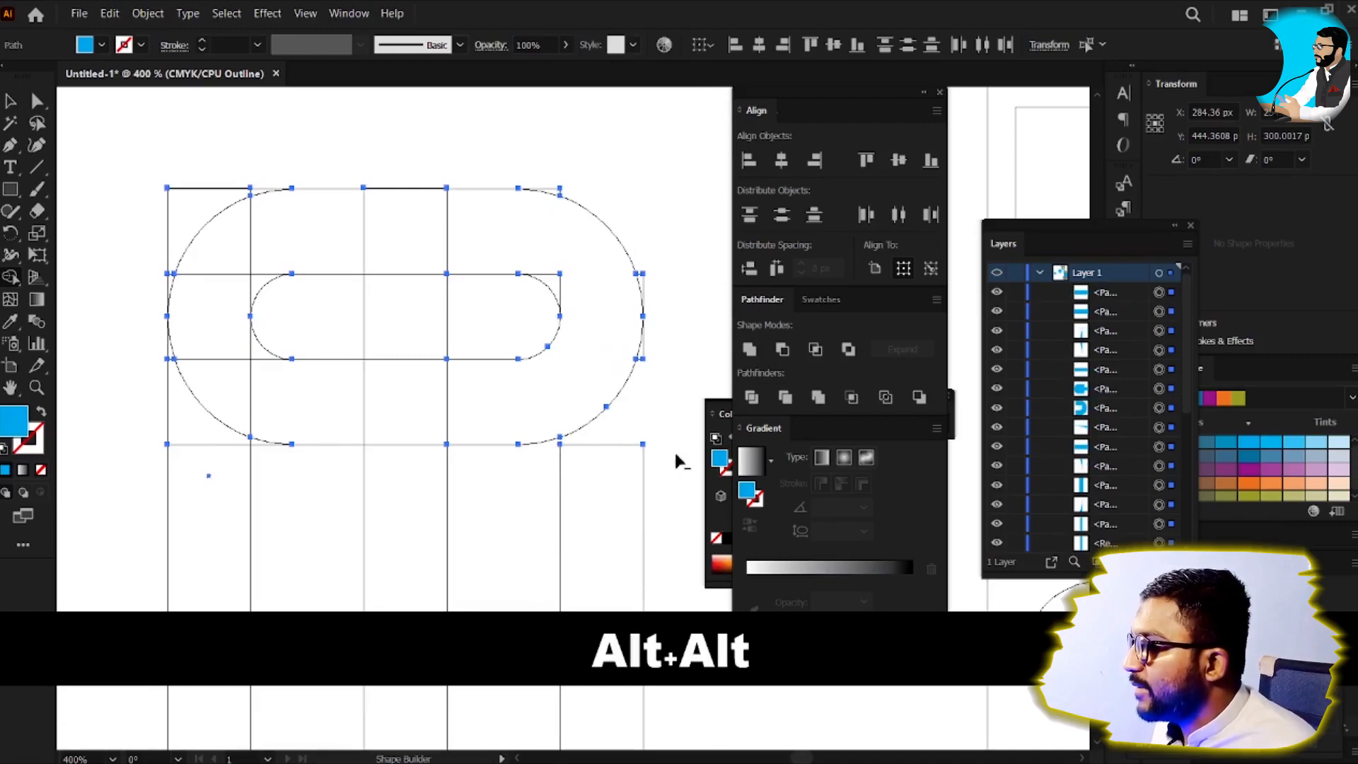
key(alt)
mouse_move(636, 388)
mouse_down()
mouse_move(649, 267)
mouse_move(643, 282)
mouse_up()
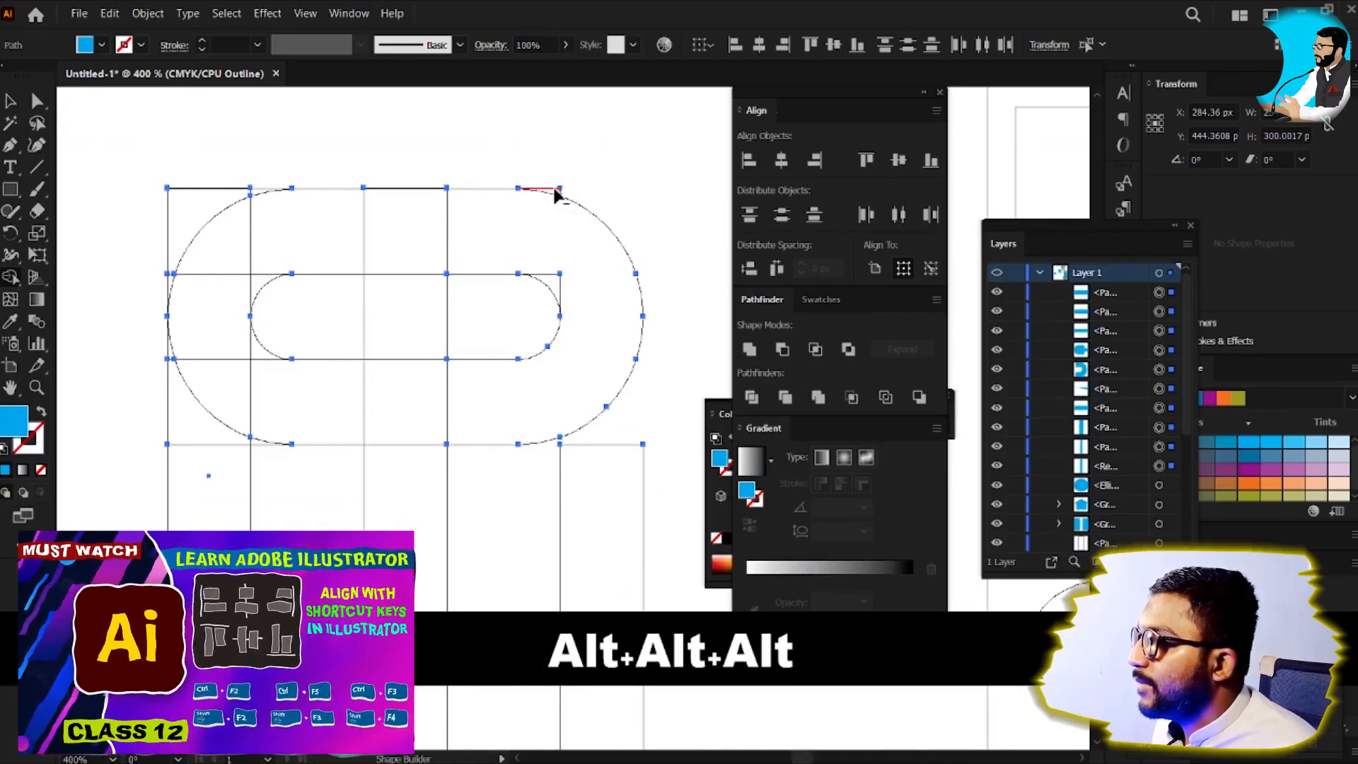
alt+click(570, 188)
key(alt)
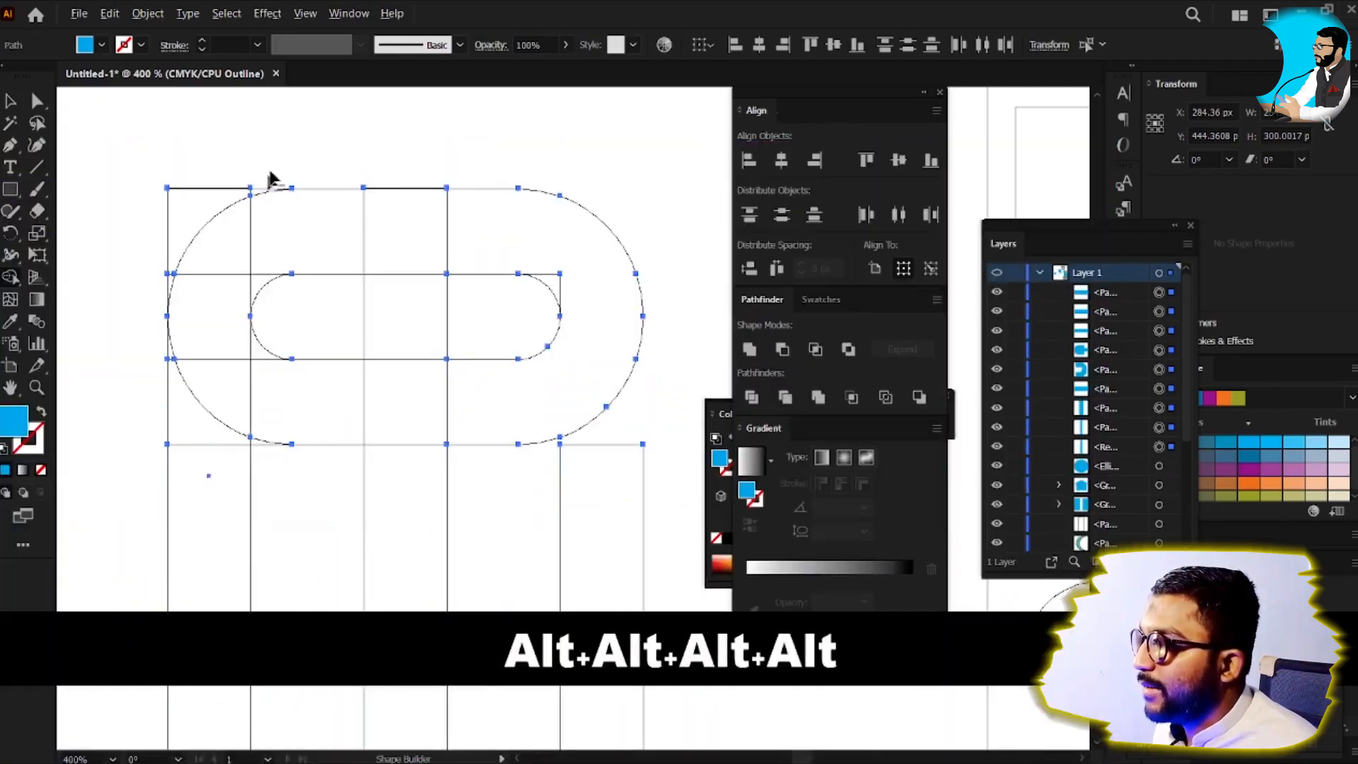
mouse_move(276, 158)
mouse_down()
mouse_move(193, 208)
mouse_move(264, 184)
mouse_move(120, 319)
mouse_move(145, 367)
mouse_move(142, 397)
mouse_move(168, 356)
mouse_move(175, 480)
mouse_move(261, 599)
mouse_move(251, 441)
mouse_up()
key(ctrl+z)
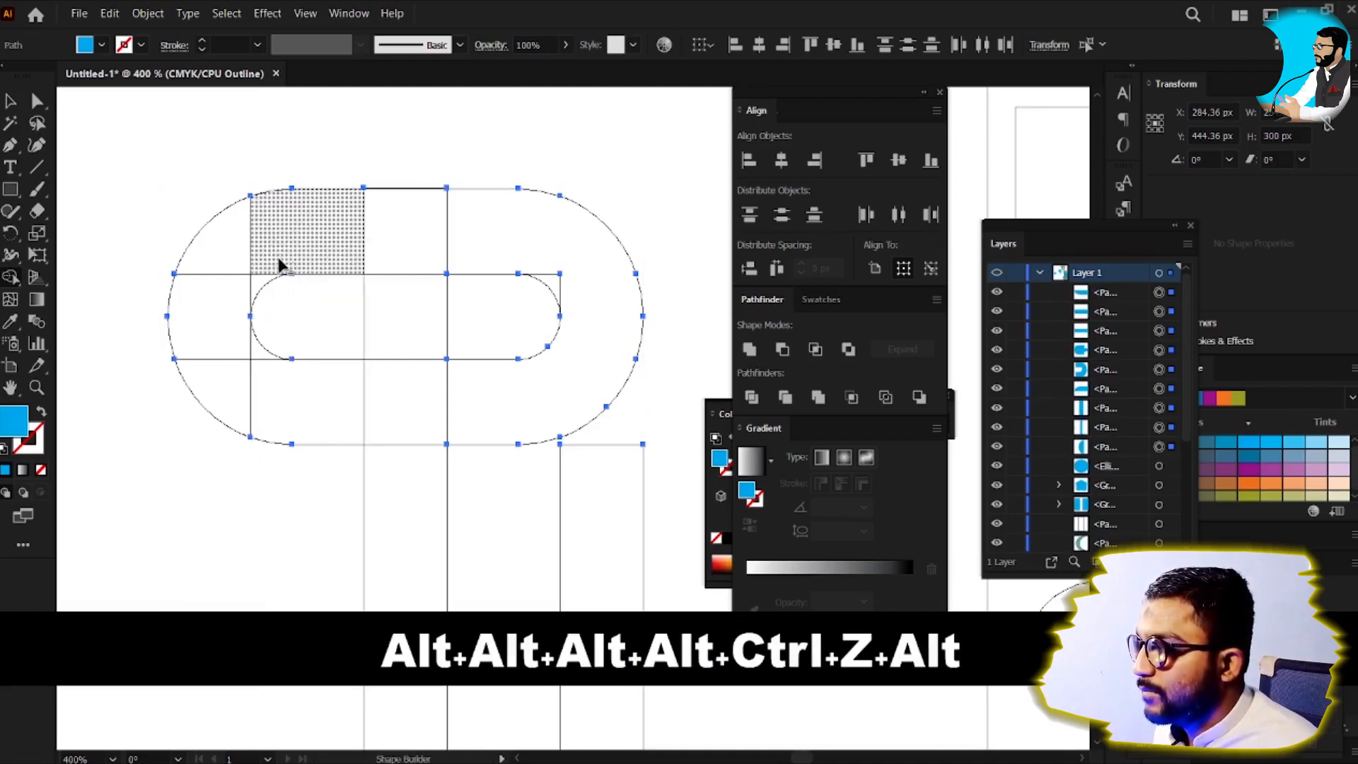
mouse_move(281, 243)
mouse_down()
mouse_move(231, 316)
mouse_move(306, 382)
mouse_move(282, 388)
mouse_move(251, 358)
mouse_up()
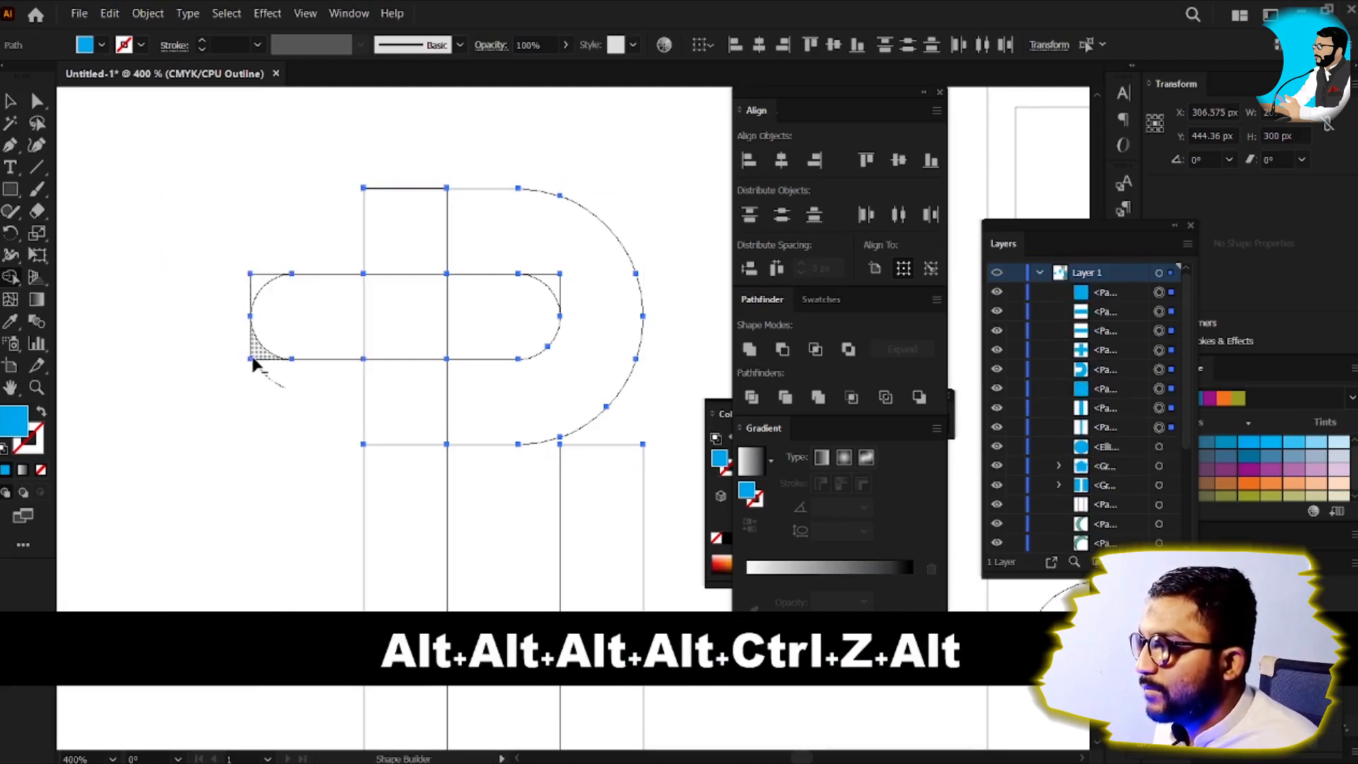
key(ctrl+z)
key(ctrl+z)
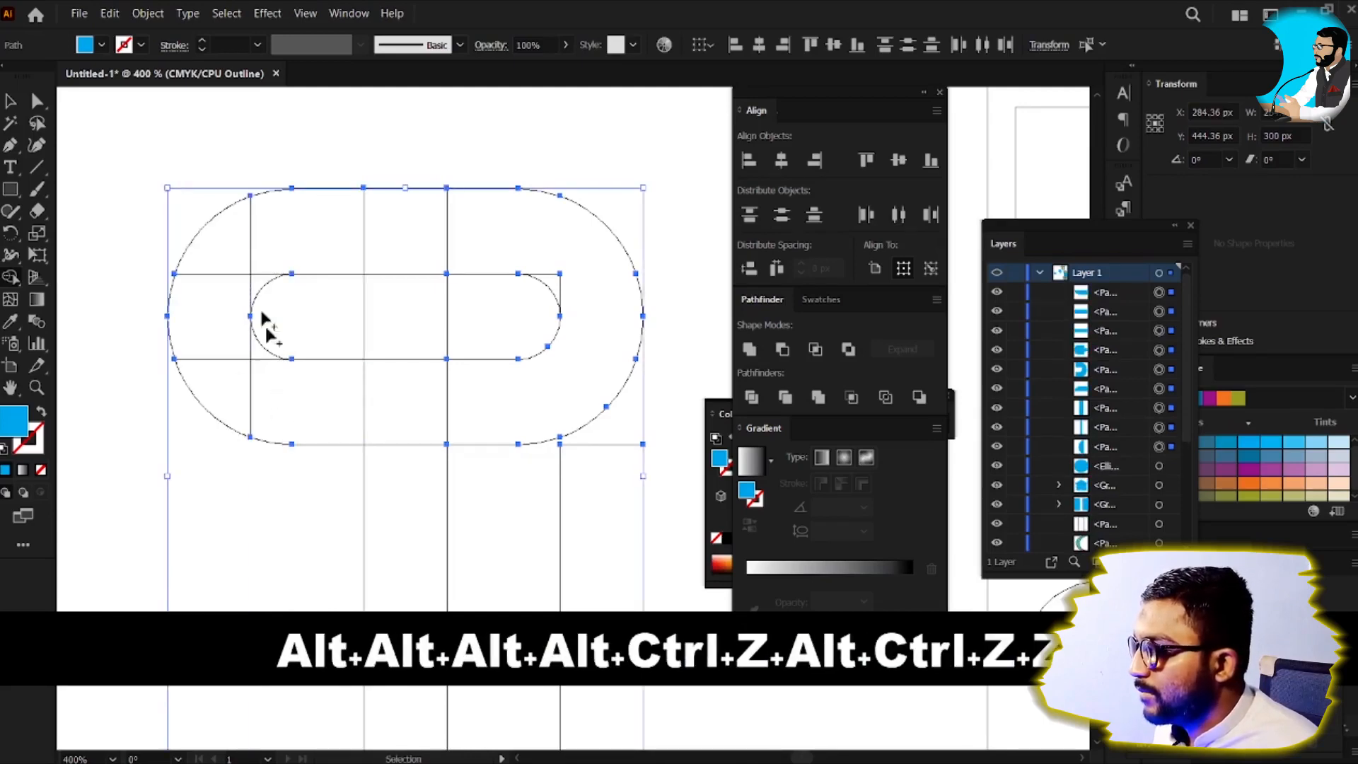
Step: Merge the left rounded end's regions into one curved band and the middle vertical bar's segments into one full-height bar
mouse_move(247, 272)
mouse_down()
mouse_move(219, 344)
mouse_move(281, 385)
mouse_up()
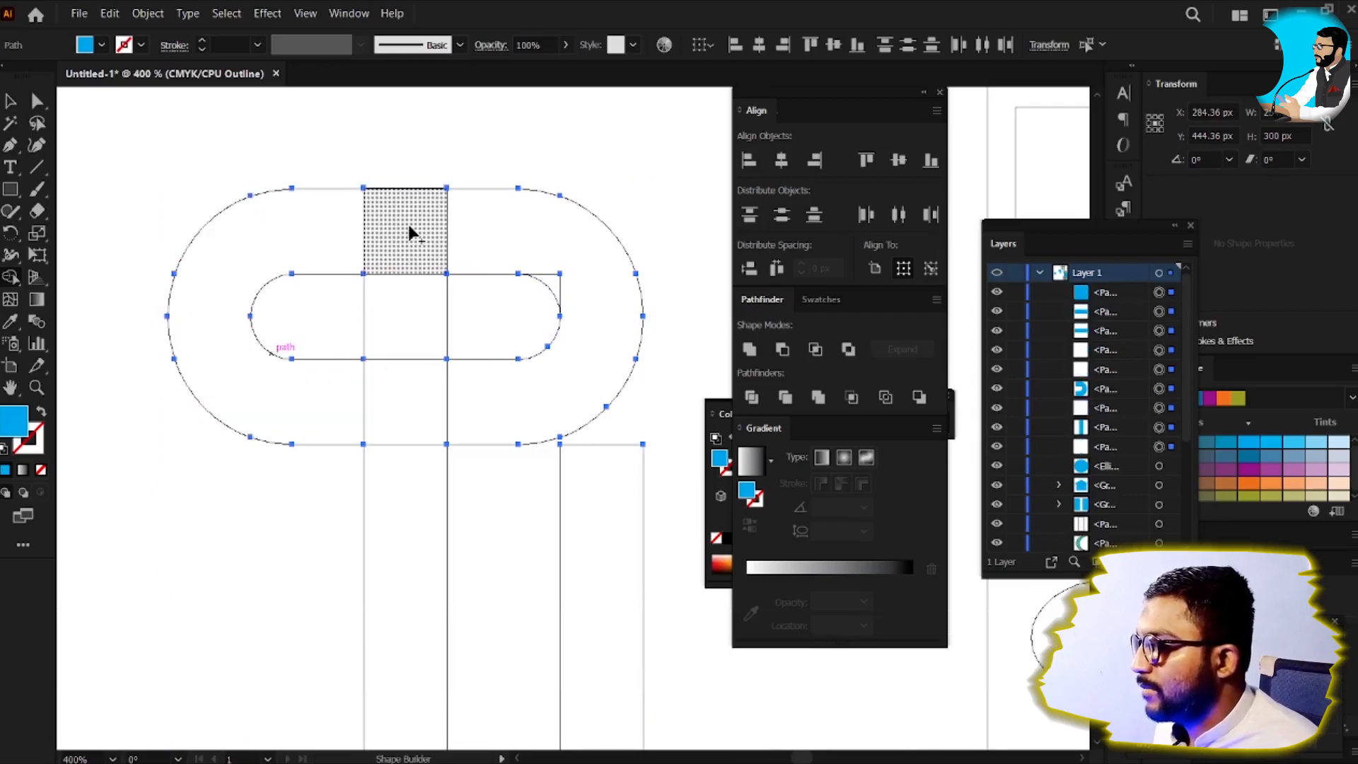
drag(408, 223, 383, 640)
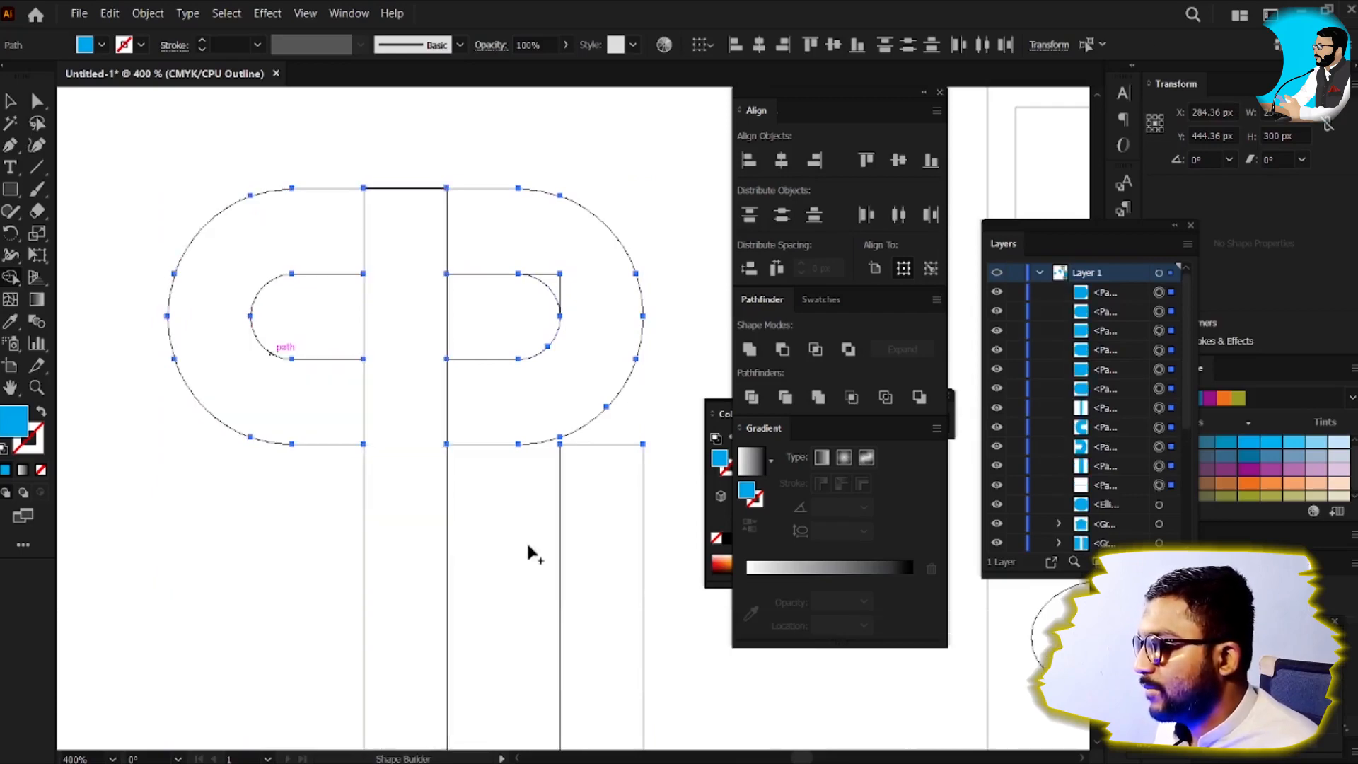
key(v)
scroll(528, 473, down, 1)
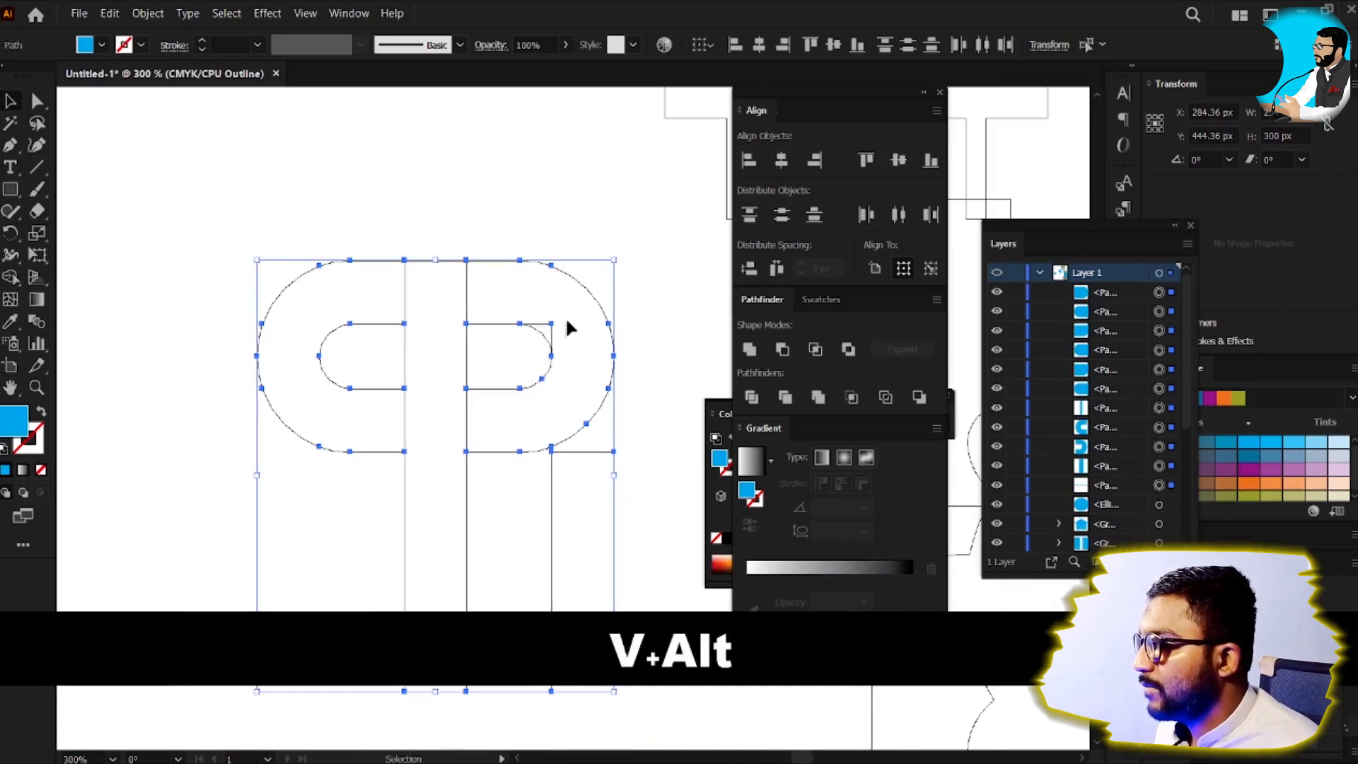
Step: Select all artwork and clear the leftover corner inside the right curved band with Shape Builder
key(a)
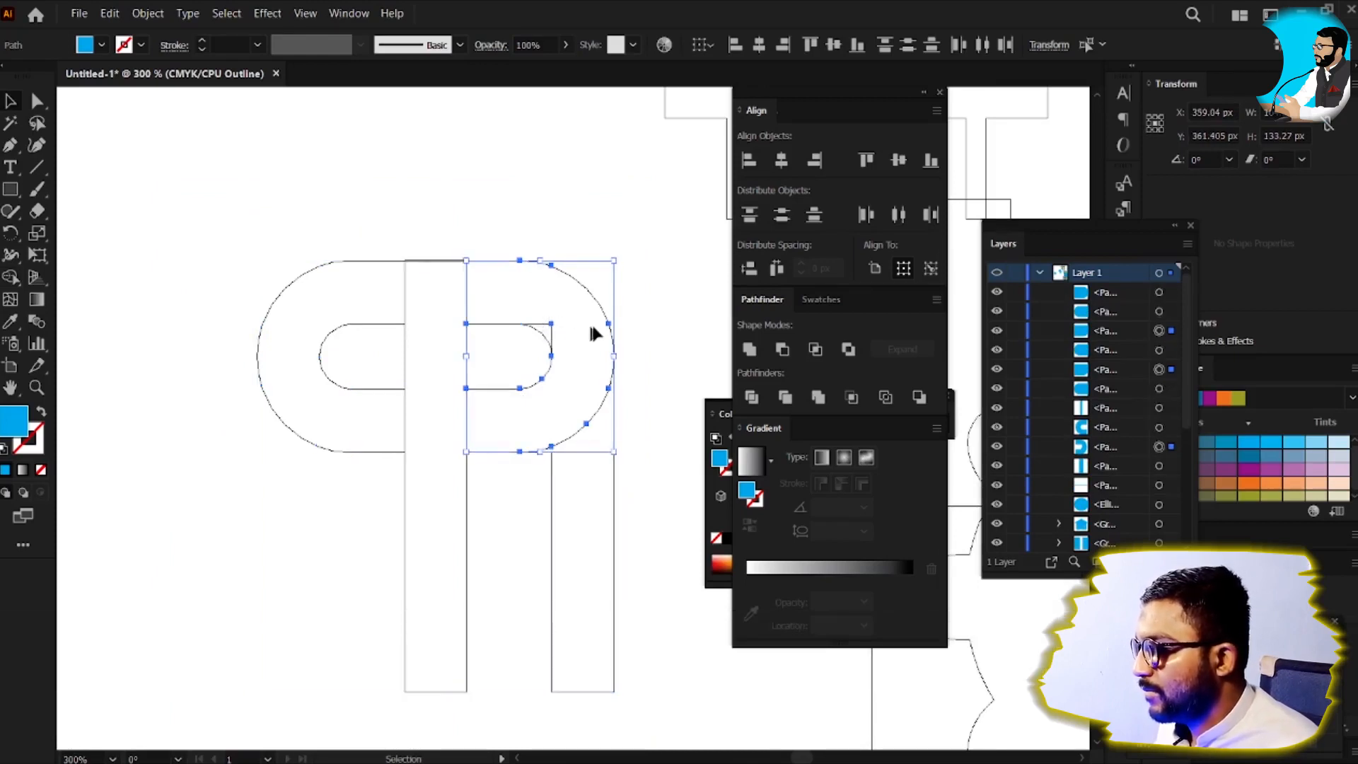
key(ctrl+a)
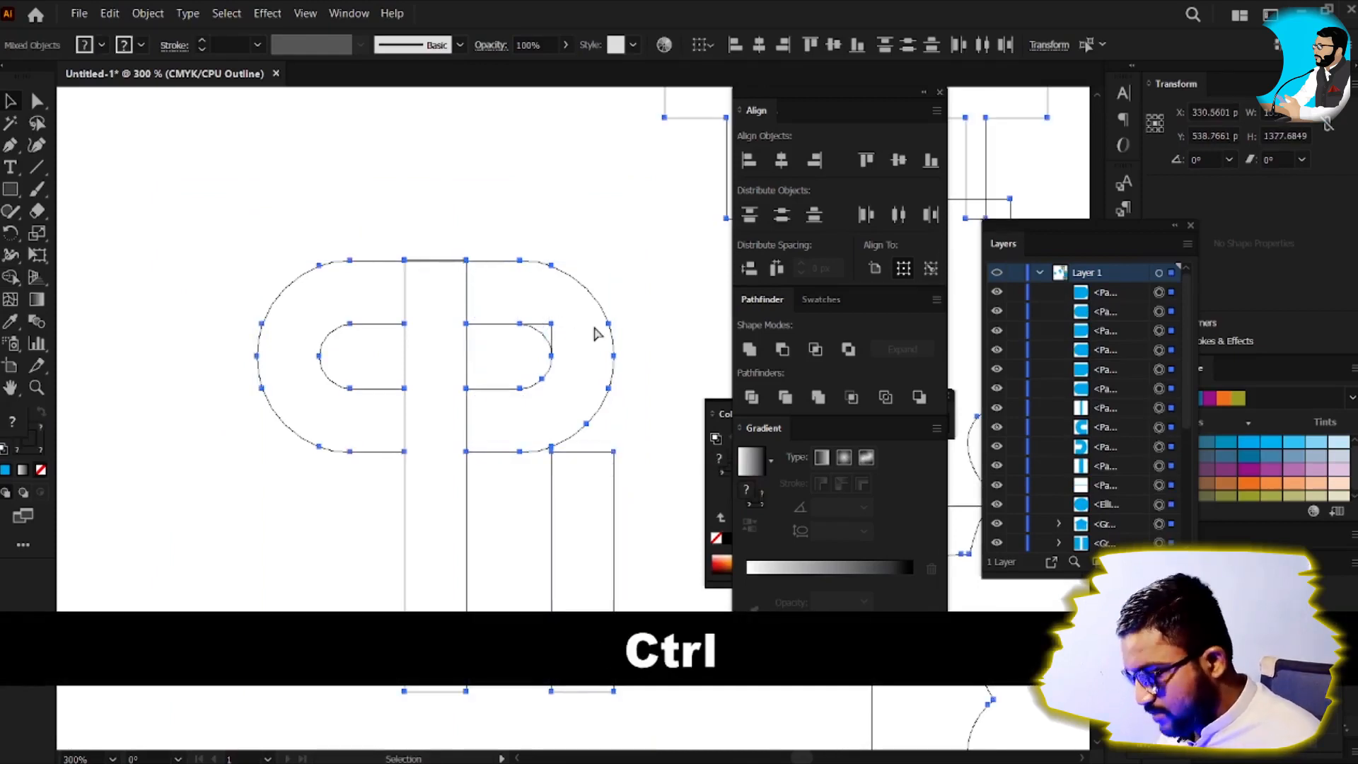
key(ctrl+shift+m)
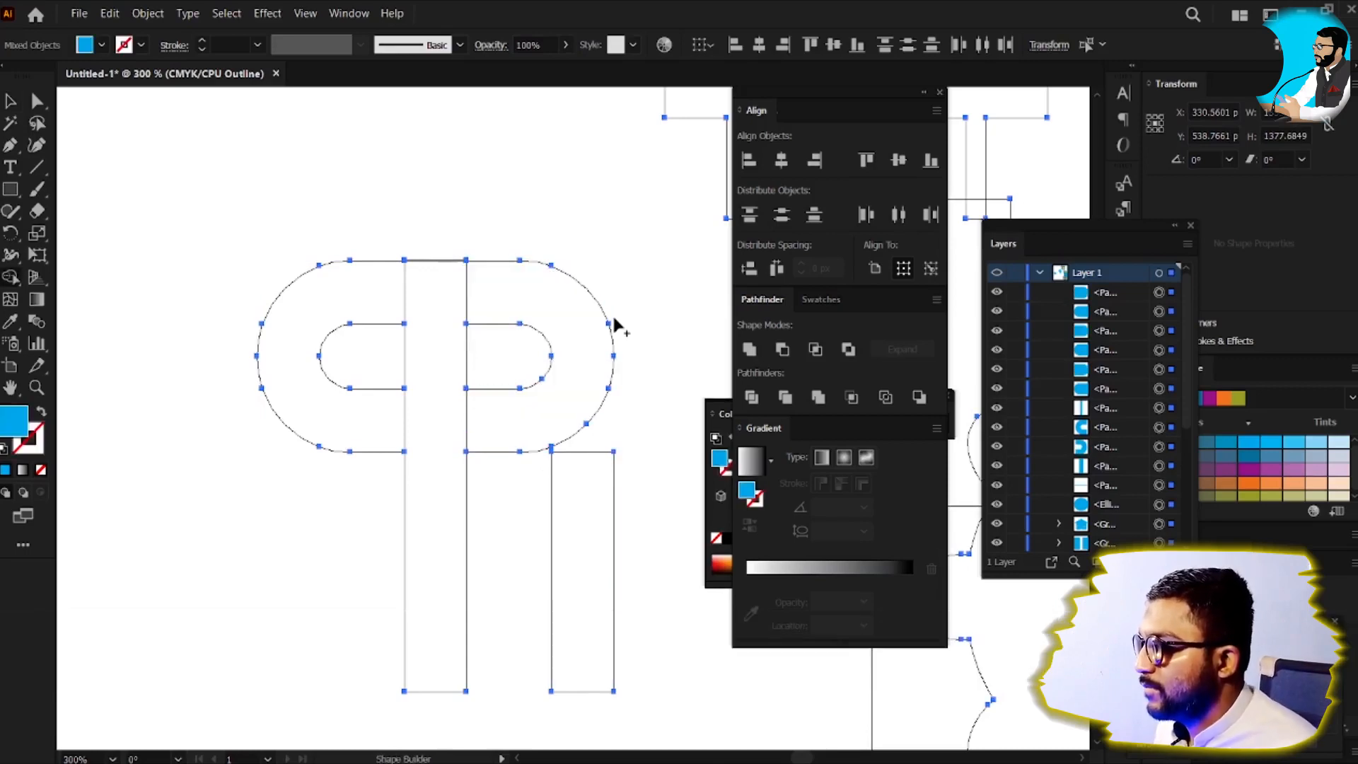
Step: Return to Preview mode and deselect the artwork
key(ctrl+y)
key(v)
click(421, 205)
key(space)
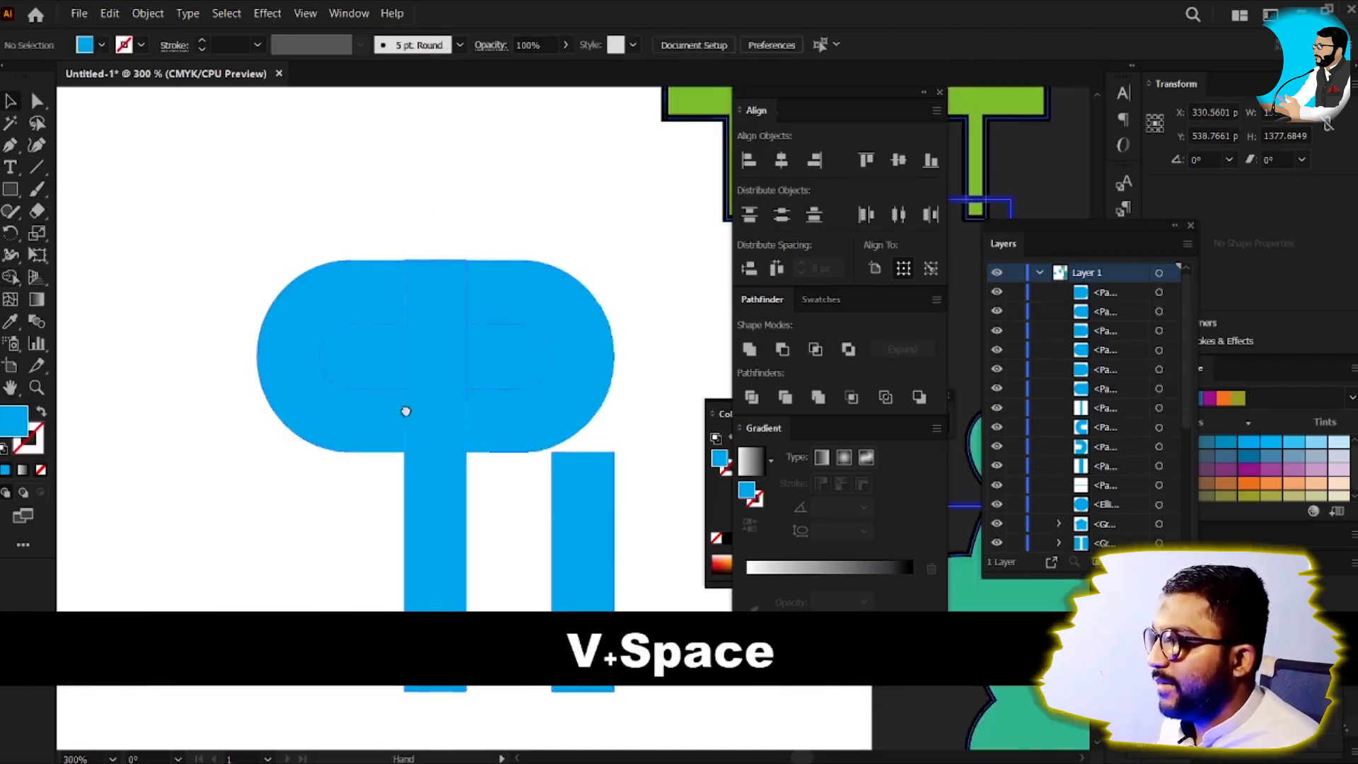
drag(406, 410, 322, 372)
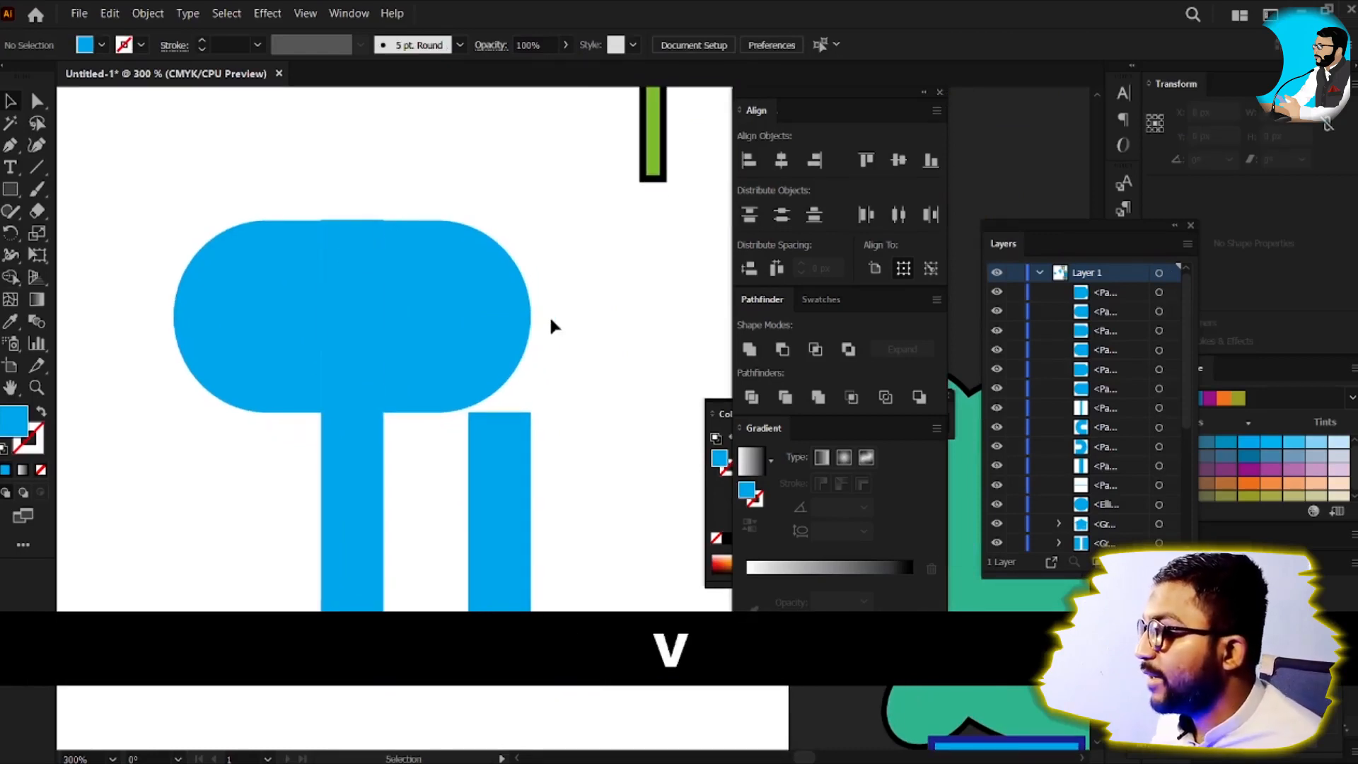
Step: Try gradient swatches on the middle vertical bar and the left inner rounded shape, settling on a dark green fill for both
click(363, 469)
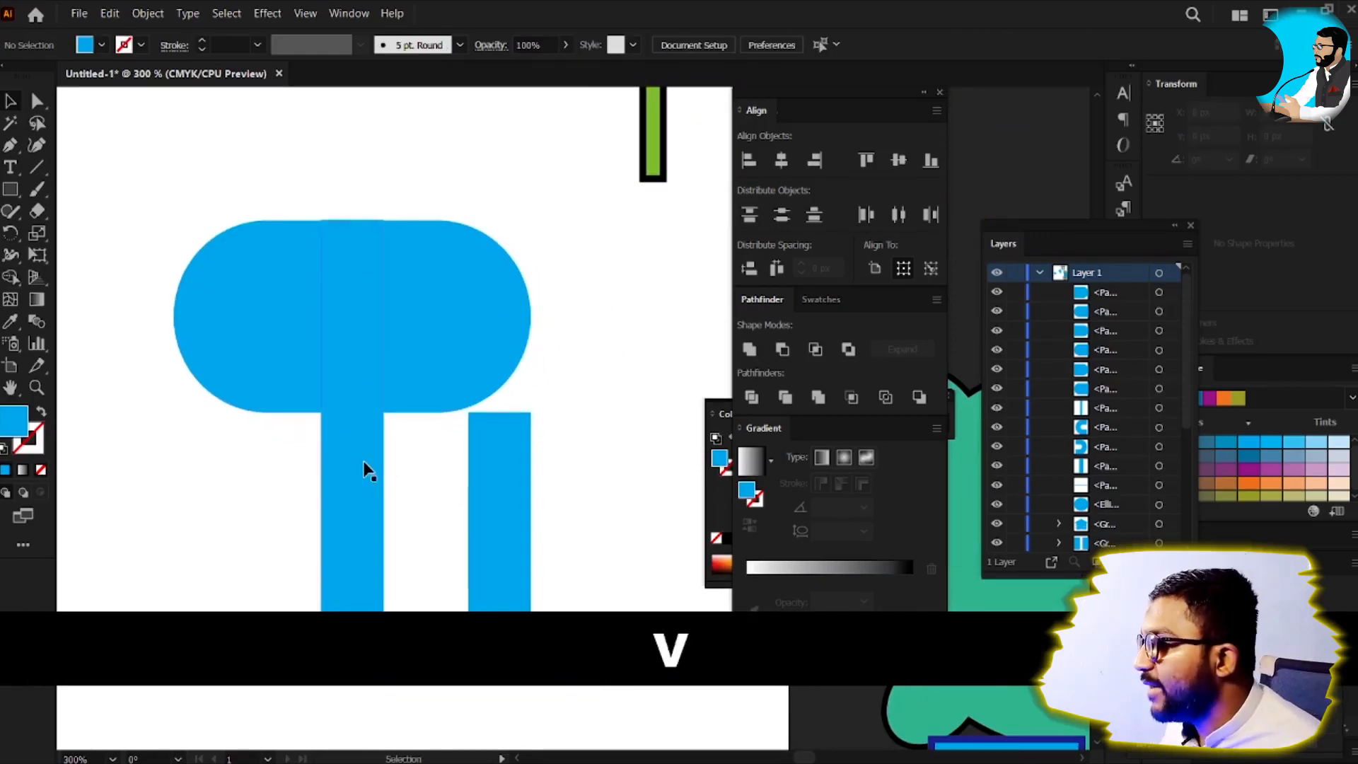
click(102, 46)
click(14, 117)
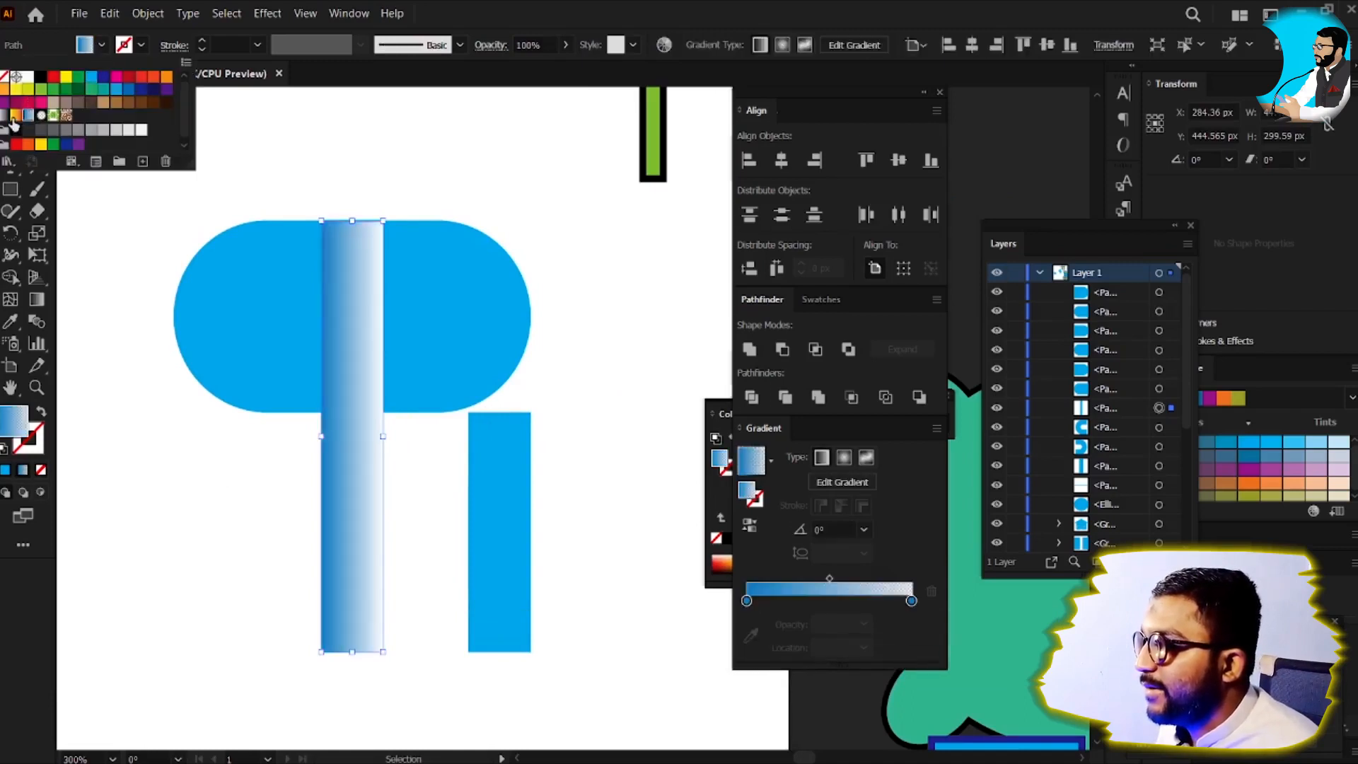
click(15, 117)
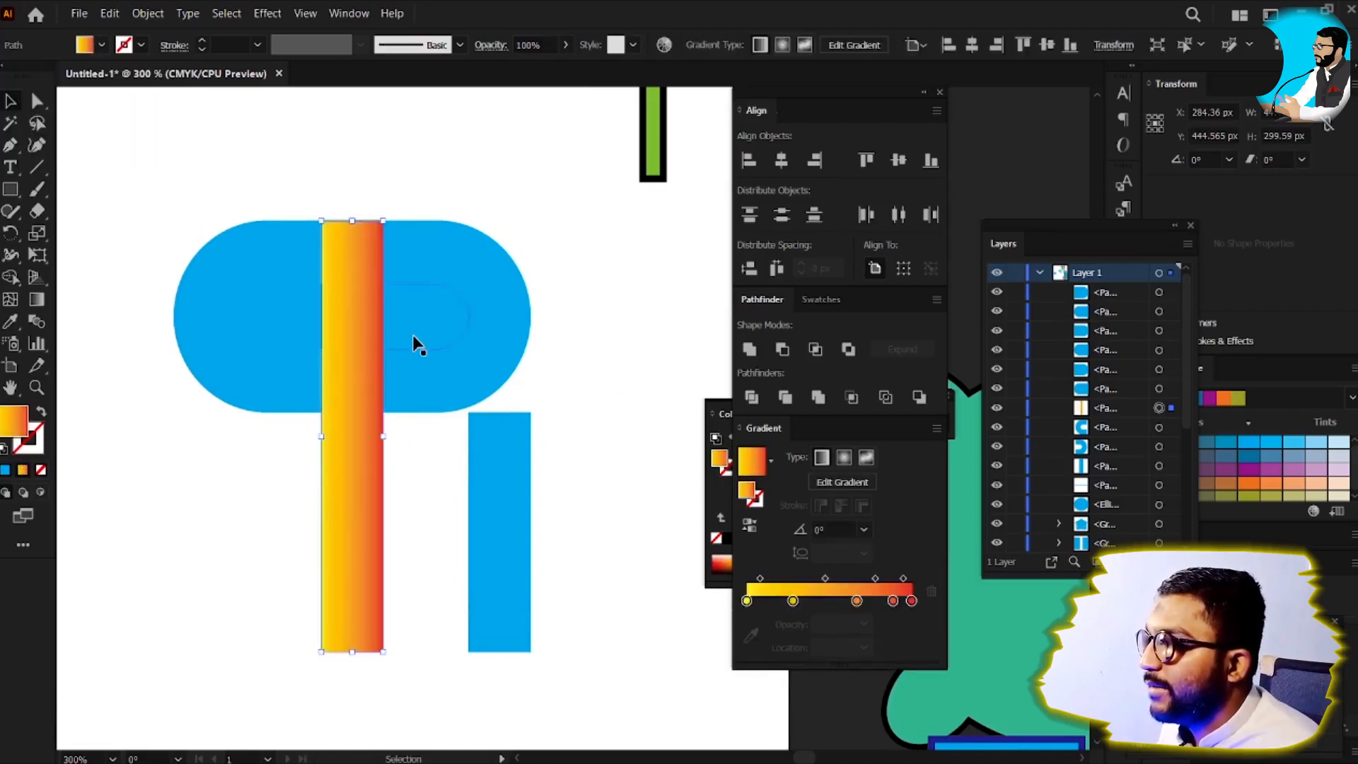
shift+click(285, 324)
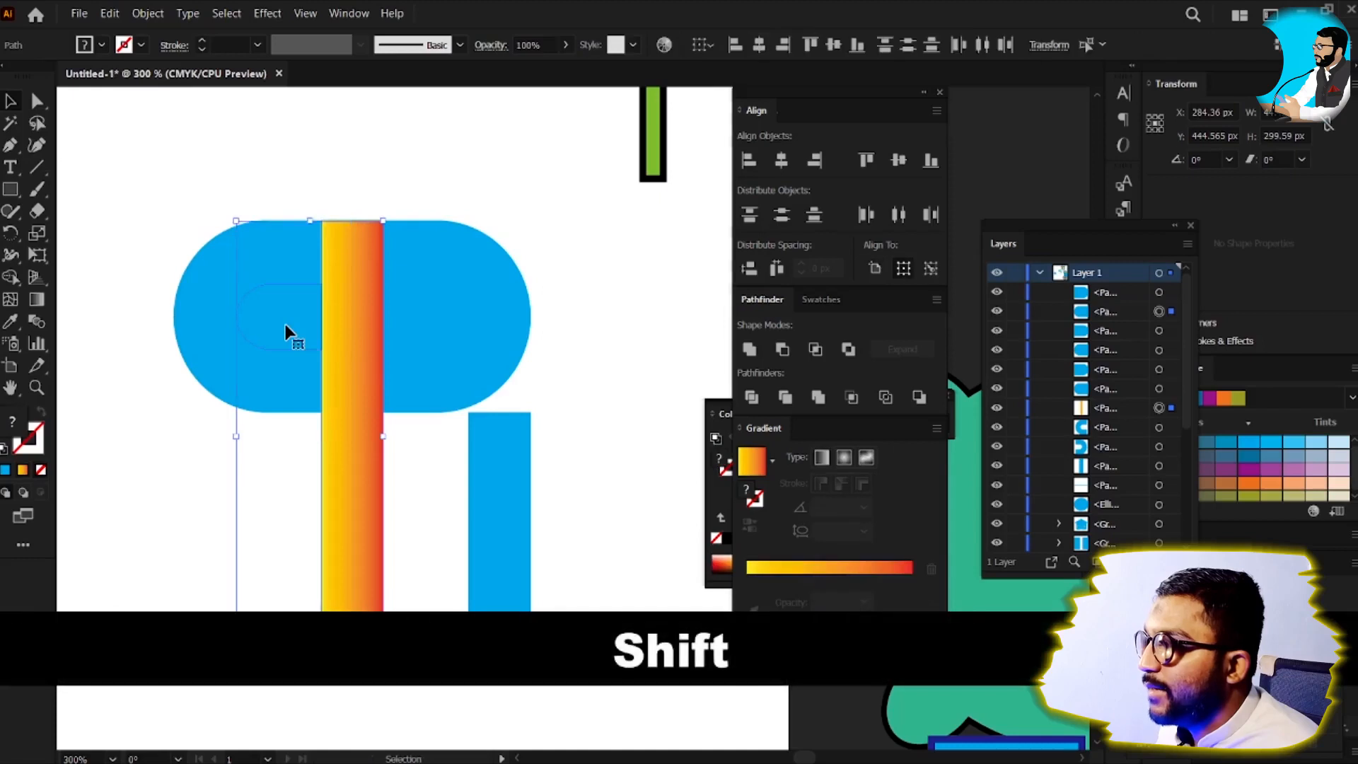
click(102, 46)
click(16, 115)
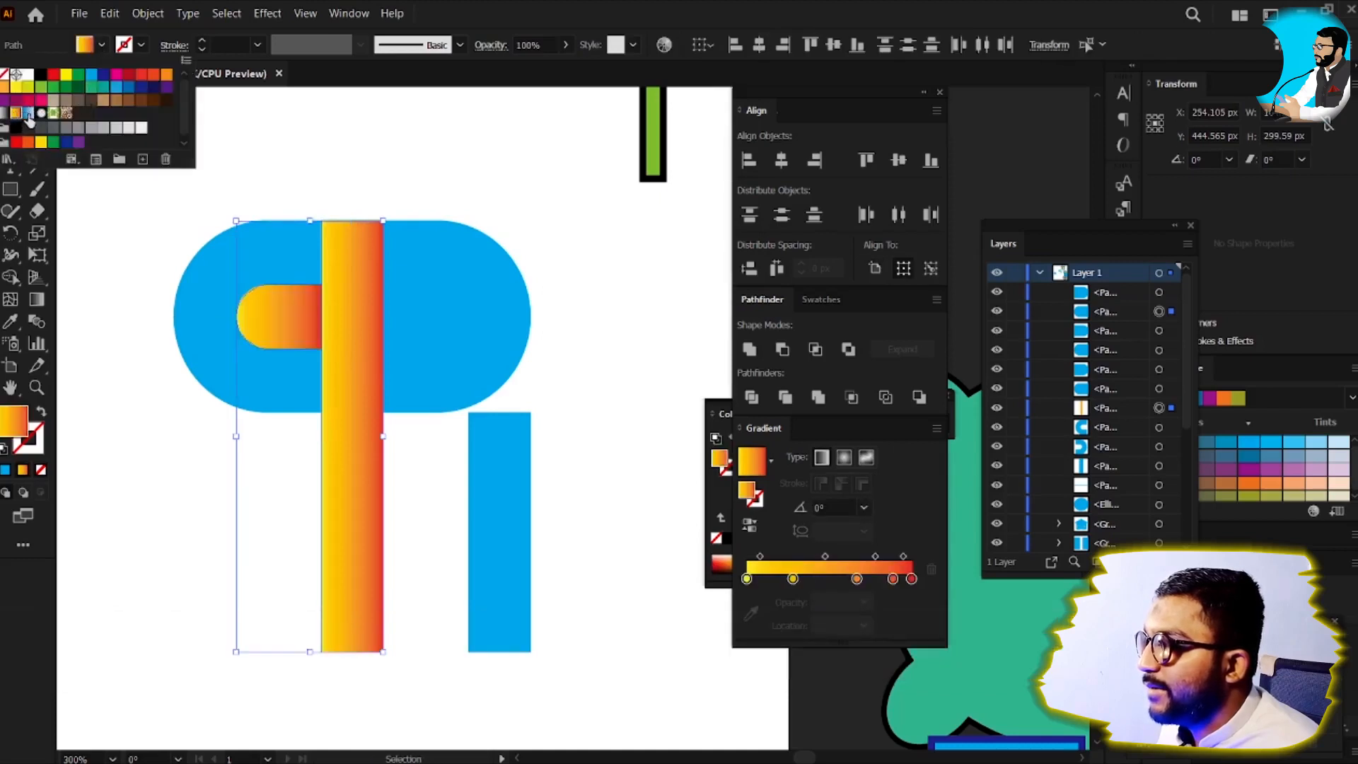
click(29, 116)
click(41, 113)
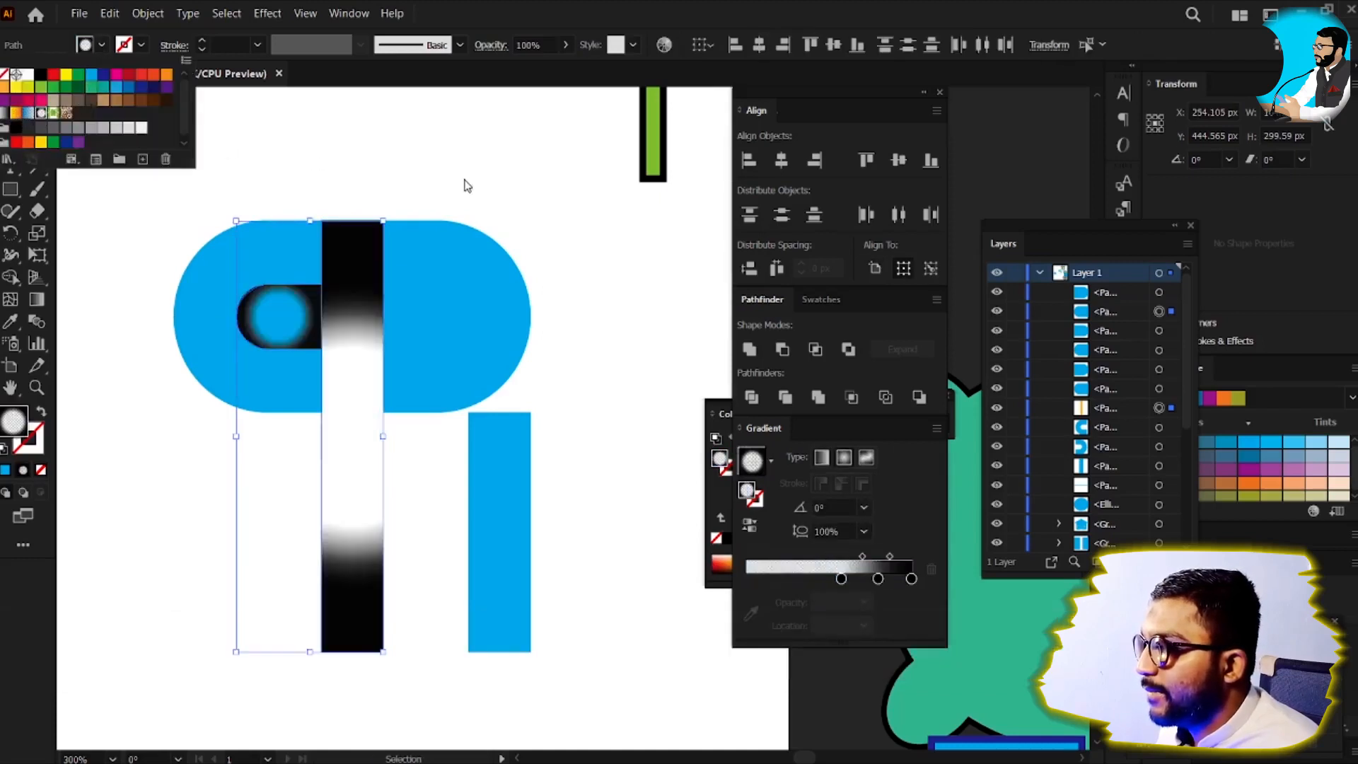
click(79, 86)
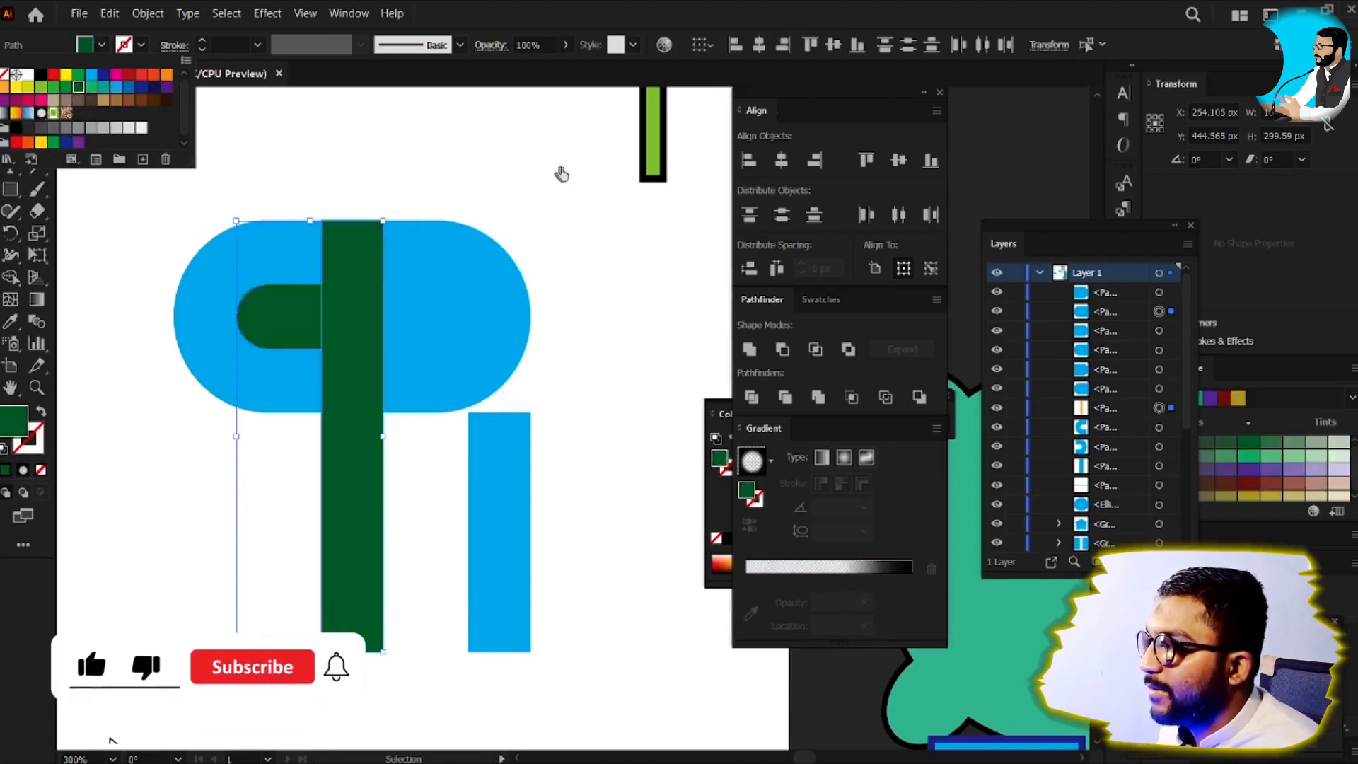
click(509, 237)
Step: Fill the left outer curved band with a medium green swatch
click(258, 254)
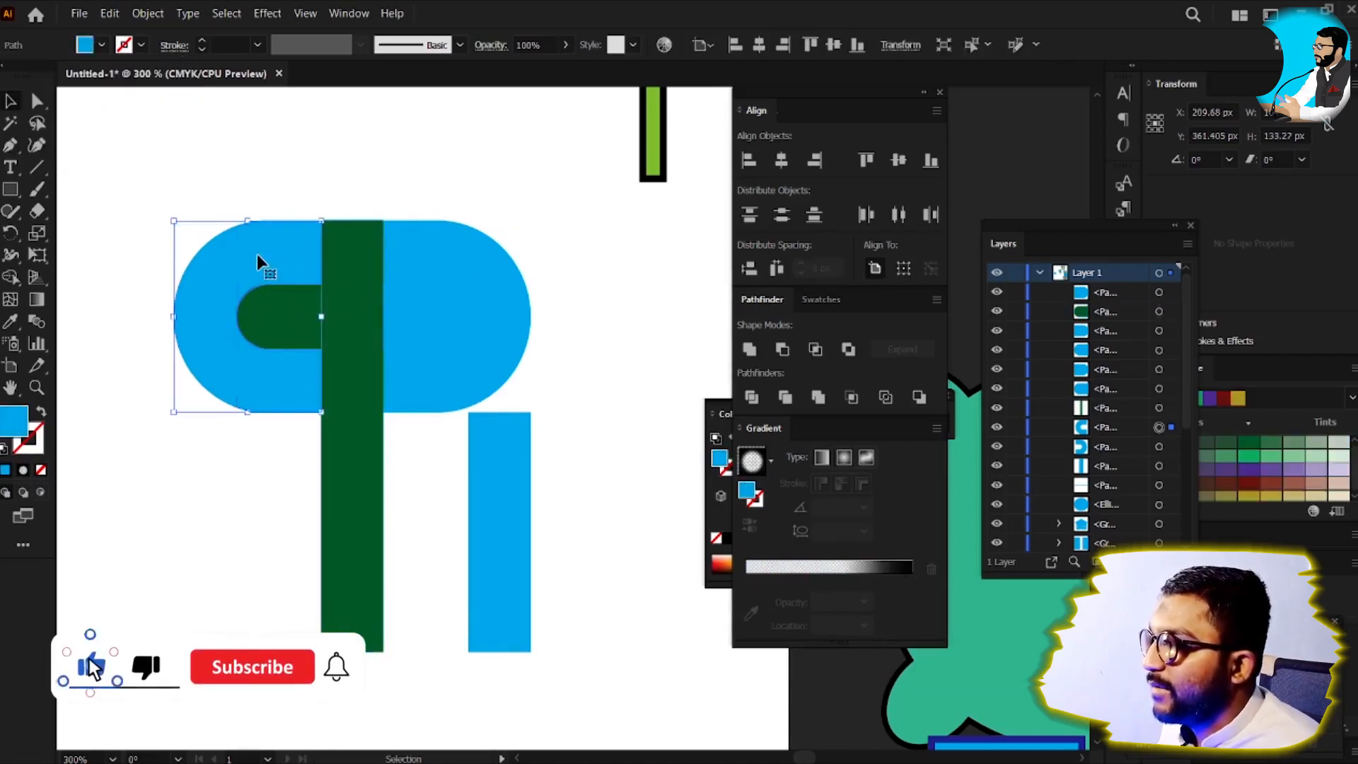
click(101, 44)
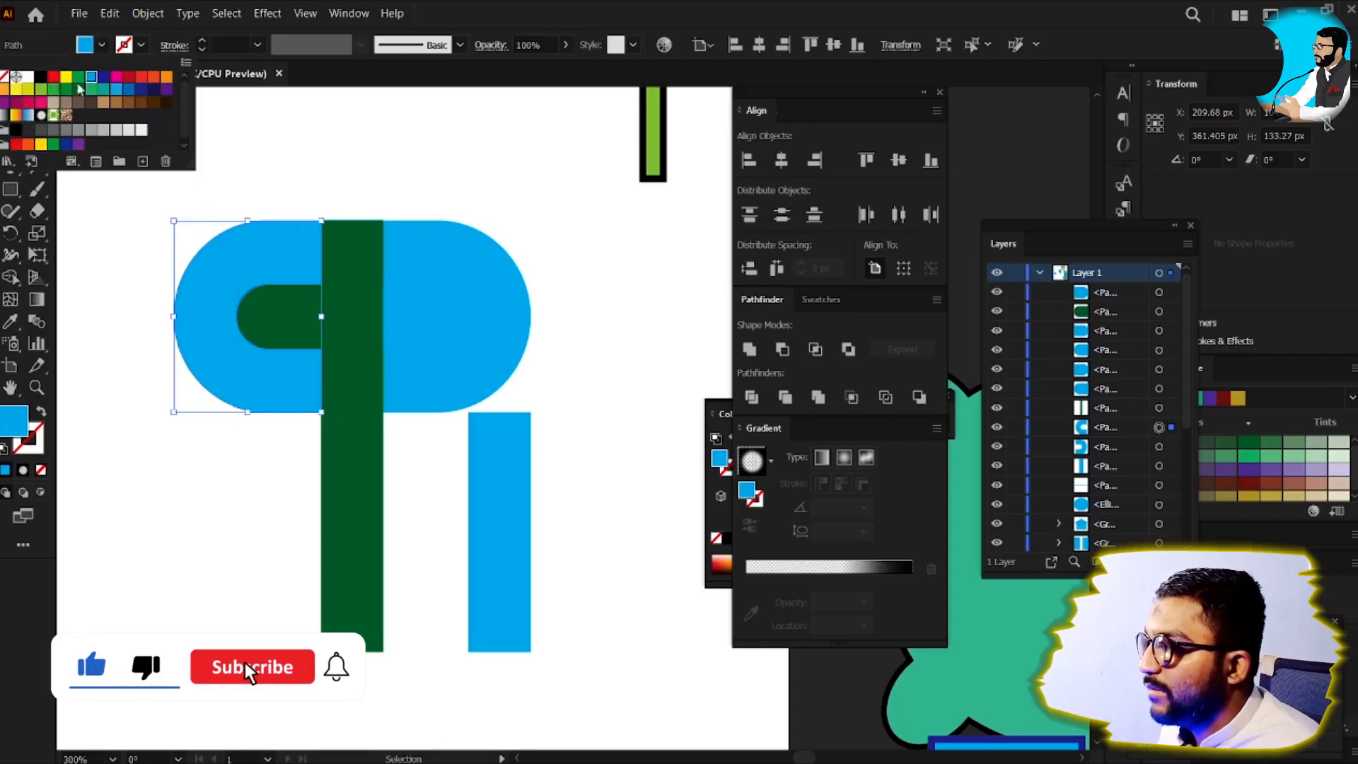
click(66, 88)
click(53, 89)
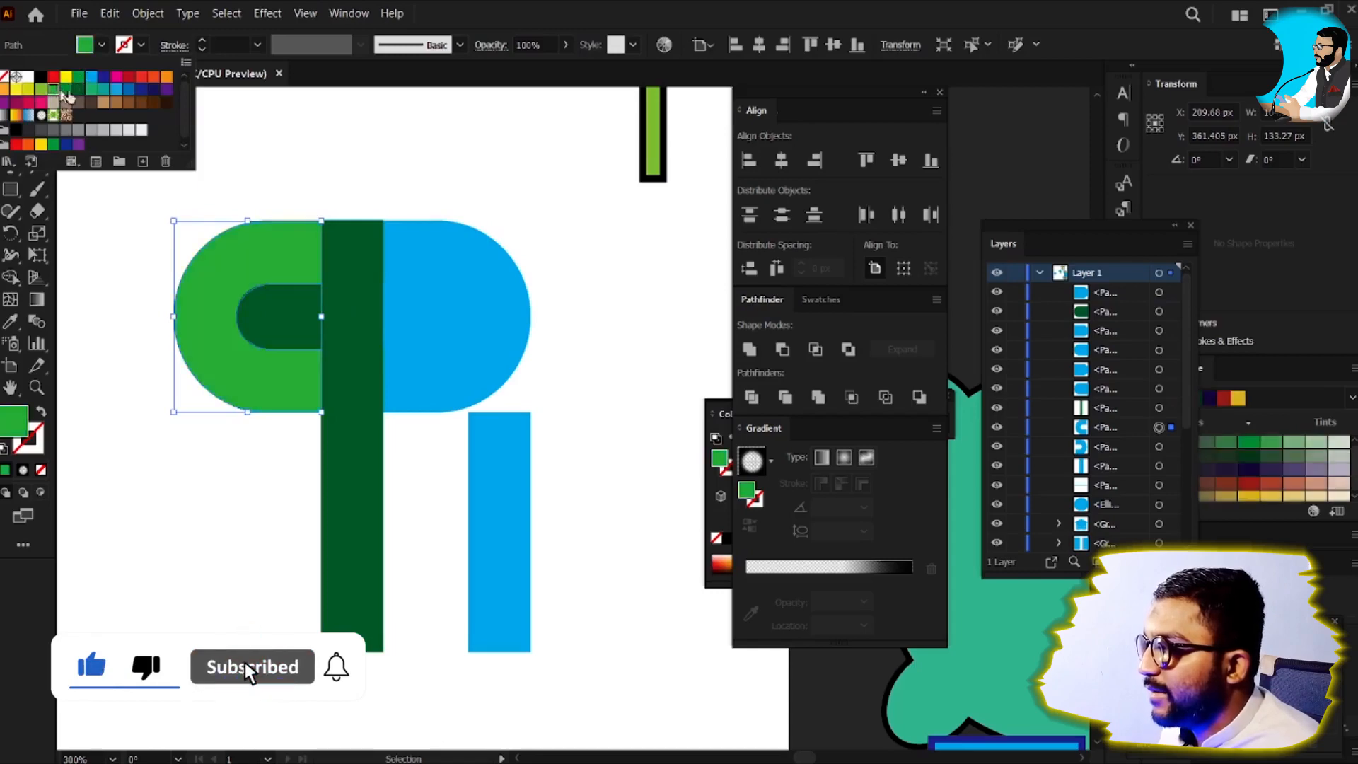
click(472, 274)
Step: Fill the right outer curved band with the CMYK Magenta swatch
click(451, 268)
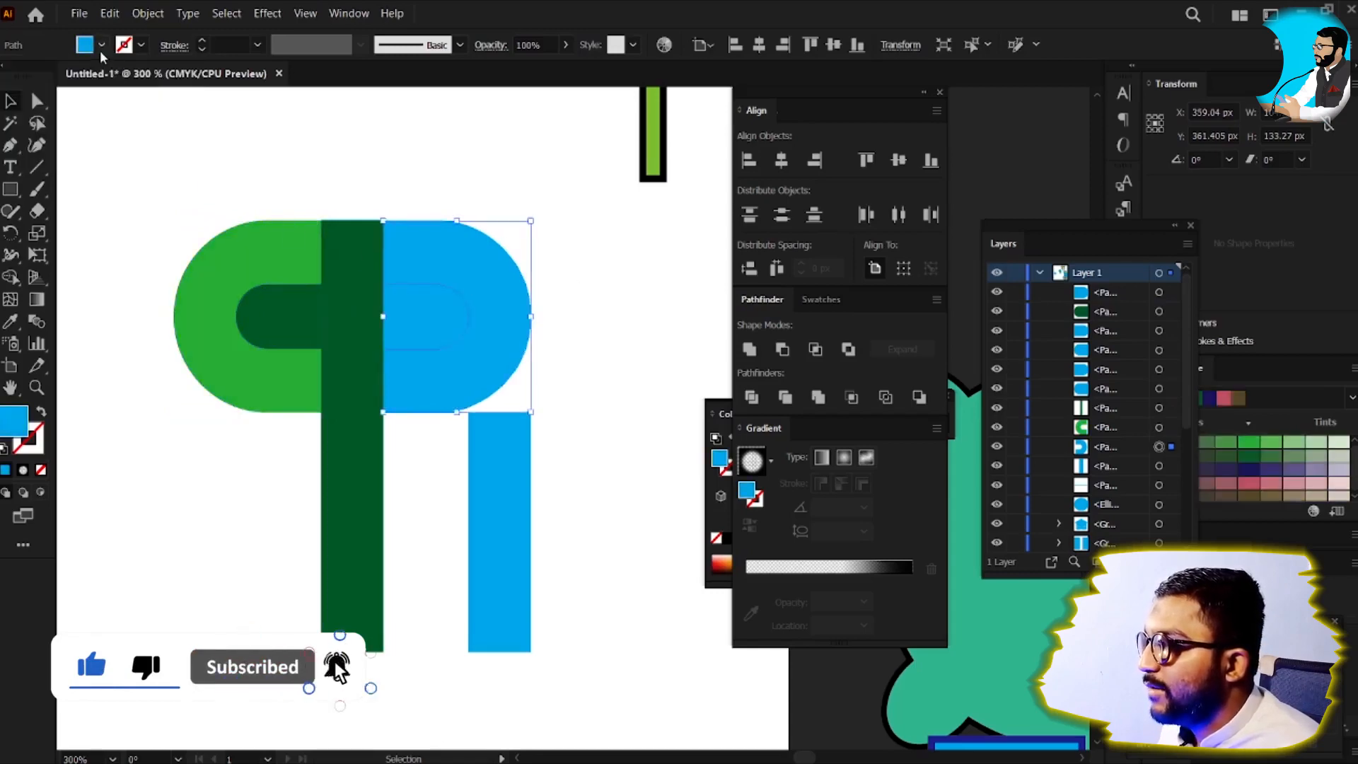
click(101, 44)
click(117, 76)
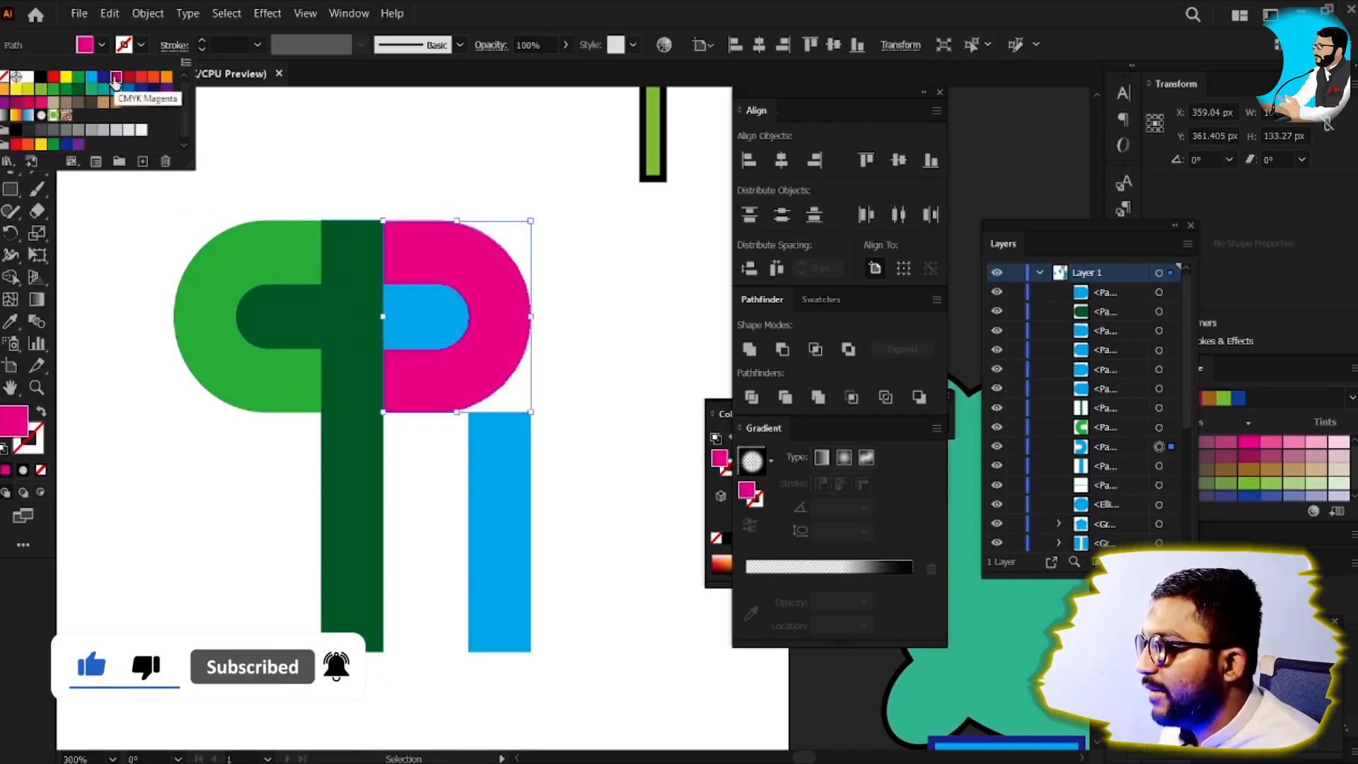
click(686, 397)
Step: Fill the right inner rounded shape with a dark blue swatch
click(433, 327)
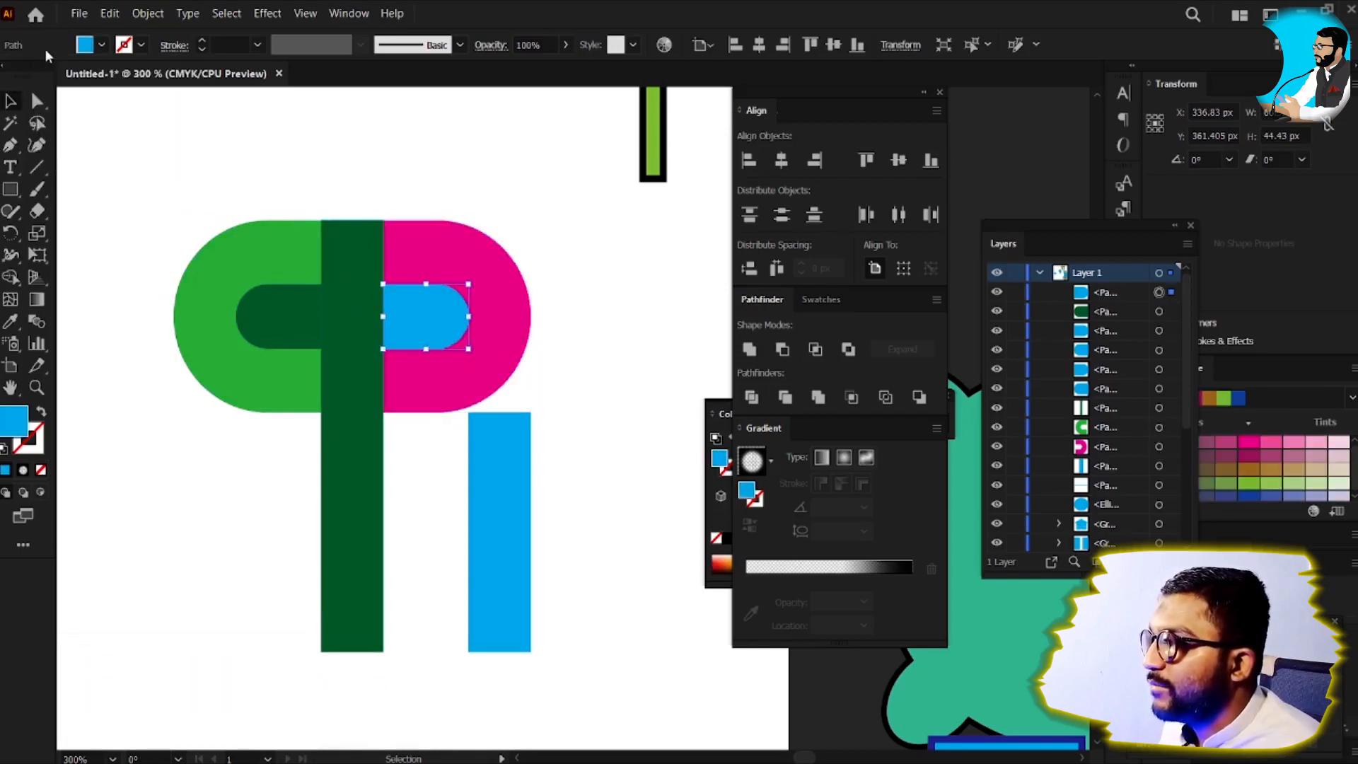
click(98, 45)
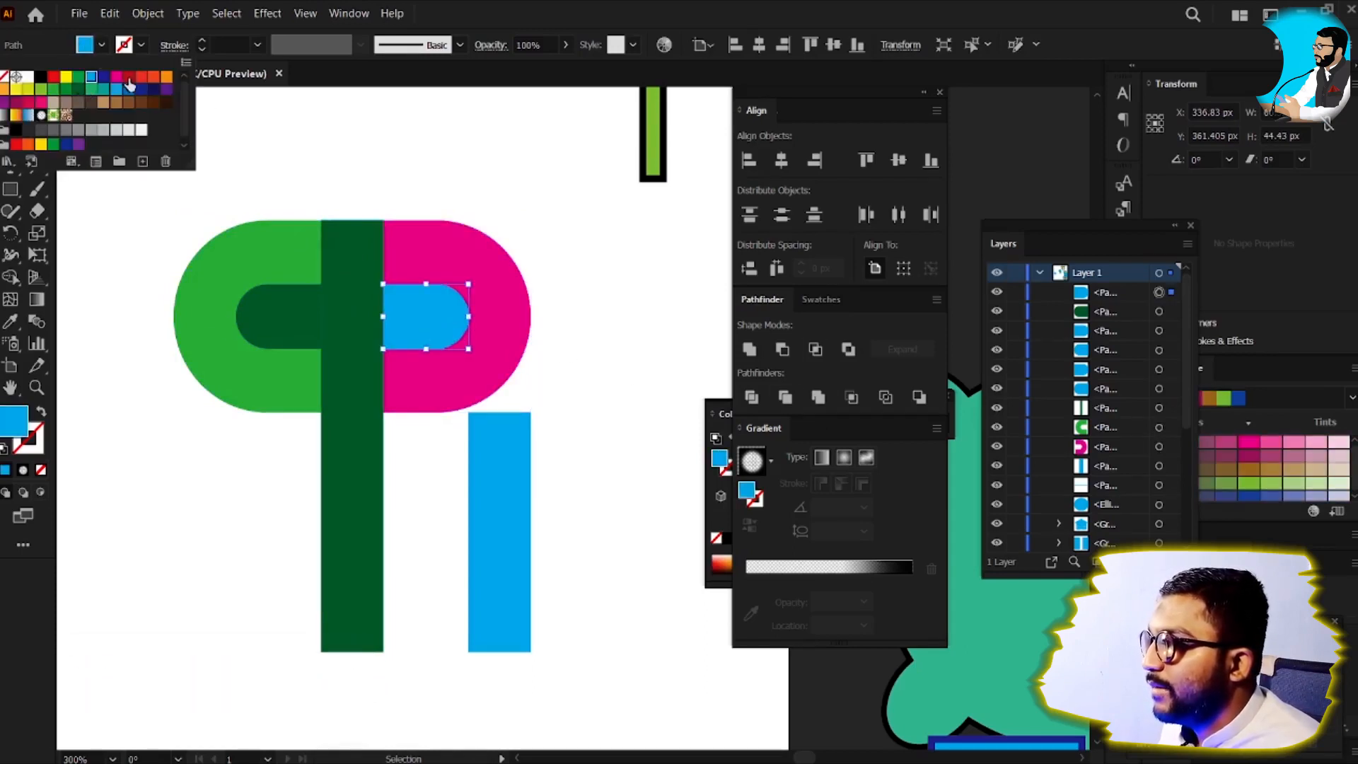
click(104, 80)
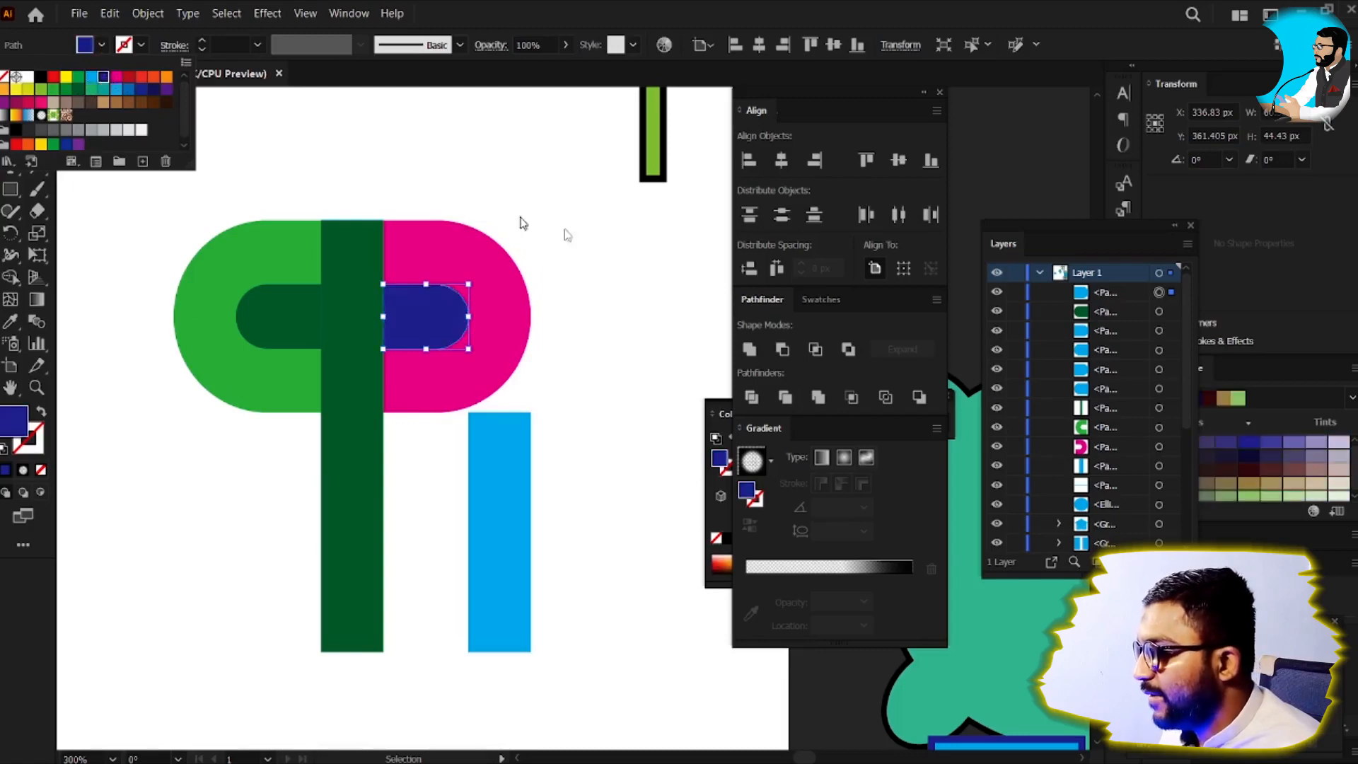
click(580, 311)
Step: Move the short blue vertical bar up and to the left so it overlaps the lower part of the magenta band
click(516, 601)
drag(516, 601, 462, 543)
key(r)
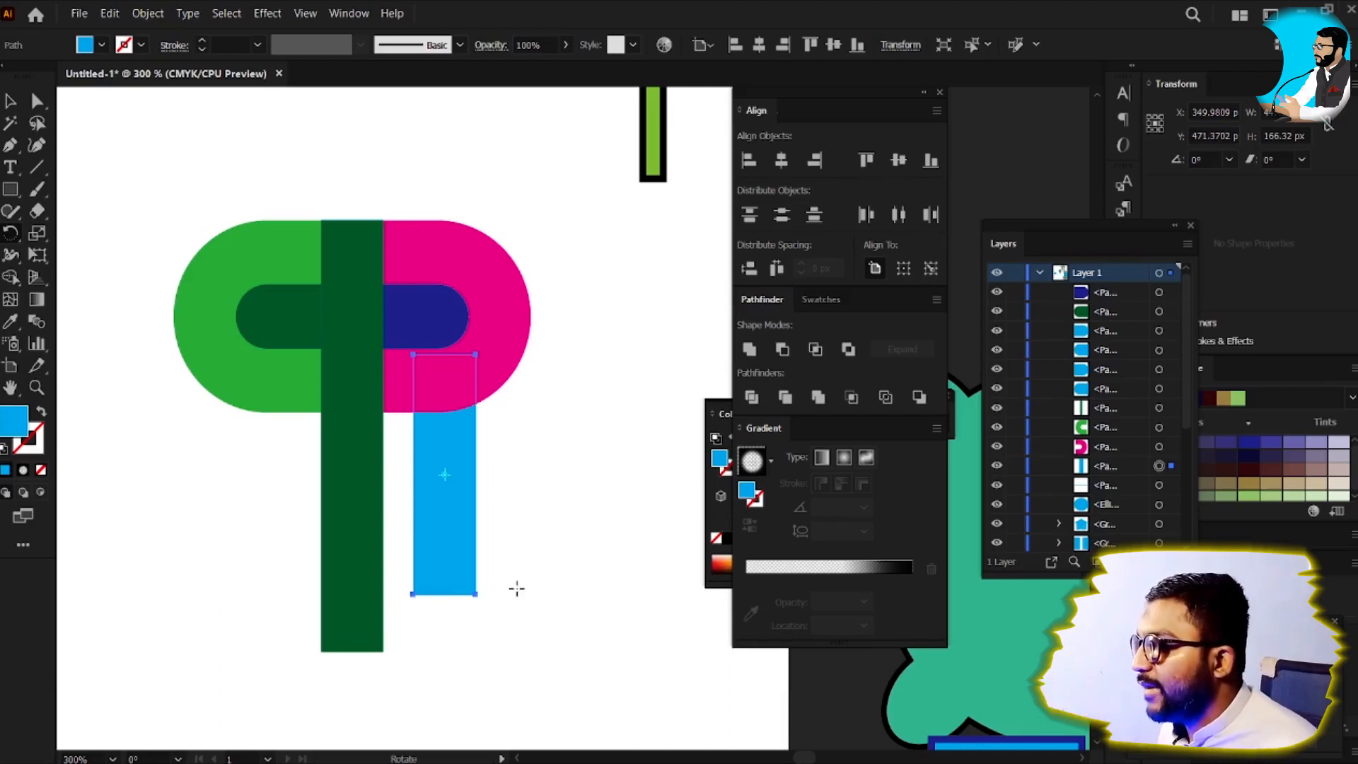
key(v)
scroll(569, 456, down, 2)
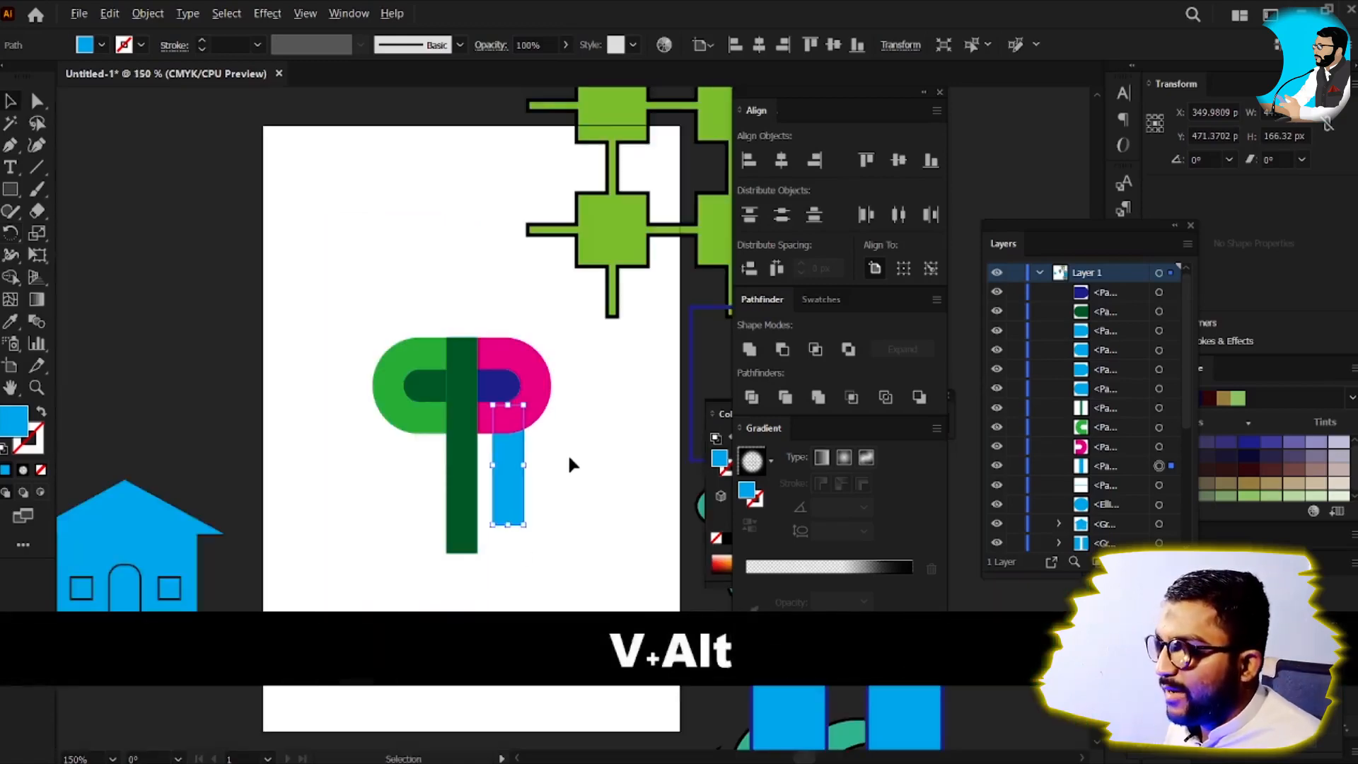